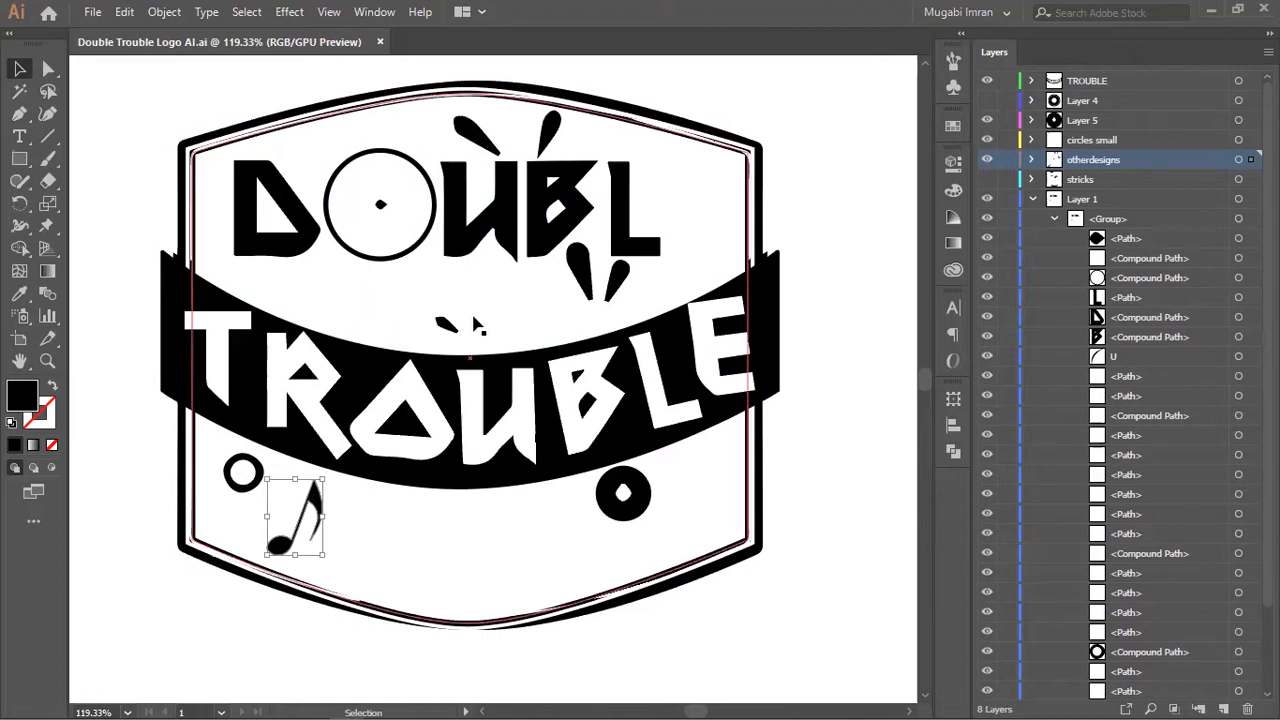
ctrl+alt+click(505, 318)
ctrl+drag(445, 337, 421, 344)
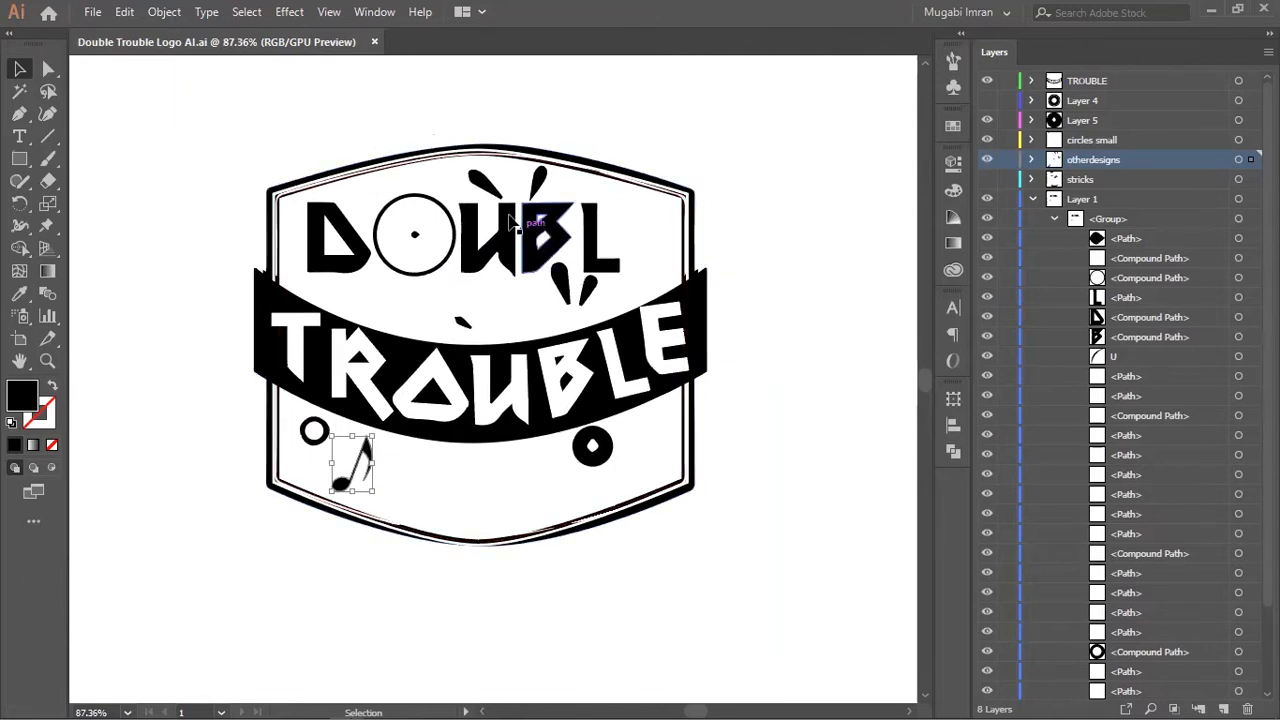
ctrl+drag(483, 196, 301, 470)
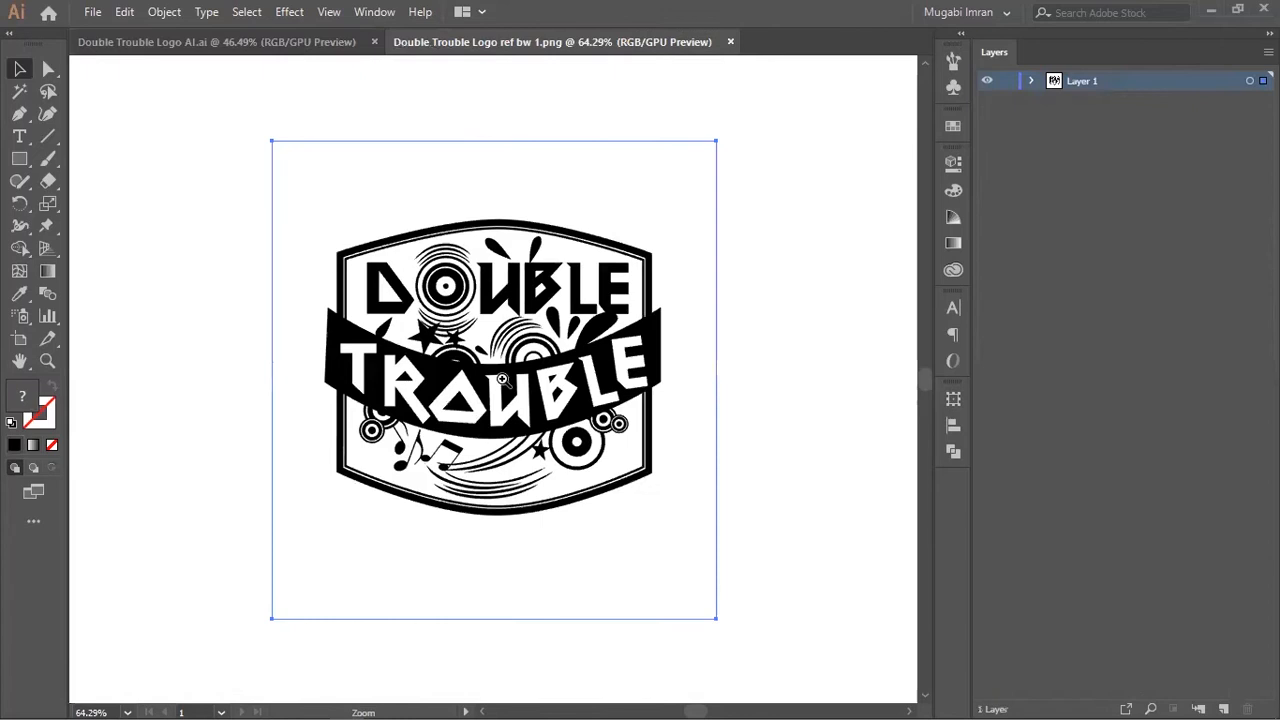
Convert the black-and-white reference image to vector paths using Image Trace with Make and Expand.
click(617, 318)
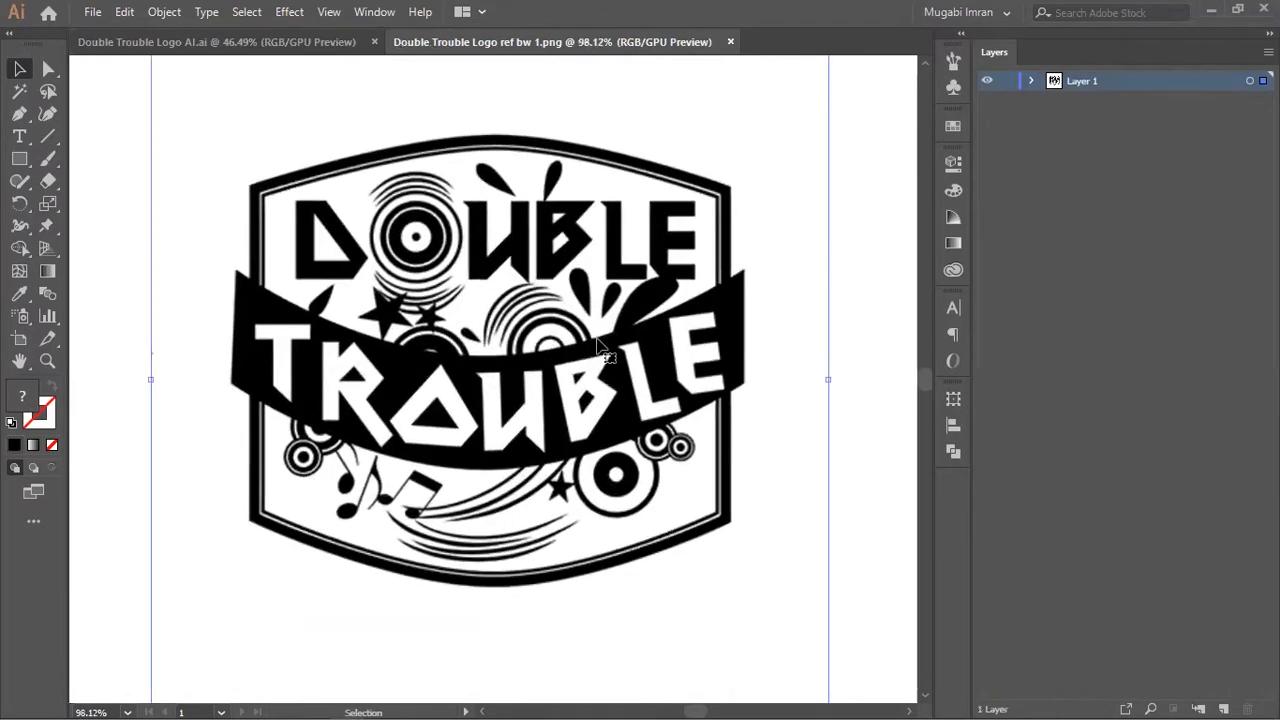
click(179, 15)
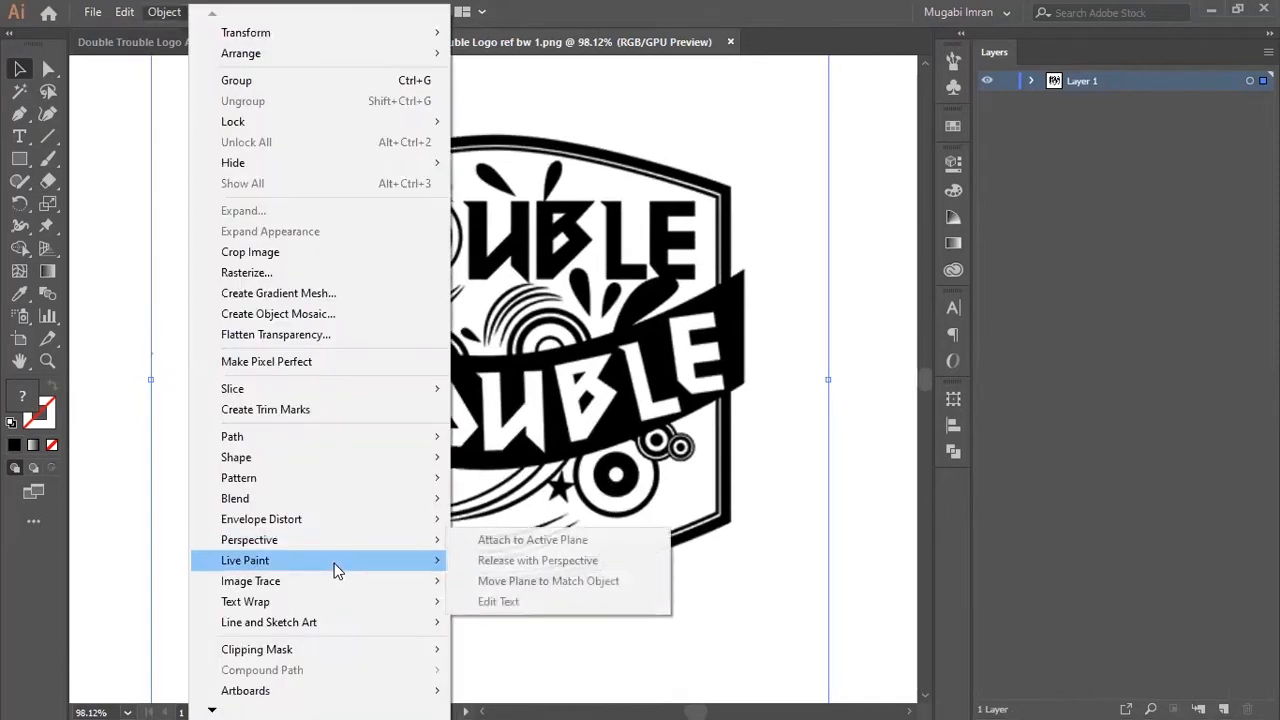
mouse_move(341, 581)
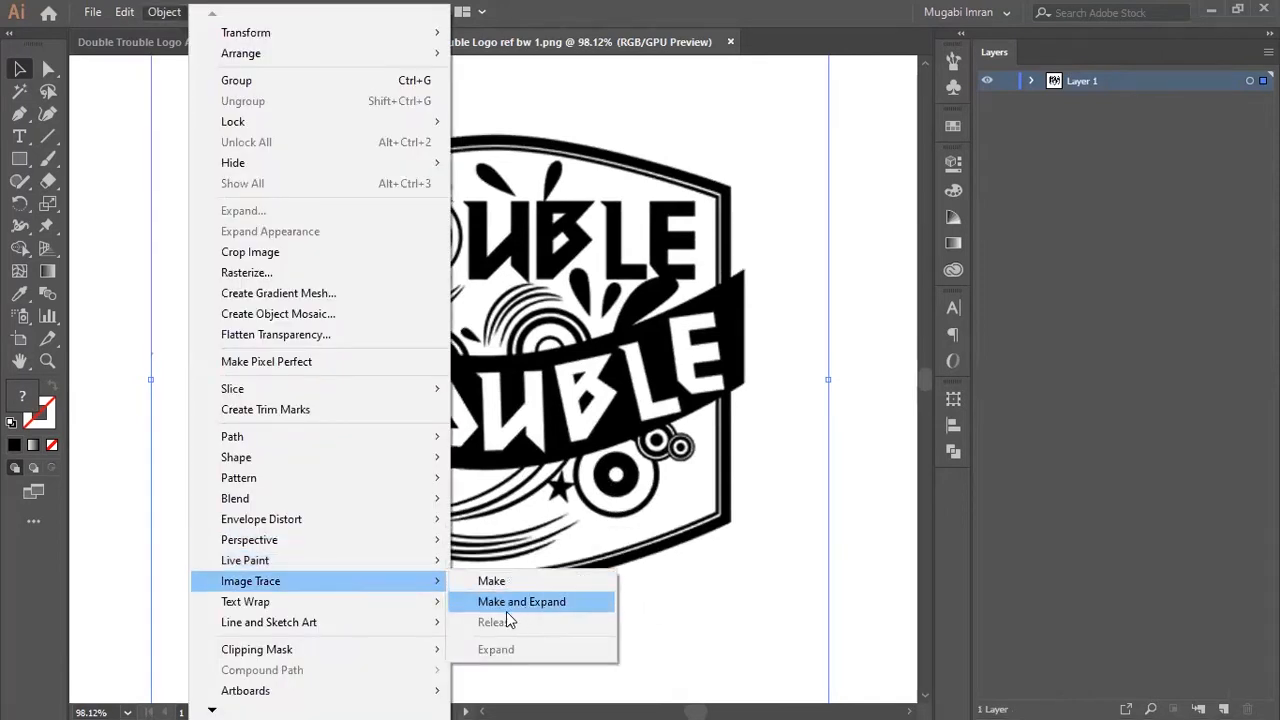
click(536, 602)
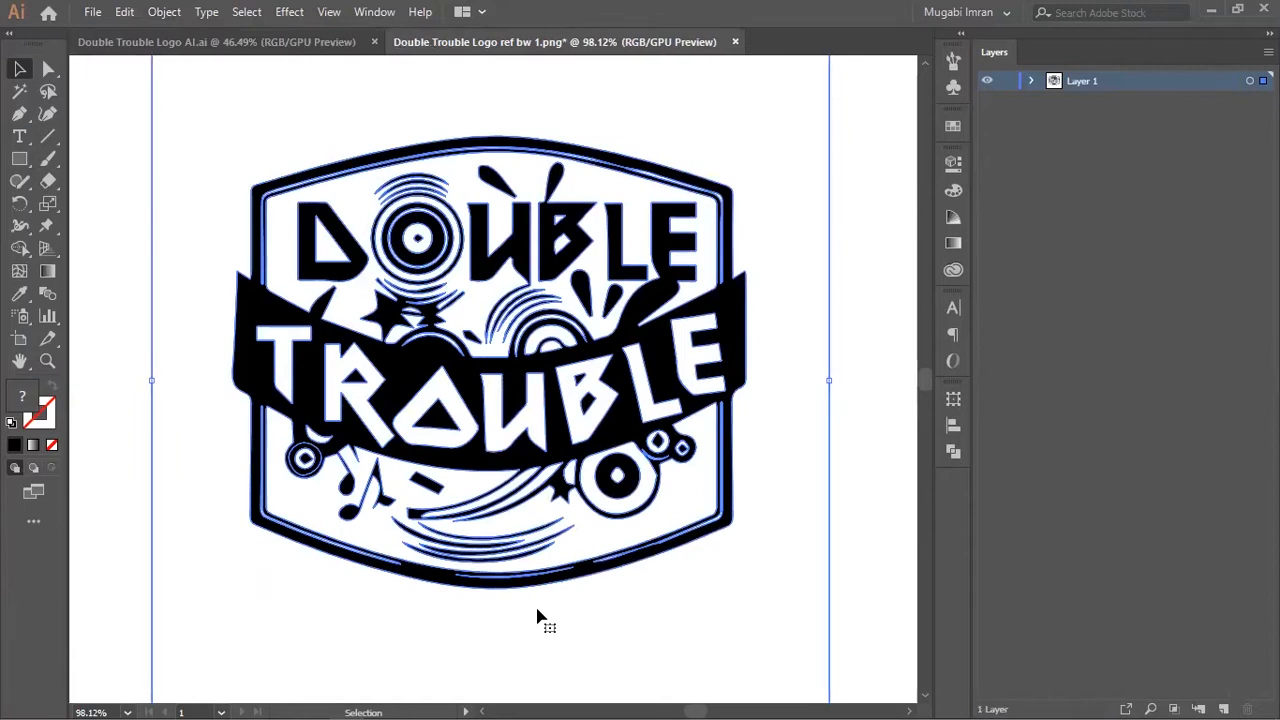
Expand Layer 1 and its group to review the individual paths and compound paths of the traced logo.
key(ctrl+space)
ctrl+drag(660, 273, 613, 281)
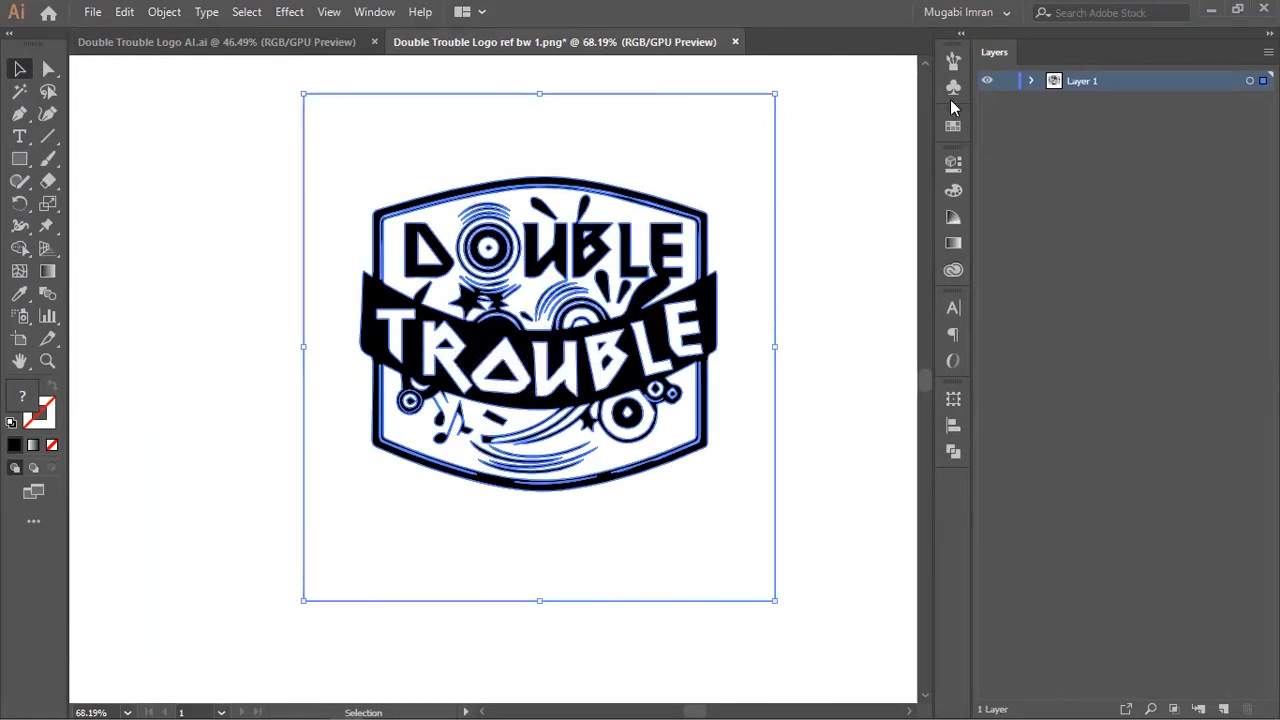
click(1032, 81)
click(1054, 100)
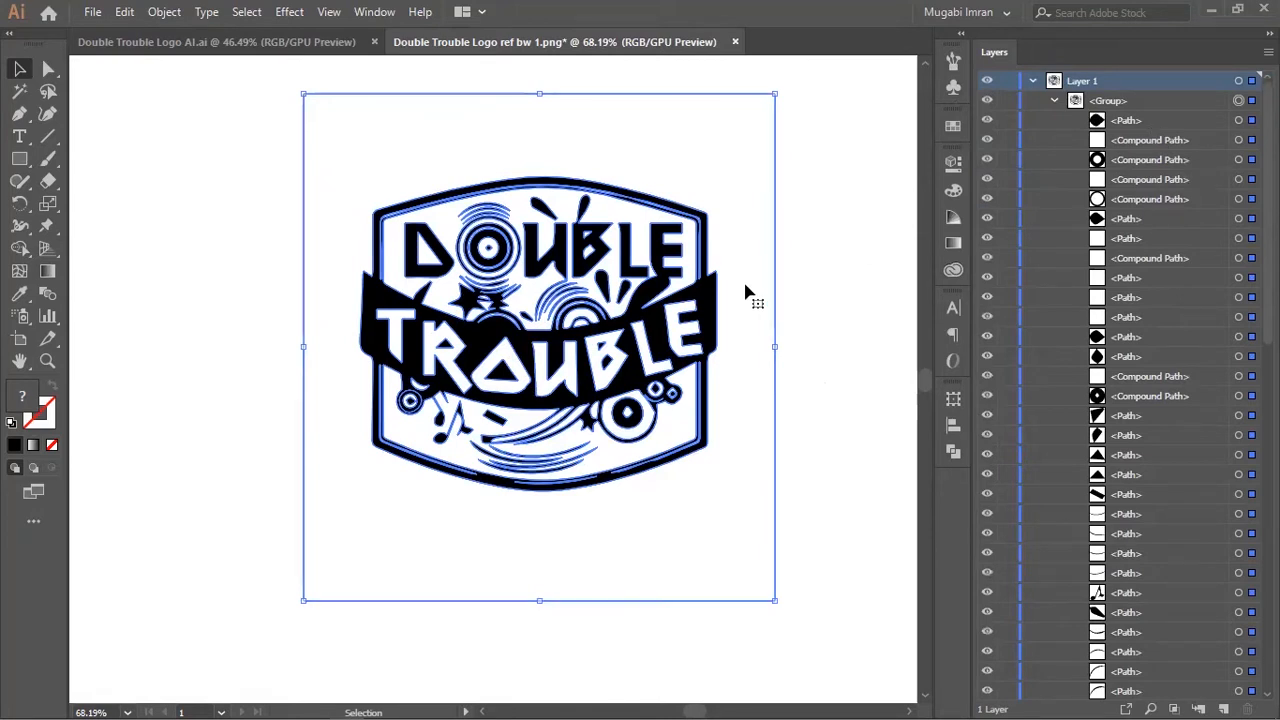
click(1138, 121)
click(1136, 239)
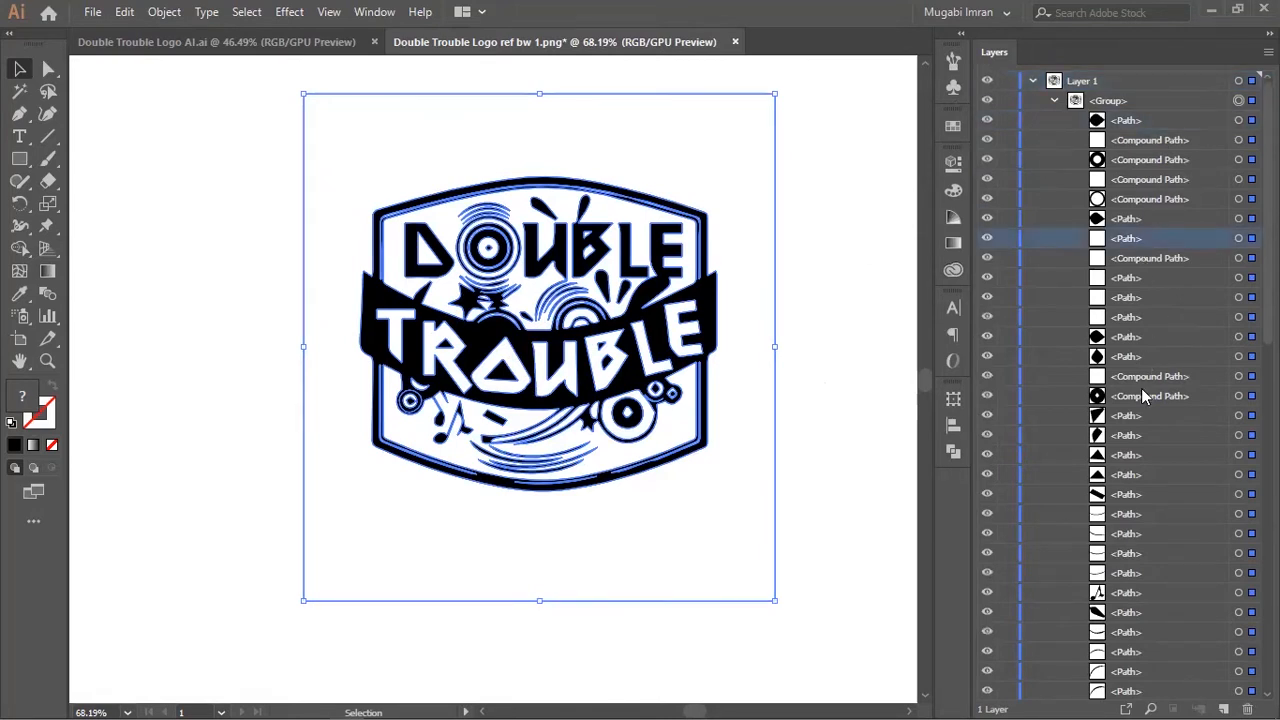
scroll(1138, 351, down, 10)
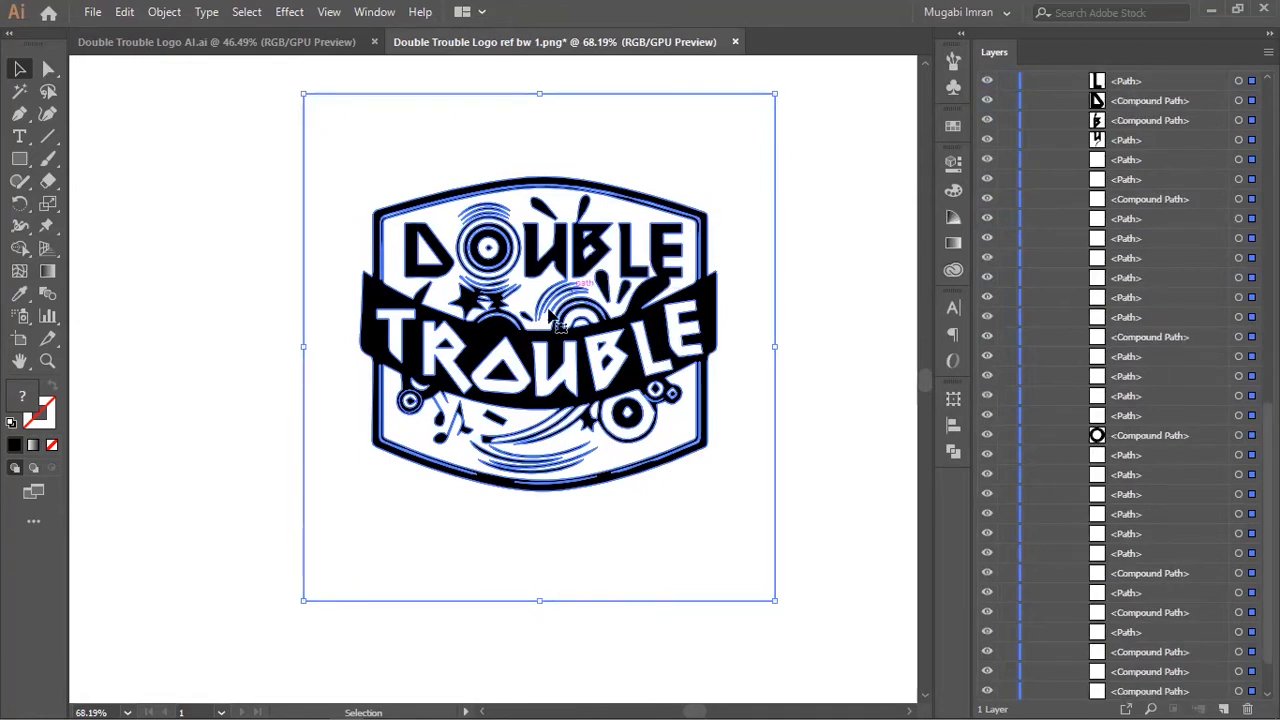
Examine the traced lettering, circles and stars up close with all the artwork selected, keeping the document open.
click(736, 42)
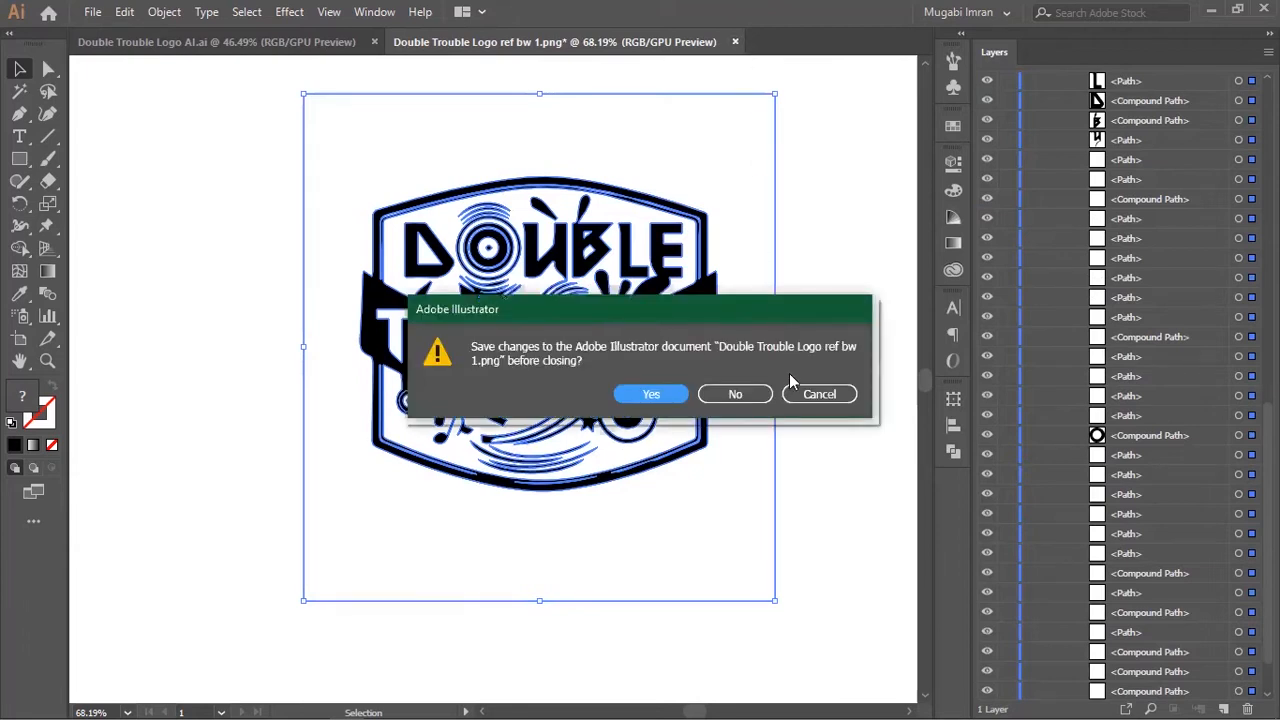
click(808, 400)
click(605, 402)
click(605, 402)
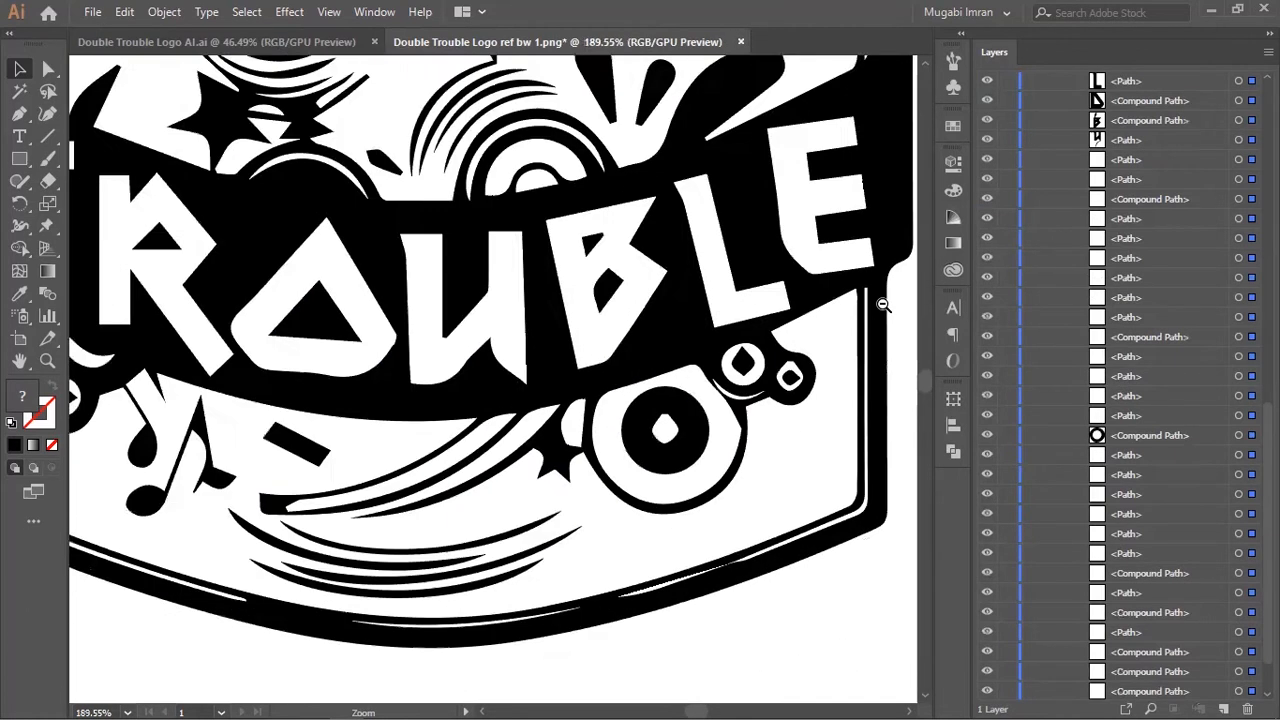
key(ctrl+a)
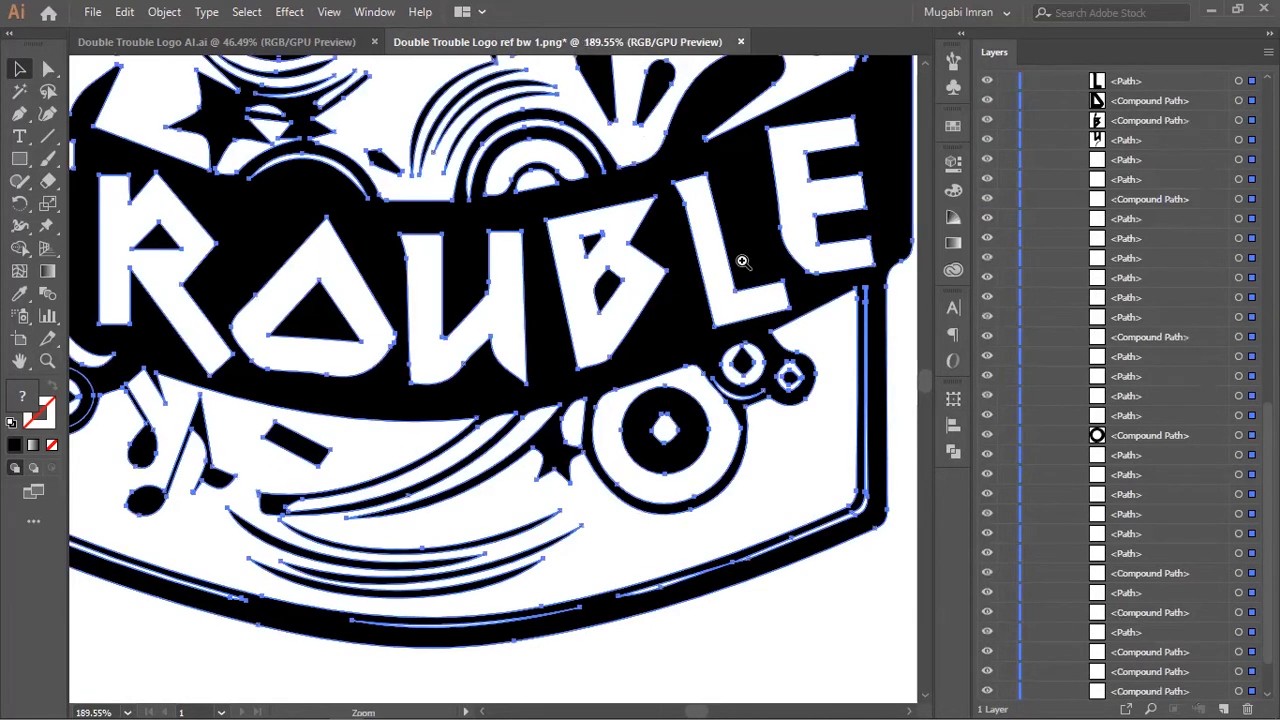
drag(743, 263, 713, 356)
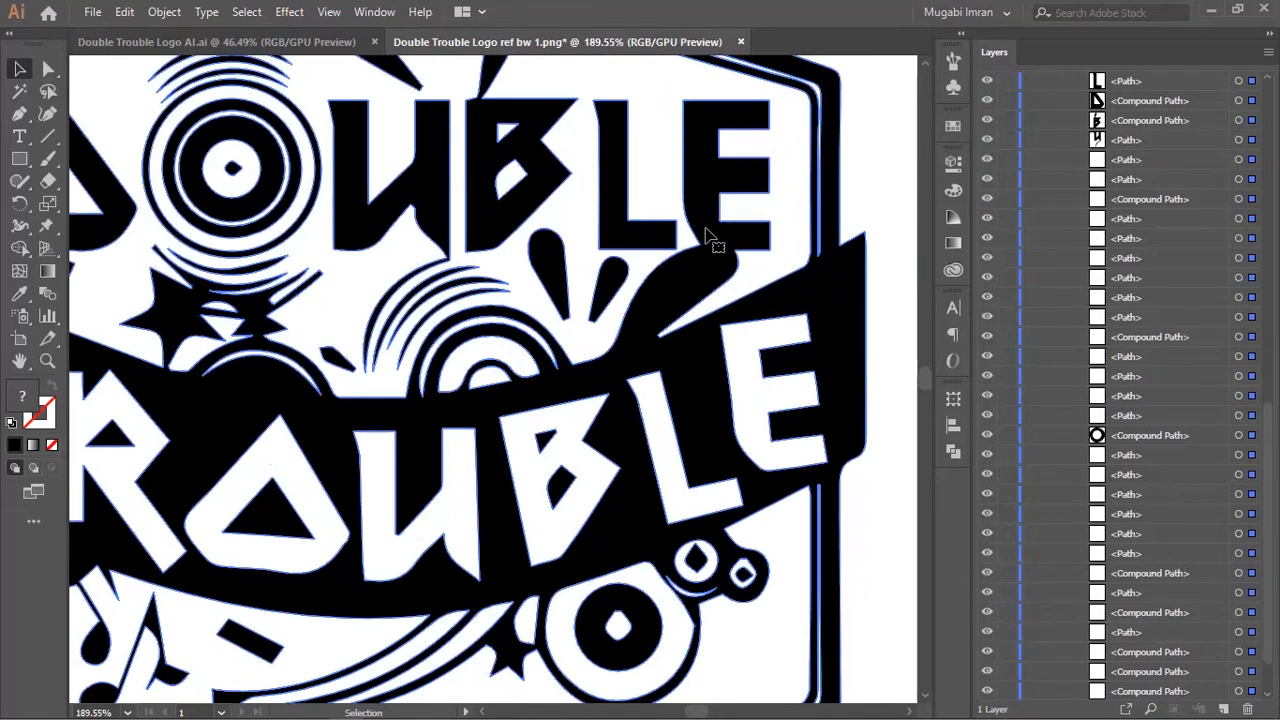
key(ctrl+space)
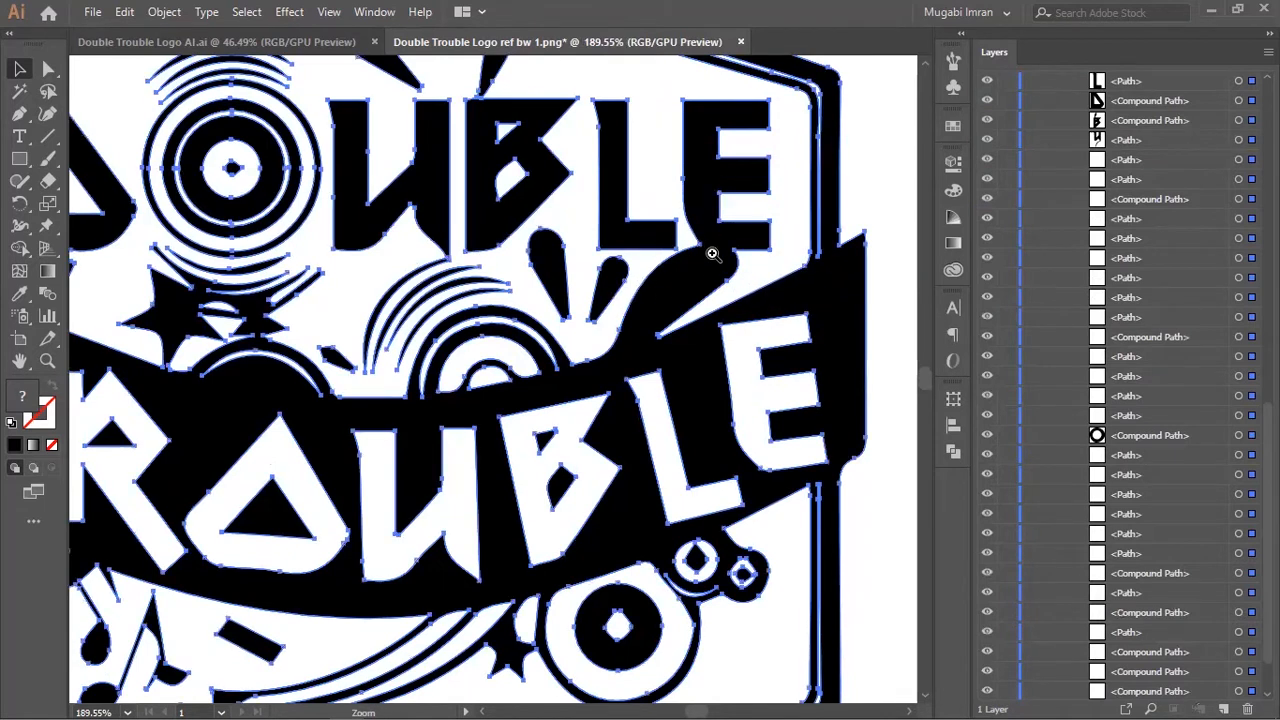
ctrl+click(714, 253)
drag(333, 369, 738, 314)
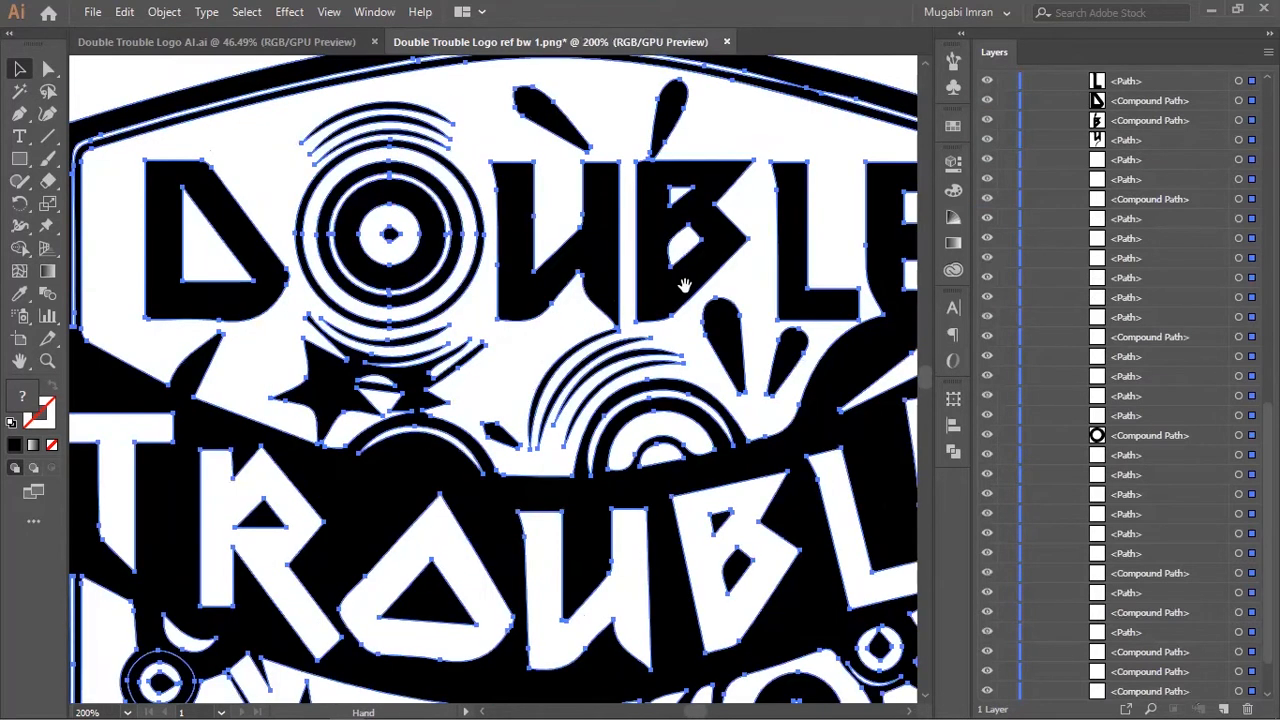
drag(822, 312, 724, 294)
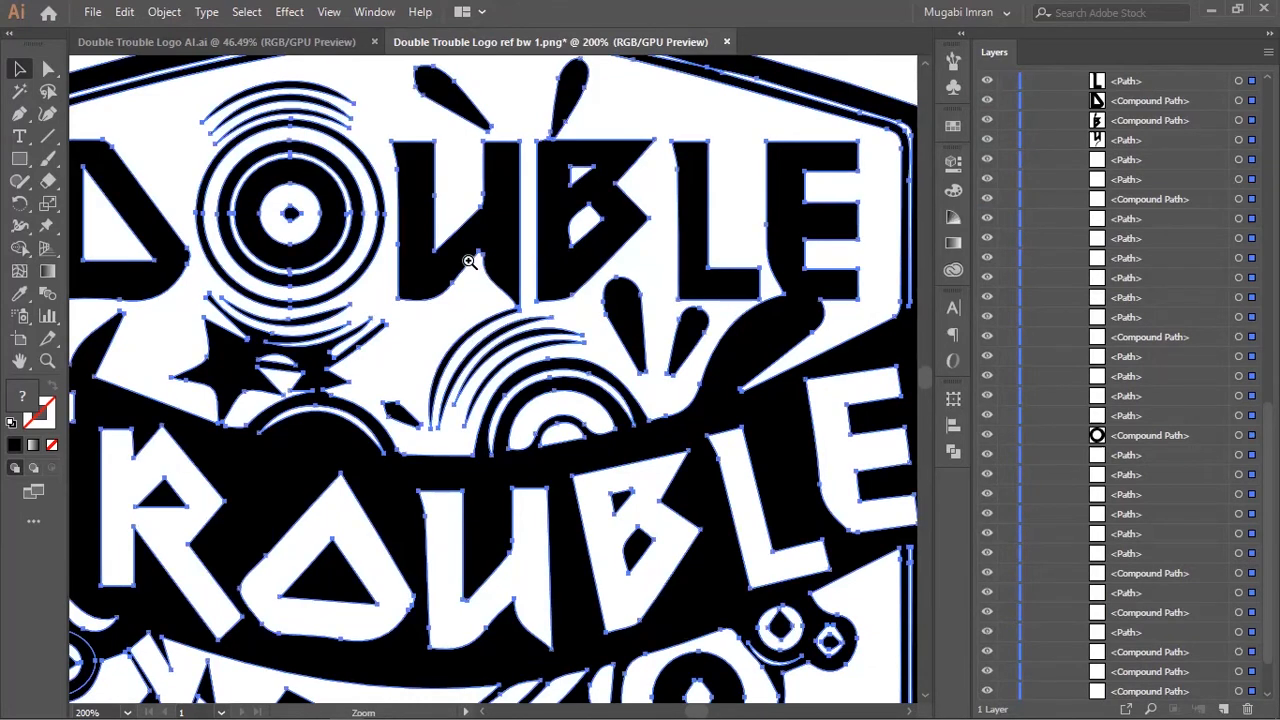
ctrl+drag(412, 280, 259, 325)
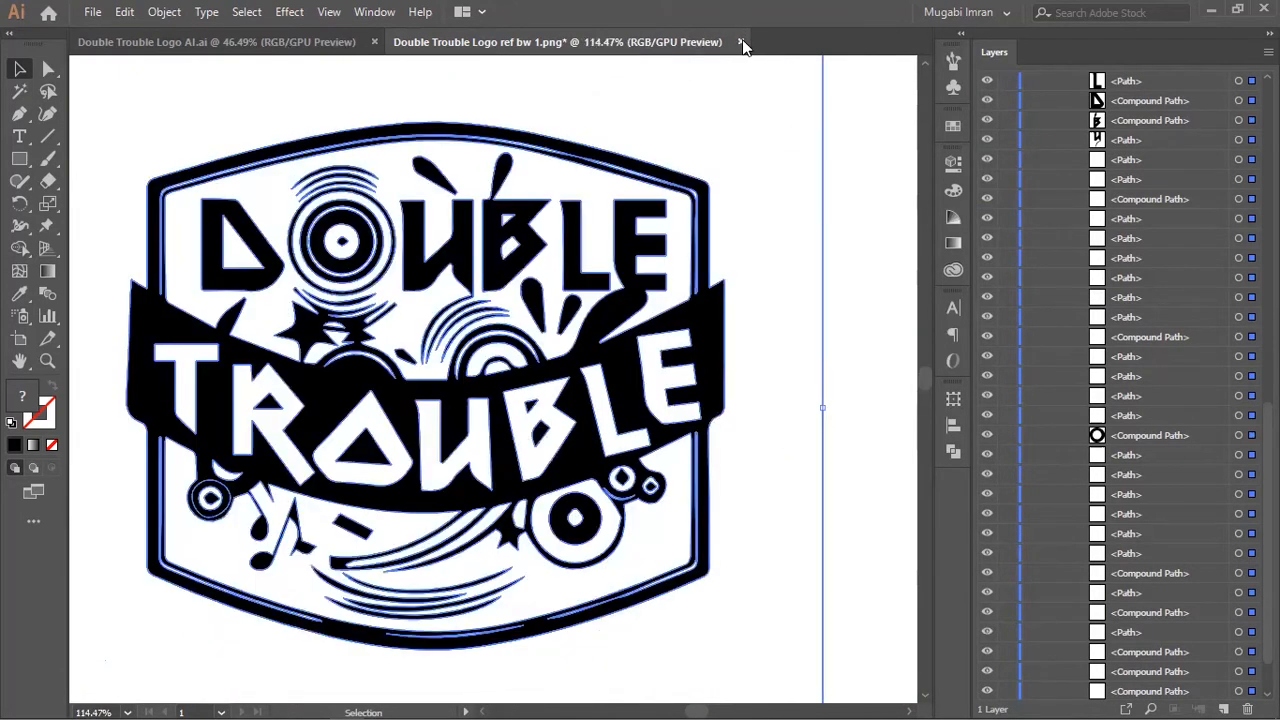
Close the traced reference document without saving its changes and return to the logo document.
click(740, 41)
click(731, 389)
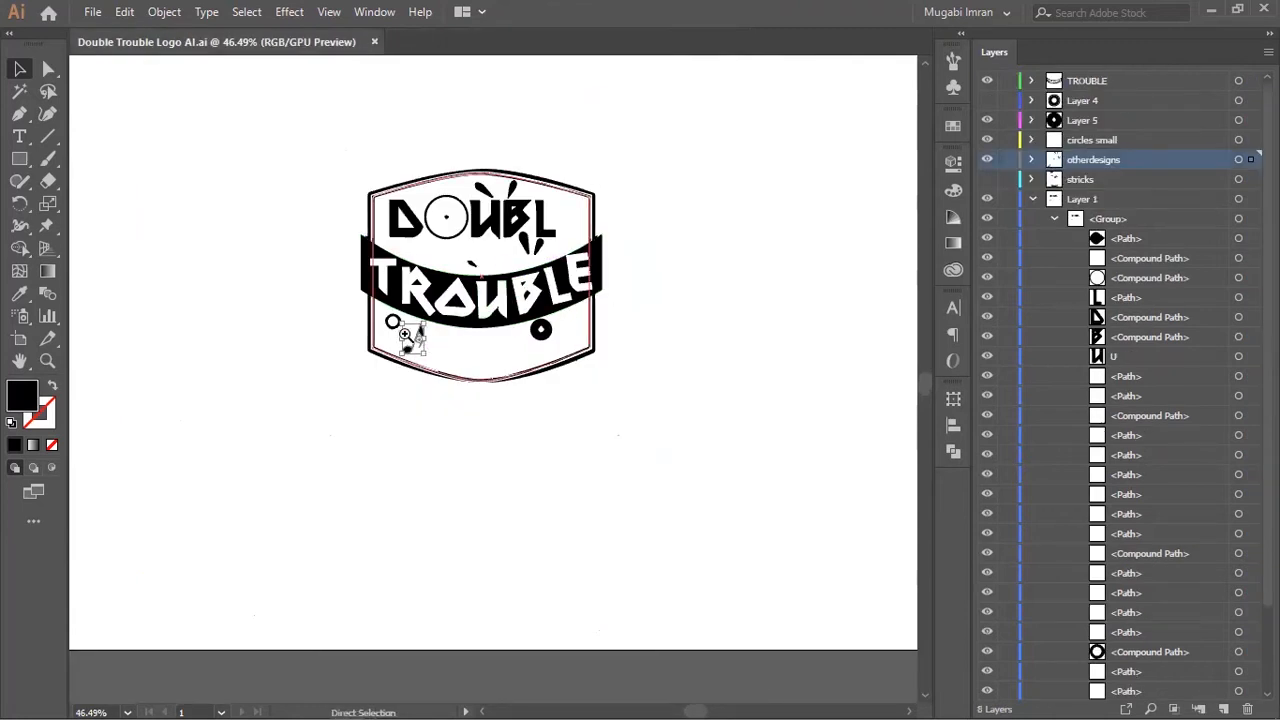
ctrl+drag(418, 320, 679, 246)
drag(733, 140, 649, 293)
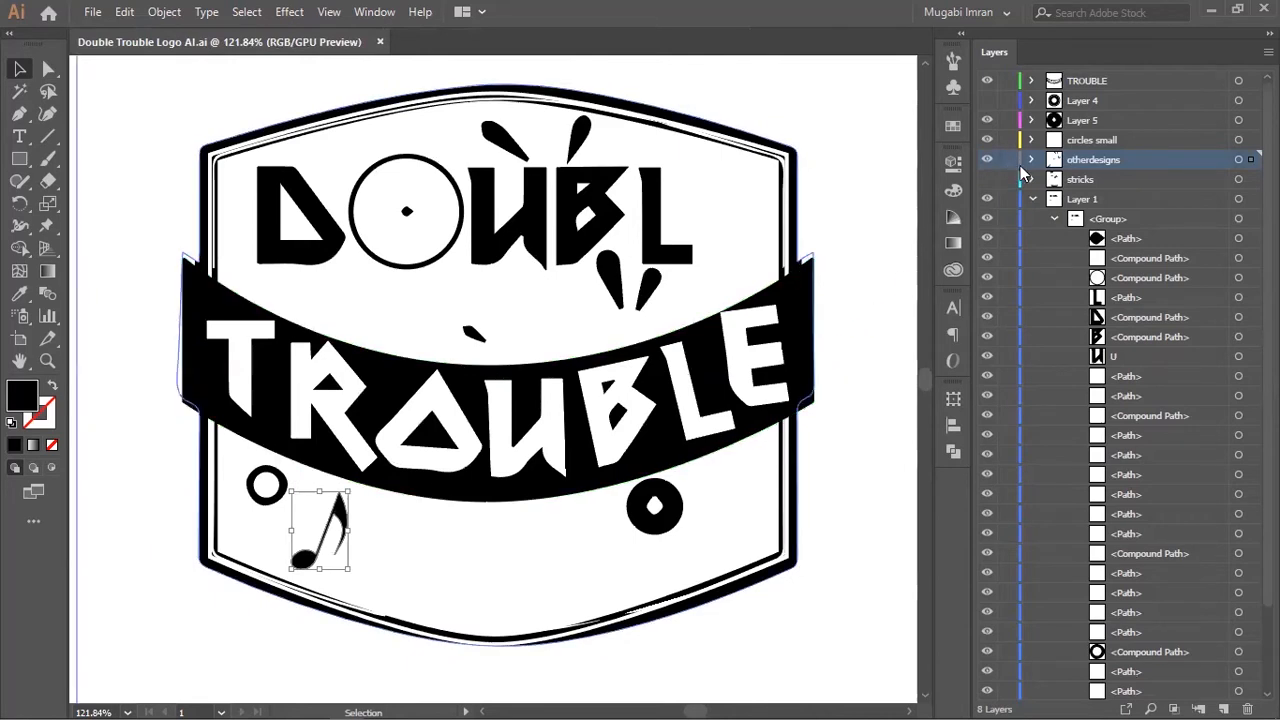
Collapse Layer 1 and make the stricks layer and Layer 4 visible.
click(1033, 199)
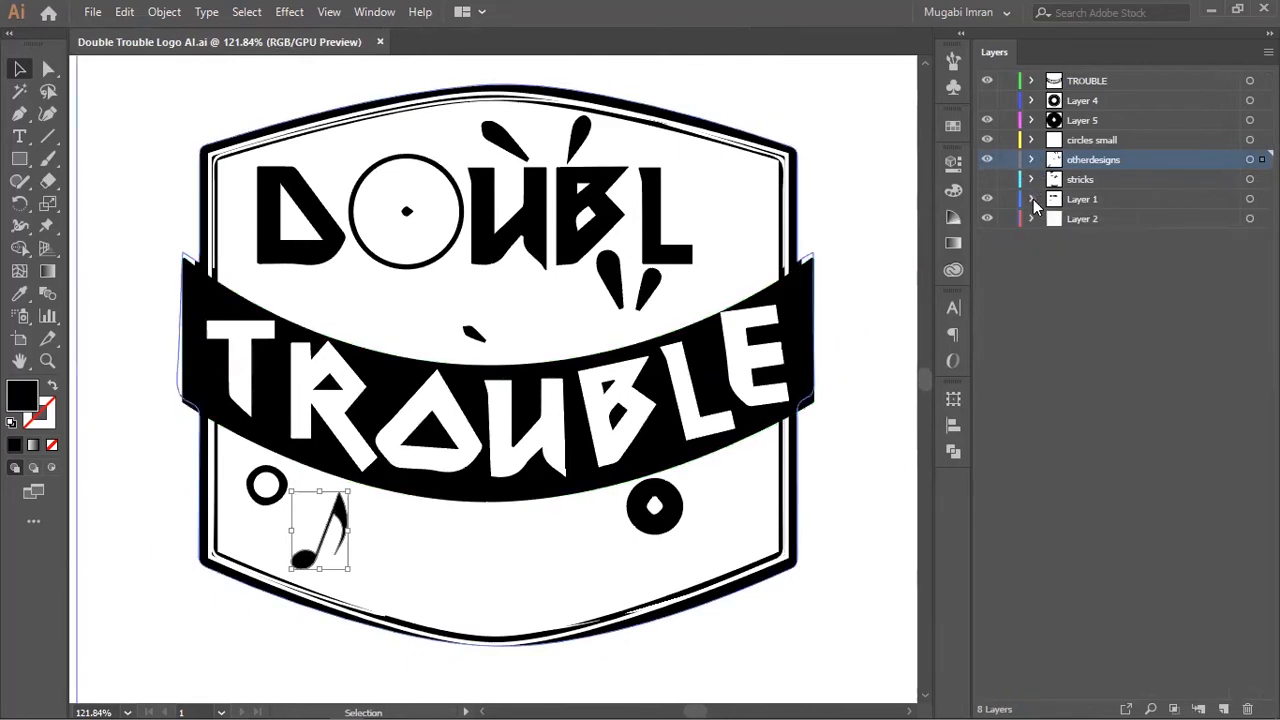
click(1105, 218)
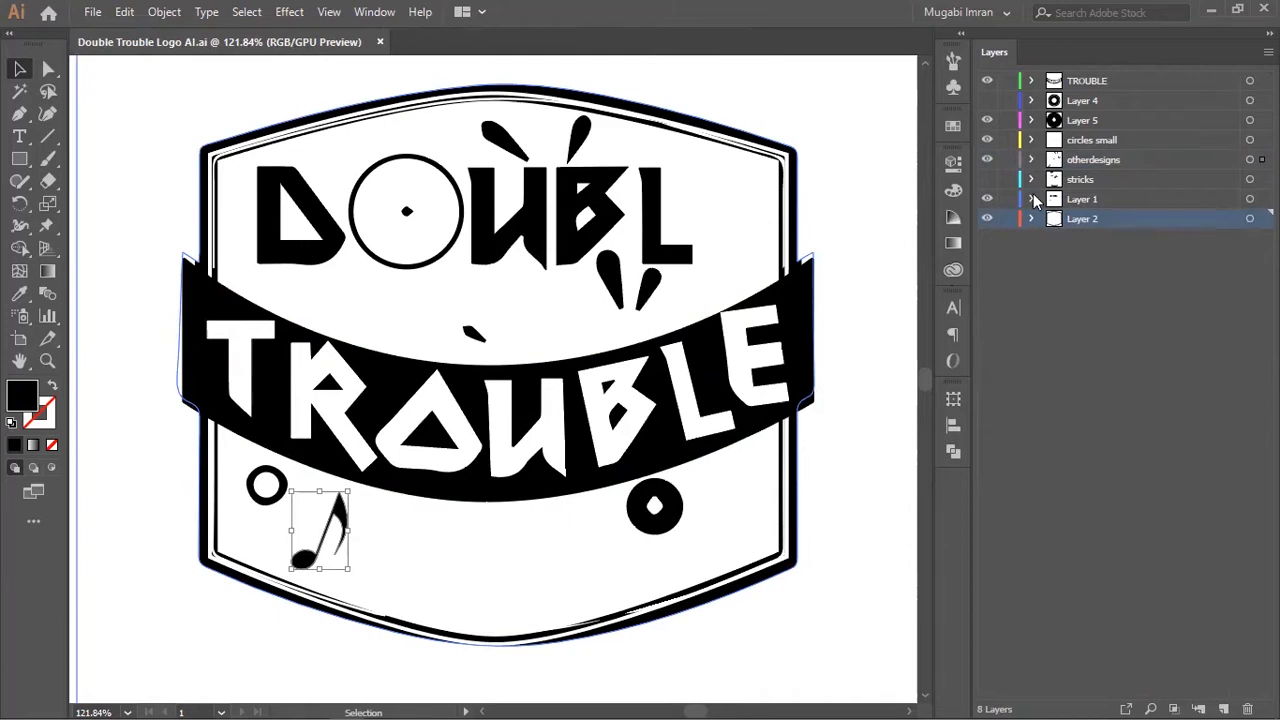
click(1095, 199)
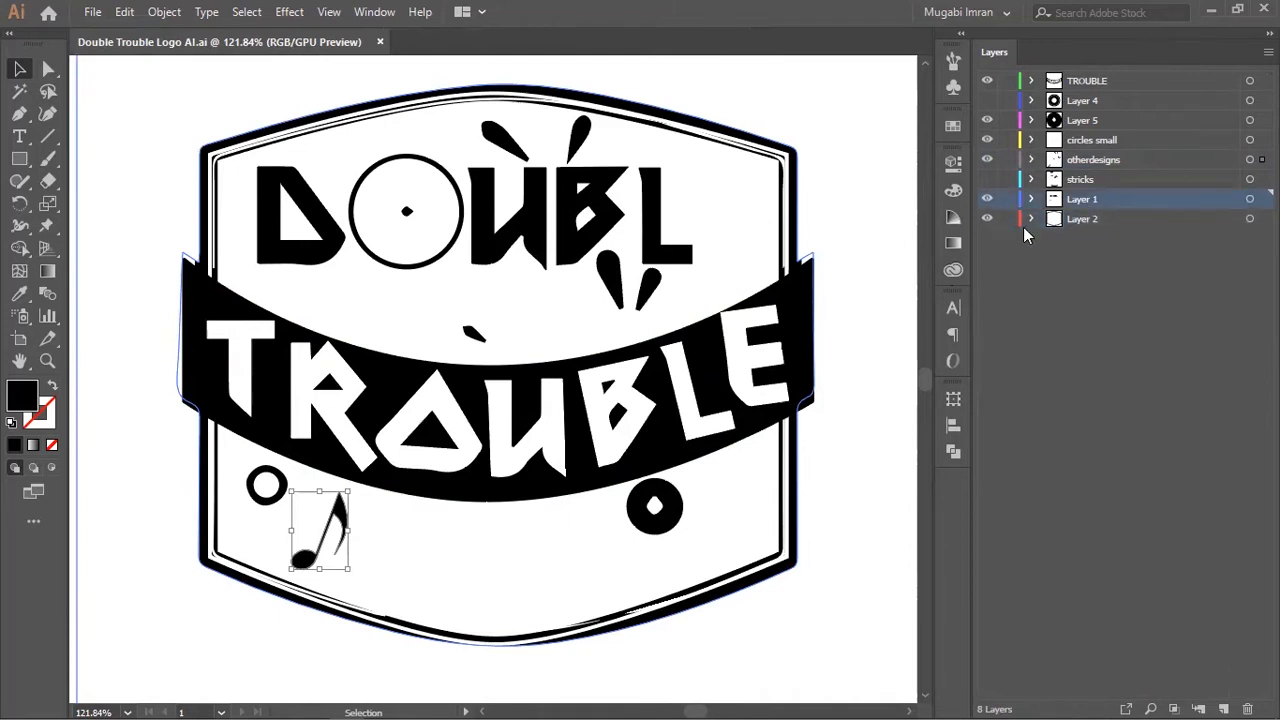
click(987, 181)
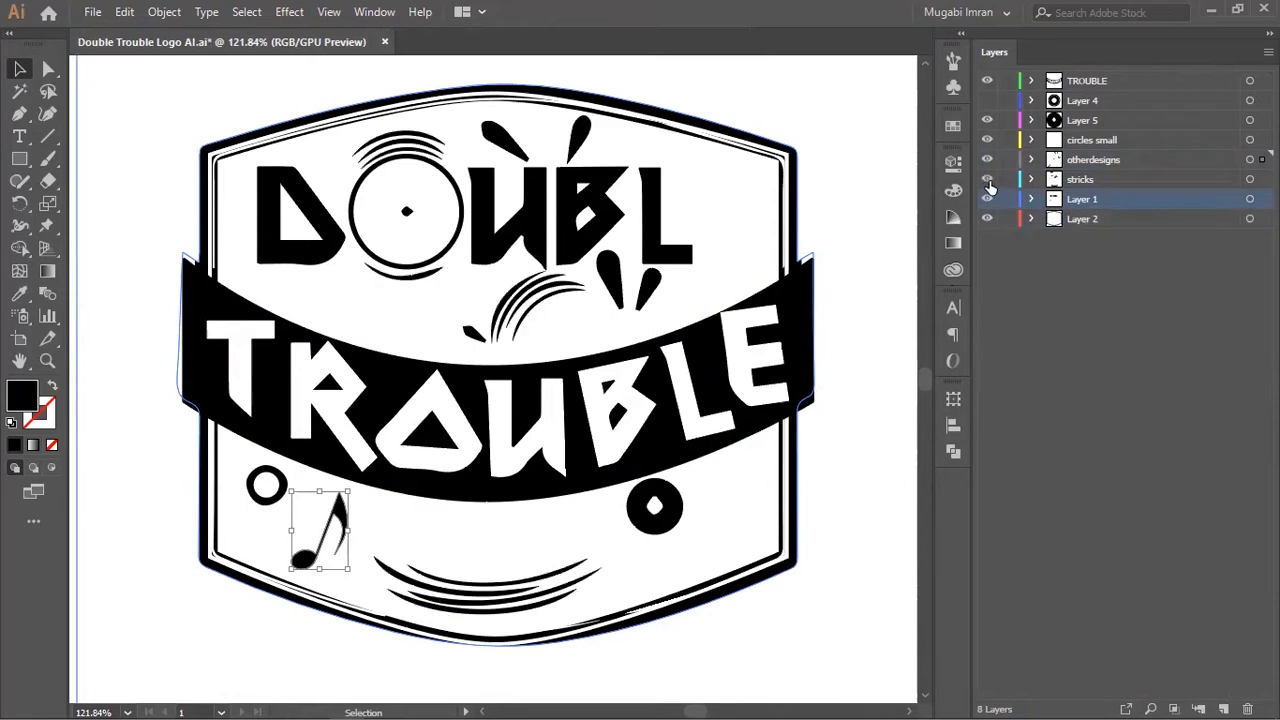
click(987, 100)
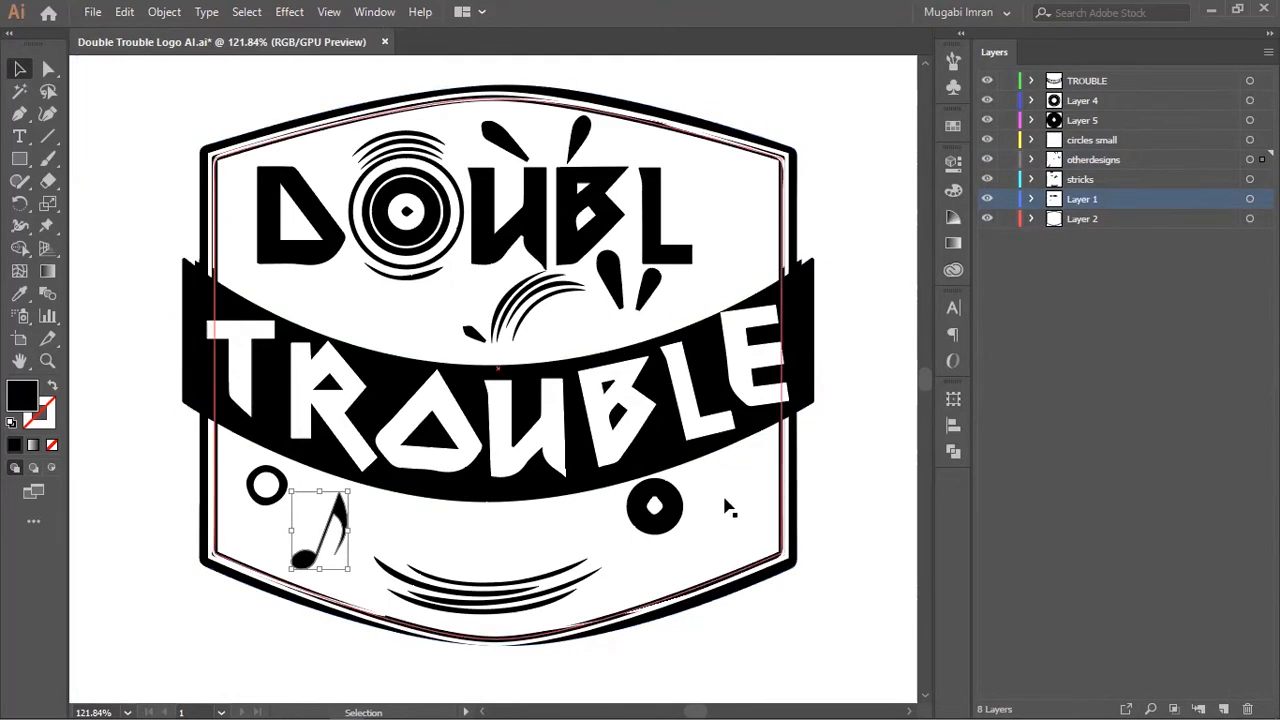
Examine the frame shape on Layer 2 and the grouped artwork in Layer 1, isolating individual white paths by selecting them.
click(1112, 217)
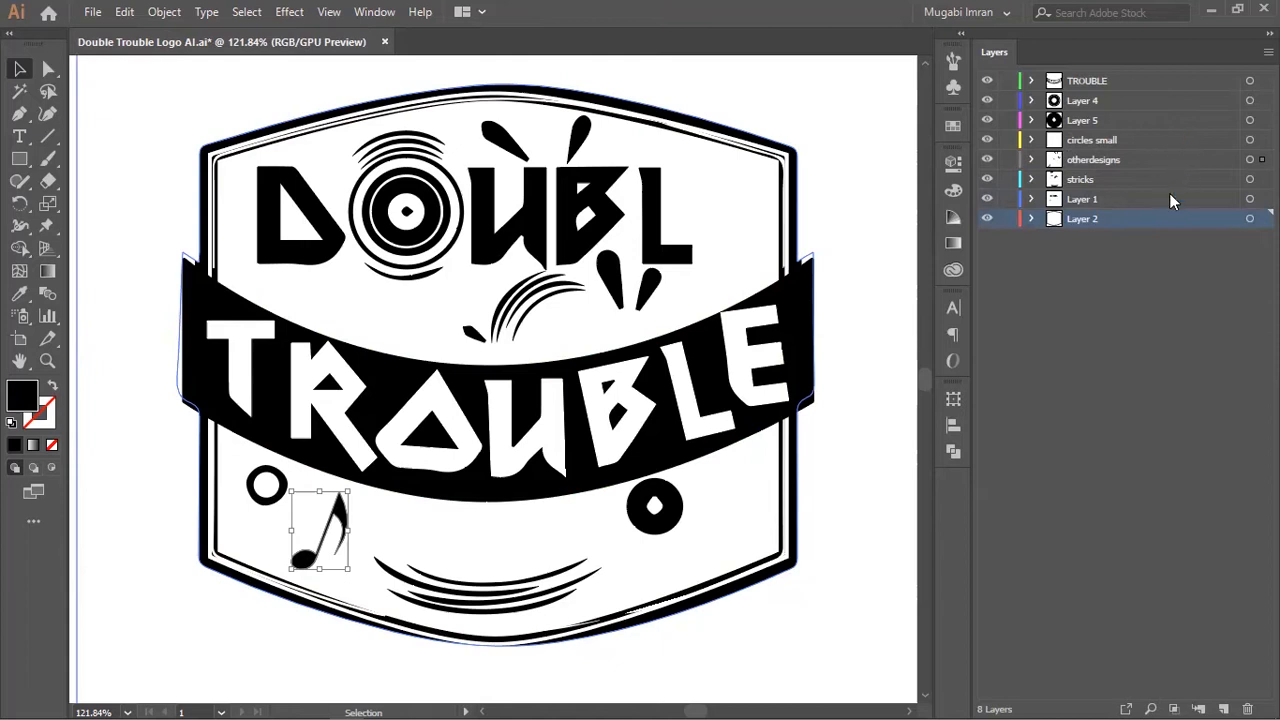
click(790, 200)
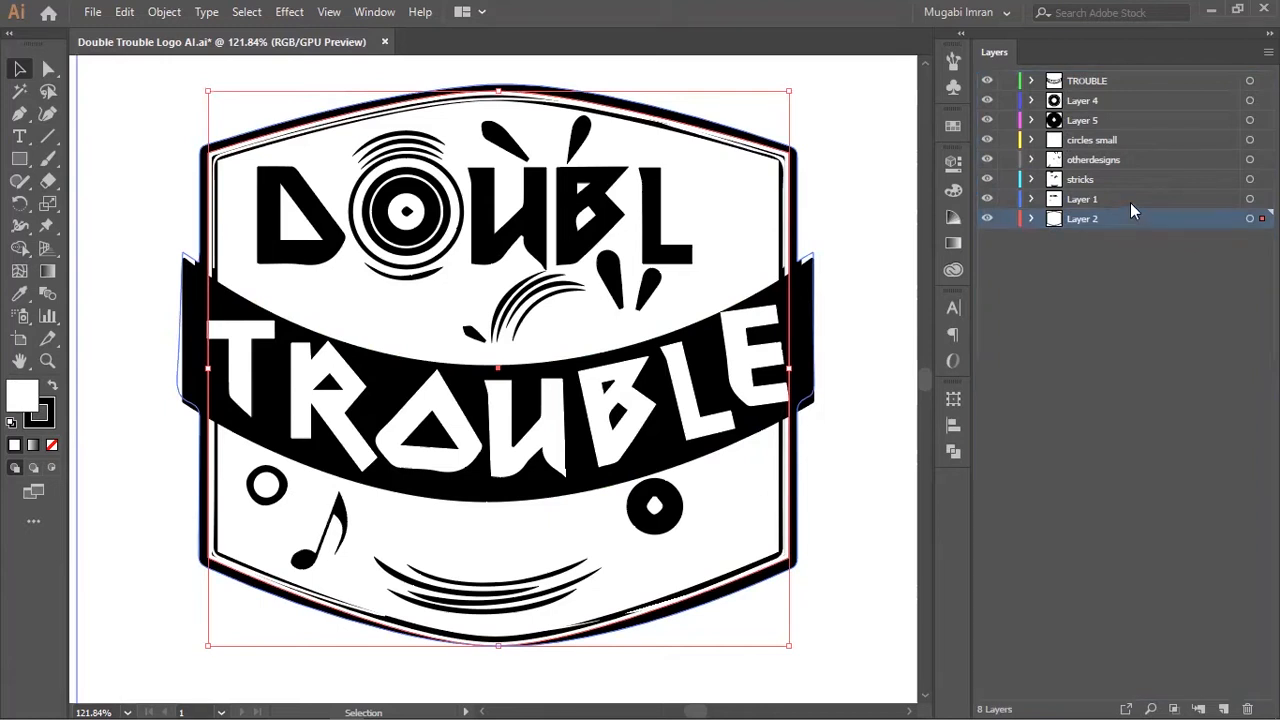
click(1250, 199)
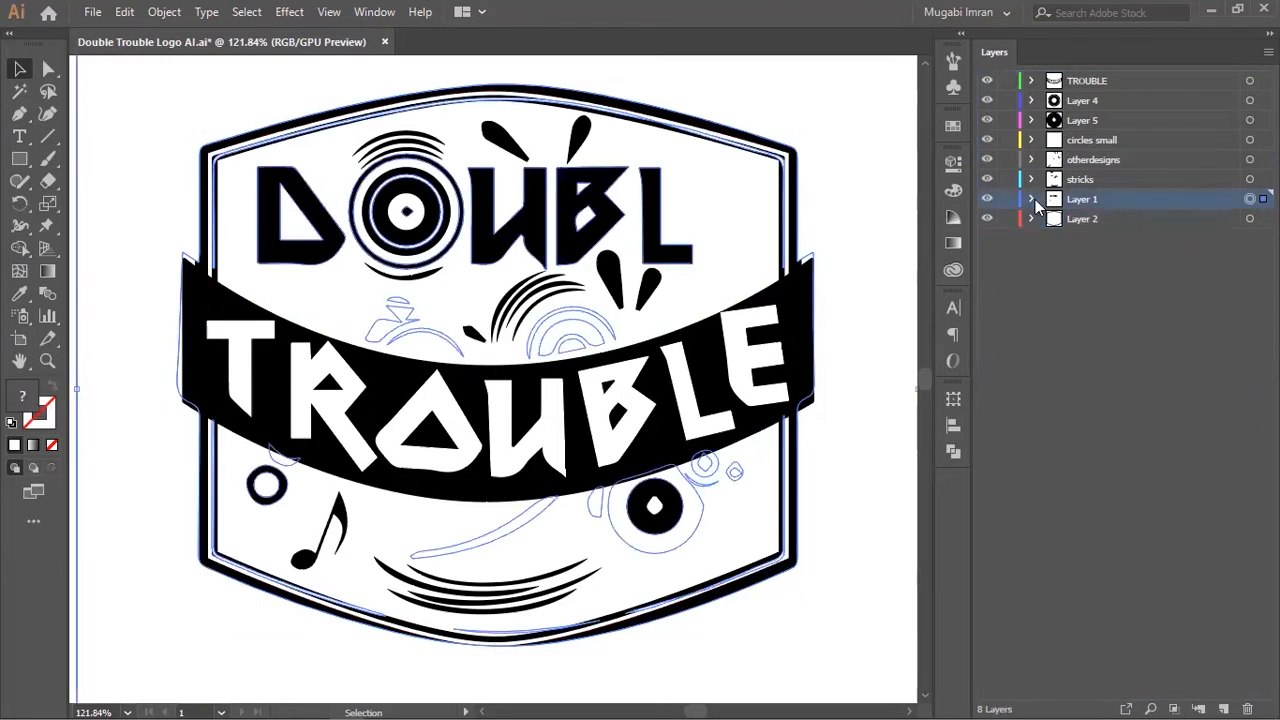
click(1032, 199)
scroll(1155, 274, down, 3)
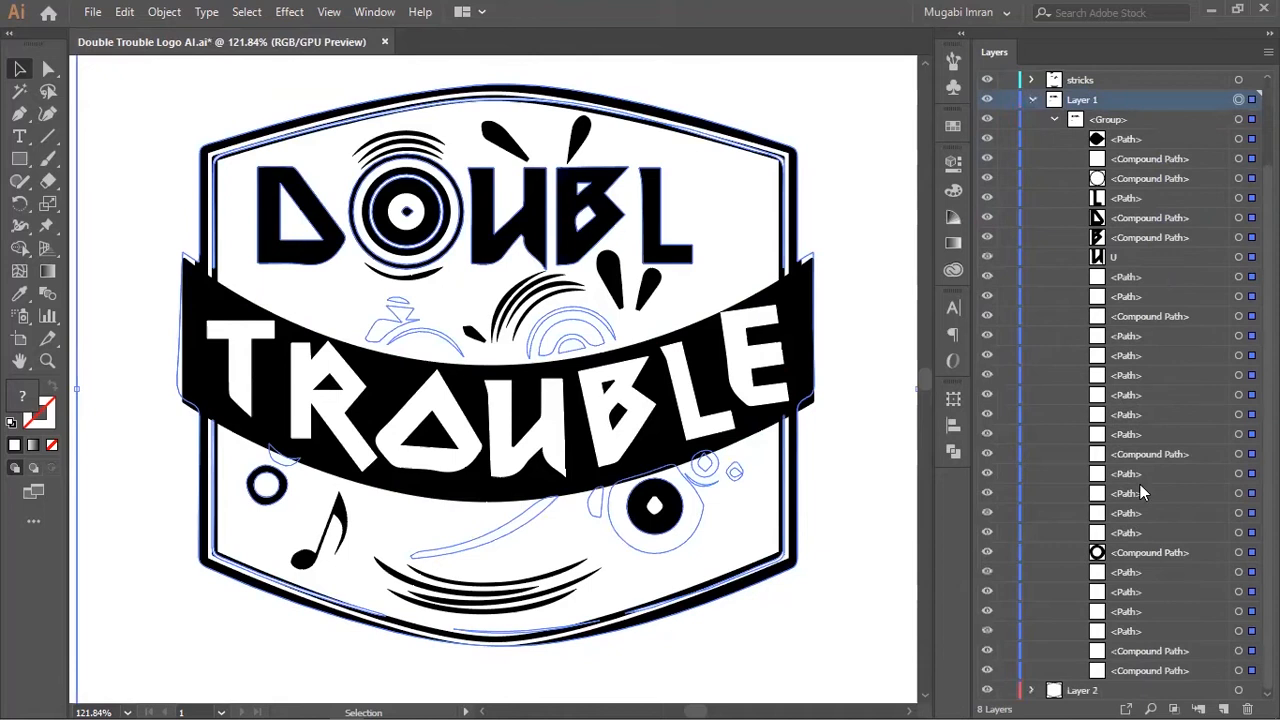
click(1156, 534)
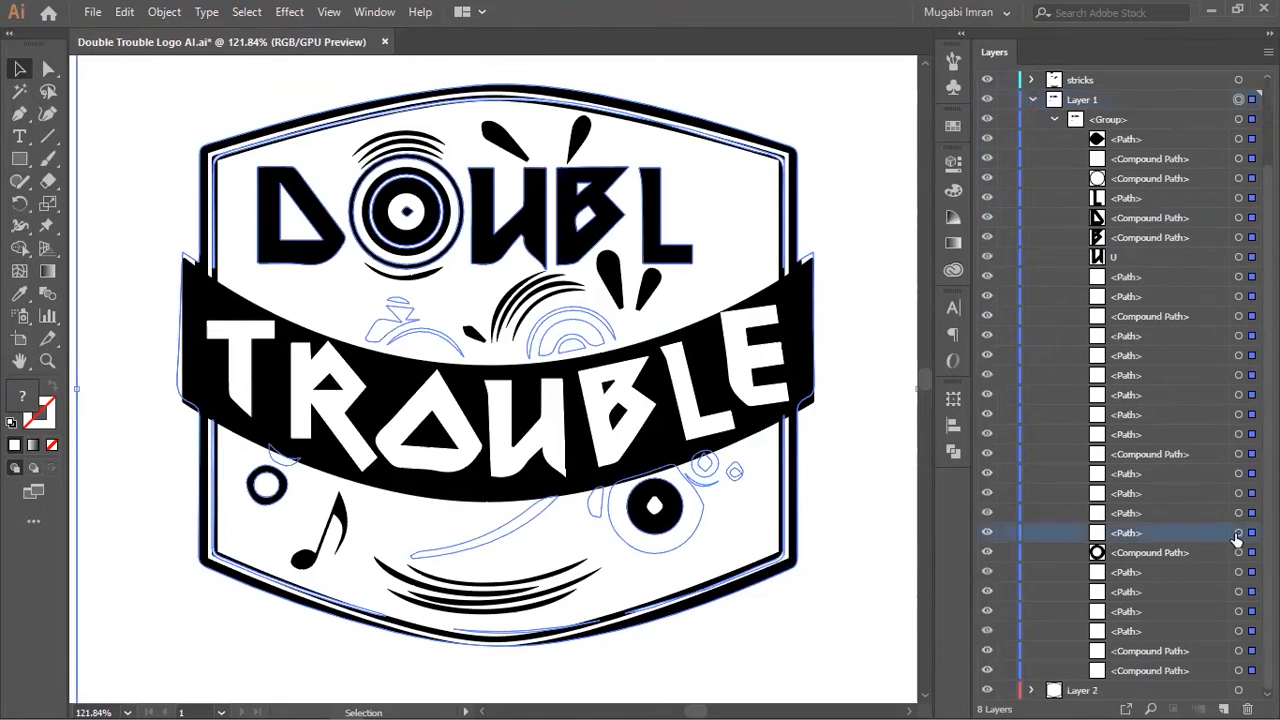
click(1238, 532)
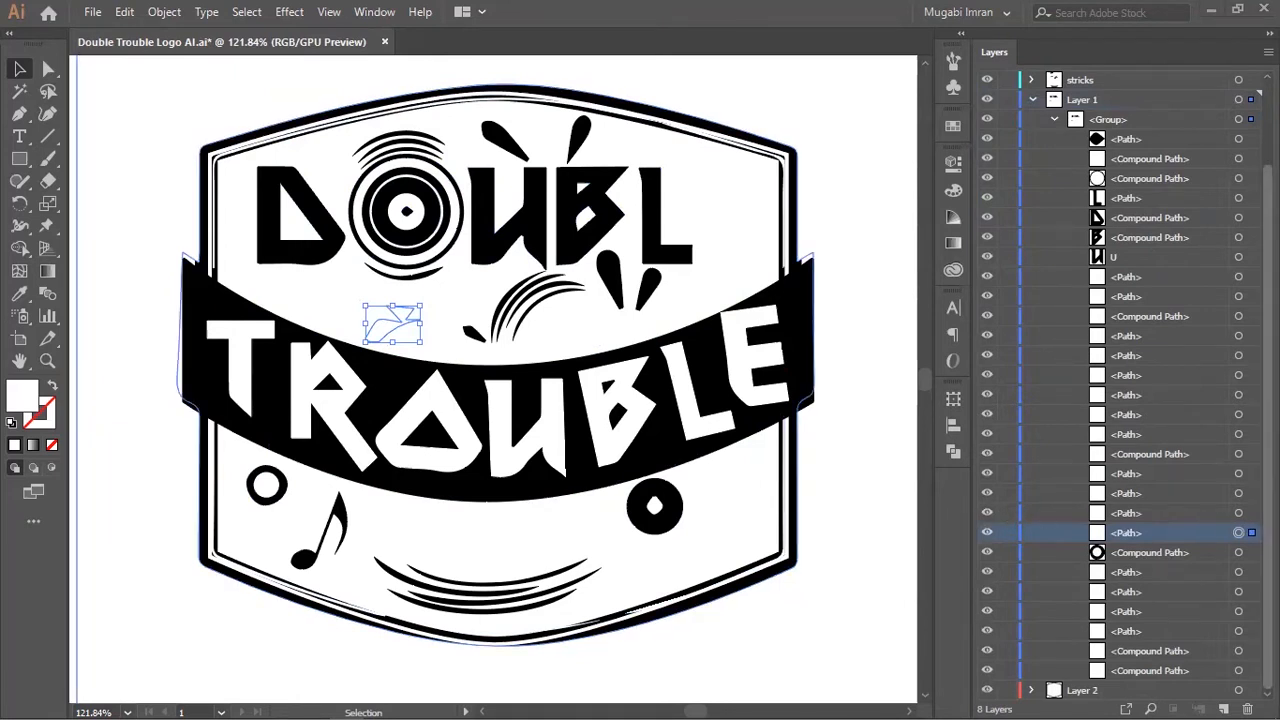
click(1238, 493)
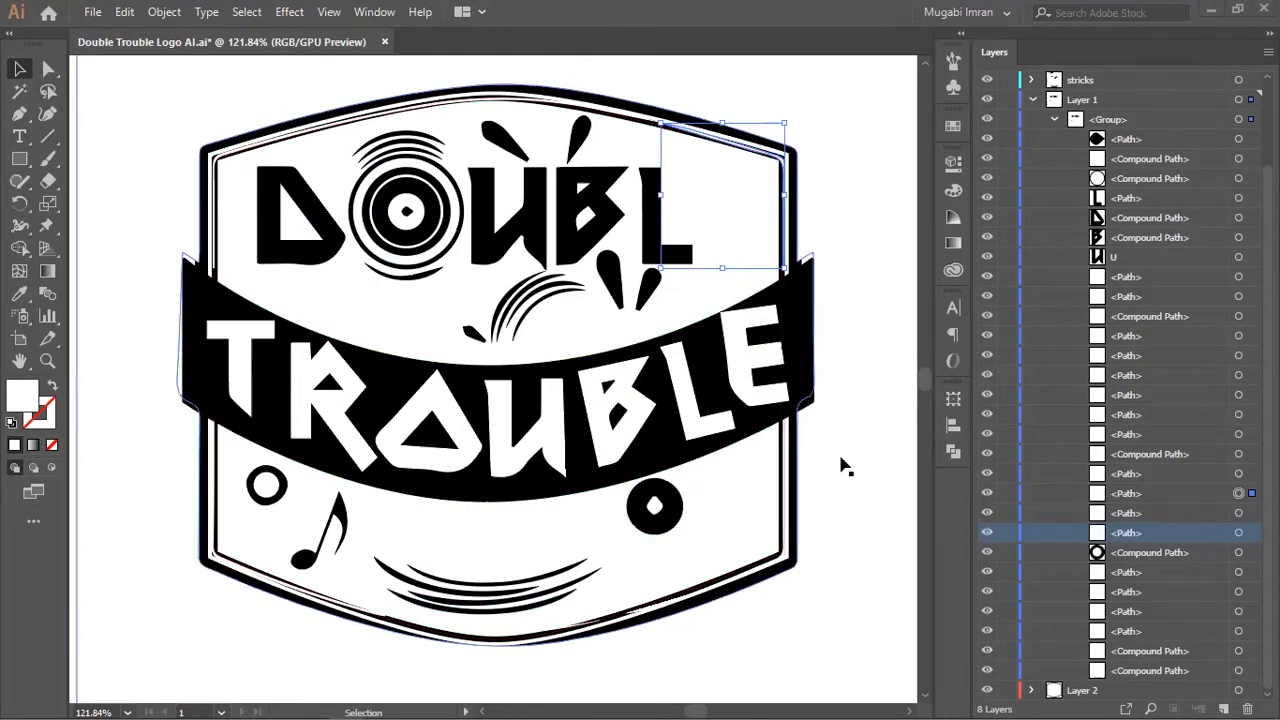
key(ctrl+alt+space)
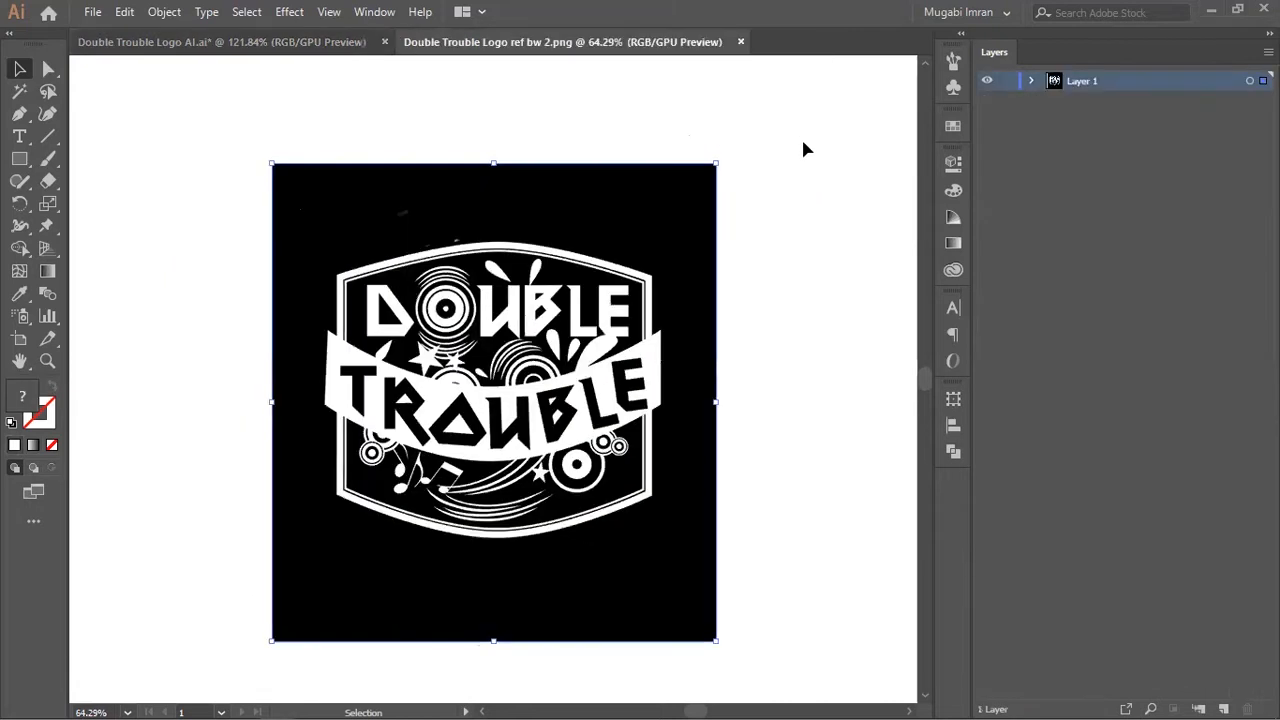
Vectorize the black-and-white reference image on Layer 1 with Image Trace, using Make and Expand.
key(ctrl+shift+a)
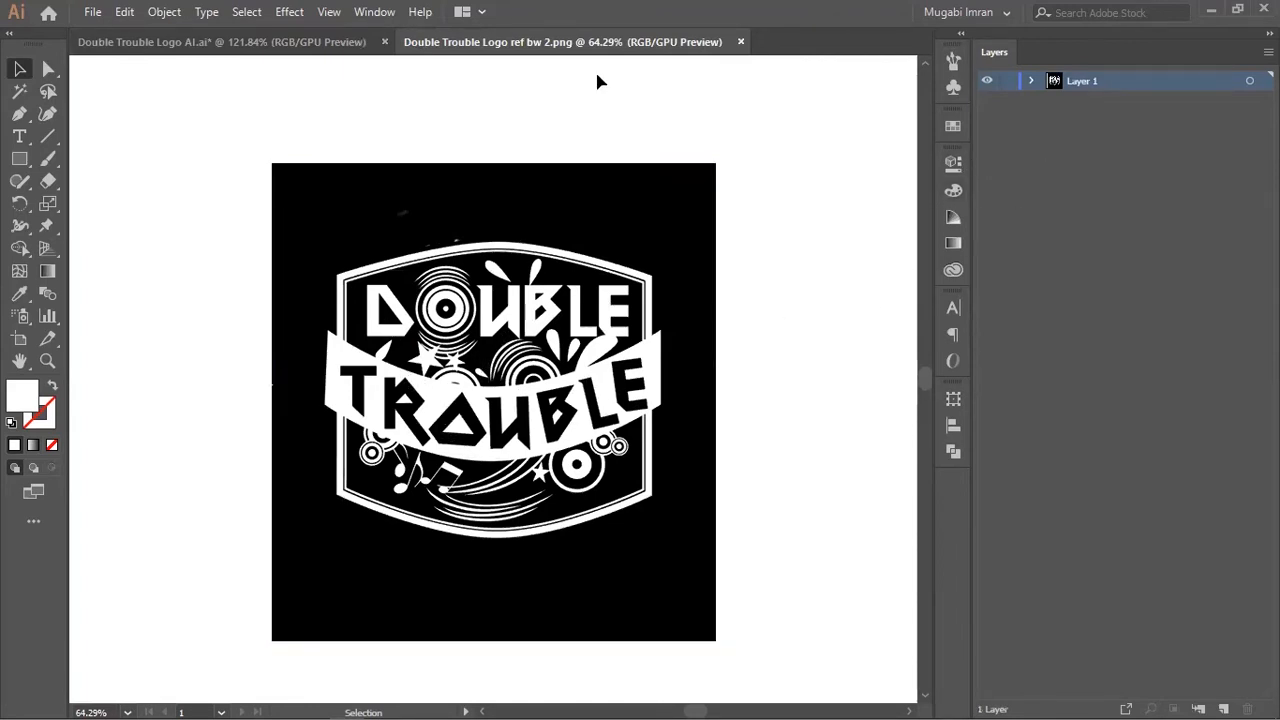
click(168, 11)
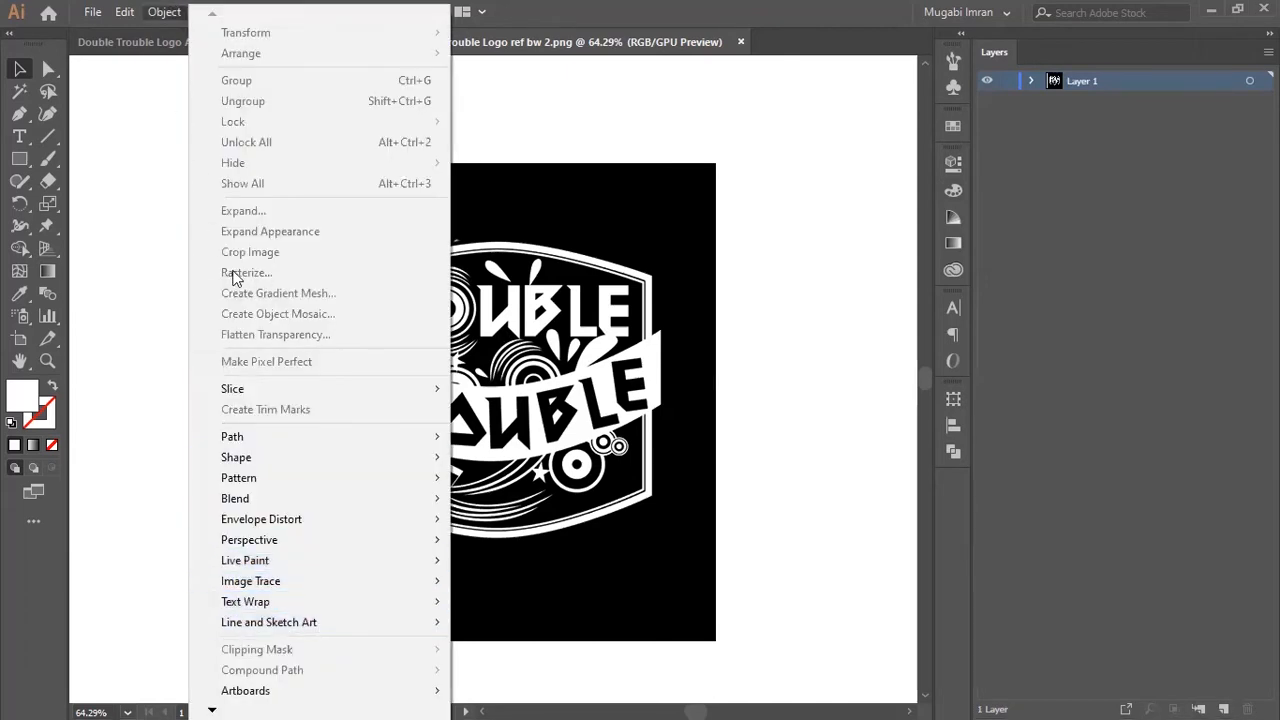
mouse_move(349, 590)
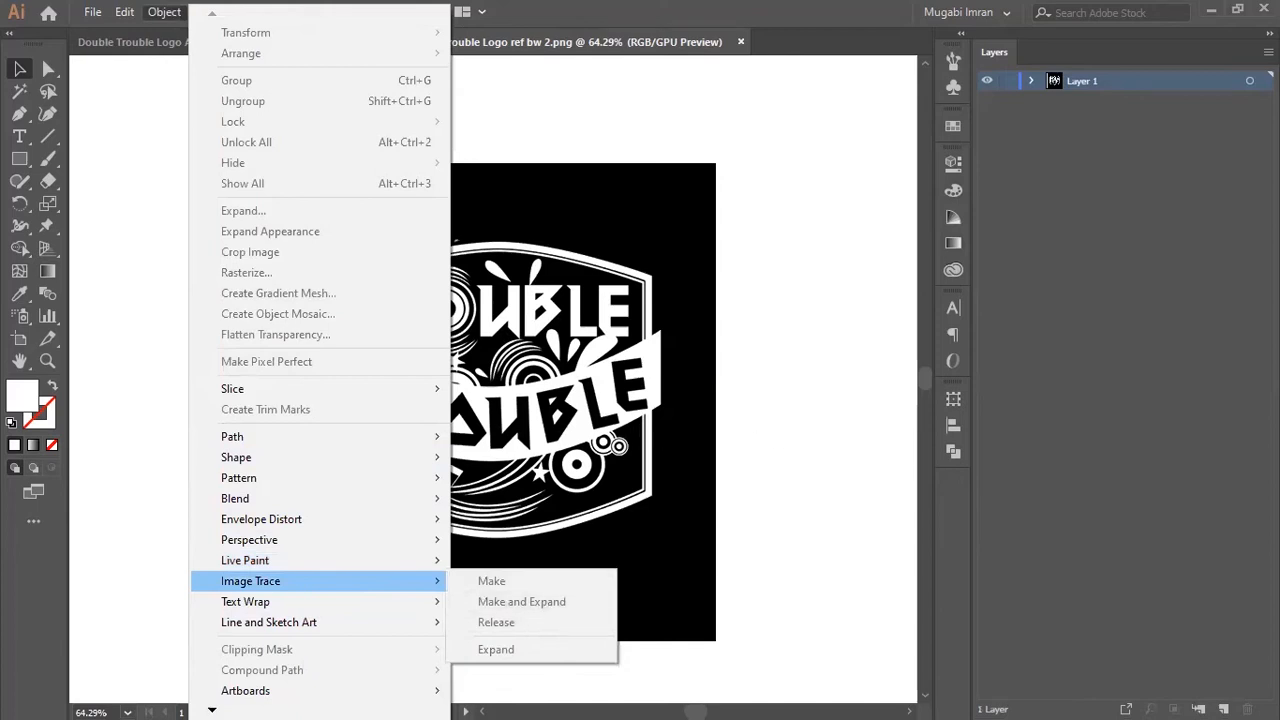
click(1250, 81)
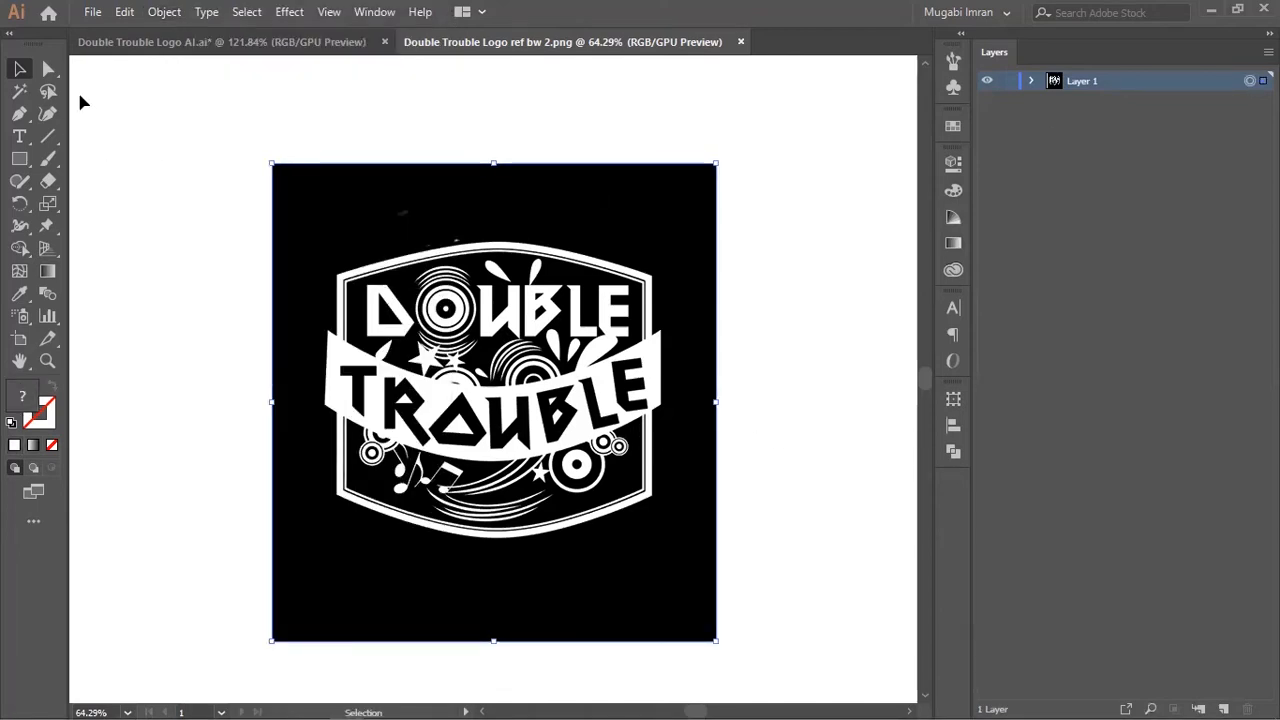
click(162, 12)
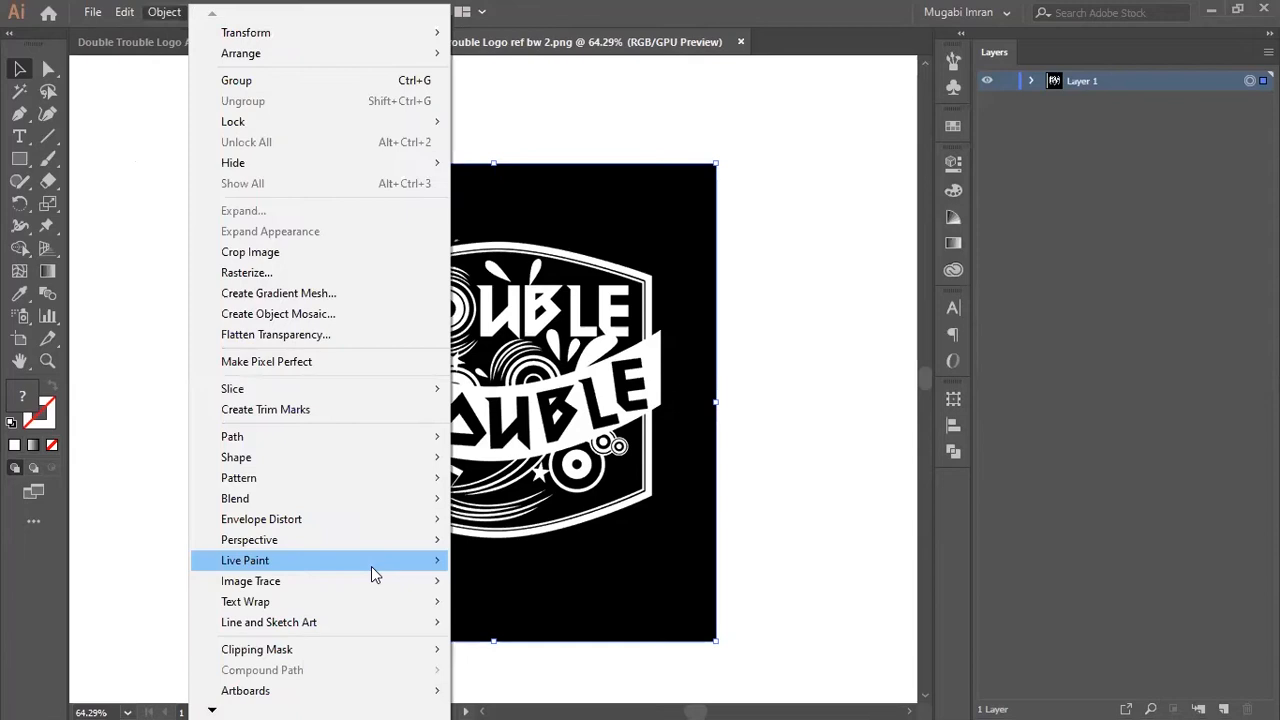
mouse_move(430, 583)
click(525, 600)
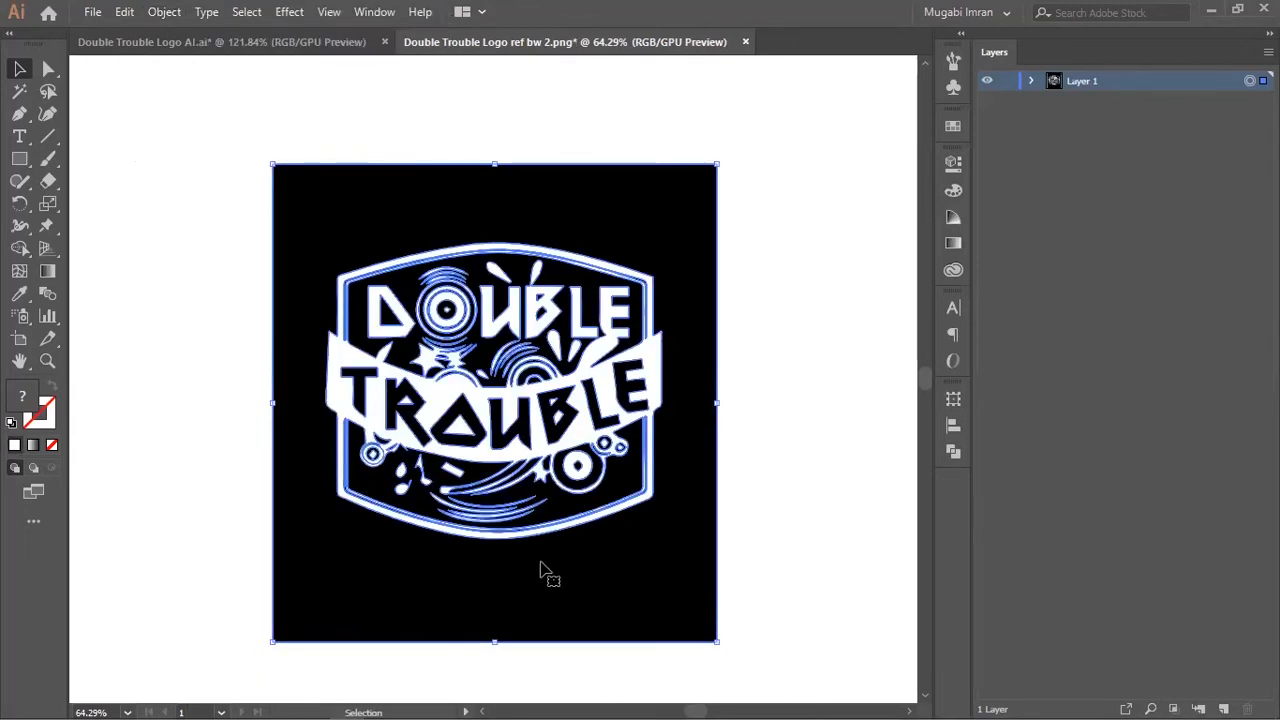
Examine the traced group's individual paths in Layer 1 and inspect the lettering and circles up close.
click(1029, 81)
click(1053, 101)
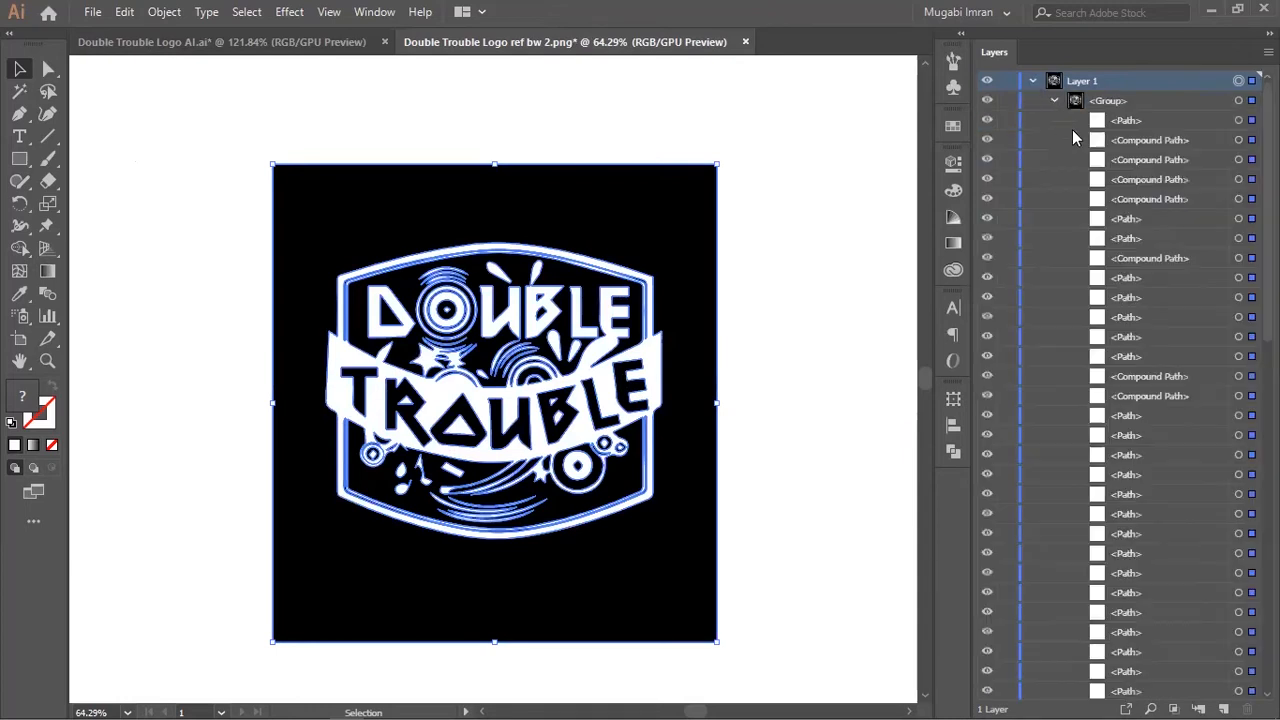
click(1196, 163)
click(1238, 258)
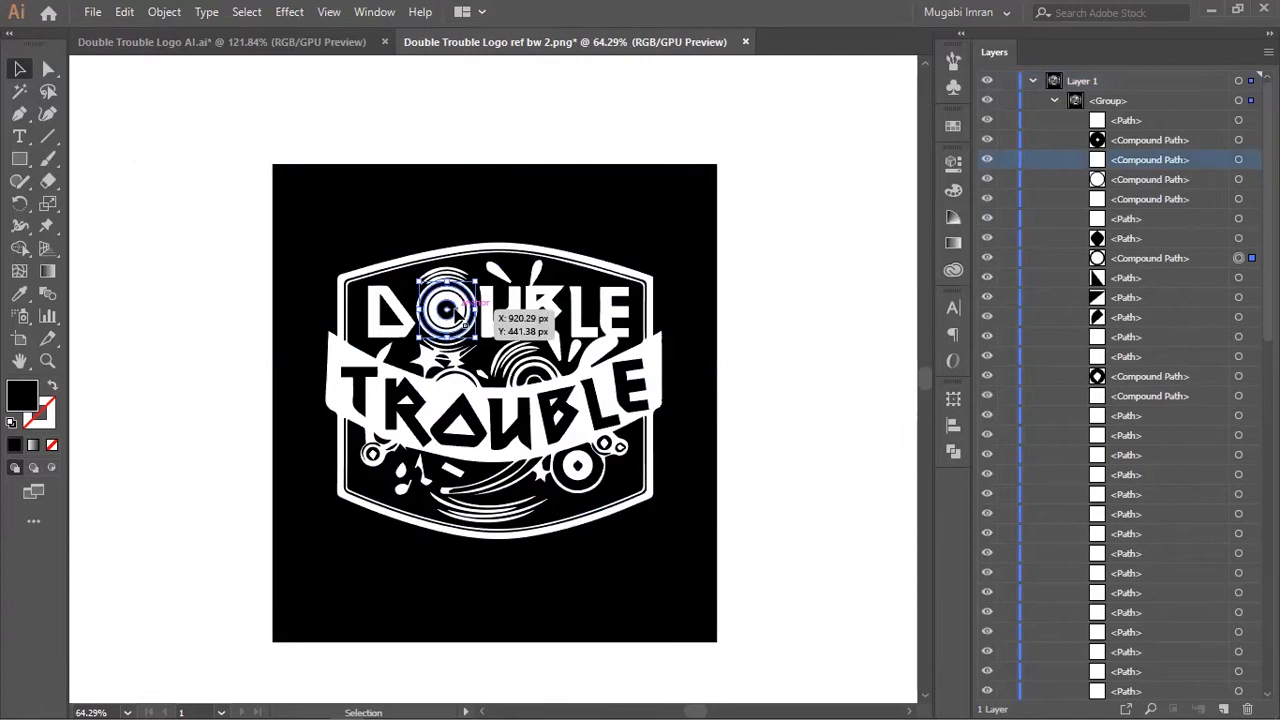
click(504, 317)
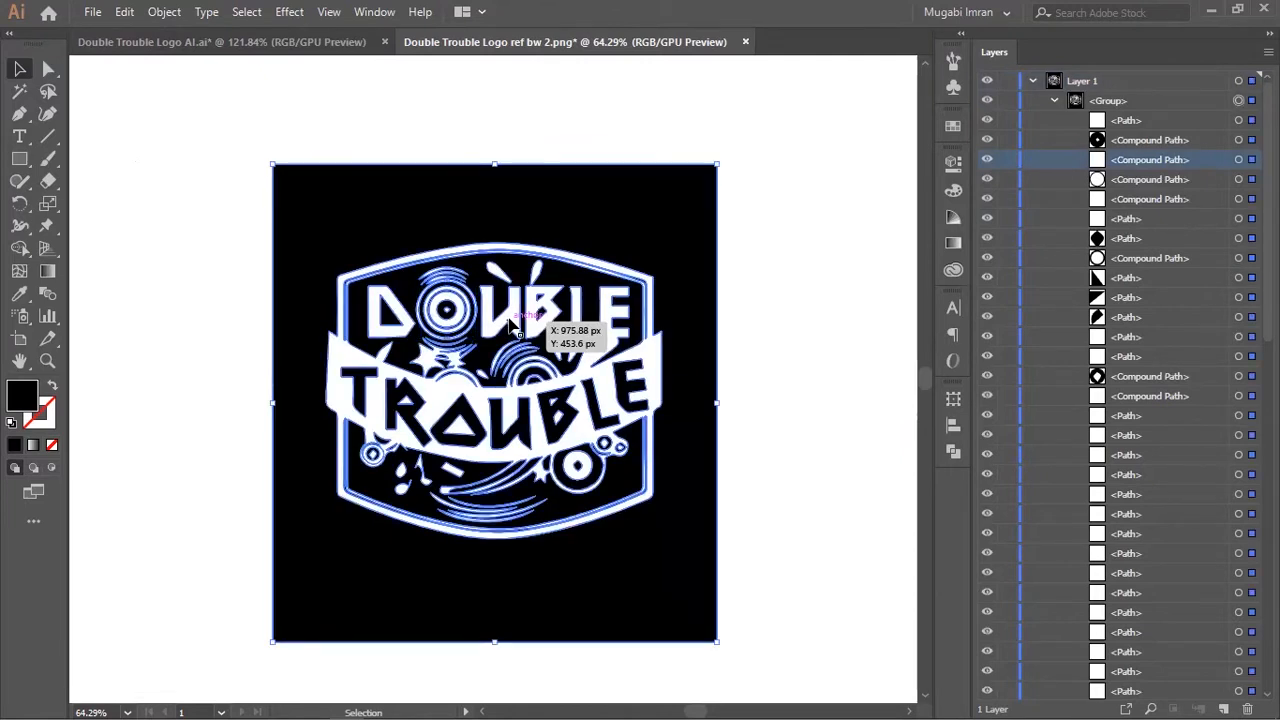
click(1239, 271)
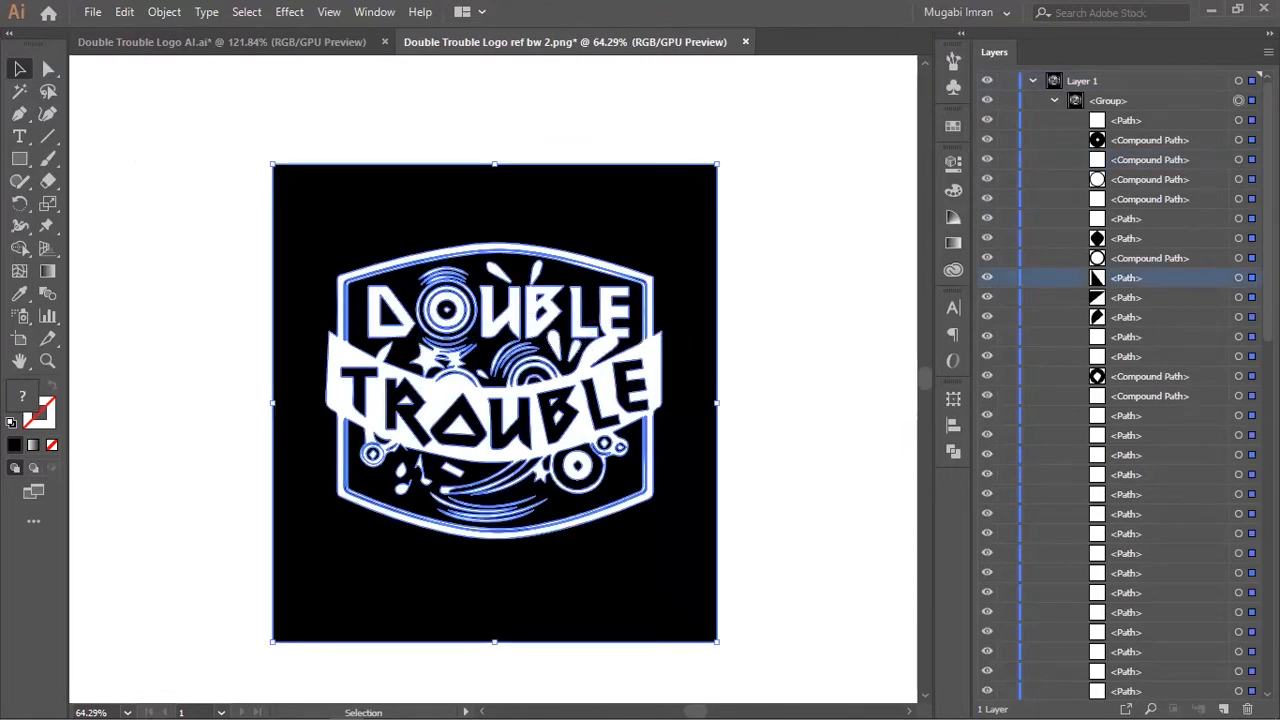
click(1239, 259)
ctrl+drag(591, 328, 801, 220)
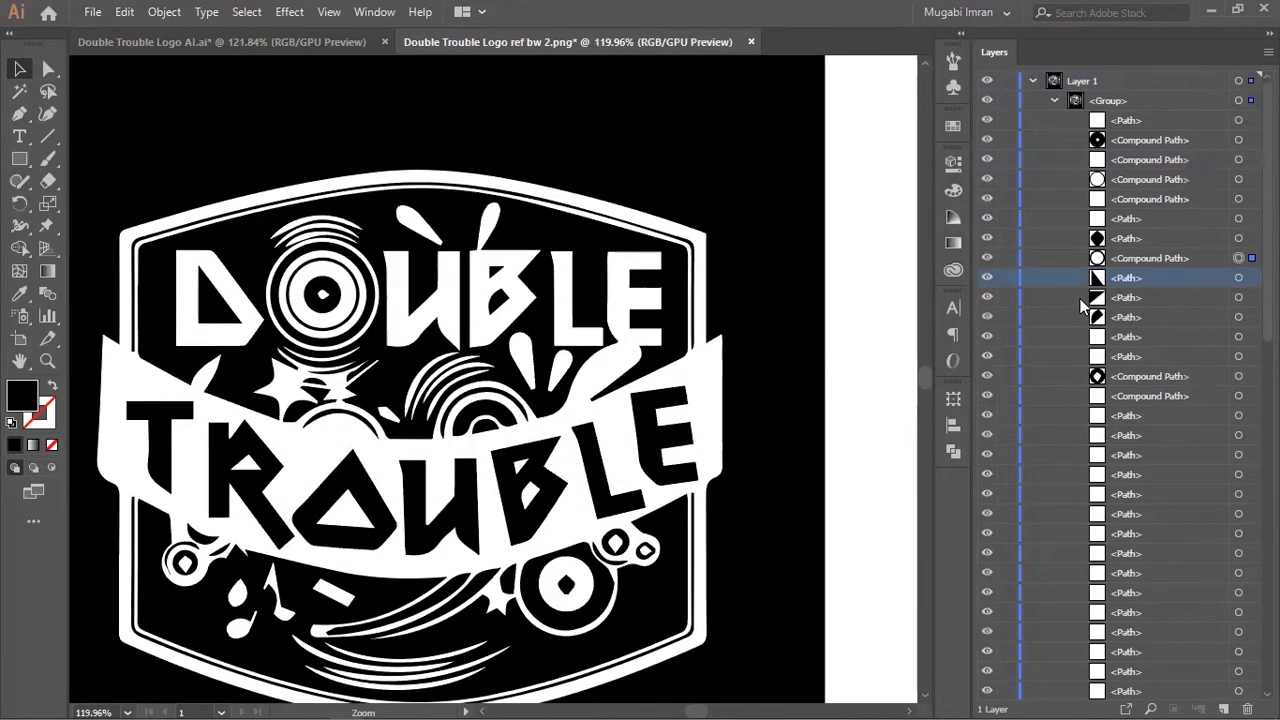
scroll(1112, 368, down, 13)
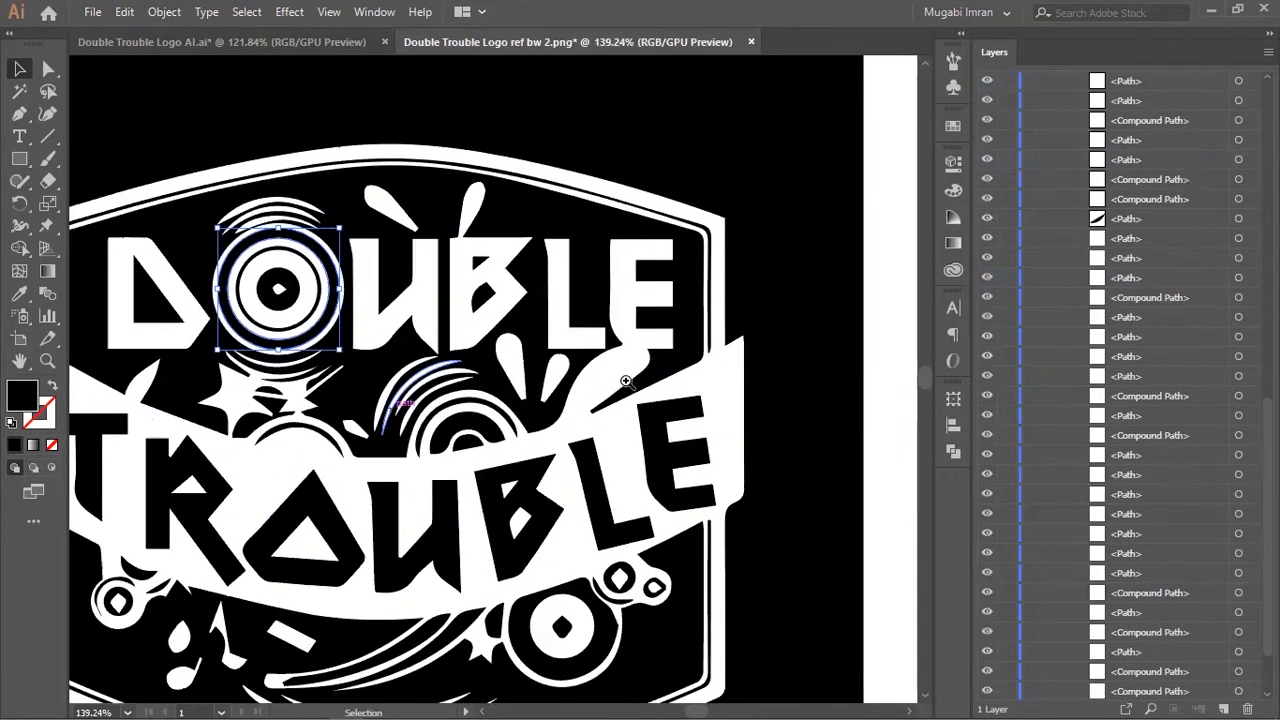
ctrl+drag(626, 381, 829, 194)
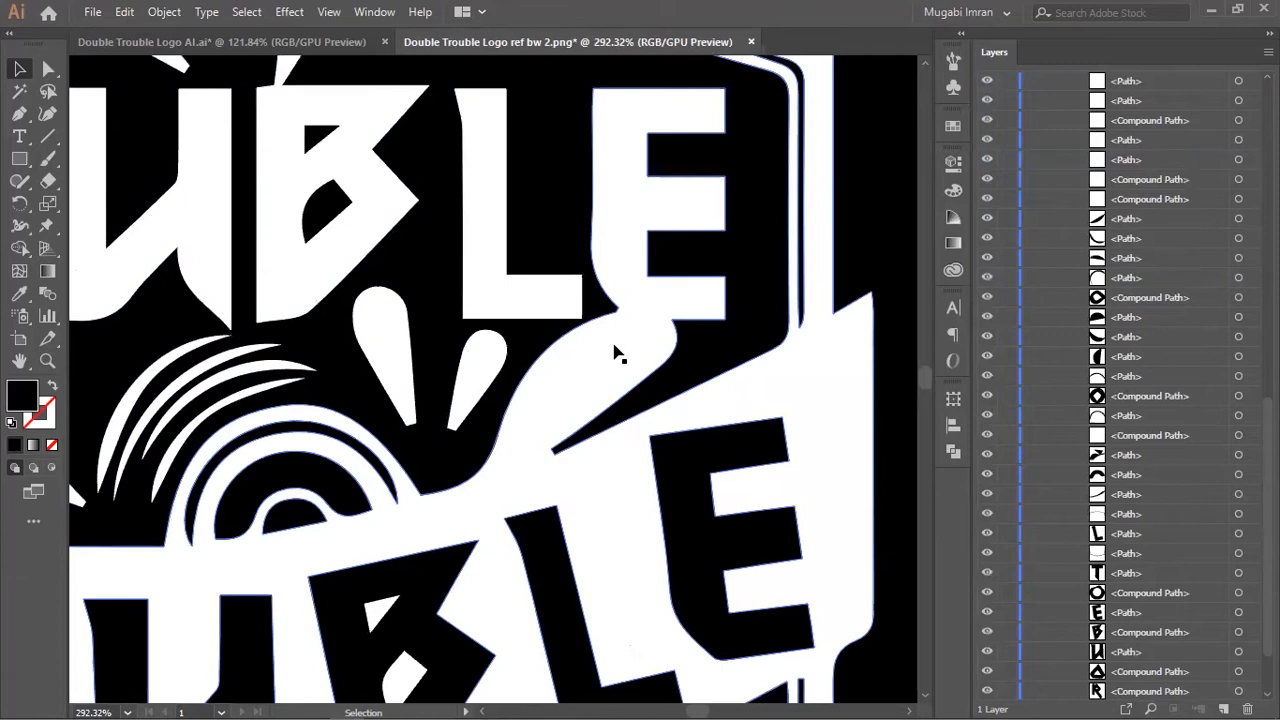
ctrl+drag(607, 377, 370, 452)
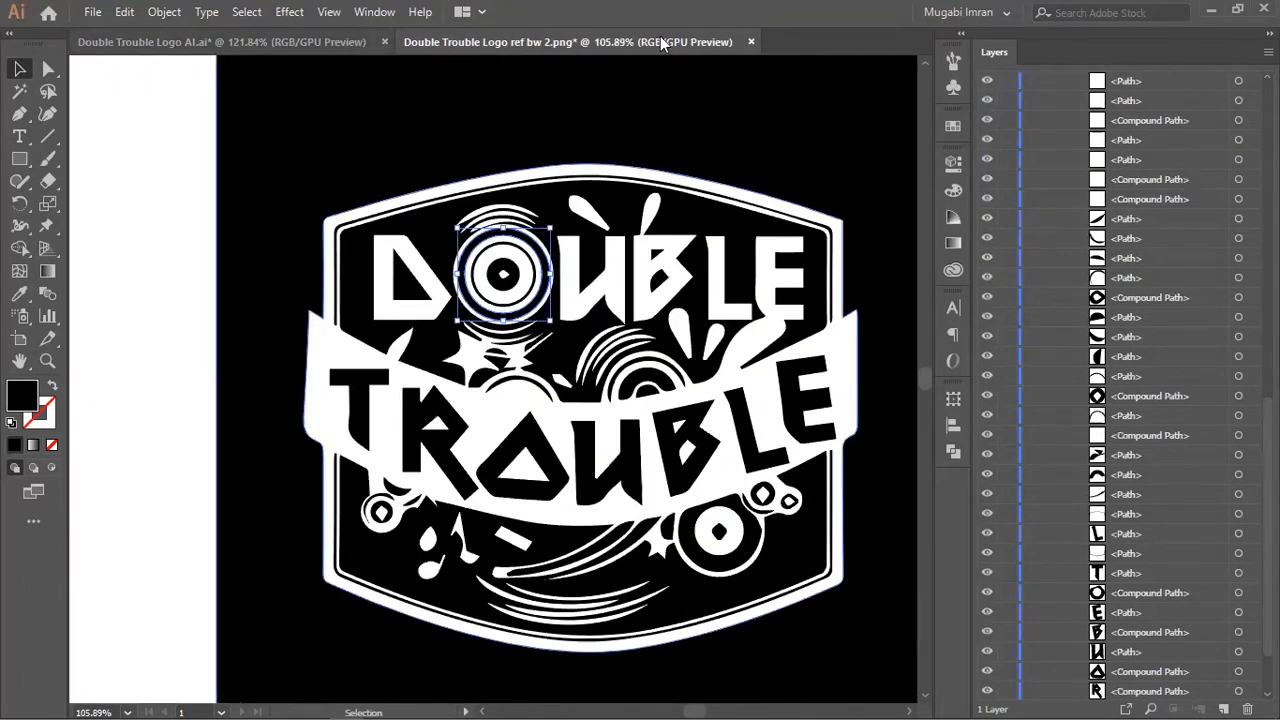
Close the second traced reference document without saving its changes.
click(751, 42)
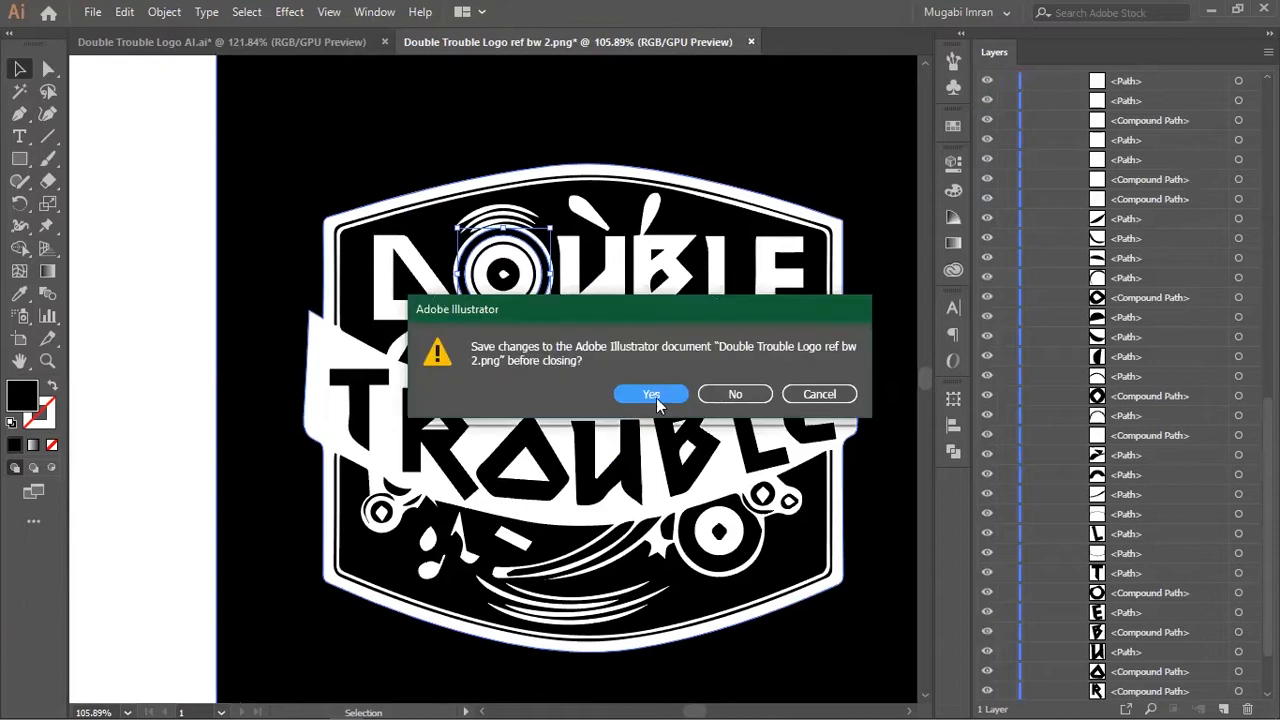
click(731, 394)
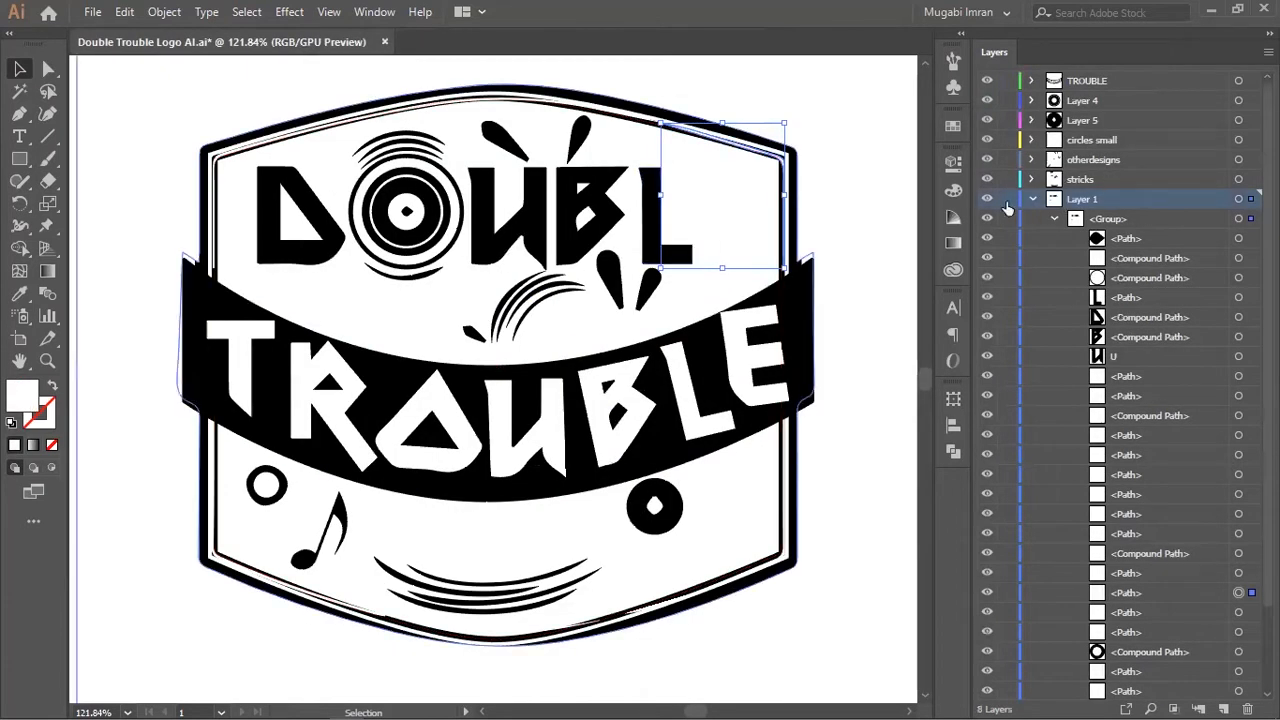
Examine the white paths below the letter U in Layer 1's group by selecting them one at a time.
click(1093, 179)
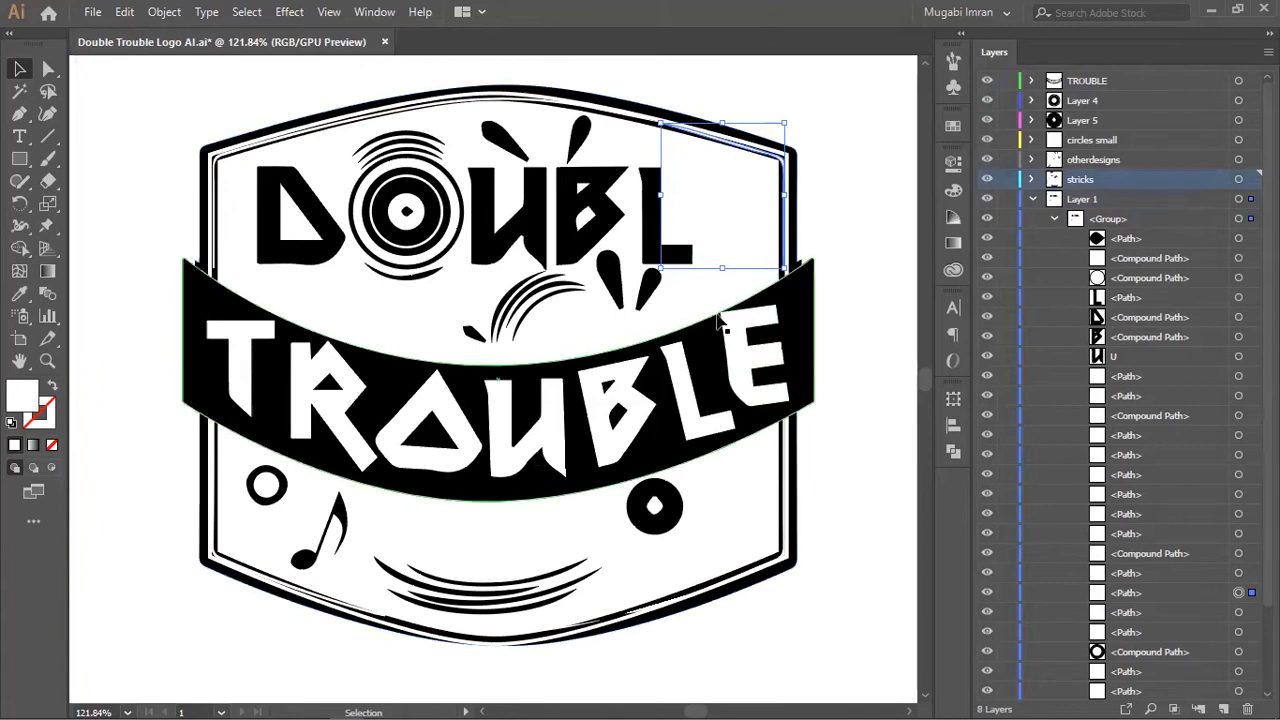
ctrl+drag(637, 321, 662, 315)
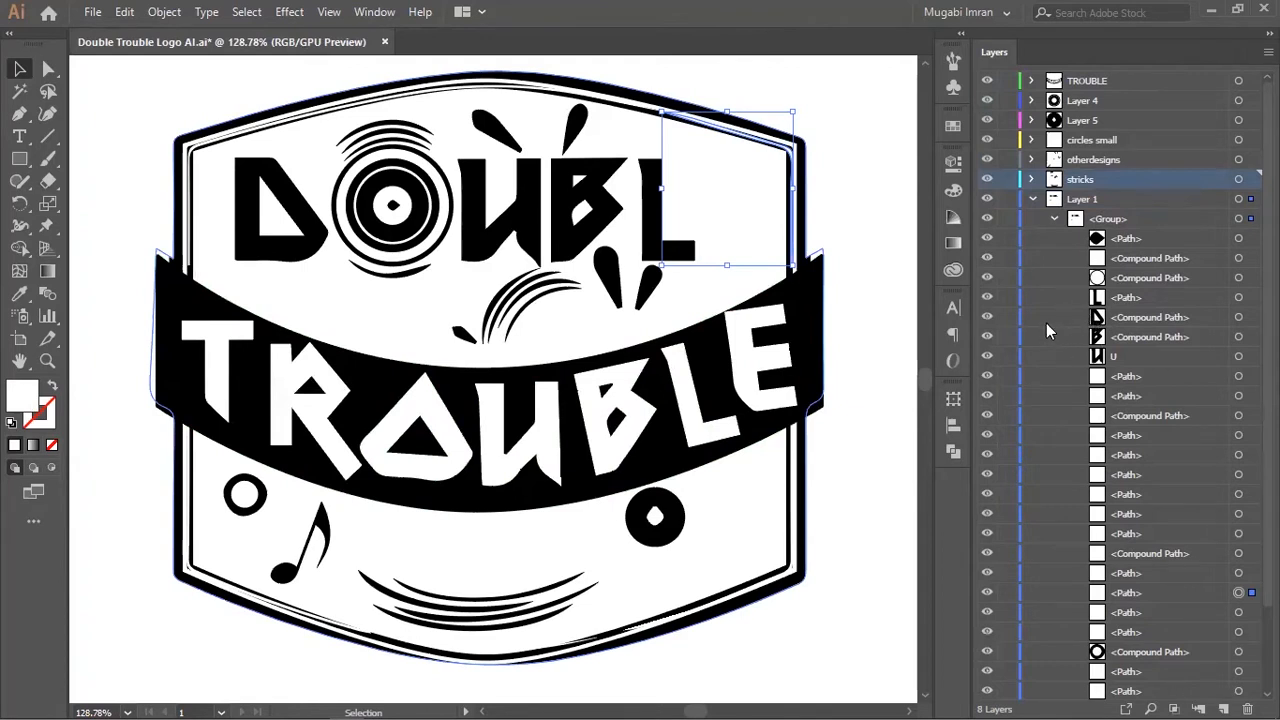
click(1108, 240)
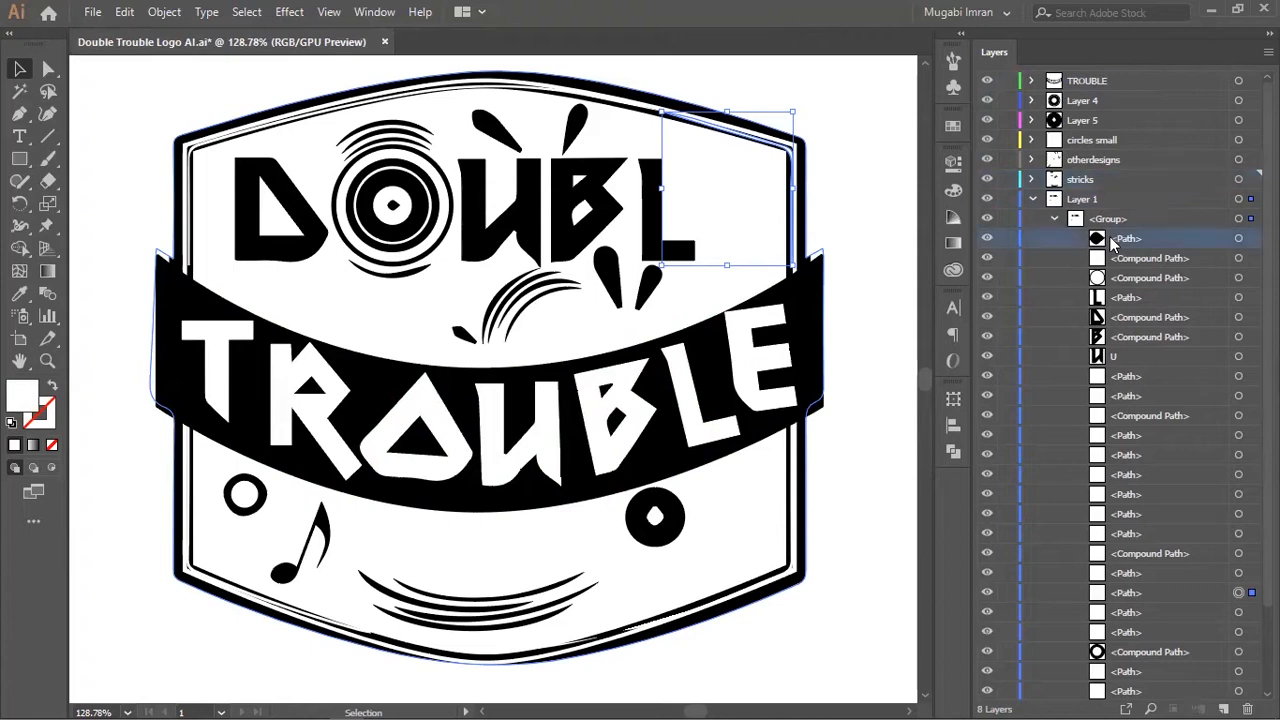
scroll(1133, 289, down, 1)
scroll(1133, 289, down, 1)
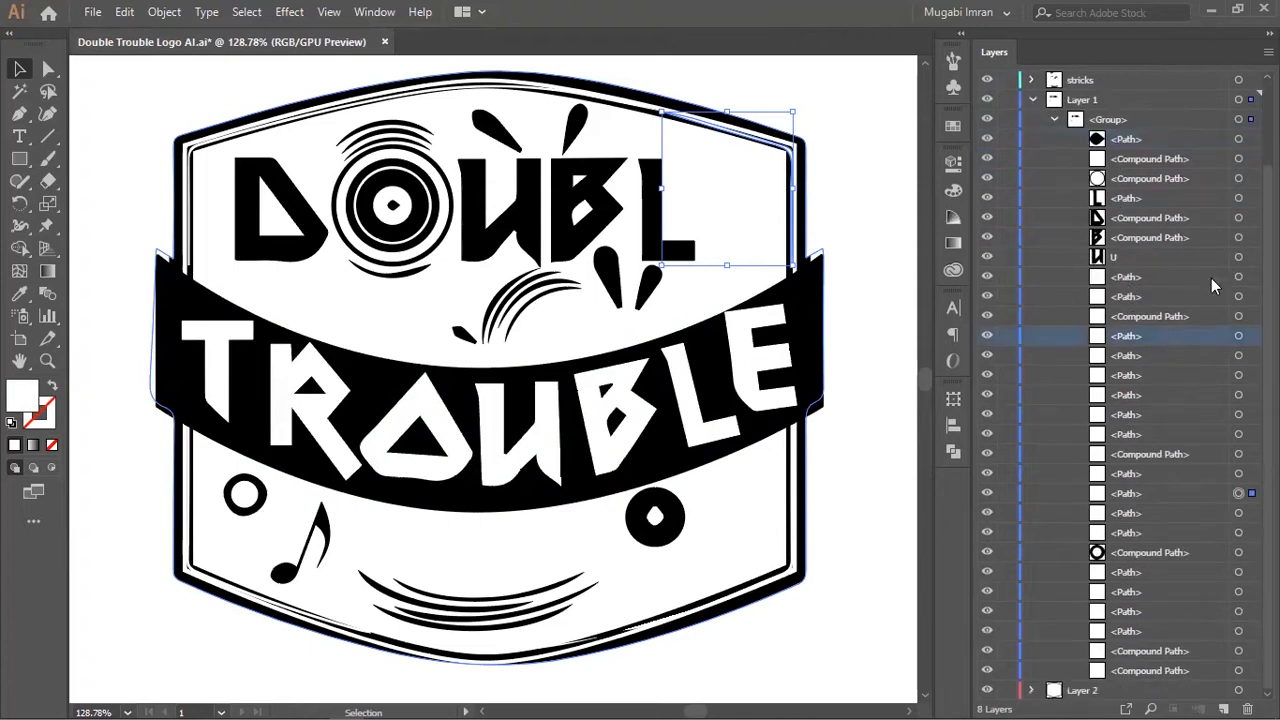
click(1238, 277)
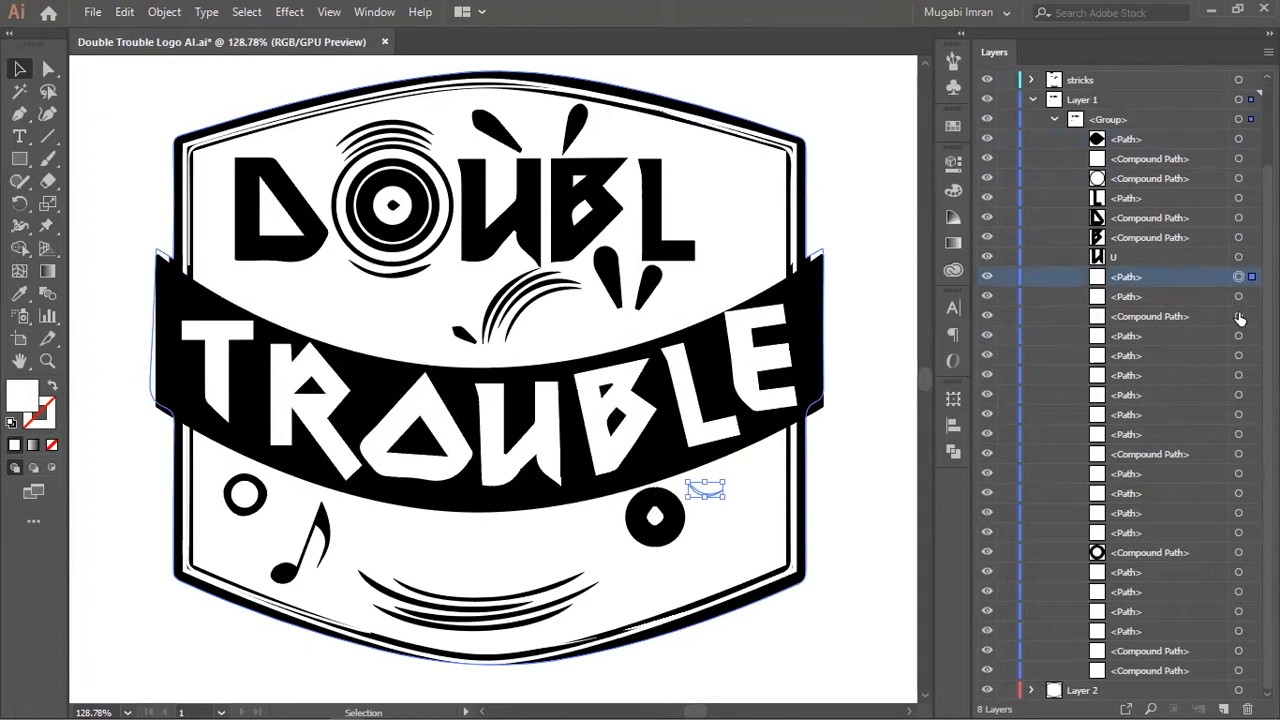
click(1238, 296)
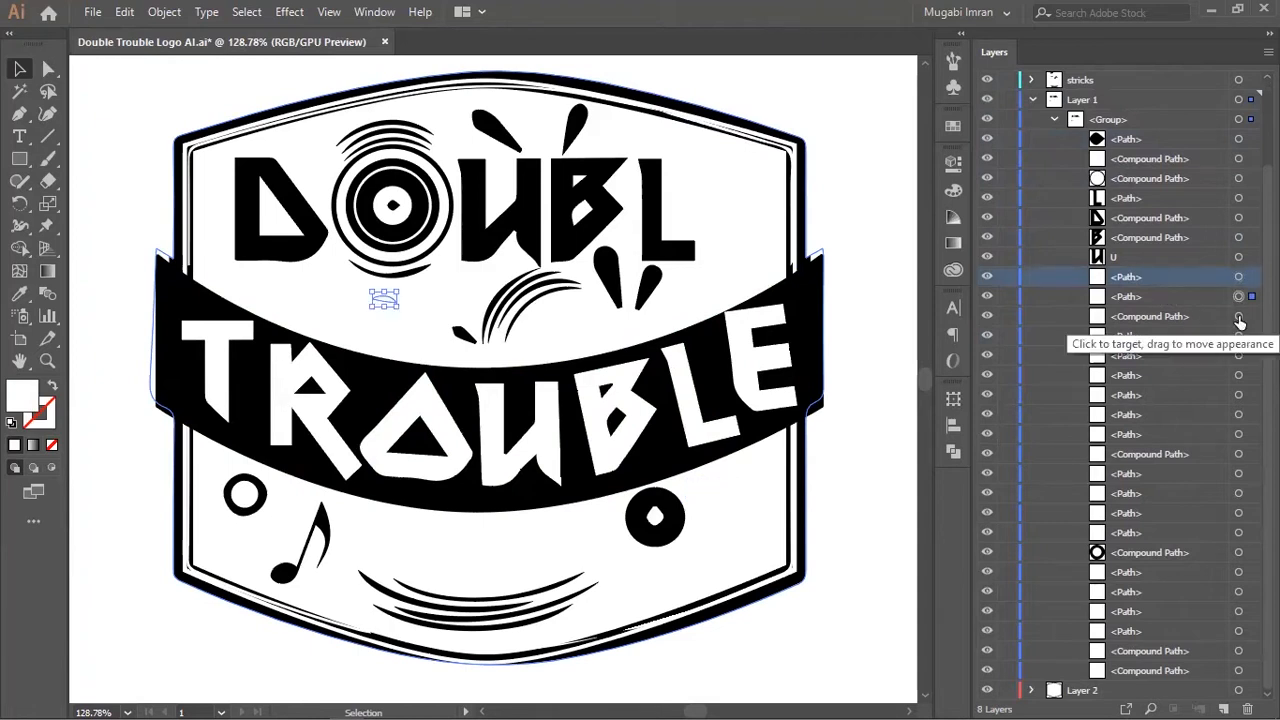
click(1238, 316)
click(1238, 356)
click(1238, 375)
click(1238, 394)
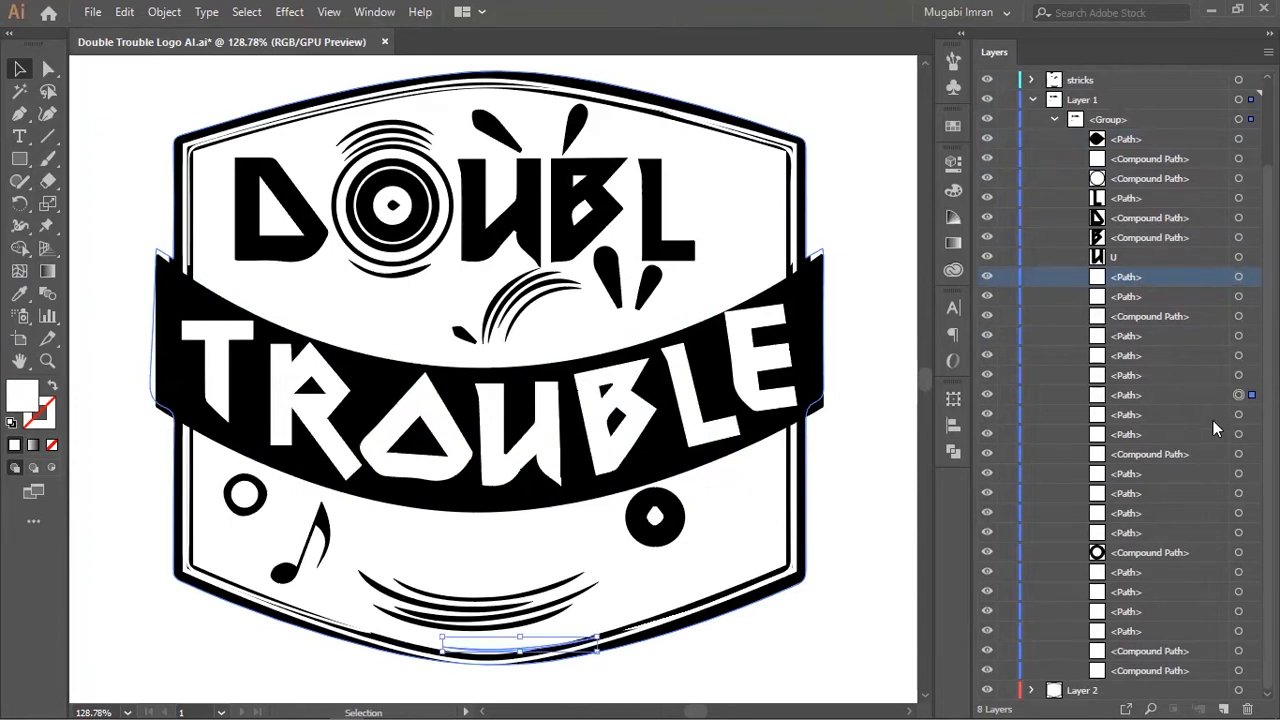
click(1238, 414)
click(1238, 434)
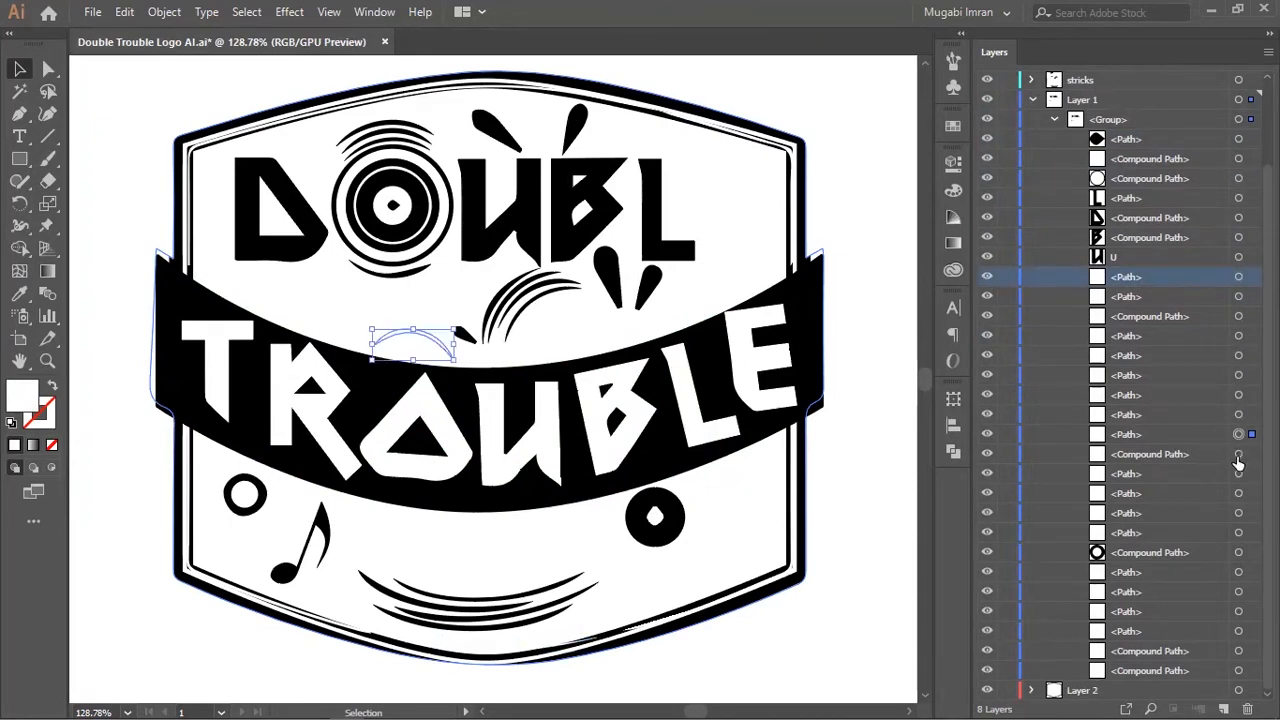
click(1238, 454)
click(1201, 472)
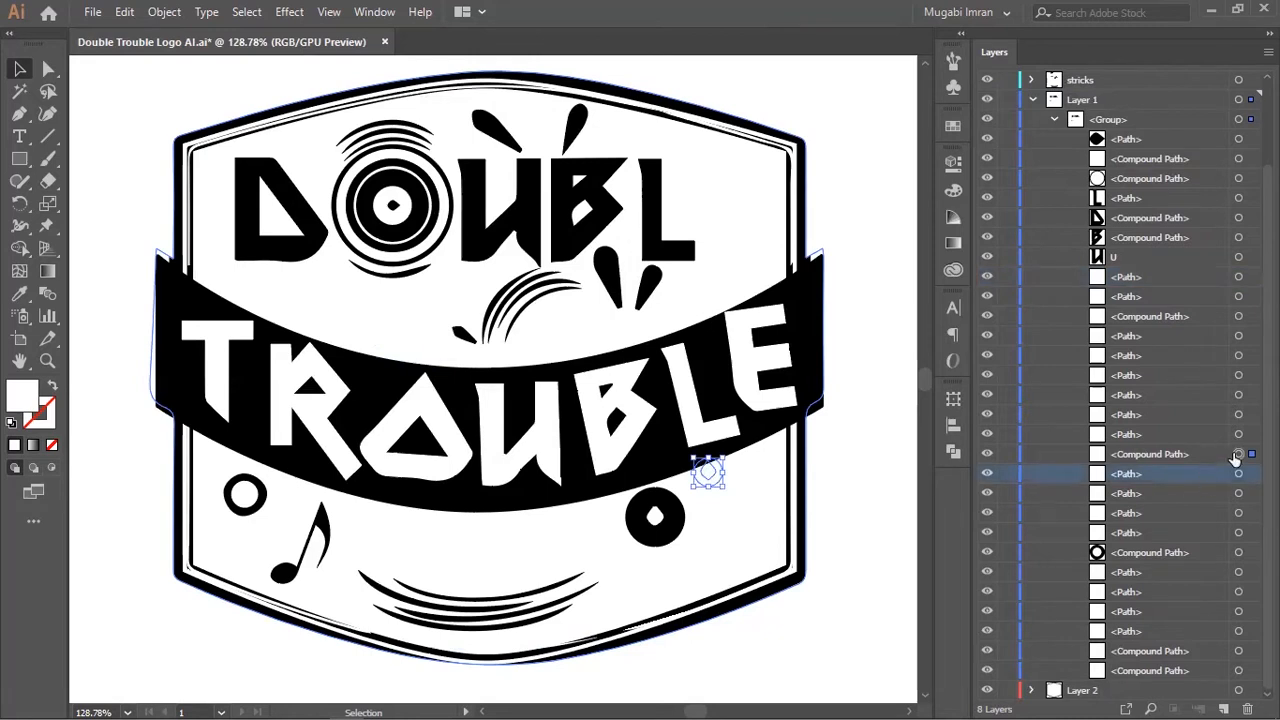
Delete the 14 white paths and compound paths between the letter U and the black ring in Layer 1's group.
click(1123, 530)
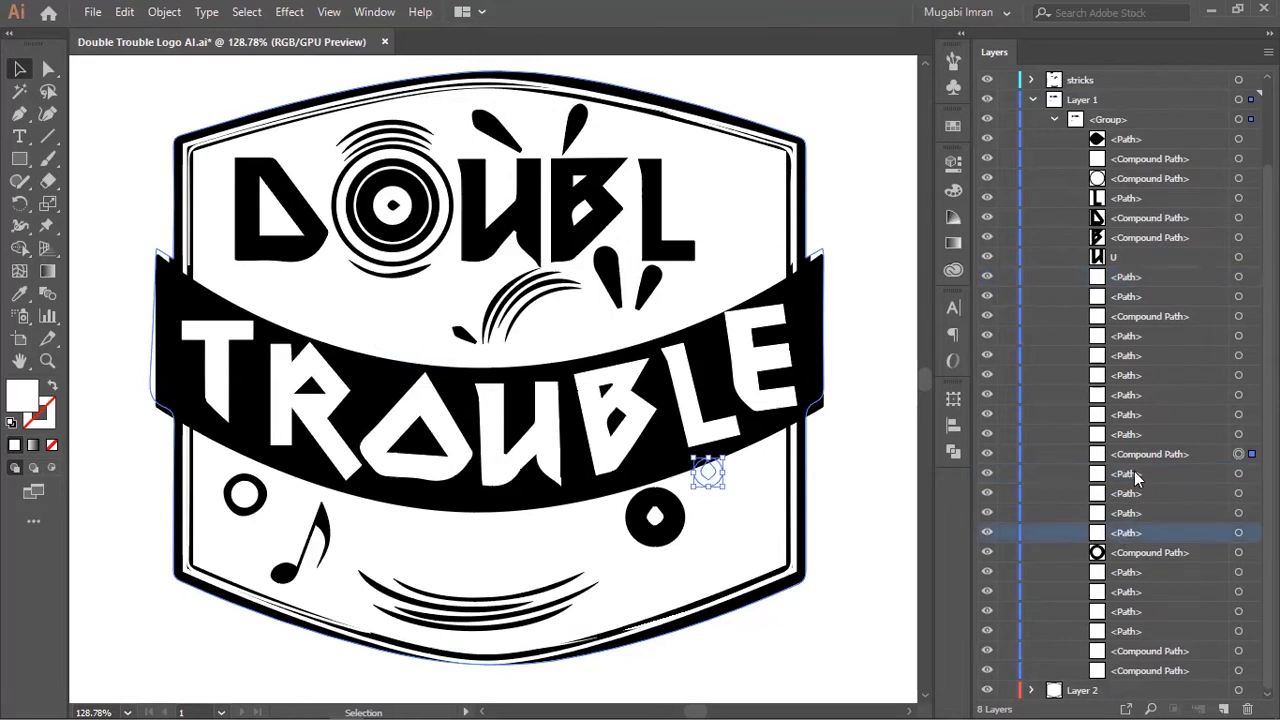
shift+click(1141, 288)
shift+click(1138, 278)
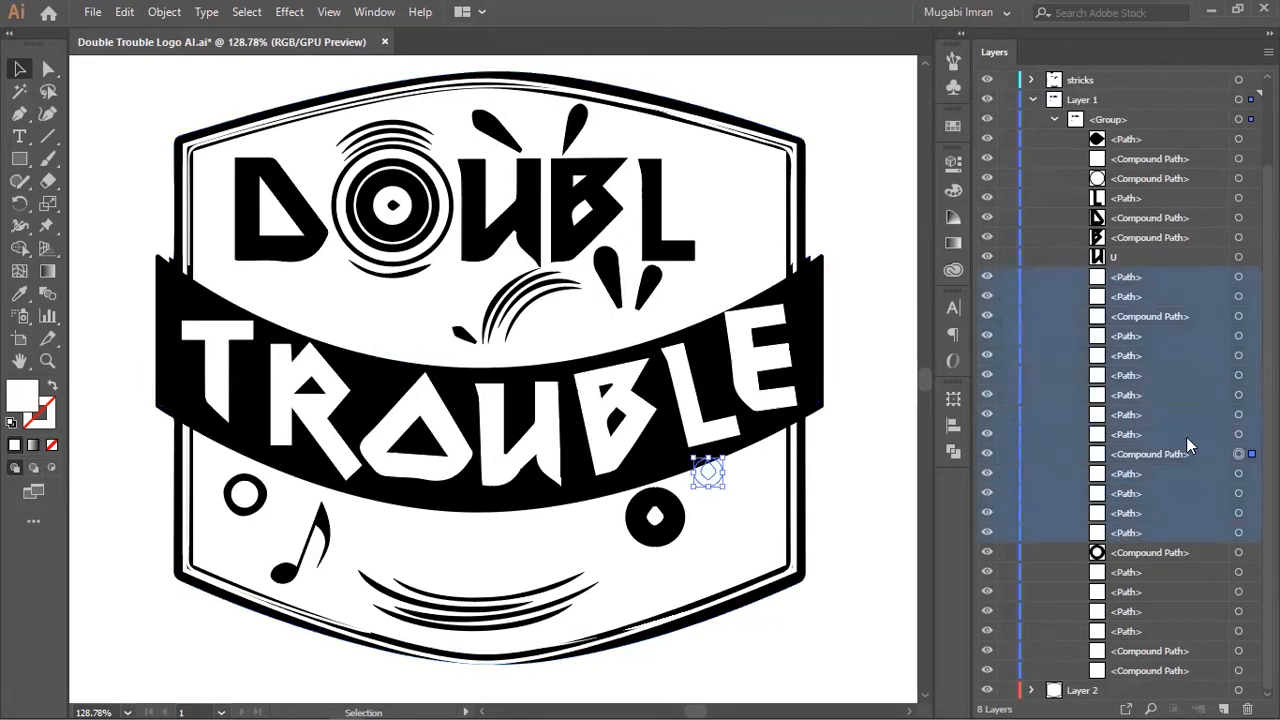
key(Delete)
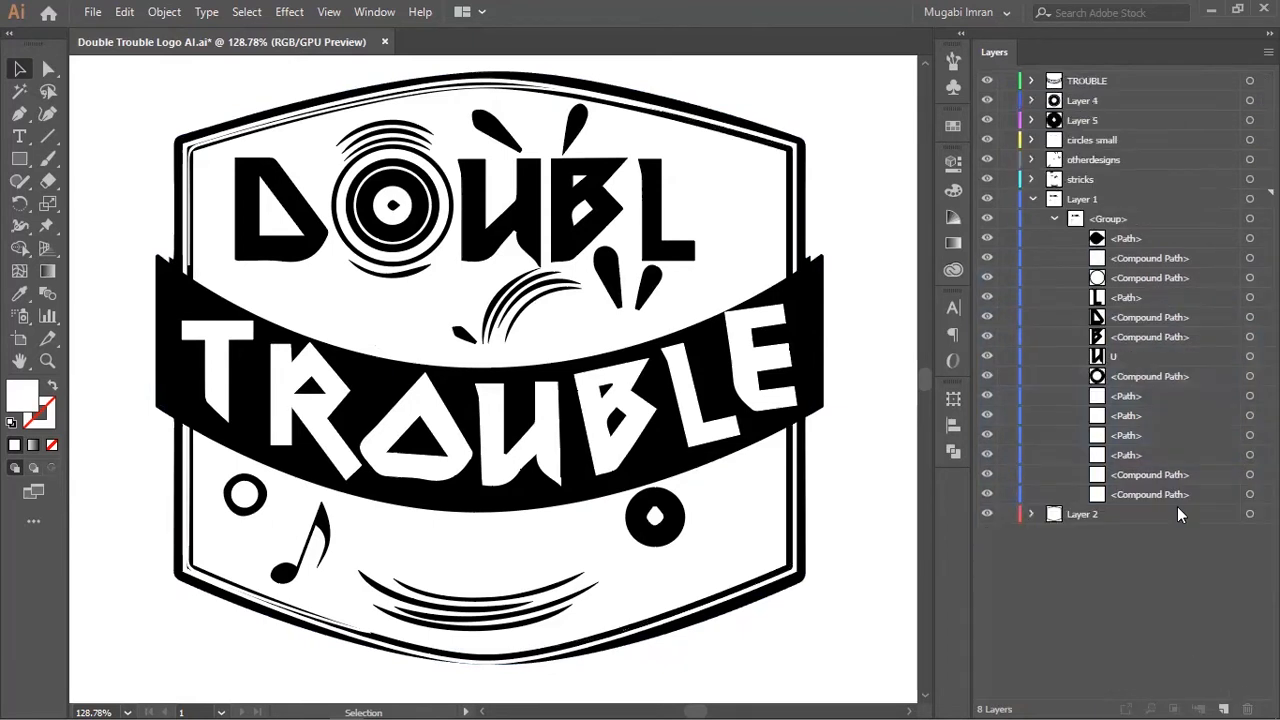
Check the white paths below the black ring in Layer 1's group individually and delete all six of them.
click(1155, 384)
click(1250, 397)
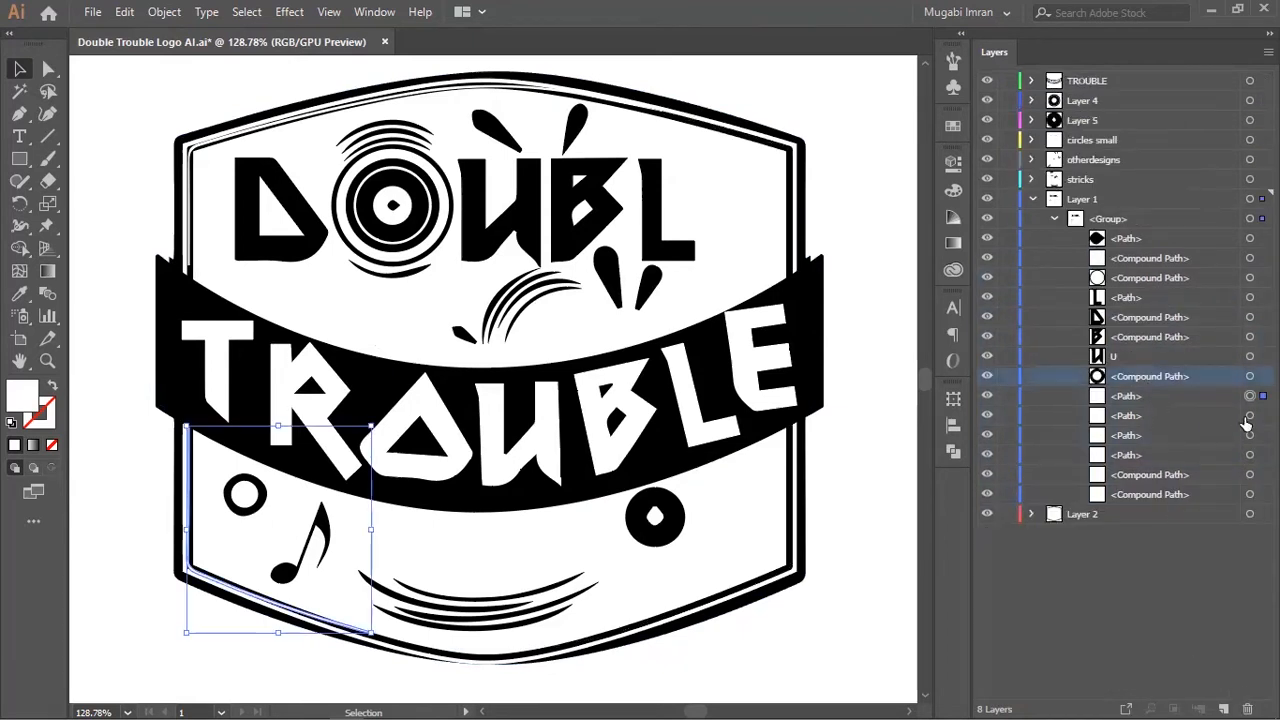
click(1250, 417)
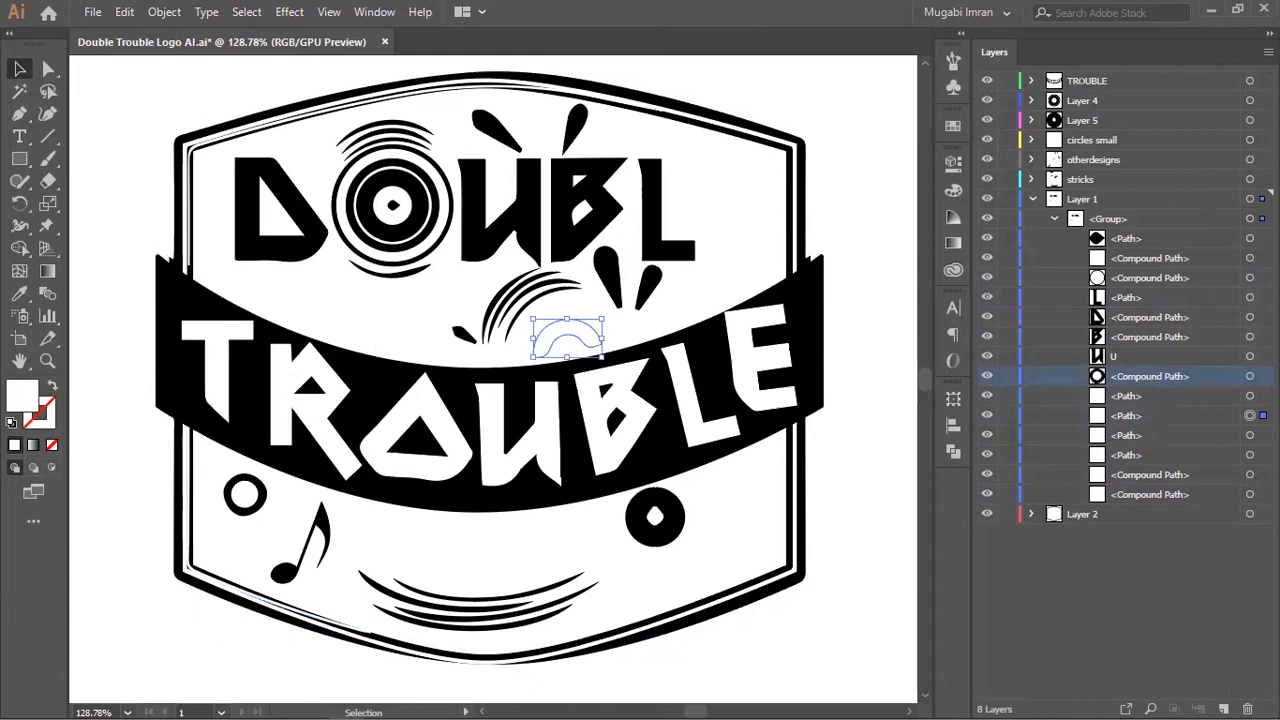
click(1250, 436)
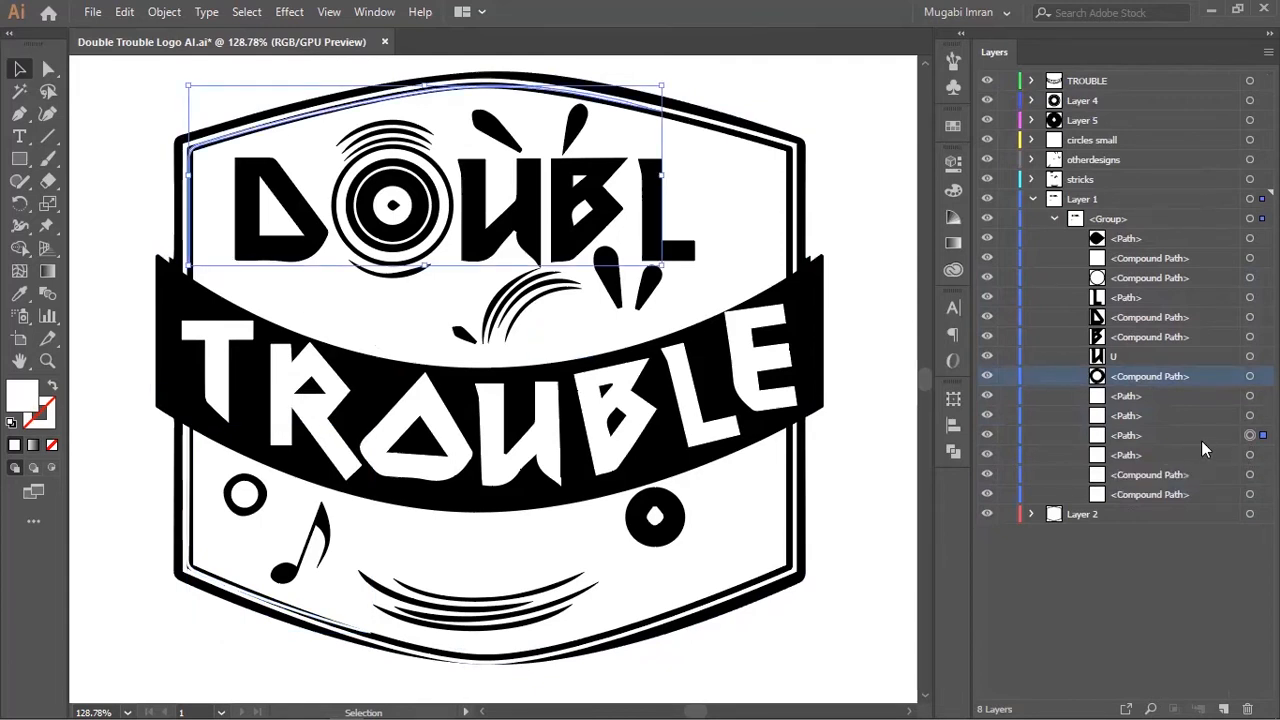
click(1249, 475)
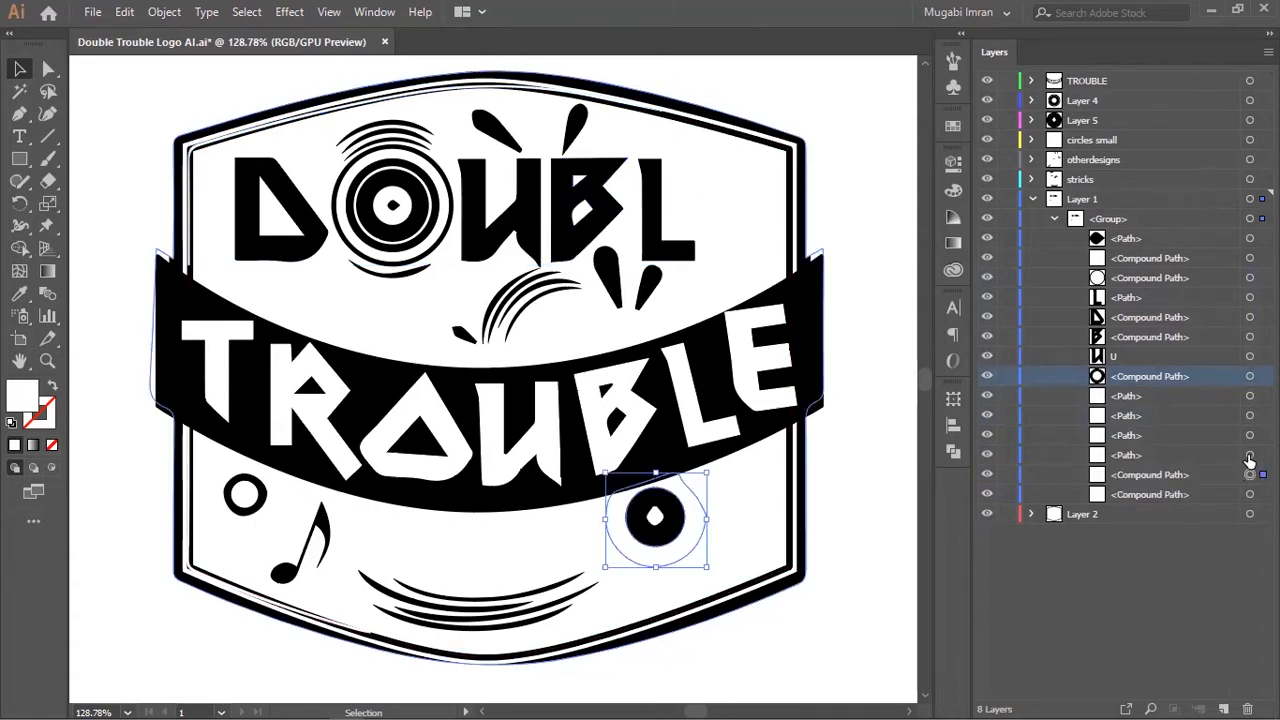
click(1249, 455)
click(1249, 513)
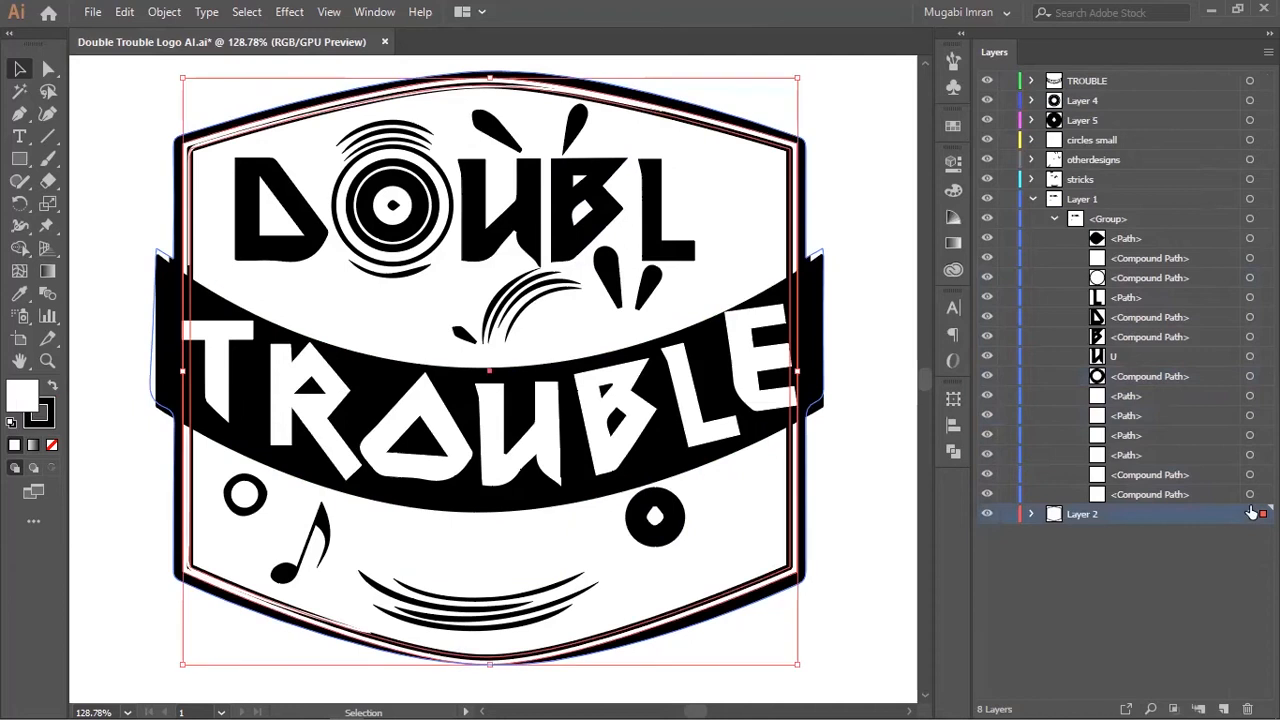
shift+click(1128, 397)
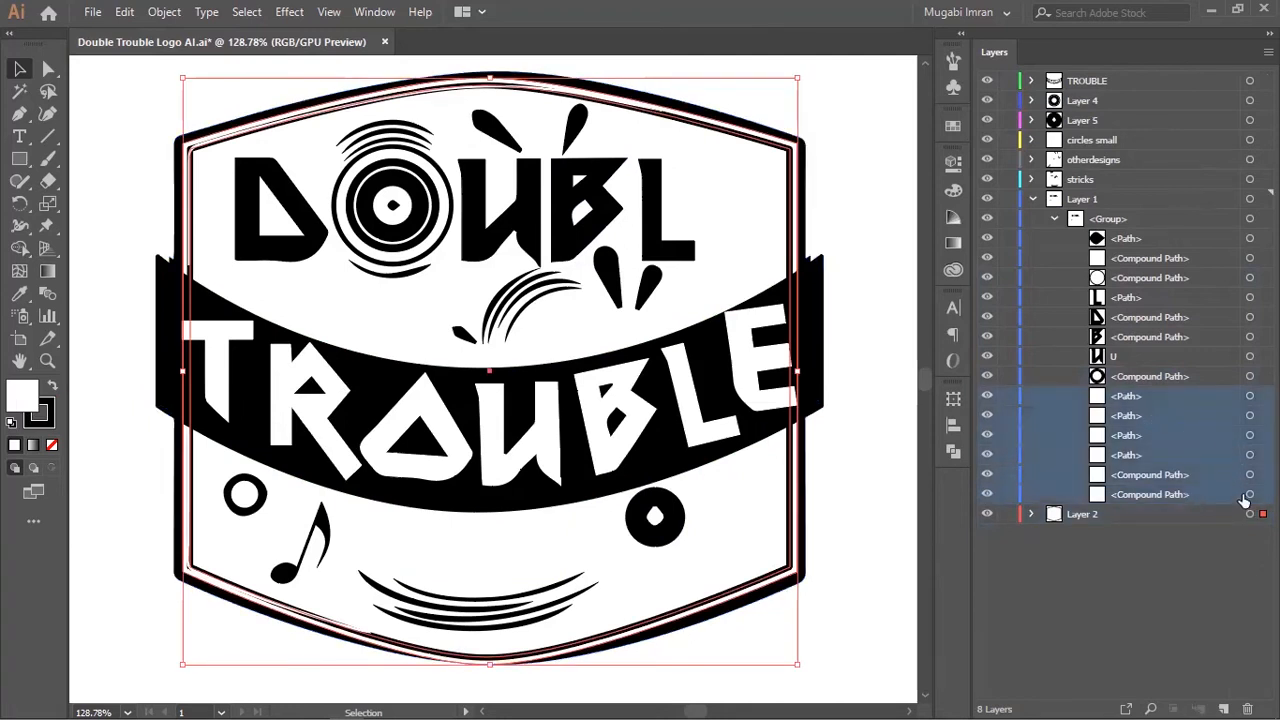
click(1246, 707)
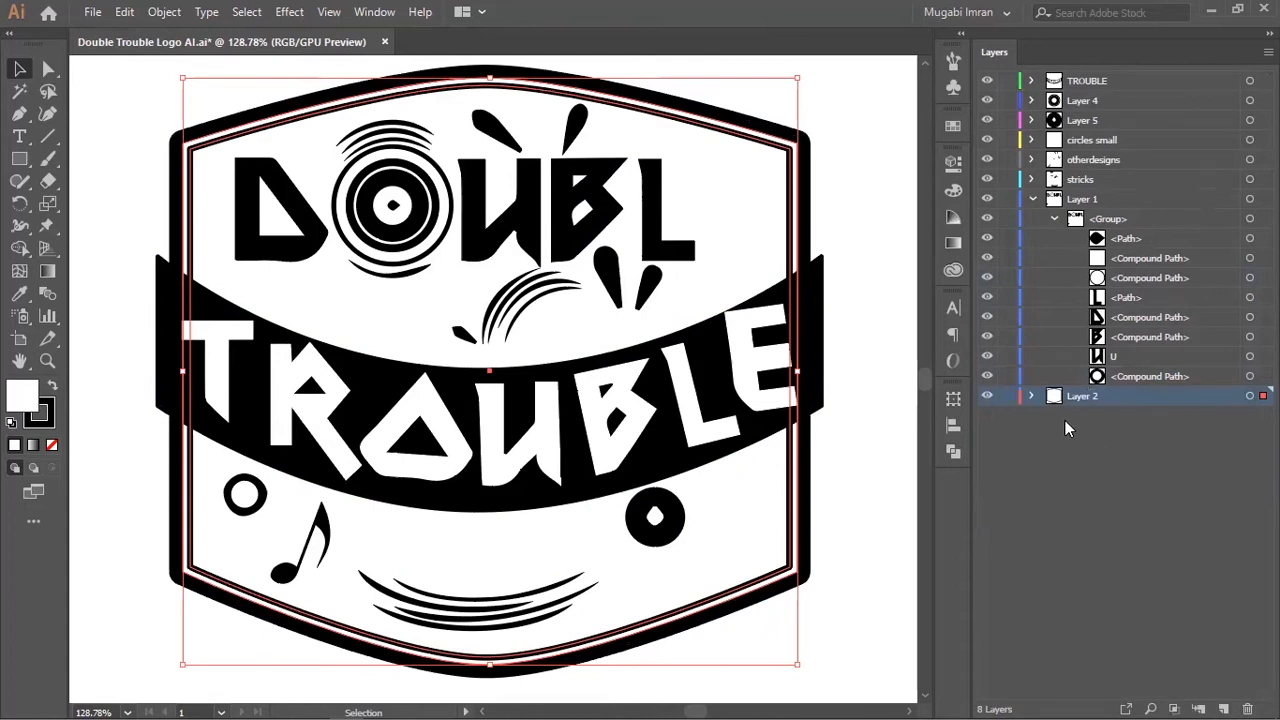
Move the small black ring's compound path from Layer 1's group into the circles small layer.
click(1175, 377)
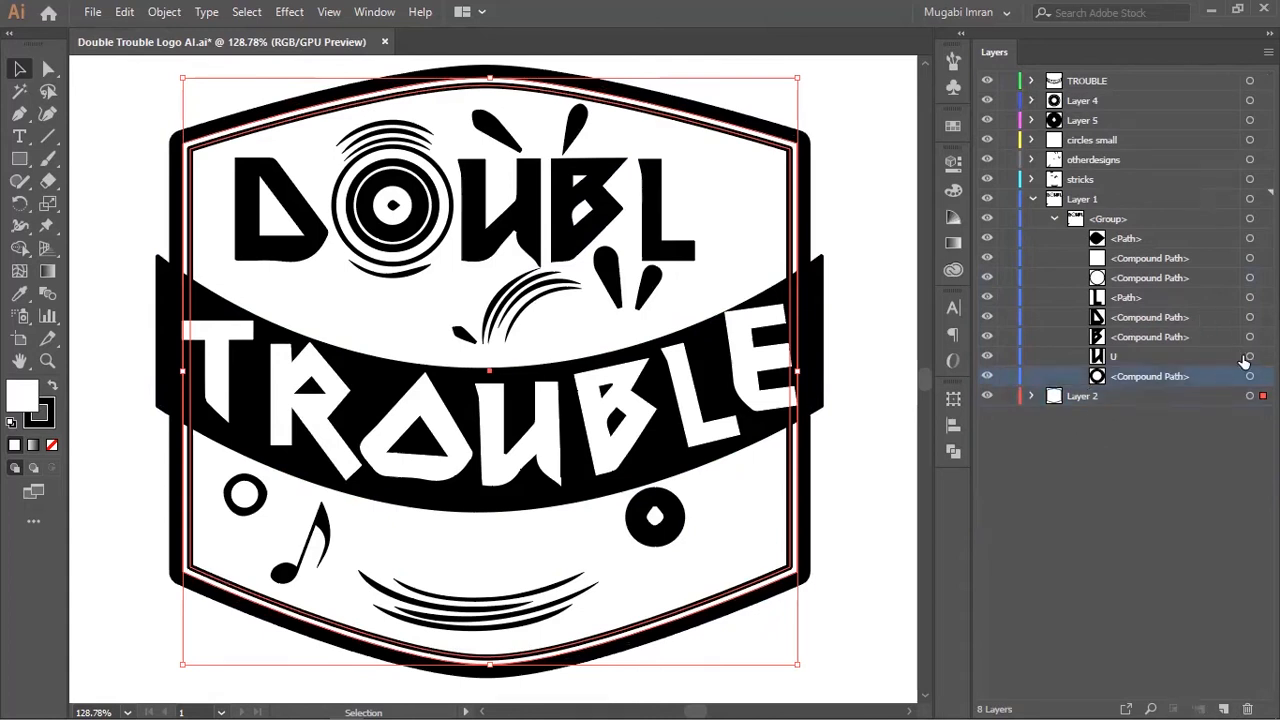
click(1250, 376)
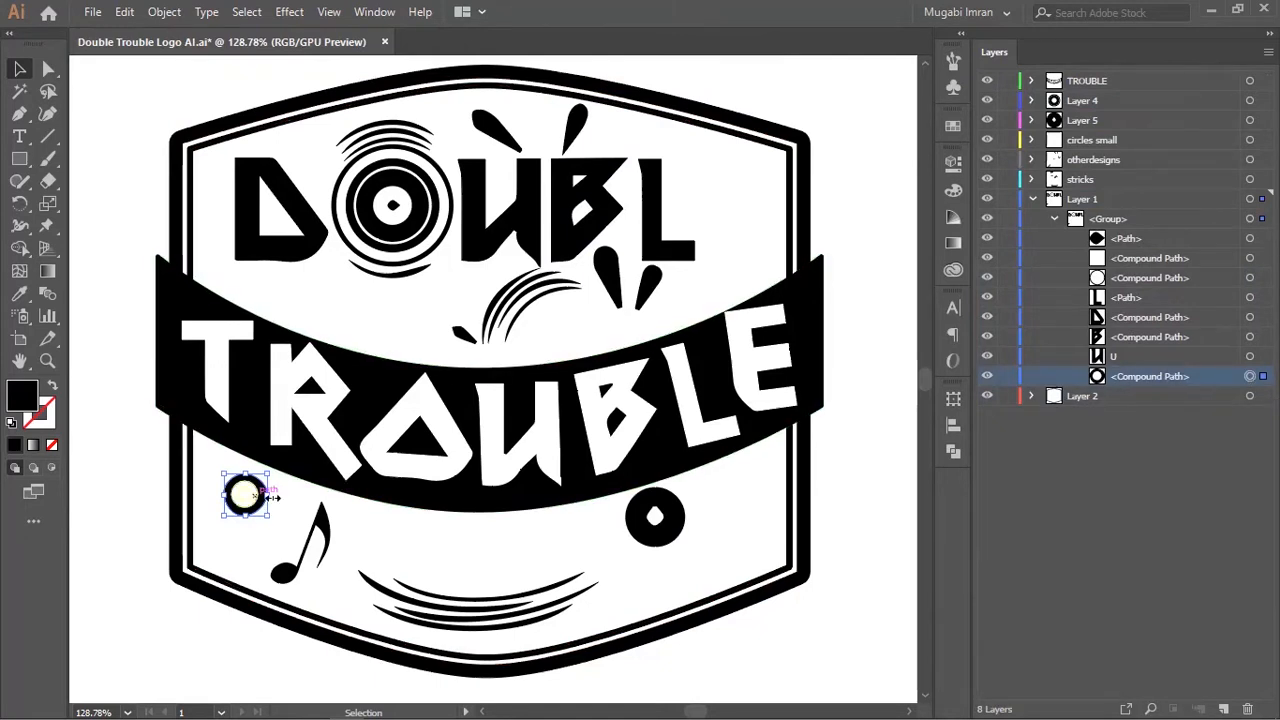
drag(1123, 380, 1097, 140)
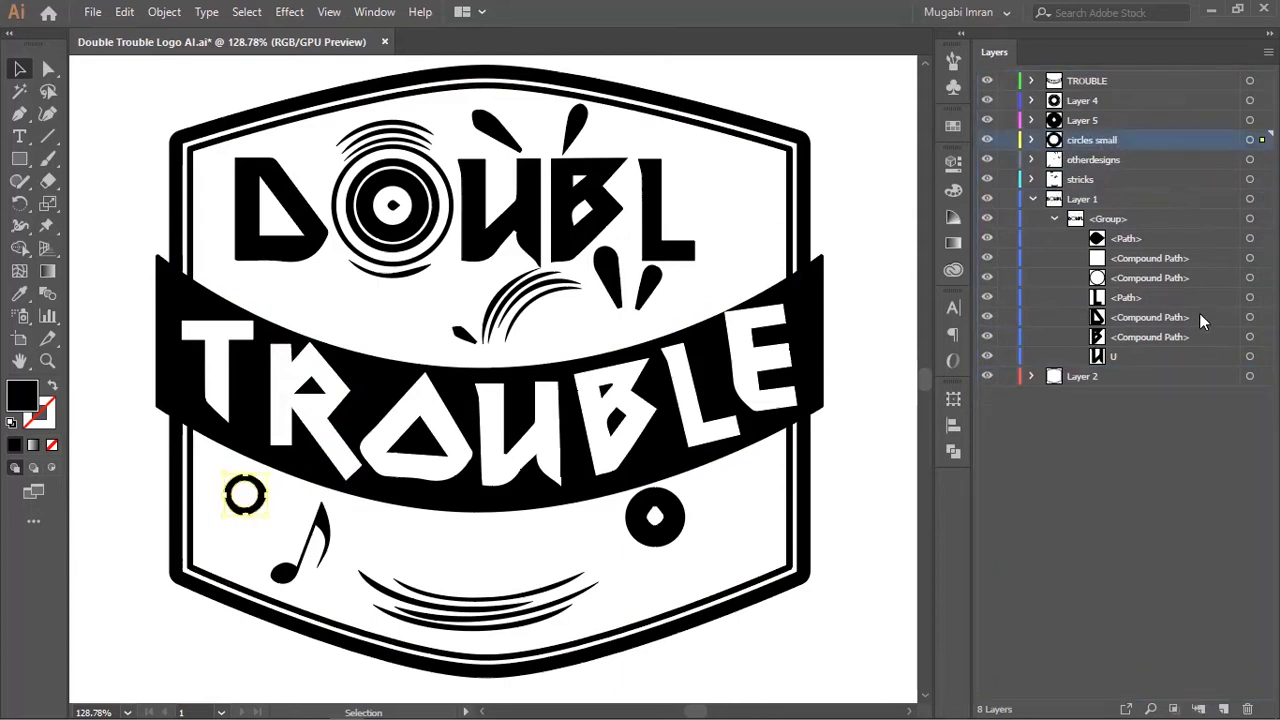
Bring the letter D to the top of Layer 1's group and move the O's small black centre path into the circles small layer.
click(1250, 317)
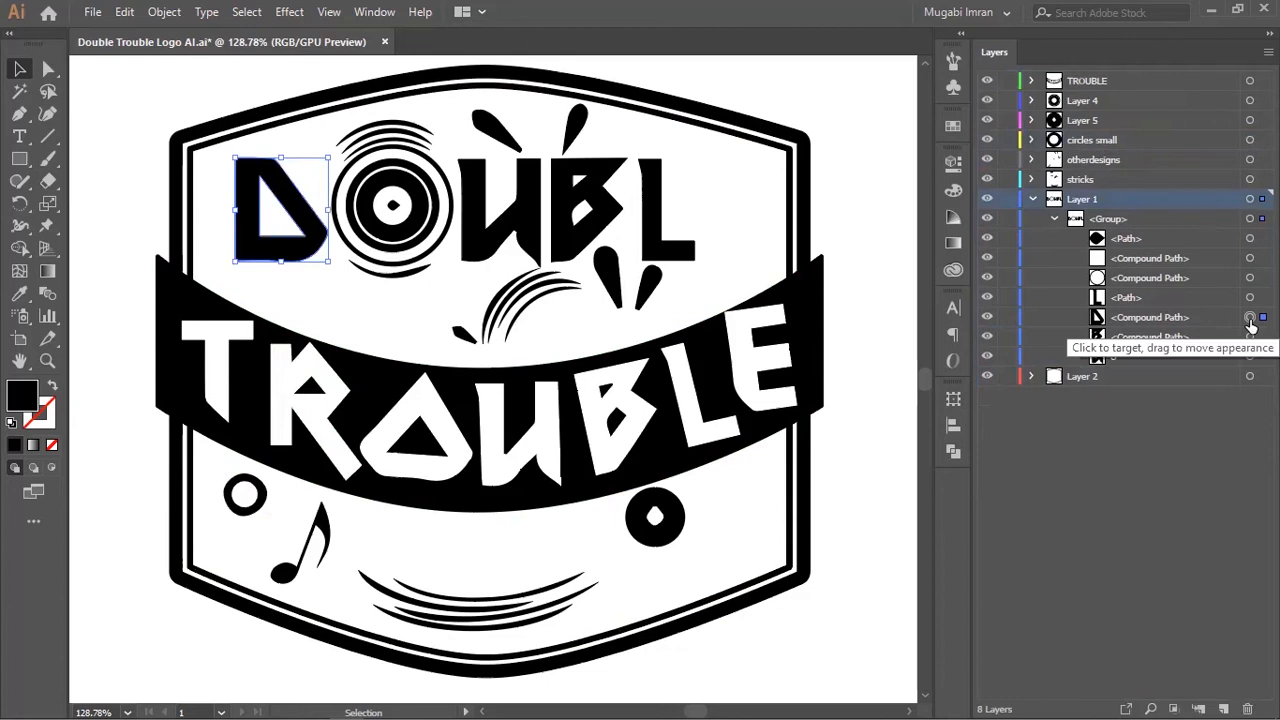
drag(1112, 316, 1100, 234)
click(1250, 258)
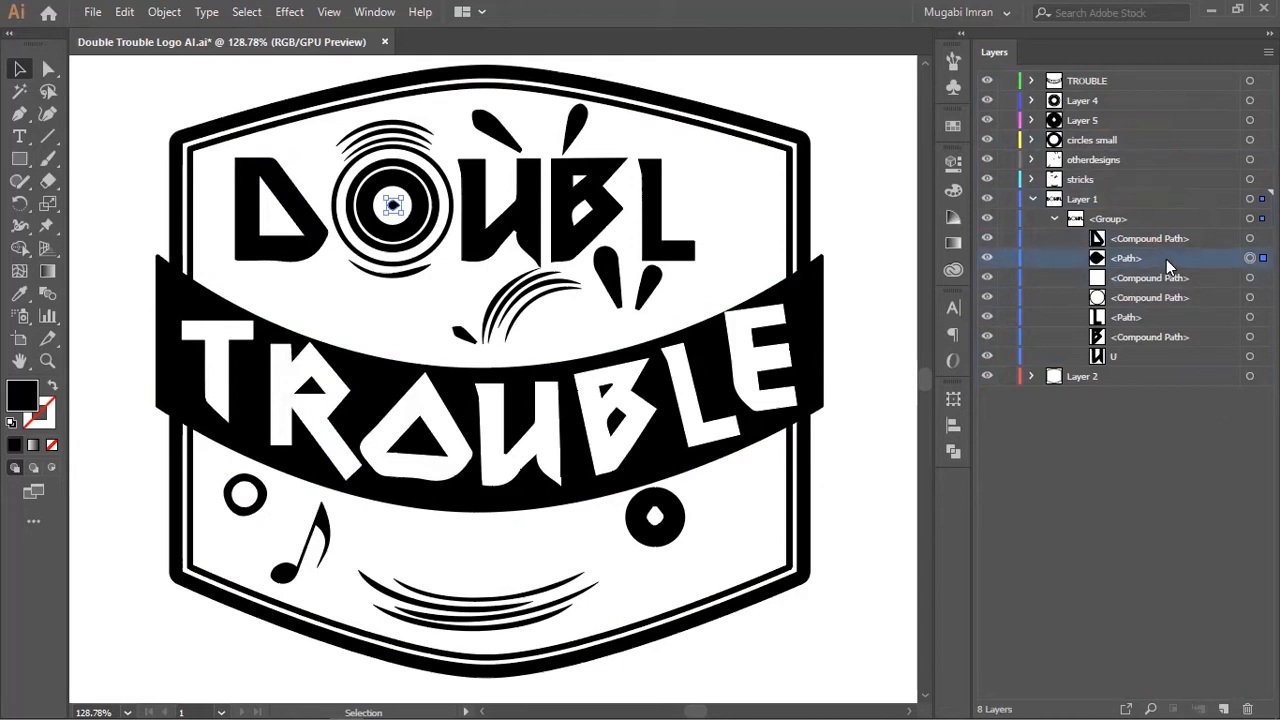
click(1106, 141)
key(Delete)
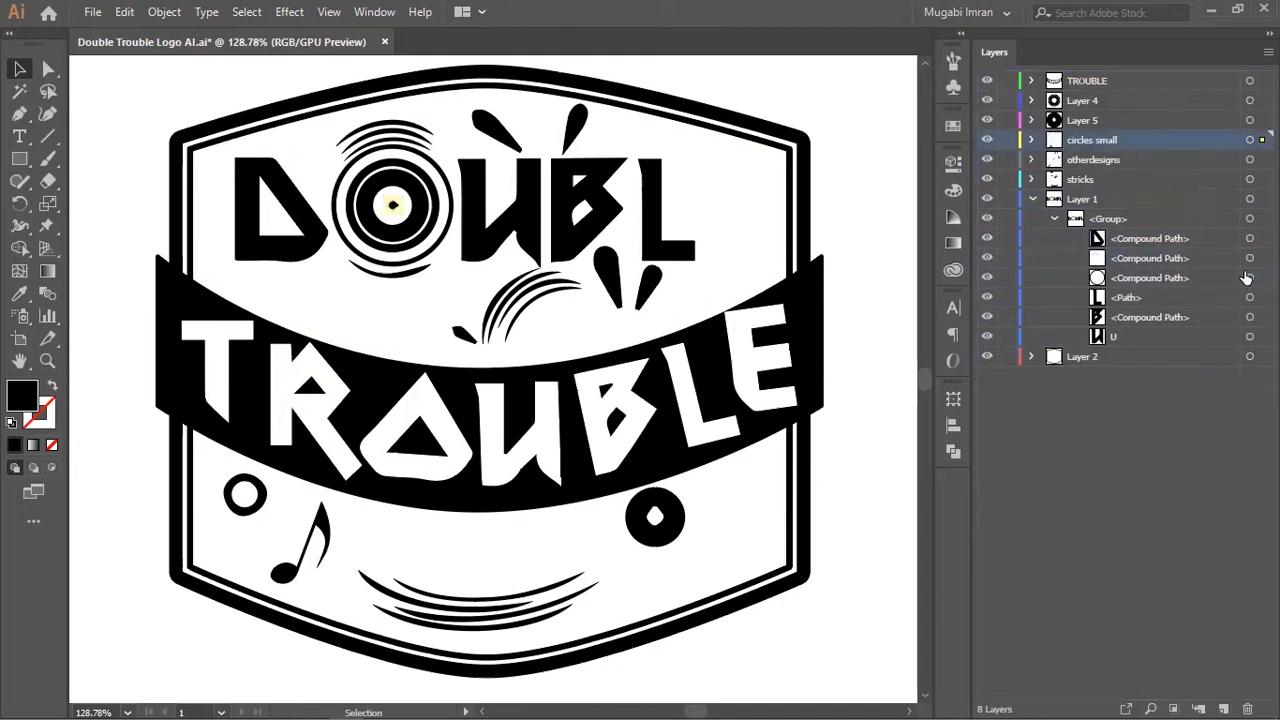
Move the white compound path around the O's inner disc from Layer 1's group into Layer 4.
click(1250, 258)
click(1173, 259)
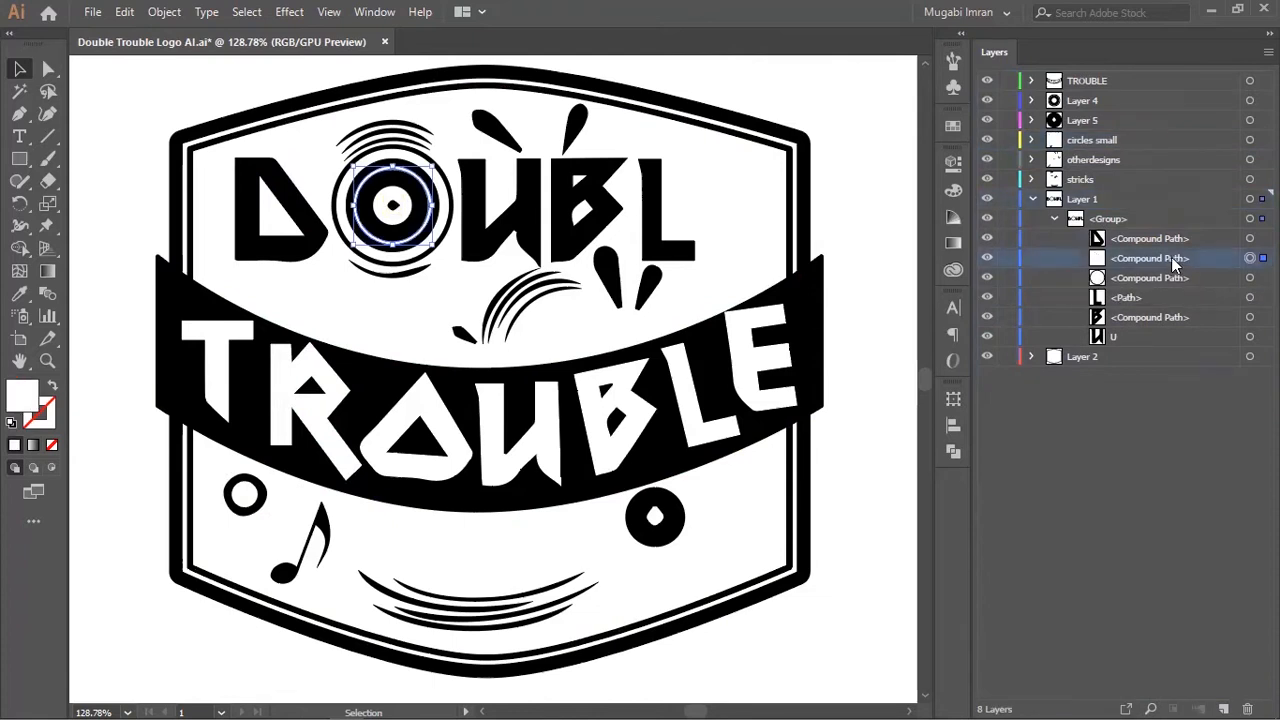
drag(1170, 261, 1120, 104)
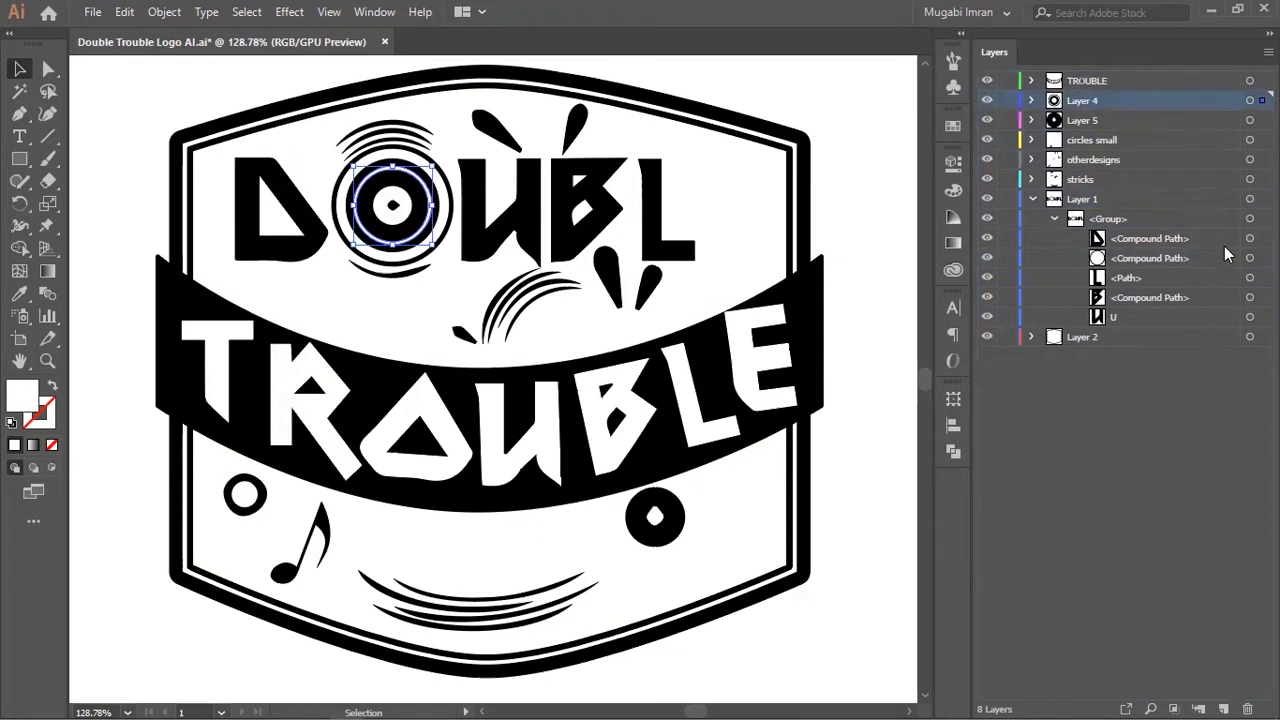
Duplicate the white E of TROUBLE and place the copy after the L in the upper word.
click(1249, 317)
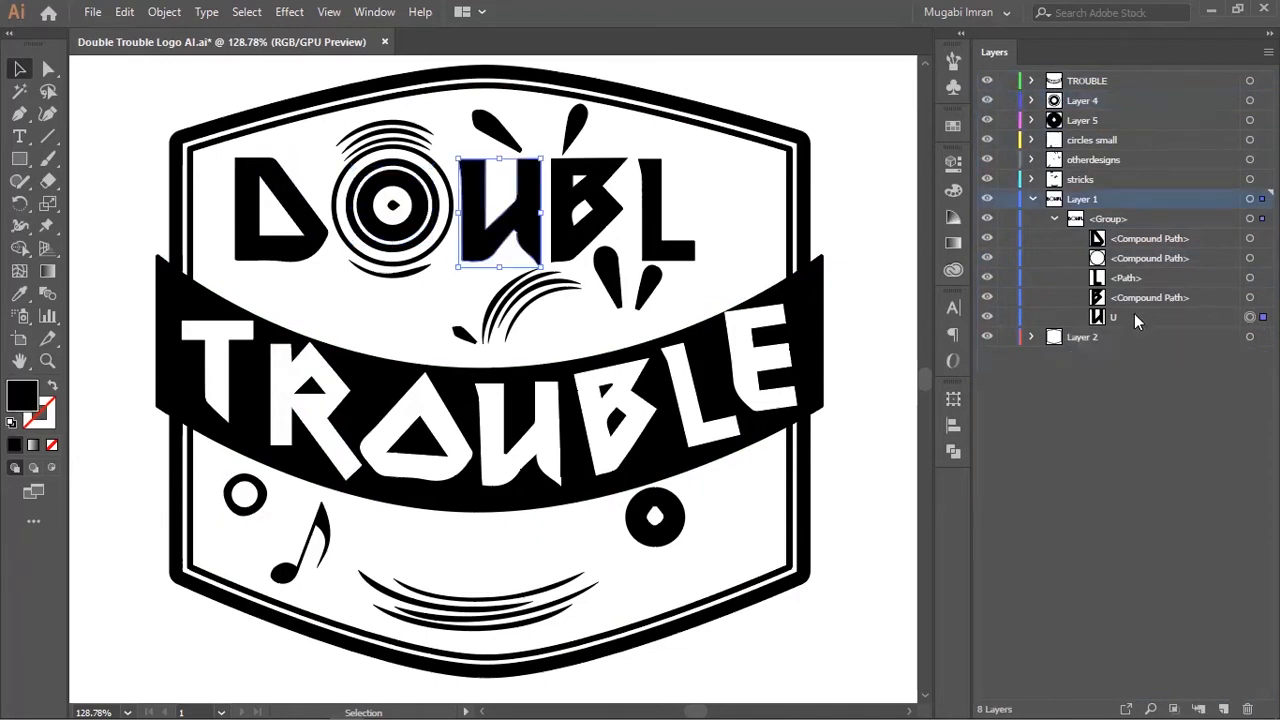
click(1073, 339)
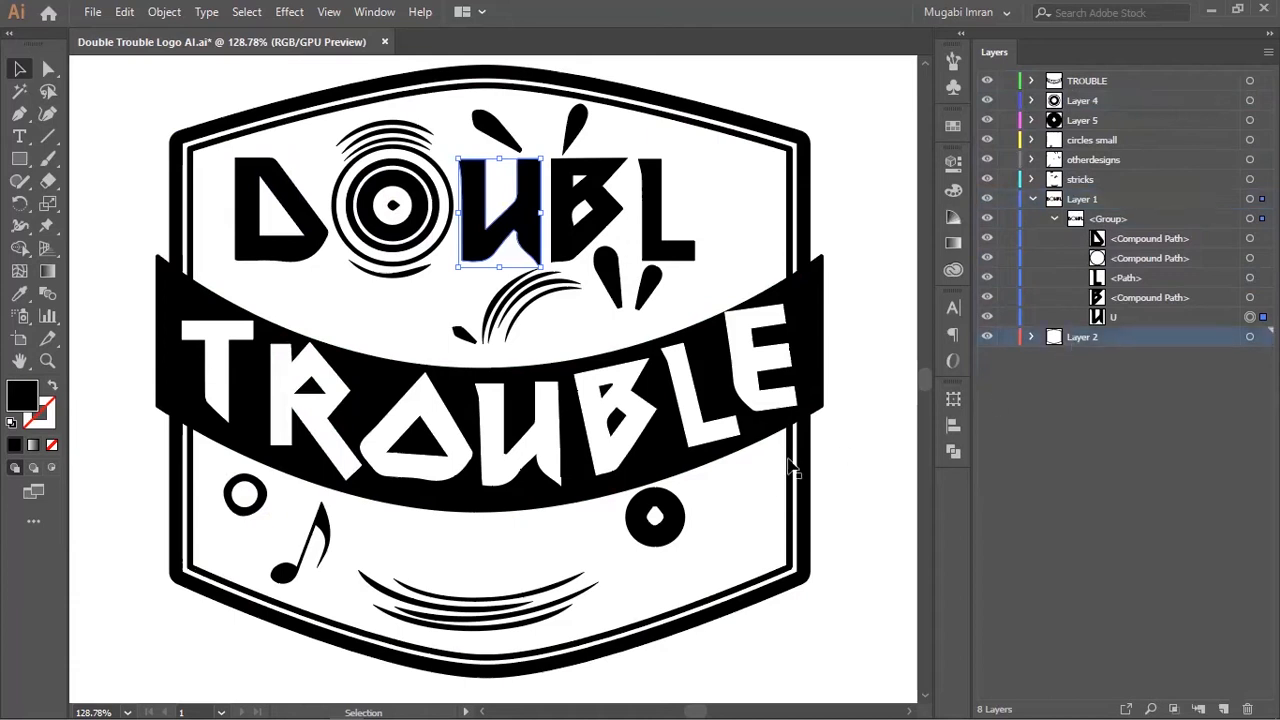
click(745, 372)
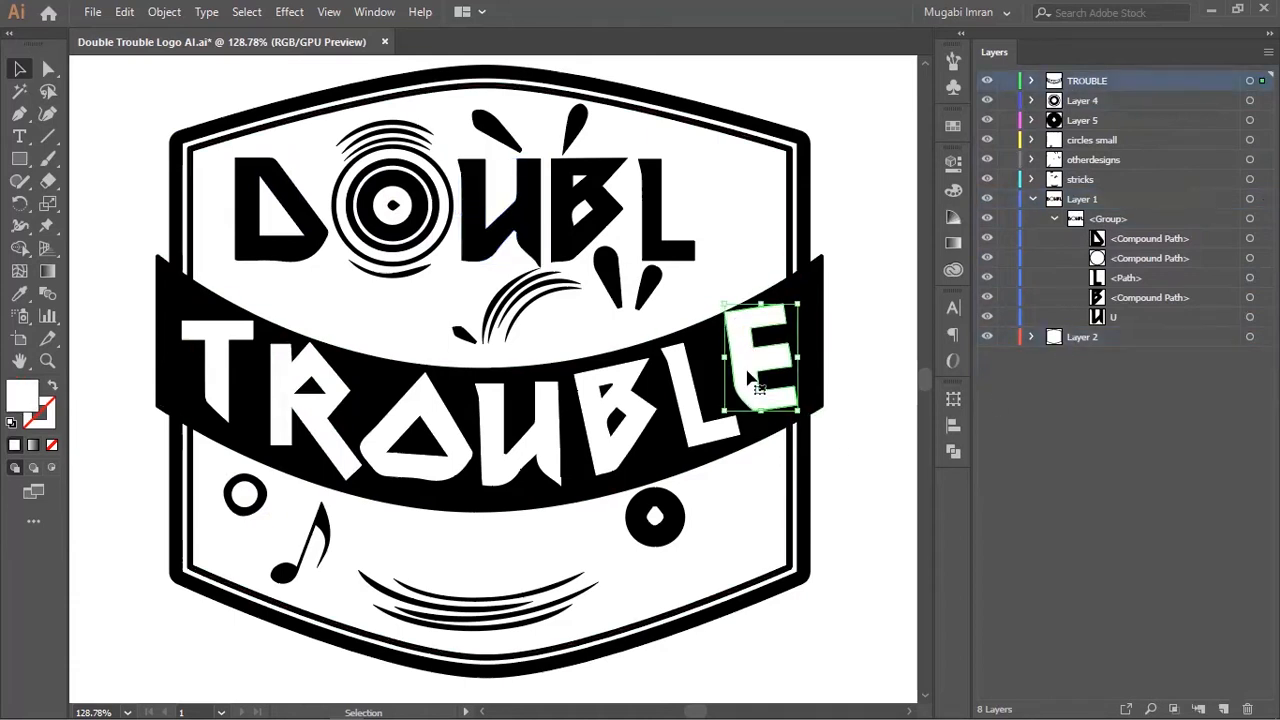
click(1031, 80)
click(1112, 219)
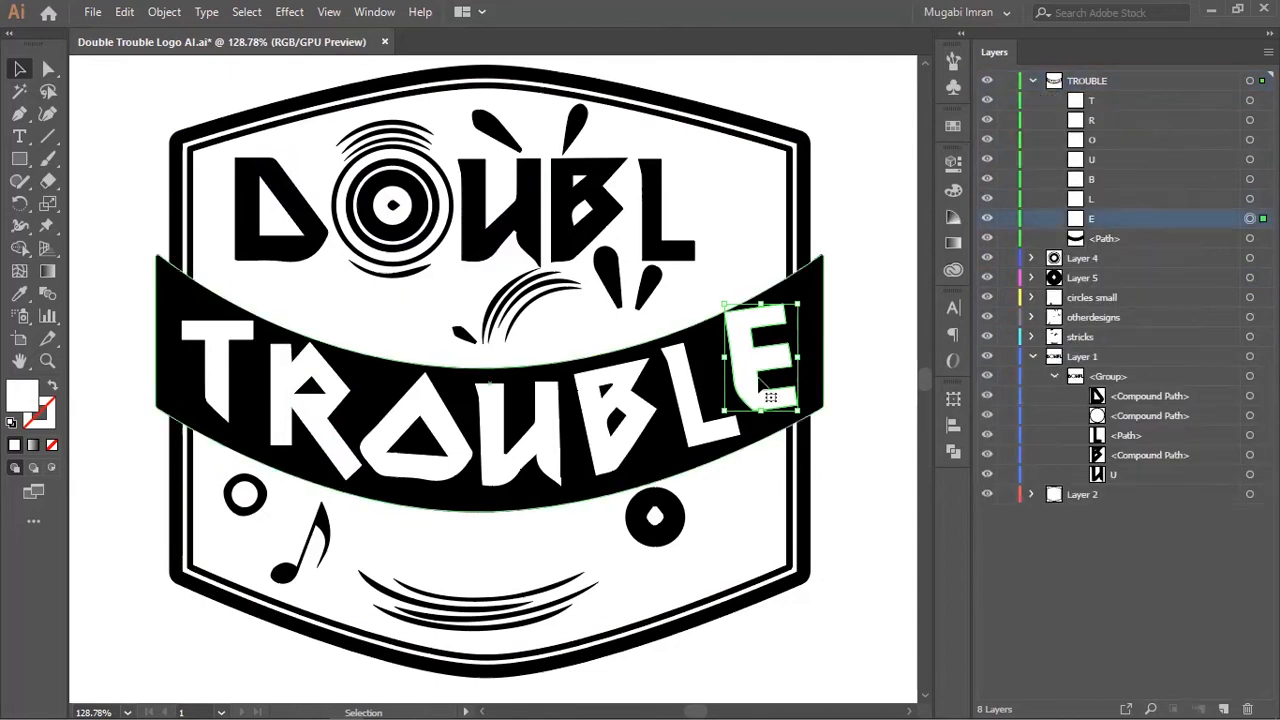
alt+drag(752, 372, 727, 232)
click(1186, 224)
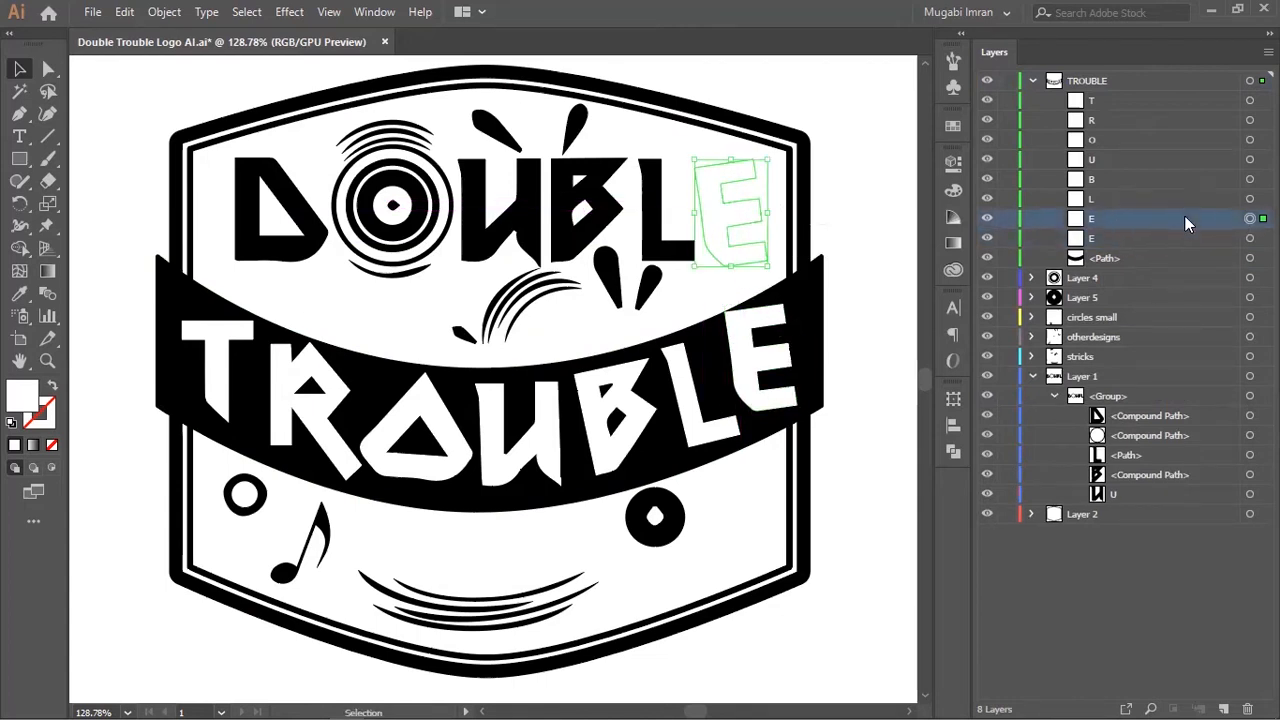
Move the copied E from the TROUBLE layer into Layer 1's group, directly above the U, and collapse the TROUBLE layer.
drag(1136, 226, 1153, 484)
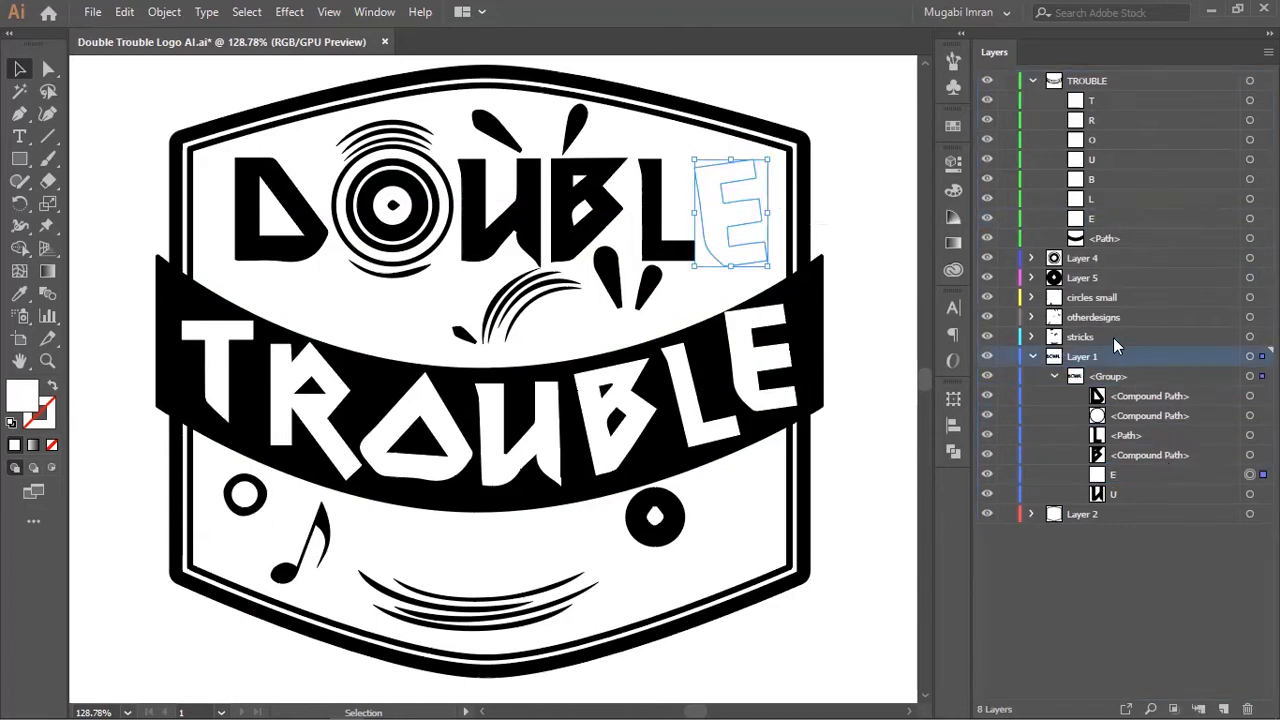
click(1113, 337)
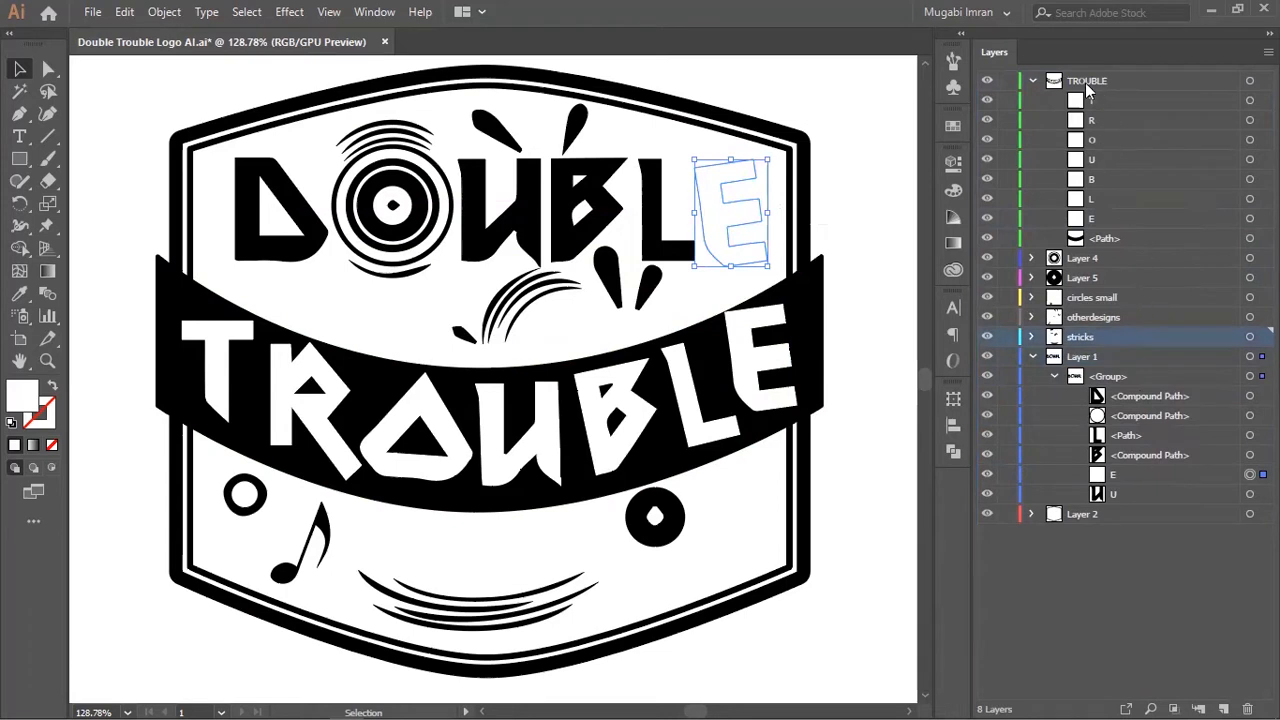
click(1032, 80)
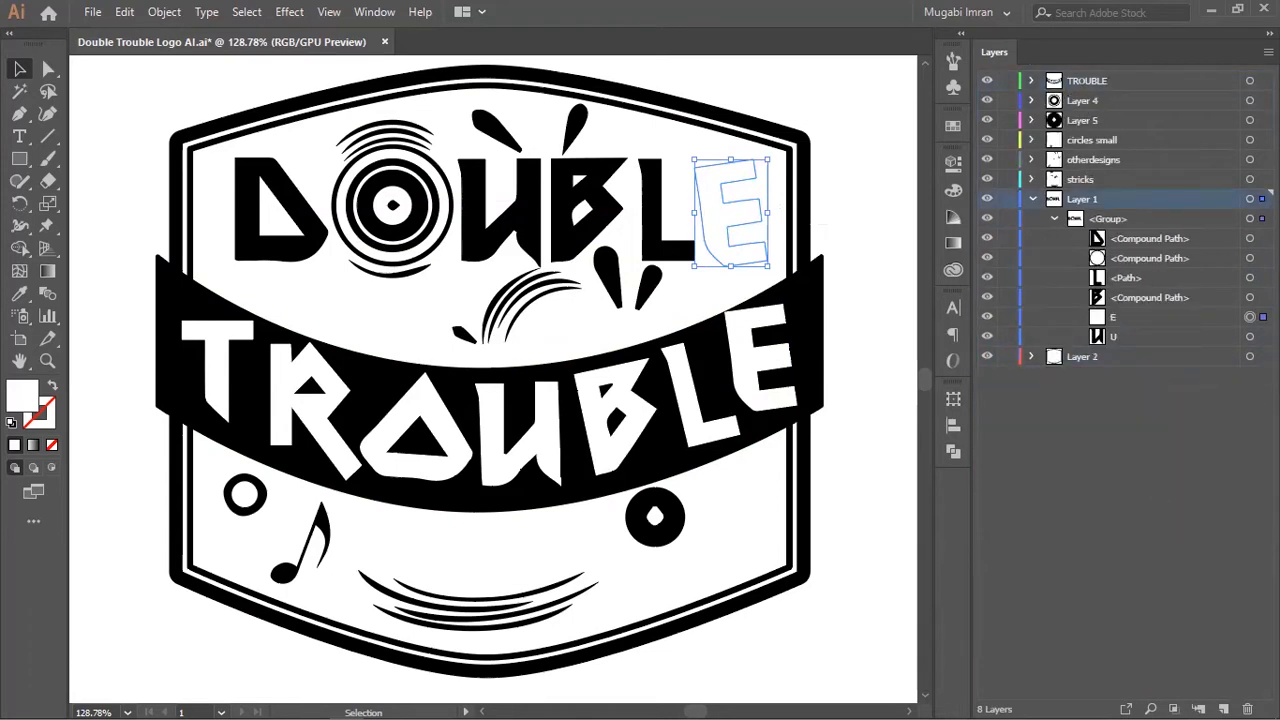
Create a new layer named DOUBLE and move it above the TROUBLE layer.
click(1223, 708)
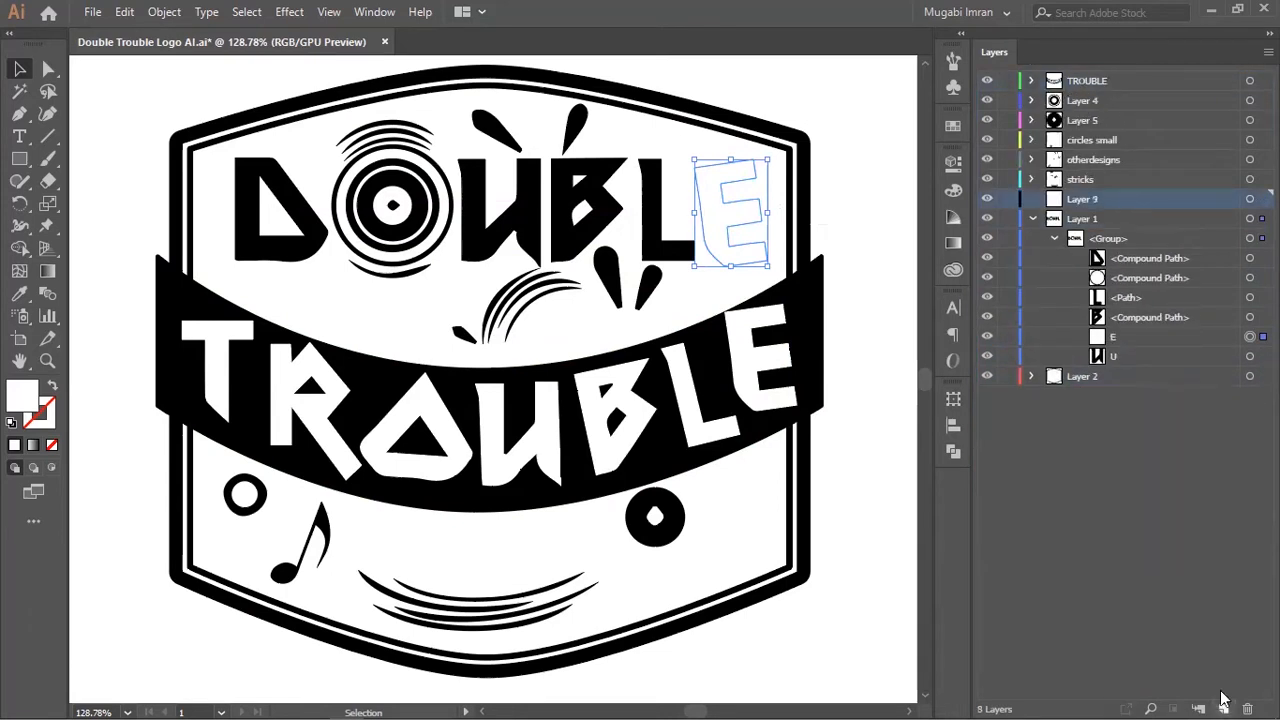
double_click(1091, 199)
text(DOUBLE)
key(Return)
drag(1088, 200, 1088, 74)
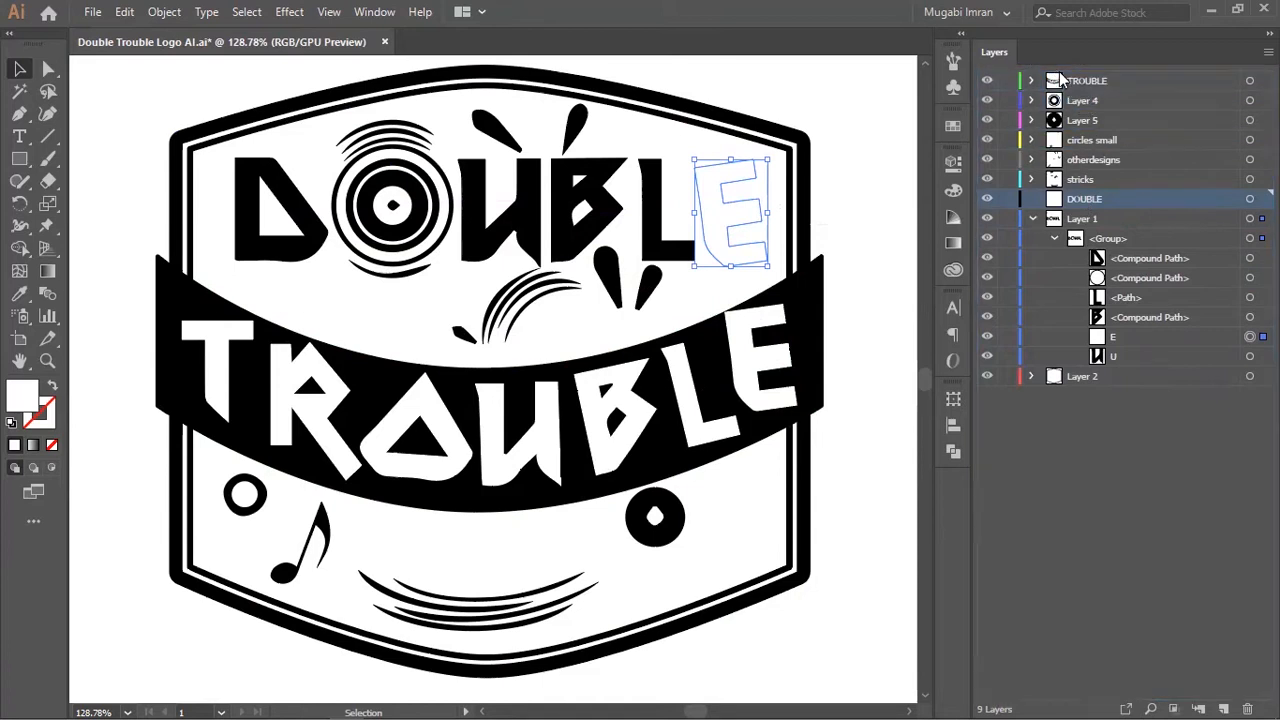
Move all six items of Layer 1's group into the DOUBLE layer and expand that layer.
click(1145, 259)
shift+click(1123, 356)
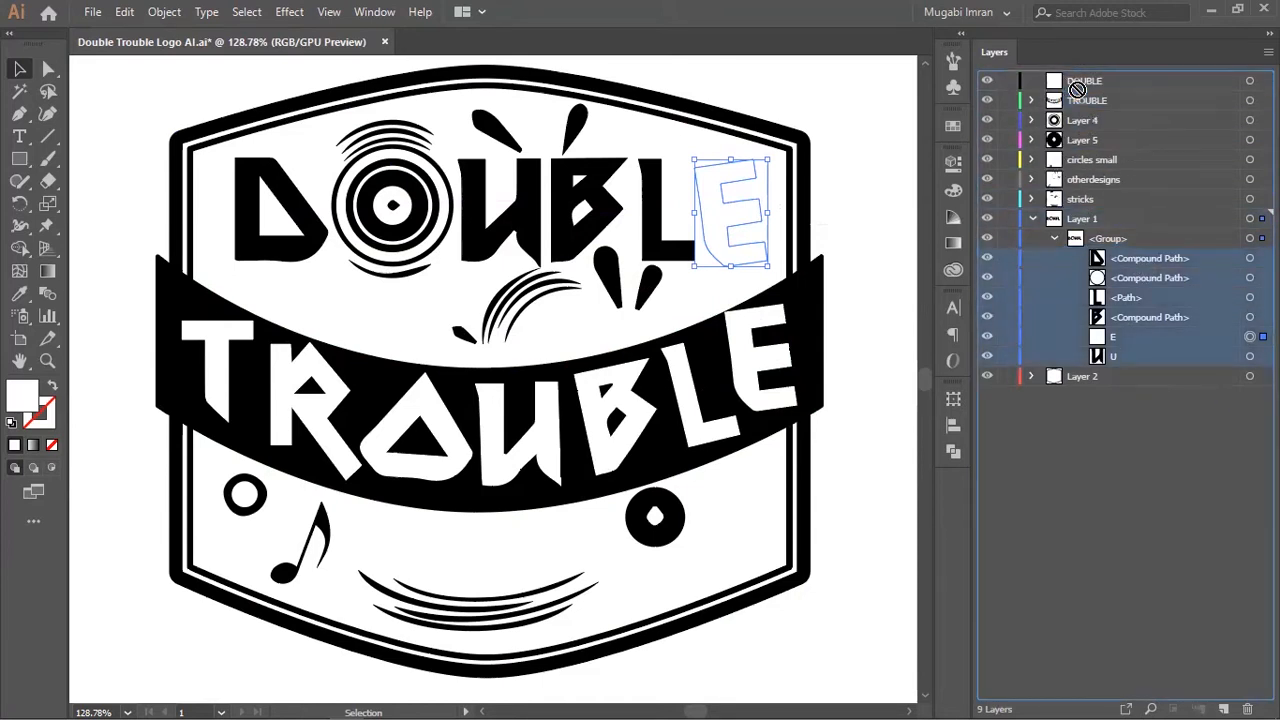
drag(1115, 262, 1082, 80)
click(1031, 80)
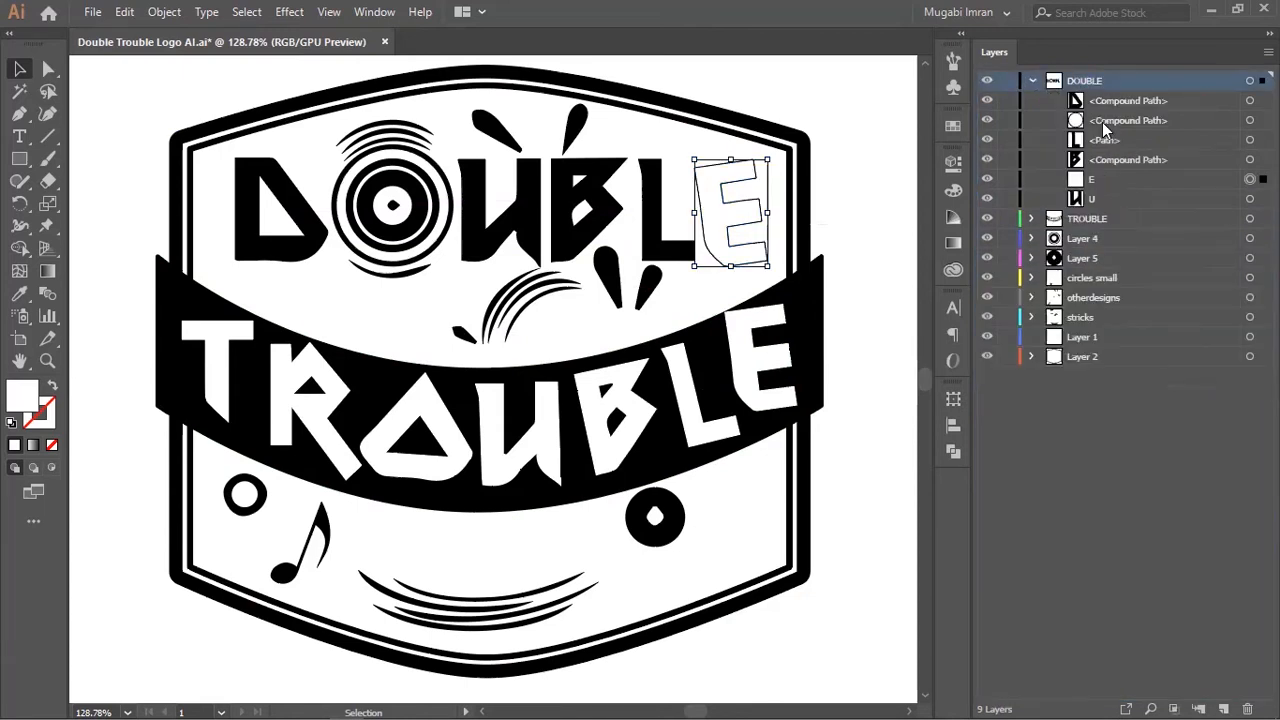
Fill the copied E in the DOUBLE layer with black sampled from the artwork using the Eyedropper tool.
click(1124, 186)
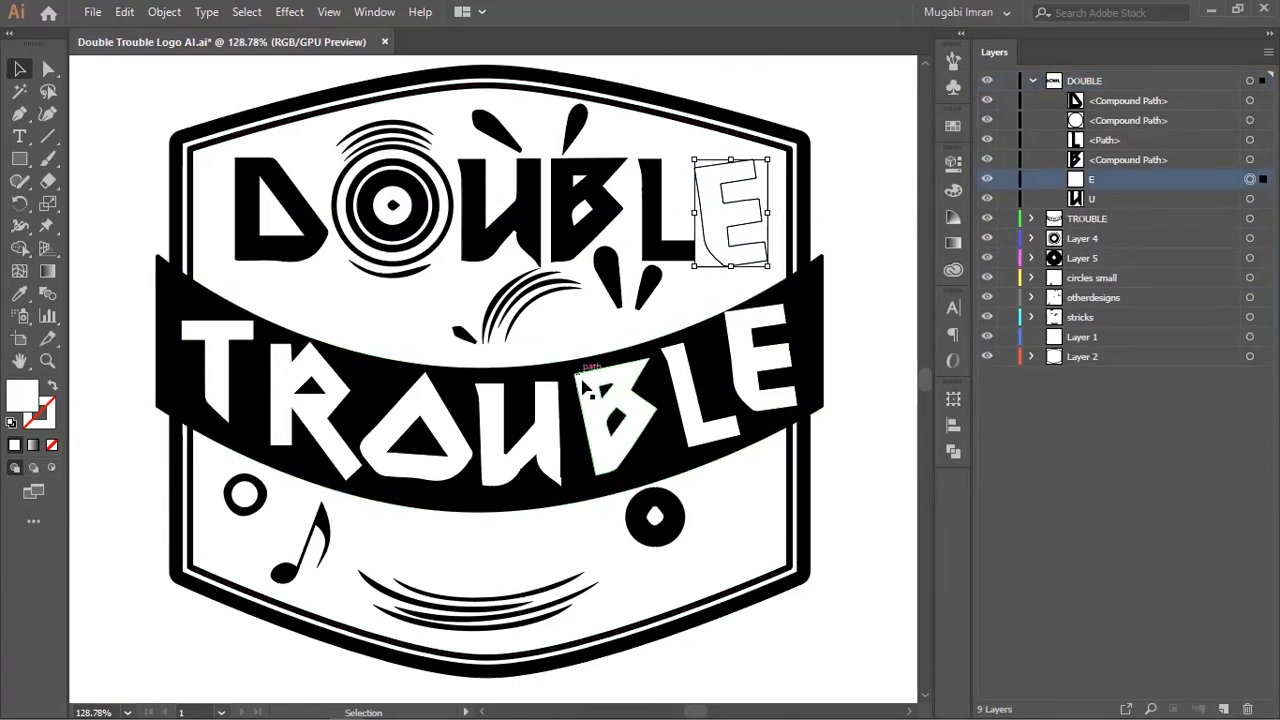
key(i)
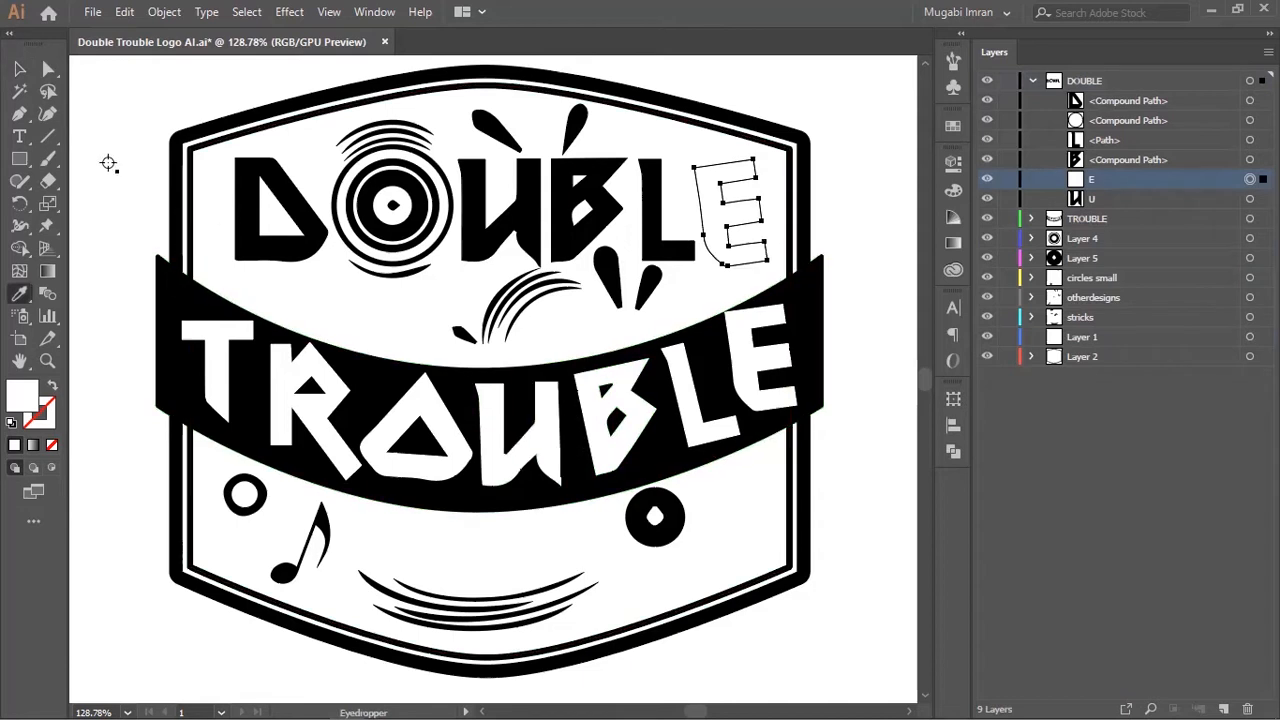
click(18, 294)
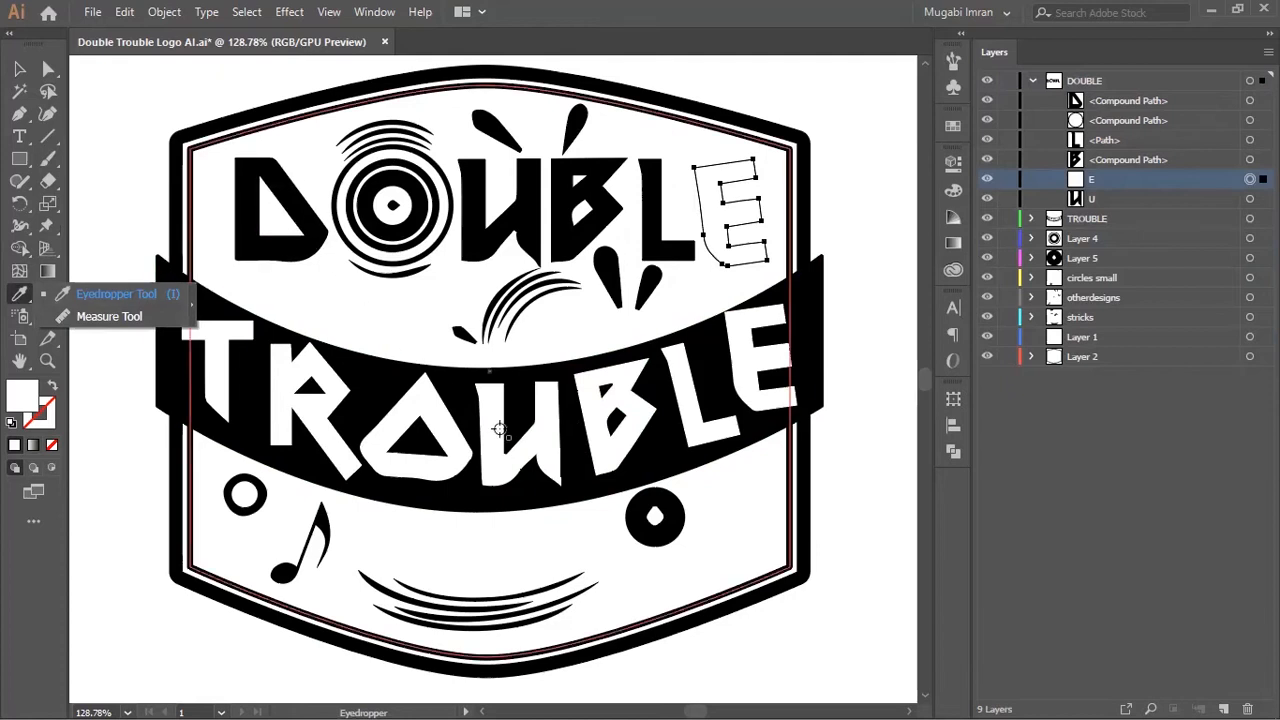
click(575, 473)
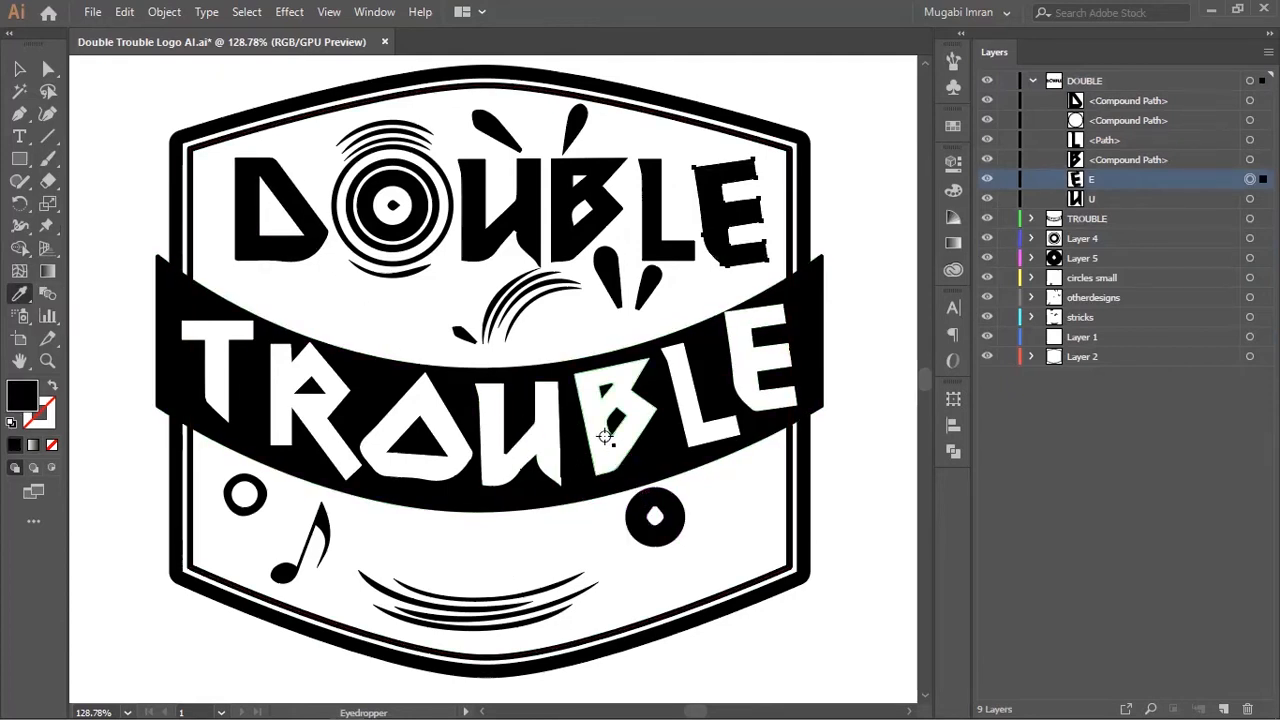
key(v)
click(606, 534)
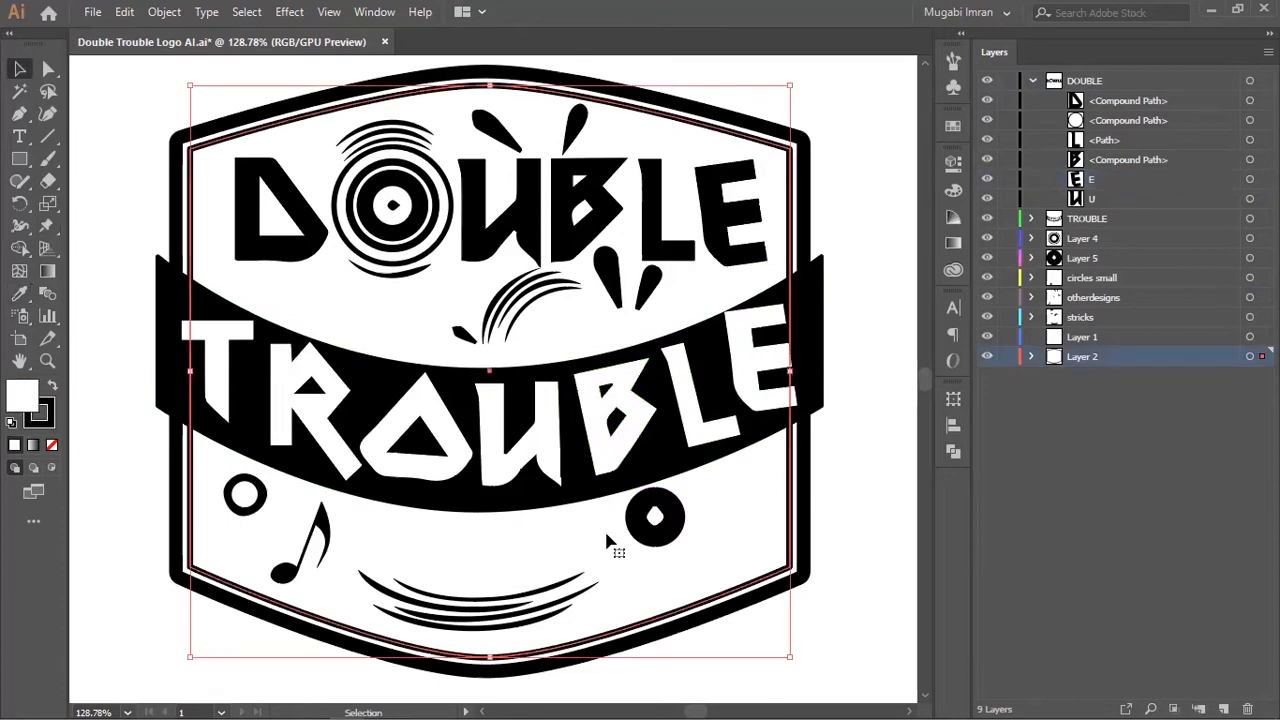
Open Double Trouble Logo ref bw 1.png and compare the reference with the vector logo document.
ctrl+drag(628, 519, 513, 538)
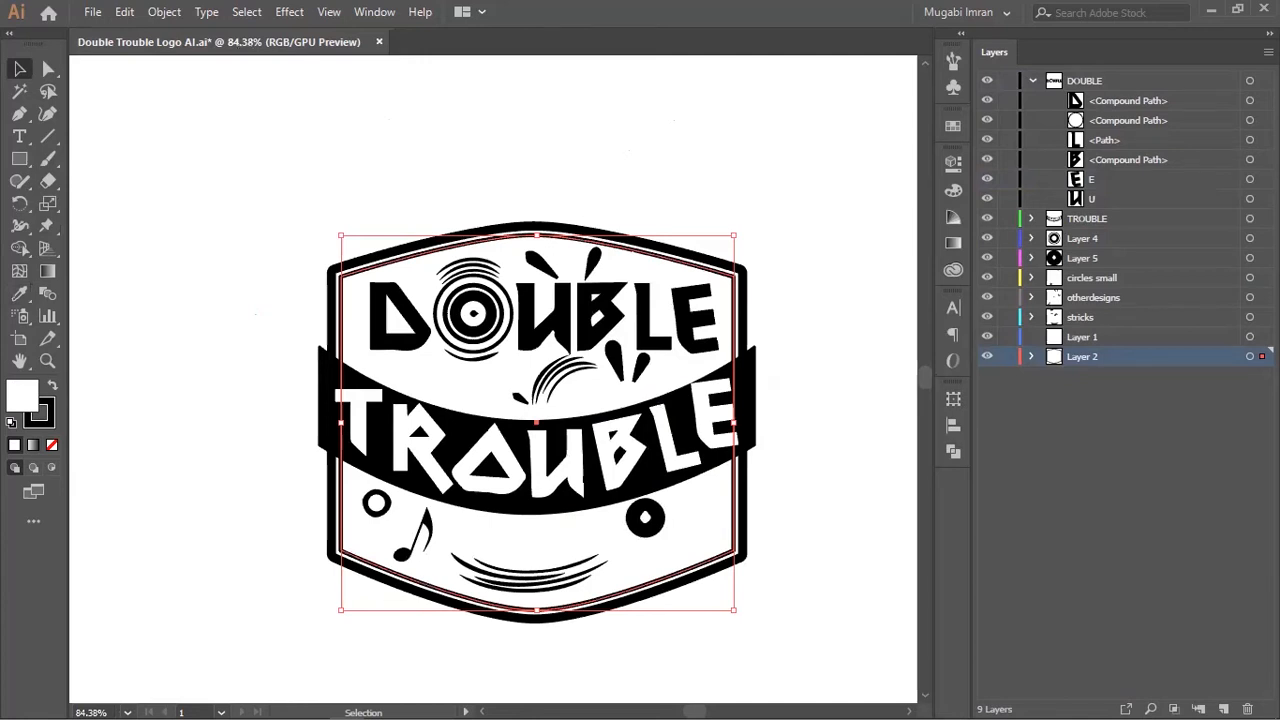
drag(772, 34, 772, 34)
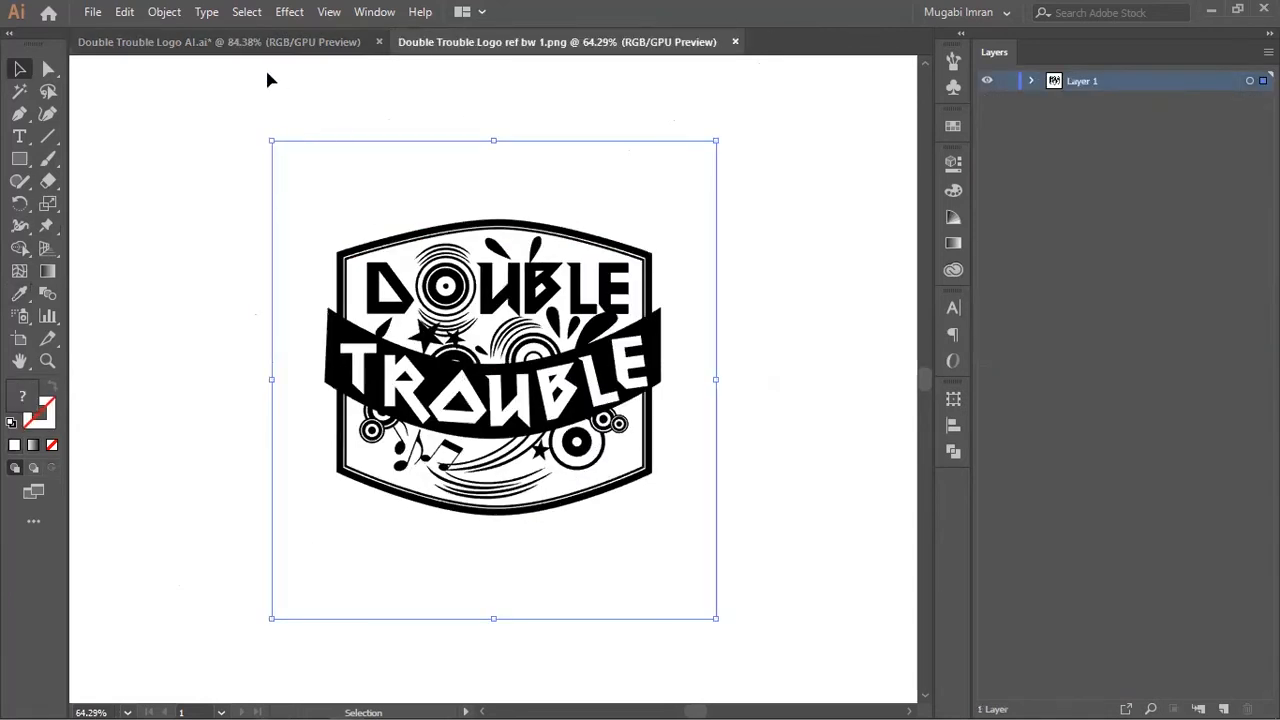
click(280, 42)
click(472, 42)
click(324, 44)
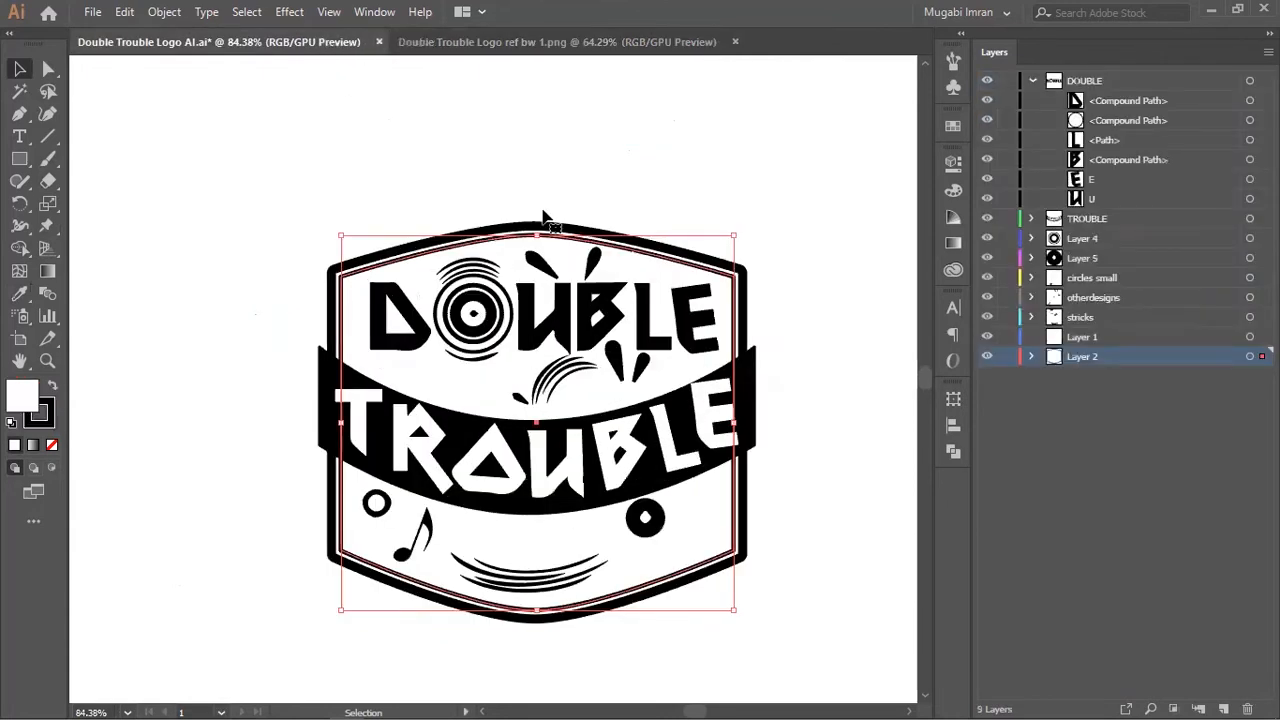
click(495, 50)
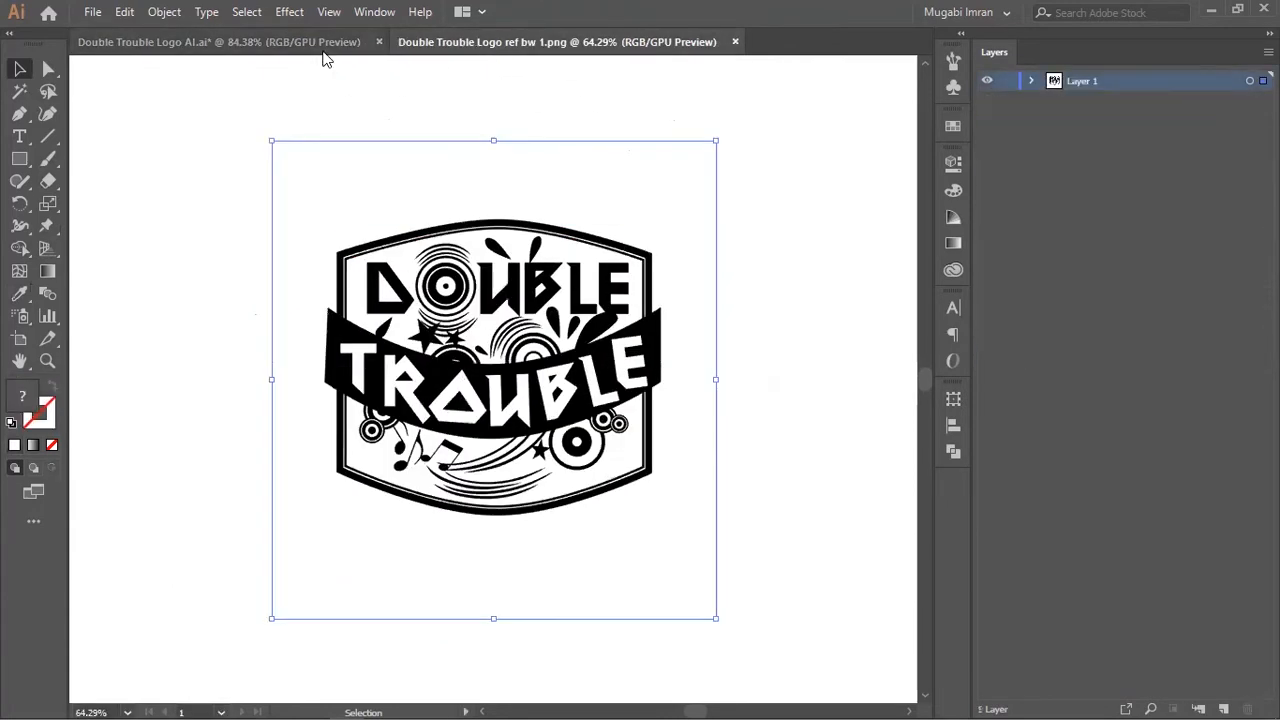
drag(478, 220, 292, 52)
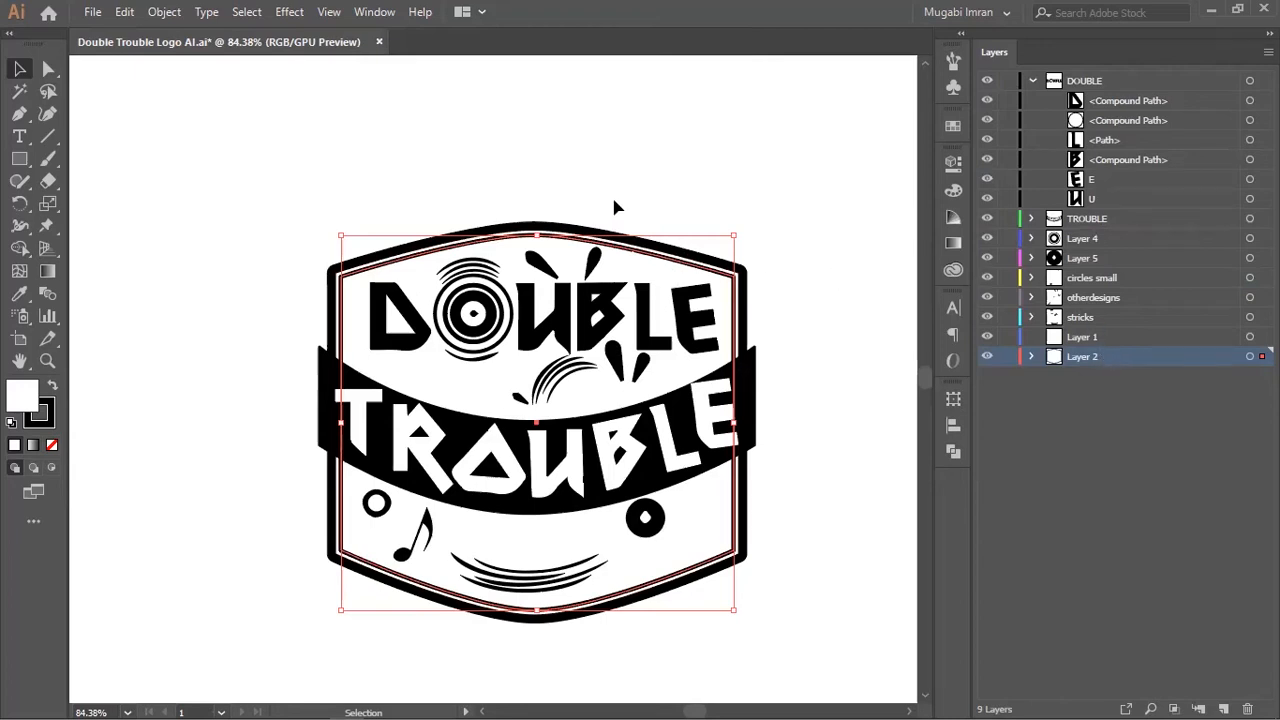
Place the black-and-white reference image as a linked file in Layer 2, over the vector logo.
click(1100, 82)
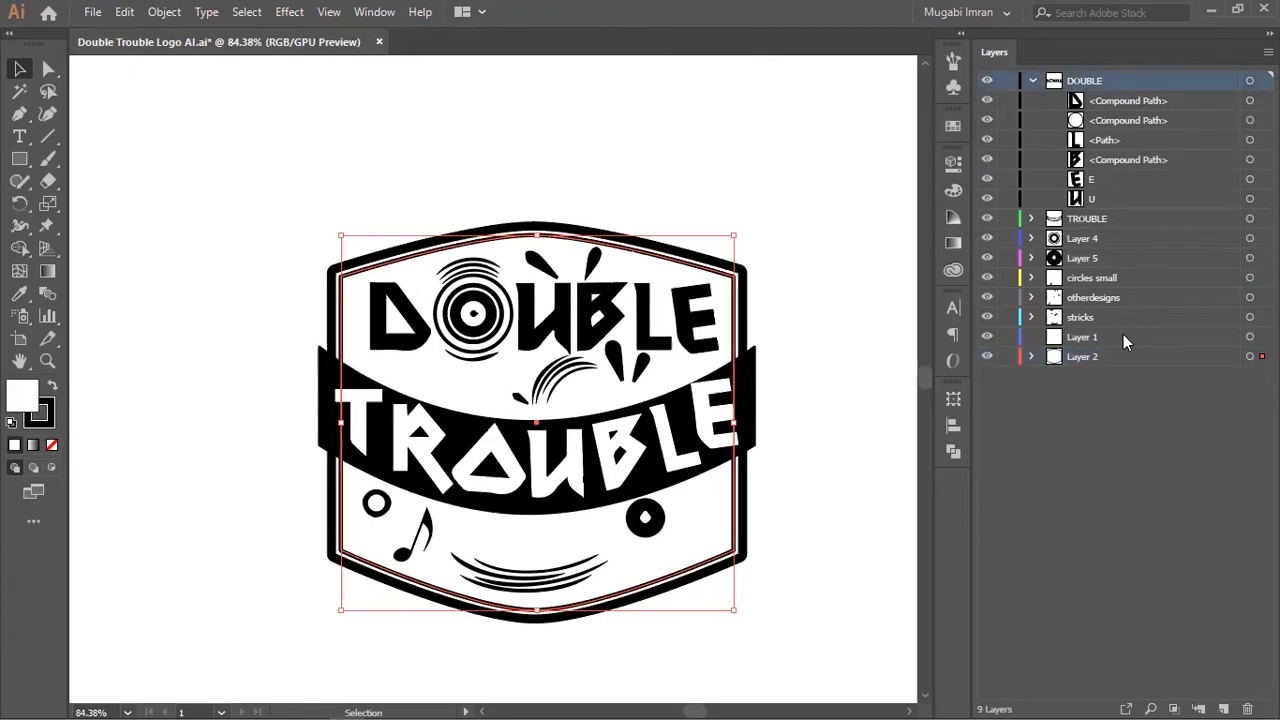
click(1032, 360)
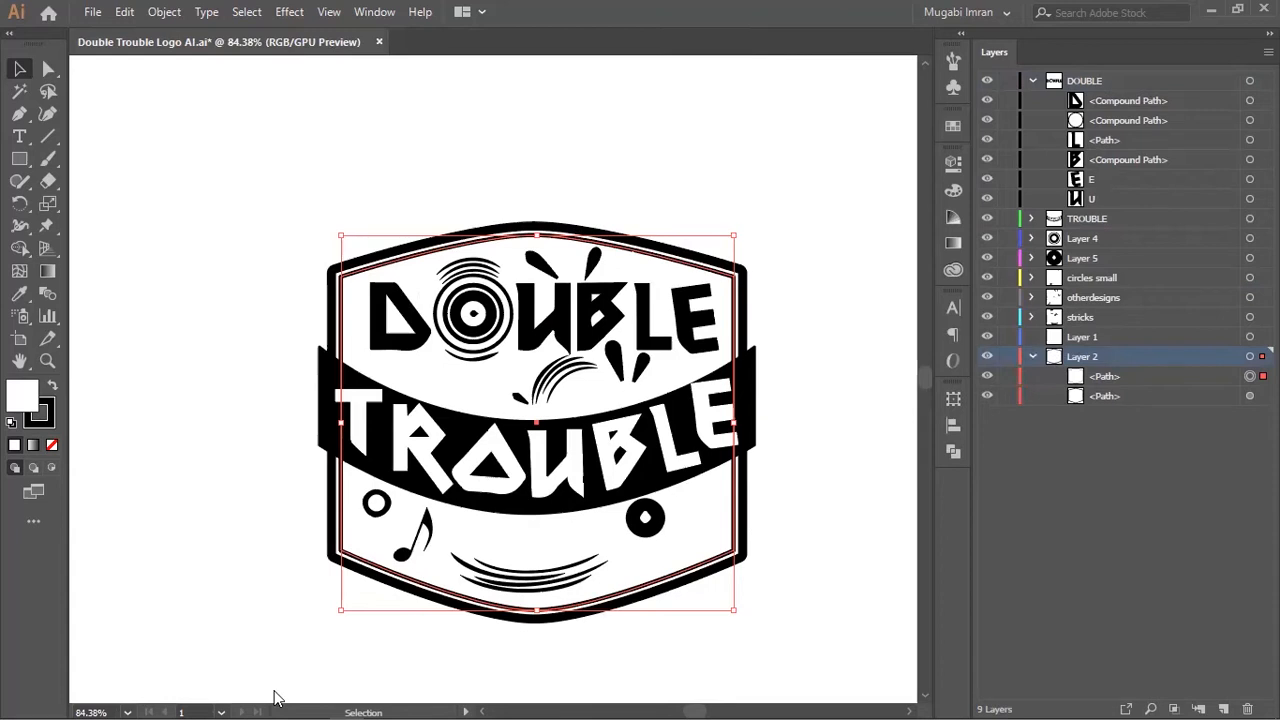
click(797, 537)
drag(846, 519, 629, 449)
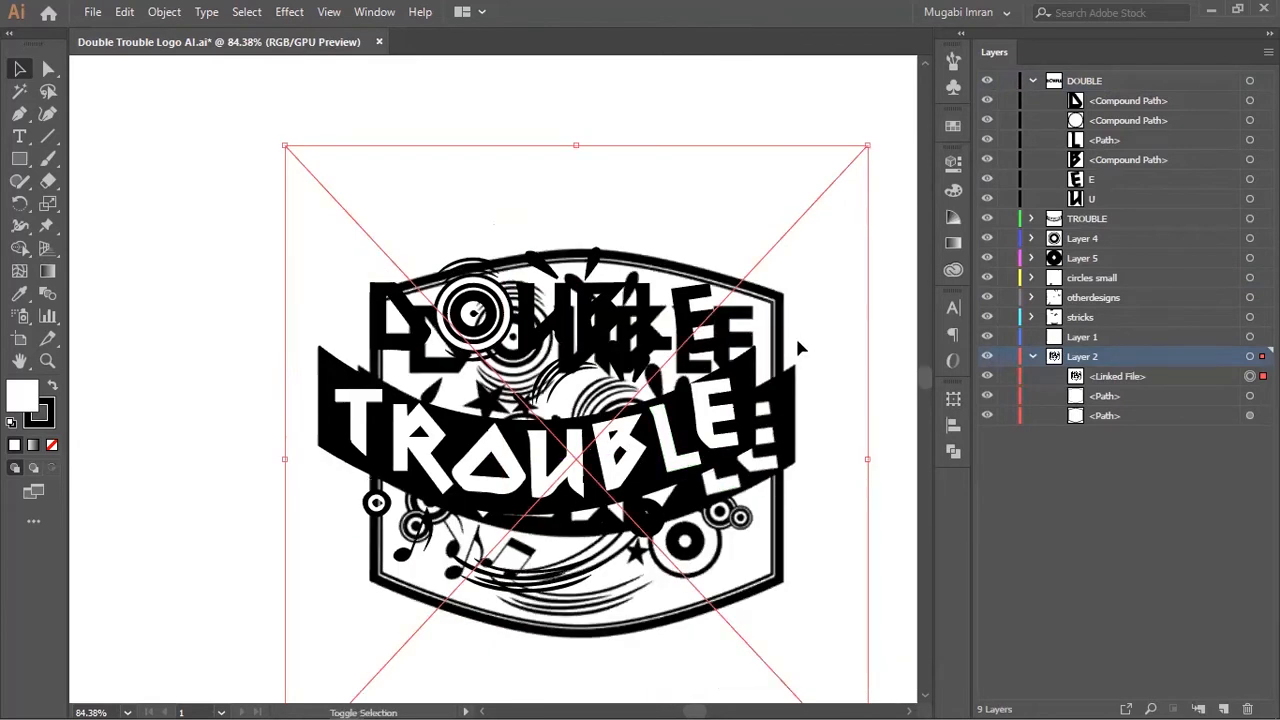
Nudge the linked reference image until its lettering and badge outline line up with the vector logo.
key(shift+Right)
key(shift+Right)
key(shift+Left)
key(shift+Left)
key(shift+Left)
key(shift+Up)
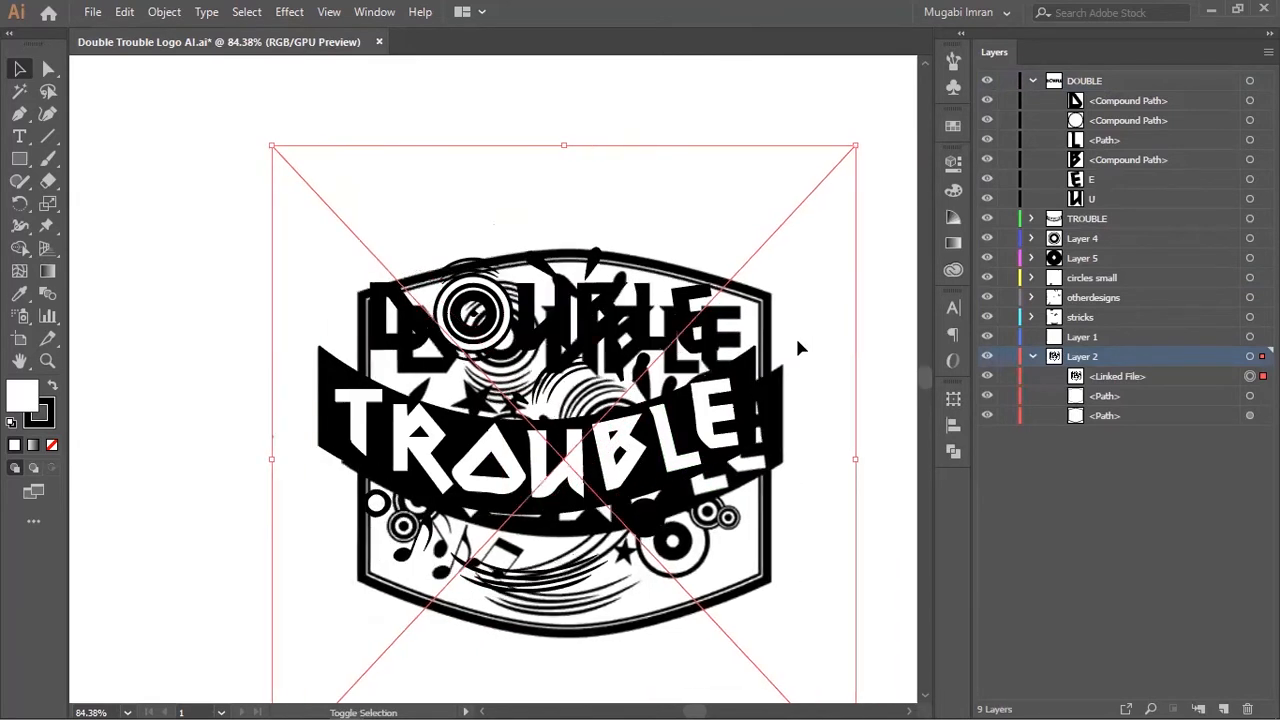
key(shift+Left)
key(shift+Left)
key(shift+Up)
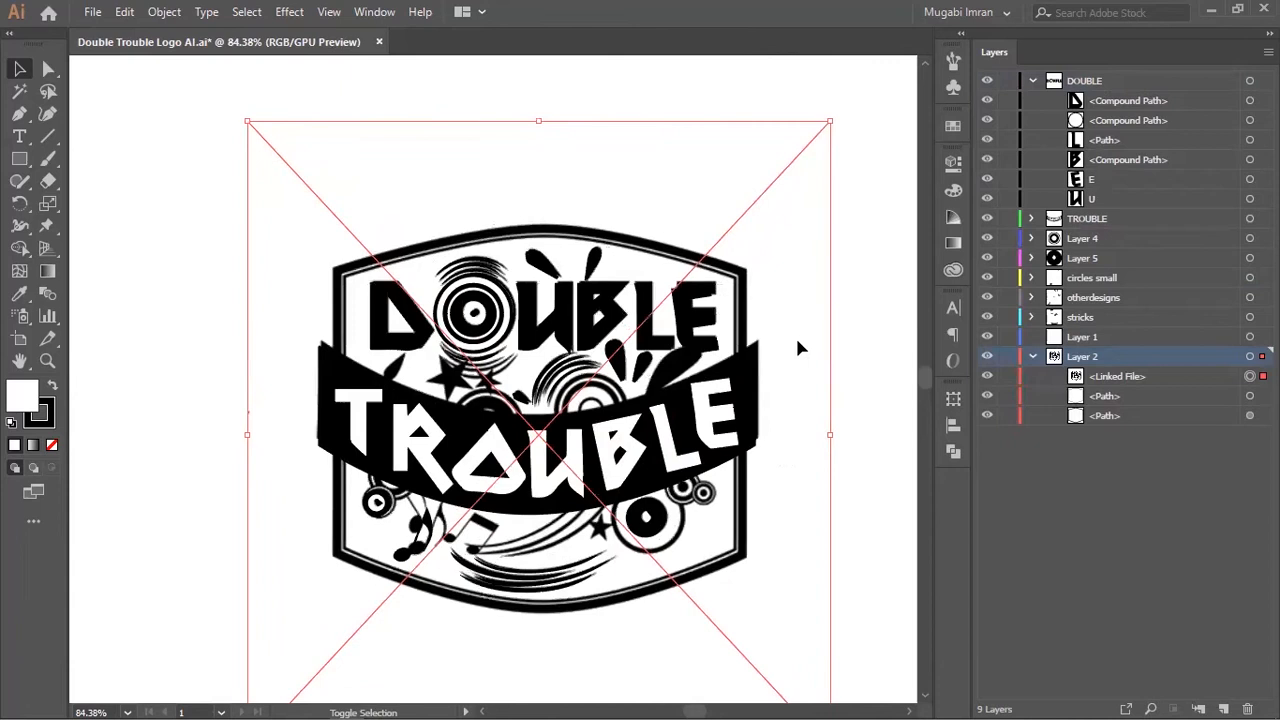
Nudge the linked reference image slightly further down to refine its alignment with the vector logo.
key(Down)
key(Down)
key(Down)
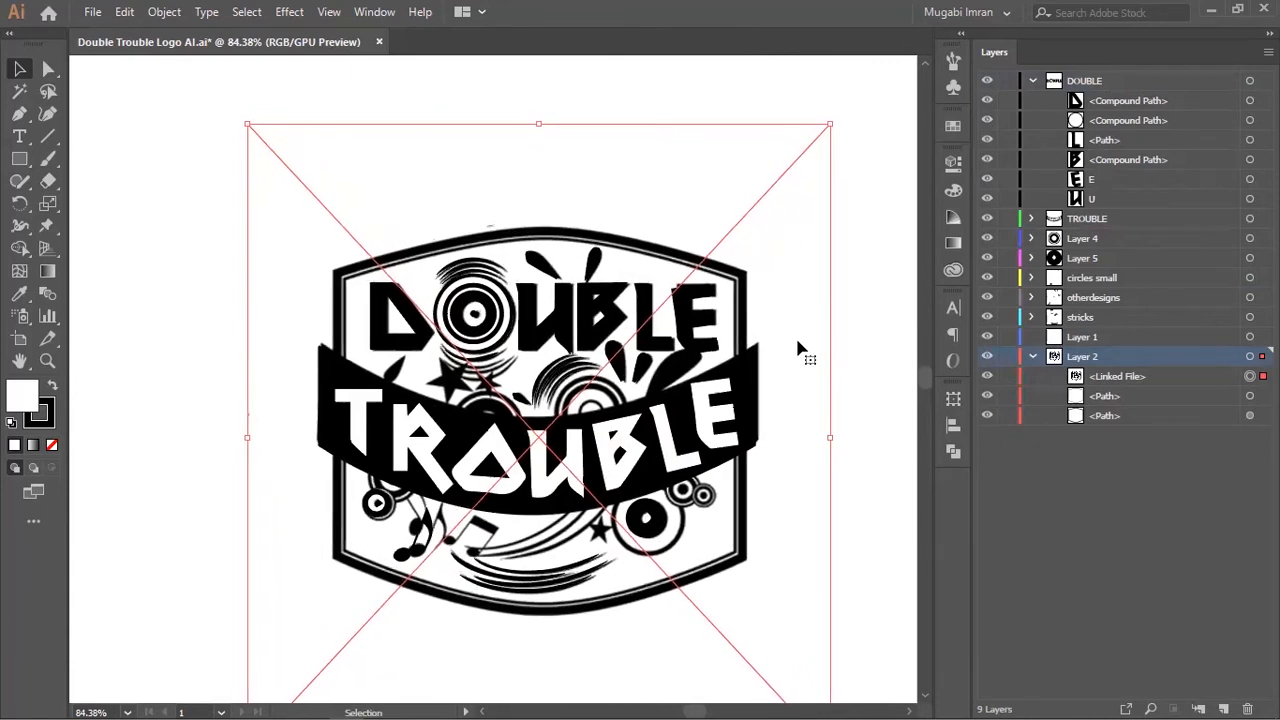
Add a new layer above Layer 2 and draw a five-pointed star about 43 px wide beside the large reference star.
ctrl+drag(471, 397, 725, 290)
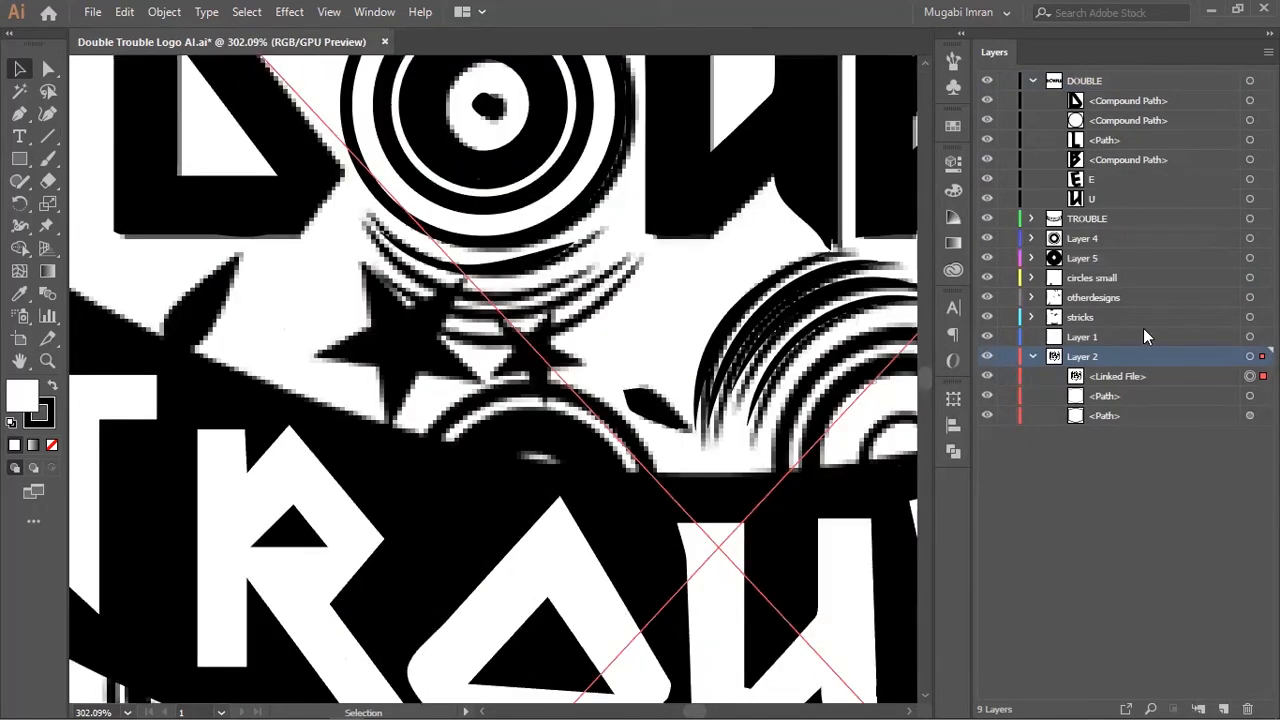
click(1224, 708)
click(1249, 357)
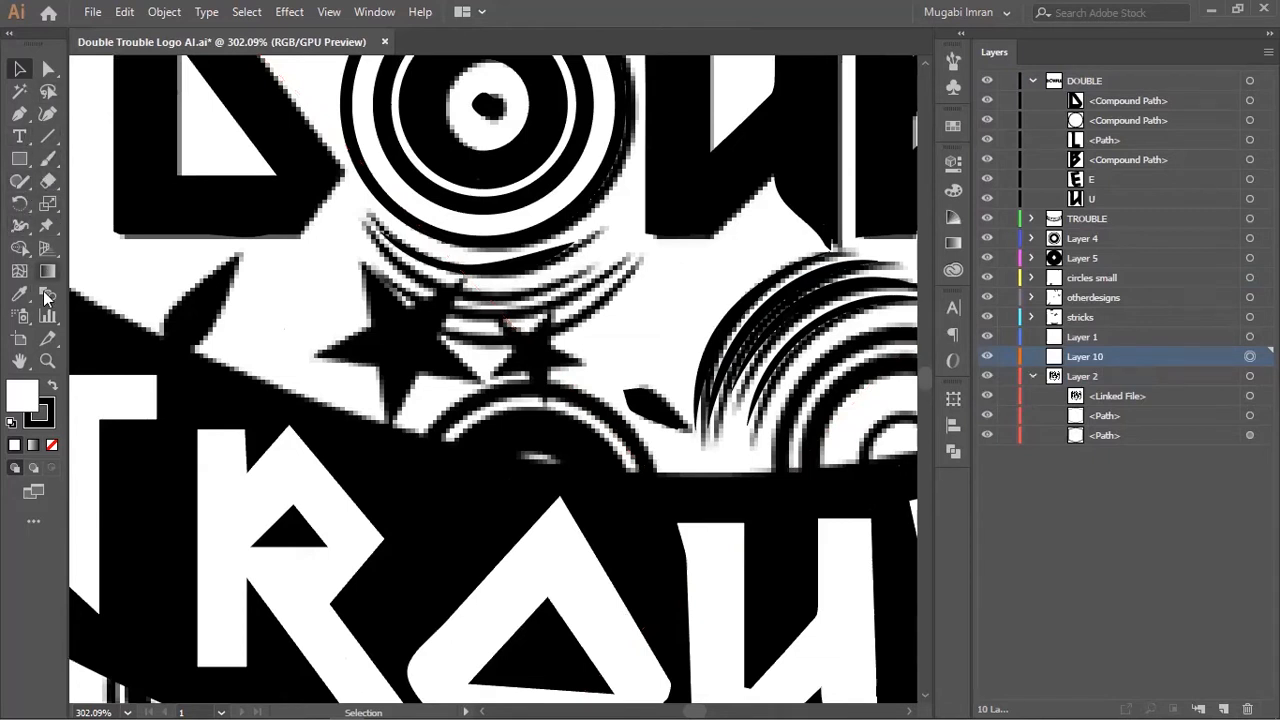
click(20, 163)
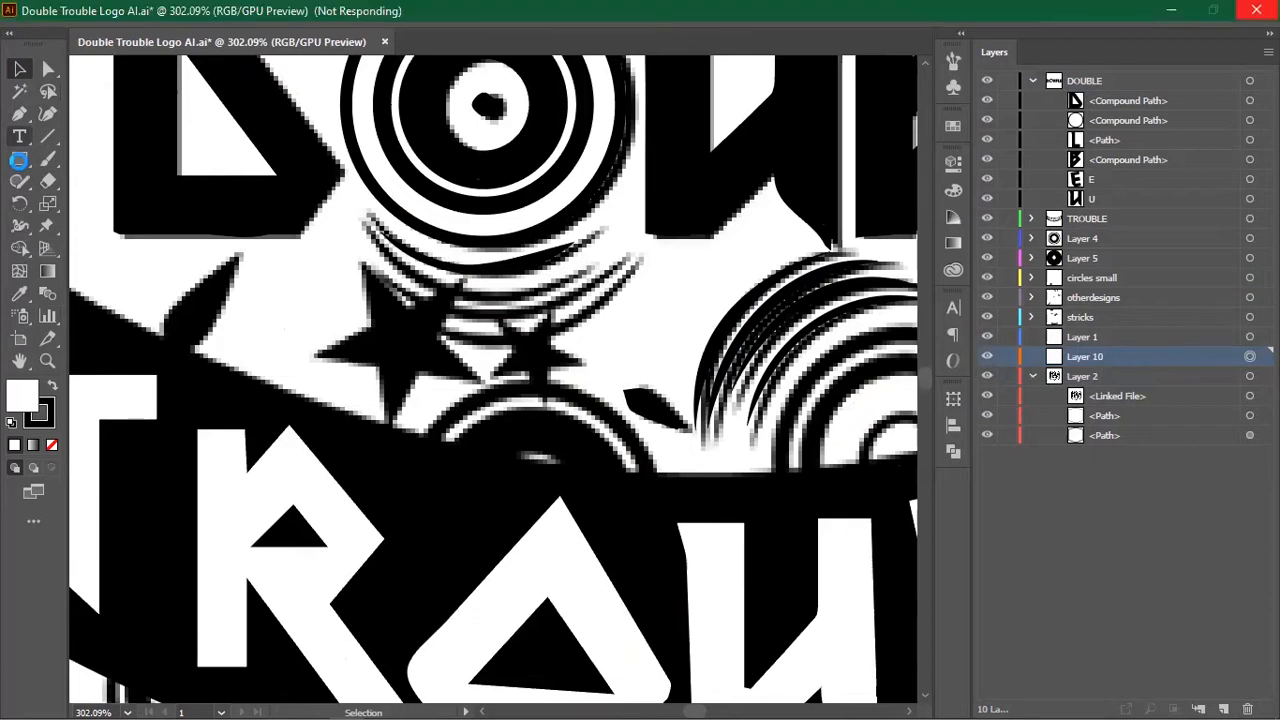
click(15, 162)
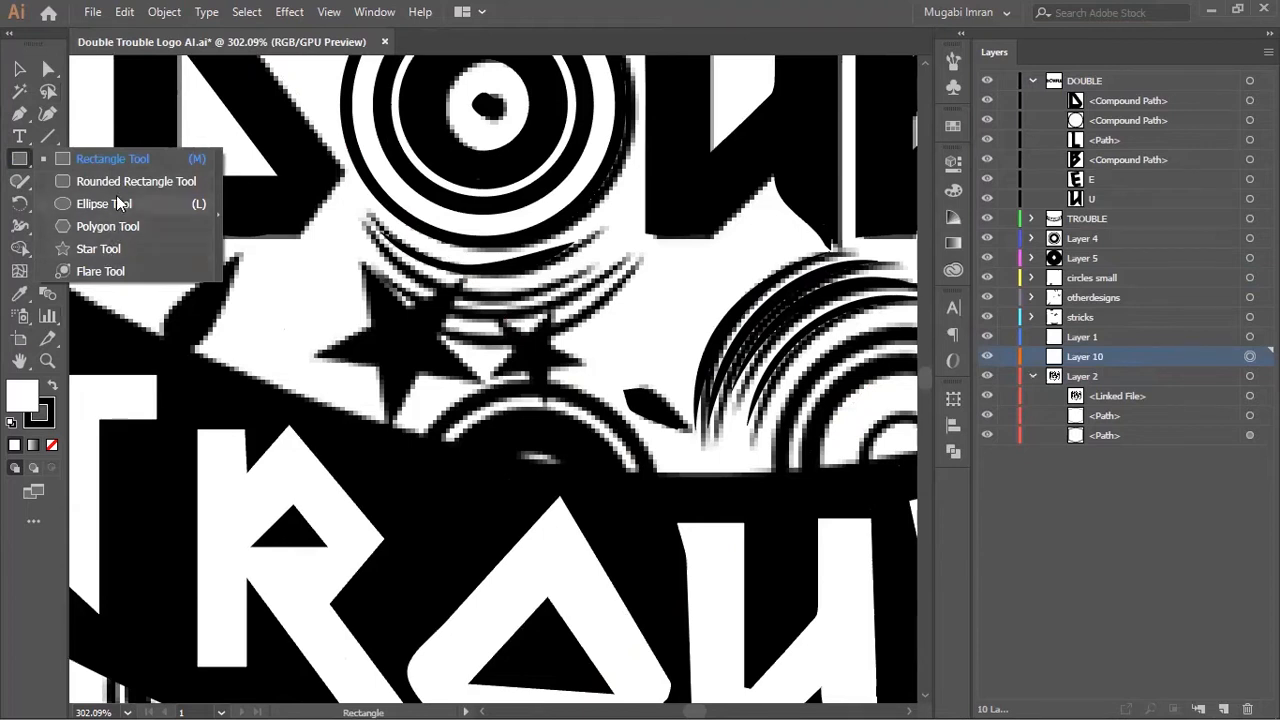
click(100, 249)
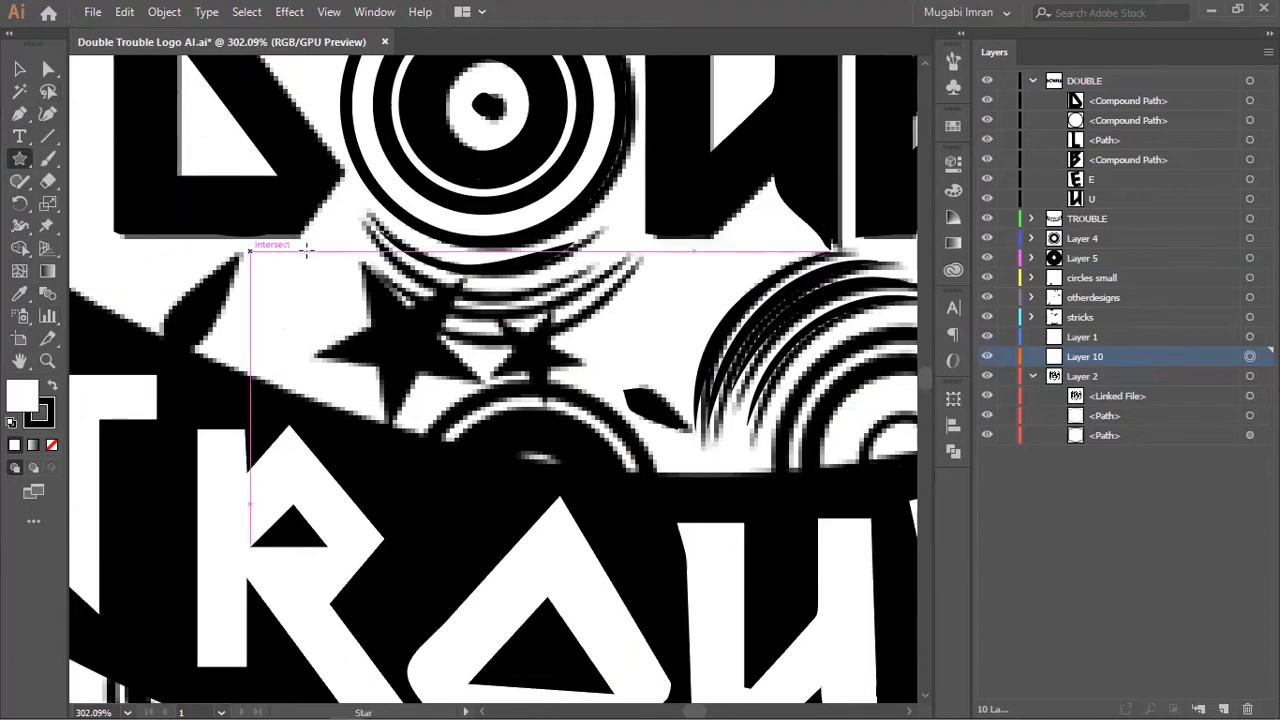
drag(346, 246, 422, 316)
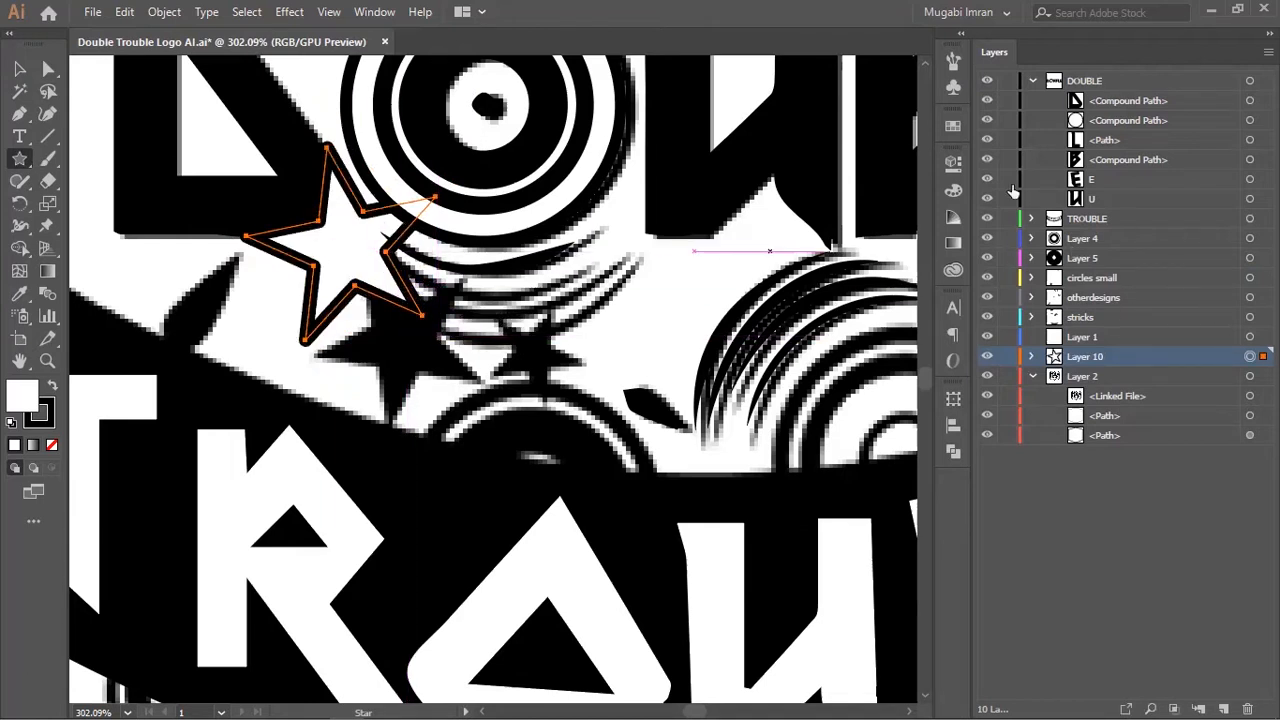
Remove the new star's stroke and set its fill to black.
click(380, 11)
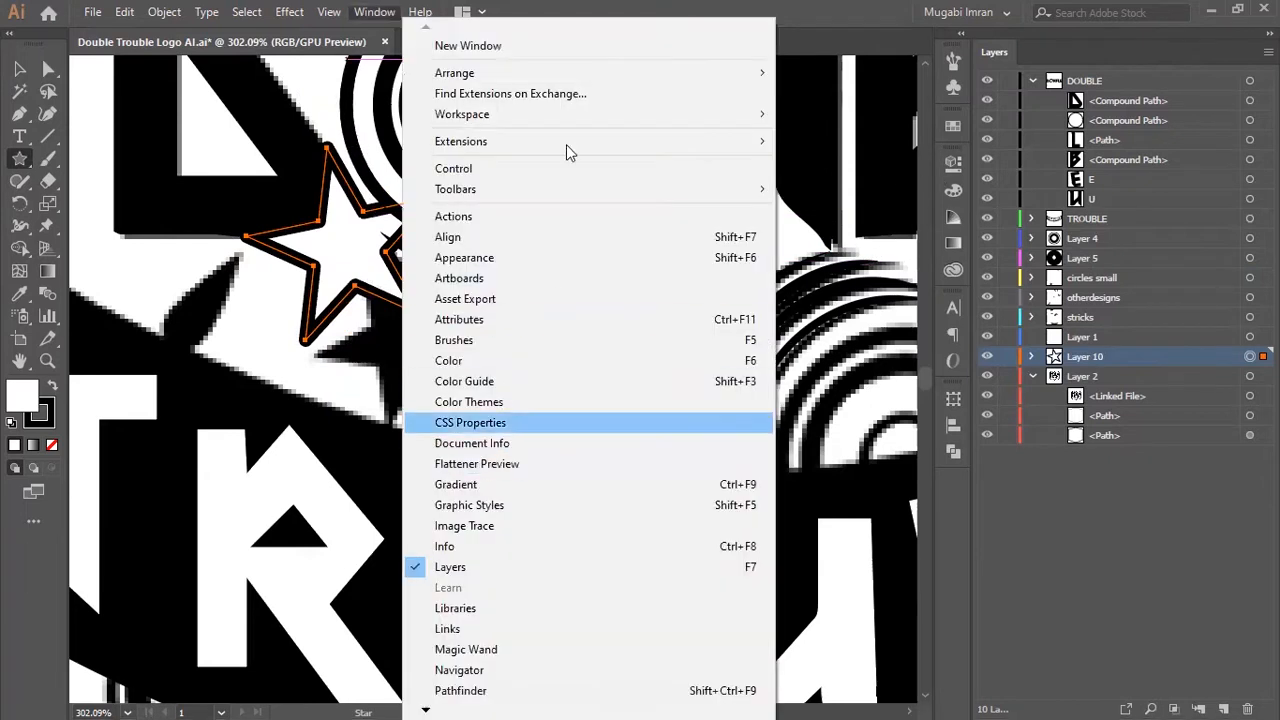
click(953, 270)
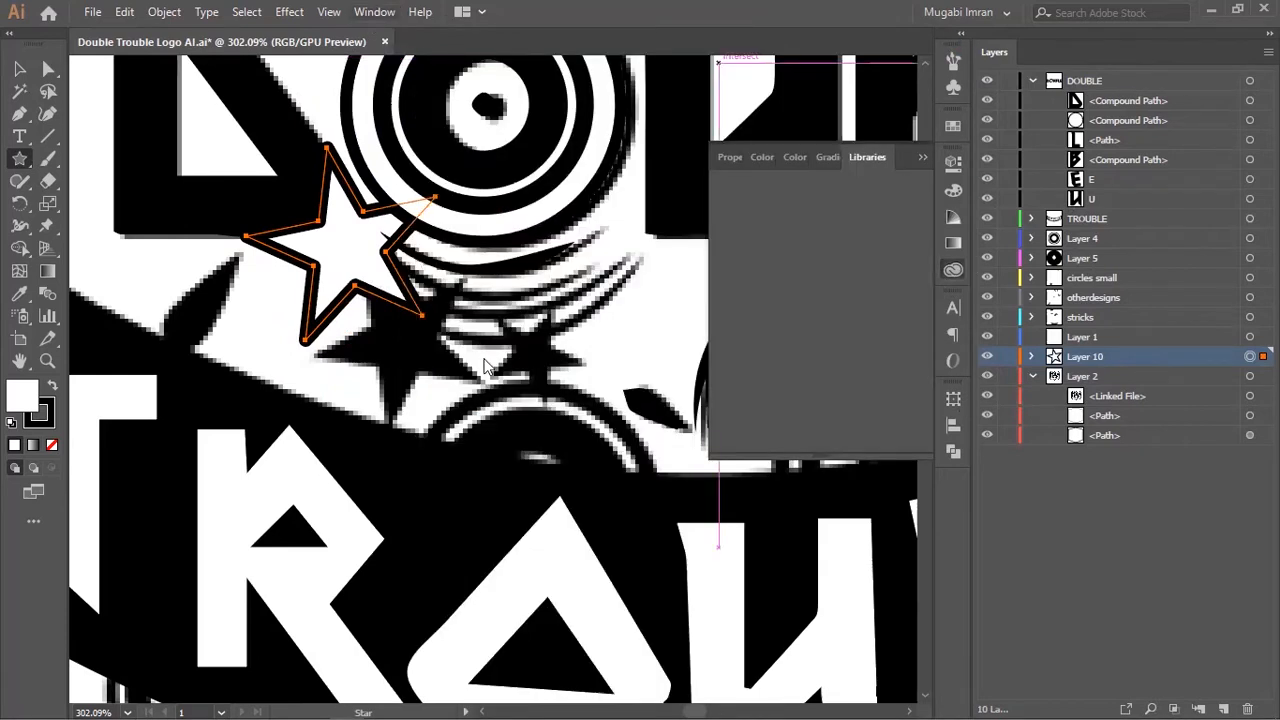
key(alt+w)
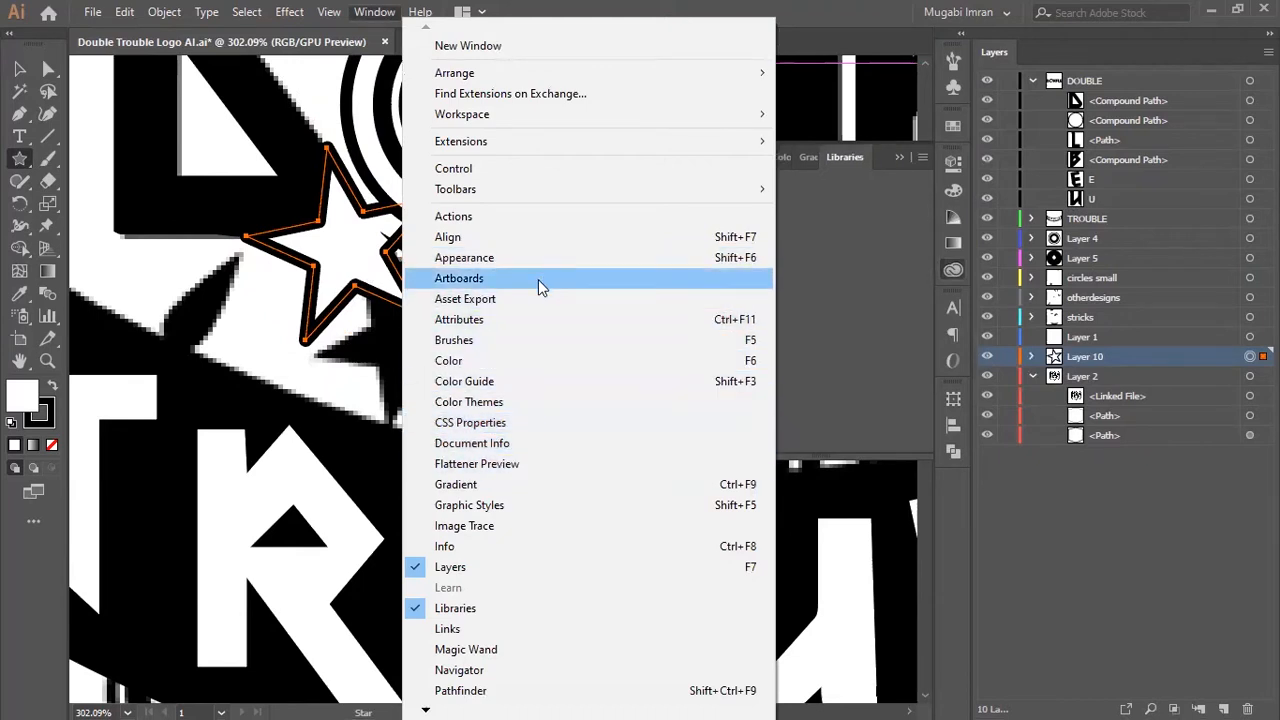
mouse_move(423, 702)
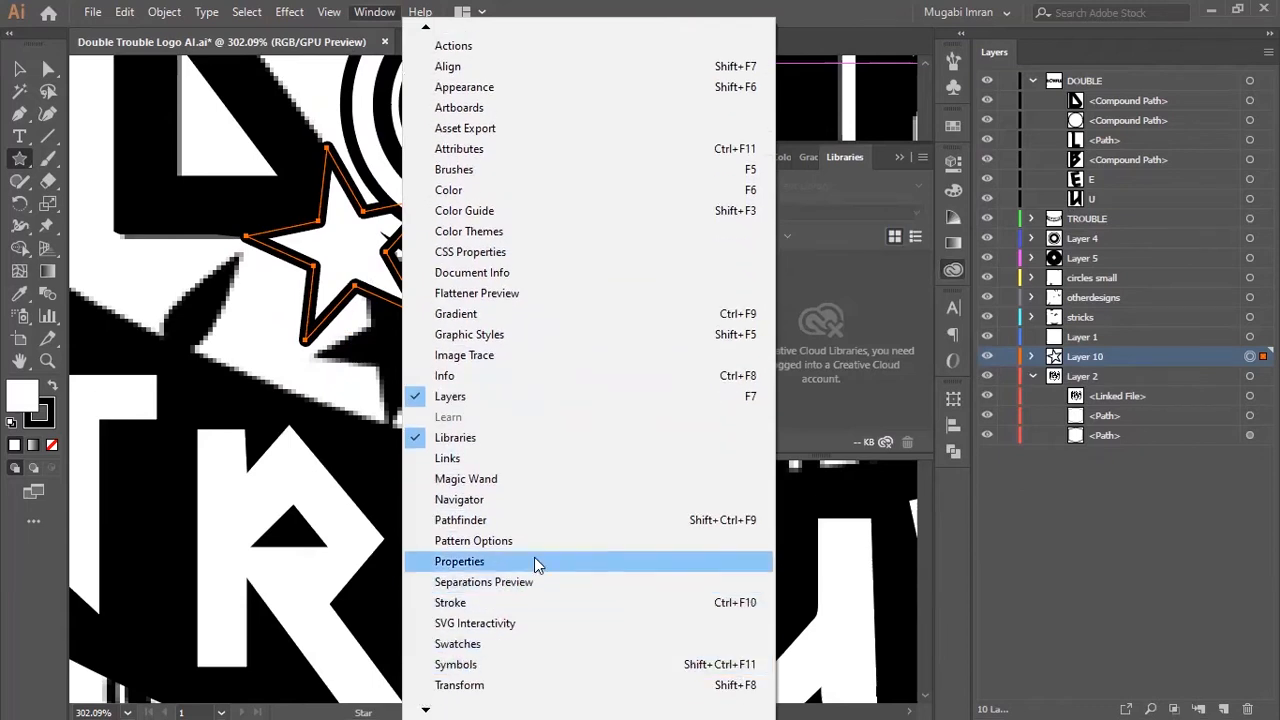
click(537, 564)
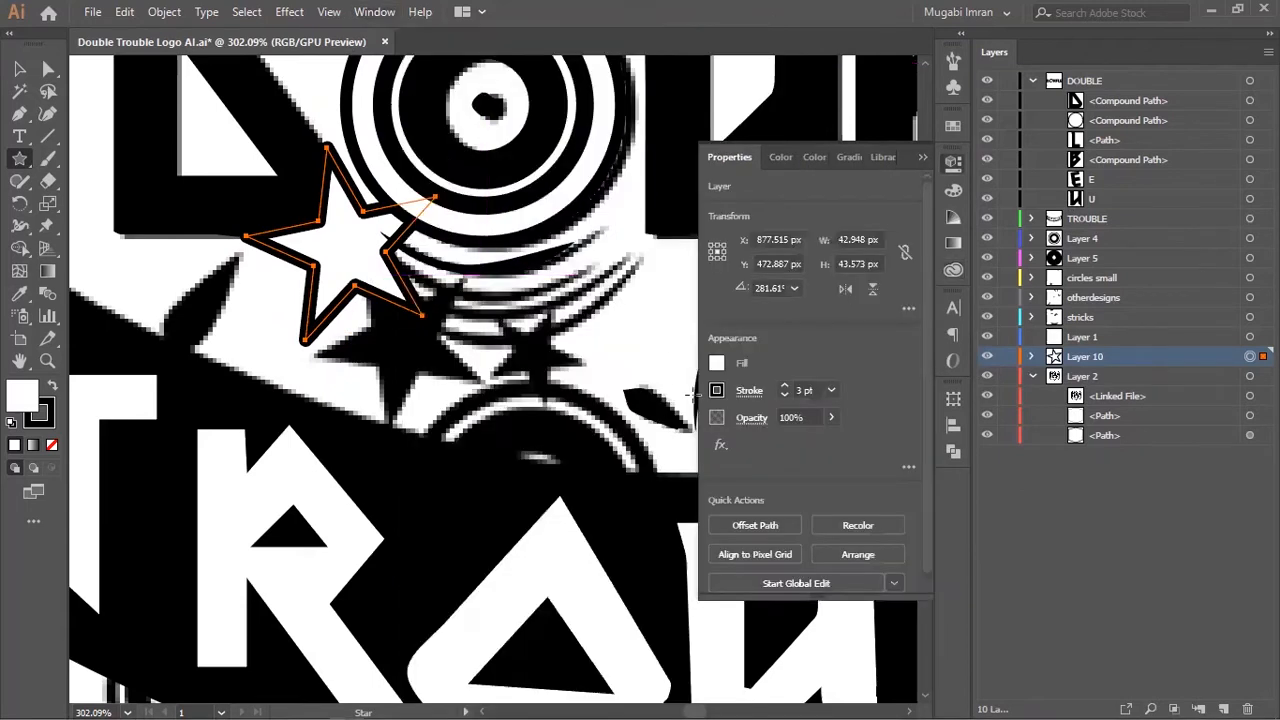
click(717, 391)
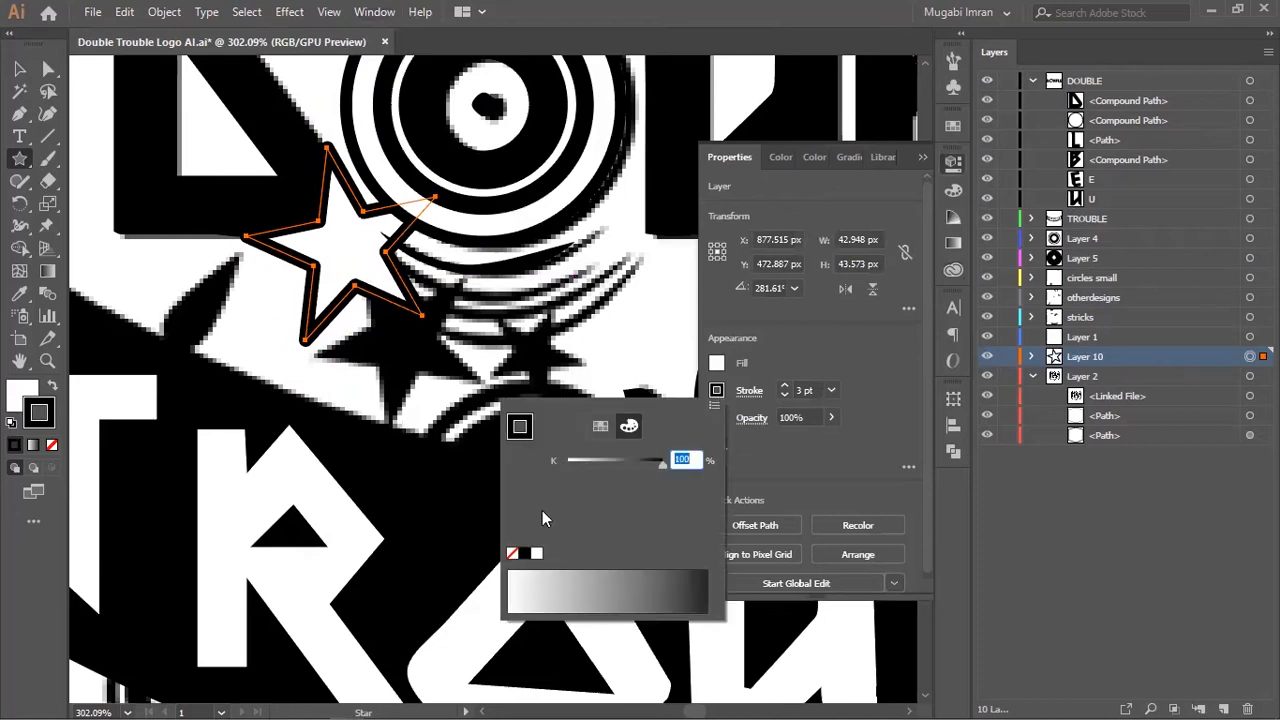
click(512, 553)
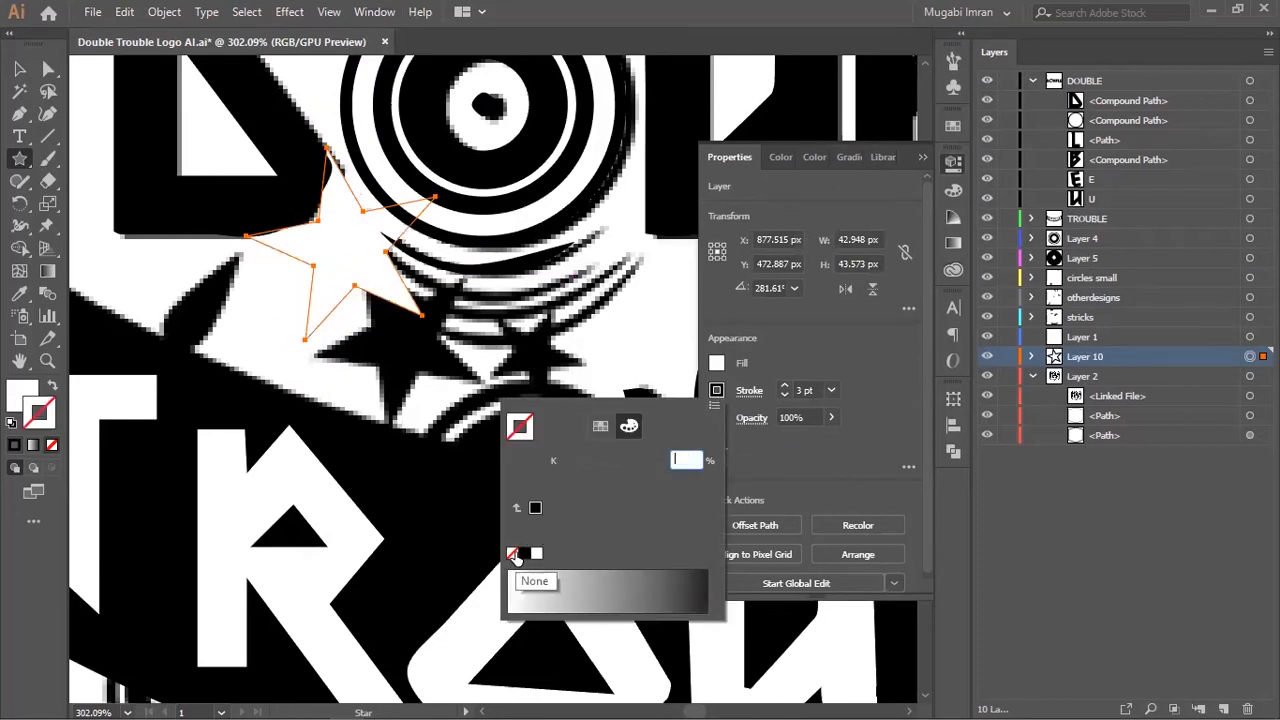
click(742, 435)
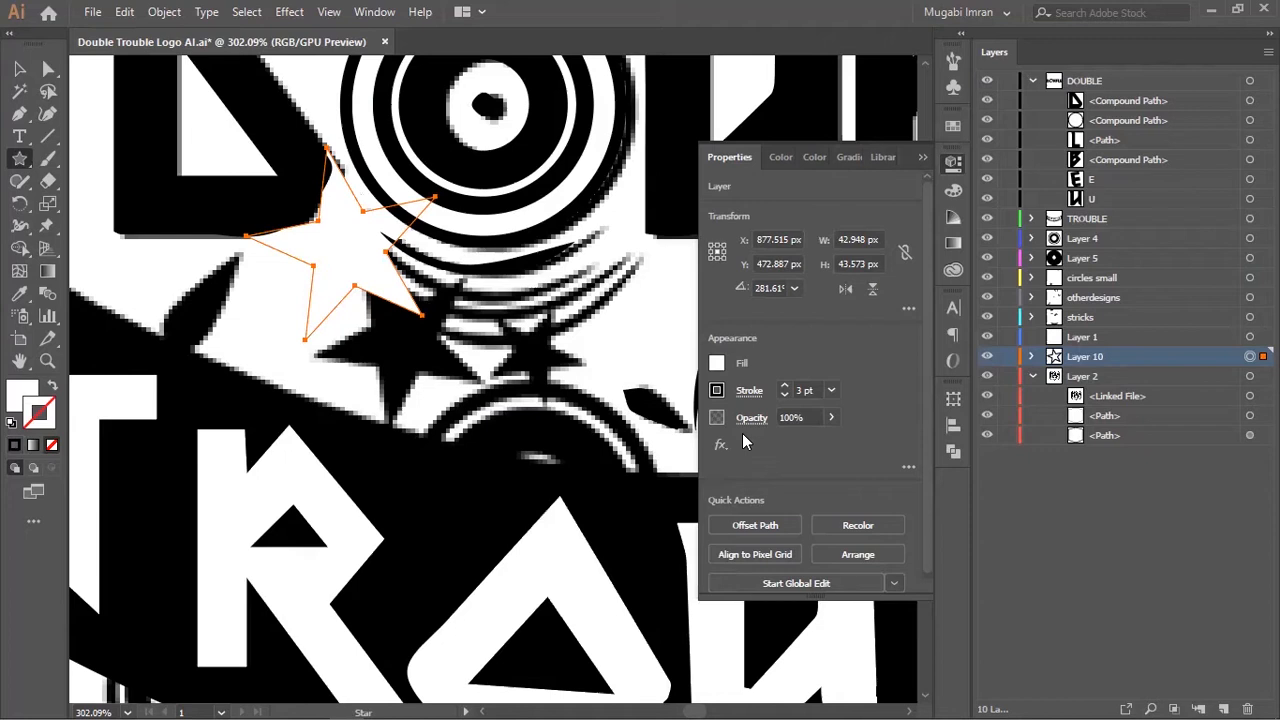
click(717, 364)
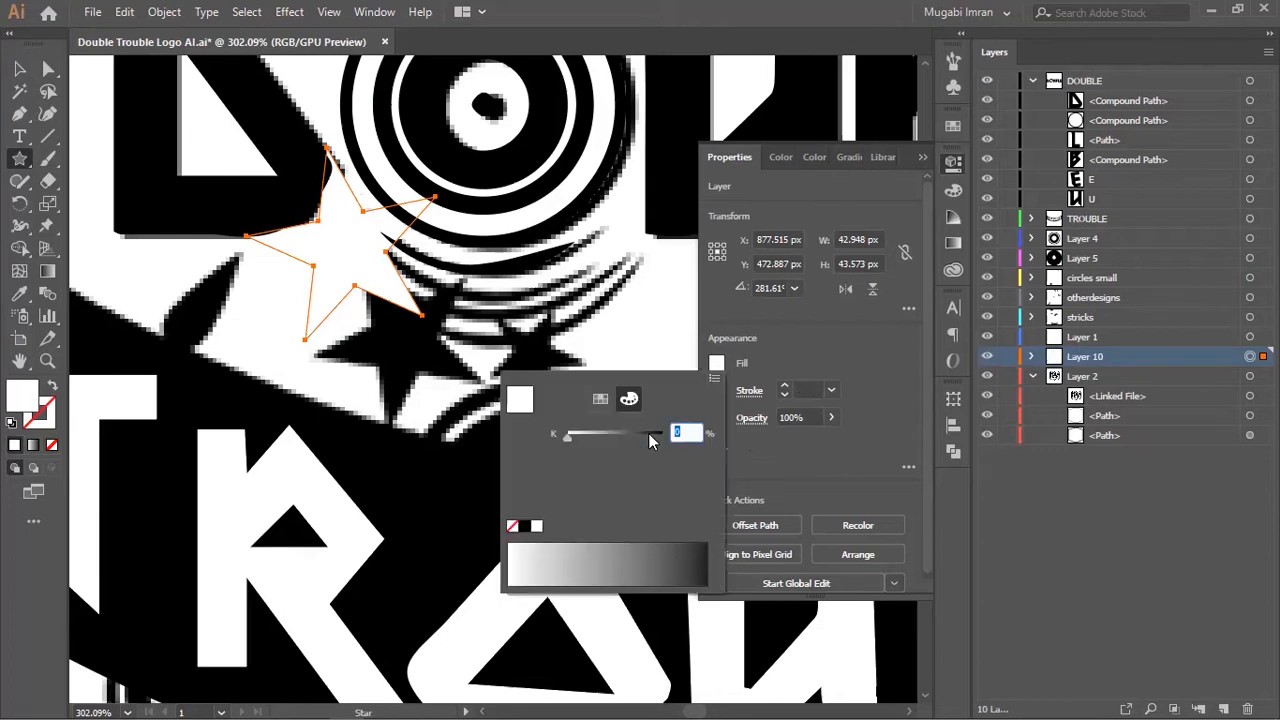
click(524, 527)
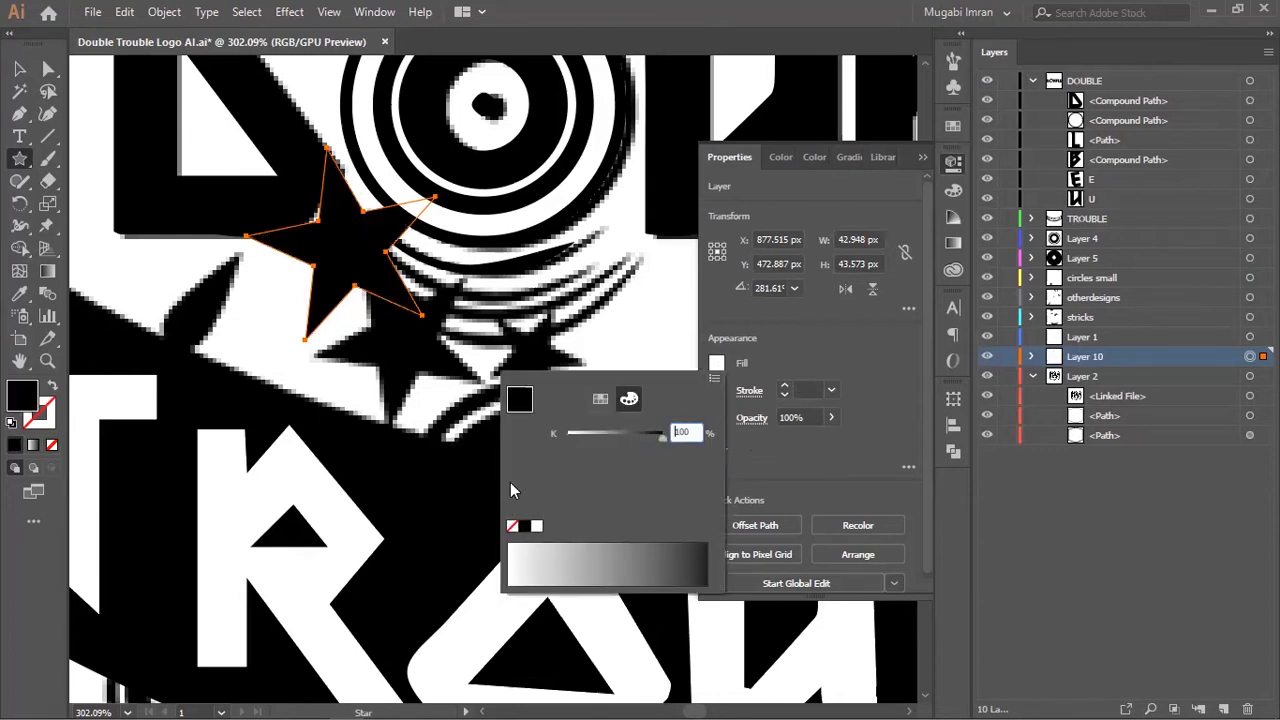
click(919, 158)
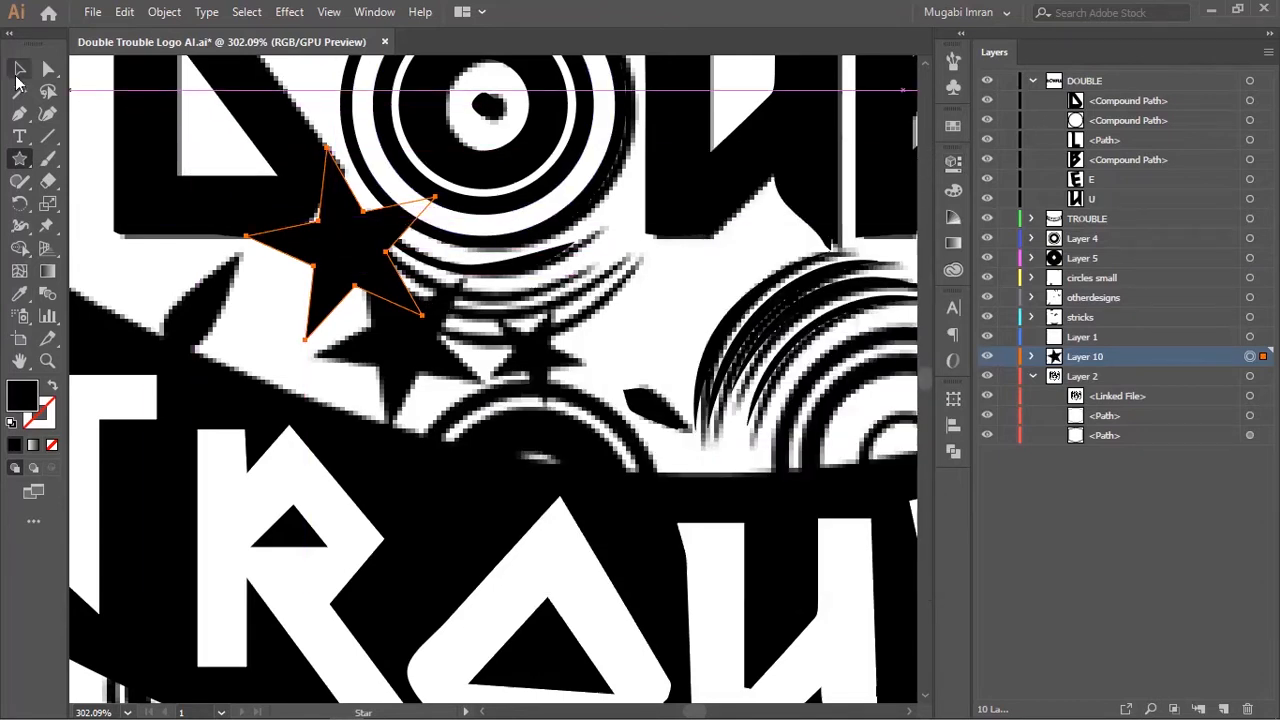
Move the star over the large reference star, then place a smaller copy of it over the neighbouring small star.
click(19, 70)
drag(373, 290, 372, 367)
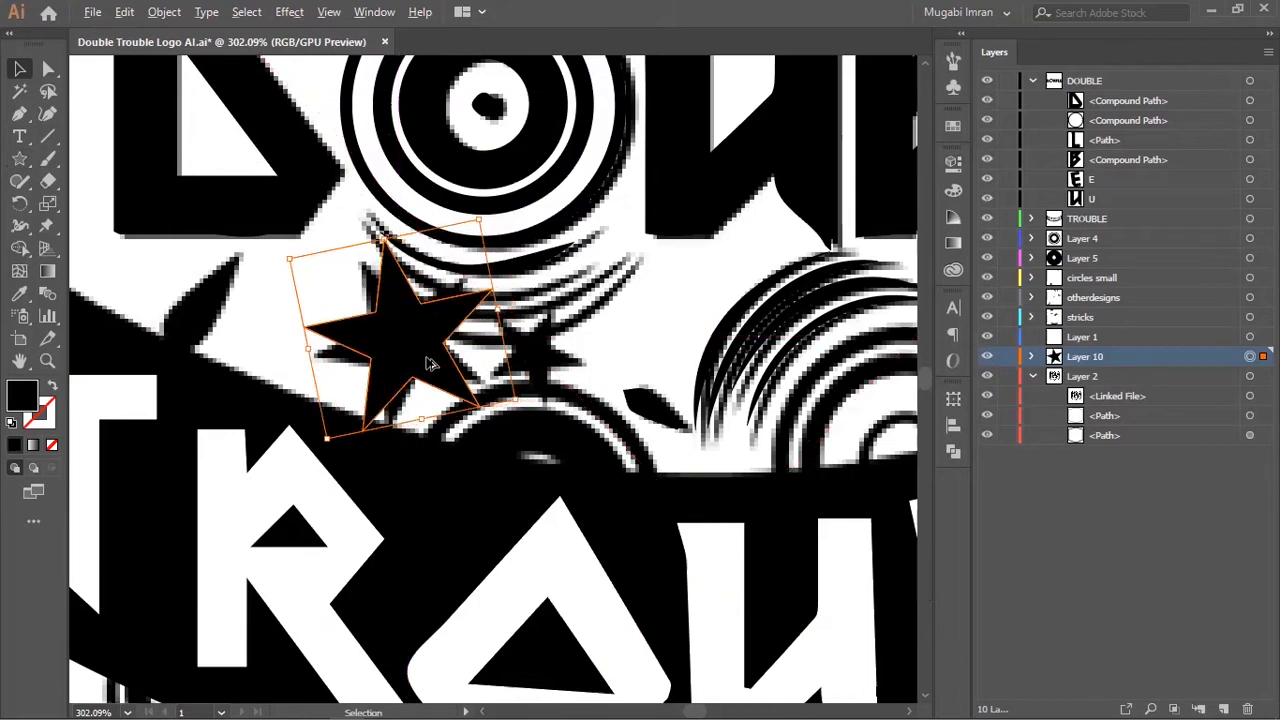
alt+drag(428, 355, 612, 340)
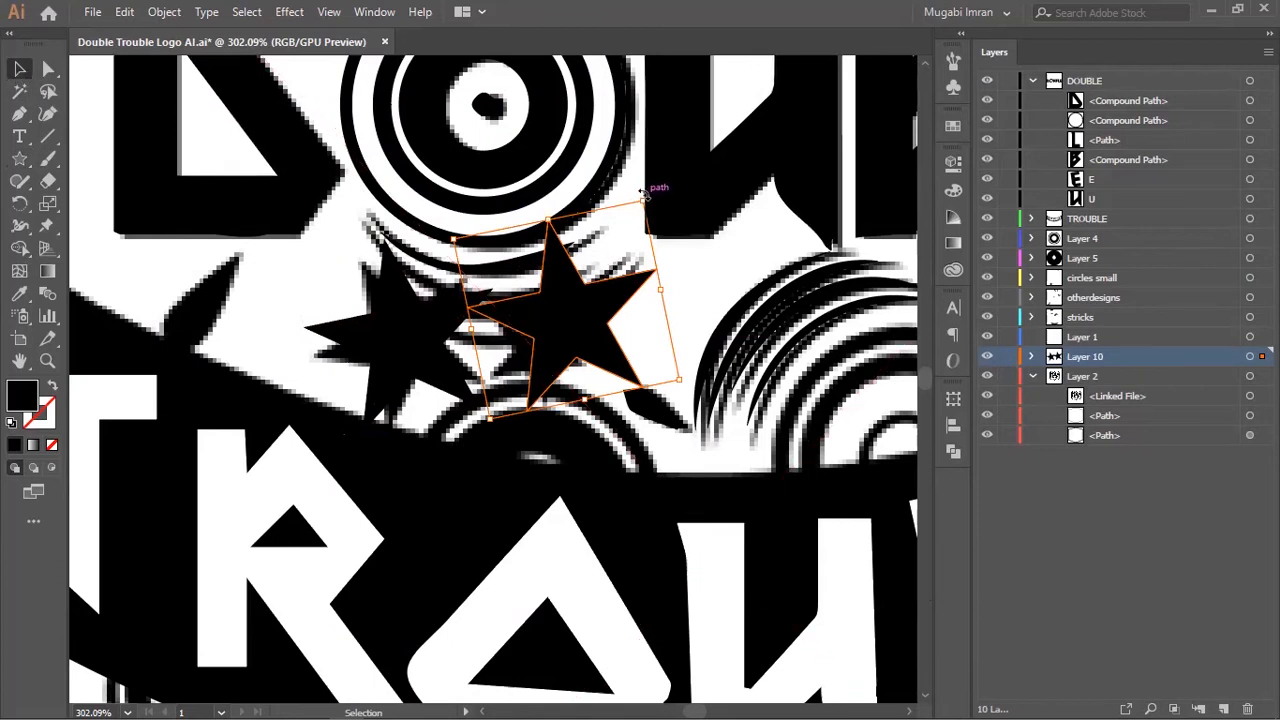
drag(633, 214, 562, 306)
drag(521, 368, 524, 350)
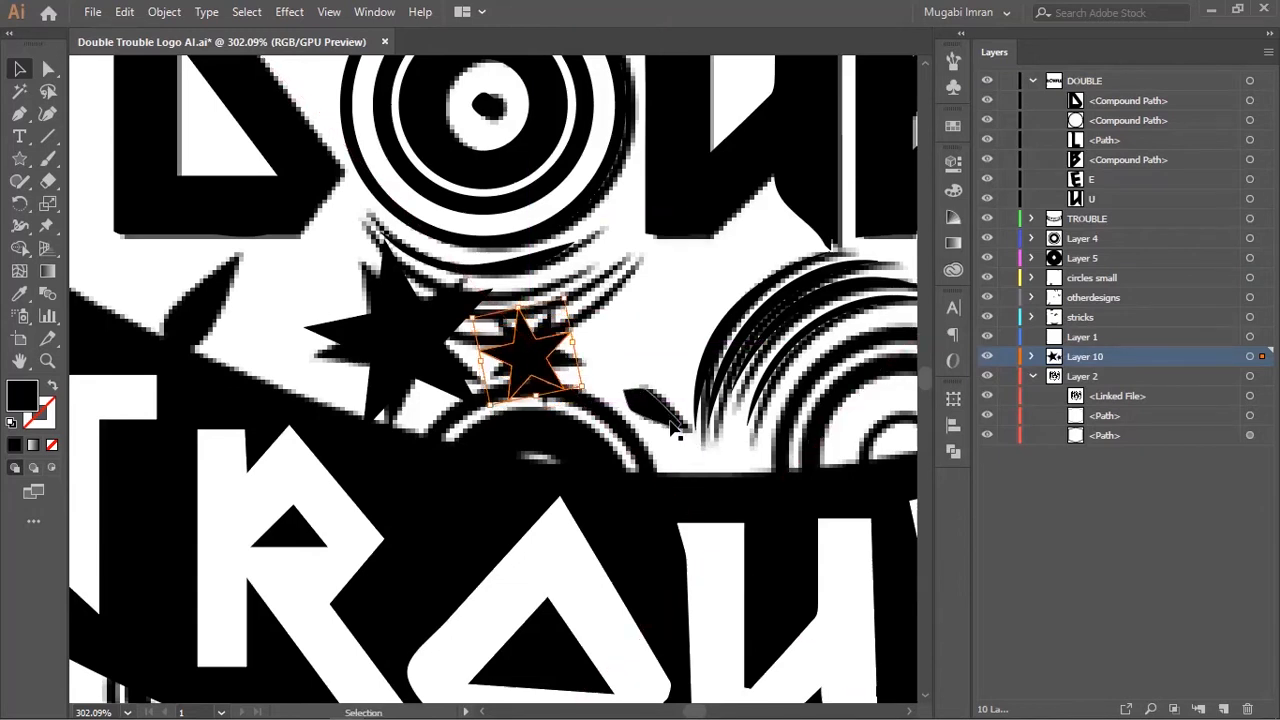
Delete the linked reference image from Layer 2 to check the vector artwork alone, and undo the deletion.
ctrl+drag(598, 379, 518, 408)
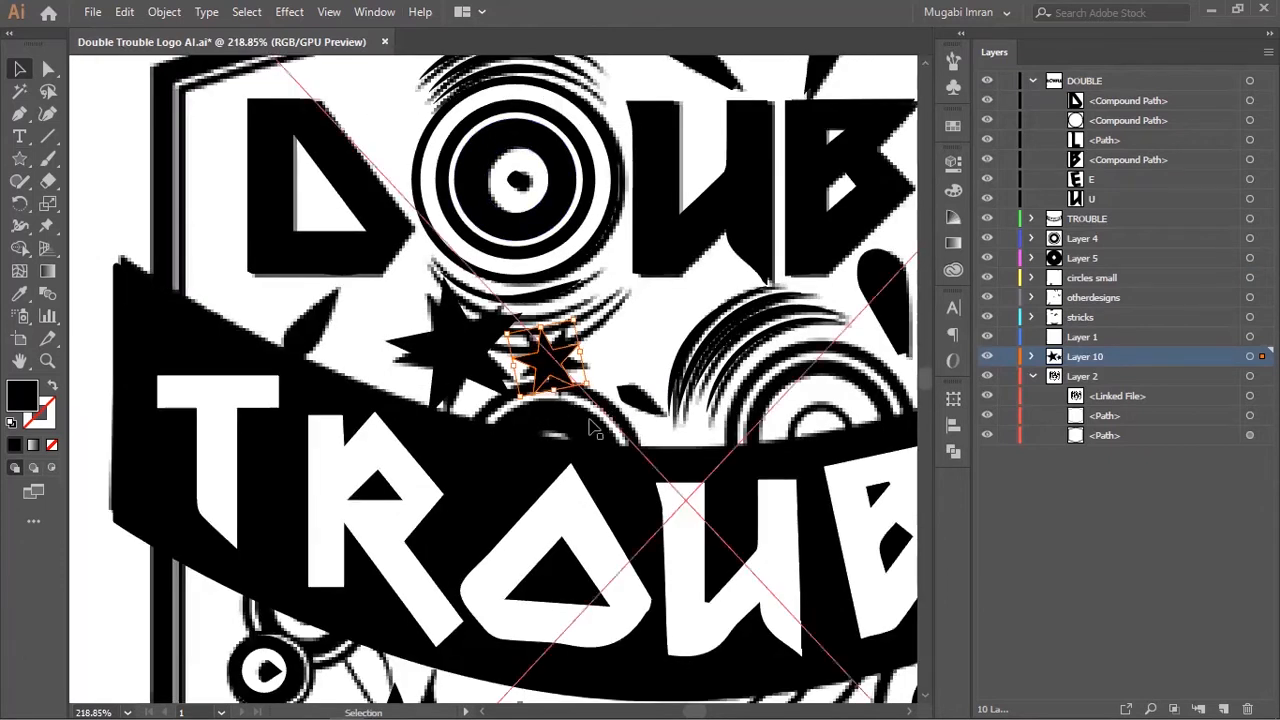
ctrl+drag(613, 445, 200, 361)
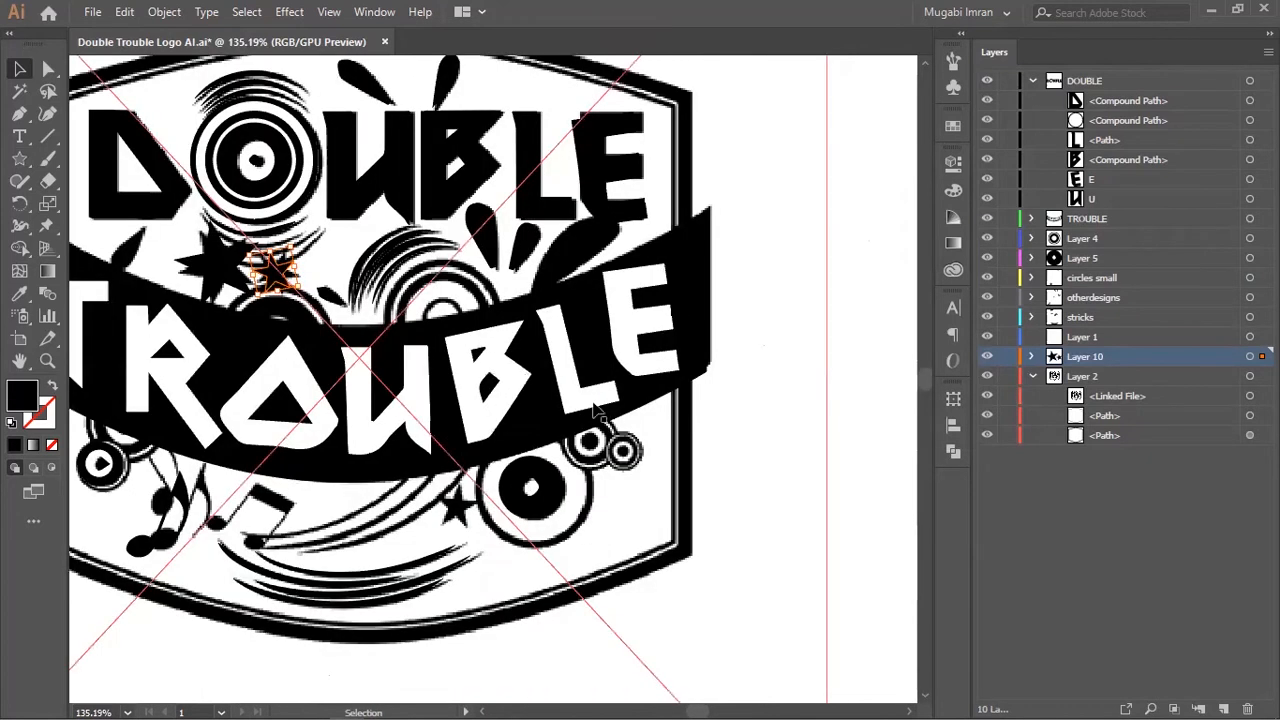
ctrl+drag(448, 404, 396, 398)
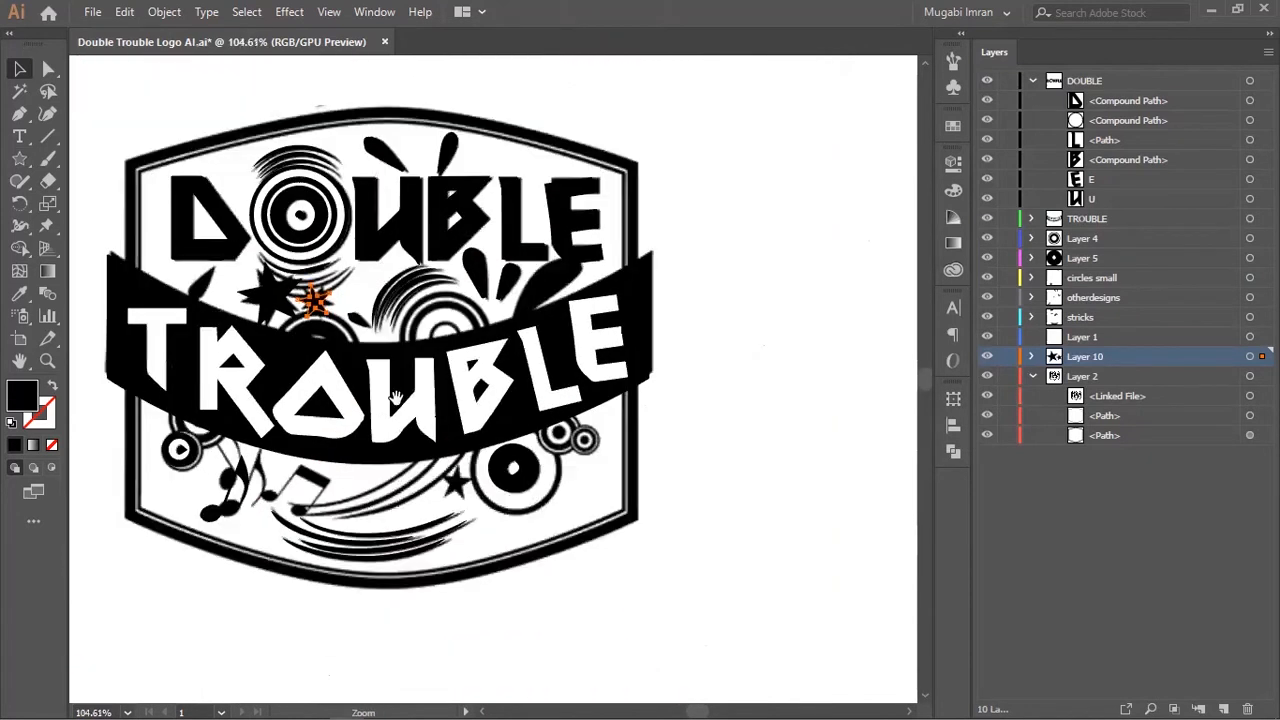
click(1177, 380)
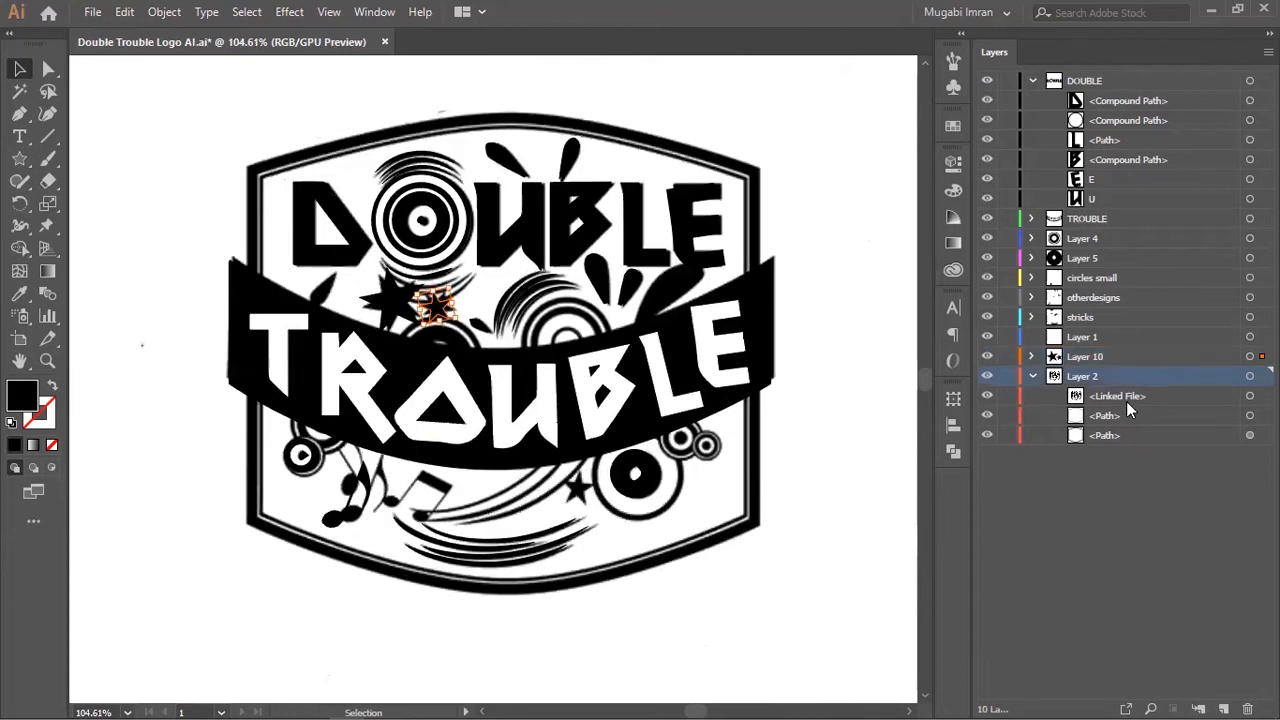
click(1171, 396)
drag(1171, 396, 1245, 703)
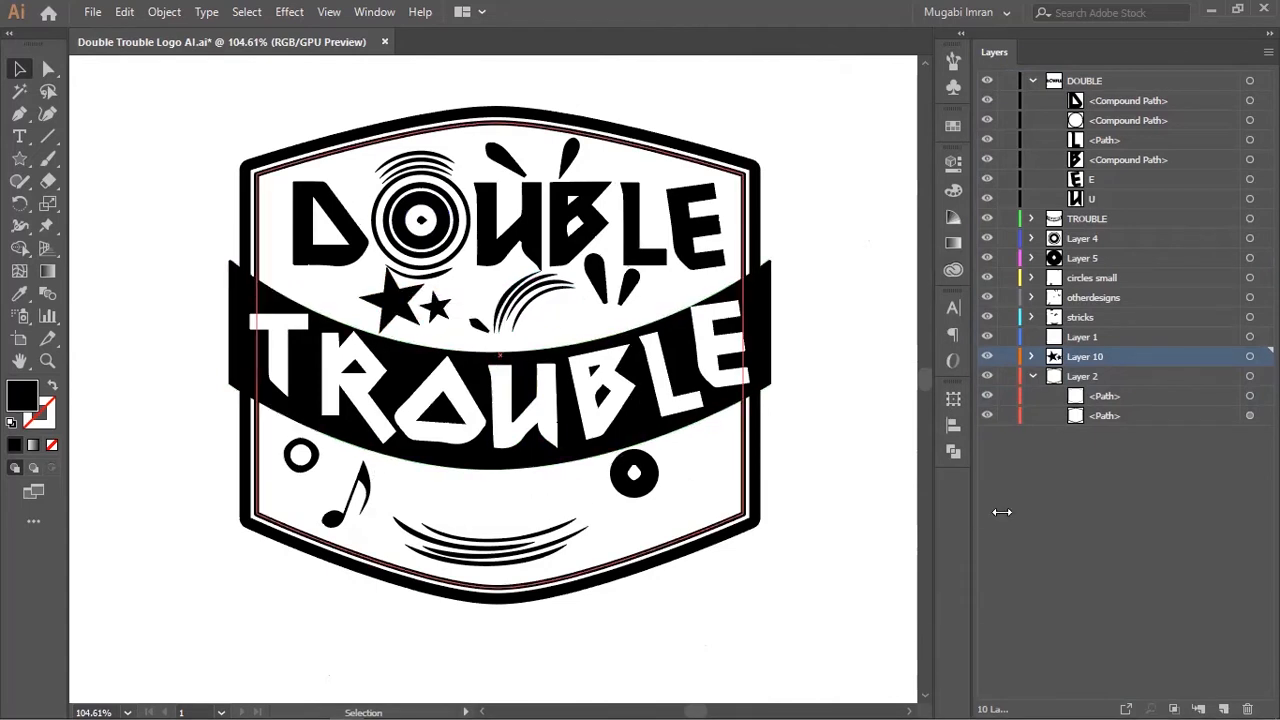
key(ctrl+z)
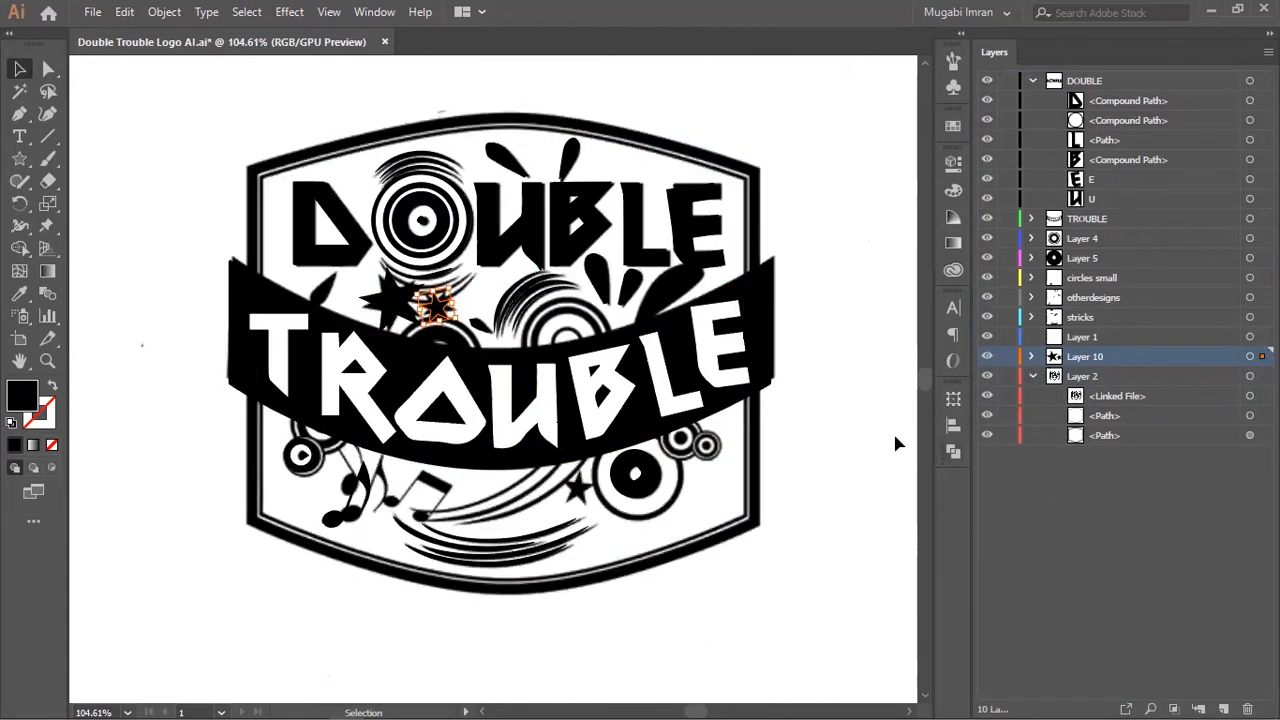
Duplicate Layer 4 with the concentric rings of the O and move the copy over the reference rings above the TROUBLE banner.
click(445, 220)
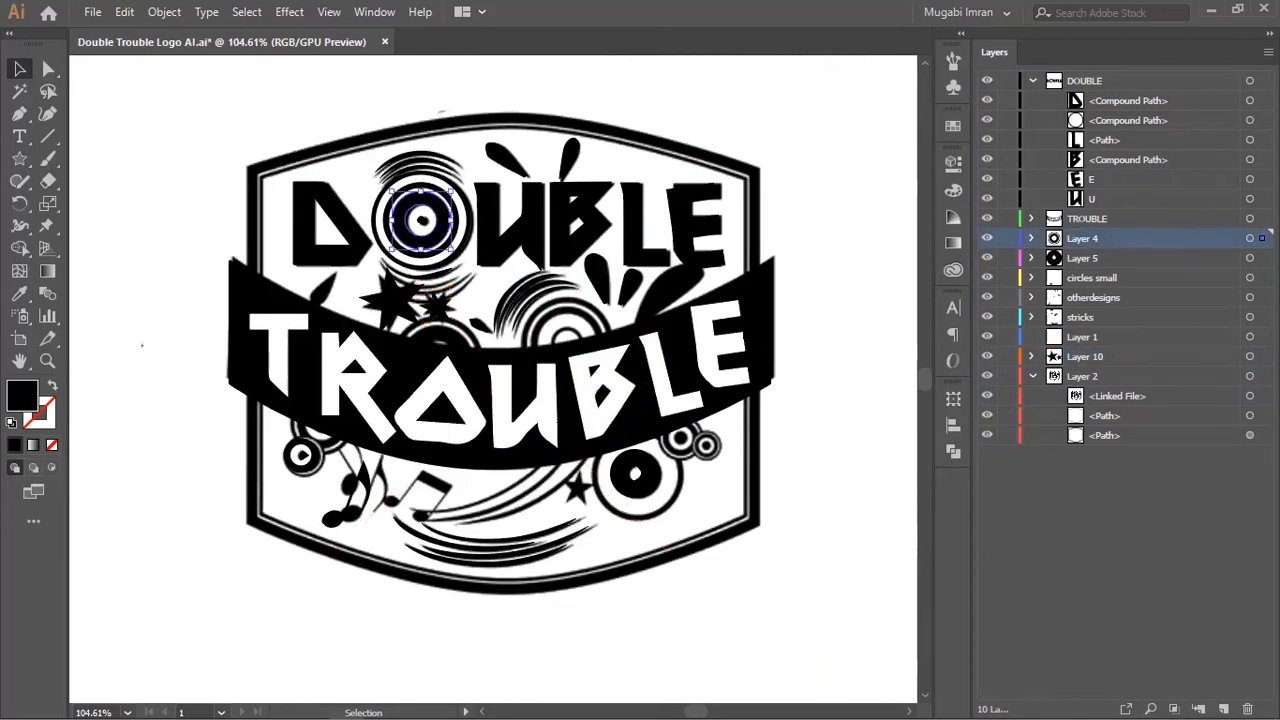
click(1249, 238)
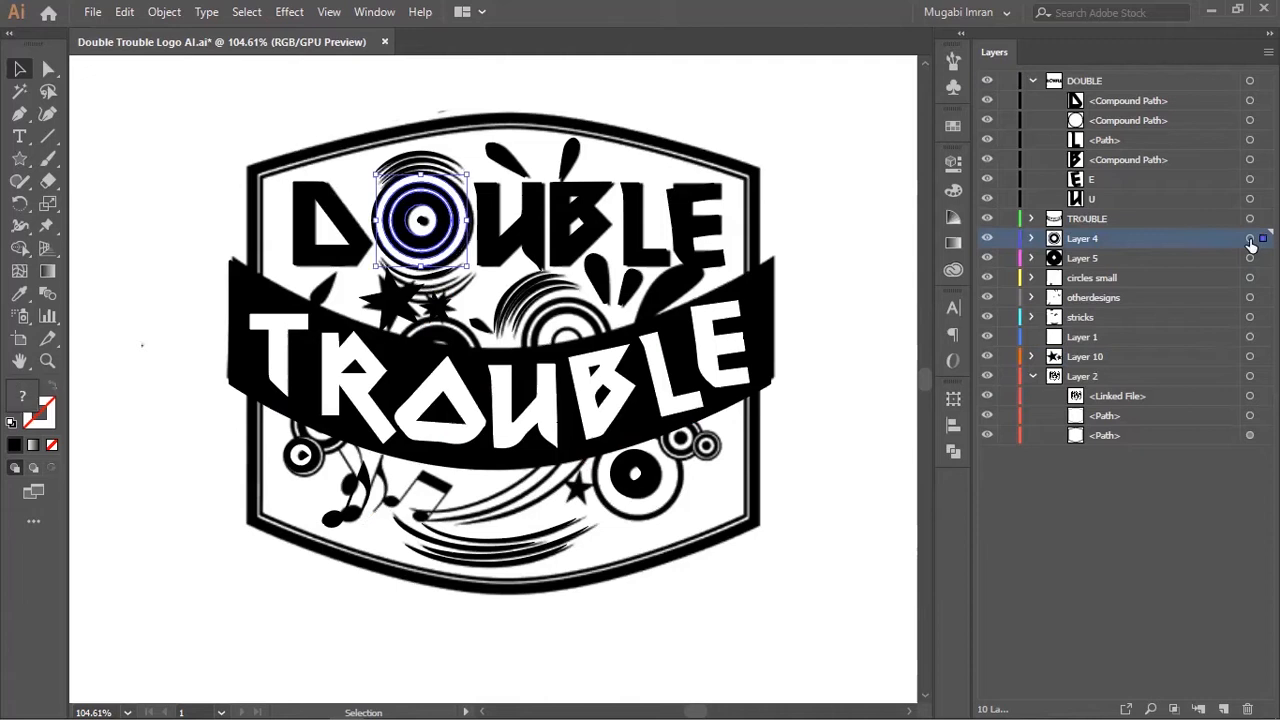
drag(1160, 238, 1153, 244)
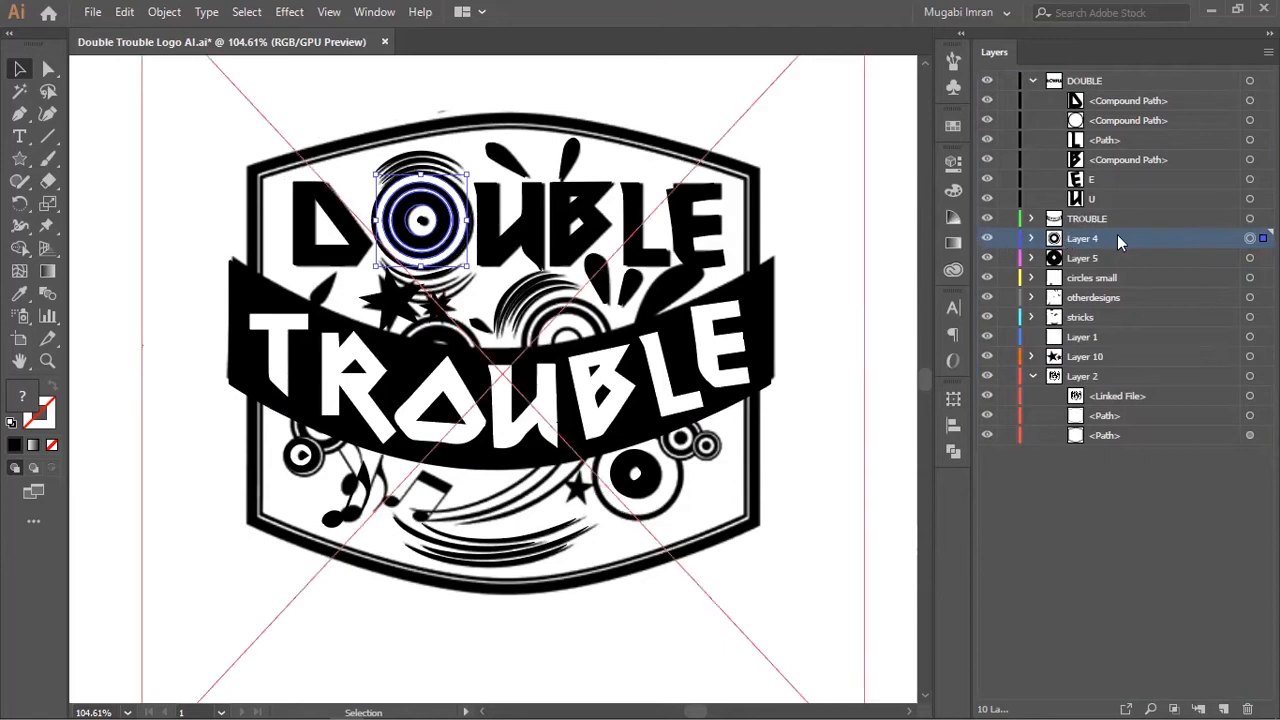
drag(1117, 236, 1190, 558)
drag(1224, 658, 1225, 706)
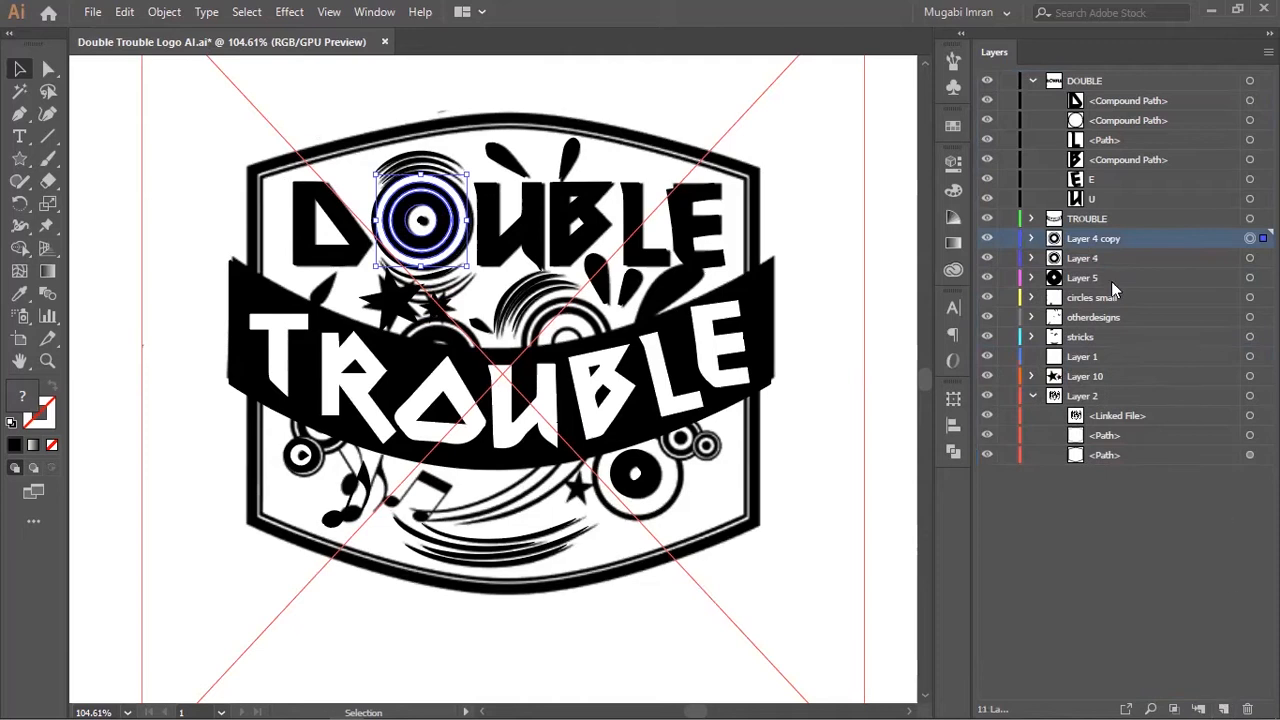
click(1083, 262)
click(1107, 239)
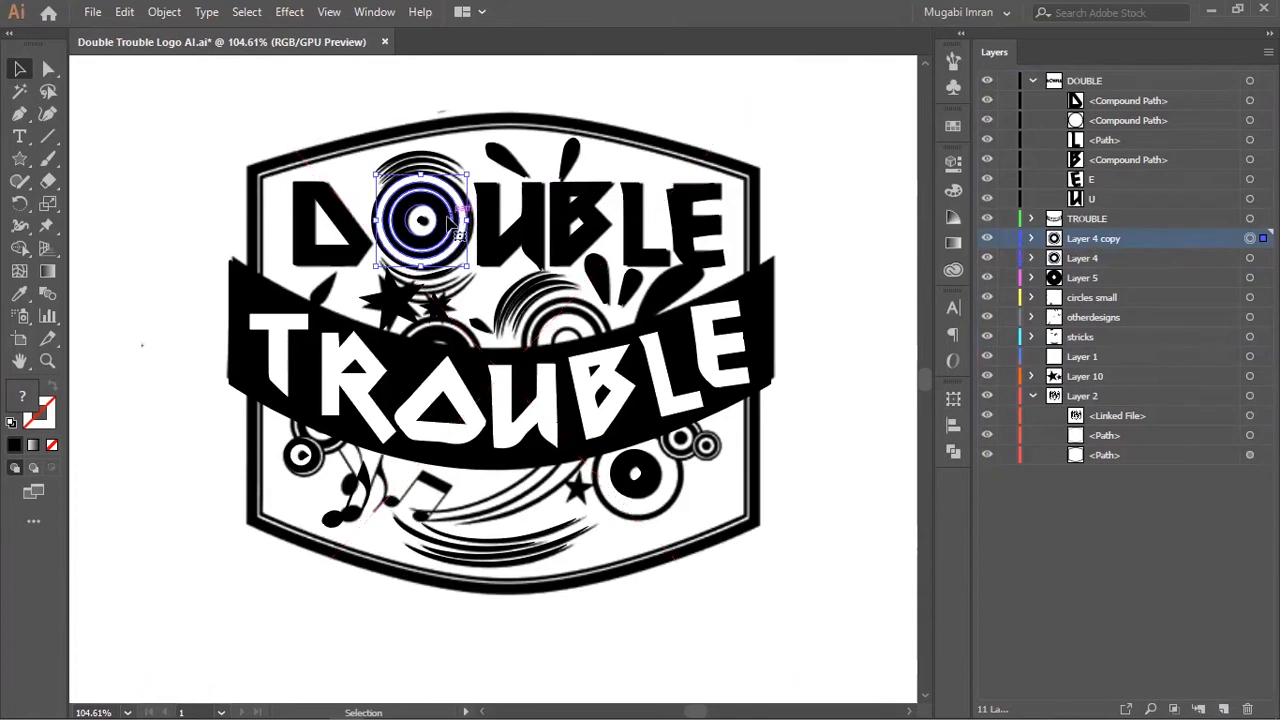
drag(445, 225, 595, 345)
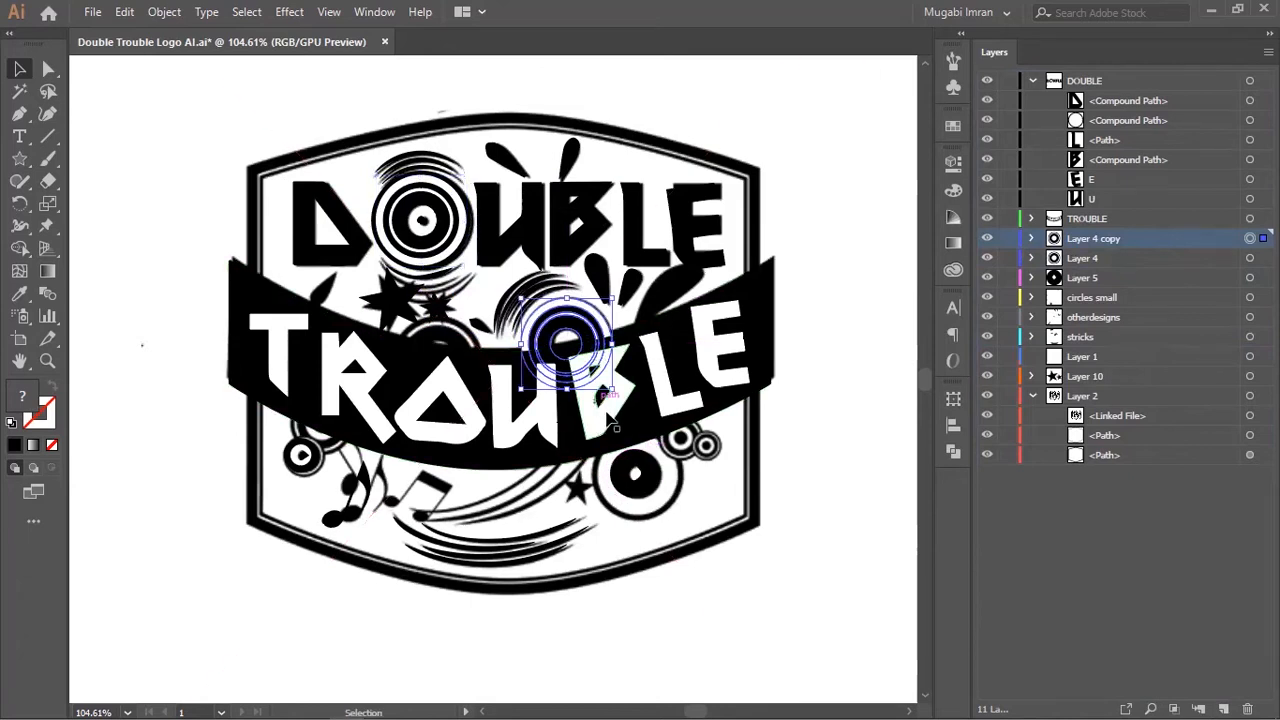
Duplicate the Layer 4 copy rings, shrink the new copy and place it over the small reference rings under TROUBLE's final letters.
drag(1141, 236, 1225, 703)
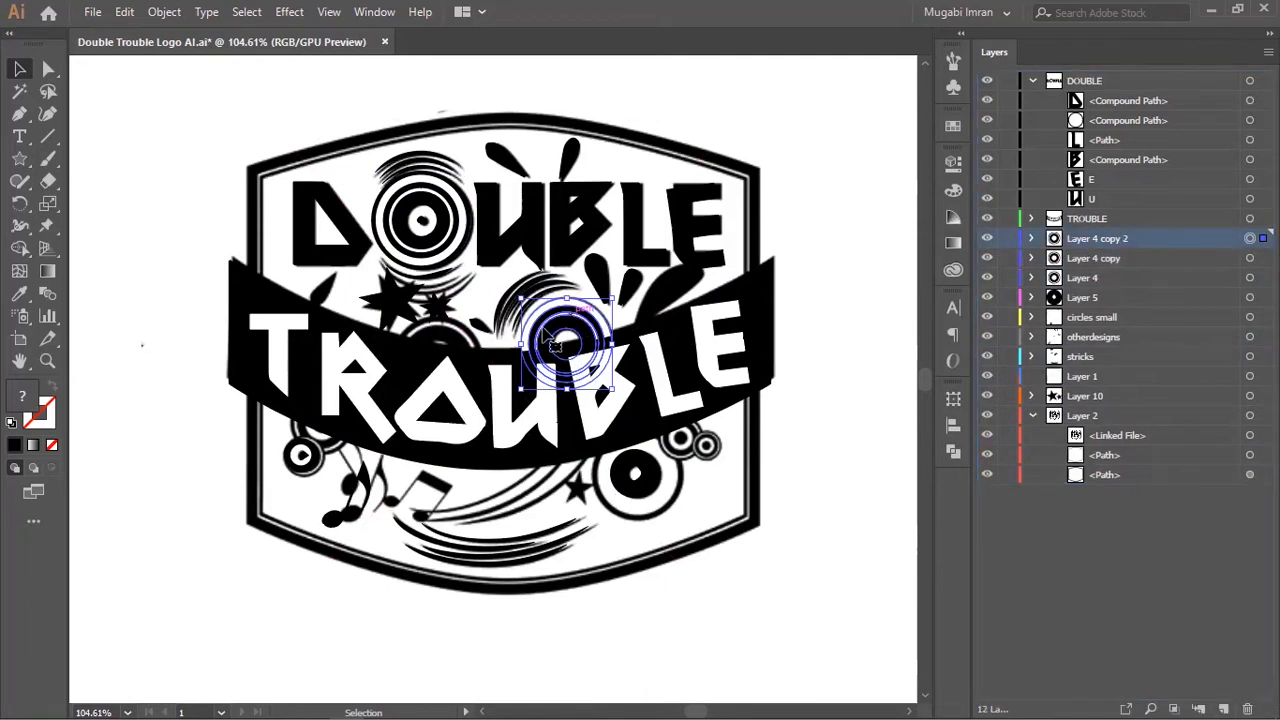
drag(565, 342, 694, 453)
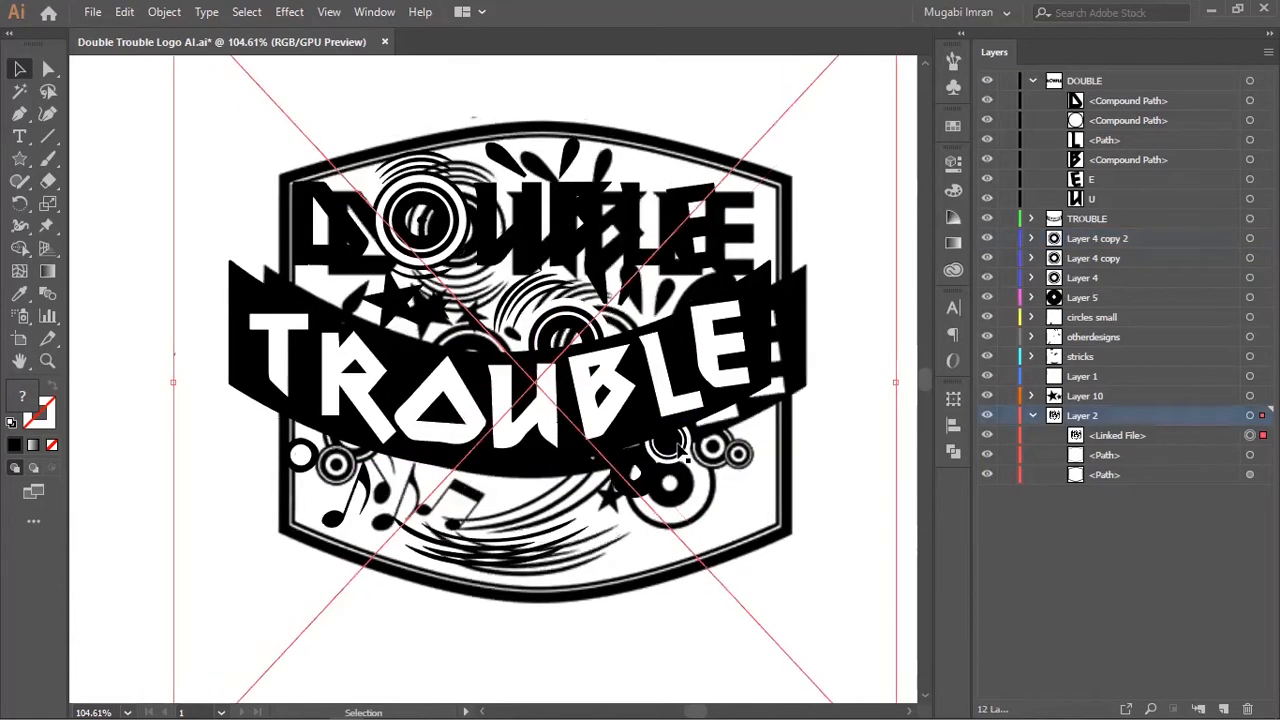
key(ctrl+z)
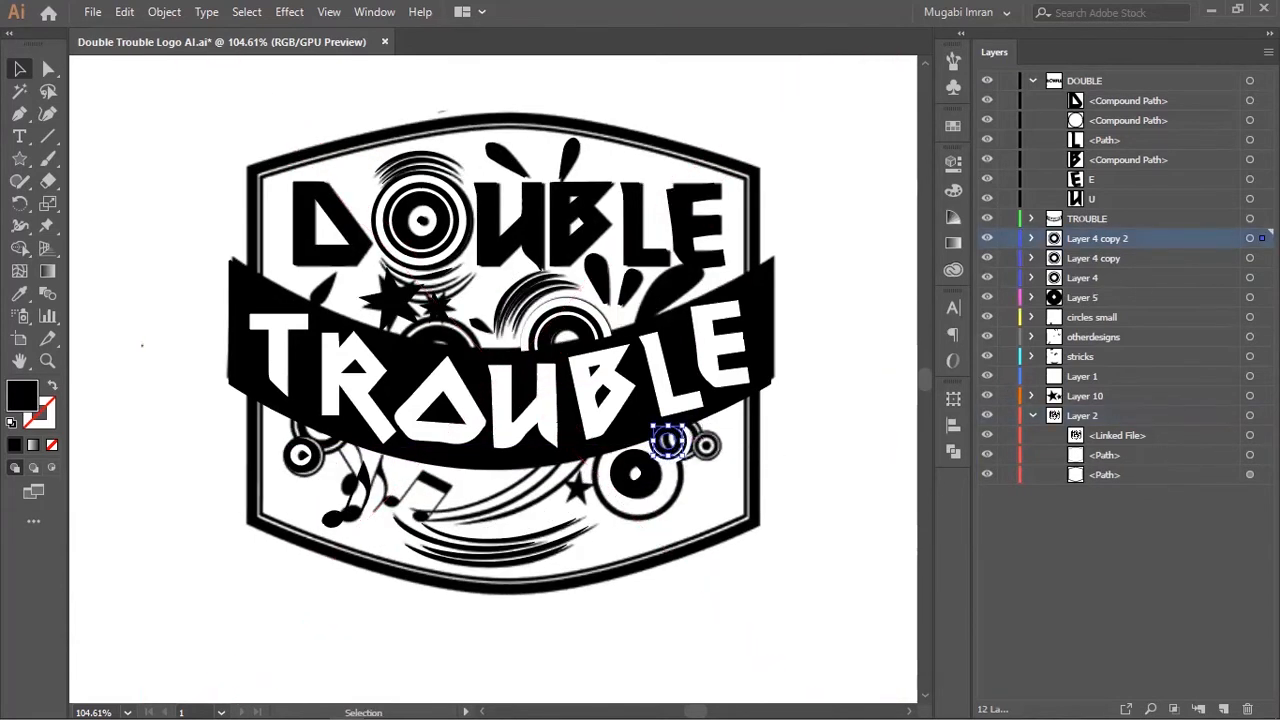
click(1250, 238)
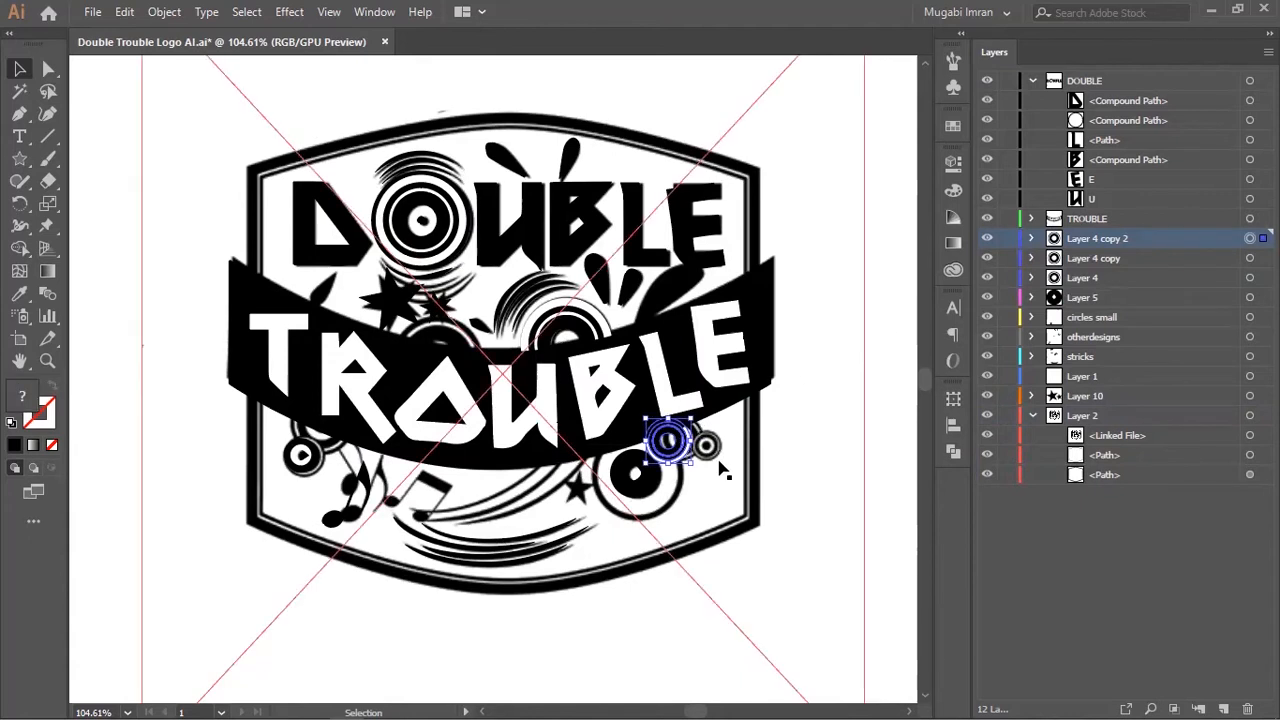
key(shift+Right)
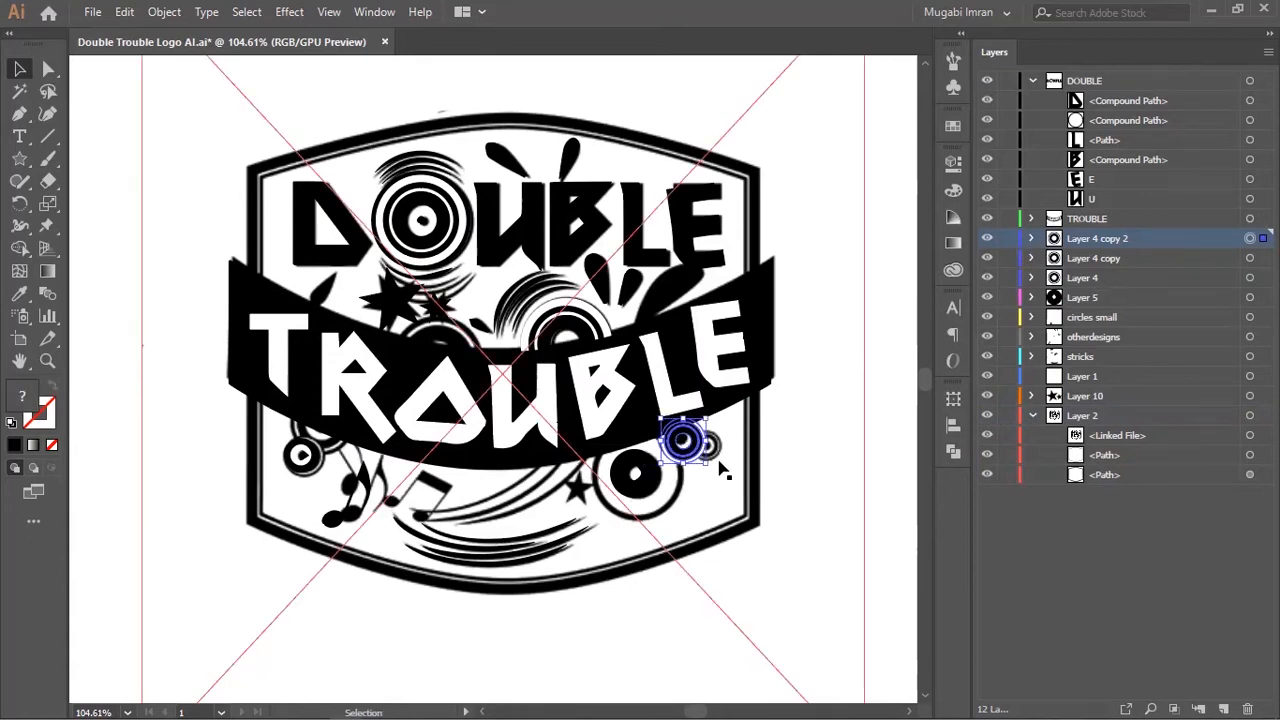
click(803, 258)
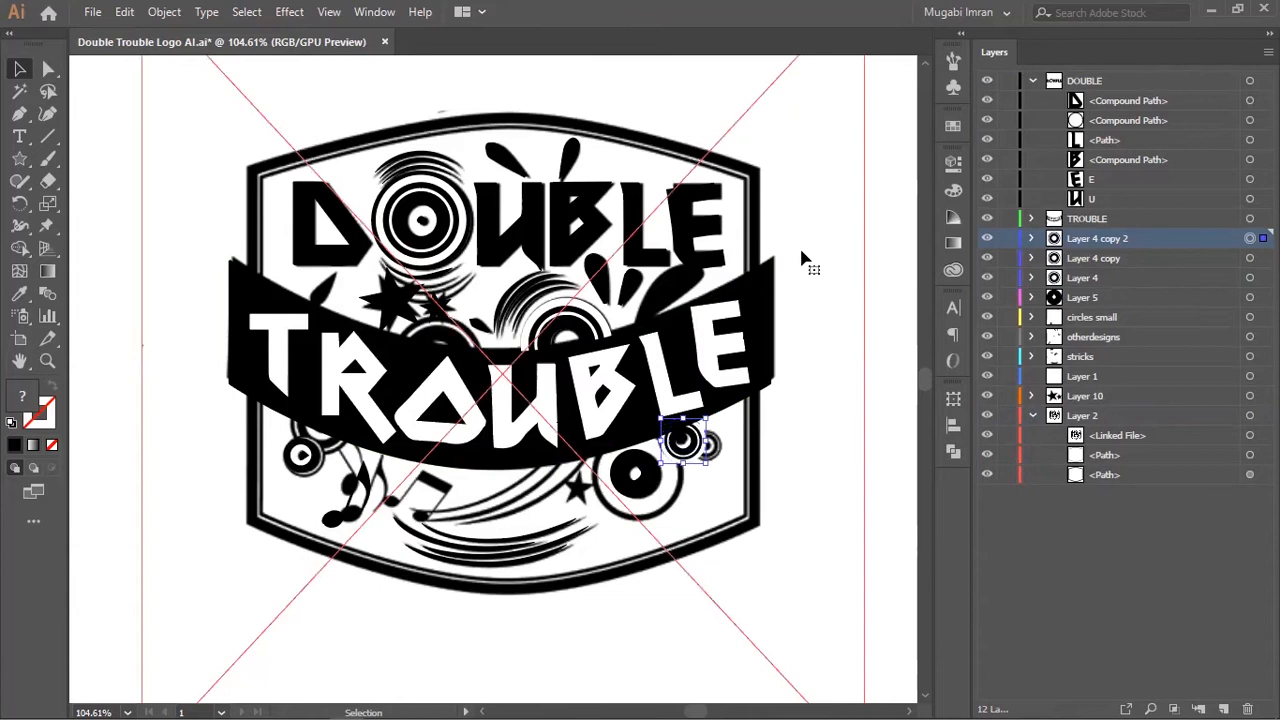
Toggle the visibility of Layer 2's linked reference image to compare it with the vector artwork, leaving the image hidden.
click(985, 435)
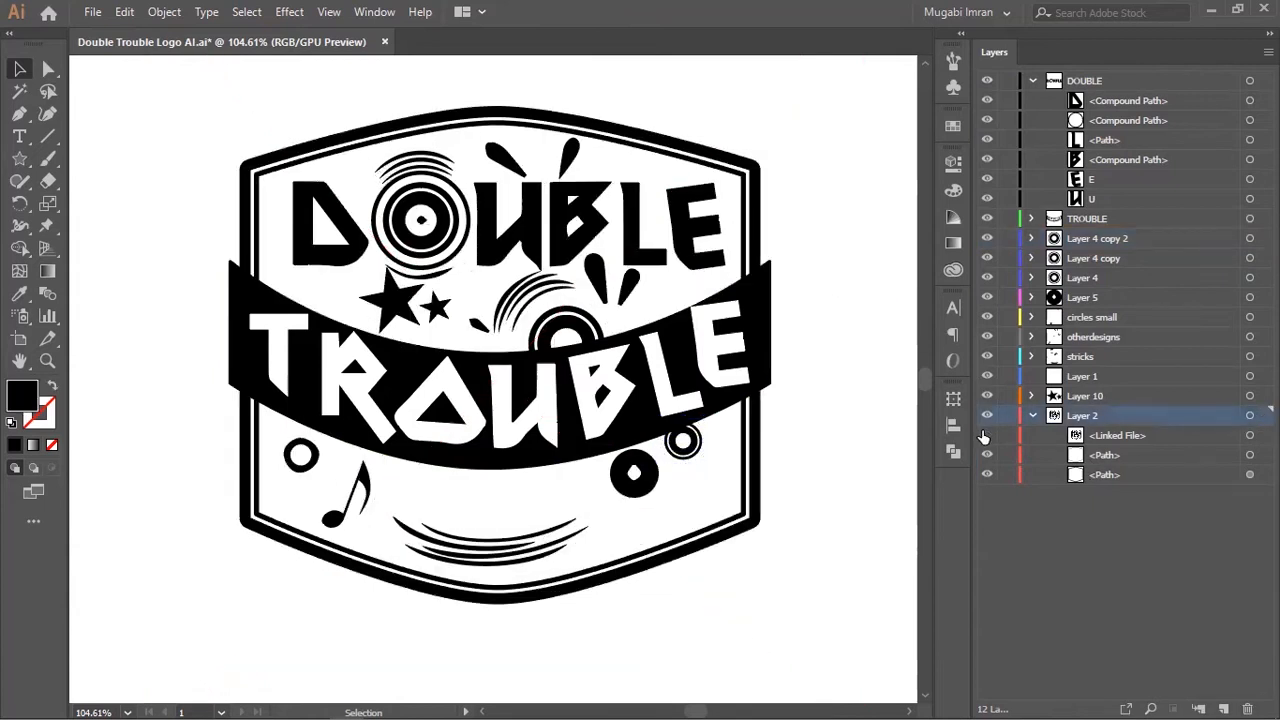
click(985, 435)
click(985, 435)
click(985, 435)
click(985, 435)
Duplicate the music note, rotate the copy to lean the opposite way and place it beside the original, tucked under the banner.
click(368, 488)
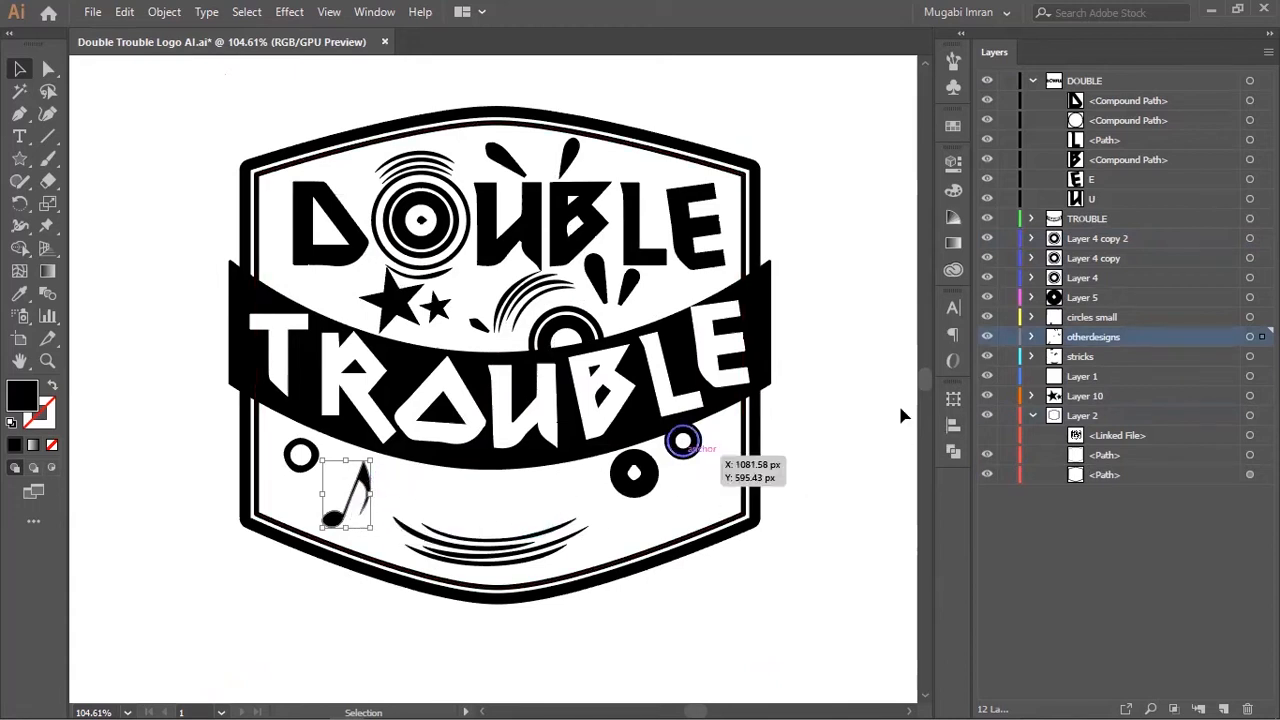
alt+drag(365, 480, 403, 505)
ctrl+drag(417, 552, 625, 405)
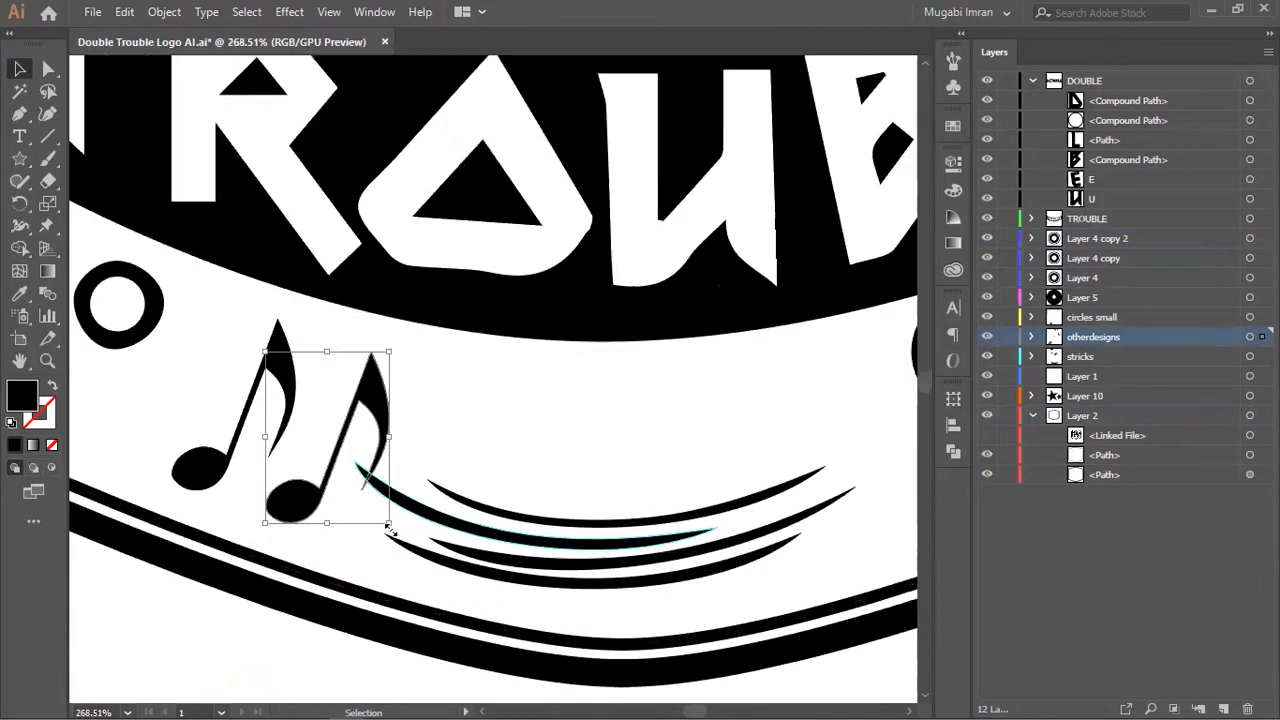
drag(388, 528, 435, 484)
drag(333, 397, 398, 340)
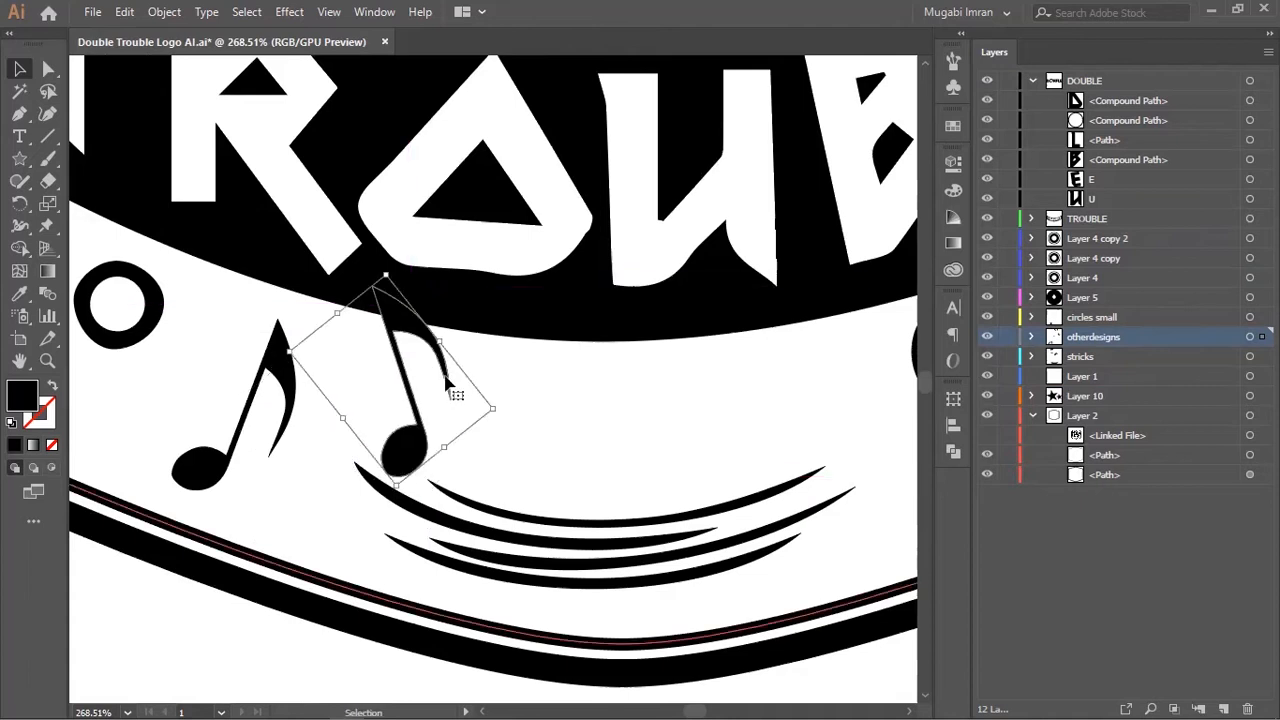
drag(528, 400, 325, 436)
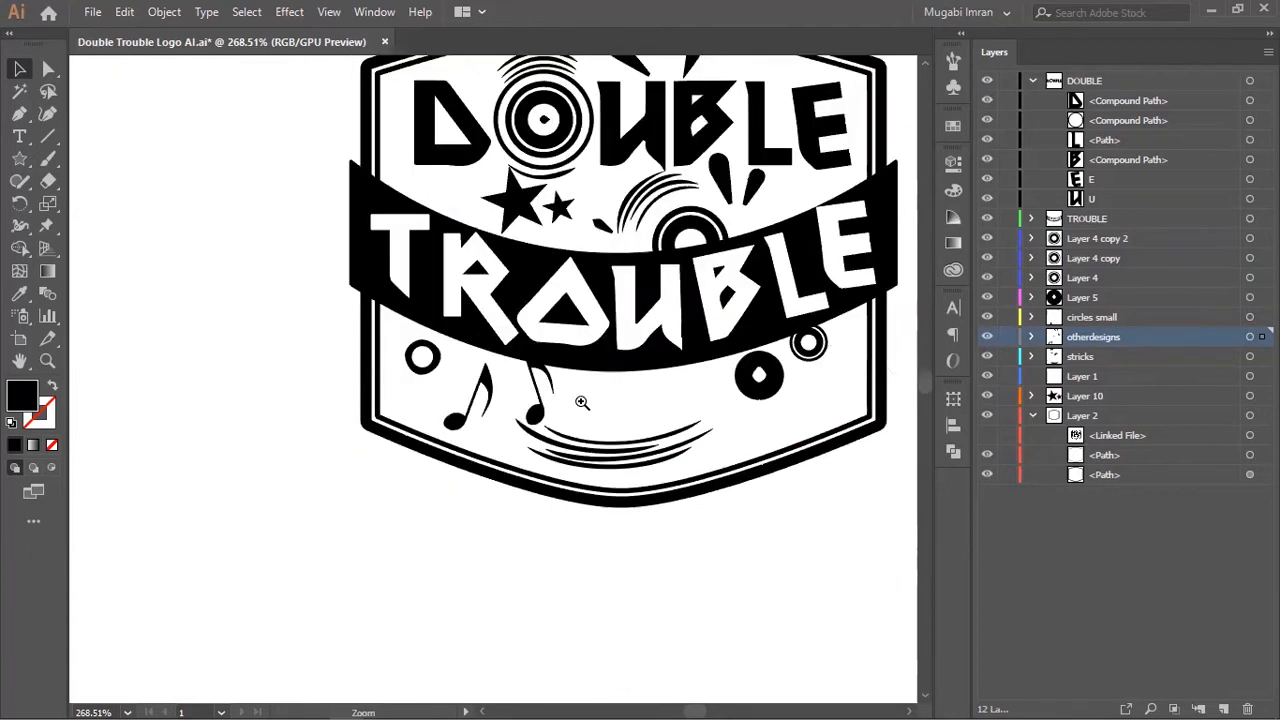
Copy the rotated music note, scale the copy down and place it between the small ring and the original note.
ctrl+drag(582, 401, 592, 400)
alt+drag(425, 452, 251, 384)
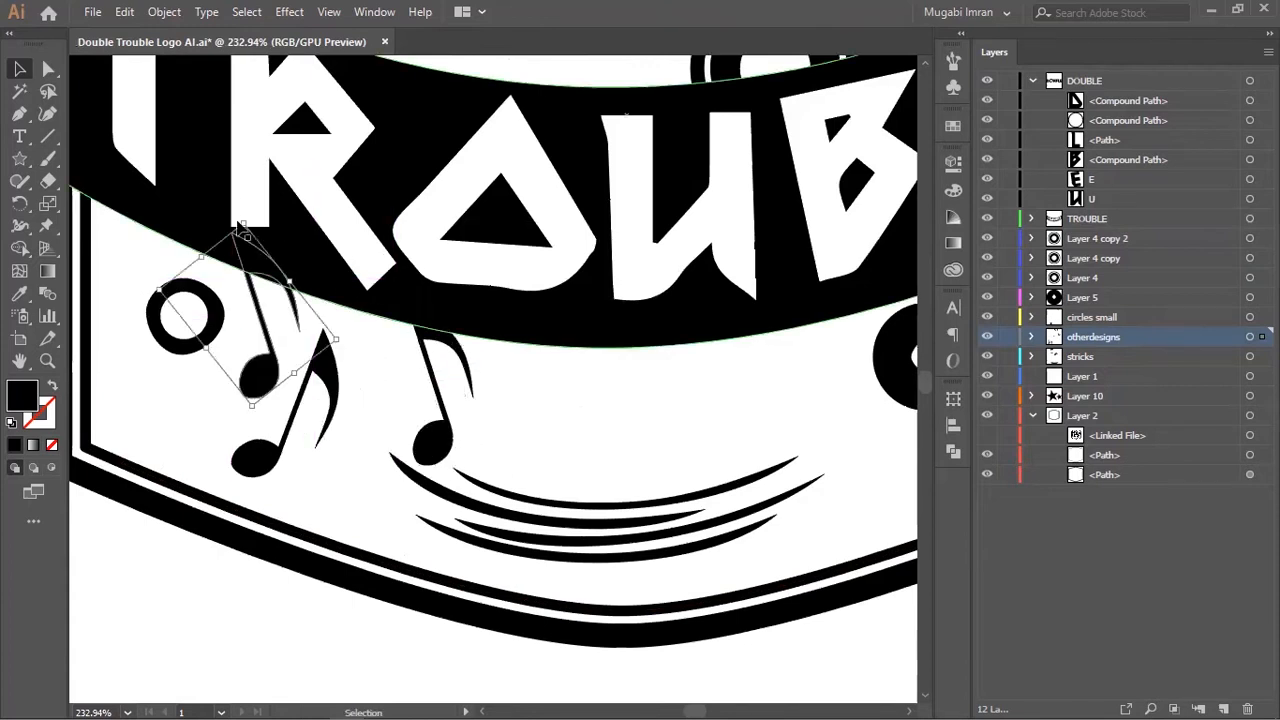
drag(240, 226, 250, 316)
drag(266, 382, 267, 345)
key(ctrl+space)
ctrl+drag(725, 437, 531, 476)
ctrl+alt+click(531, 476)
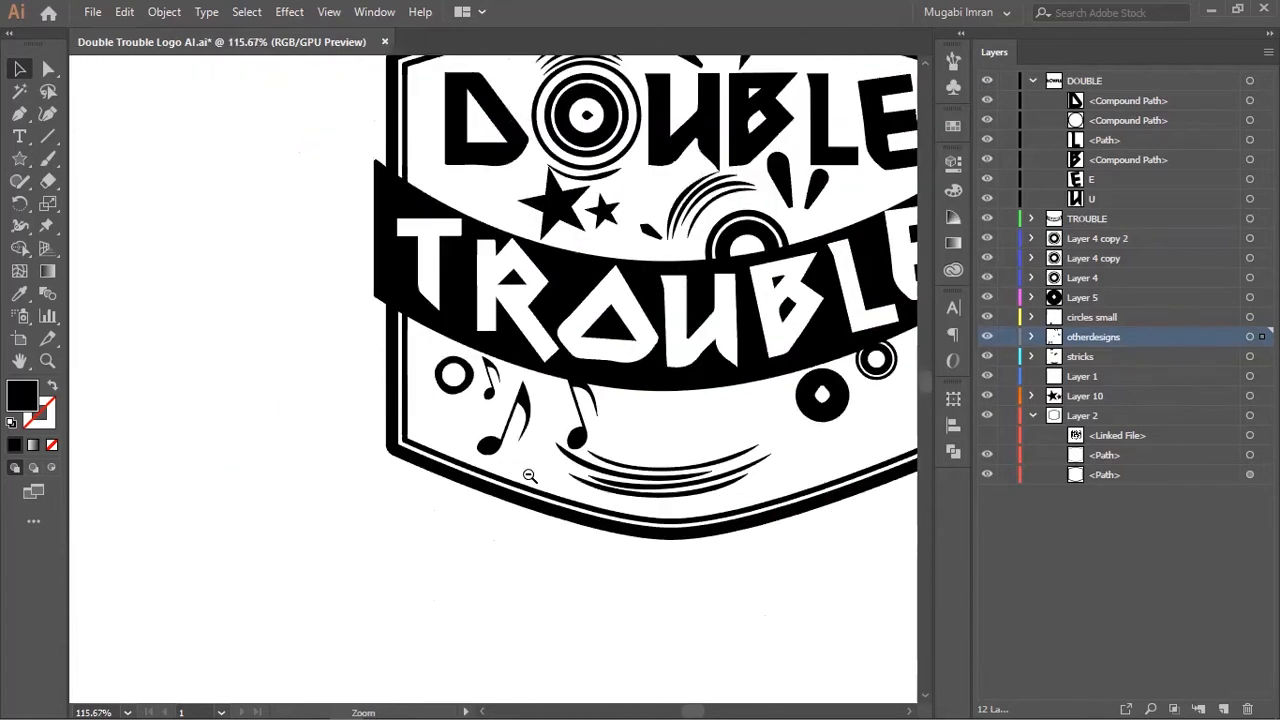
drag(499, 405, 553, 401)
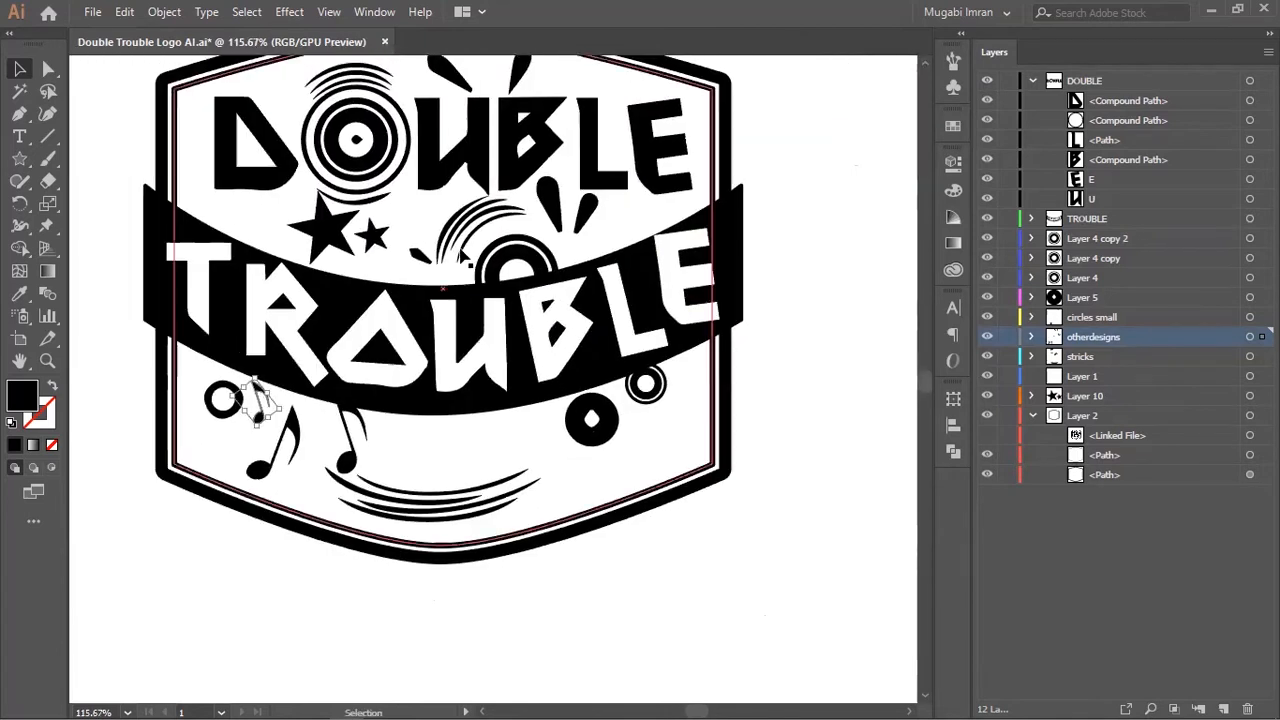
Duplicate Layer 4 with the concentric rings and move the copy under the middle of the banner, above the curved strokes.
click(386, 166)
drag(1196, 323, 1223, 707)
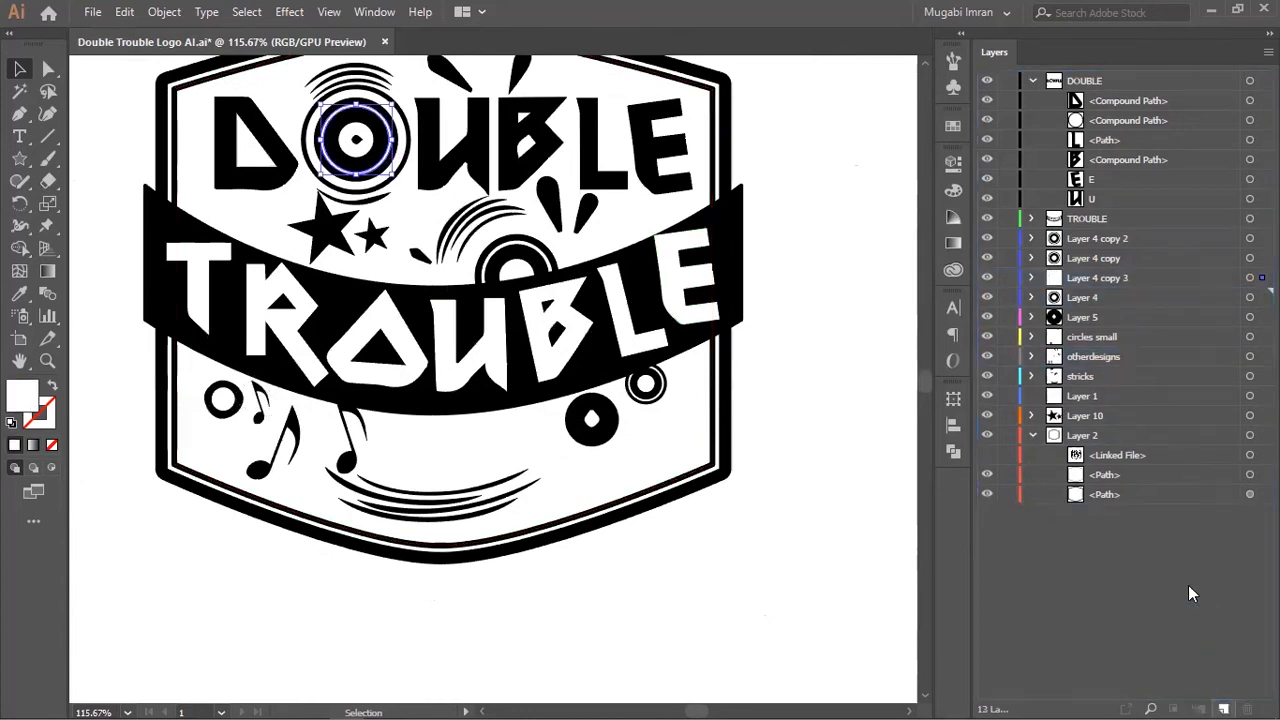
click(1250, 277)
drag(400, 130, 478, 432)
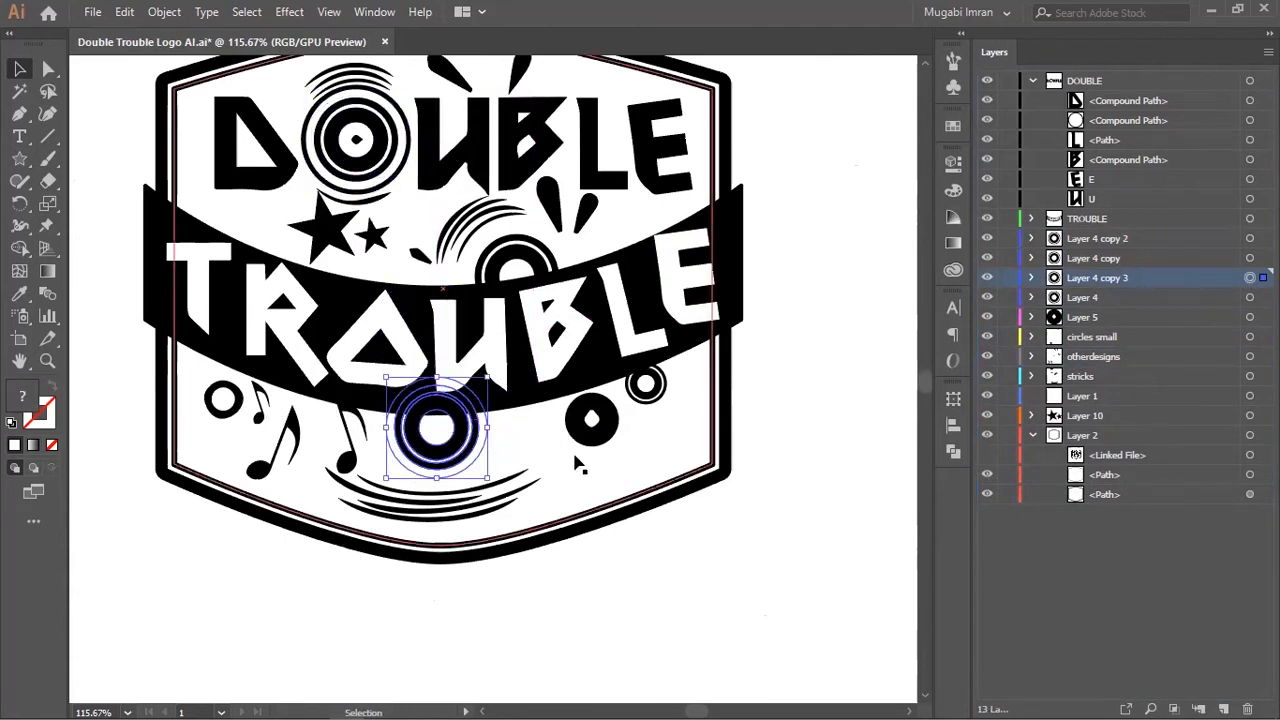
click(773, 406)
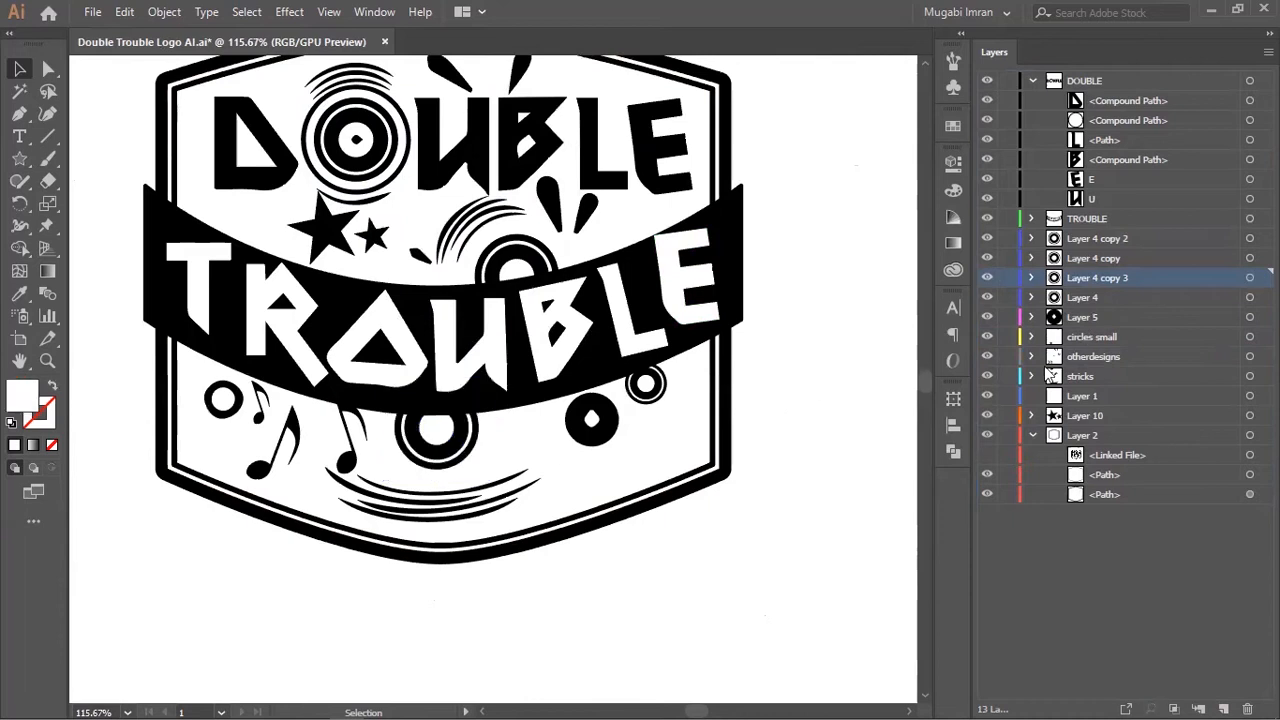
Collapse the Layer 2 and DOUBLE layers, and select the banner and its TROUBLE layer.
click(1034, 434)
click(733, 212)
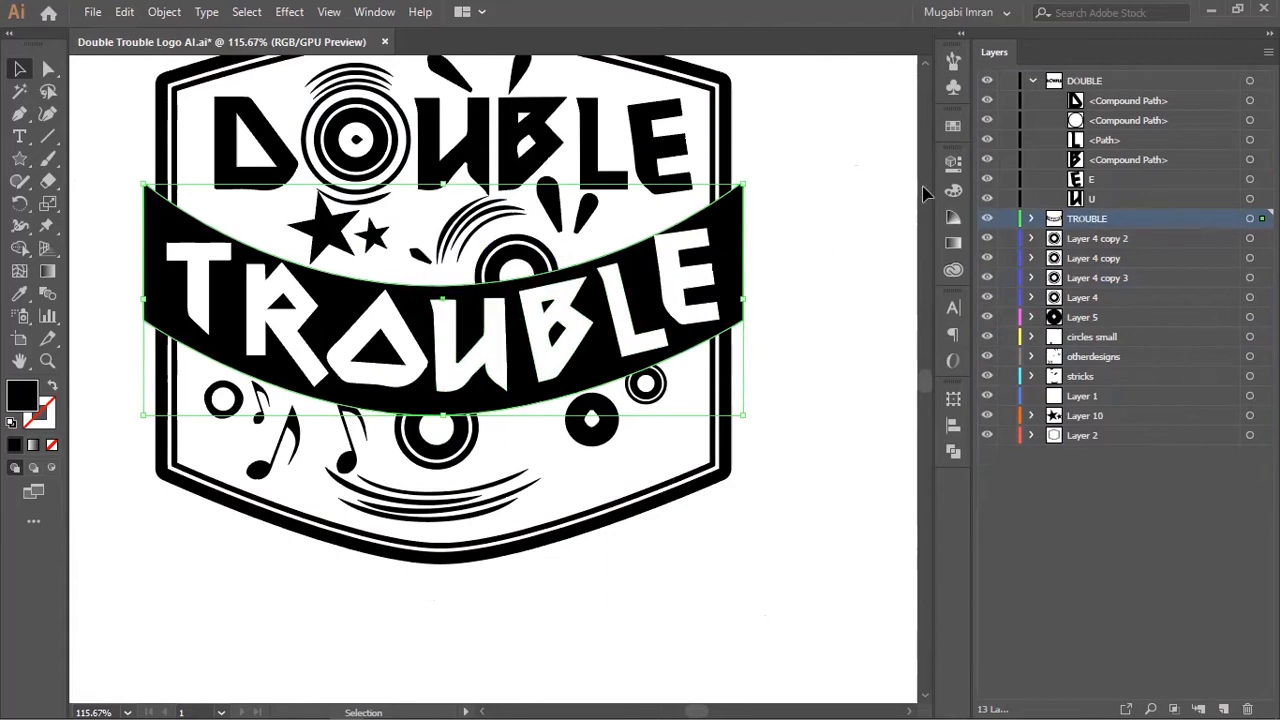
click(1030, 81)
click(1092, 86)
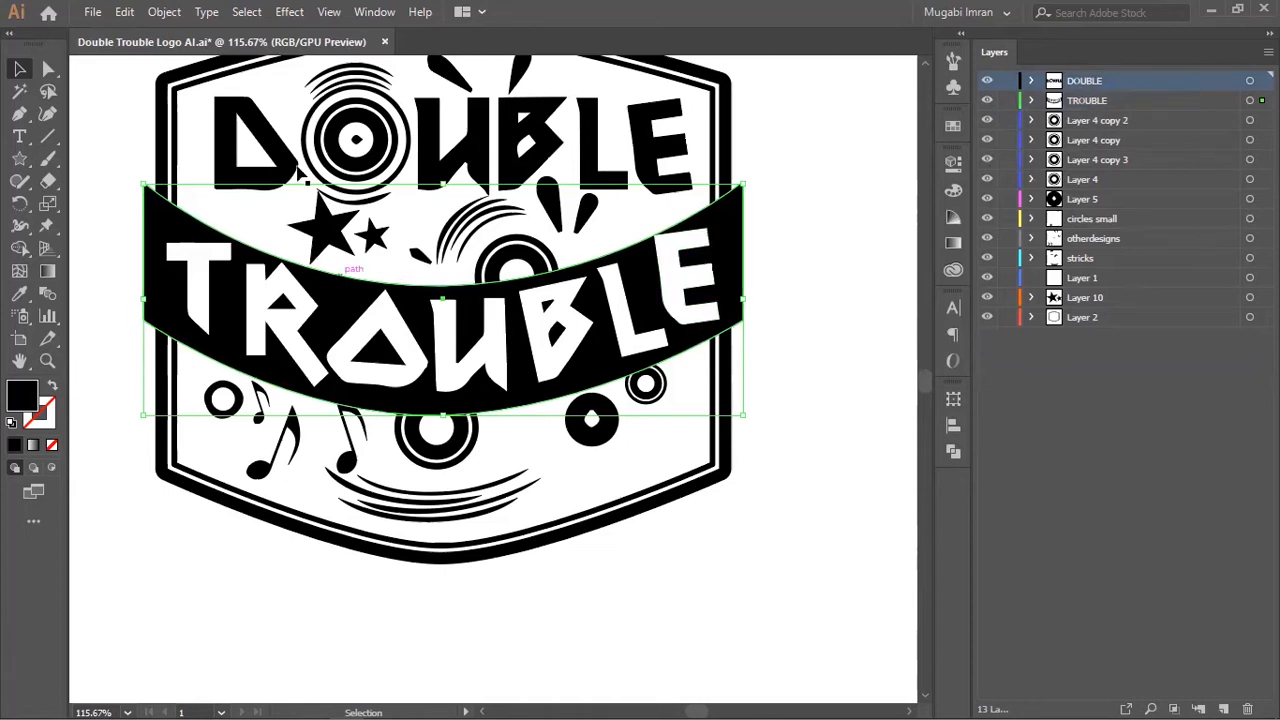
click(1120, 102)
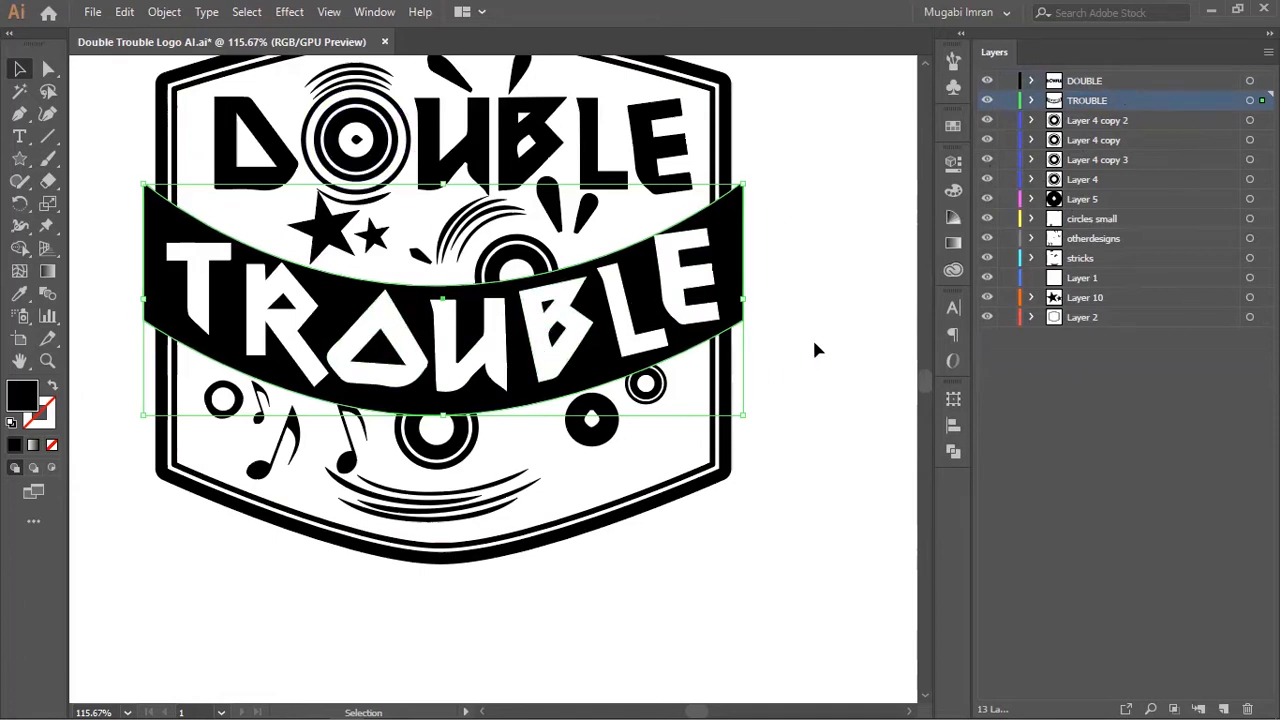
ctrl+drag(537, 369, 452, 386)
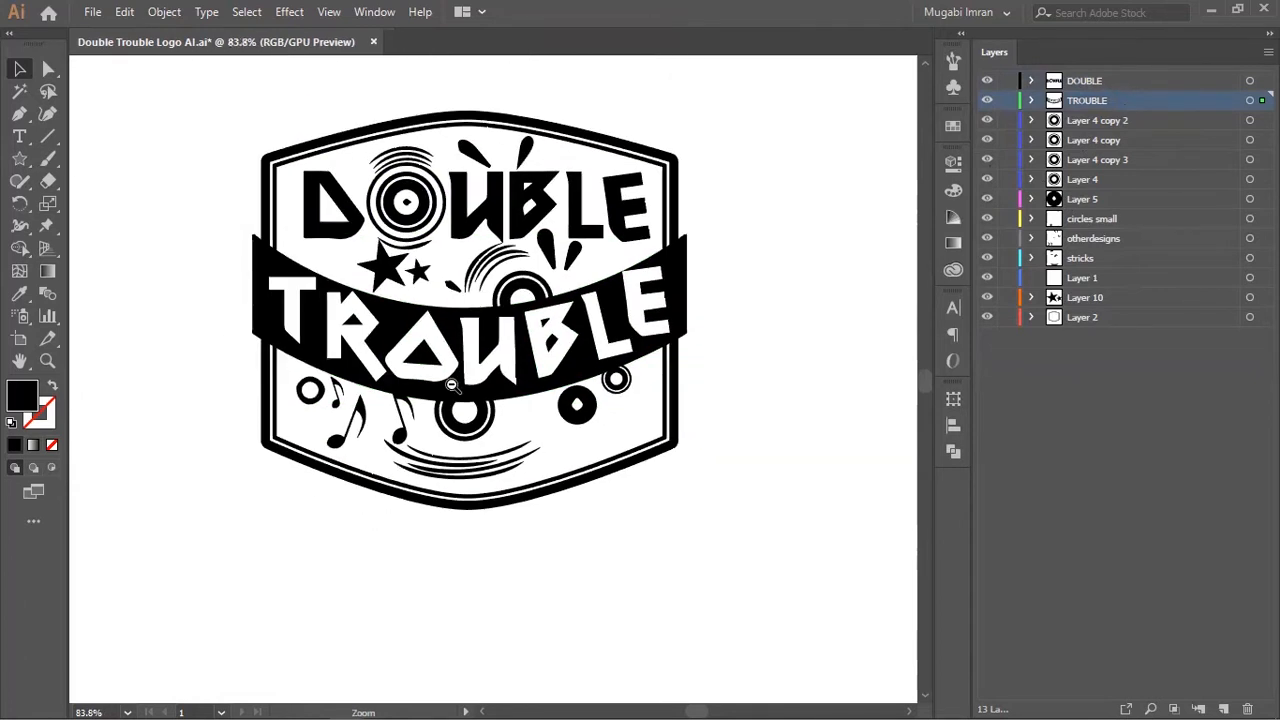
Move Layer 2 with the frame above the DOUBLE layer, and return it to the bottom of the layer stack.
click(582, 168)
drag(1096, 317, 1118, 76)
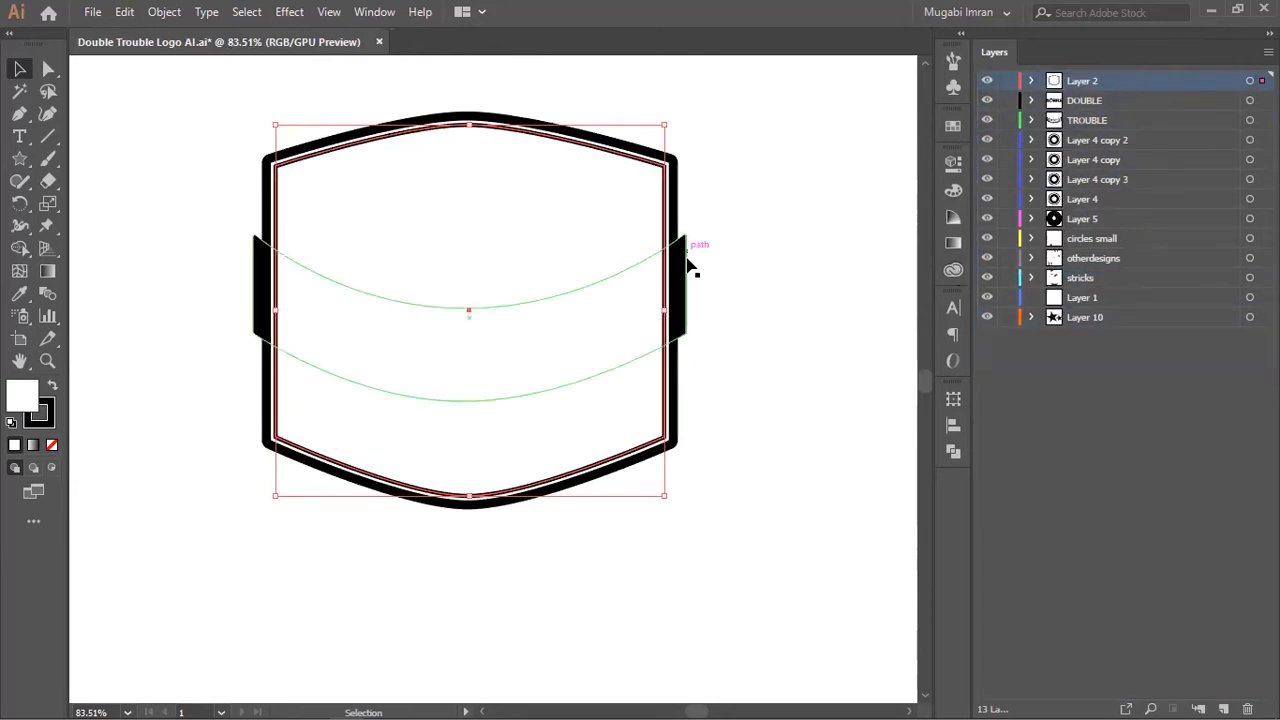
drag(1096, 84, 1104, 364)
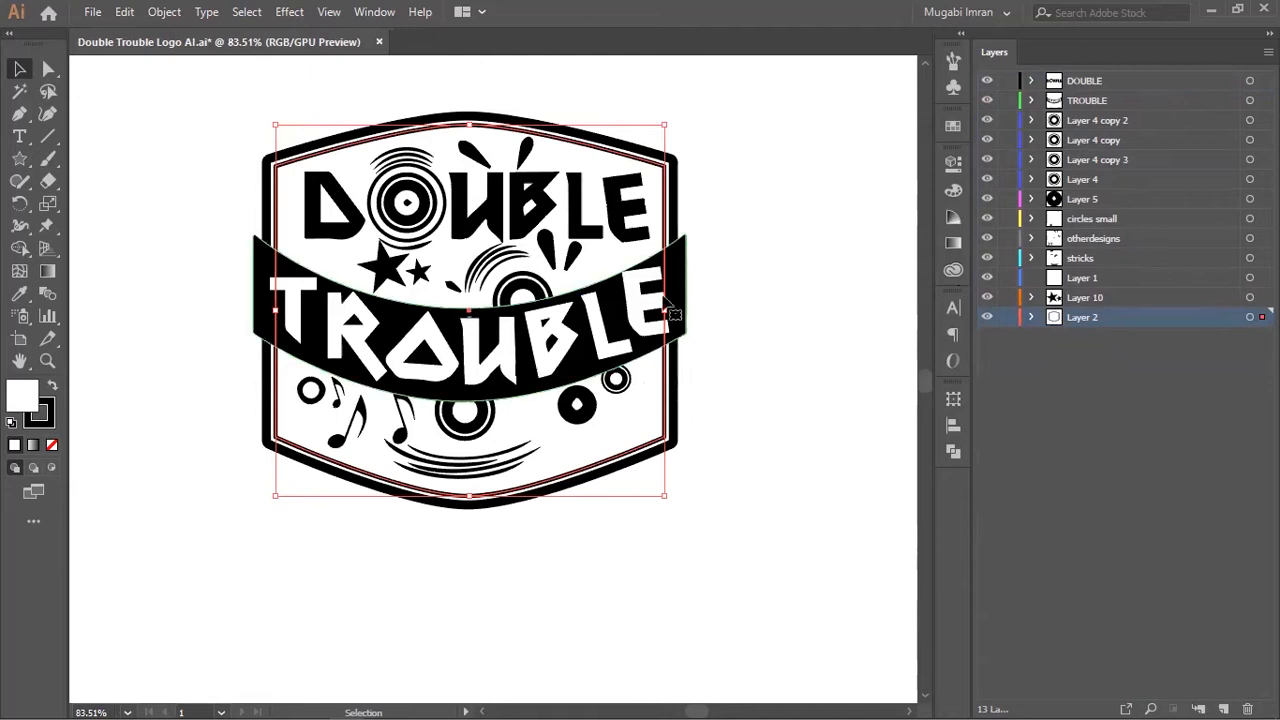
click(82, 458)
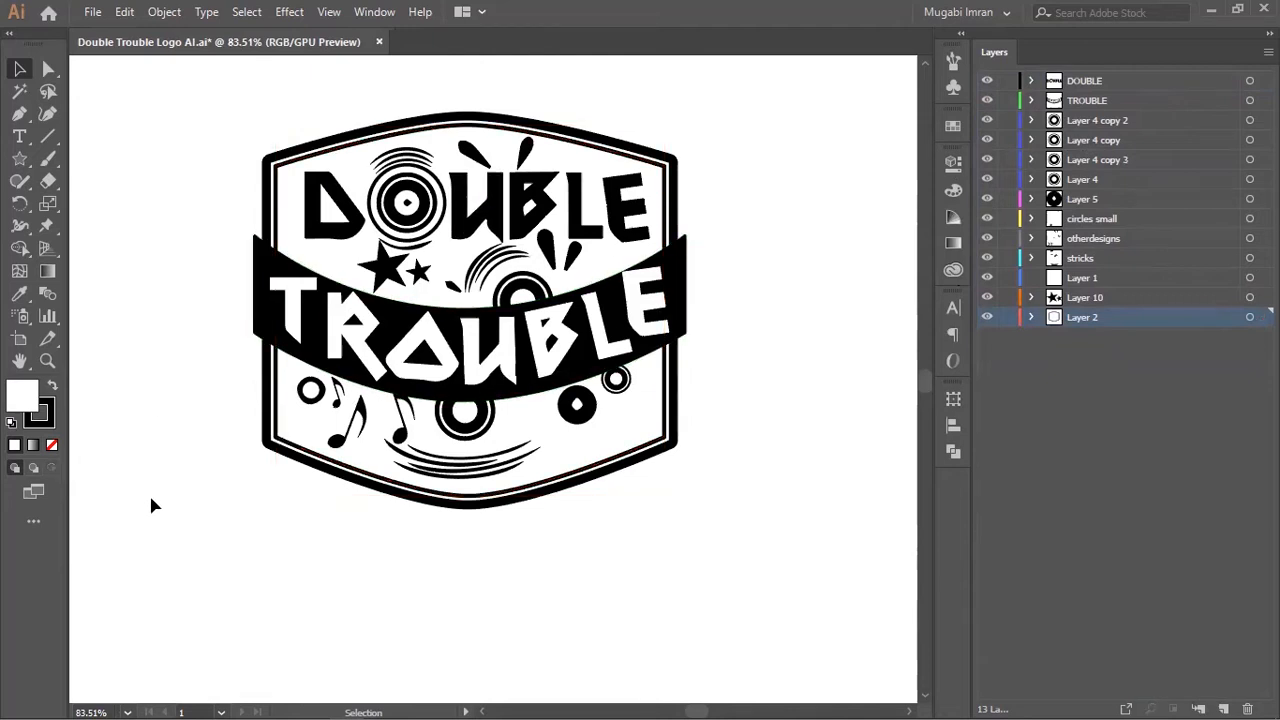
Delete the hidden linked reference image from Layer 2 and save the document.
click(1032, 317)
drag(1095, 343, 1224, 707)
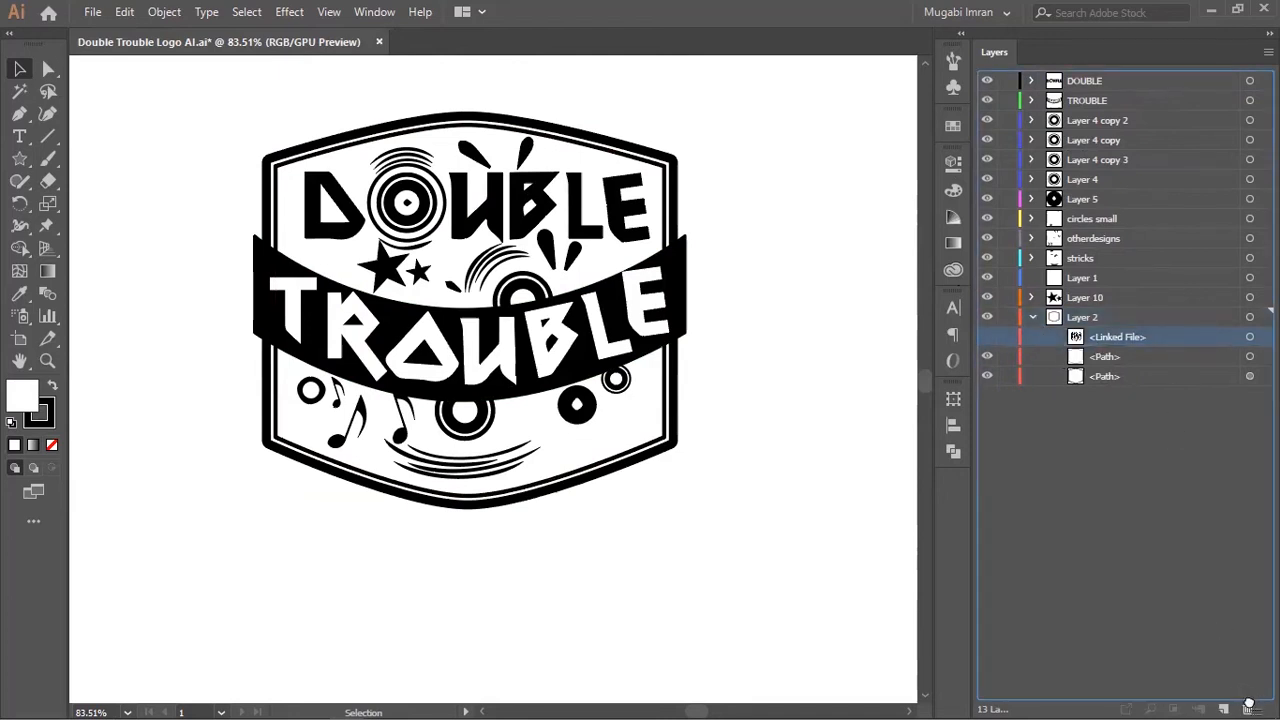
click(1033, 317)
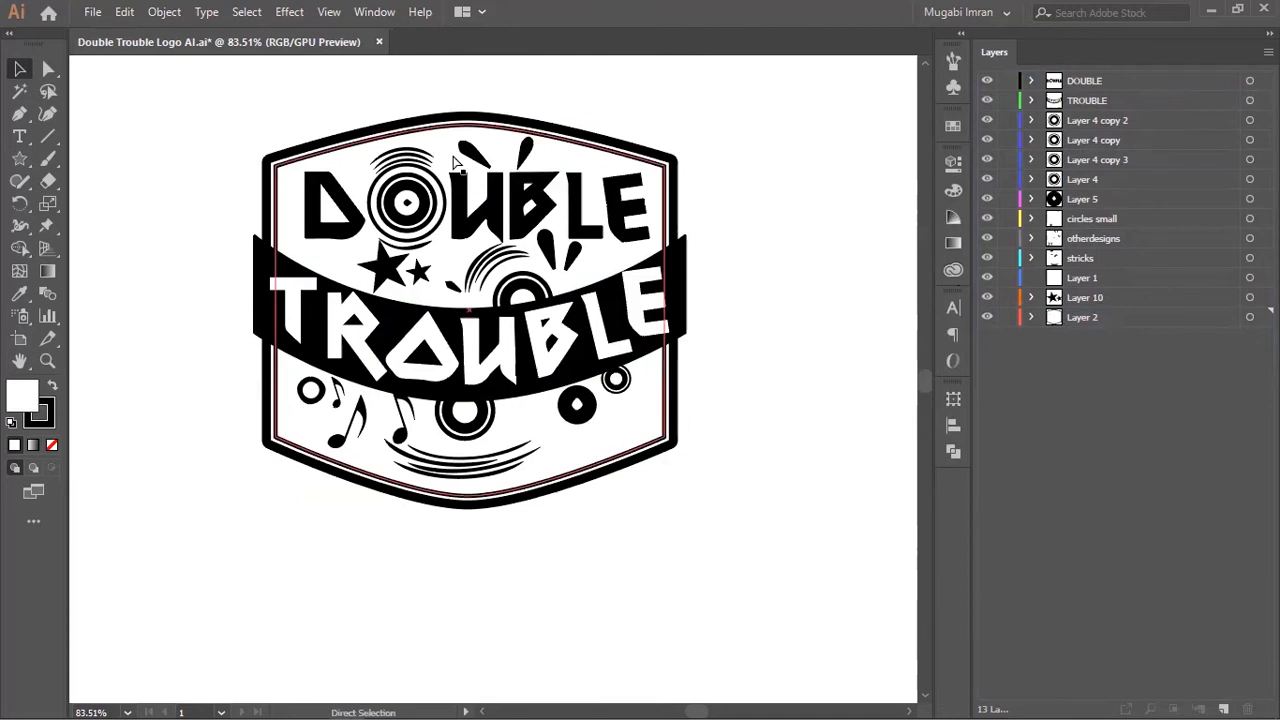
key(ctrl+s)
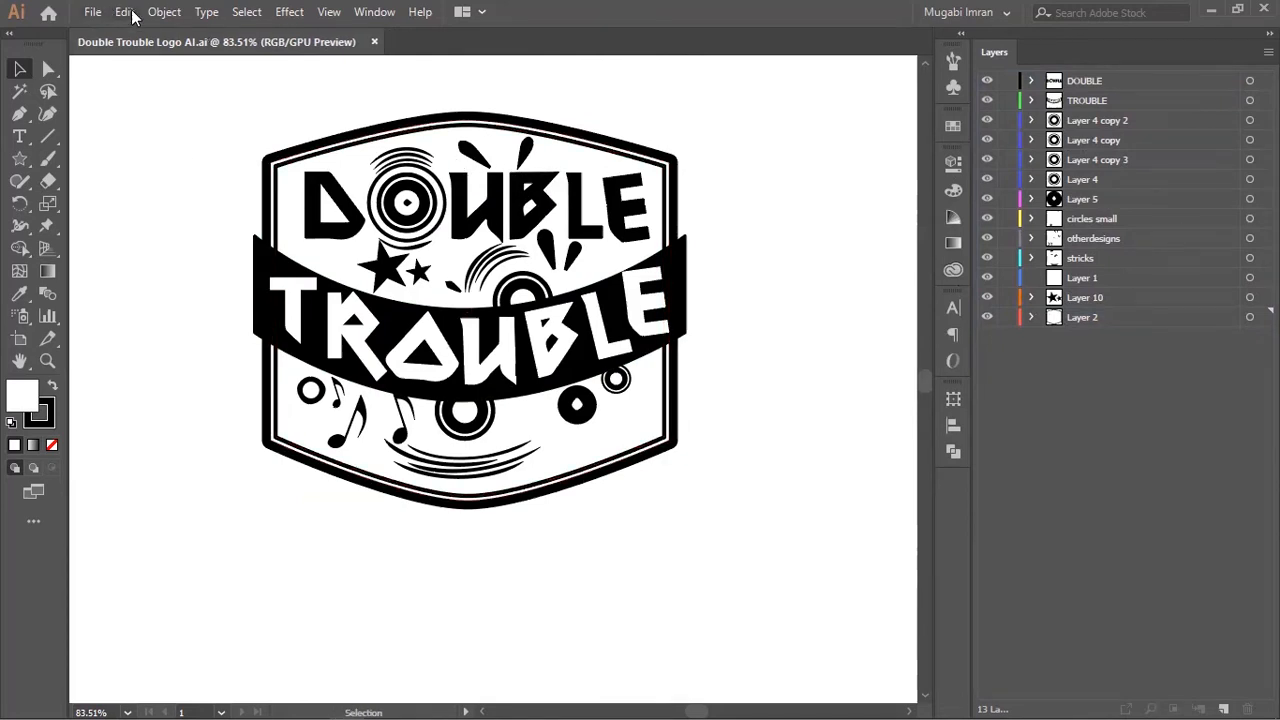
Save the logo in the BLENDER CLASSES folder as Double Trouble Logo AI in SVG format, proceeding to the SVG options.
click(91, 11)
click(151, 181)
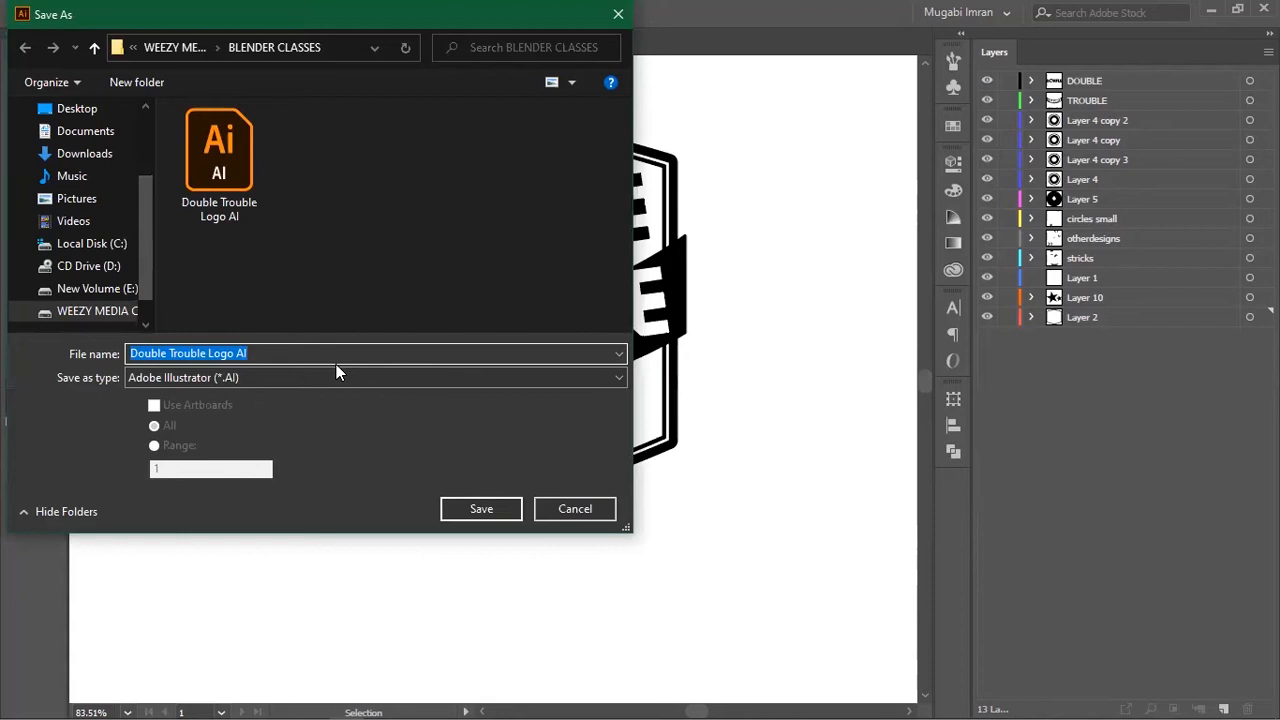
click(259, 377)
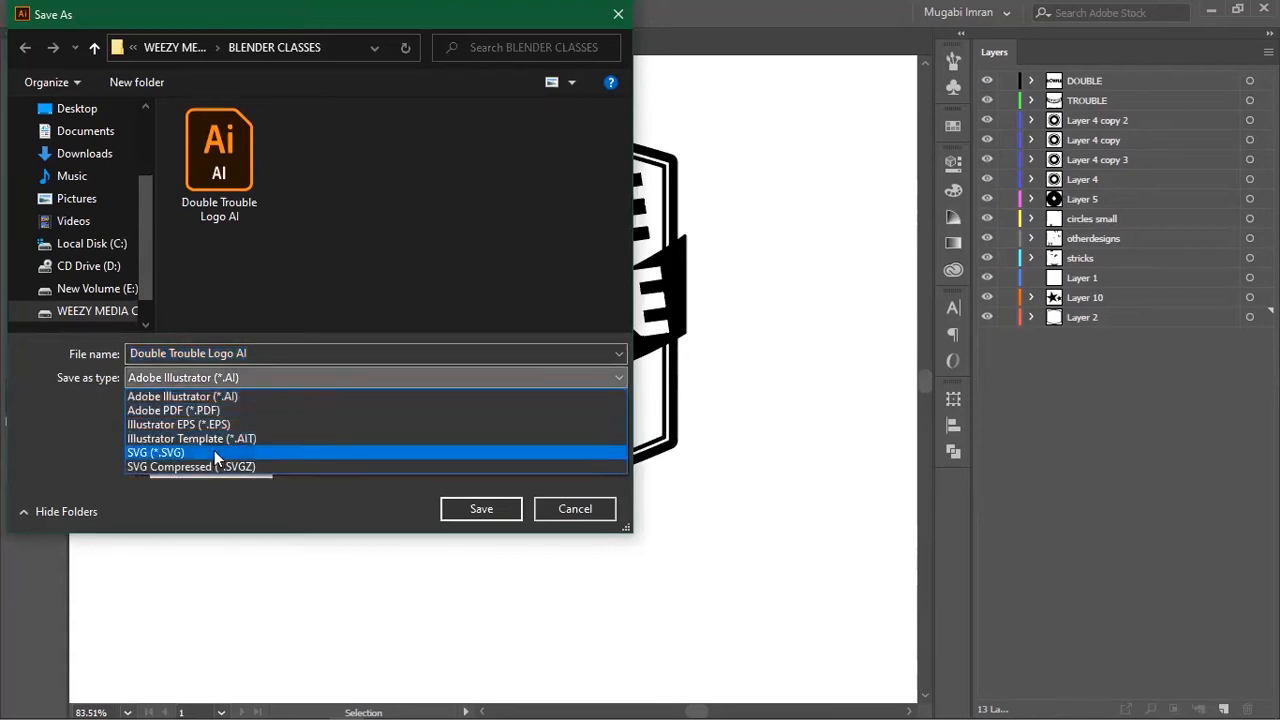
click(200, 453)
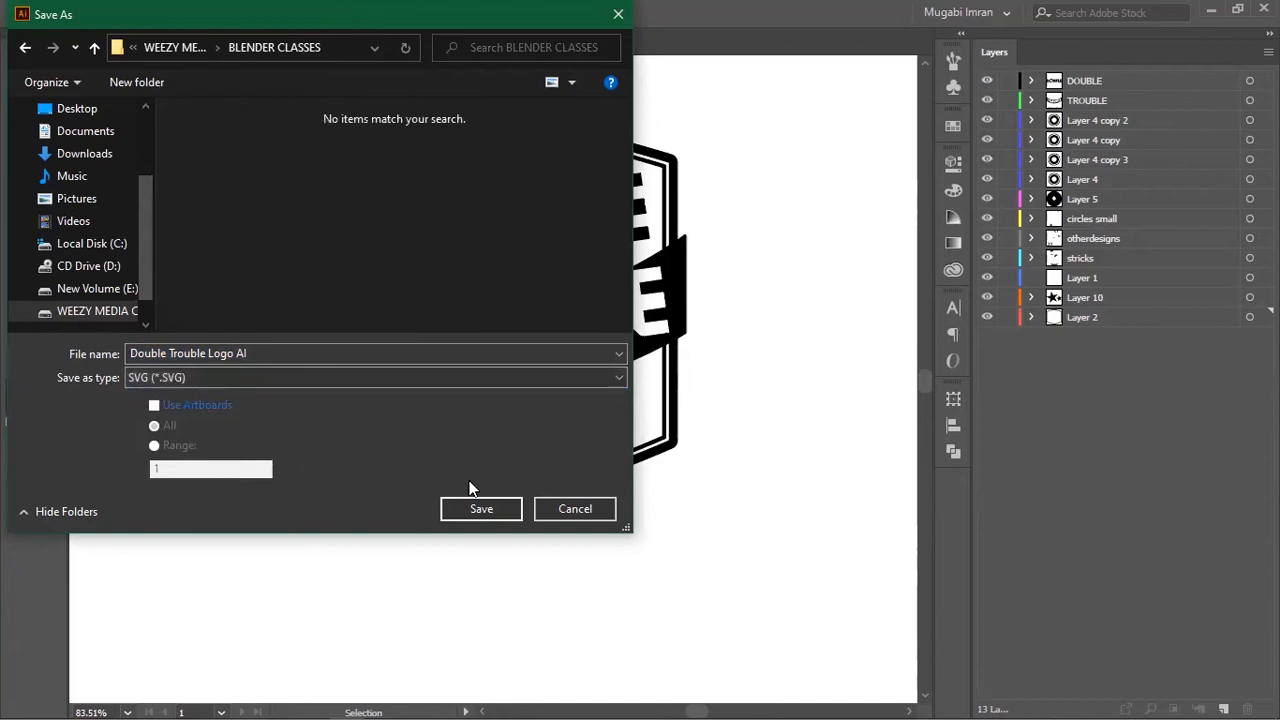
click(478, 510)
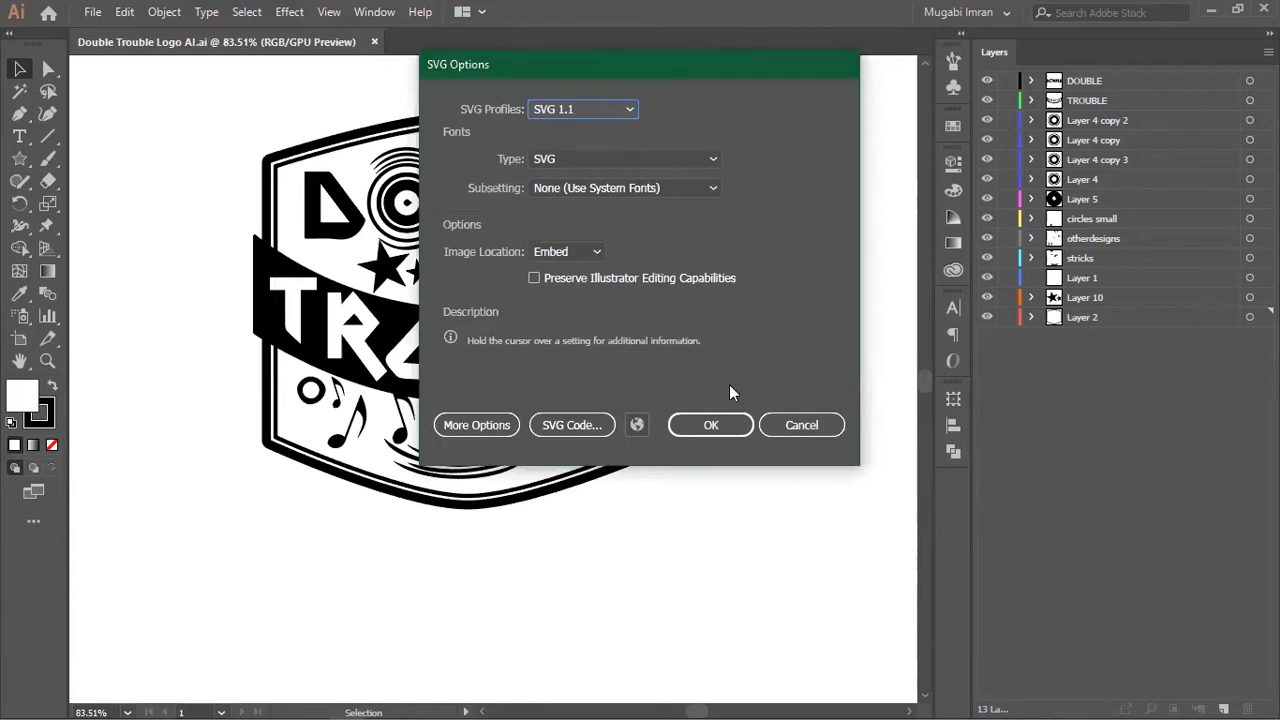
Keep the SVG 1.1 profile, SVG font type and None (Use System Fonts) subsetting, and complete the SVG save.
click(604, 109)
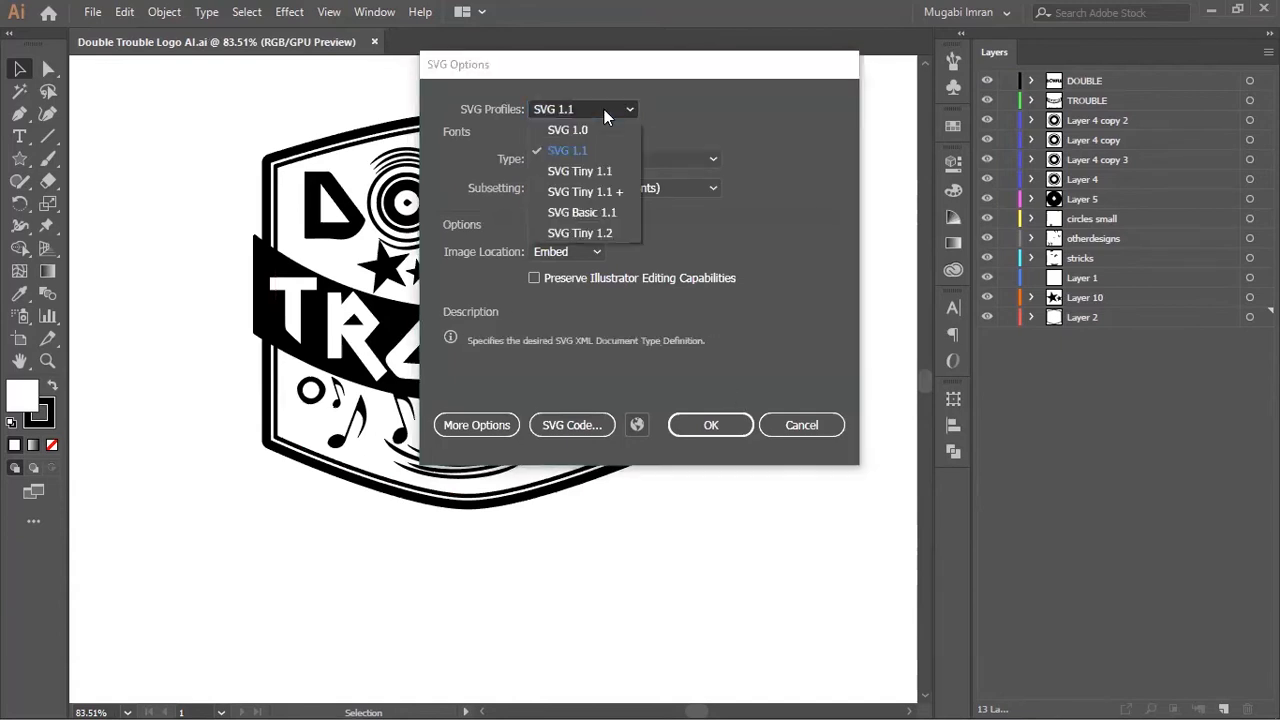
click(624, 156)
click(626, 156)
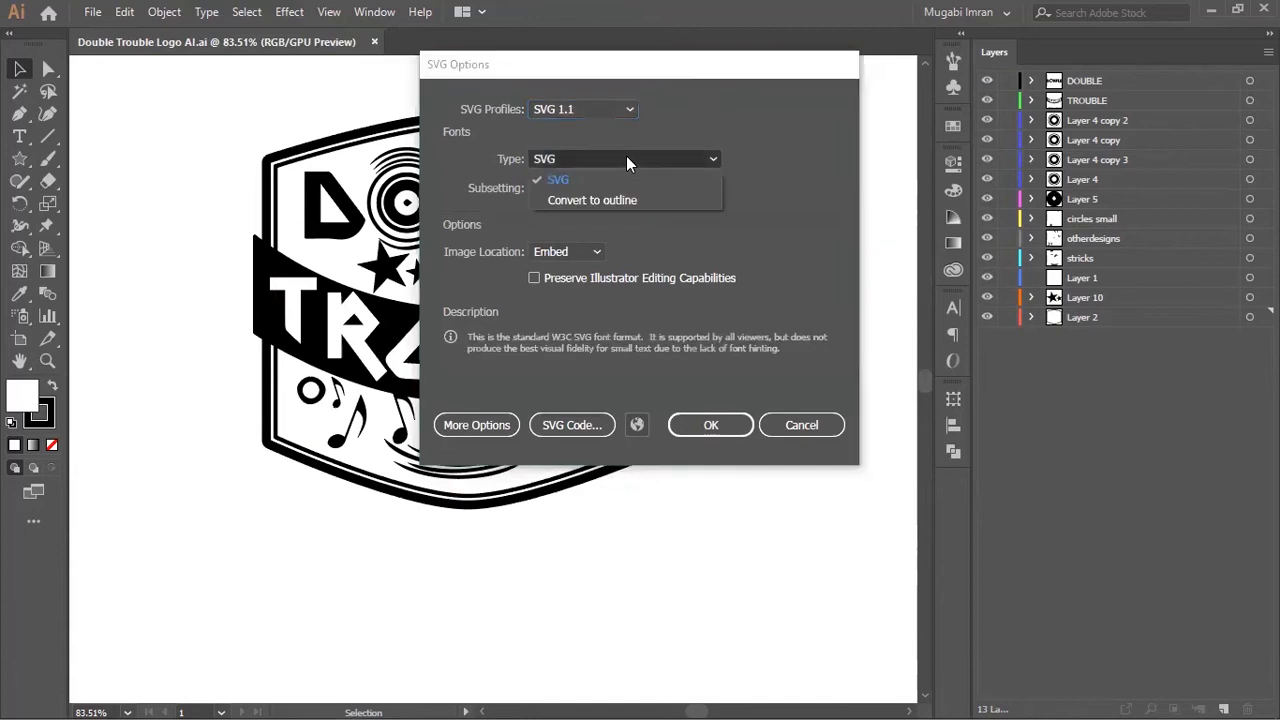
click(643, 178)
click(643, 185)
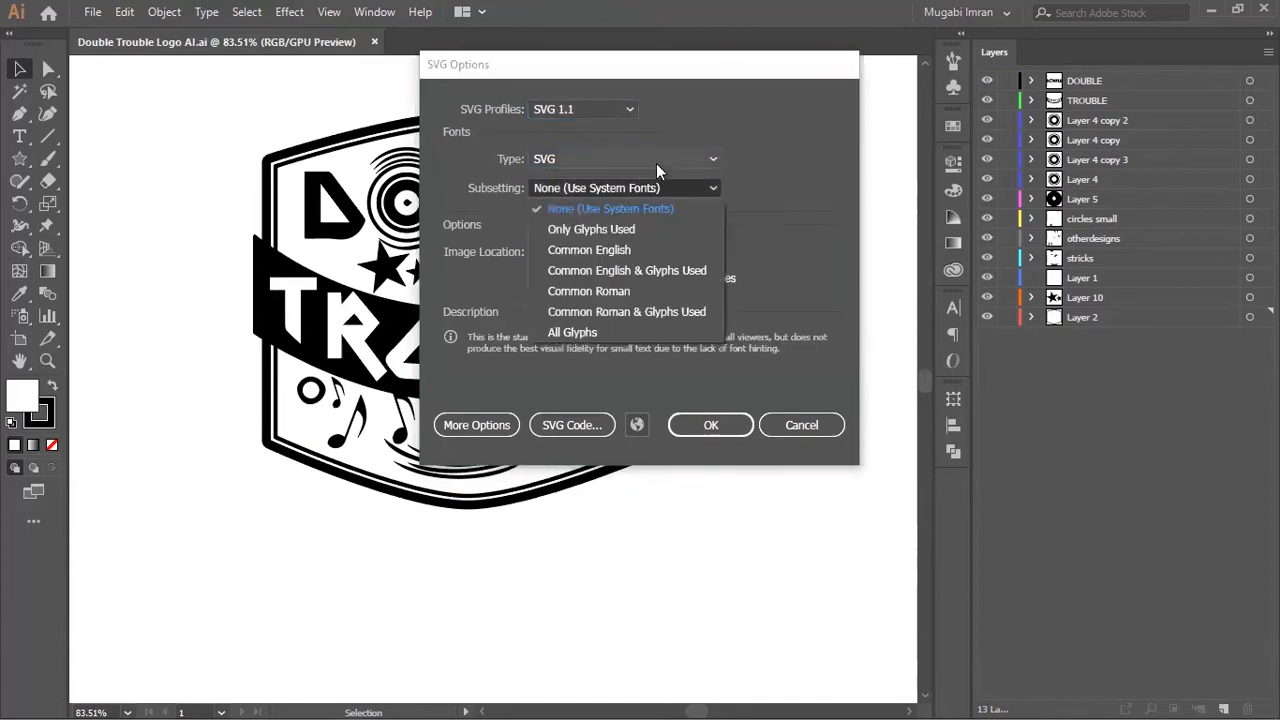
click(652, 161)
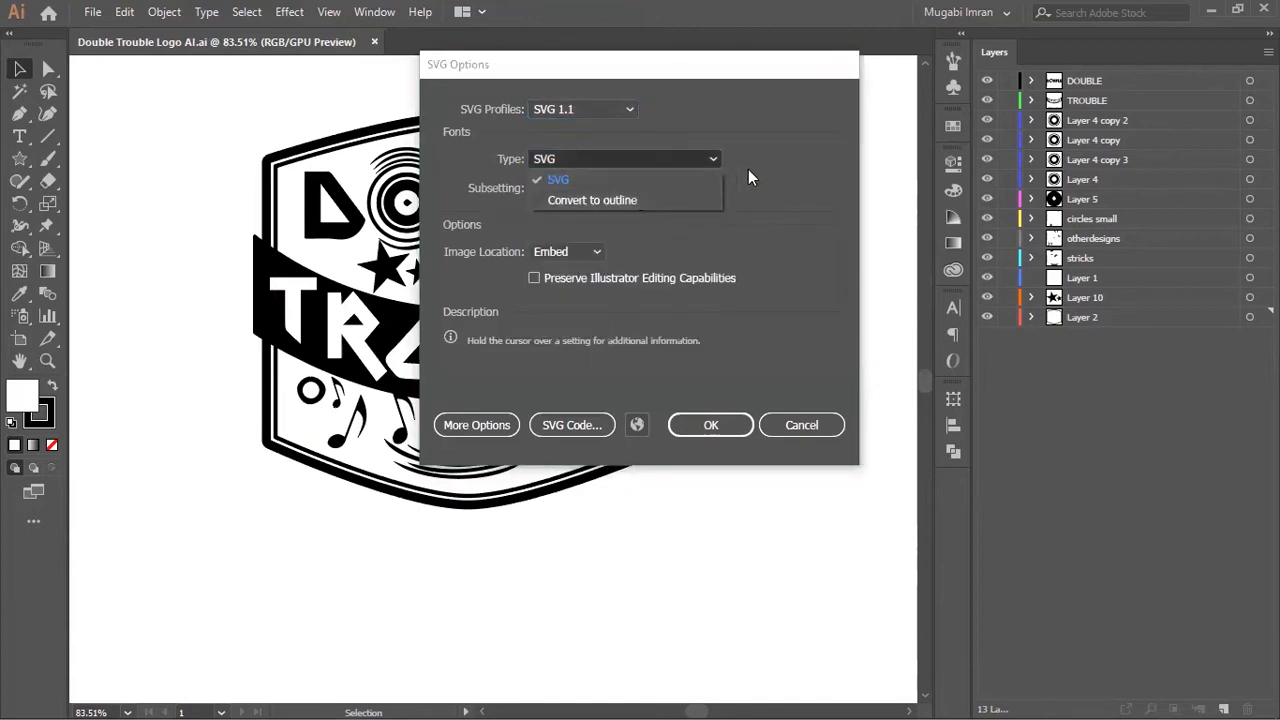
click(690, 184)
click(690, 188)
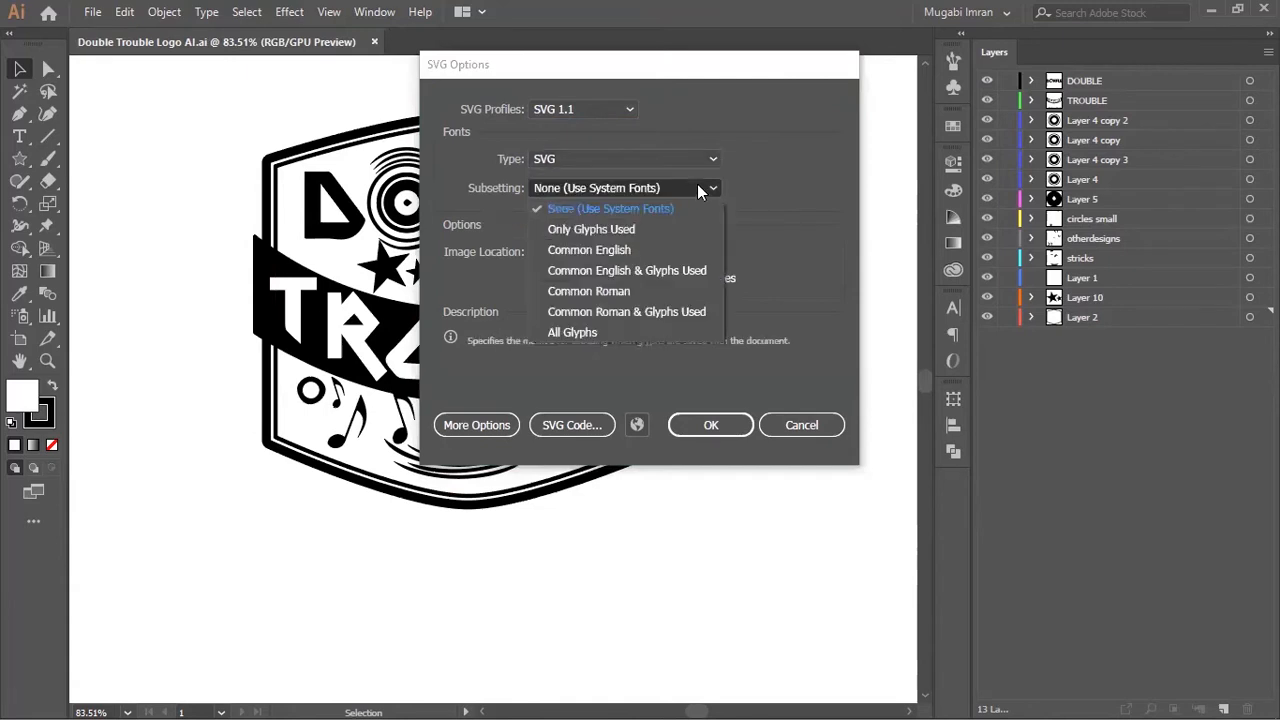
click(767, 188)
click(737, 425)
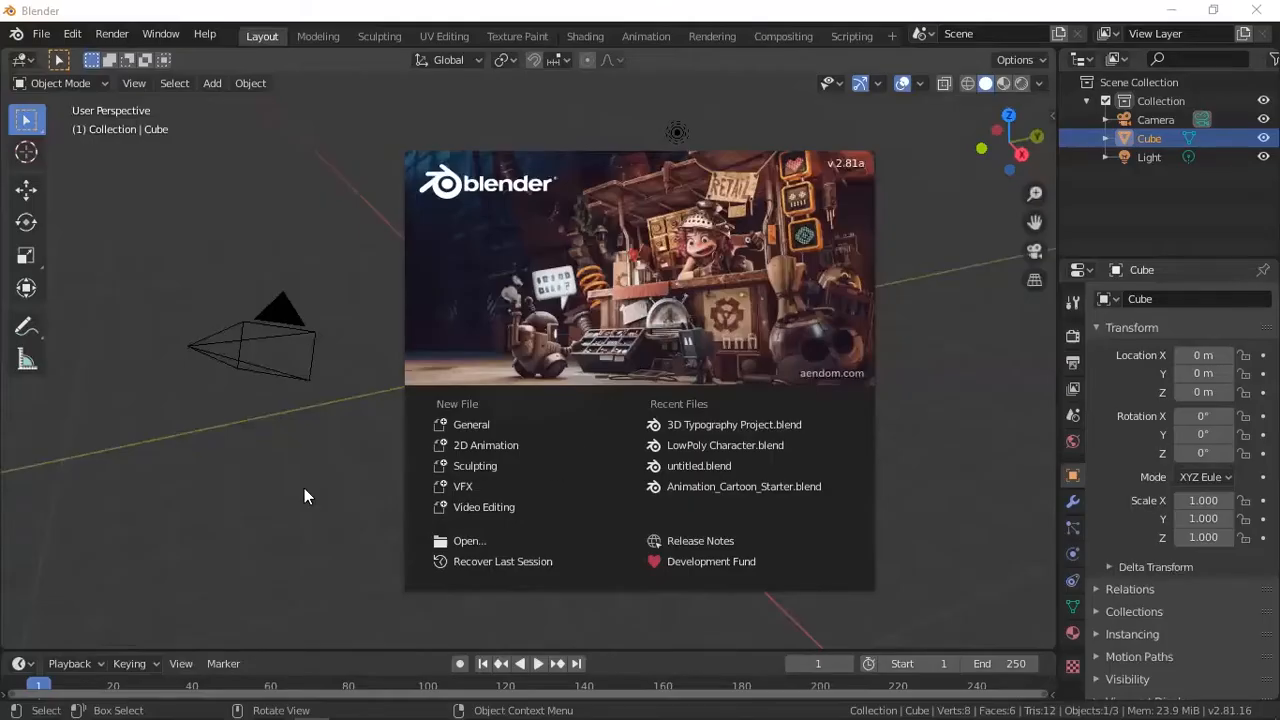
Switch to Blender and import Double Trouble Logo AI.svg from the BLENDER CLASSES folder on the W: drive.
click(304, 488)
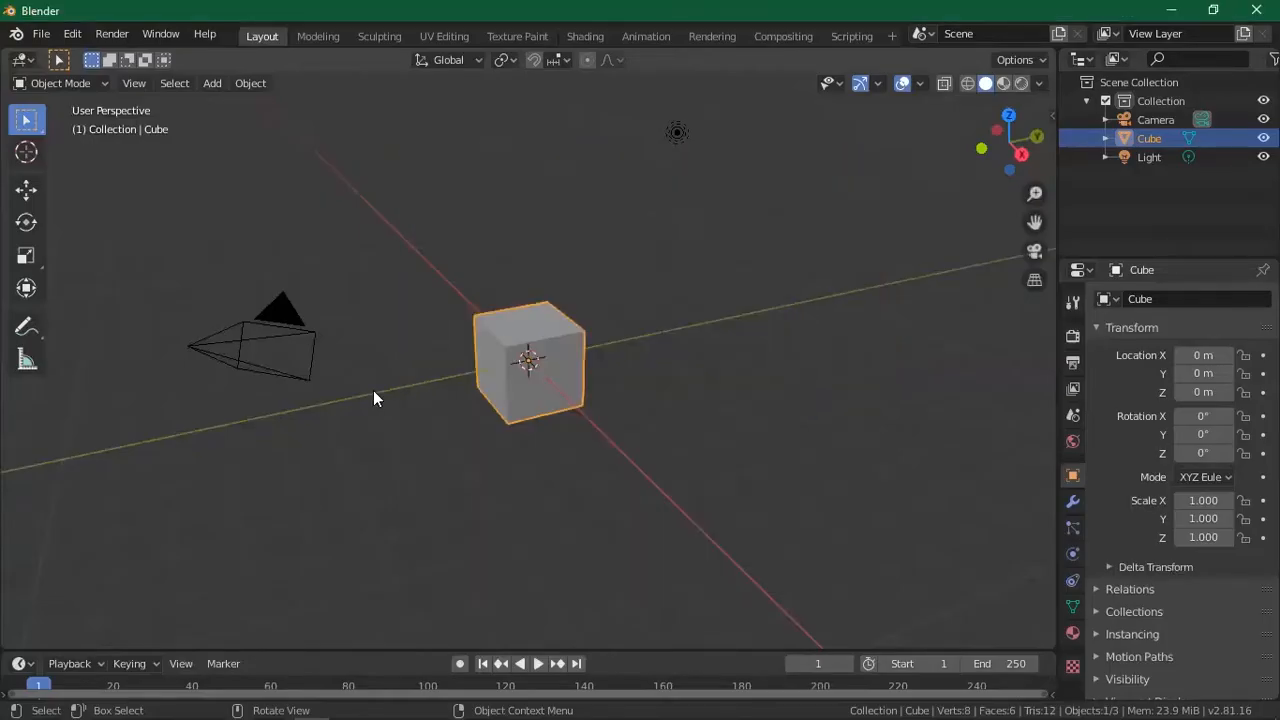
click(41, 35)
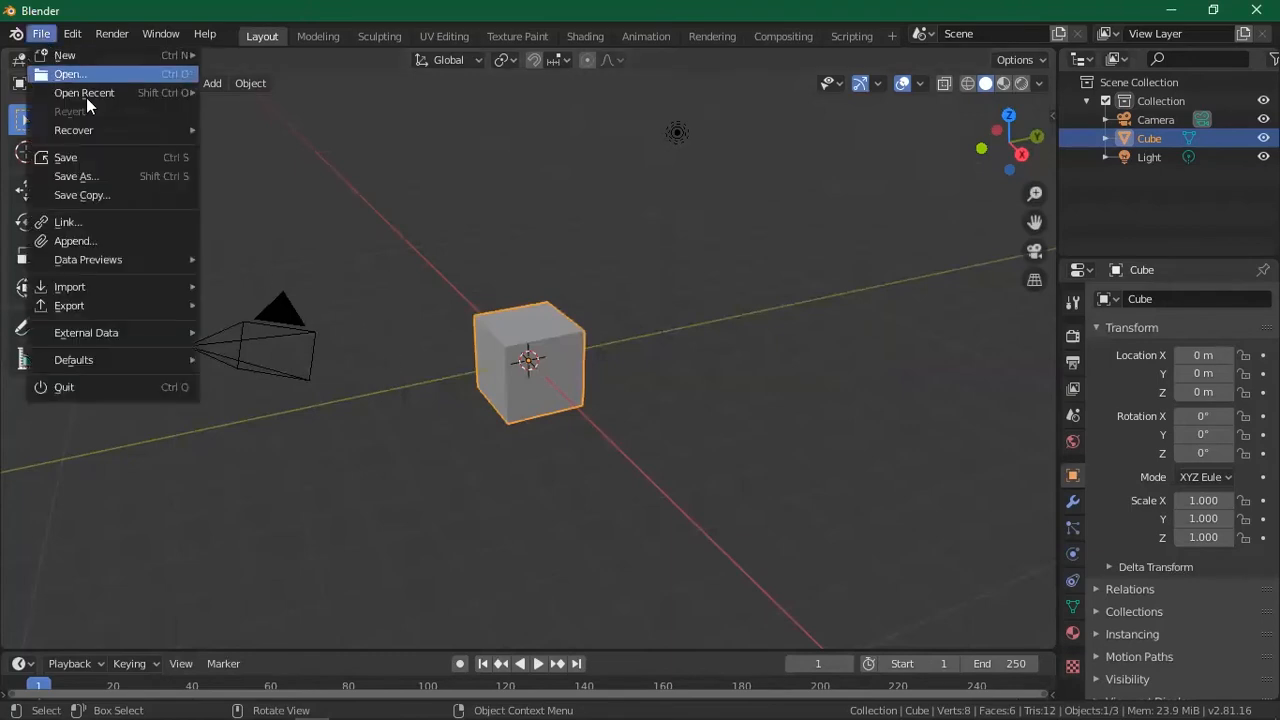
mouse_move(88, 99)
mouse_move(114, 58)
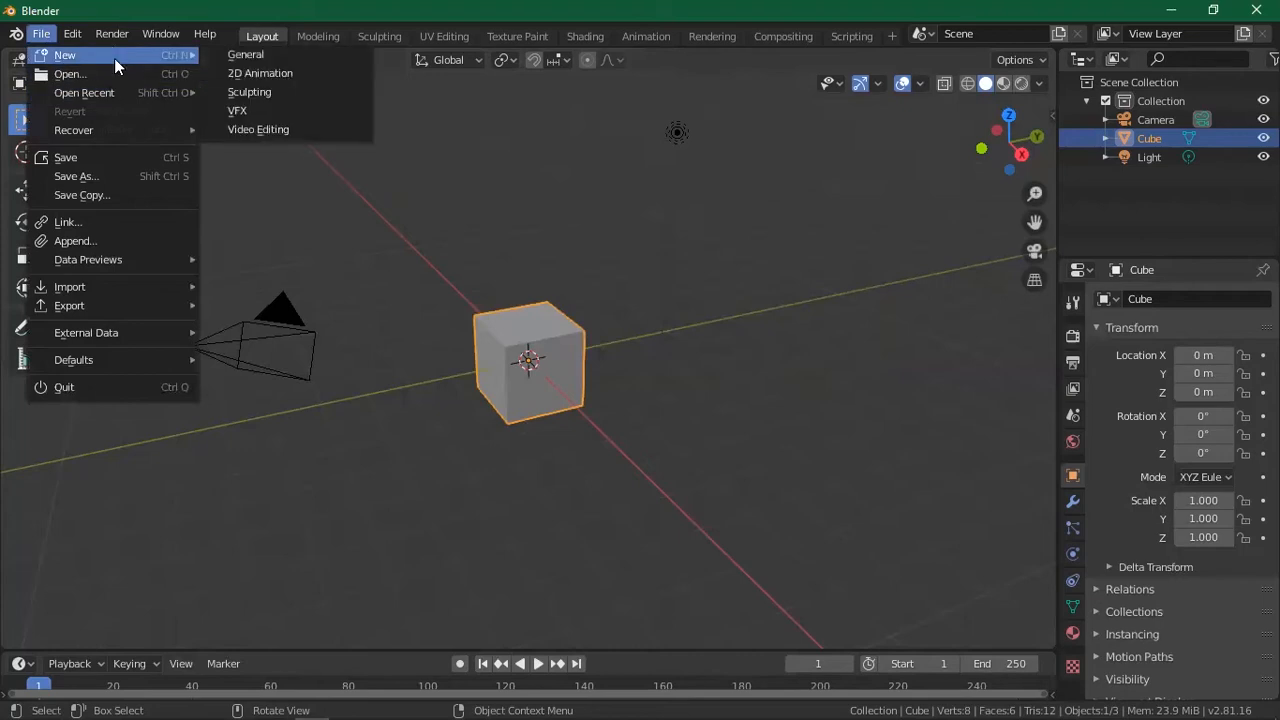
mouse_move(176, 285)
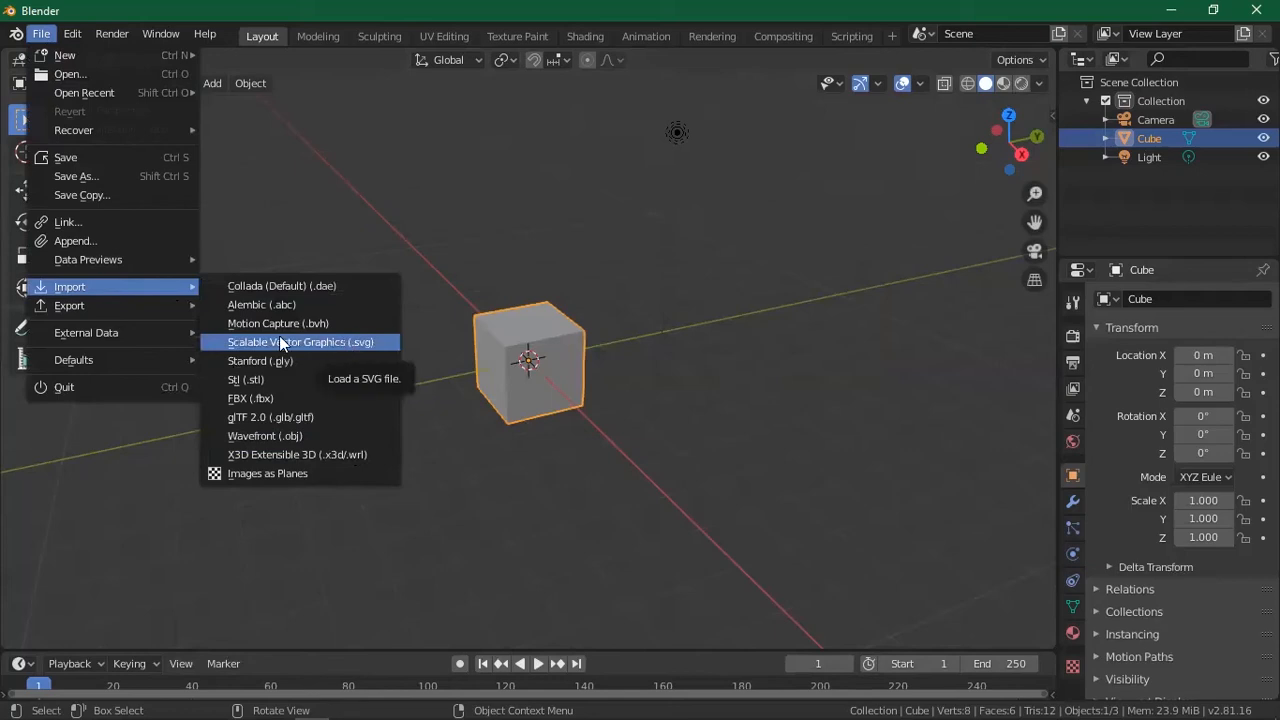
click(358, 343)
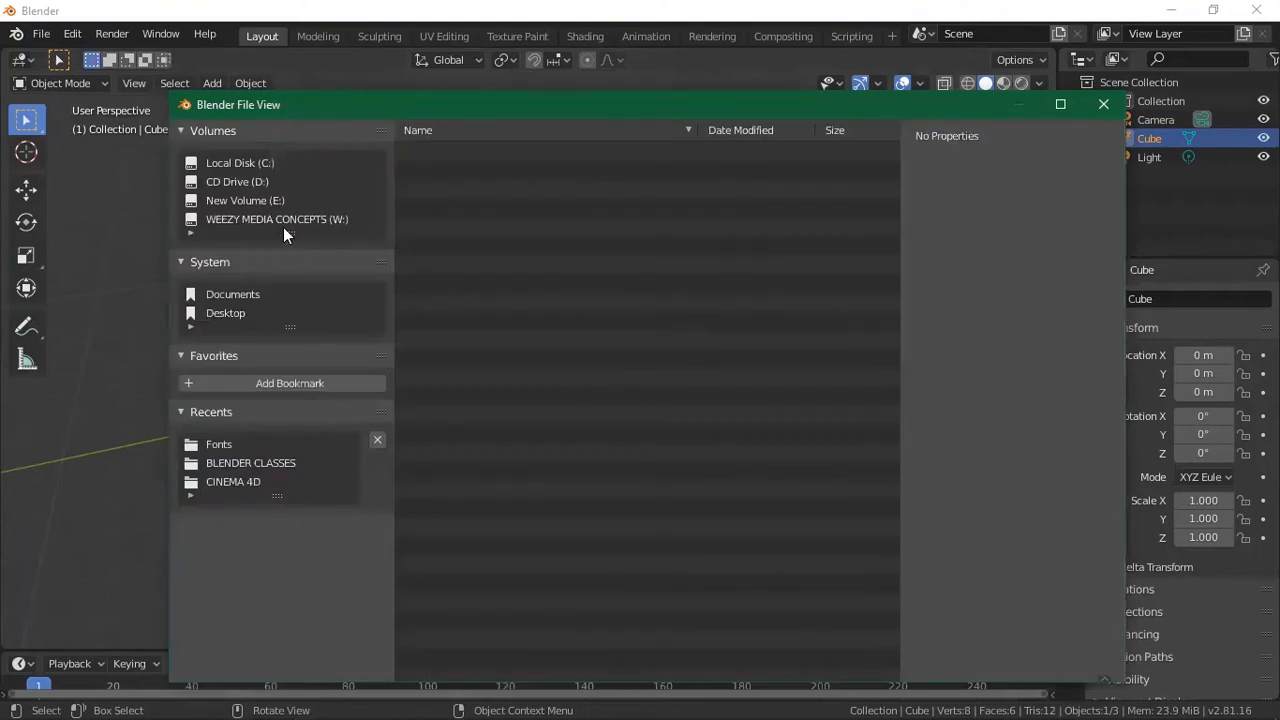
click(277, 219)
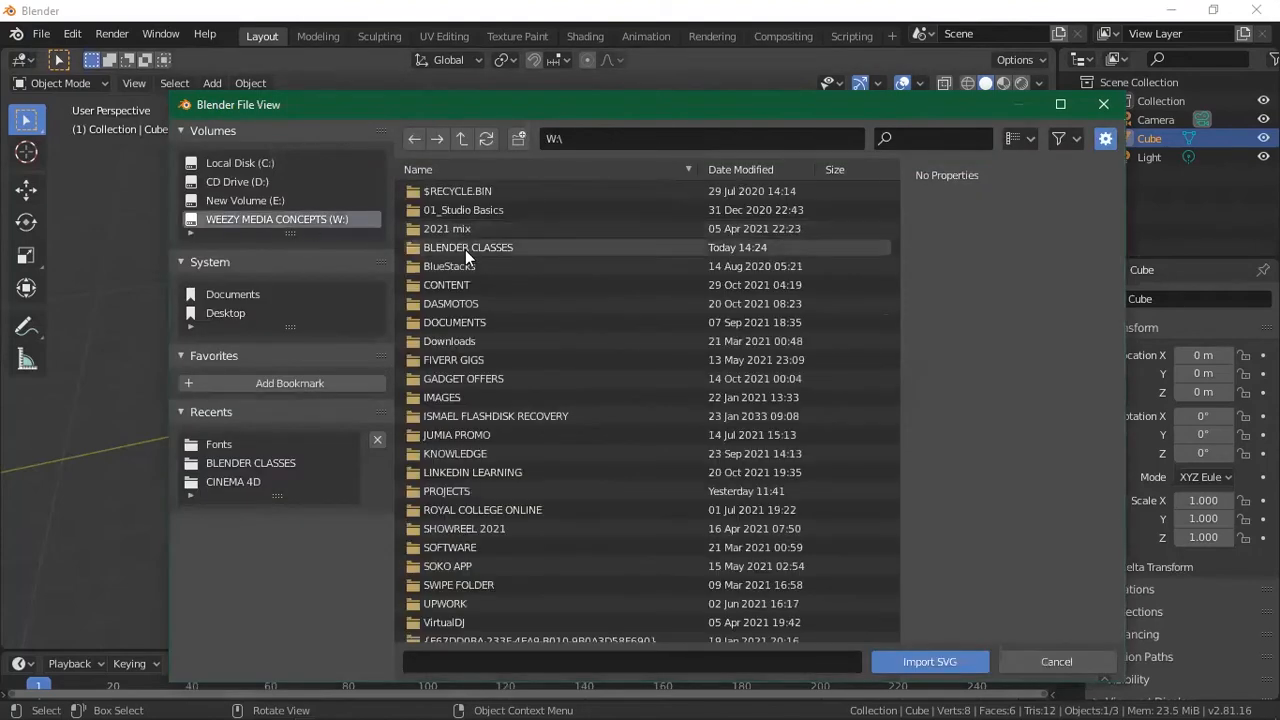
click(465, 249)
click(470, 193)
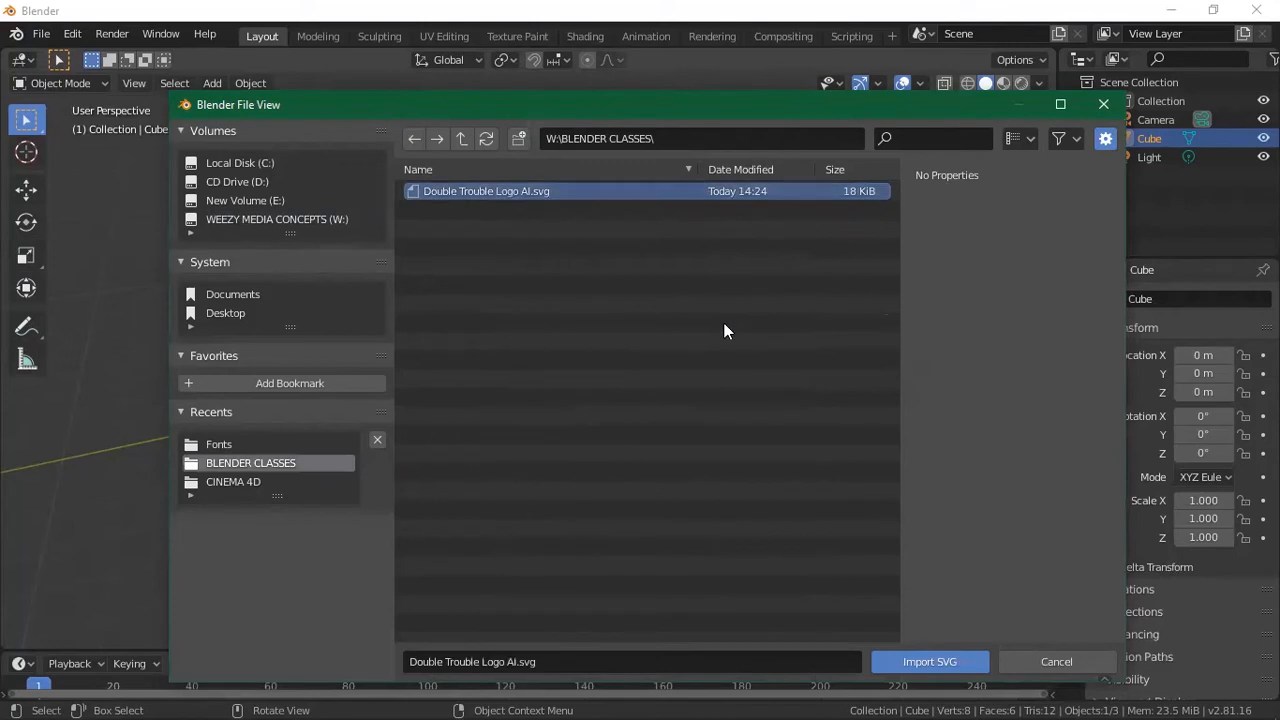
click(926, 660)
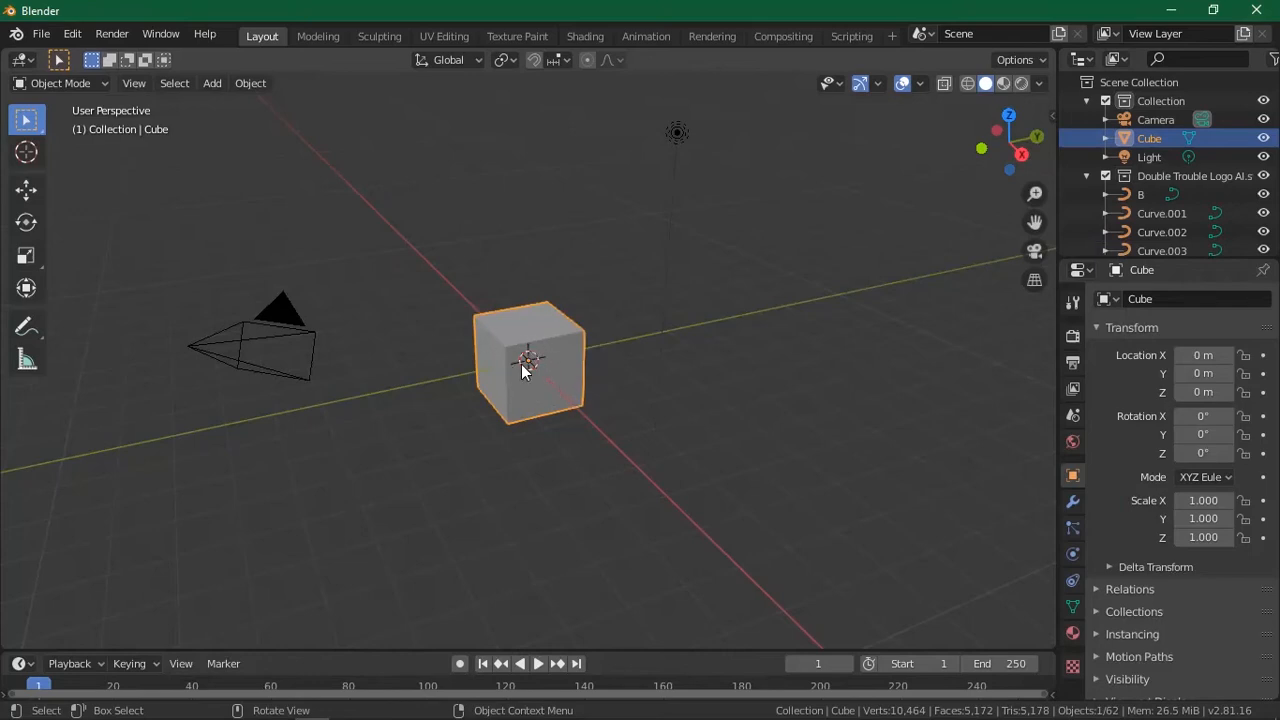
Delete the default cube and box-select only the imported logo curves near the world origin.
key(x)
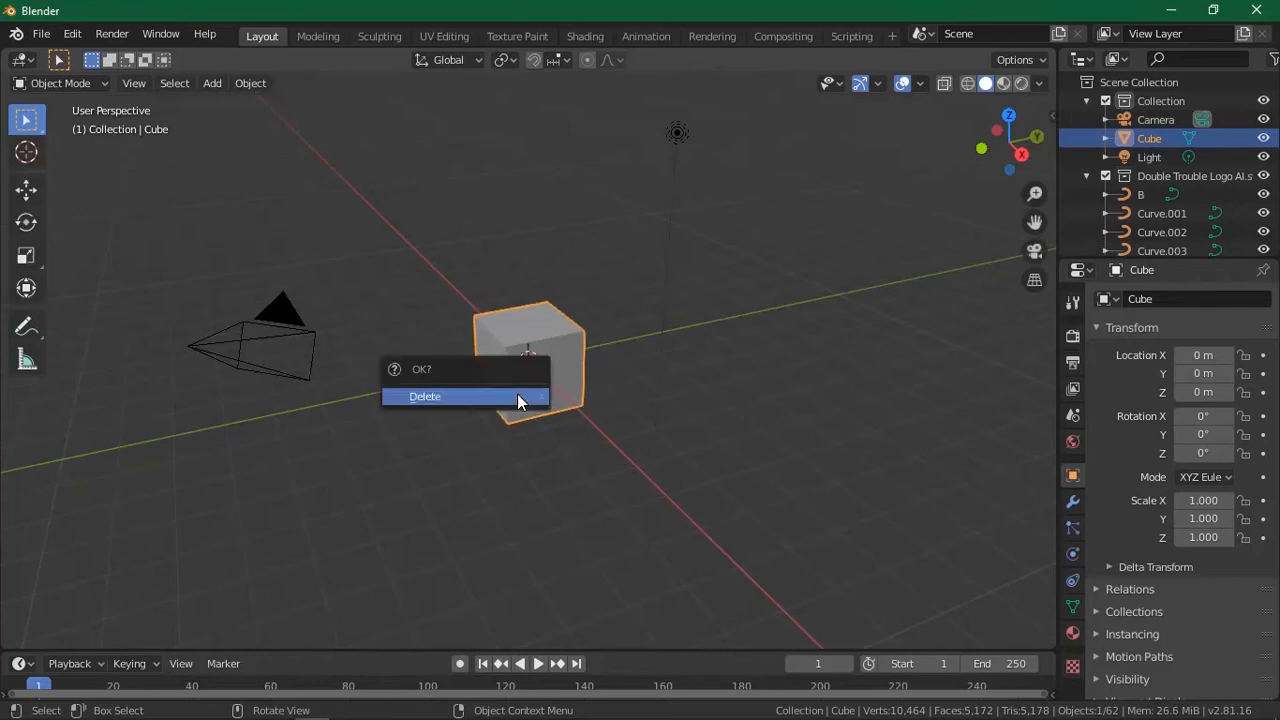
click(521, 399)
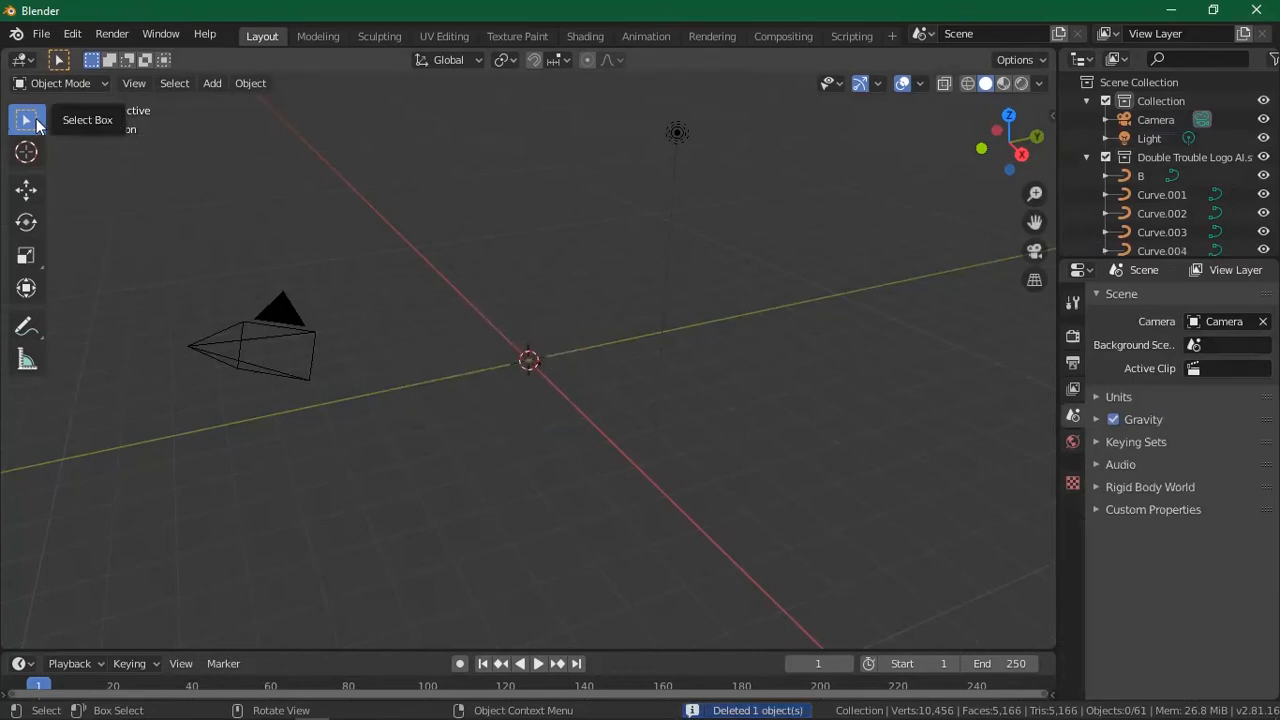
drag(449, 246, 728, 543)
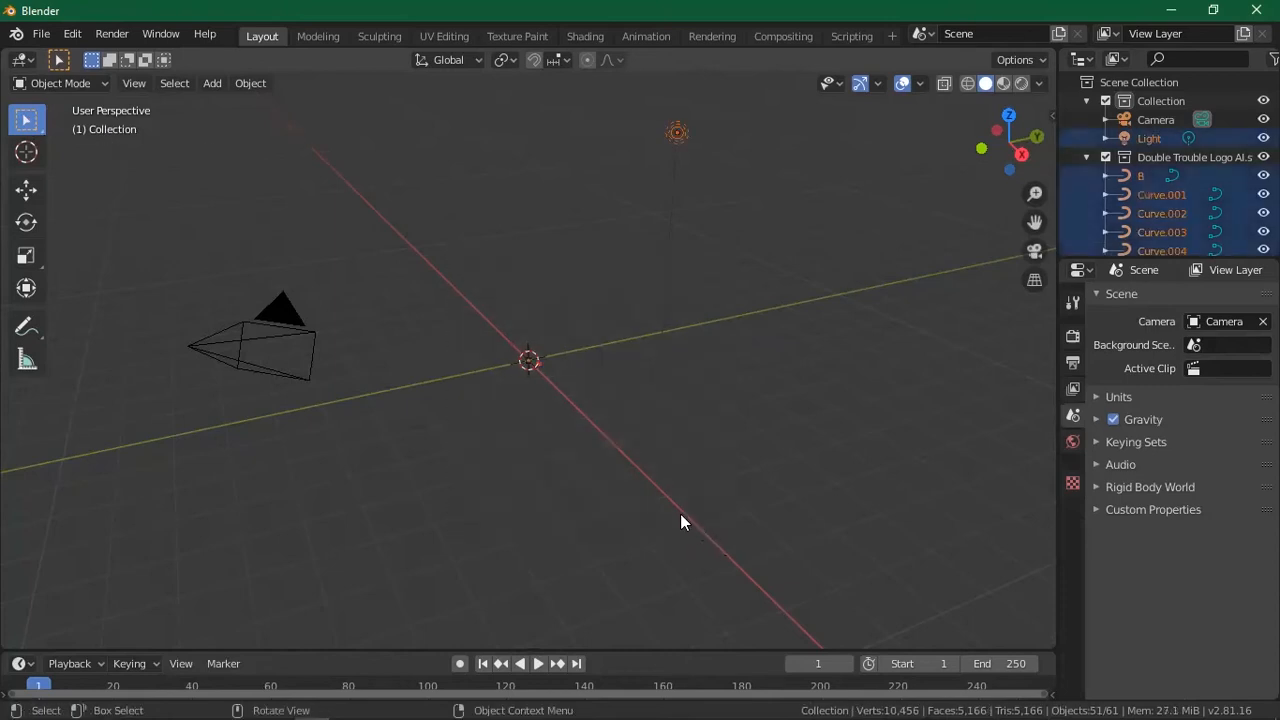
drag(486, 331, 557, 405)
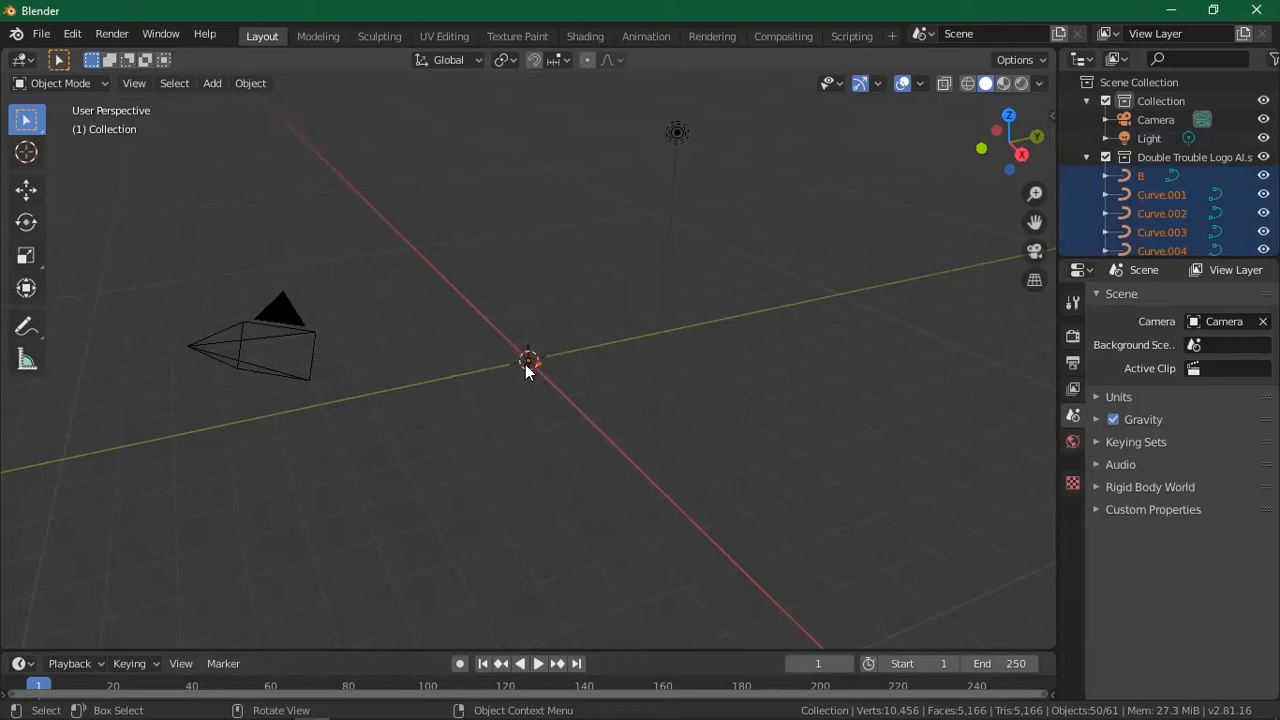
Try to scale the selected logo curves in the viewport, undoing or cancelling each attempt.
key(s)
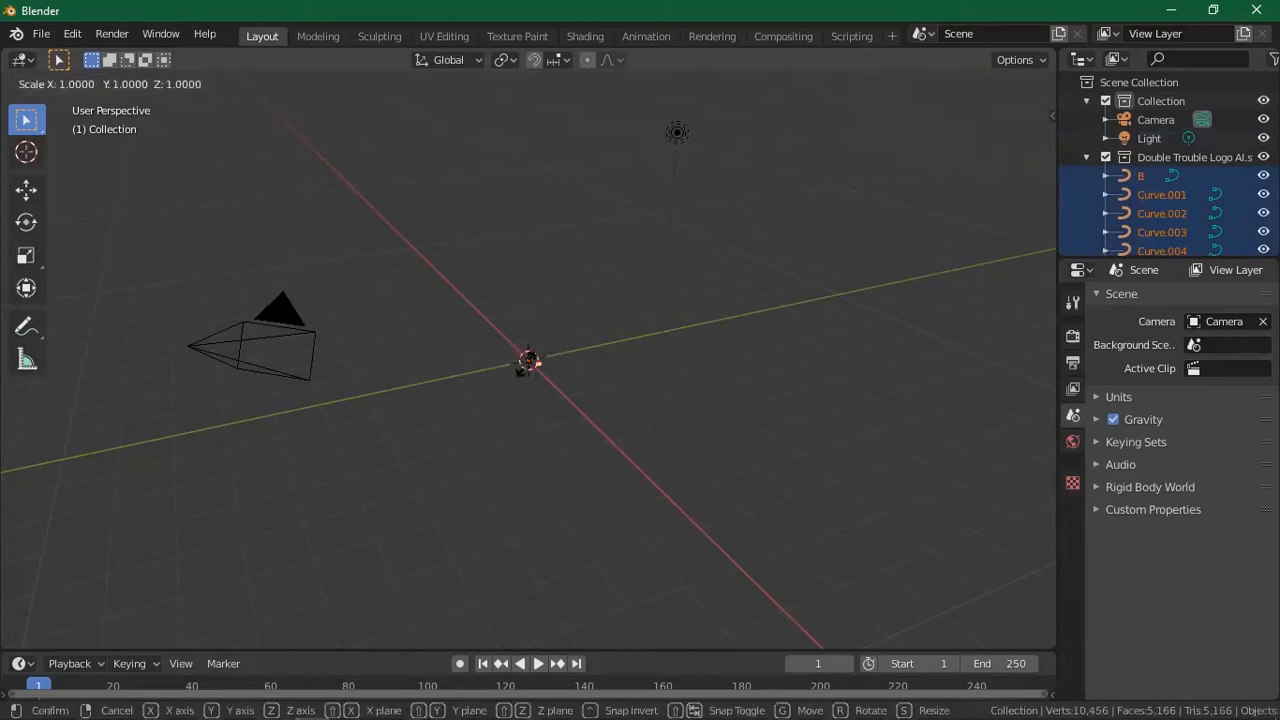
click(632, 290)
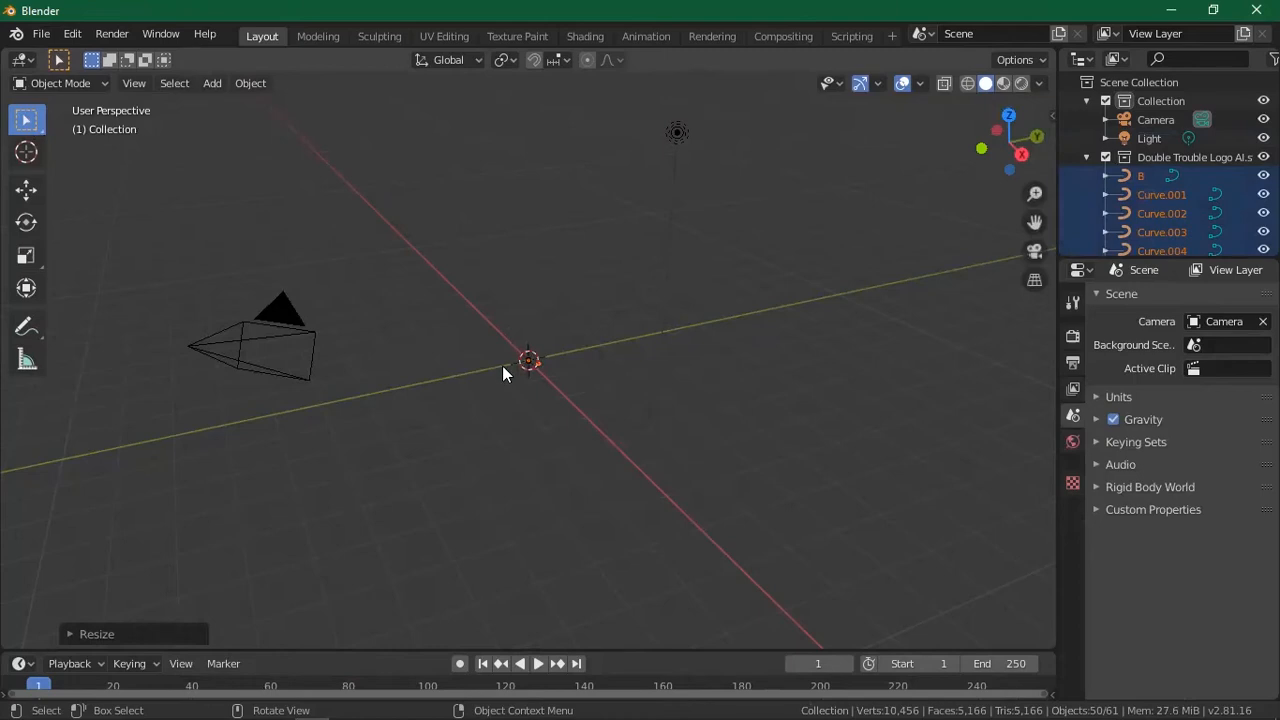
key(ctrl)
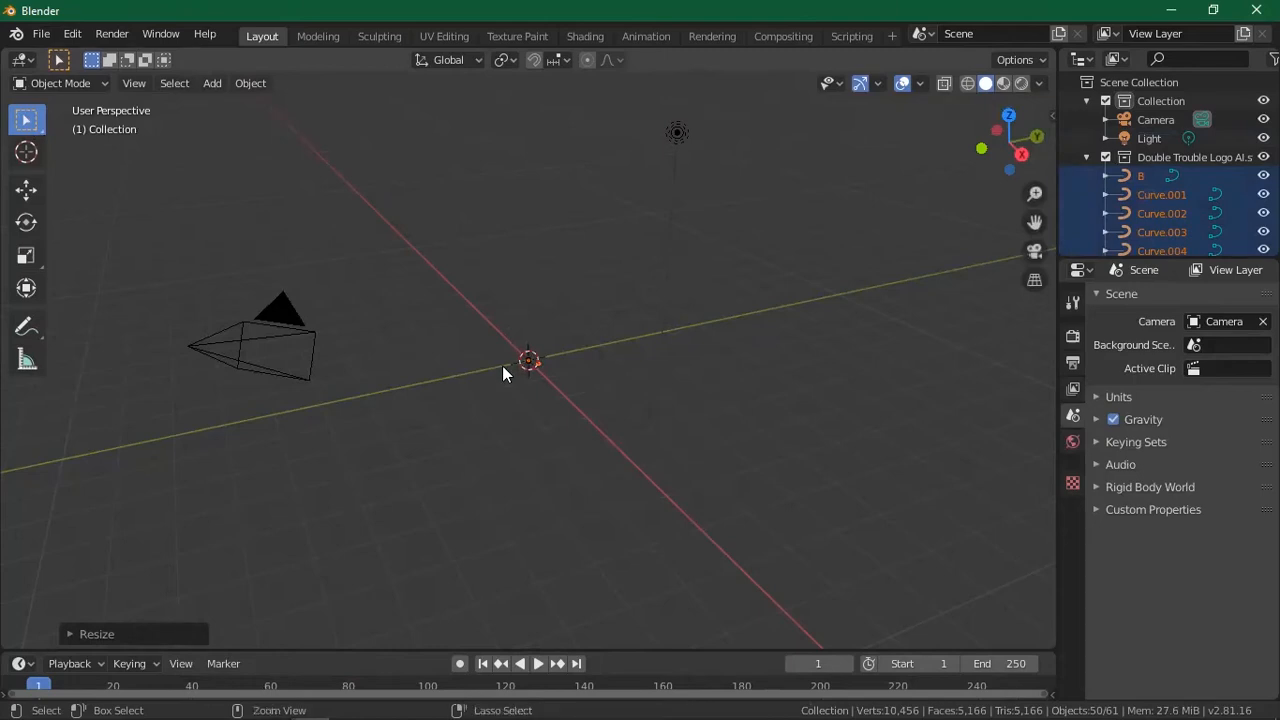
key(ctrl+z)
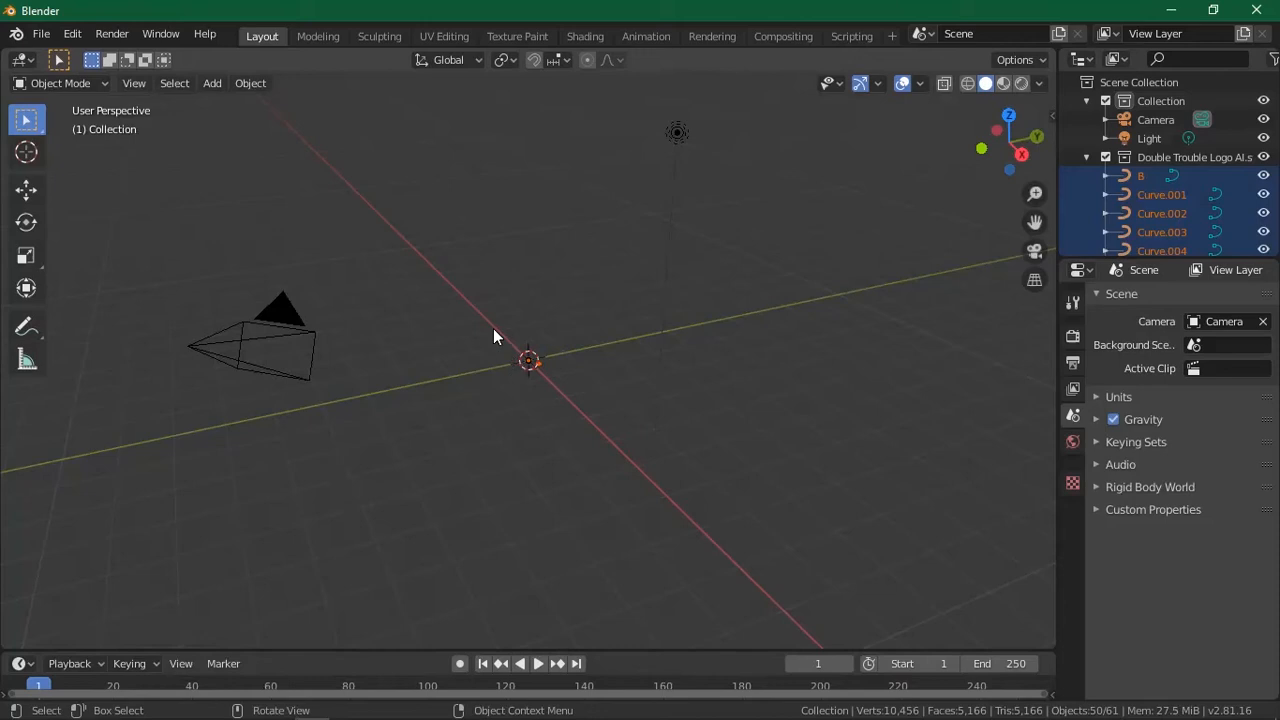
drag(490, 316, 563, 395)
key(s)
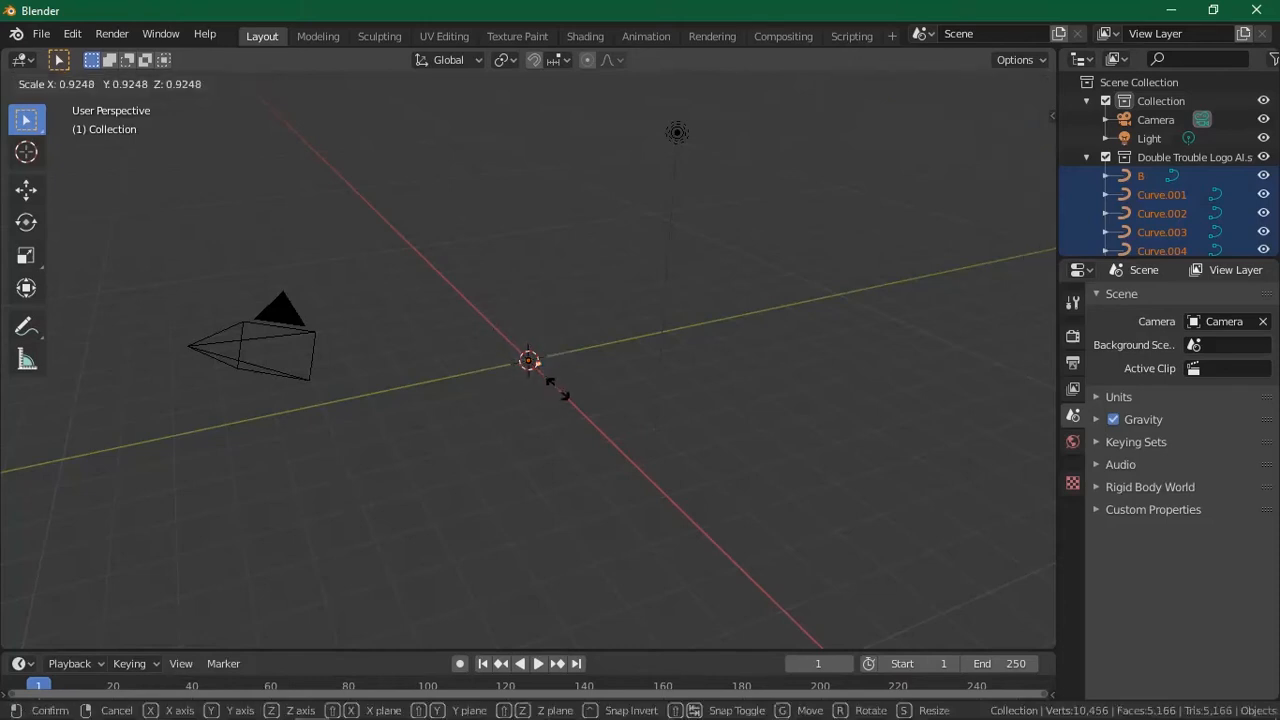
right_click(832, 531)
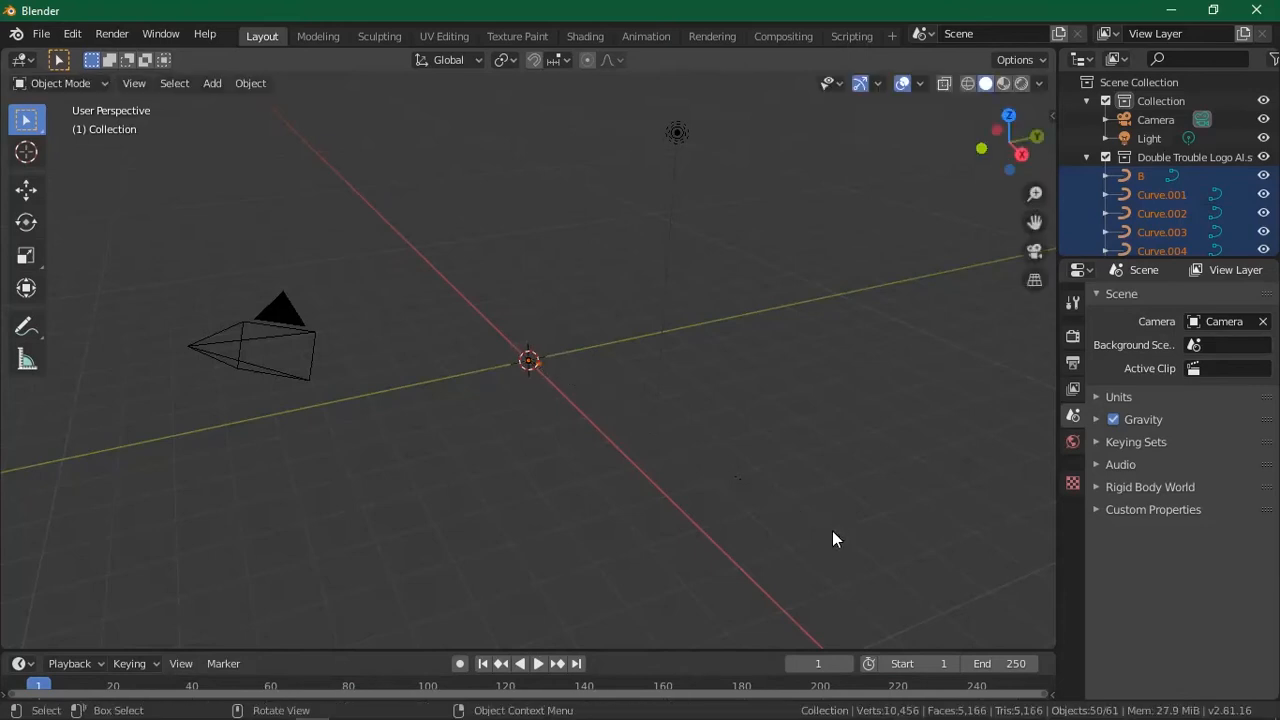
right_click(534, 366)
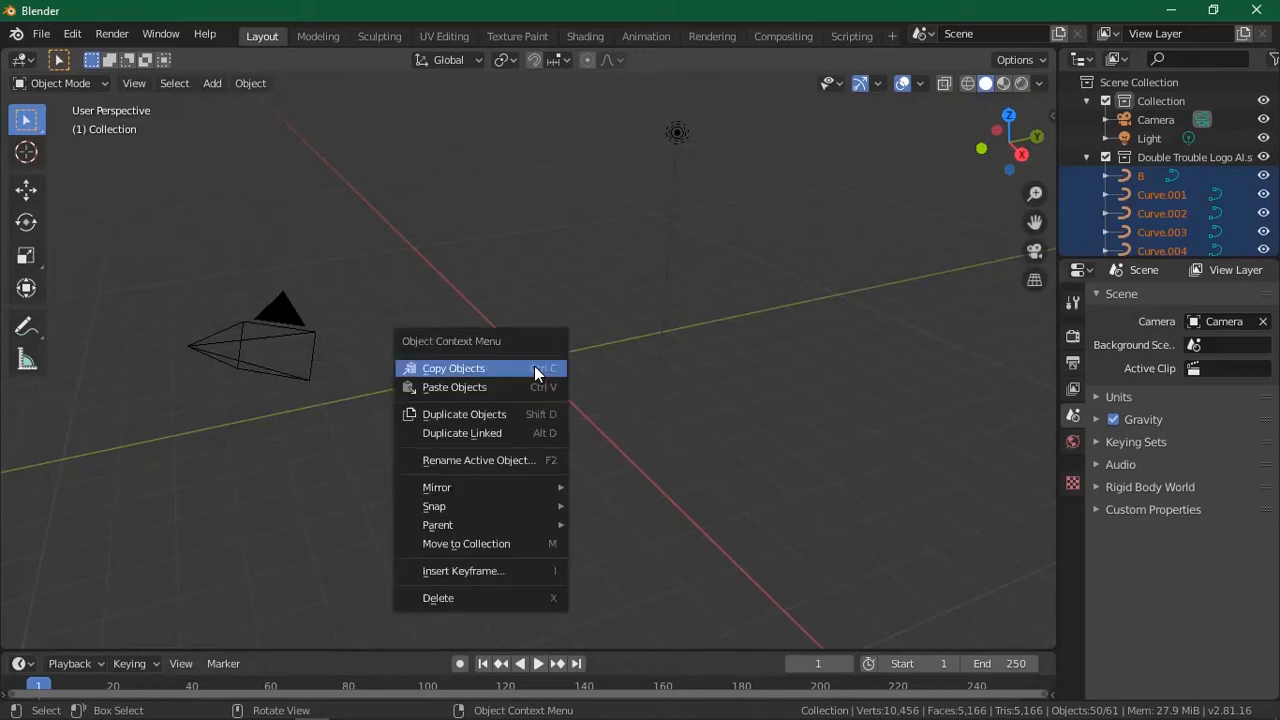
click(177, 84)
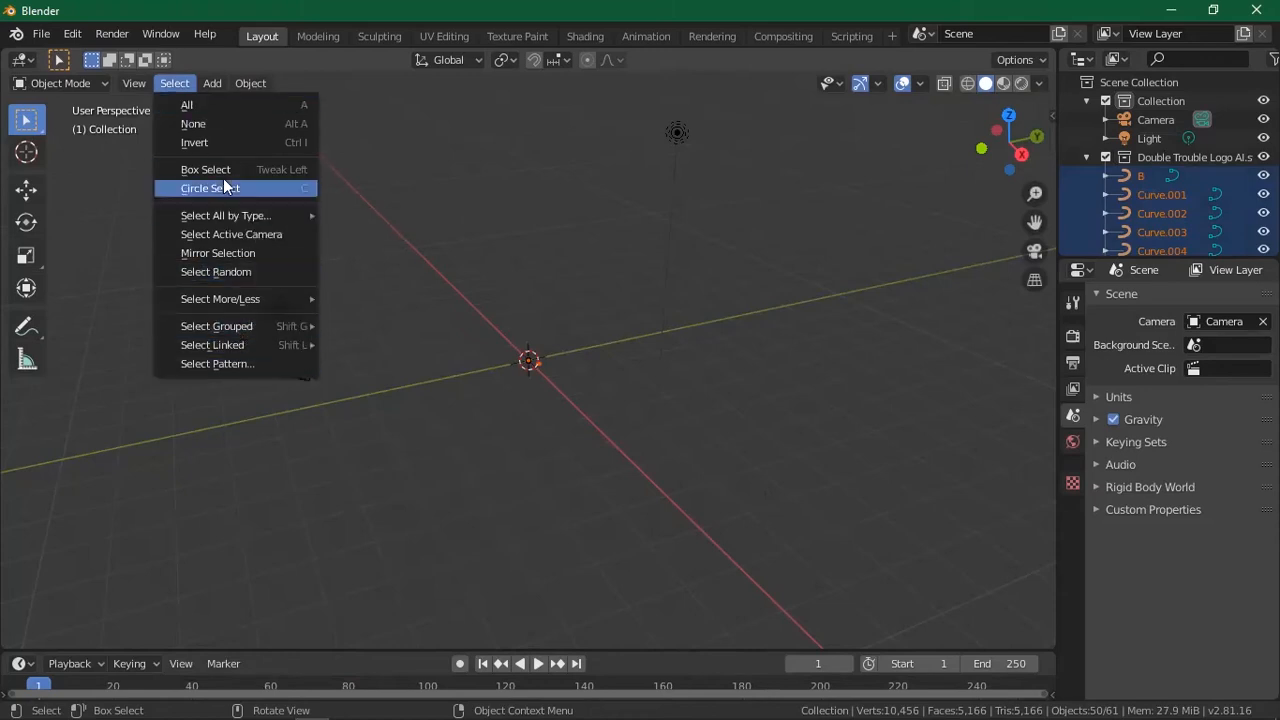
click(184, 83)
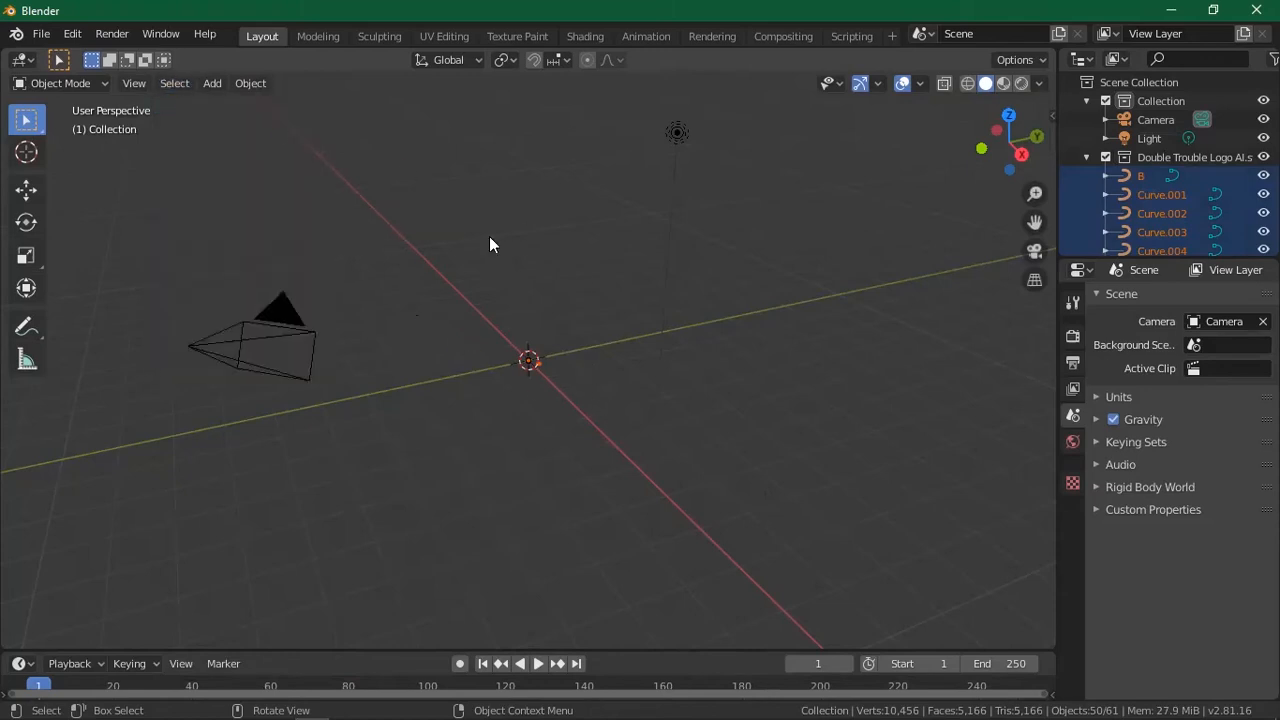
Deselect the logo curves and examine the imported logo up close and its position relative to the world origin.
key(shift+space)
scroll(530, 371, up, 10)
scroll(530, 375, up, 1)
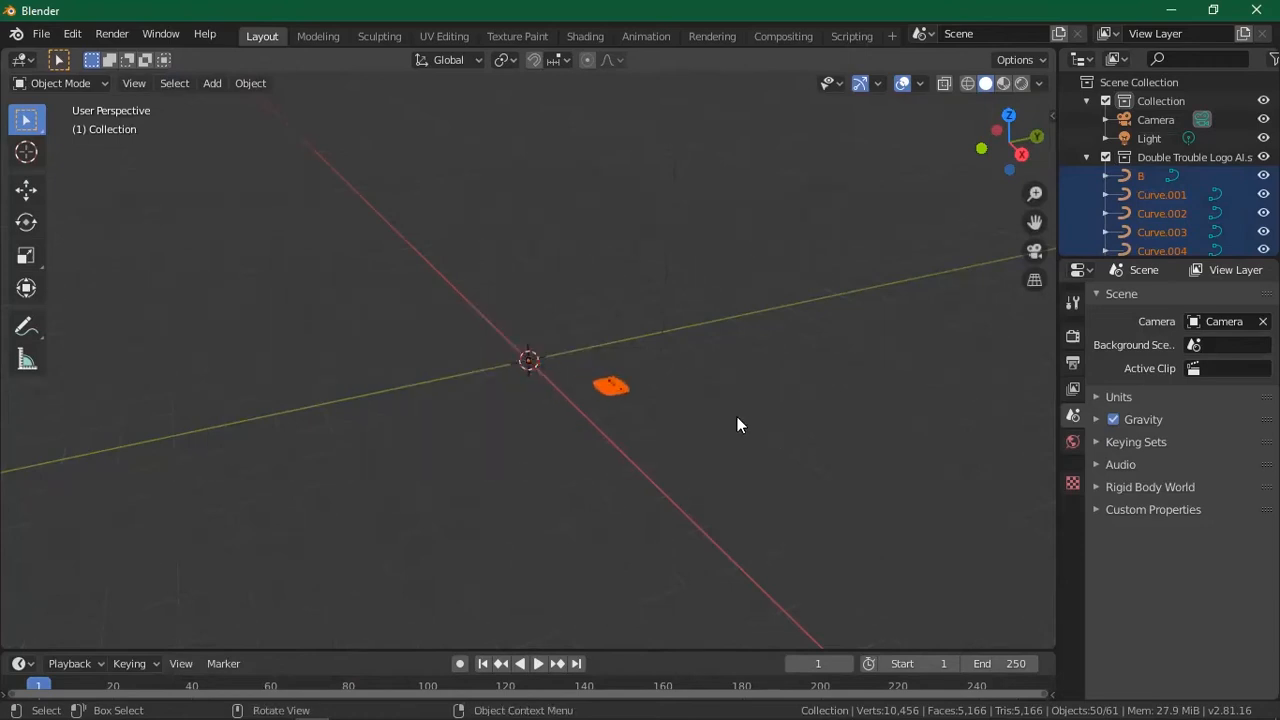
scroll(855, 463, up, 5)
key(shift+space)
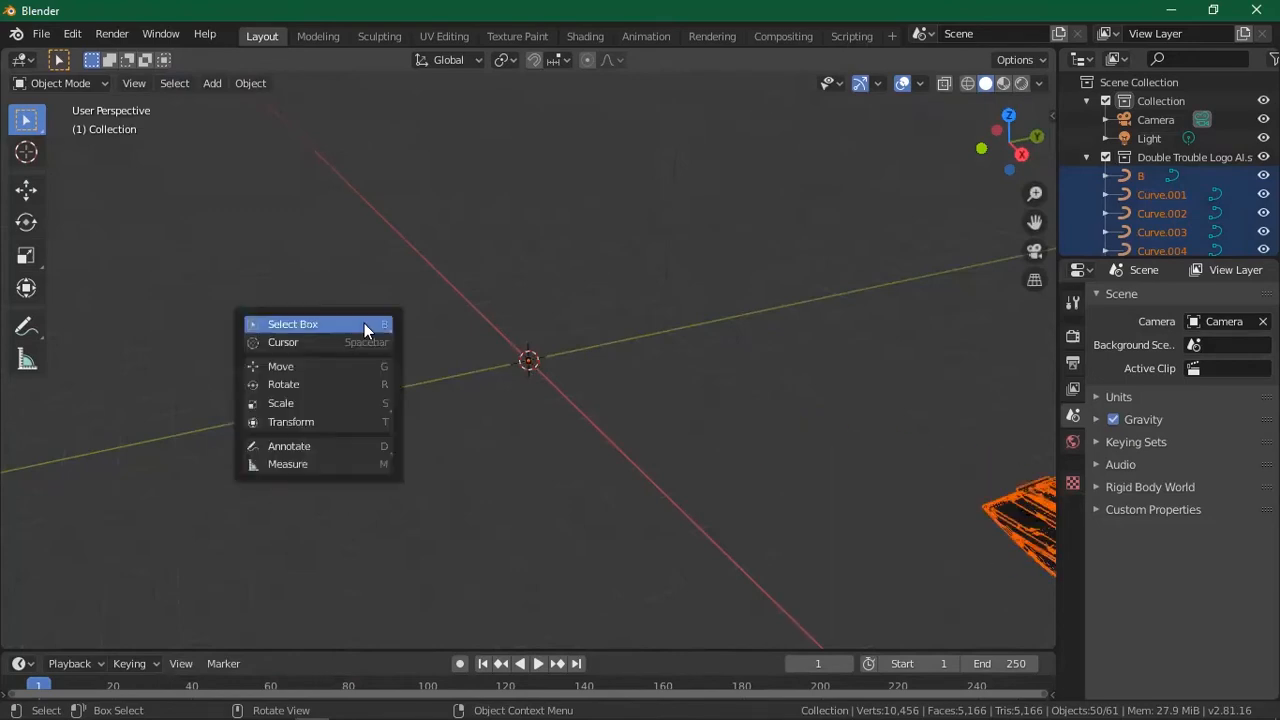
click(840, 437)
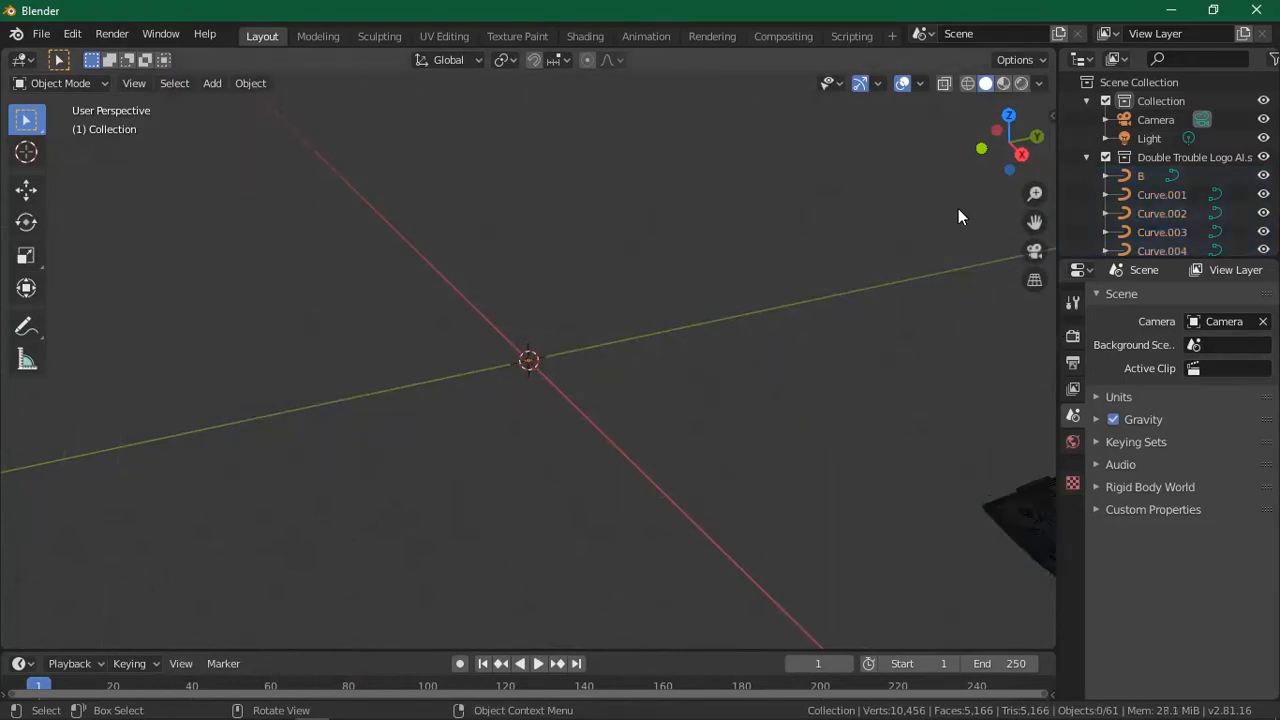
drag(1035, 221, 995, 366)
scroll(577, 365, up, 5)
scroll(577, 365, down, 3)
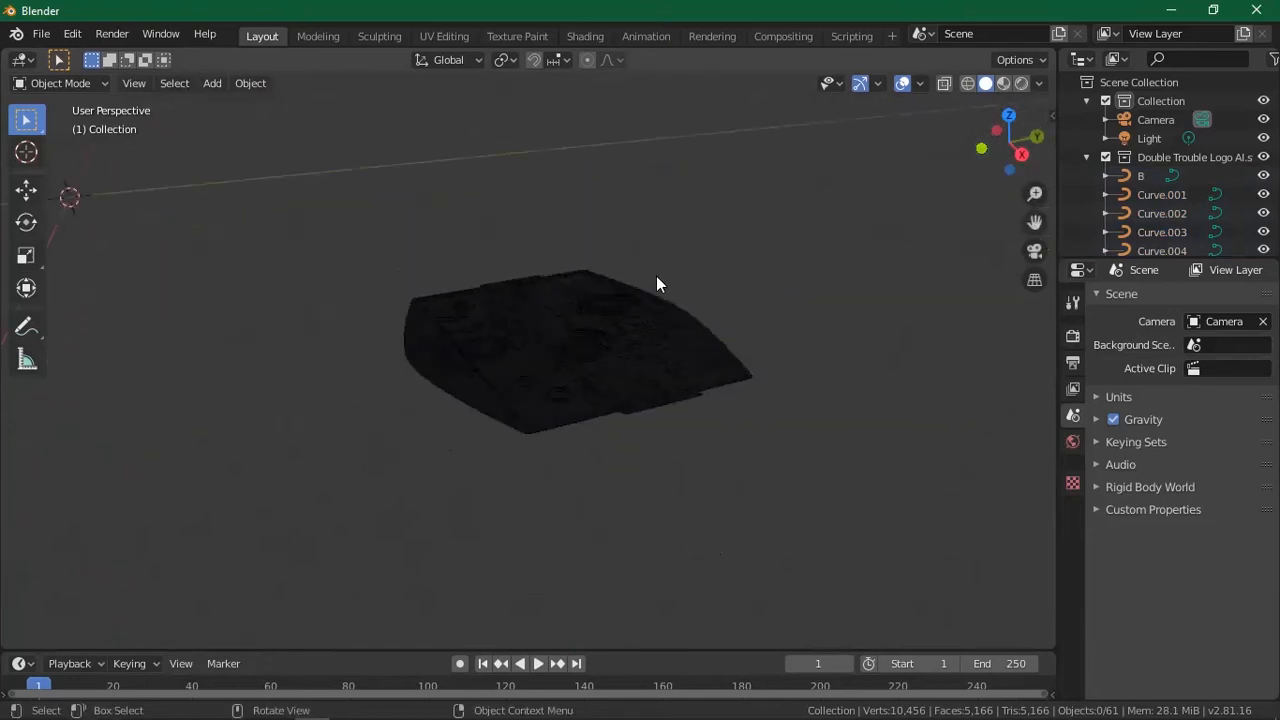
scroll(641, 279, down, 4)
scroll(514, 355, down, 2)
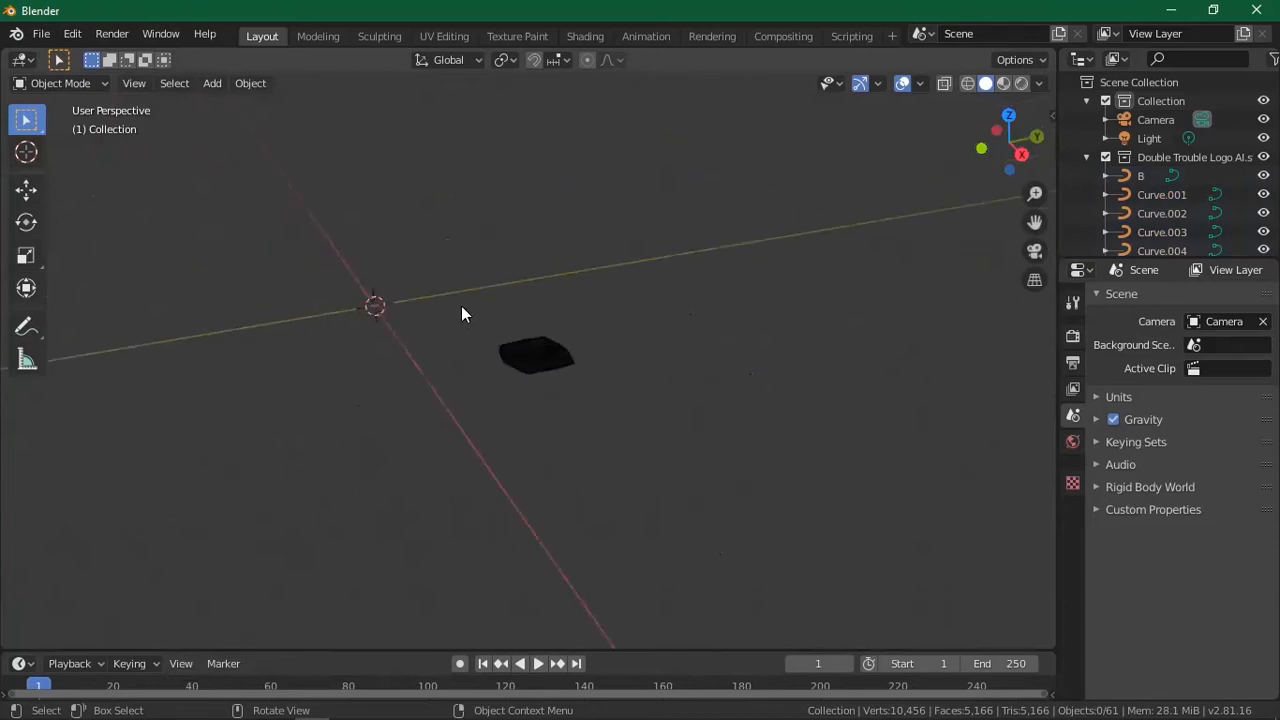
Make the Double Trouble Logo AI.svg collection active and place the 3D cursor at the middle of the logo.
click(1145, 163)
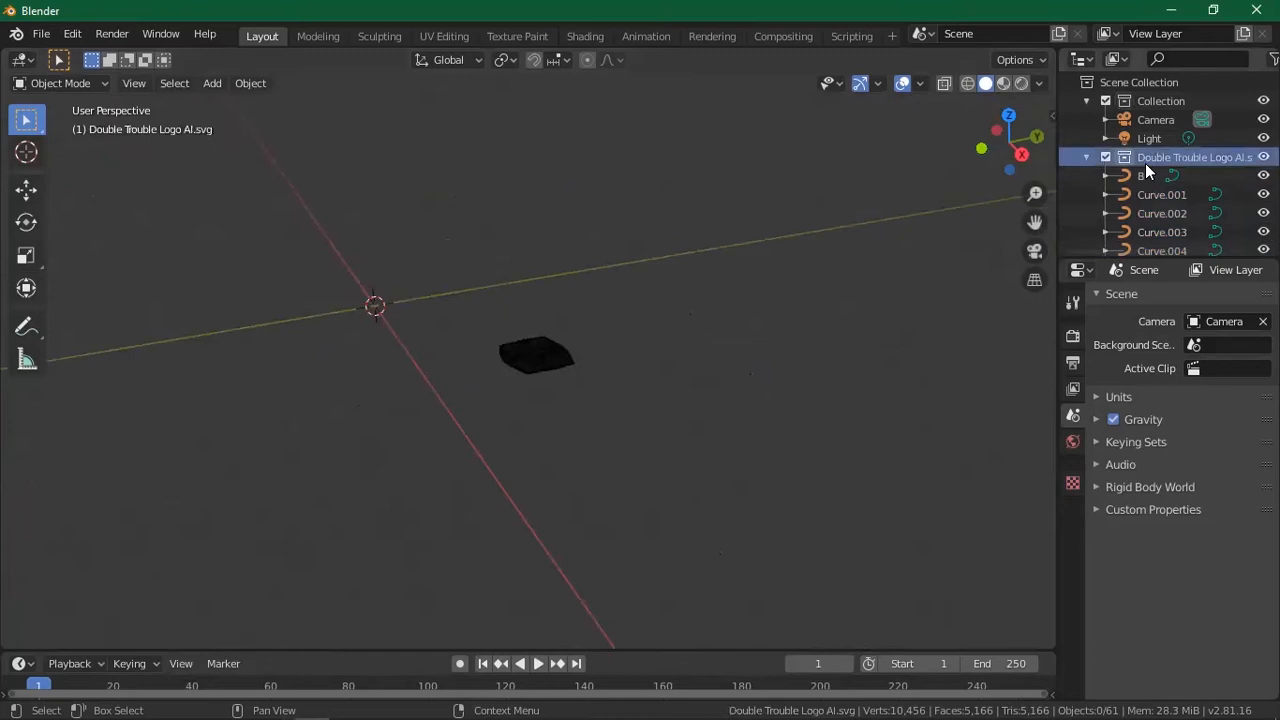
scroll(1145, 163, down, 2)
scroll(544, 349, up, 3)
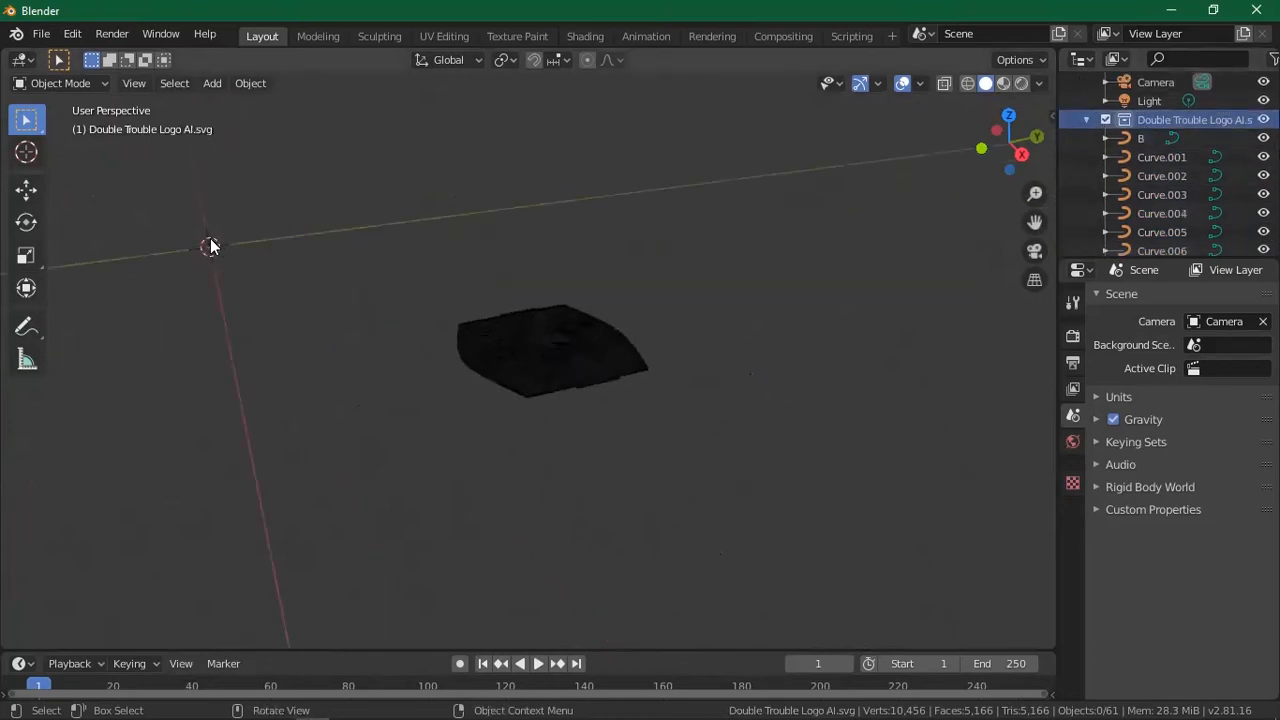
right_click(575, 294)
click(26, 151)
click(545, 342)
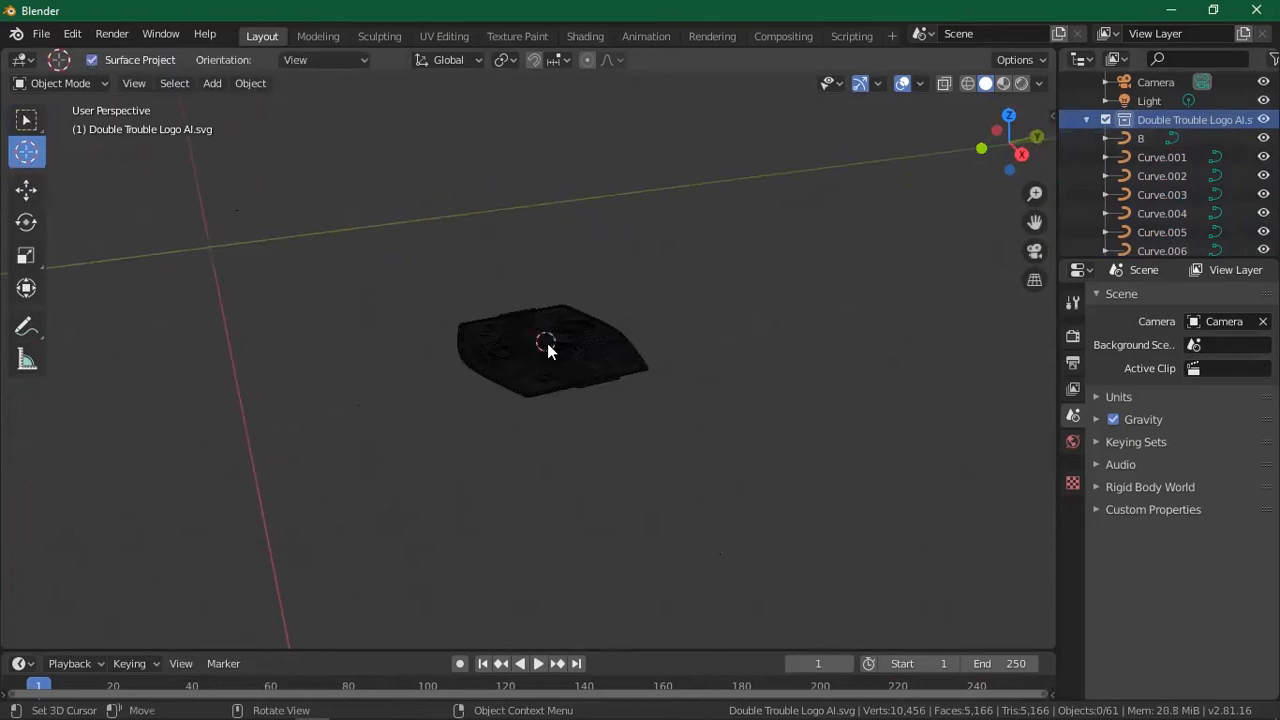
Collapse the Double Trouble Logo AI.svg collection, then box-select all the logo curves and scale them down to about 0.93.
click(26, 189)
click(26, 255)
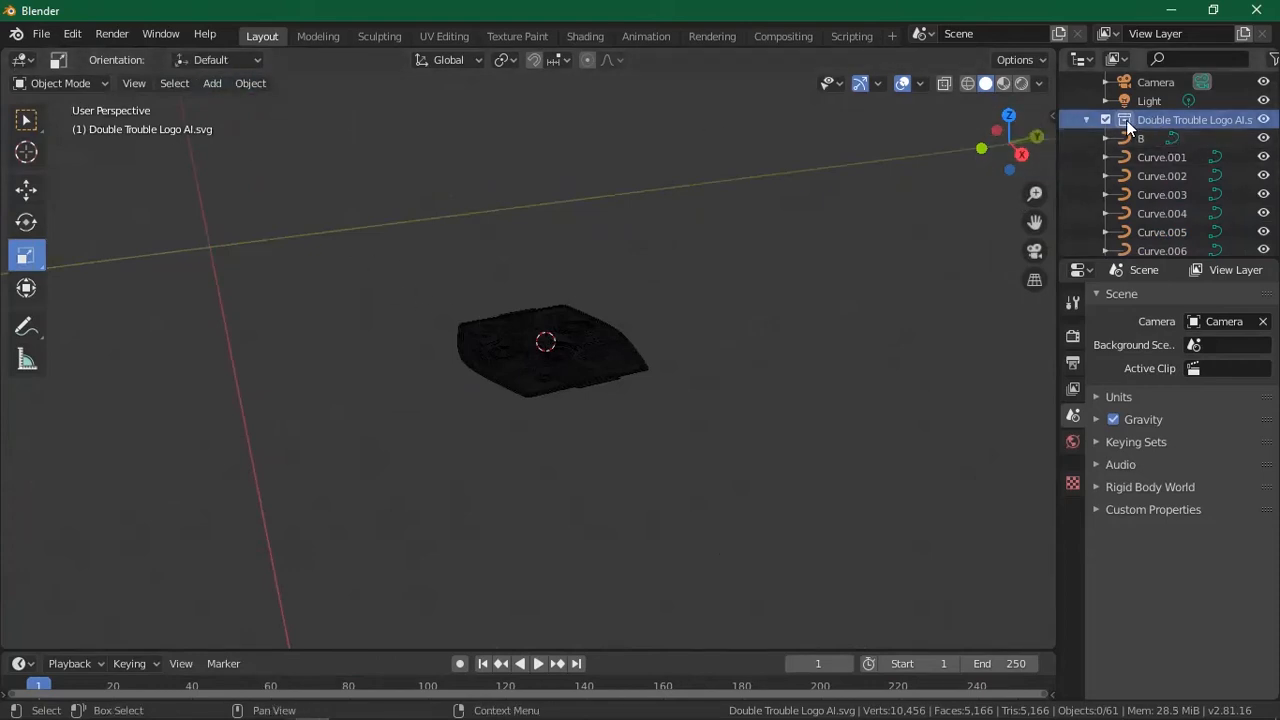
click(1085, 120)
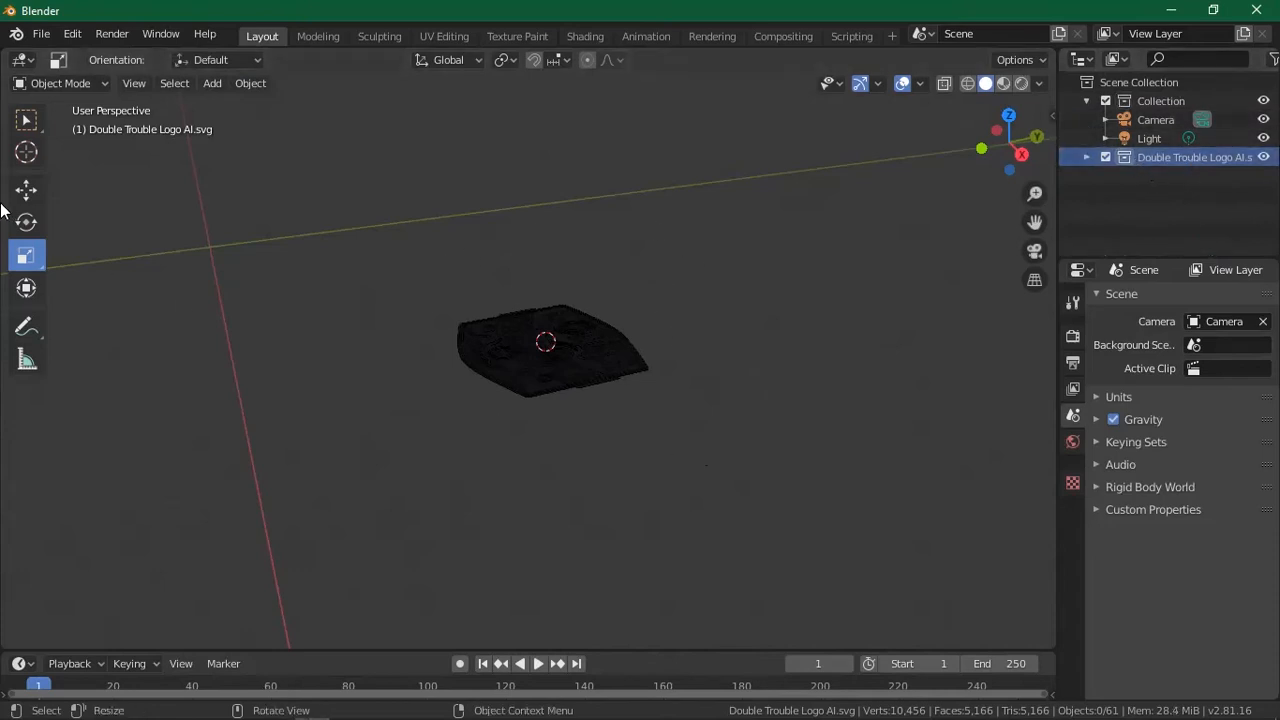
click(26, 119)
drag(387, 246, 737, 426)
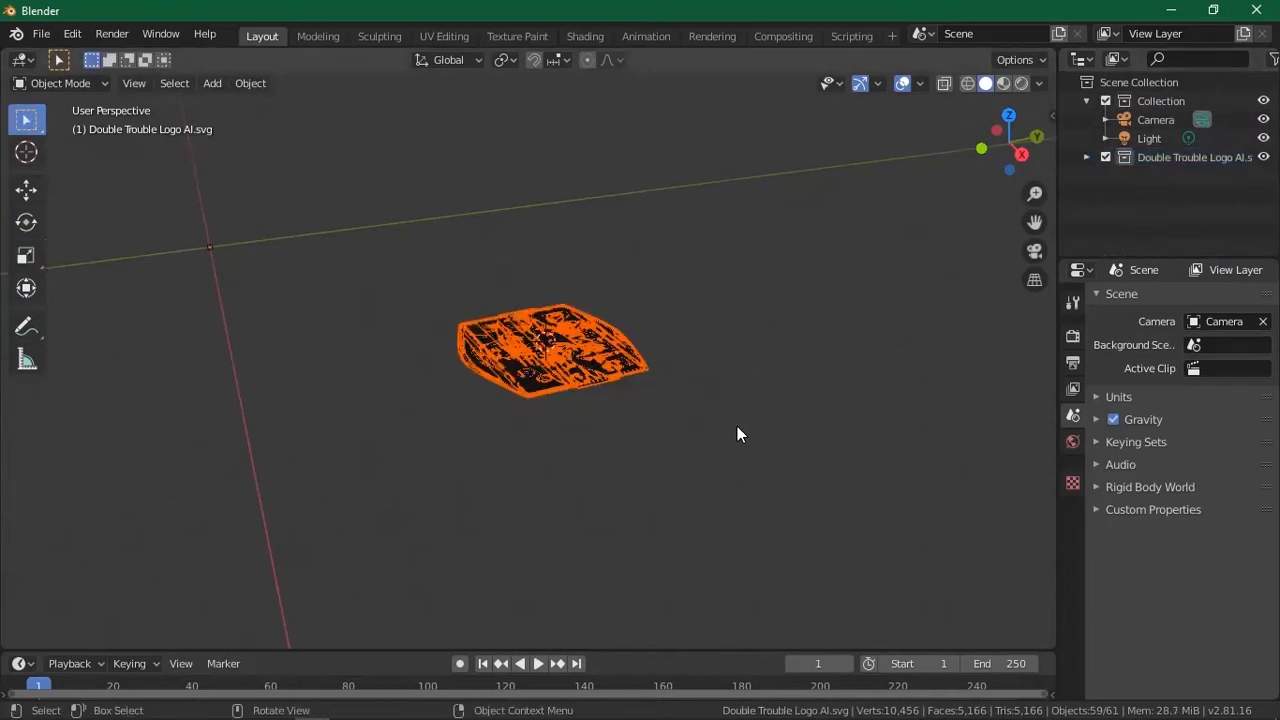
key(s)
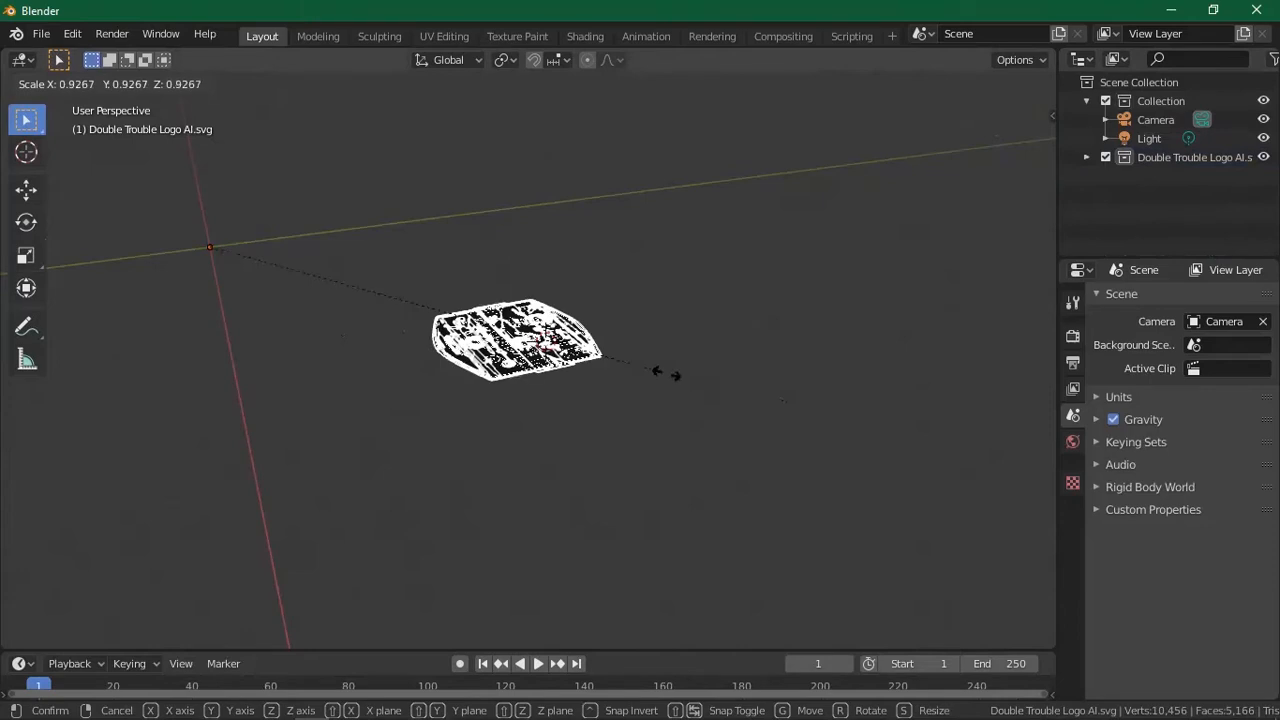
click(666, 374)
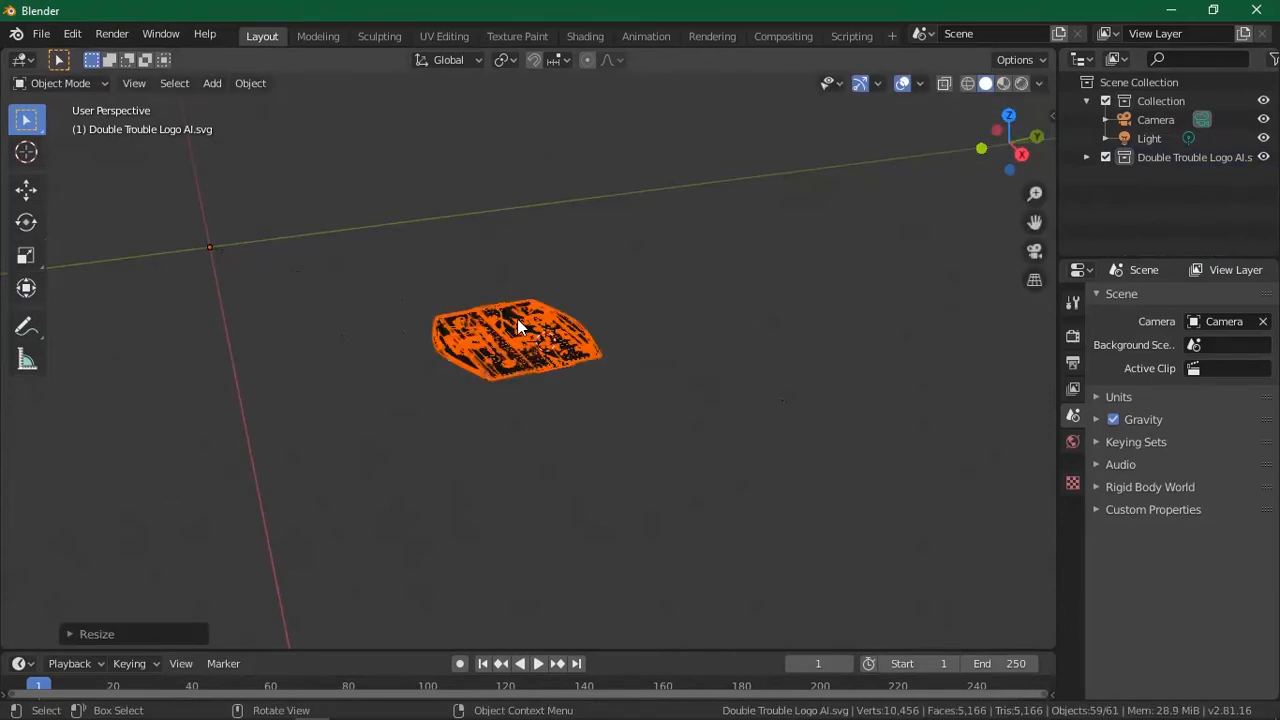
Box-select the logo curves again and scale them up to a much larger size.
click(247, 84)
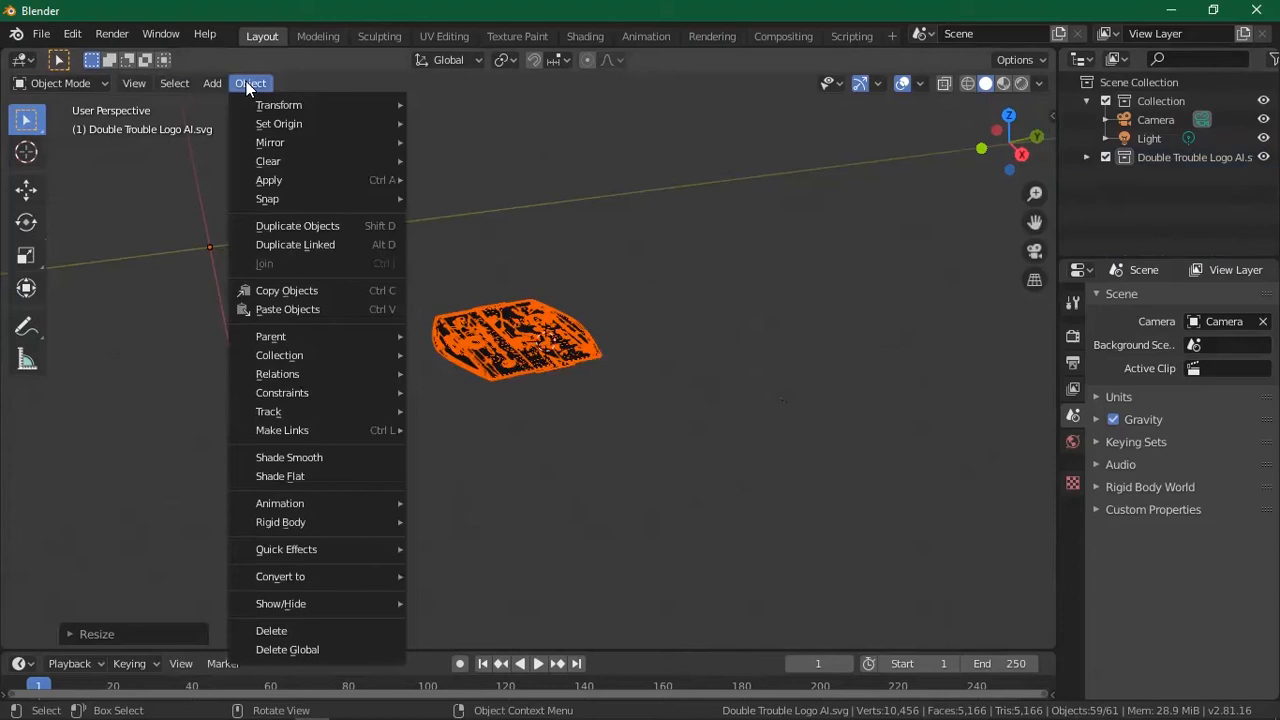
click(246, 83)
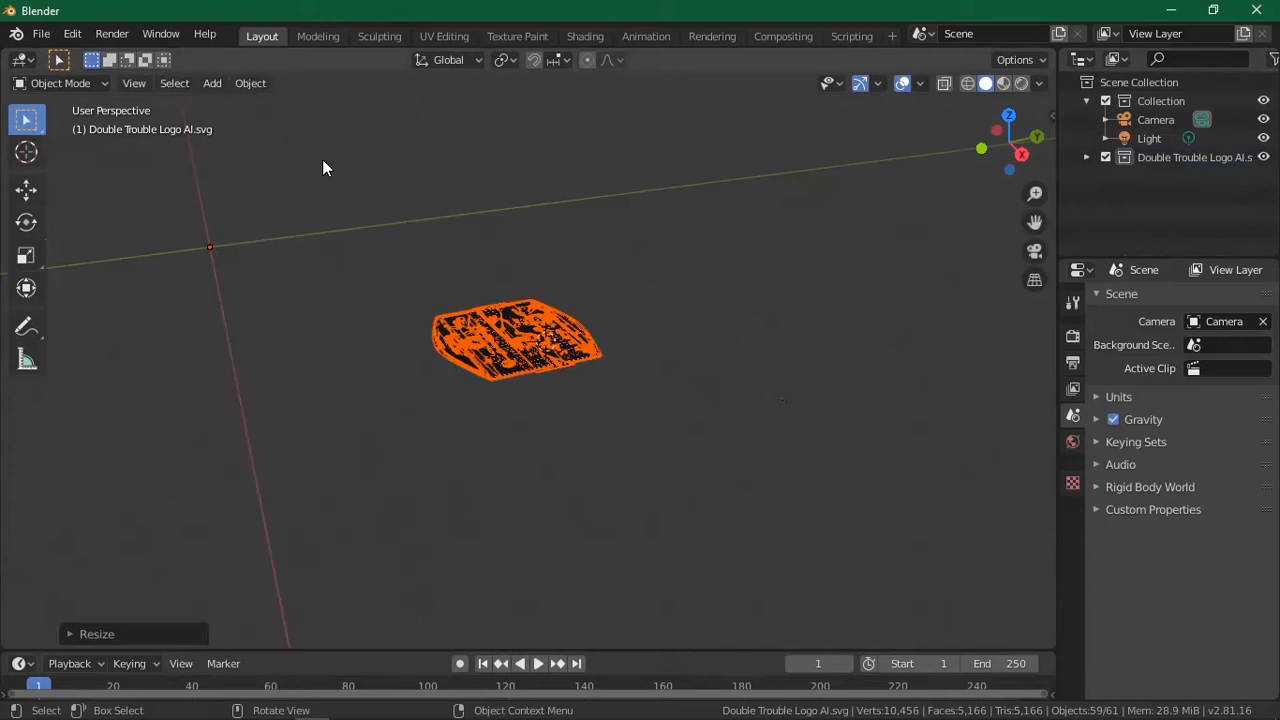
drag(375, 276, 715, 491)
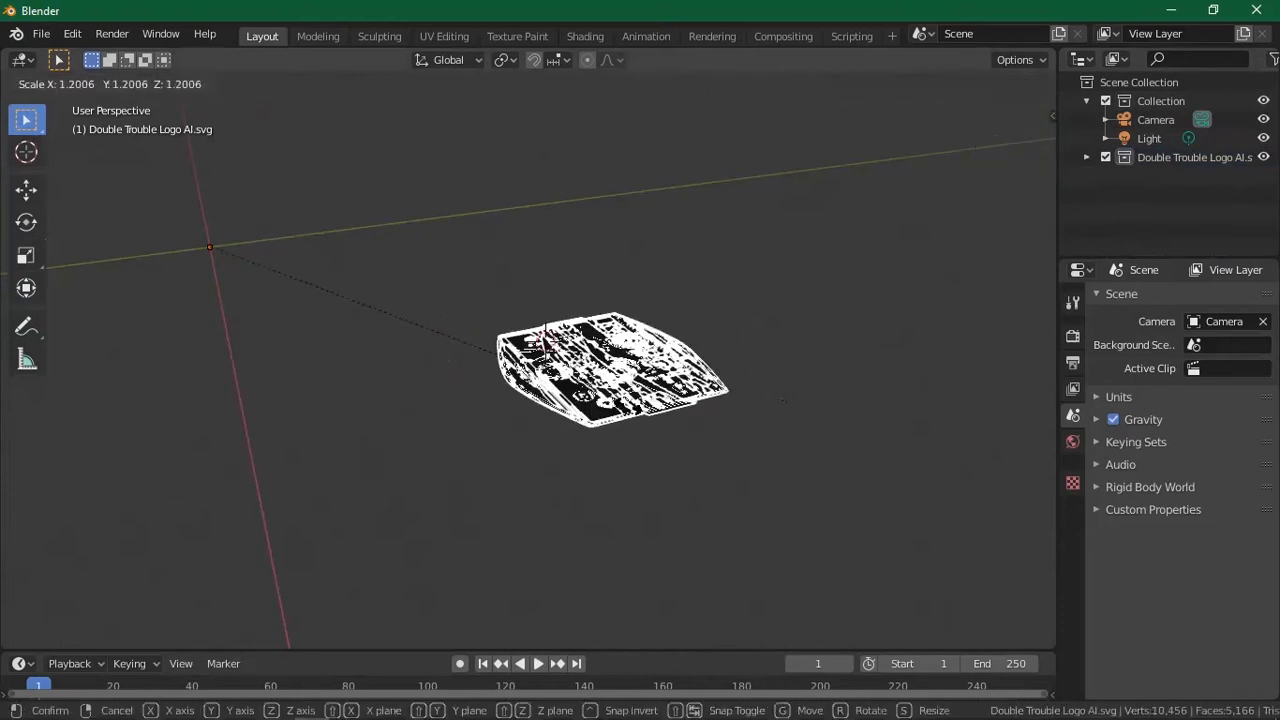
click(900, 492)
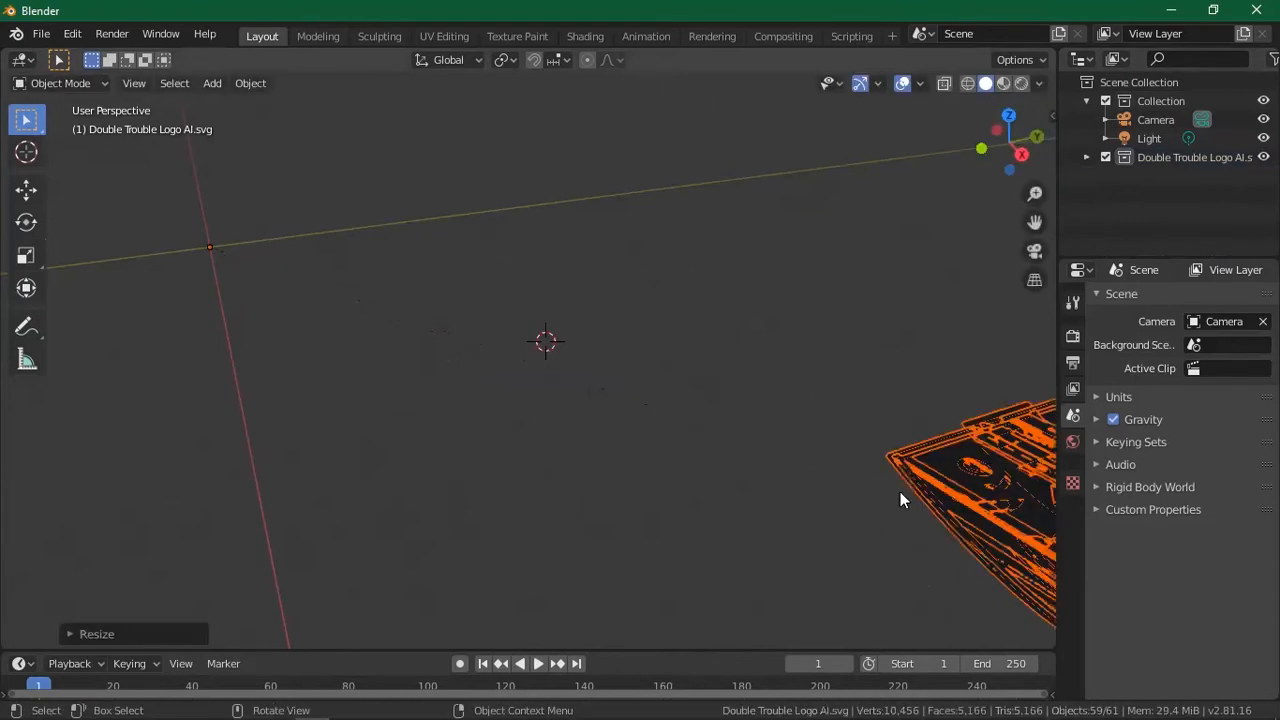
key(shift+space)
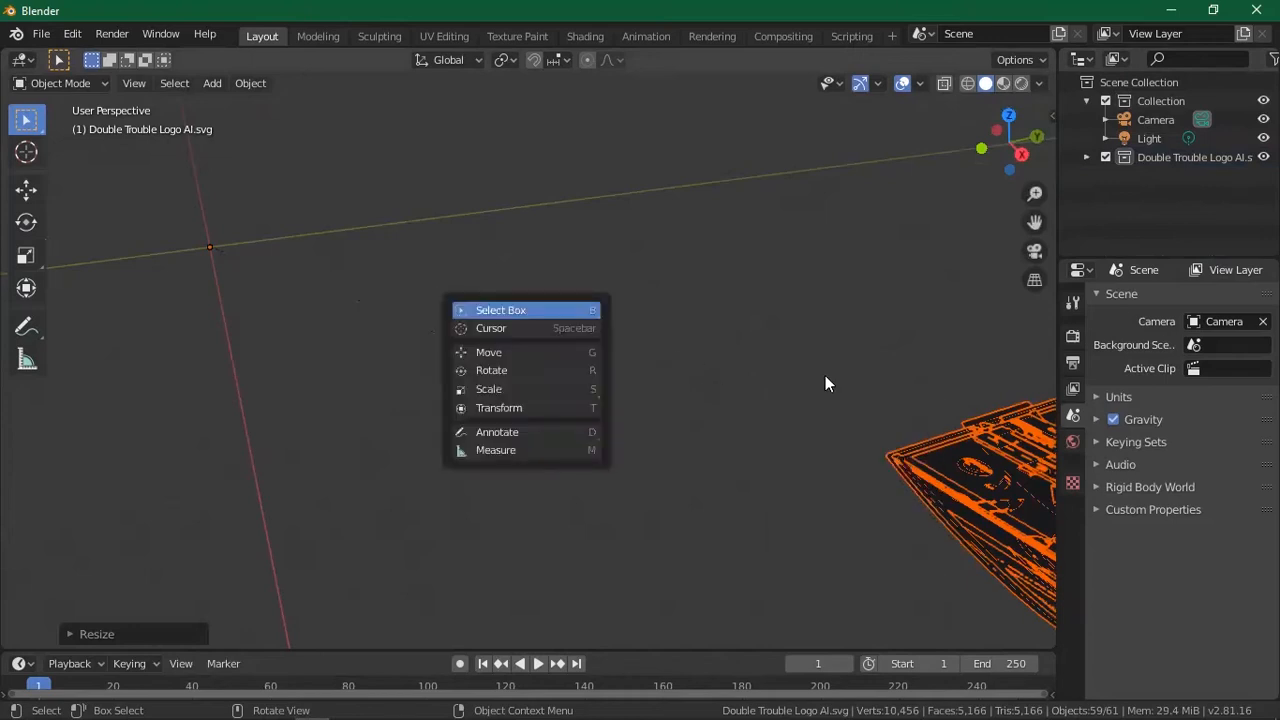
drag(1025, 225, 586, 64)
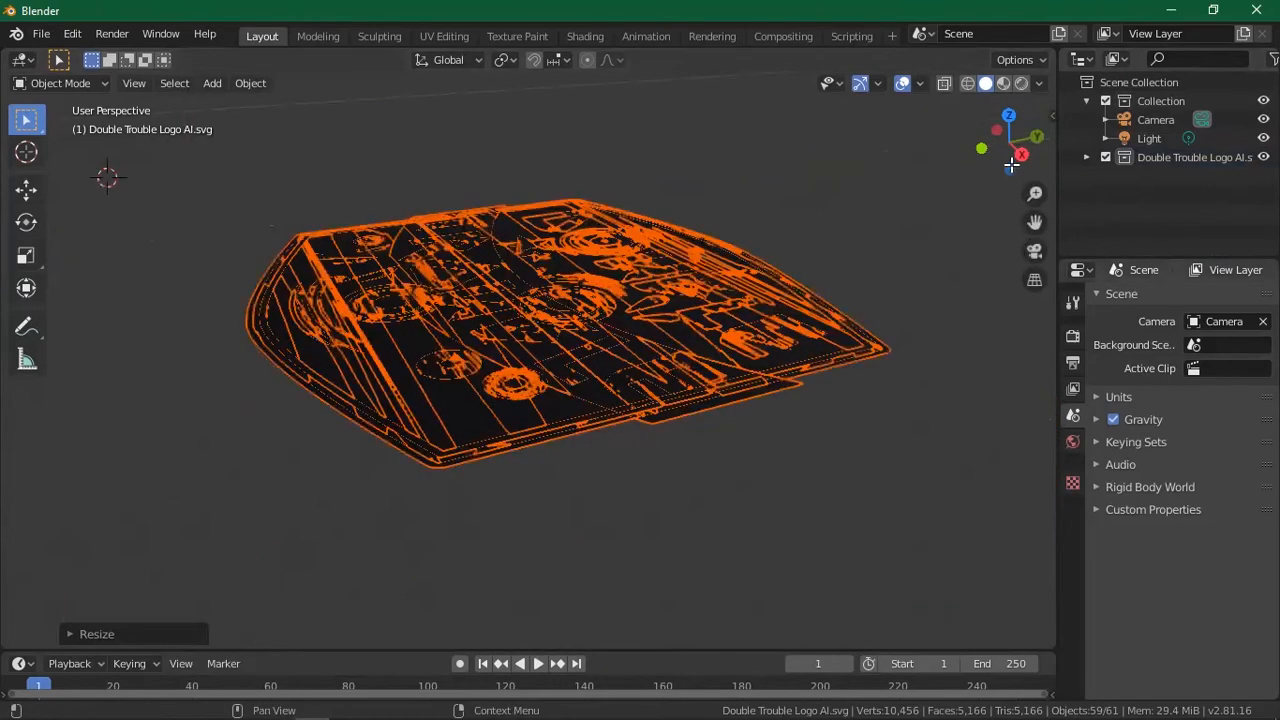
drag(1008, 140, 1008, 187)
scroll(740, 292, down, 6)
scroll(740, 300, up, 1)
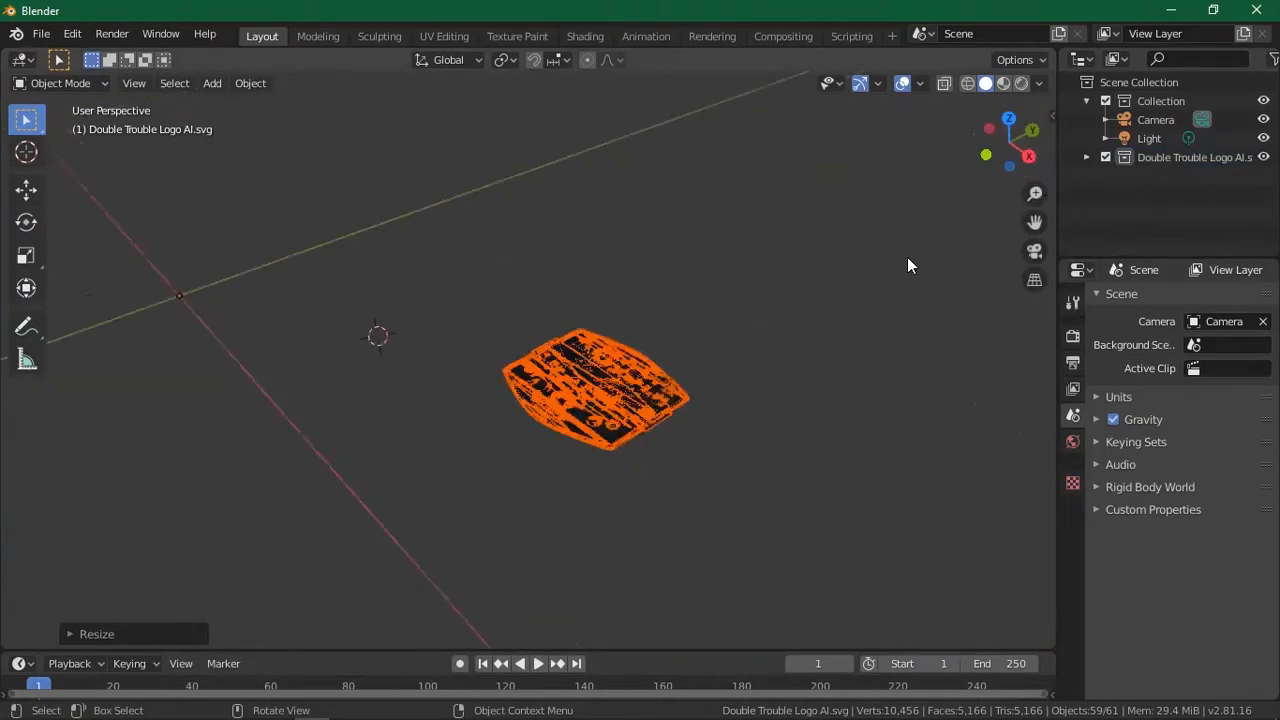
Make the Double Trouble Logo AI.svg collection active and examine the scene's unit settings and available unit systems.
click(1134, 156)
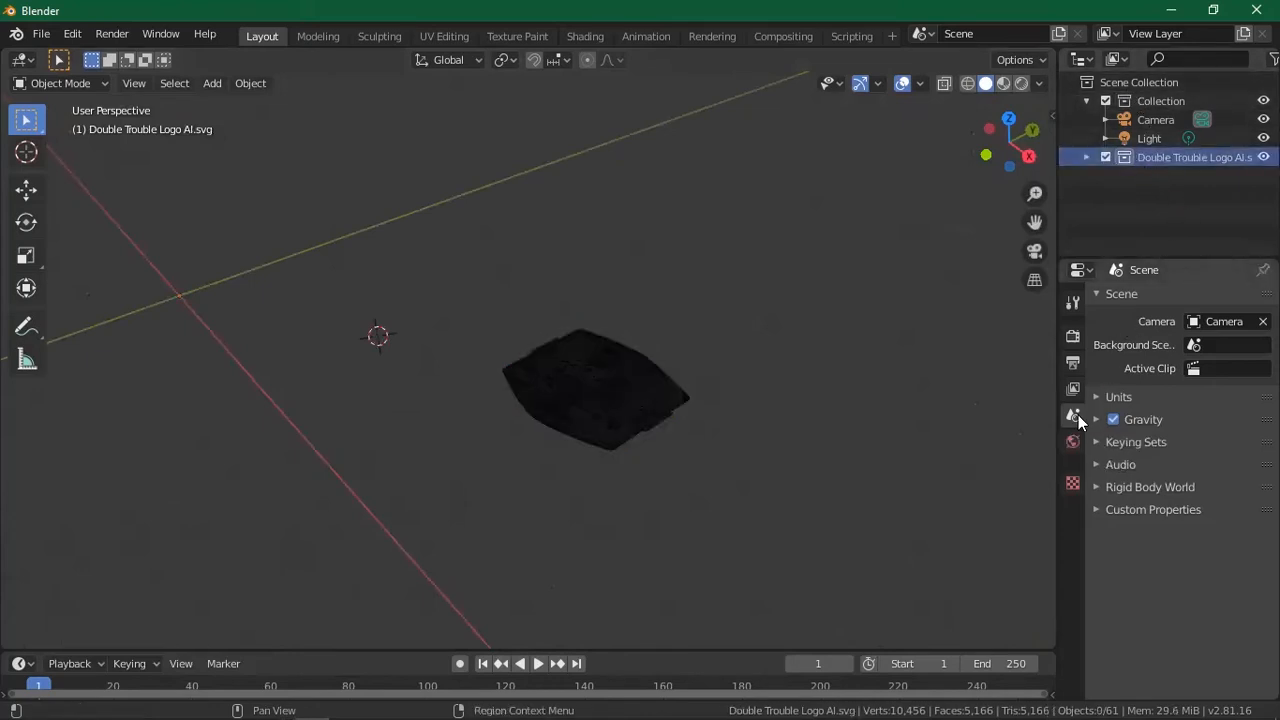
click(1097, 396)
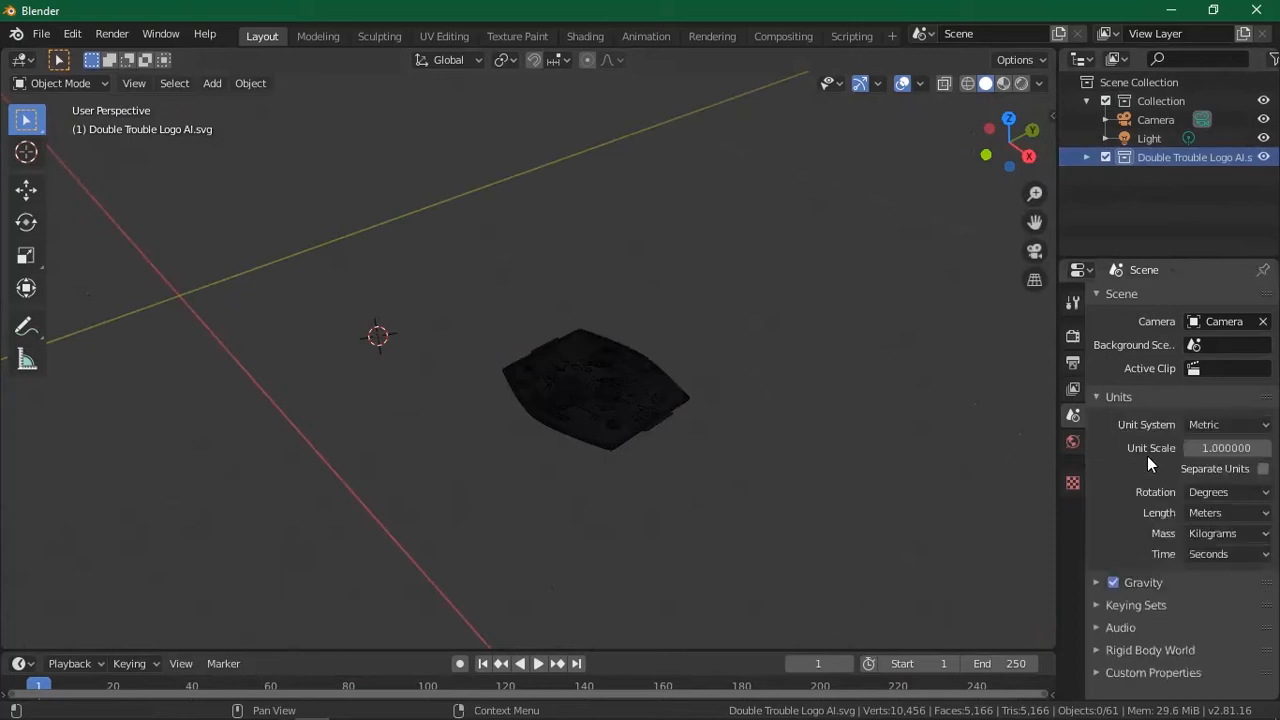
click(1223, 428)
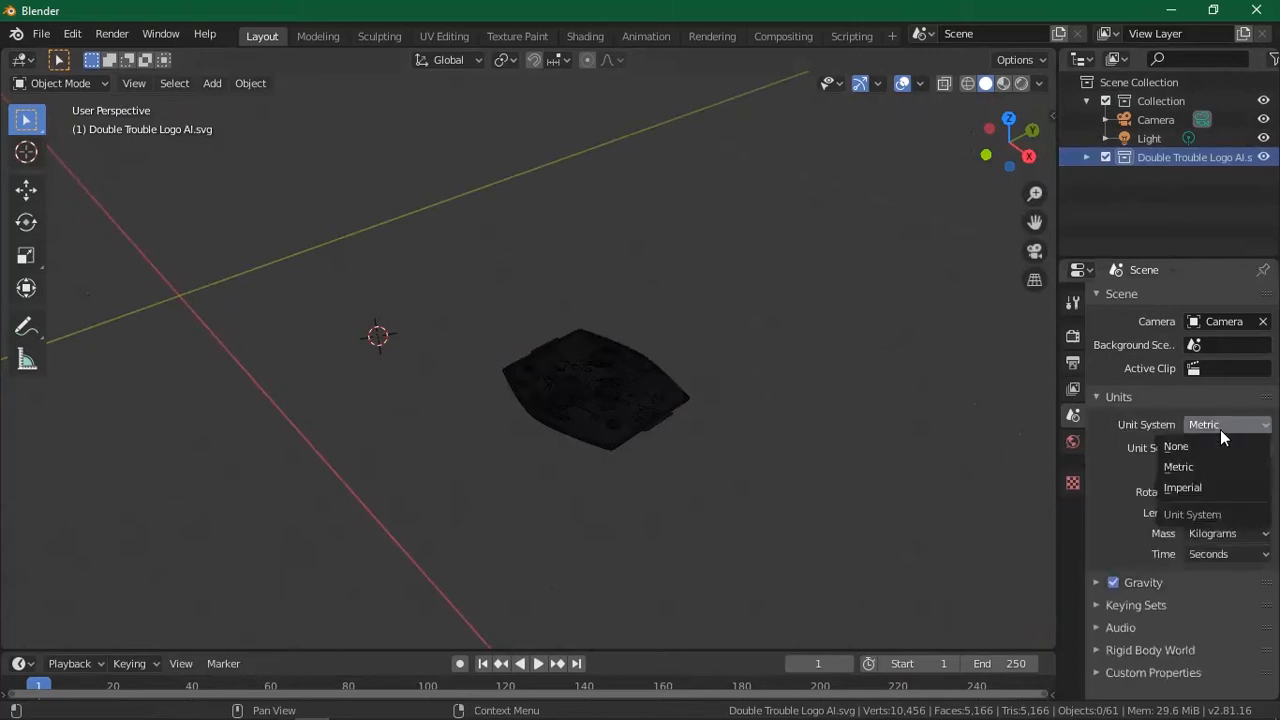
click(1209, 424)
click(1209, 424)
click(1141, 426)
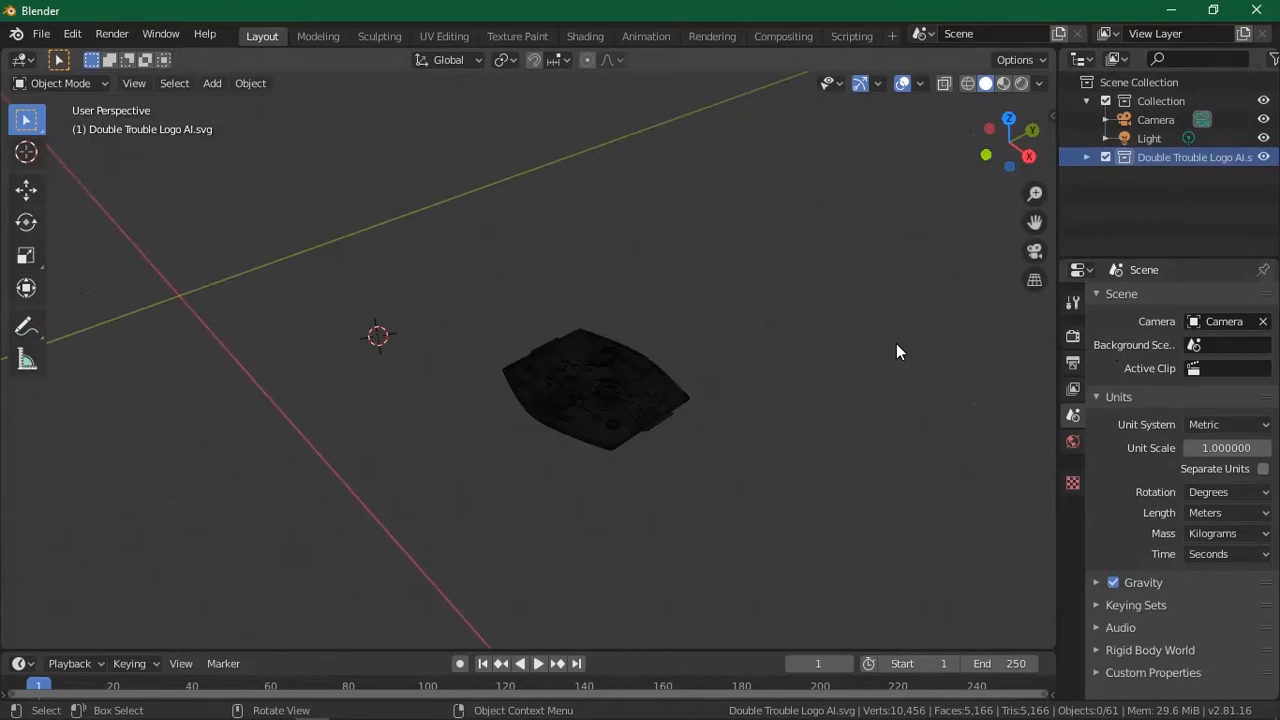
Set the transform pivot point to Individual Origins.
right_click(605, 392)
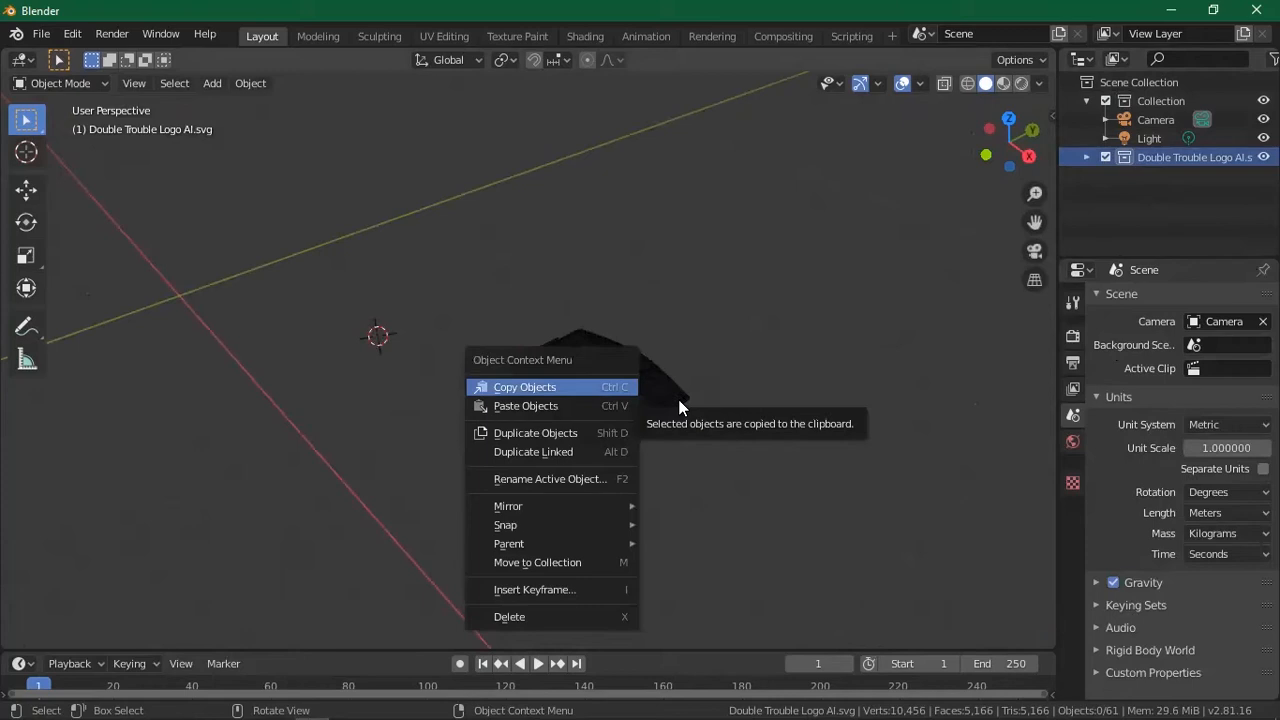
click(505, 59)
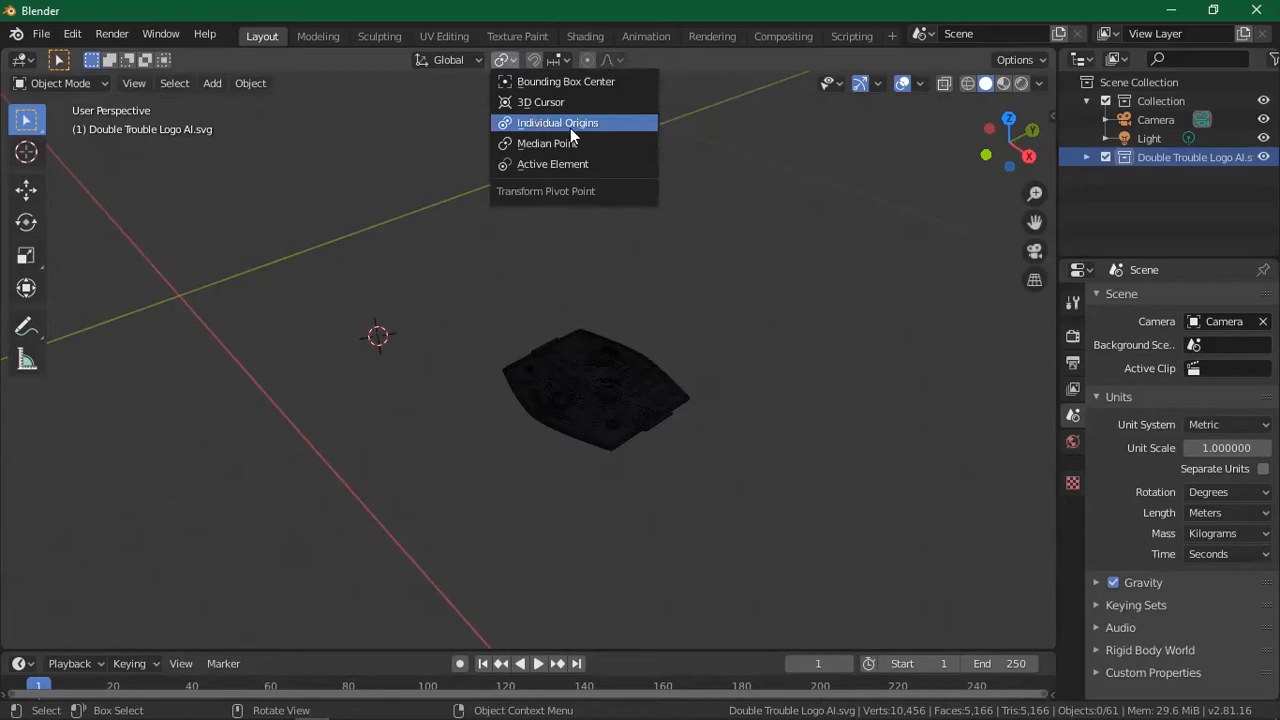
click(508, 60)
click(508, 60)
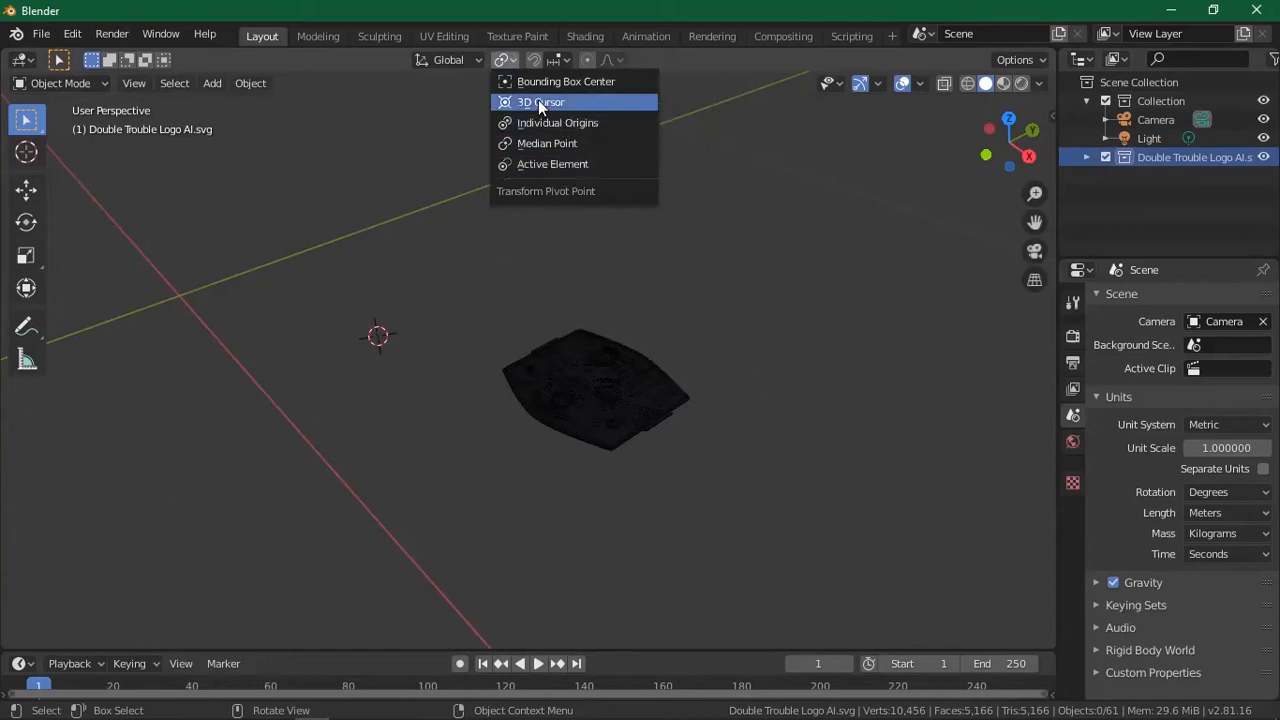
click(501, 63)
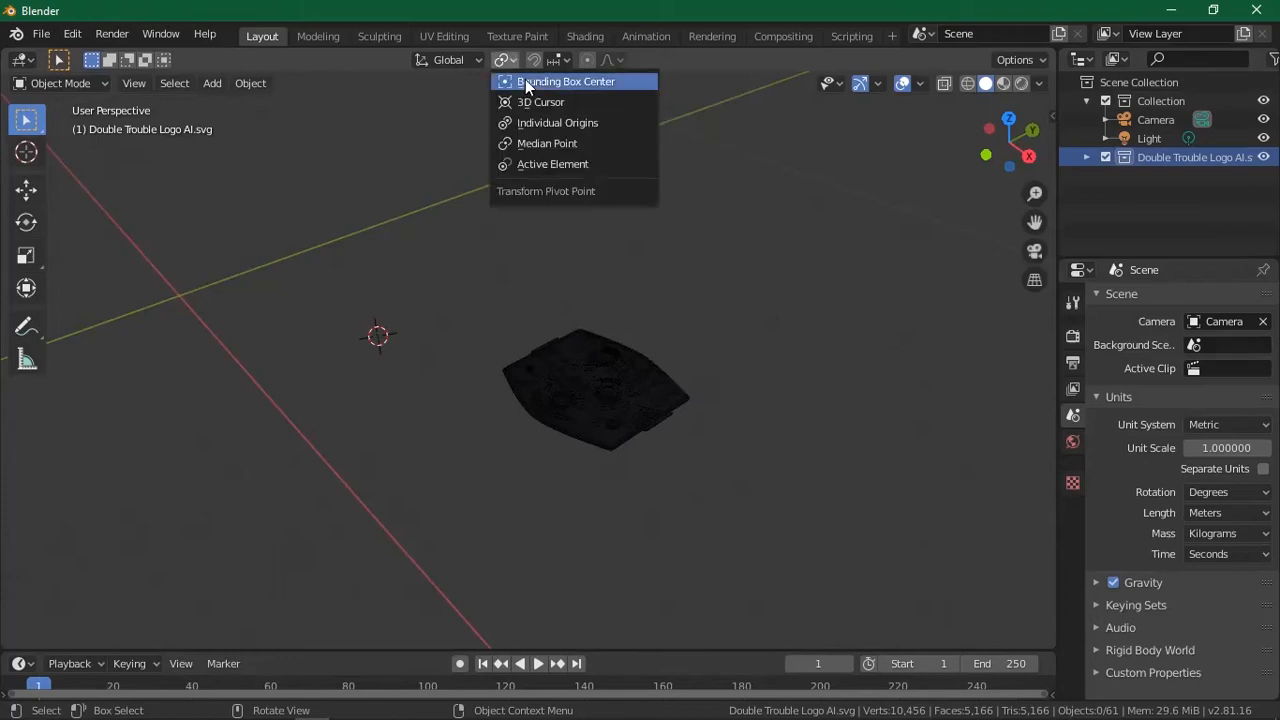
click(604, 124)
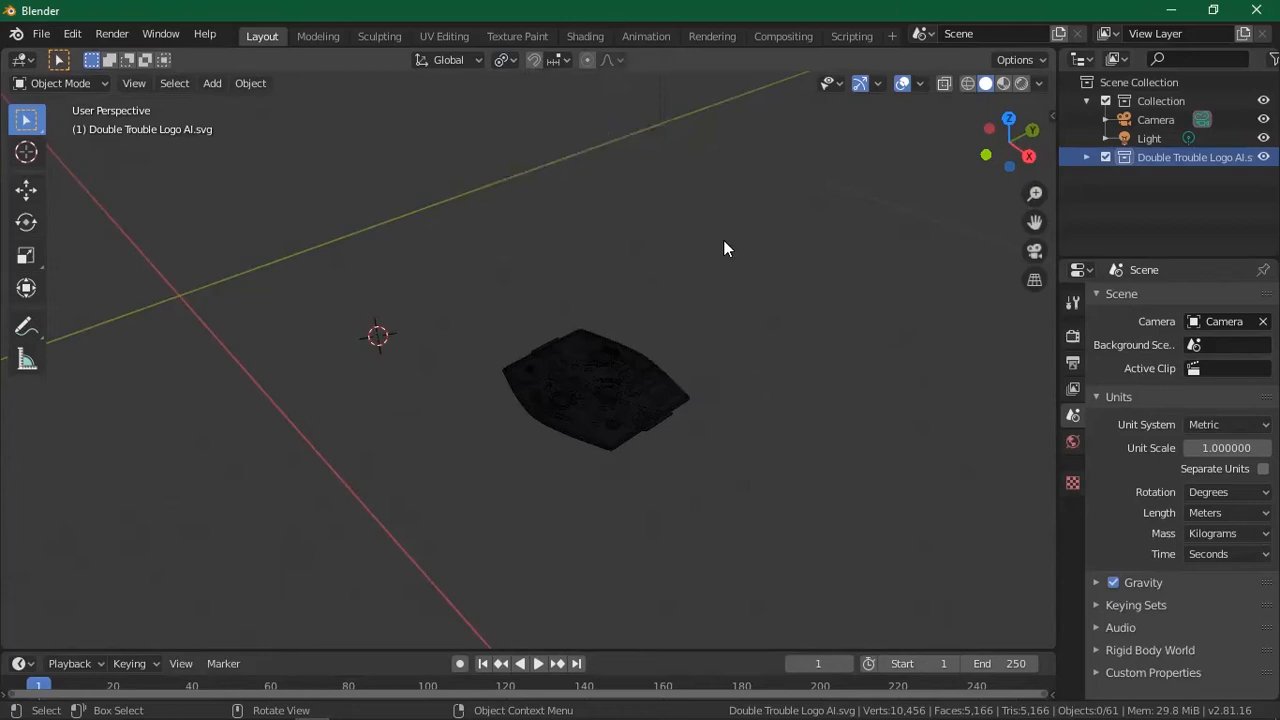
Box-select the logo curves and scale them down to roughly two thirds of their size.
drag(483, 281, 716, 500)
key(s)
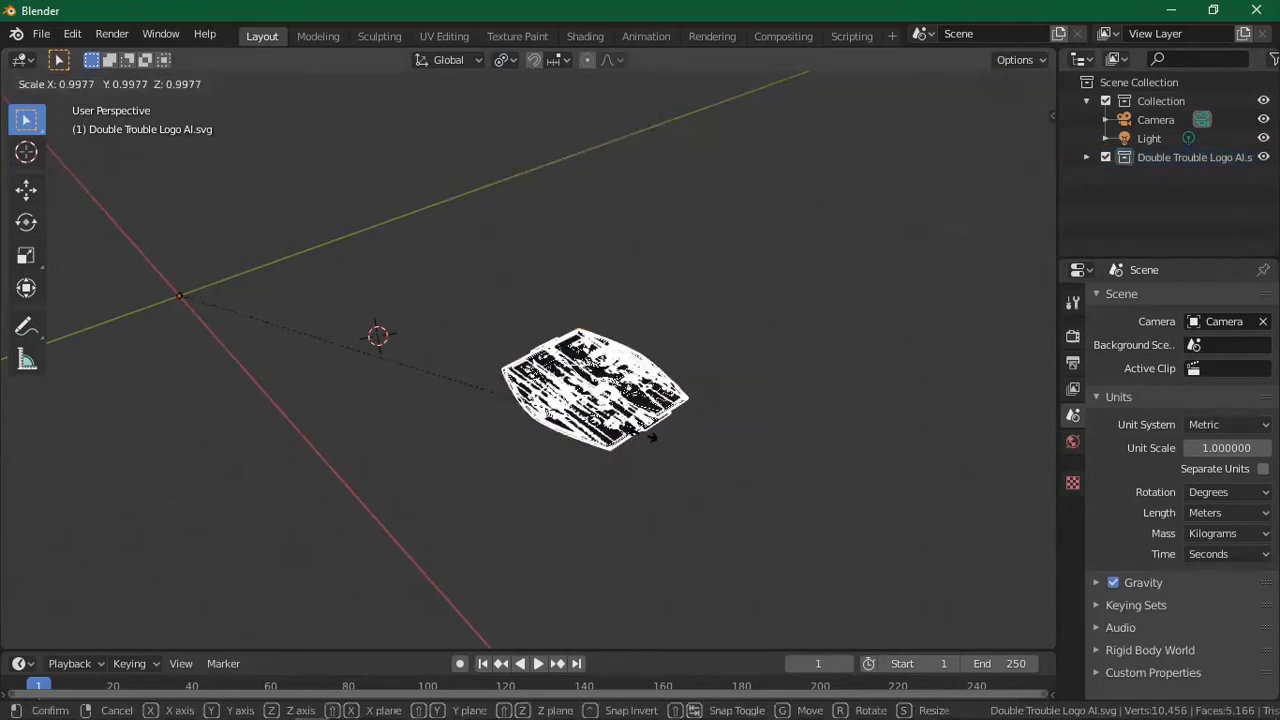
click(557, 184)
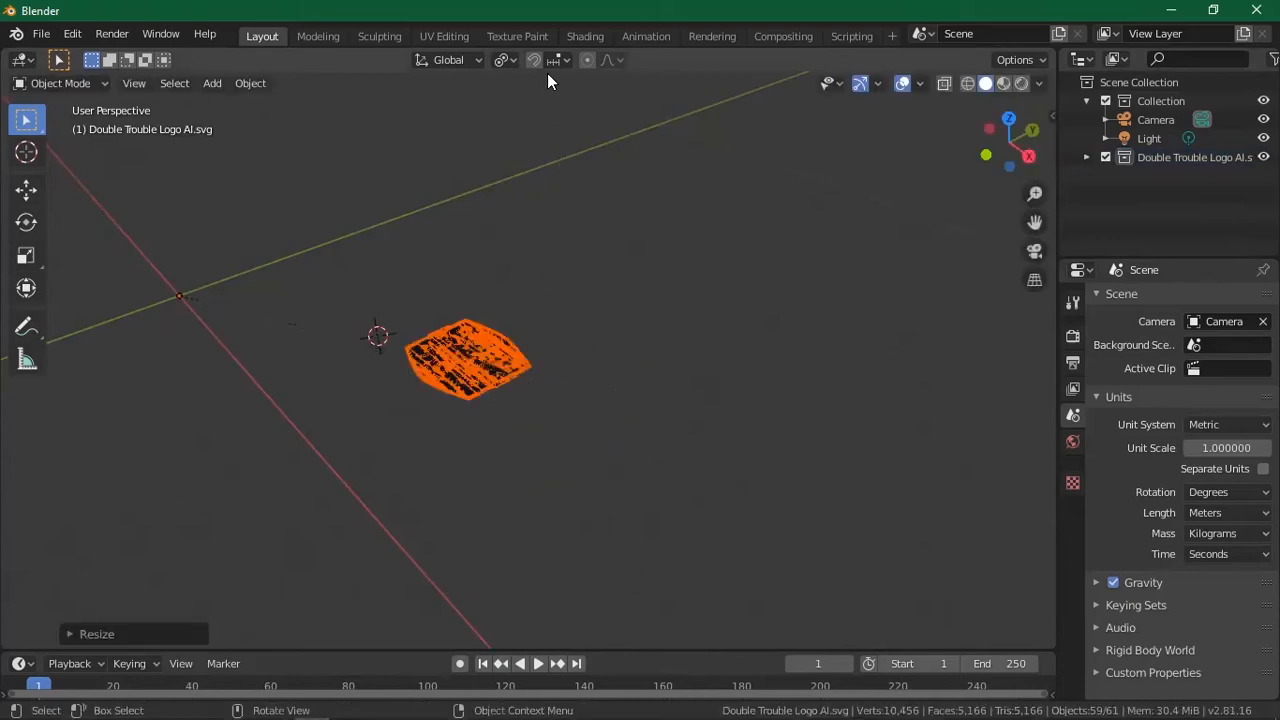
Set the transform pivot point to 3D Cursor and place the 3D cursor at the middle of the logo.
click(505, 60)
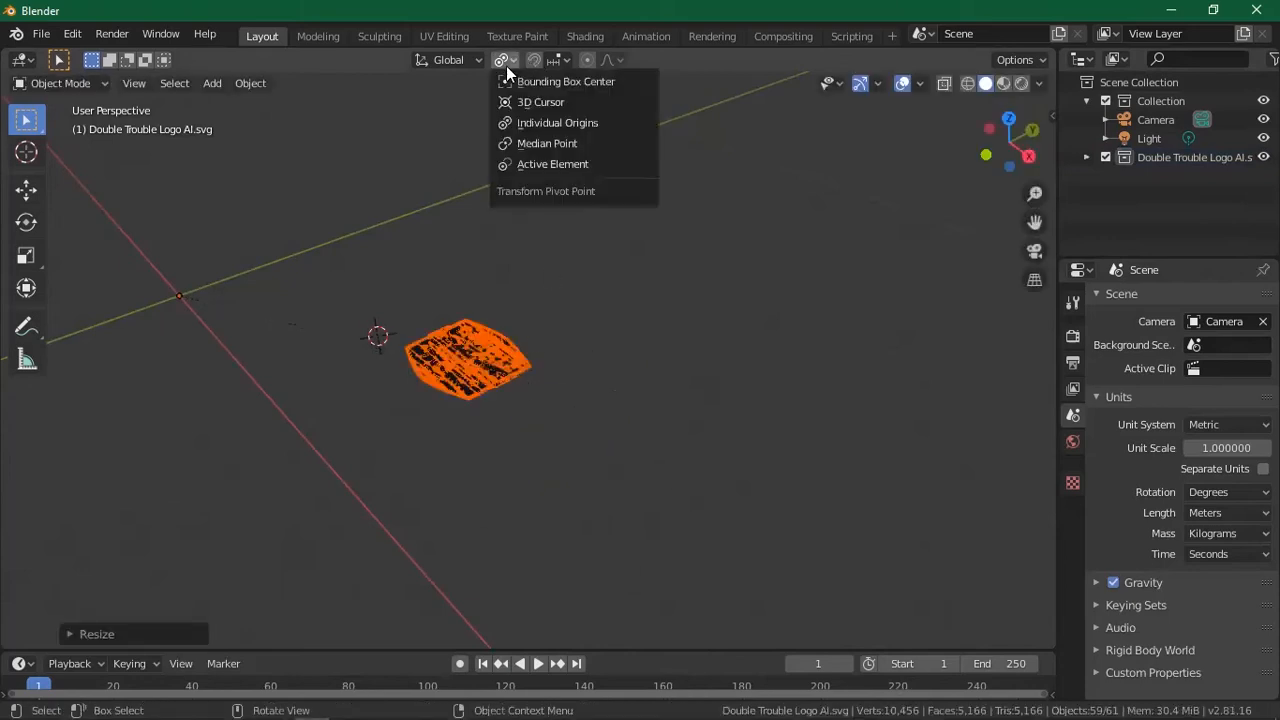
click(560, 103)
scroll(485, 375, up, 7)
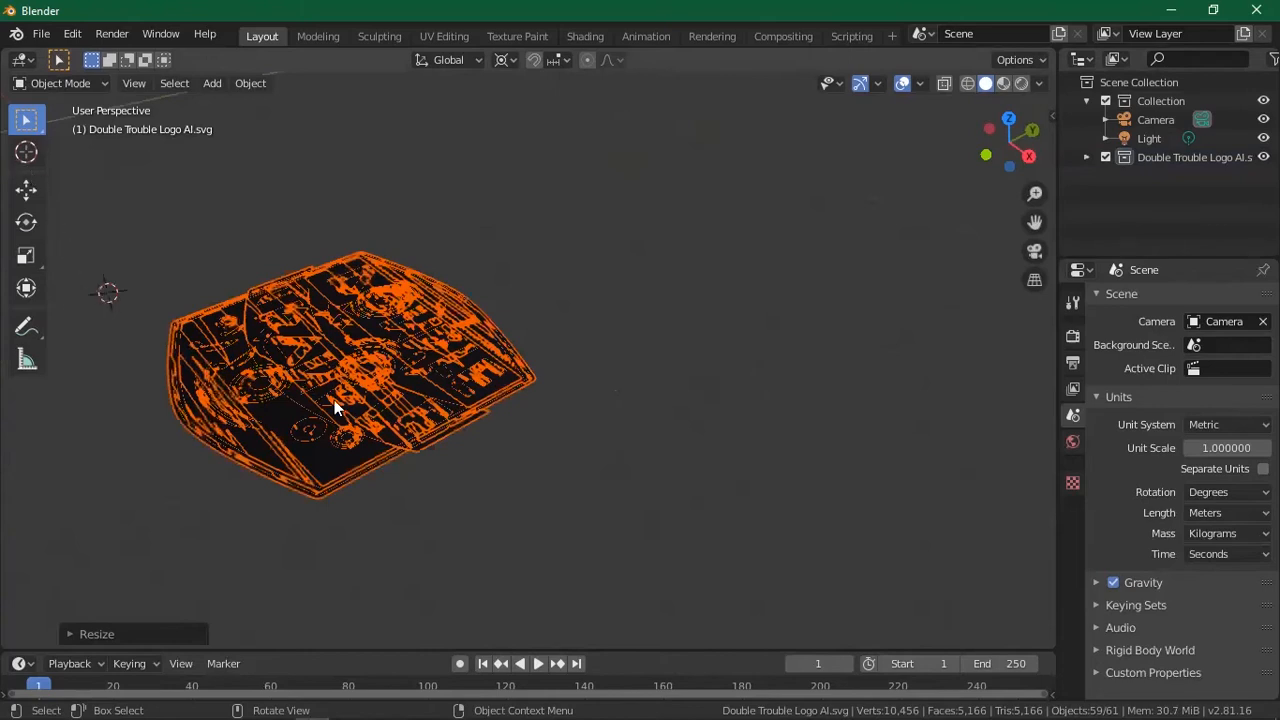
key(shift+space)
key(space)
click(336, 366)
scroll(336, 366, down, 5)
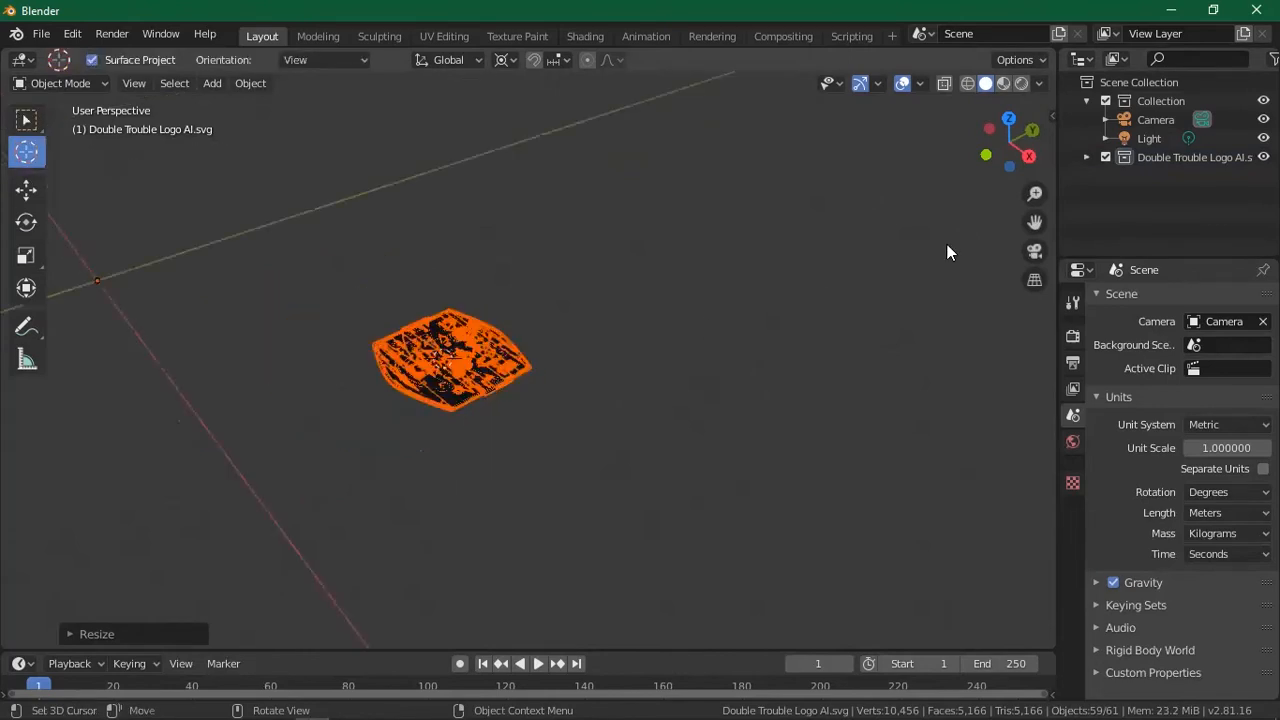
Enlarge the logo curves about the 3D cursor with a negative scale factor, to more than three times their size.
key(s)
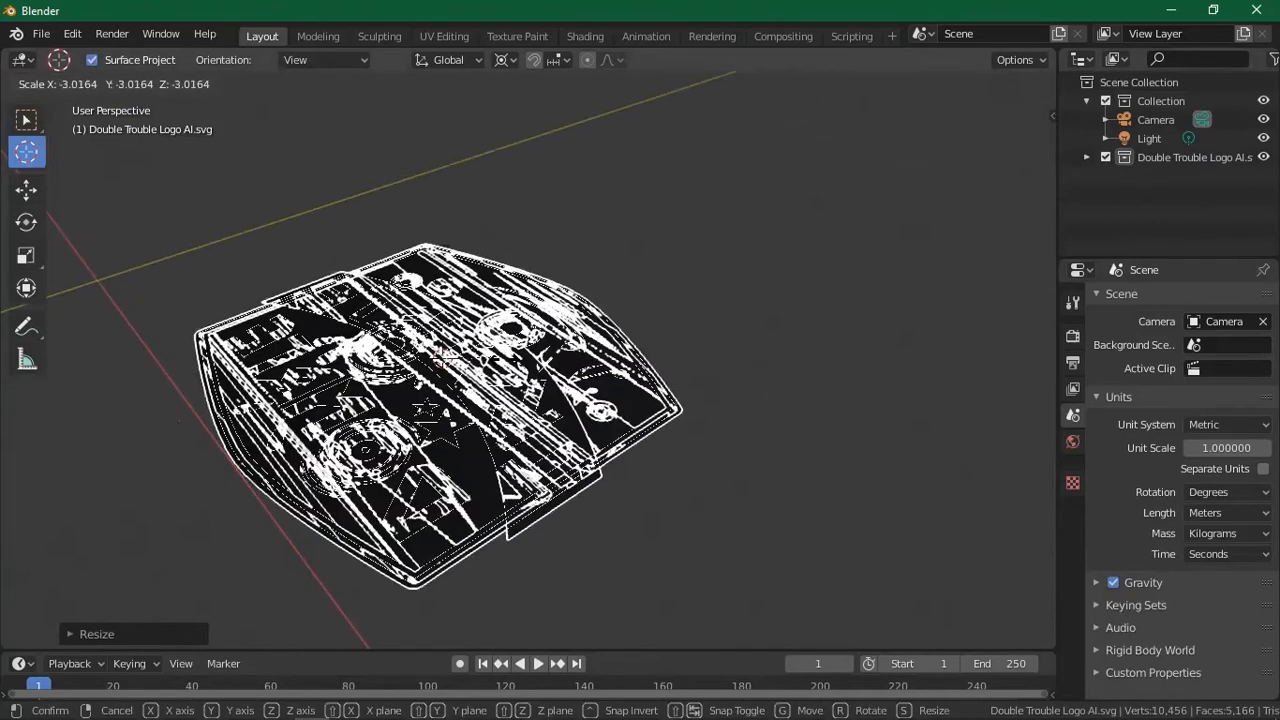
click(358, 404)
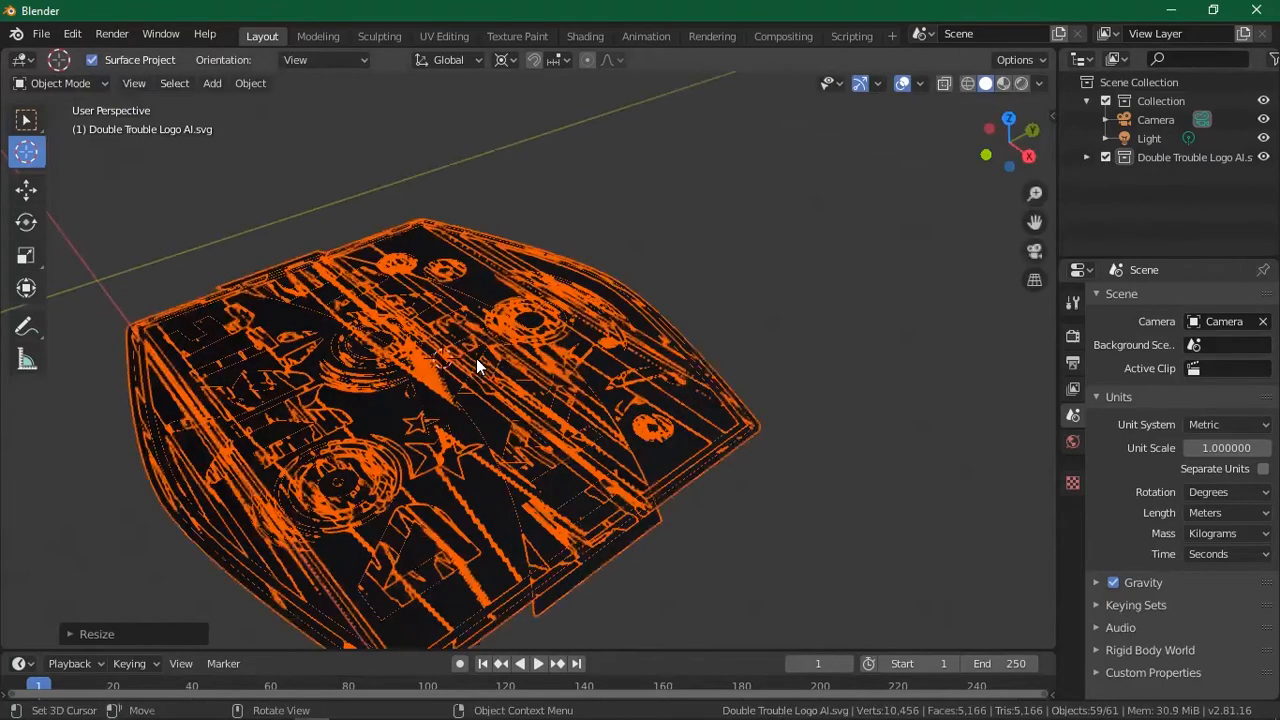
scroll(476, 358, down, 5)
Set the transform pivot point to Active Element and scale the logo curves up so they shift over the world origin.
click(512, 60)
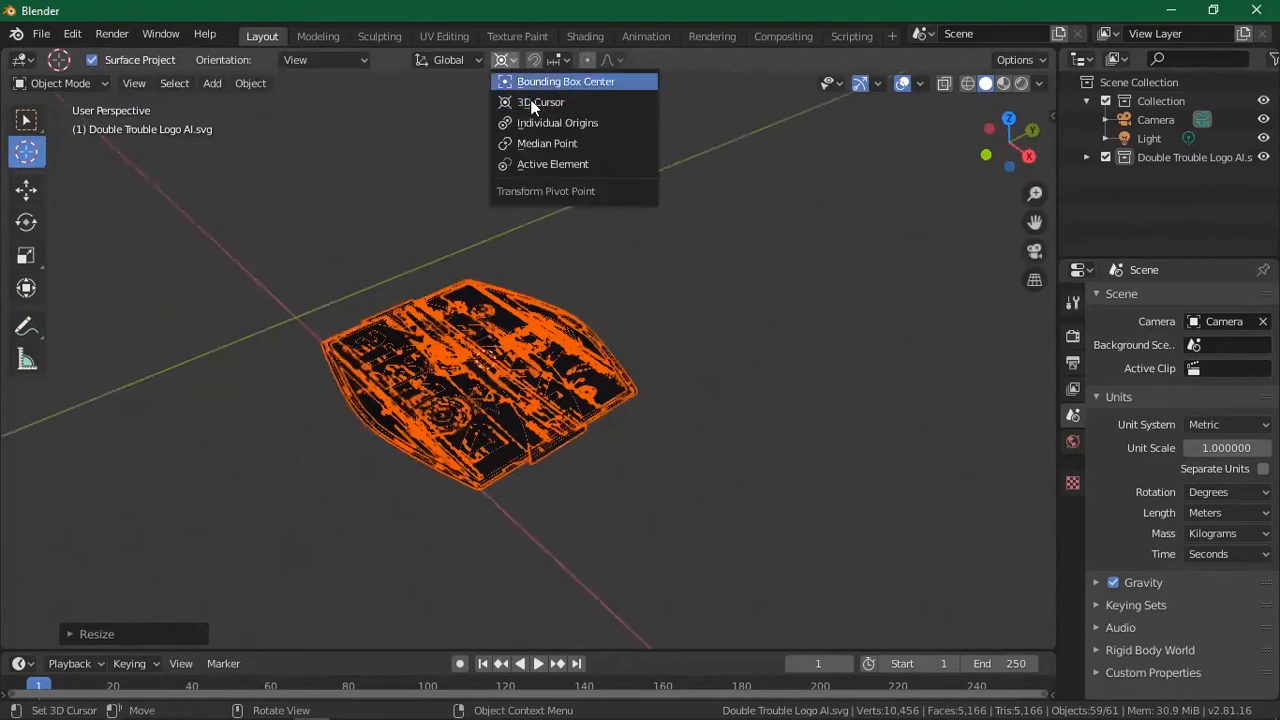
click(510, 59)
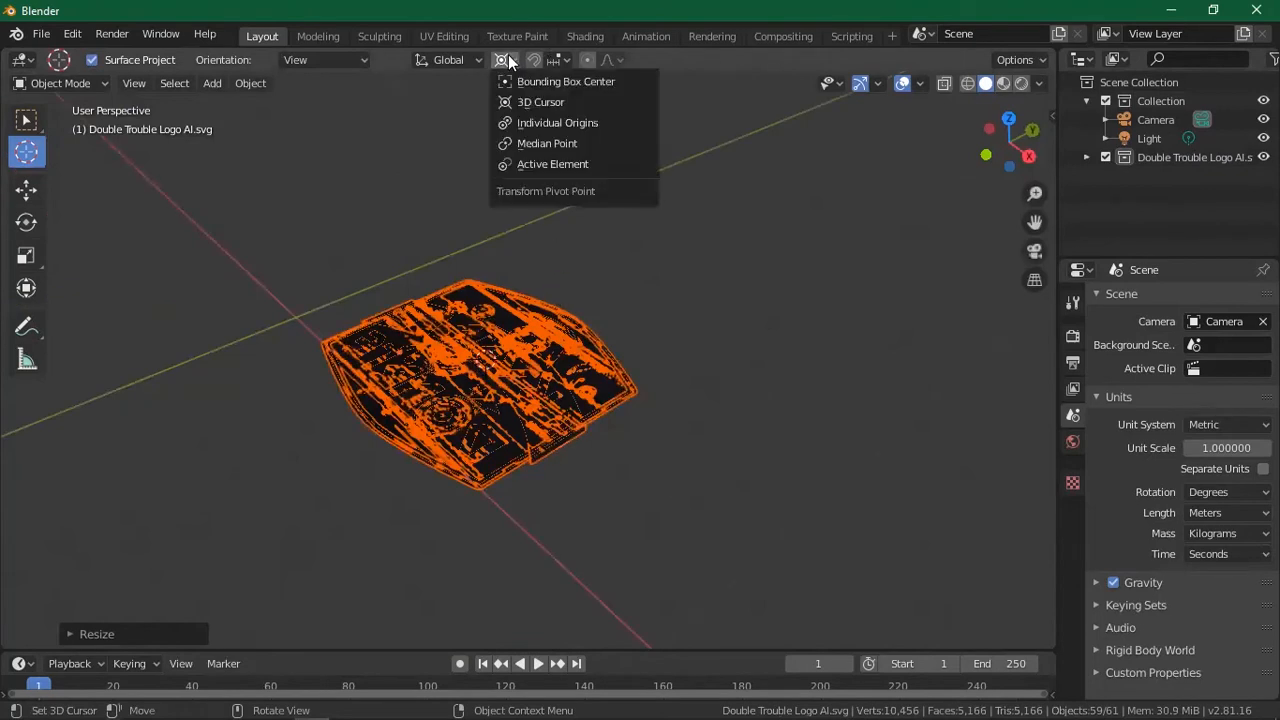
click(564, 163)
key(s)
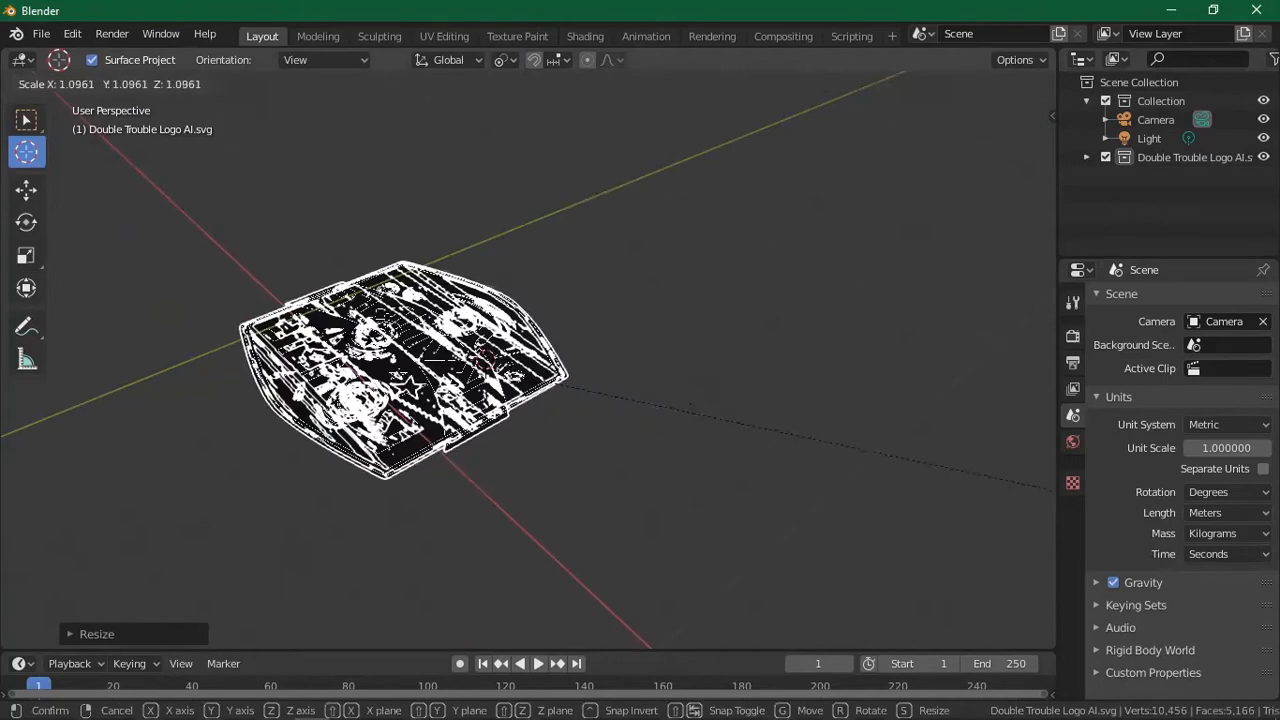
click(742, 300)
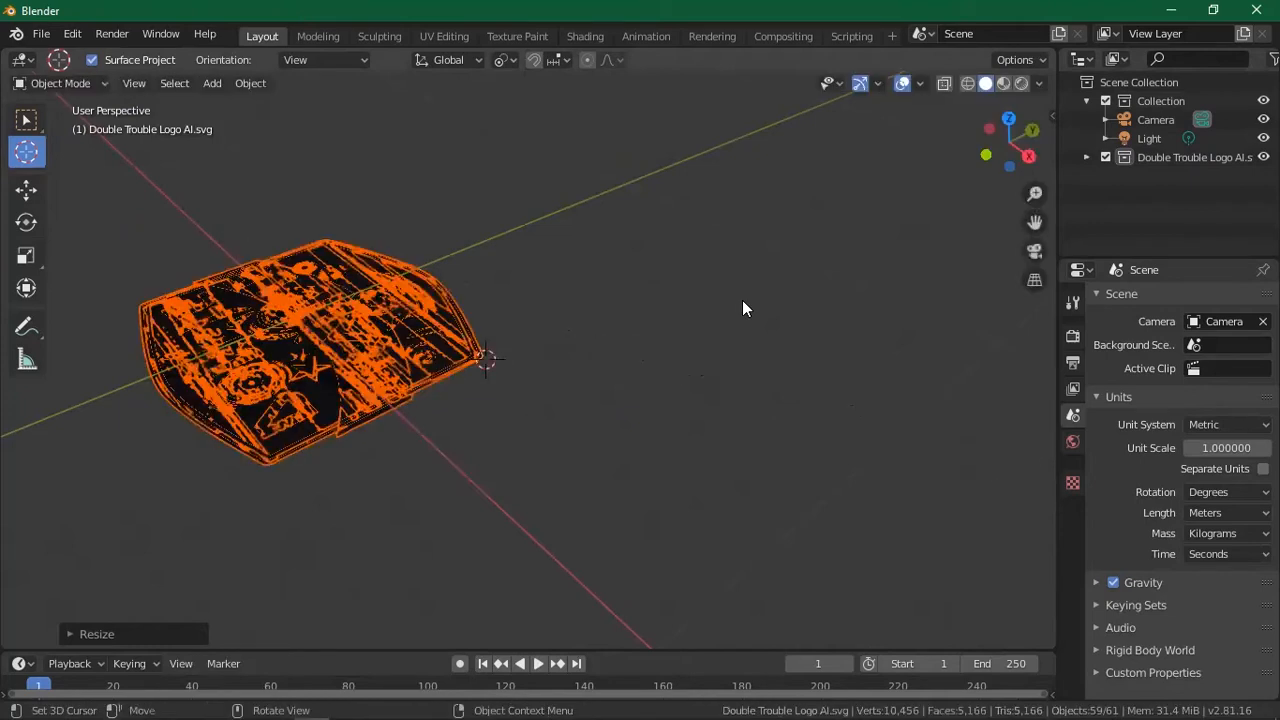
Move the logo curves so the logo is roughly centred on the world origin, and check its placement from above.
scroll(742, 300, down, 10)
scroll(742, 300, up, 8)
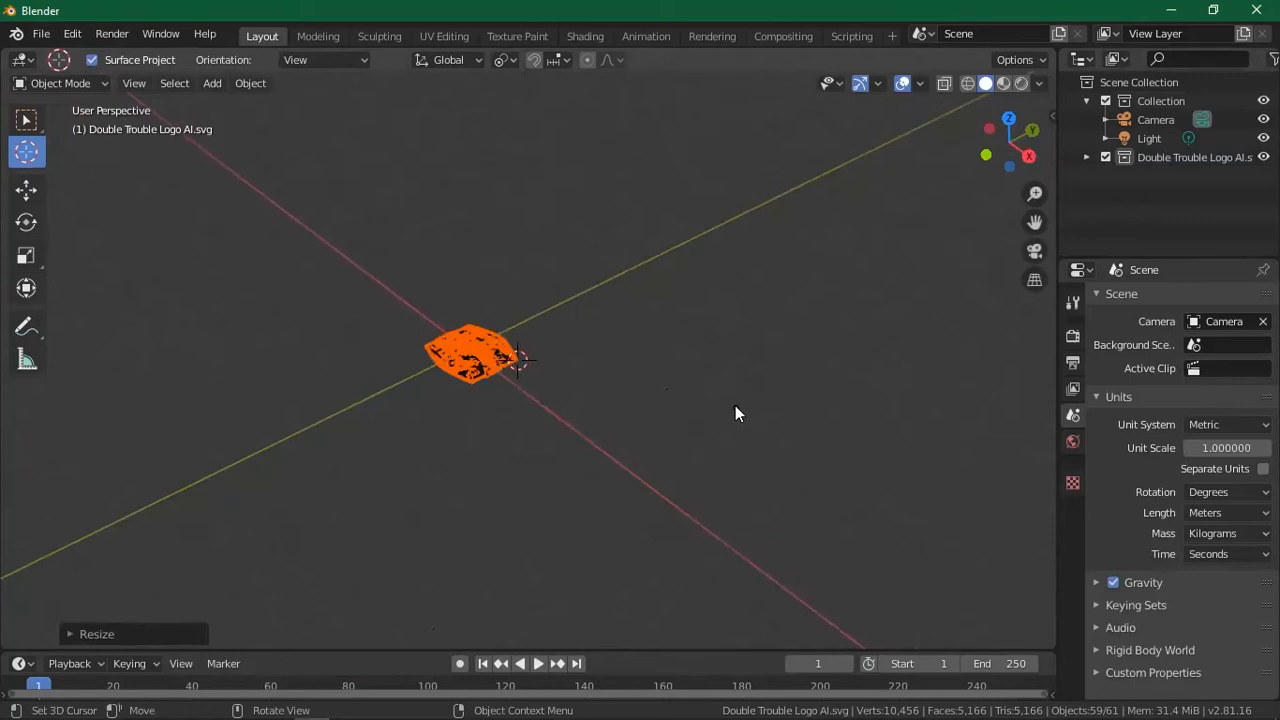
key(g)
click(546, 420)
scroll(449, 358, up, 5)
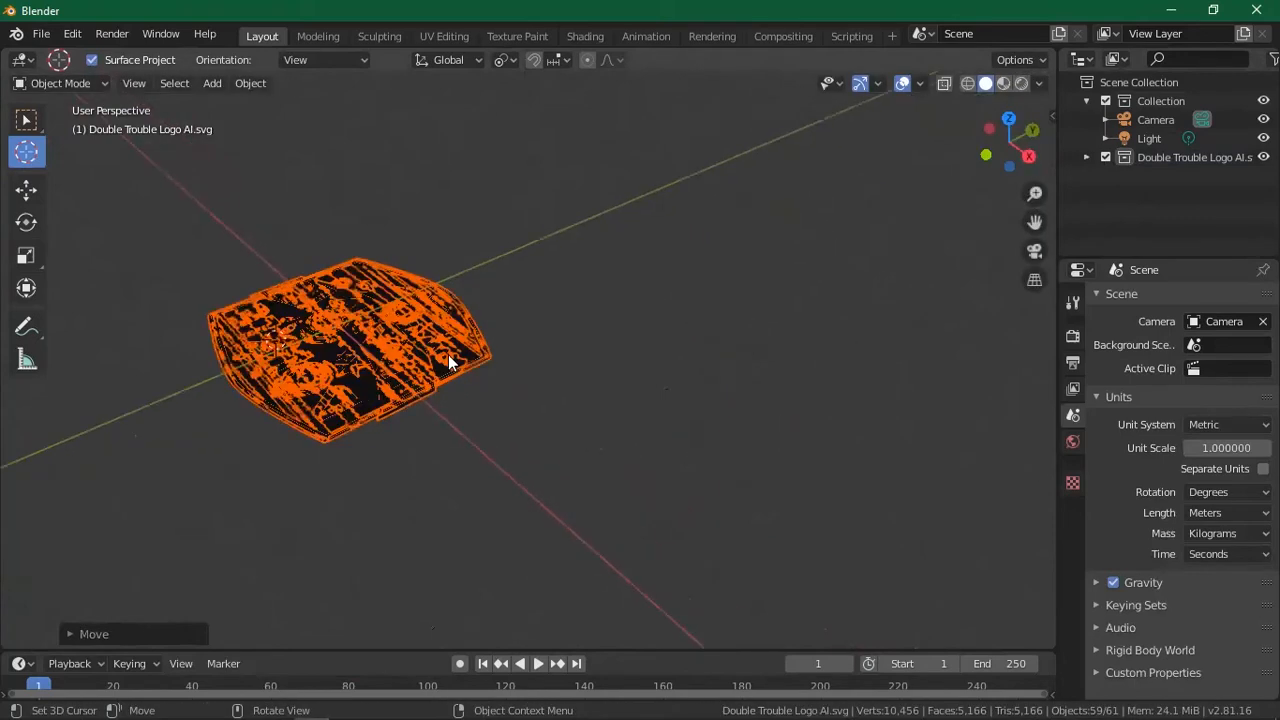
scroll(297, 323, up, 5)
drag(1024, 146, 1080, 110)
drag(1034, 221, 1180, 75)
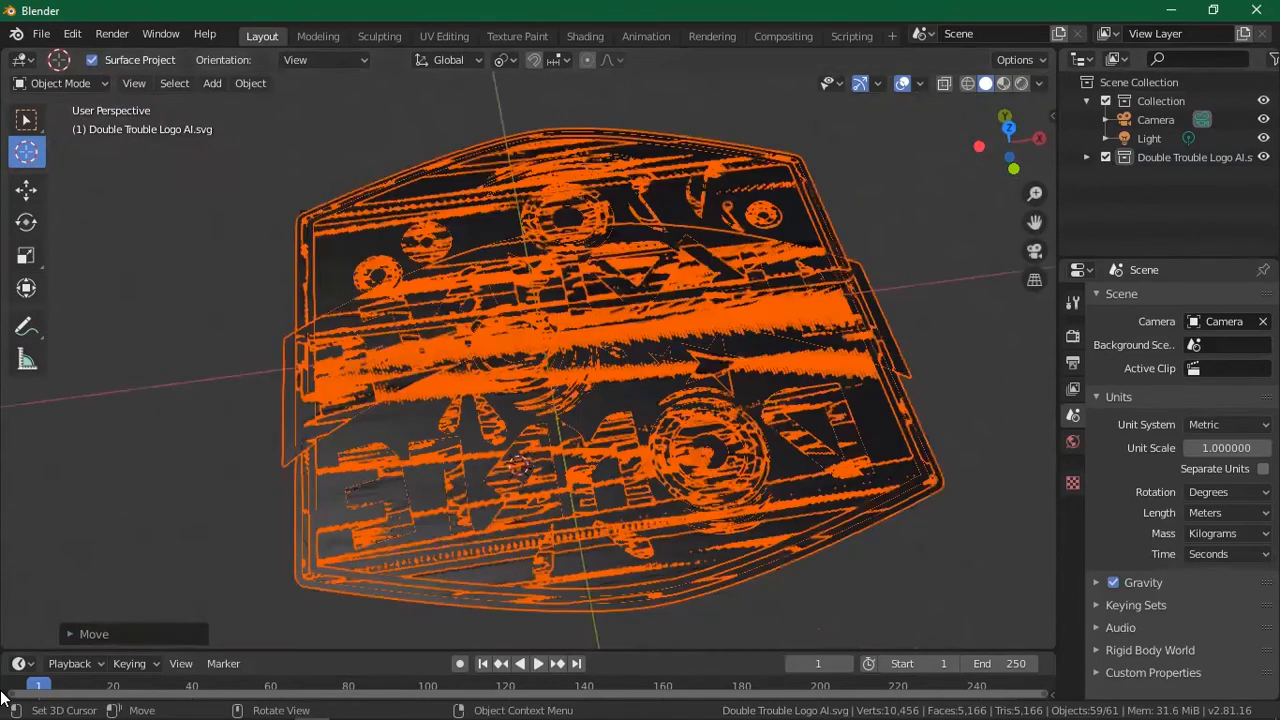
Box-select all the logo curves and try to rotate them together.
scroll(710, 277, down, 3)
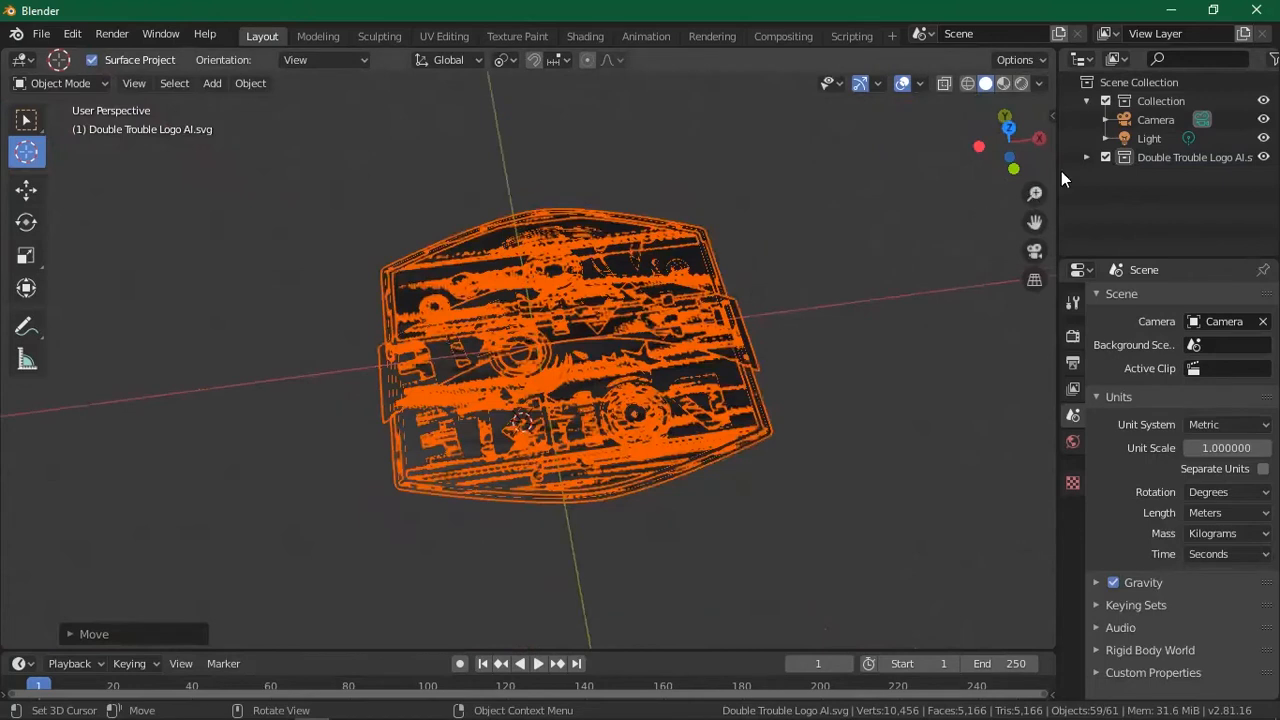
click(1190, 157)
drag(442, 277, 765, 563)
click(26, 120)
drag(270, 192, 885, 520)
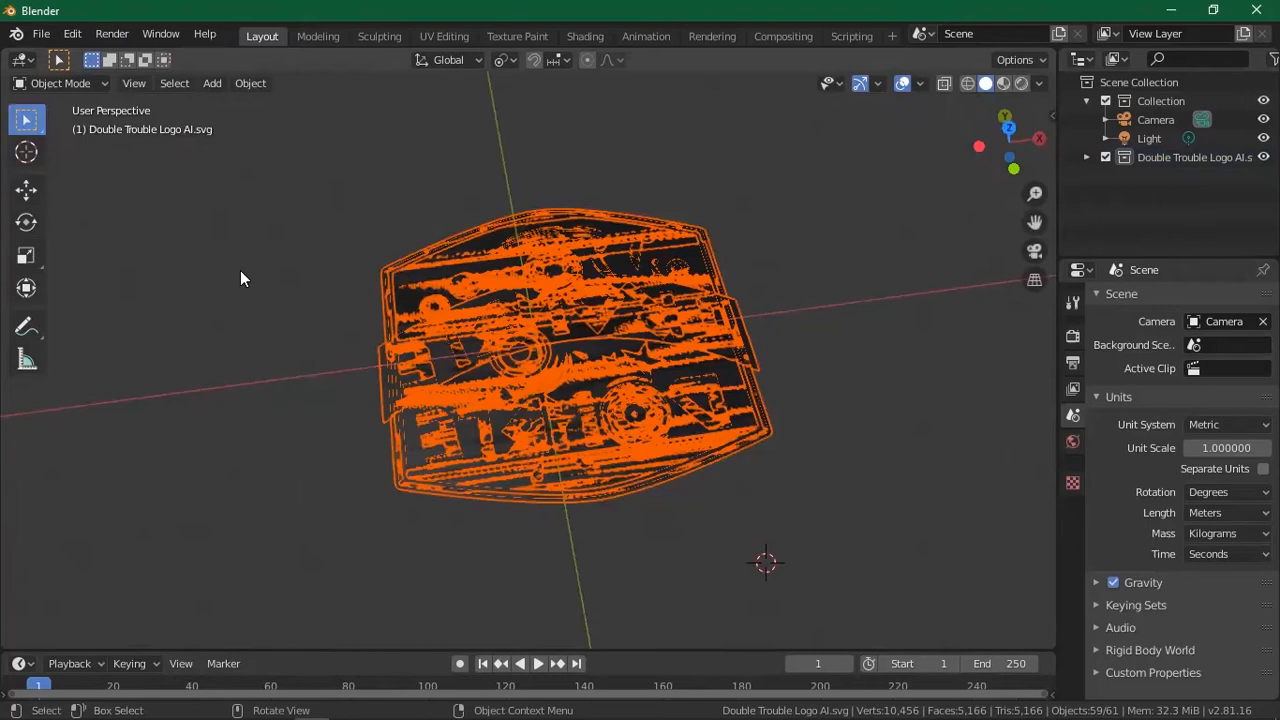
click(26, 222)
key(r)
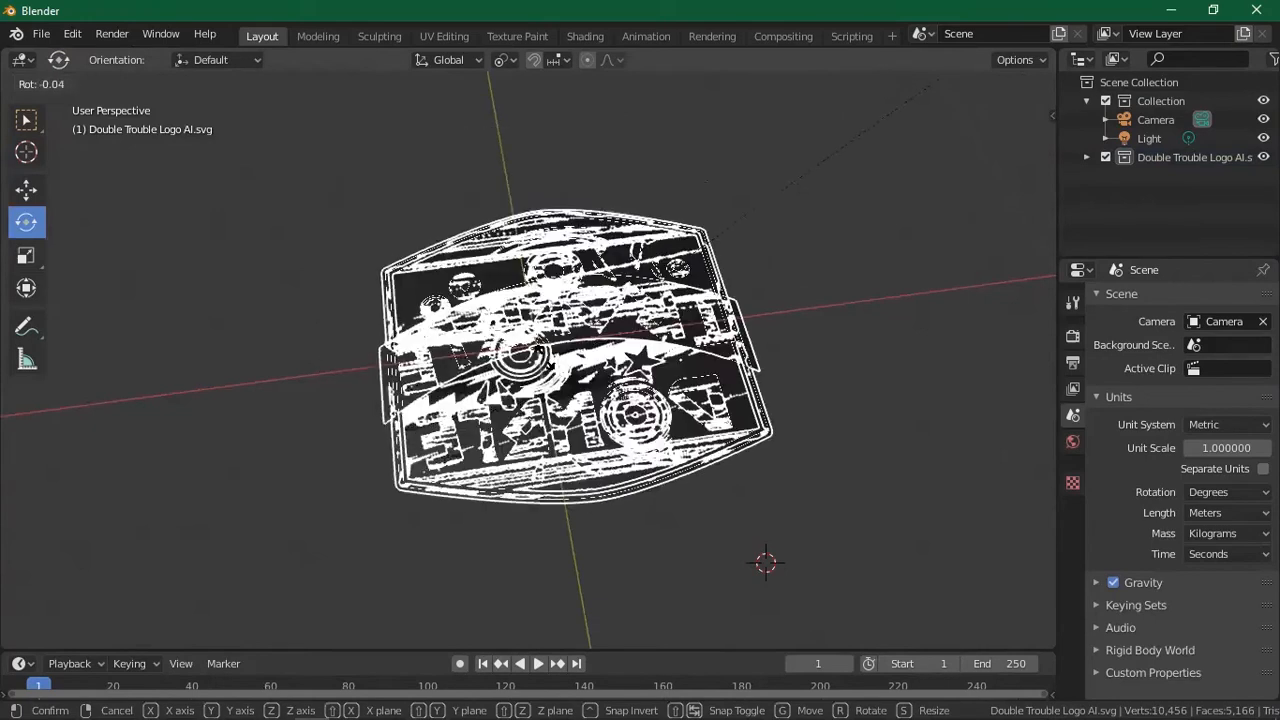
click(757, 305)
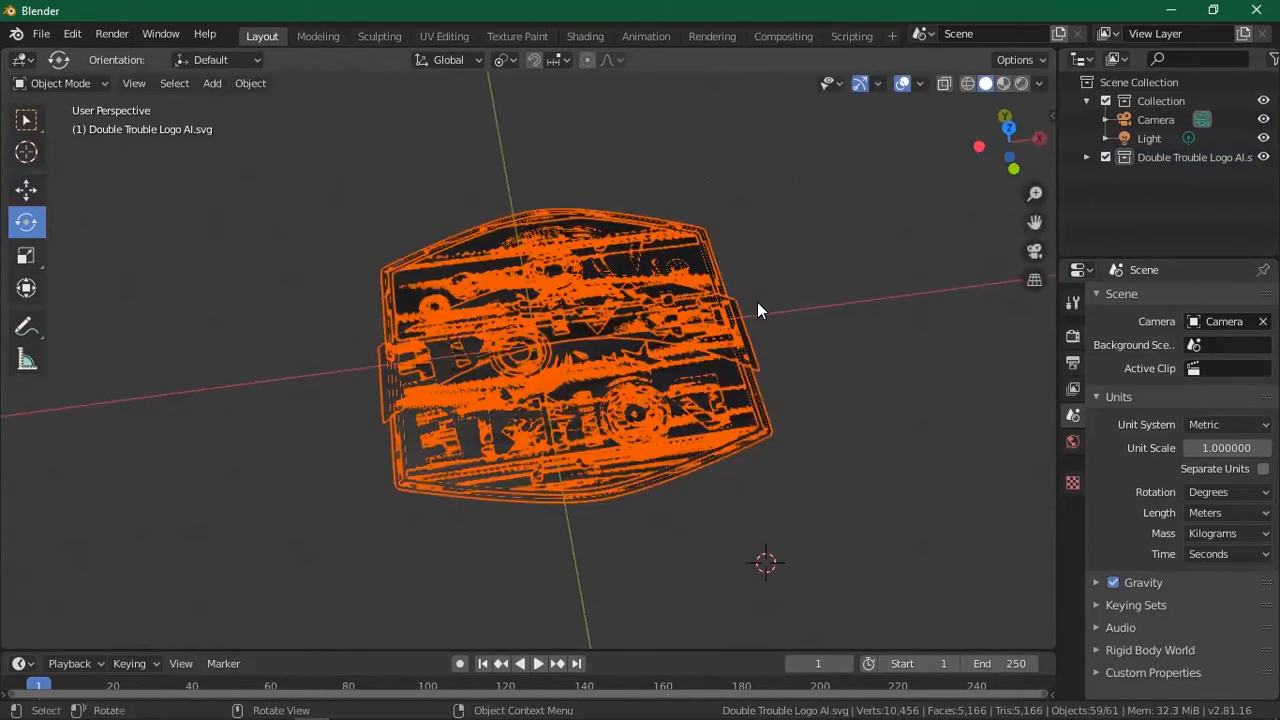
Expand the Double Trouble Logo AI.svg collection, enlarge the outliner and select only the object named Curve.
click(1089, 157)
scroll(1125, 195, down, 3)
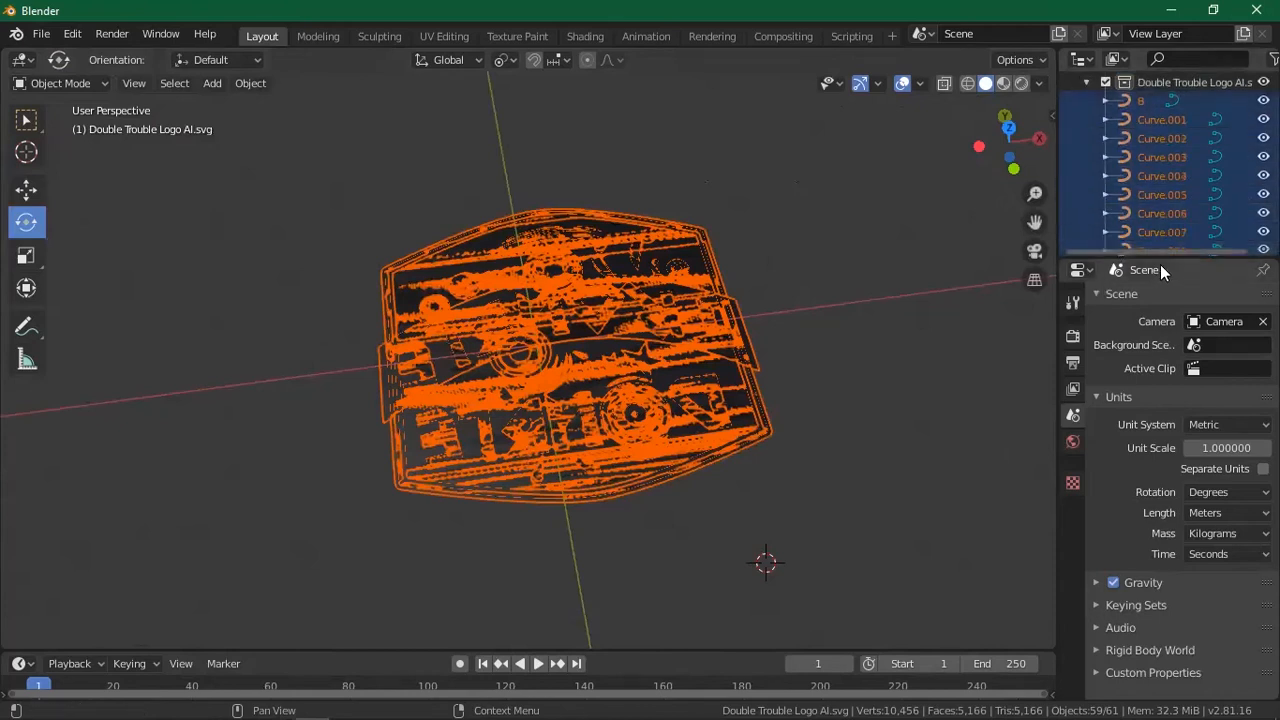
drag(1160, 262, 1216, 647)
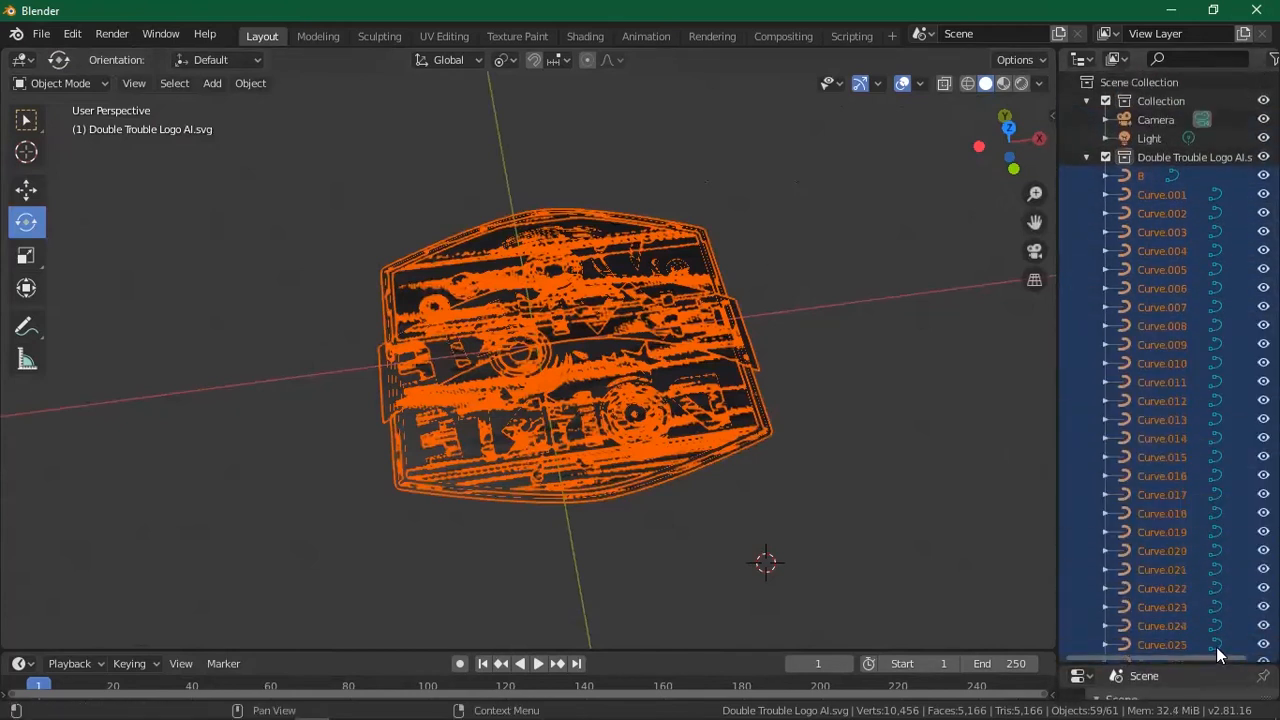
scroll(1108, 441, down, 15)
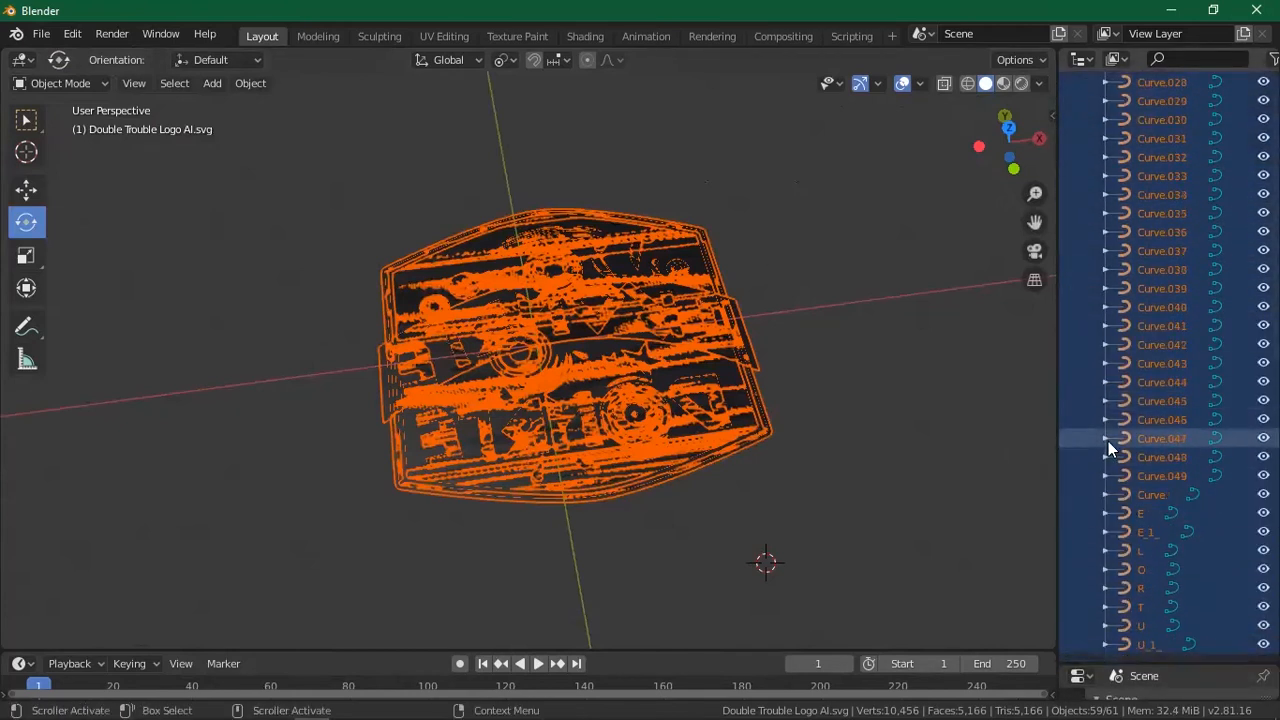
click(1115, 497)
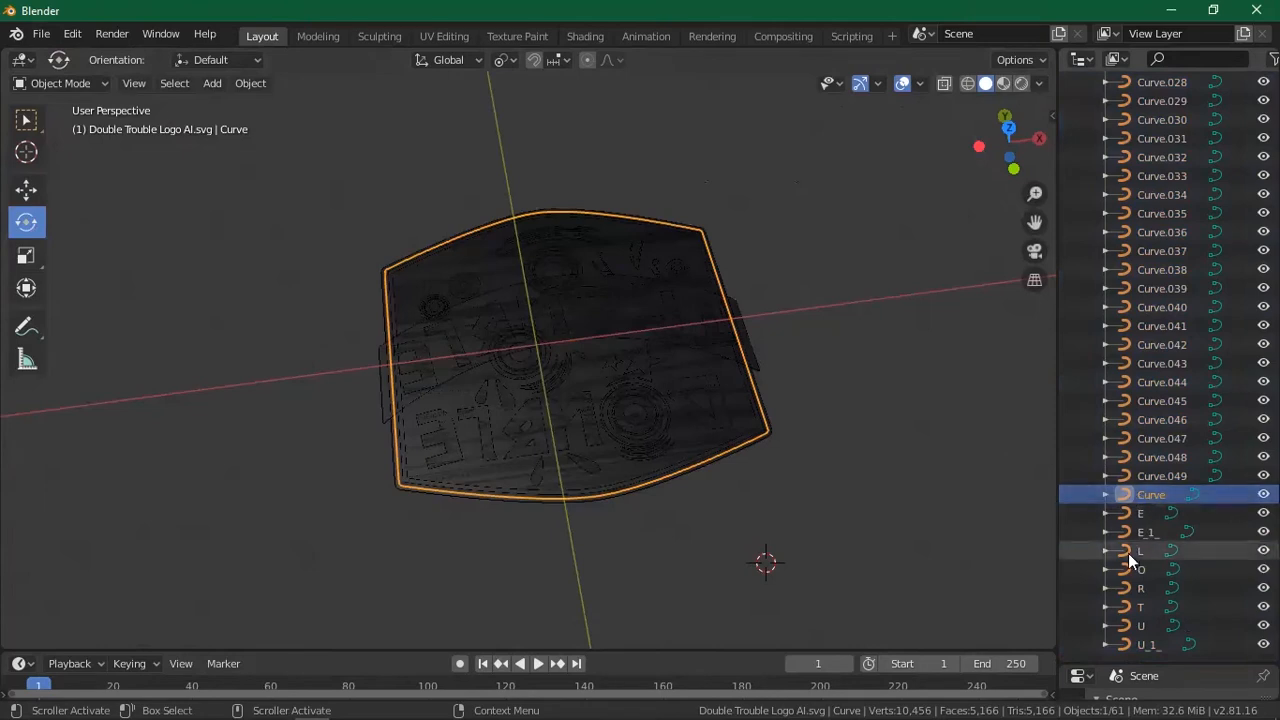
Set the origin of the selected badge outline curve to its geometry and collapse the logo collection.
scroll(590, 370, down, 5)
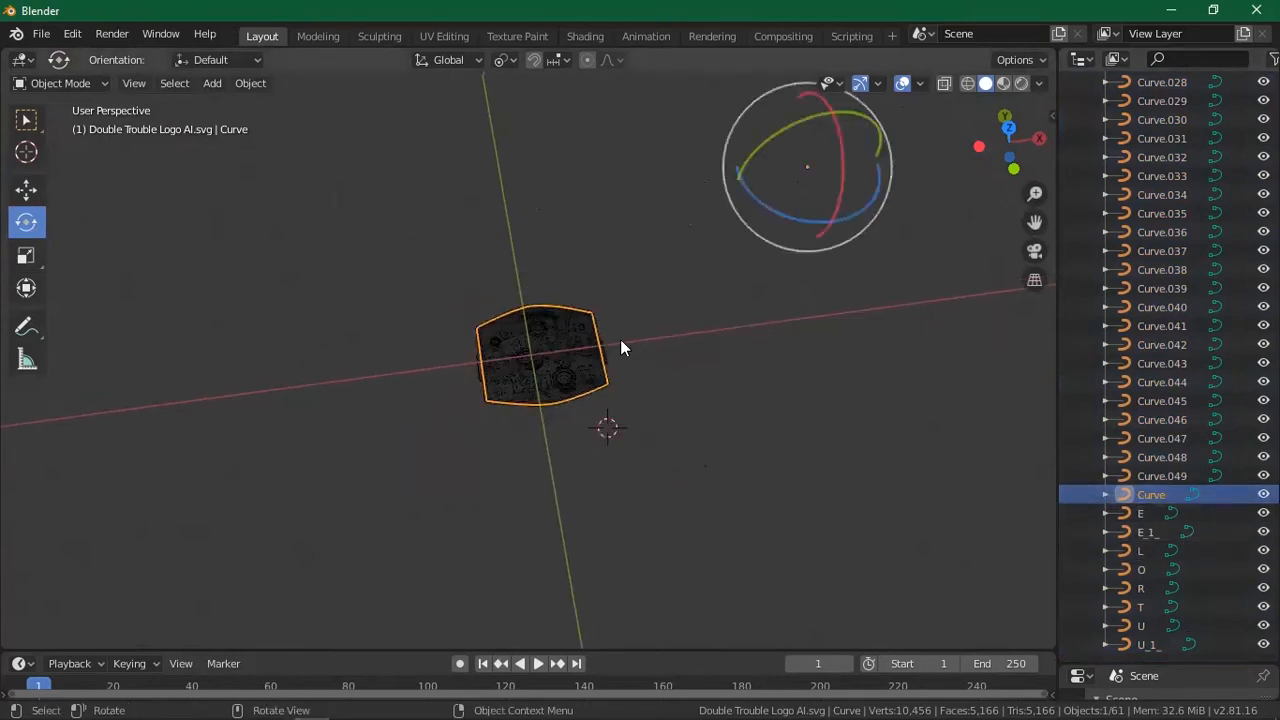
click(791, 176)
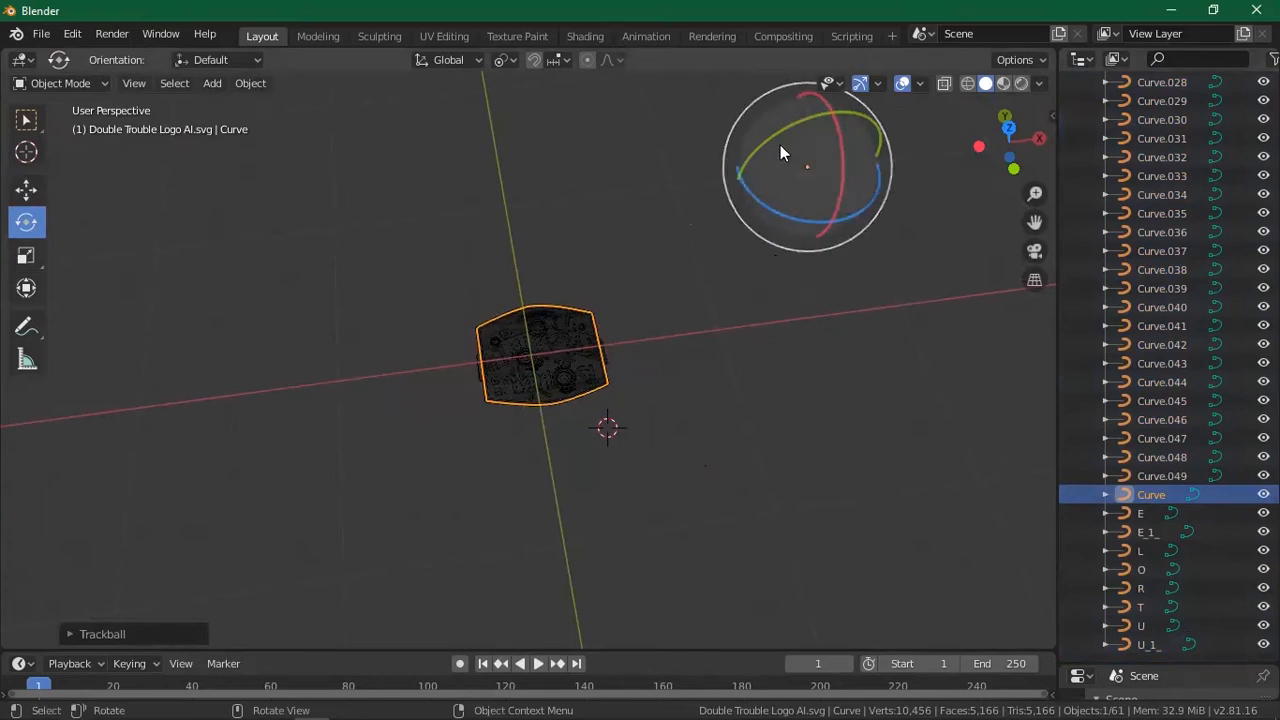
right_click(827, 167)
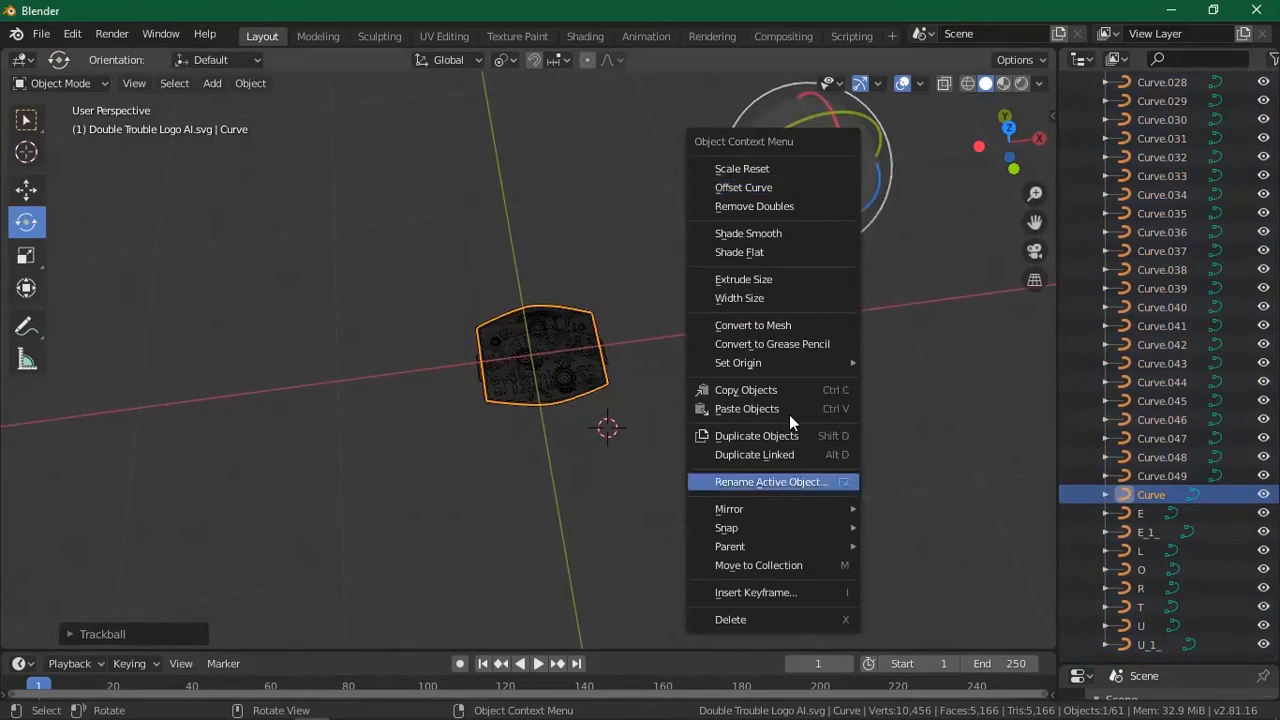
mouse_move(794, 359)
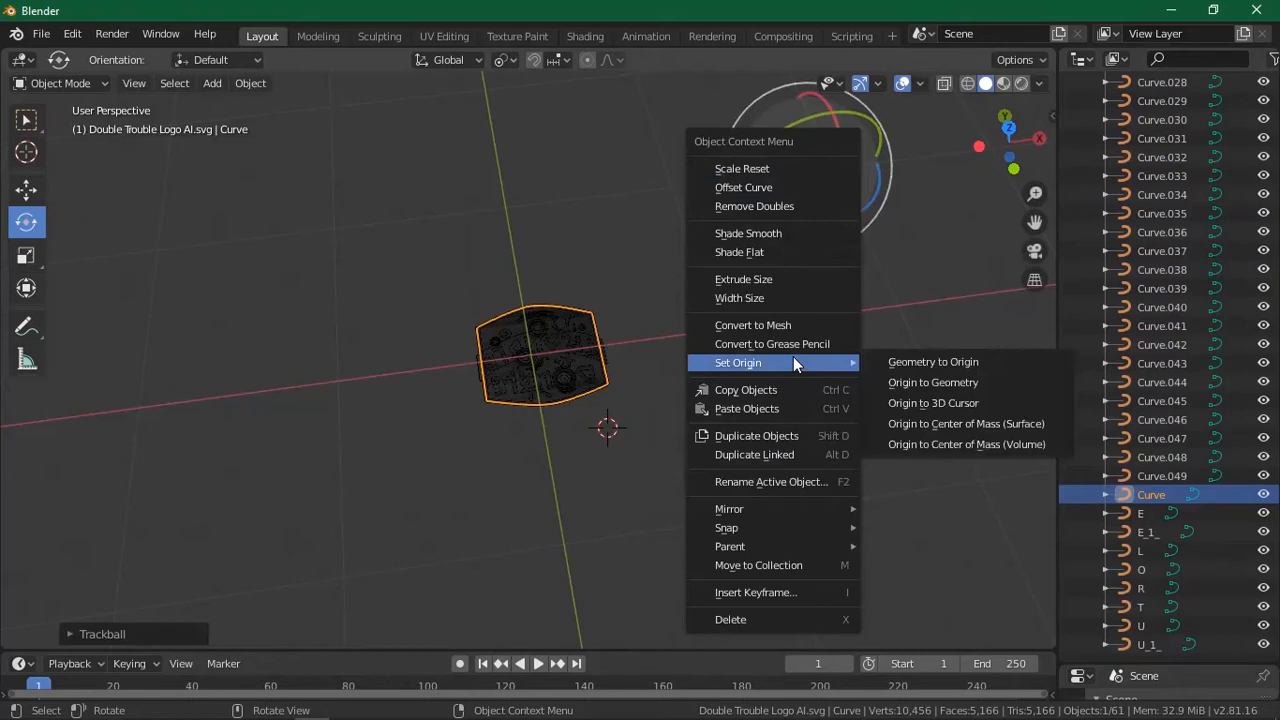
click(969, 381)
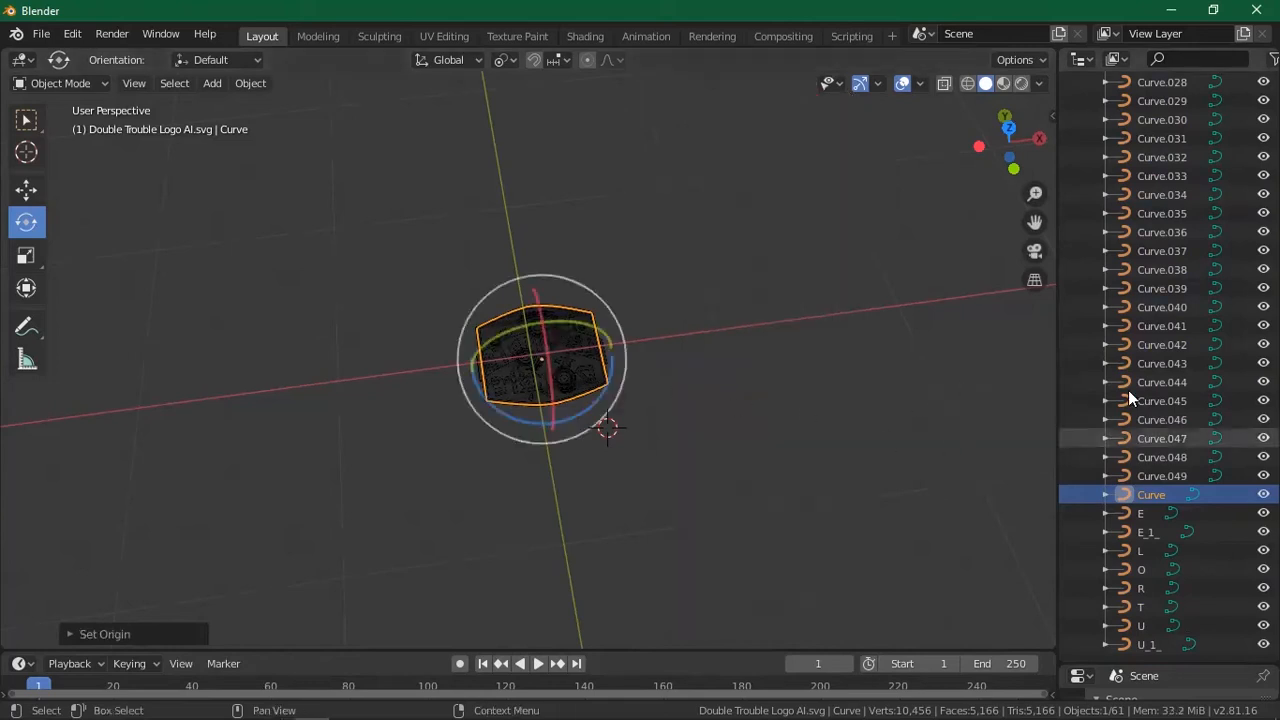
scroll(1128, 354, up, 10)
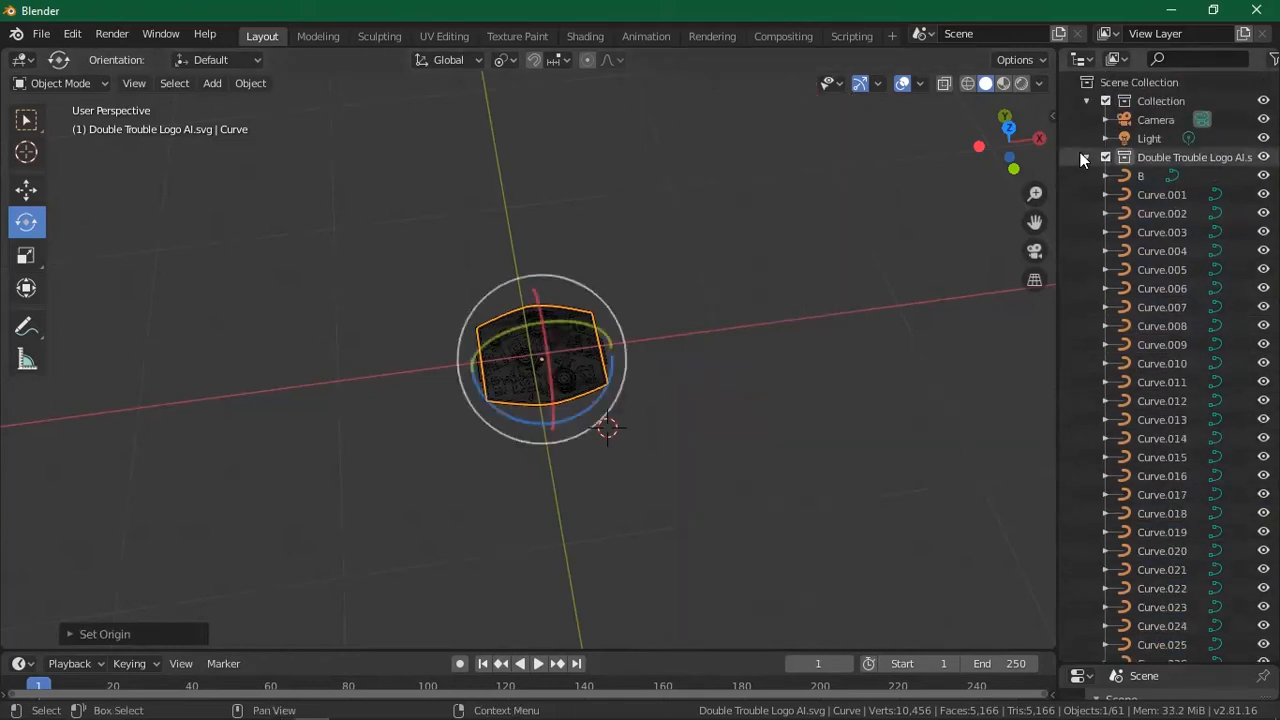
click(1085, 158)
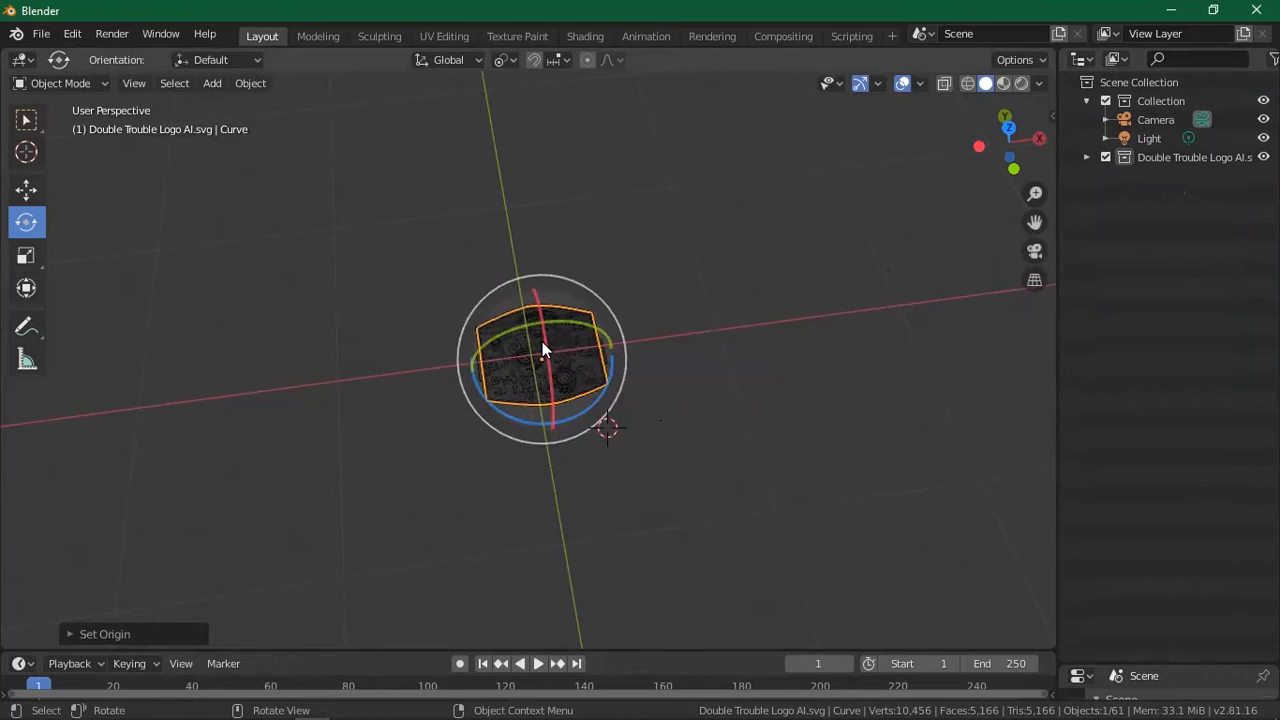
Rotate the badge outline curve 90° about the global X axis and inspect it against the rest of the logo.
key(r)
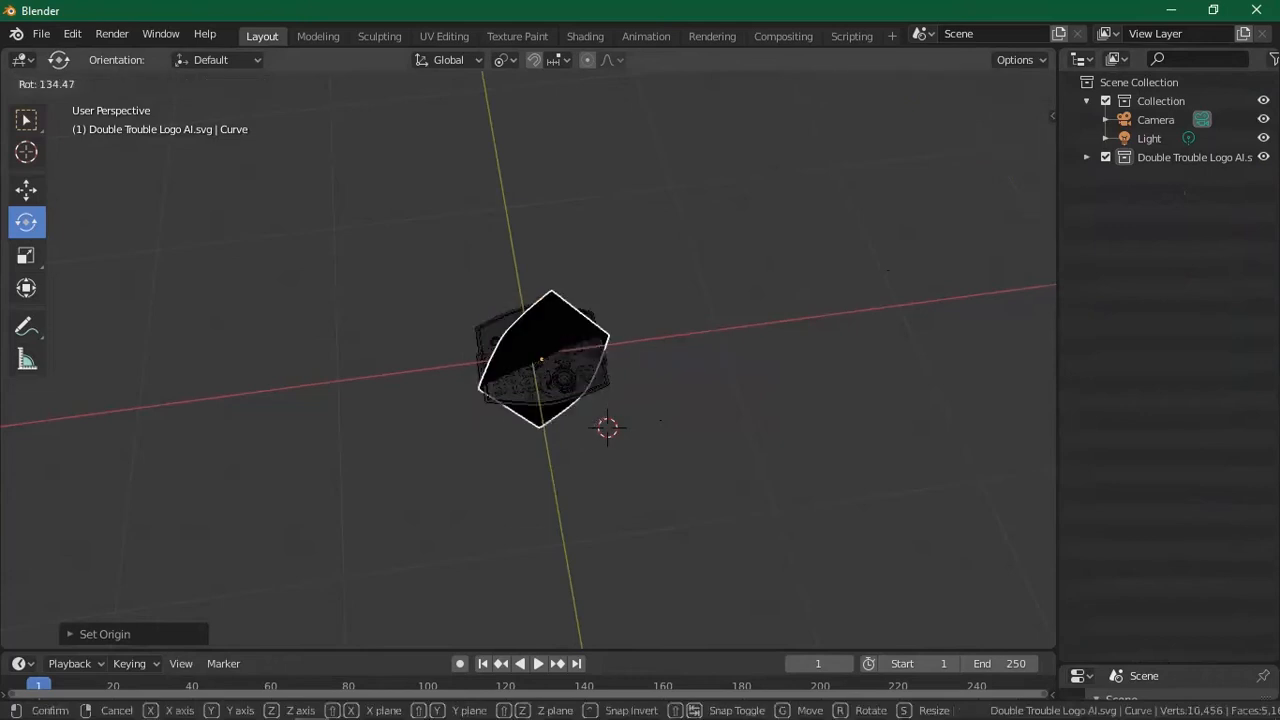
key(y)
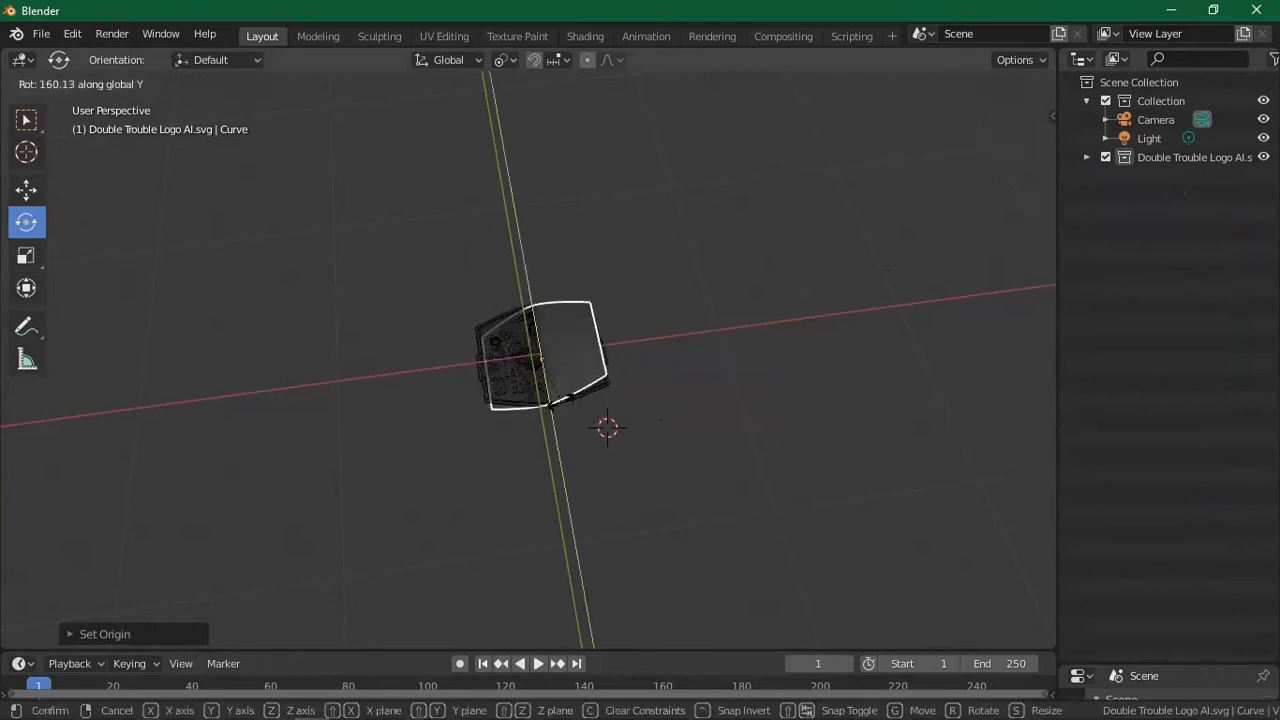
key(x)
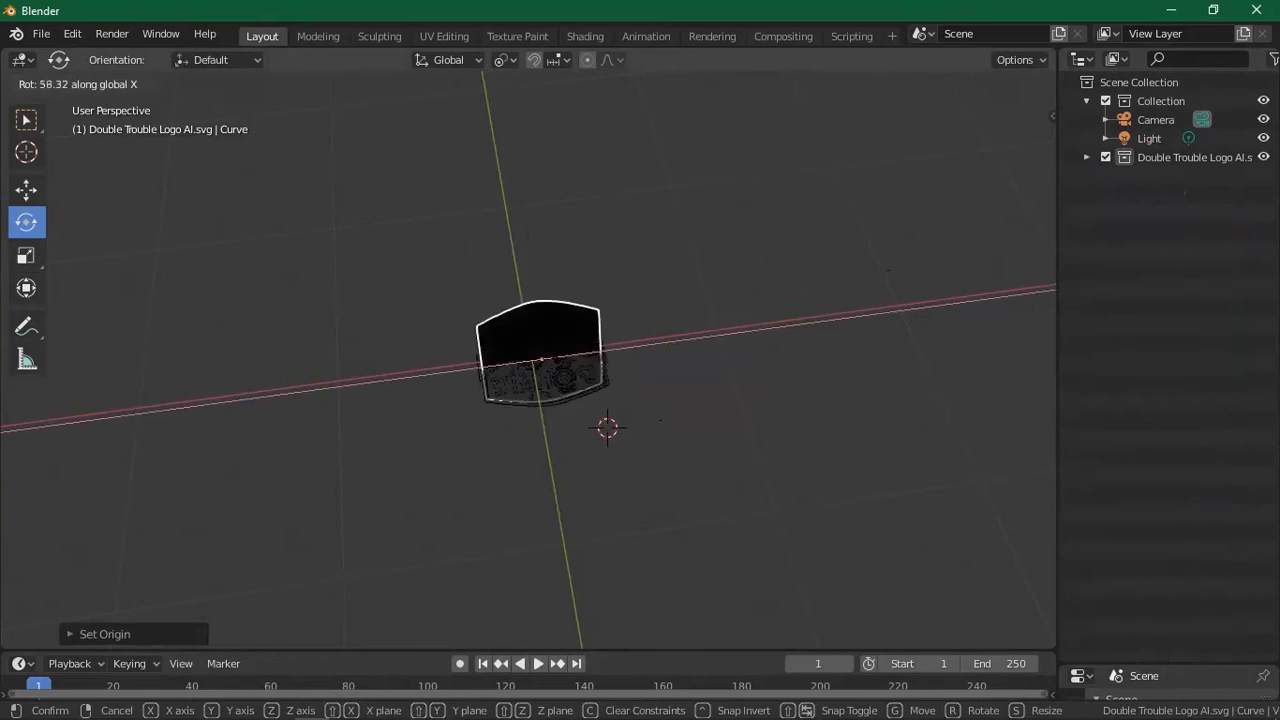
text(90)
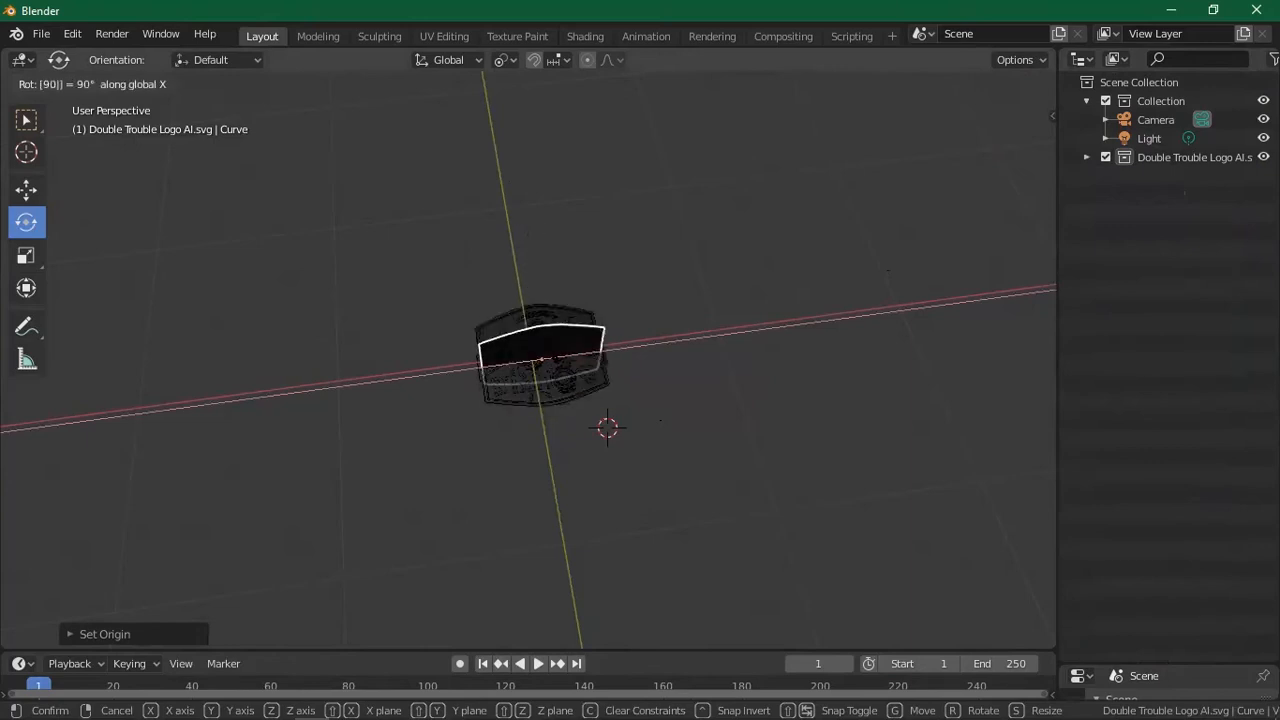
key(Return)
scroll(525, 351, up, 8)
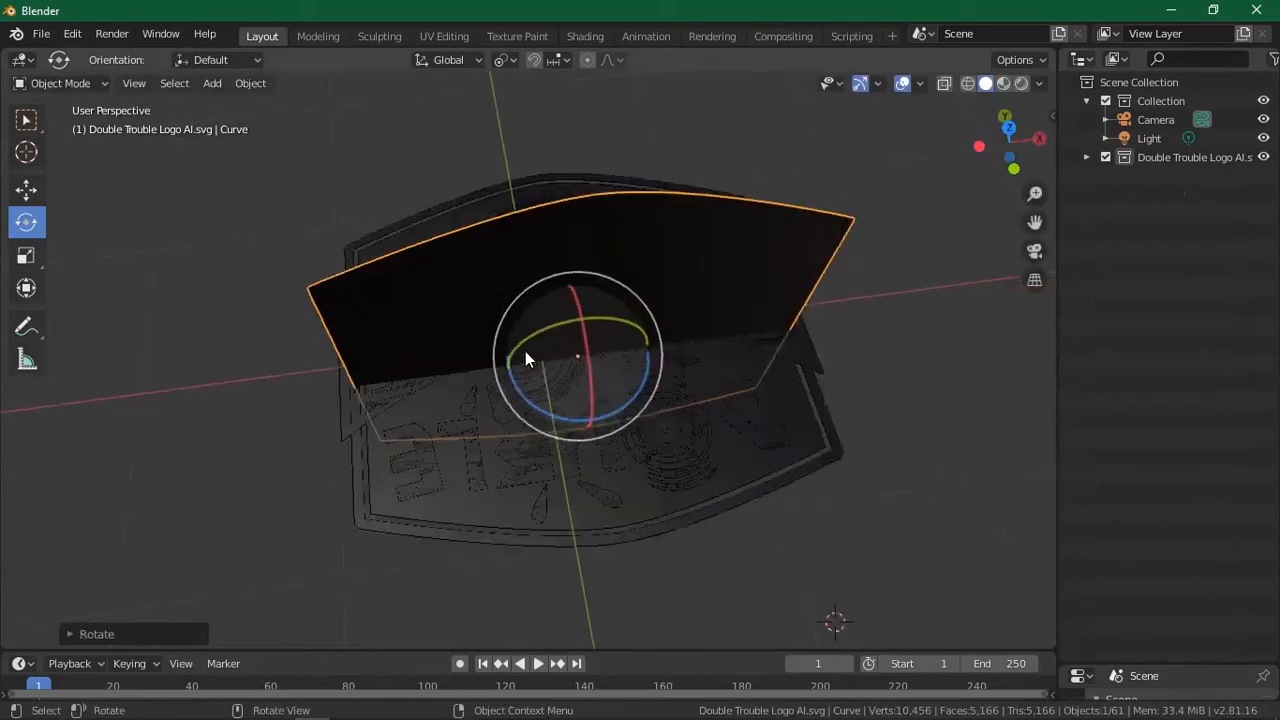
scroll(525, 351, down, 6)
scroll(525, 351, up, 6)
scroll(525, 351, down, 7)
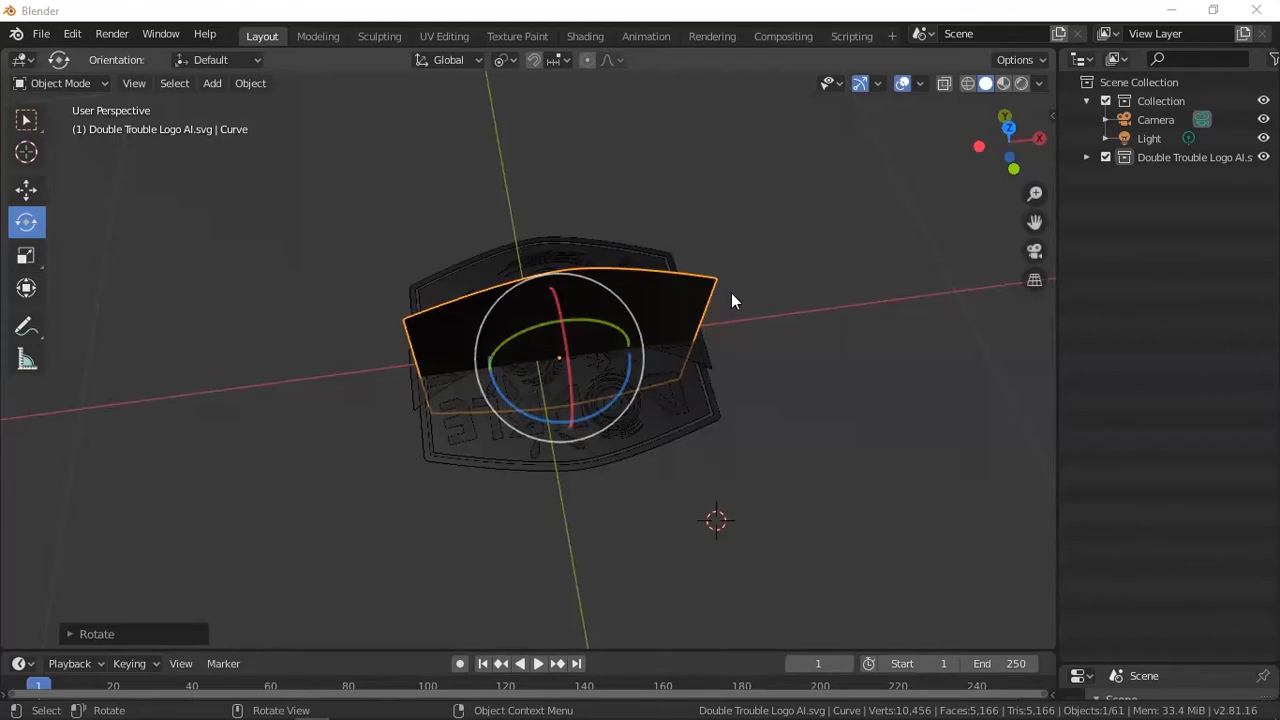
Expand the logo collection again and undo the badge outline's rotation and origin change.
click(1088, 156)
scroll(1141, 232, down, 5)
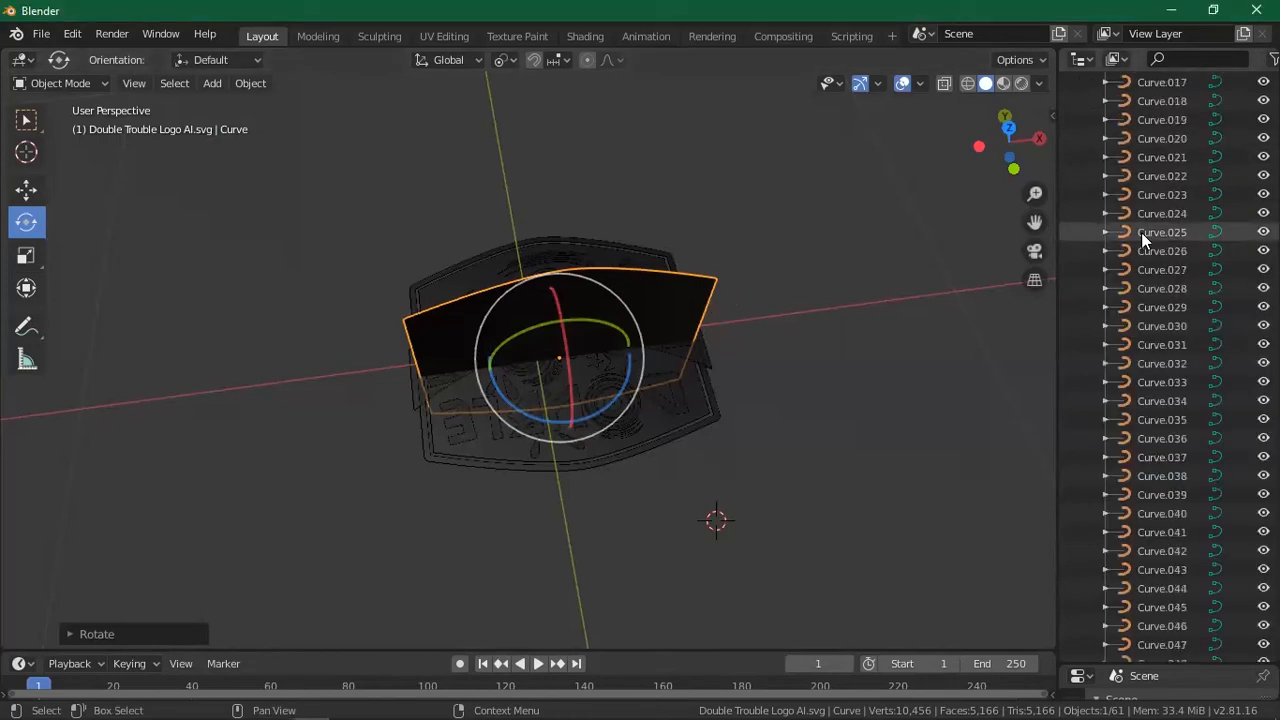
scroll(1141, 232, up, 5)
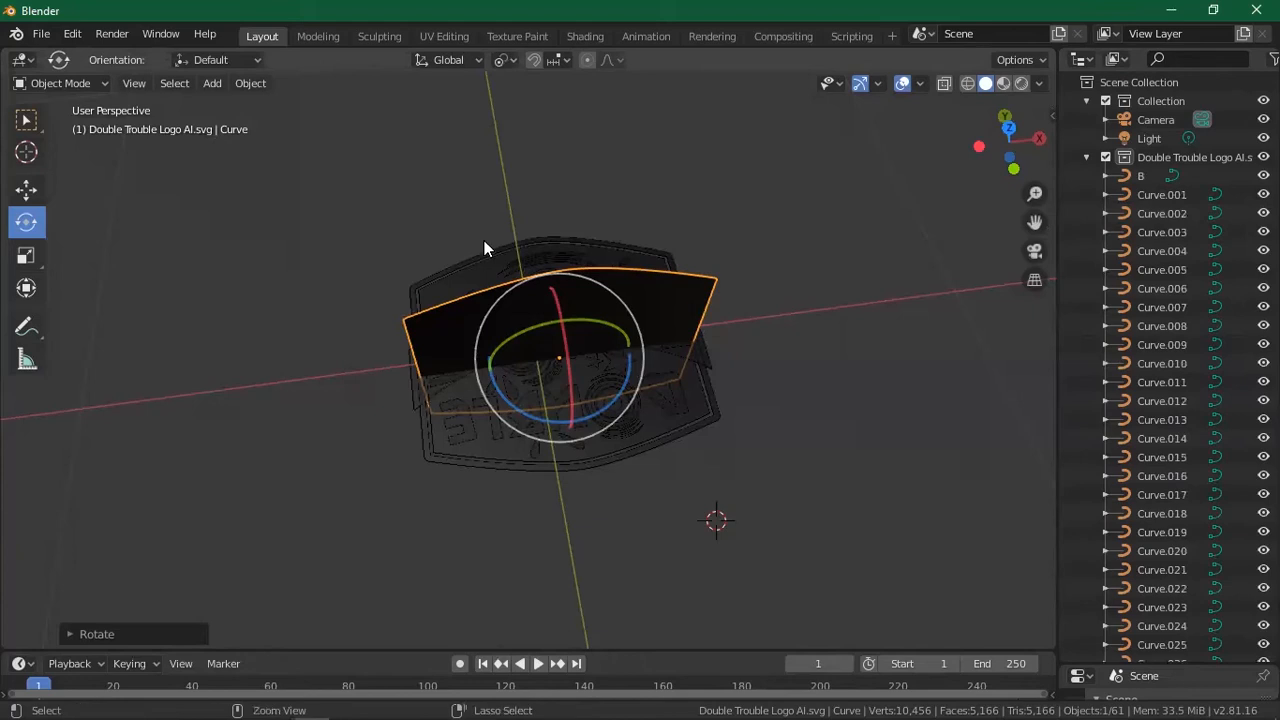
key(ctrl+z)
drag(665, 459, 793, 547)
key(ctrl+z)
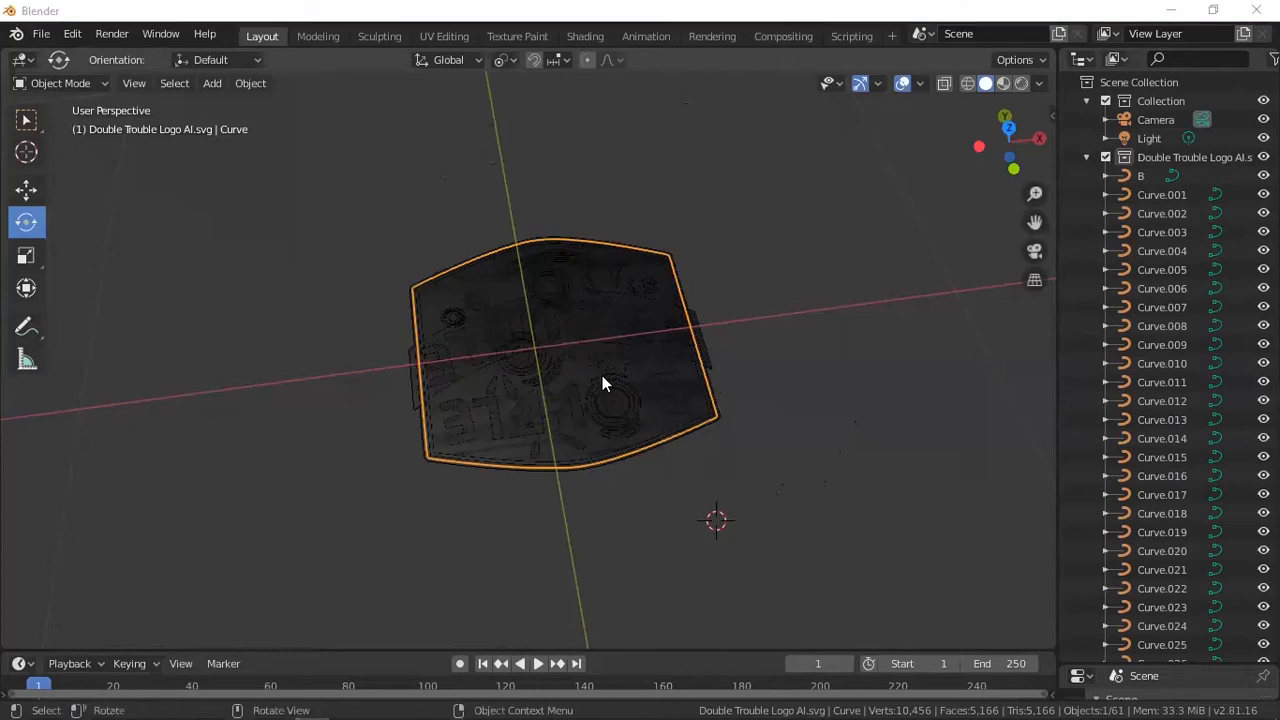
Deselect the badge outline by choosing the Double Trouble Logo AI.svg collection in the outliner.
scroll(789, 388, down, 4)
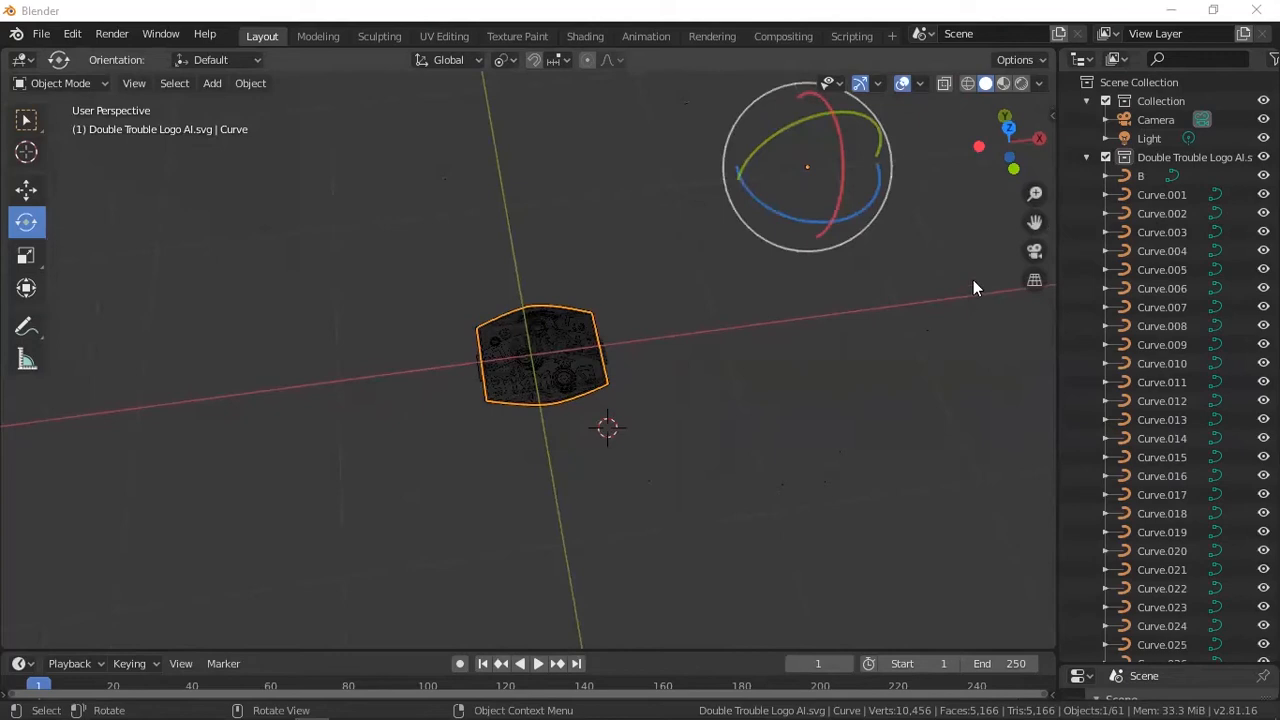
click(1158, 155)
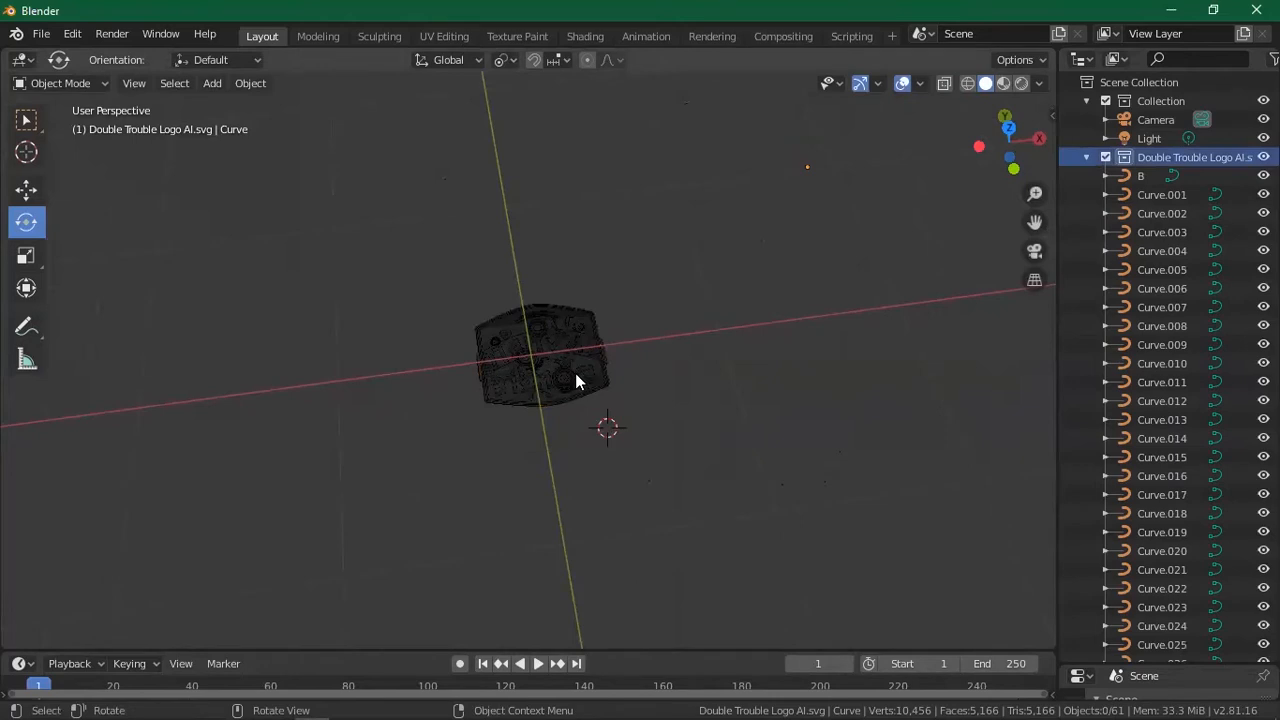
scroll(575, 373, up, 6)
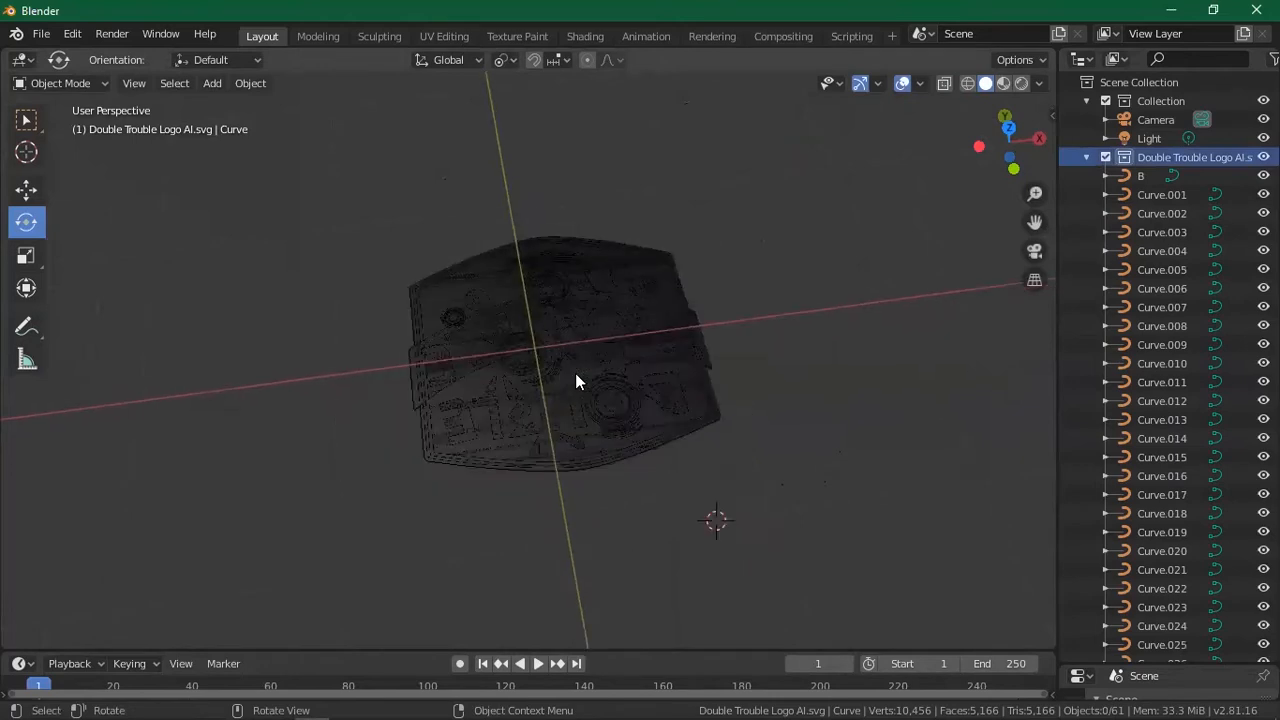
click(38, 35)
mouse_move(133, 287)
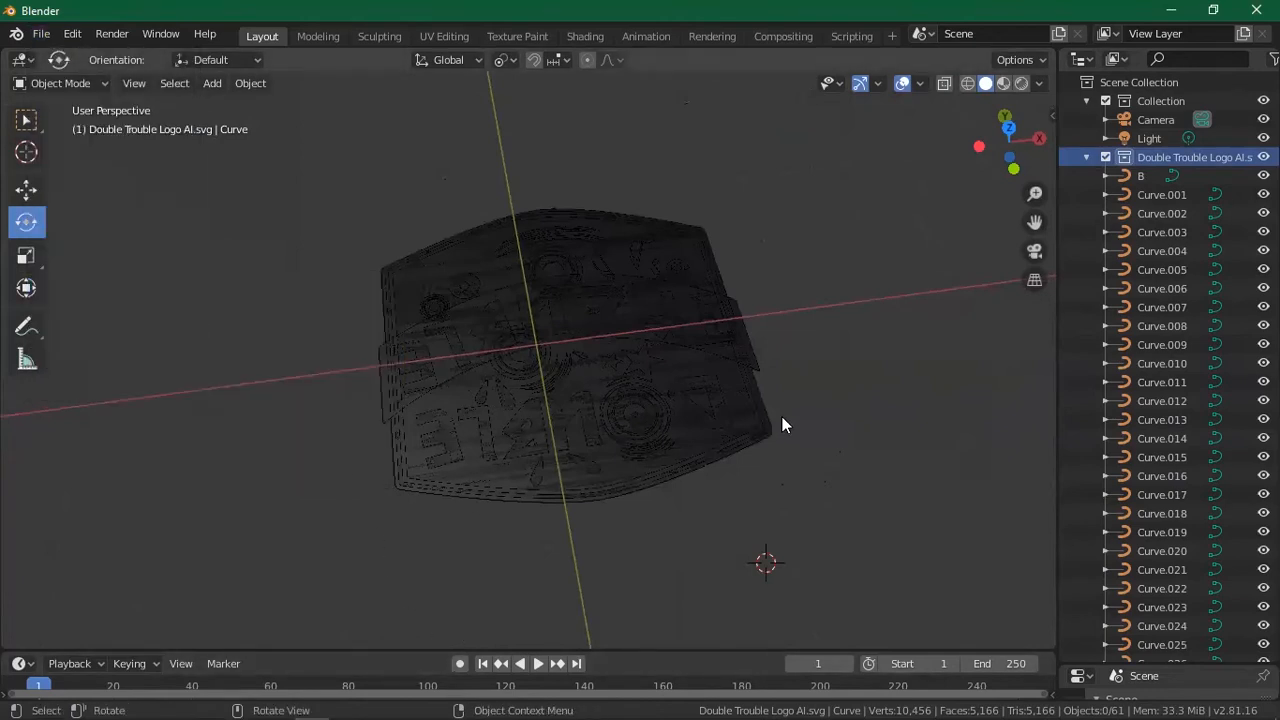
scroll(697, 298, down, 2)
scroll(697, 298, up, 2)
scroll(697, 298, up, 2)
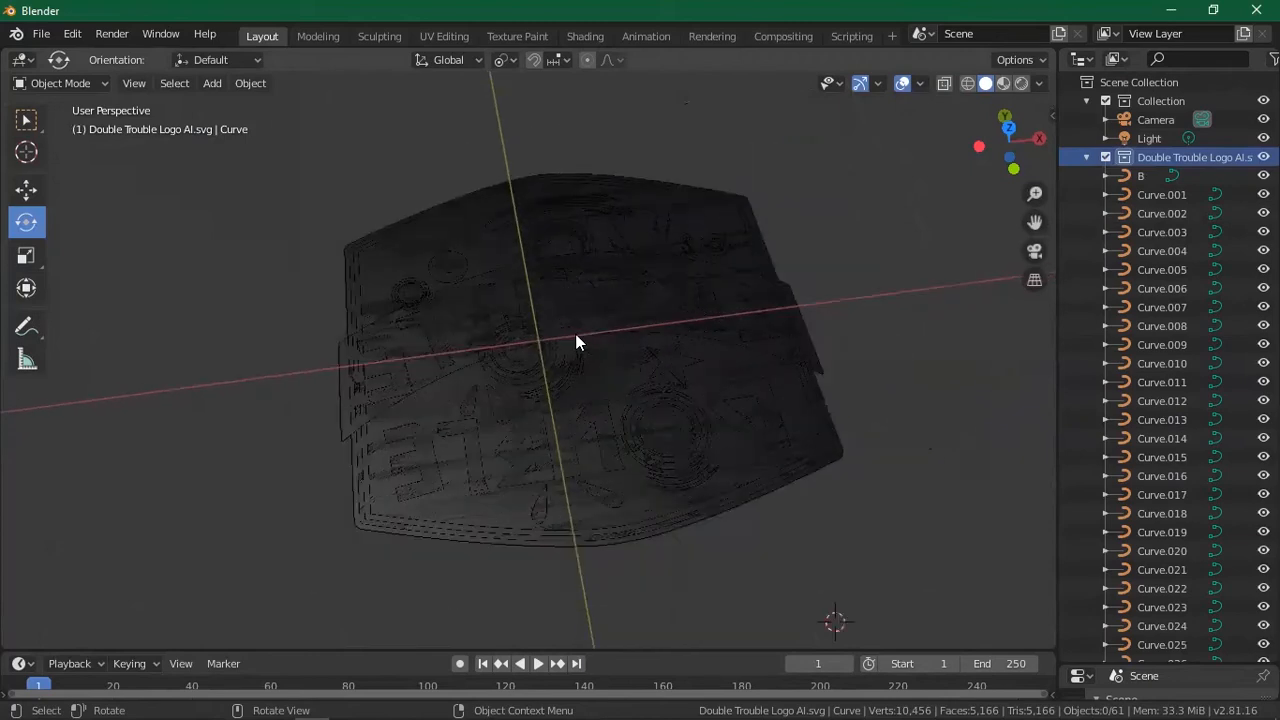
scroll(546, 358, down, 2)
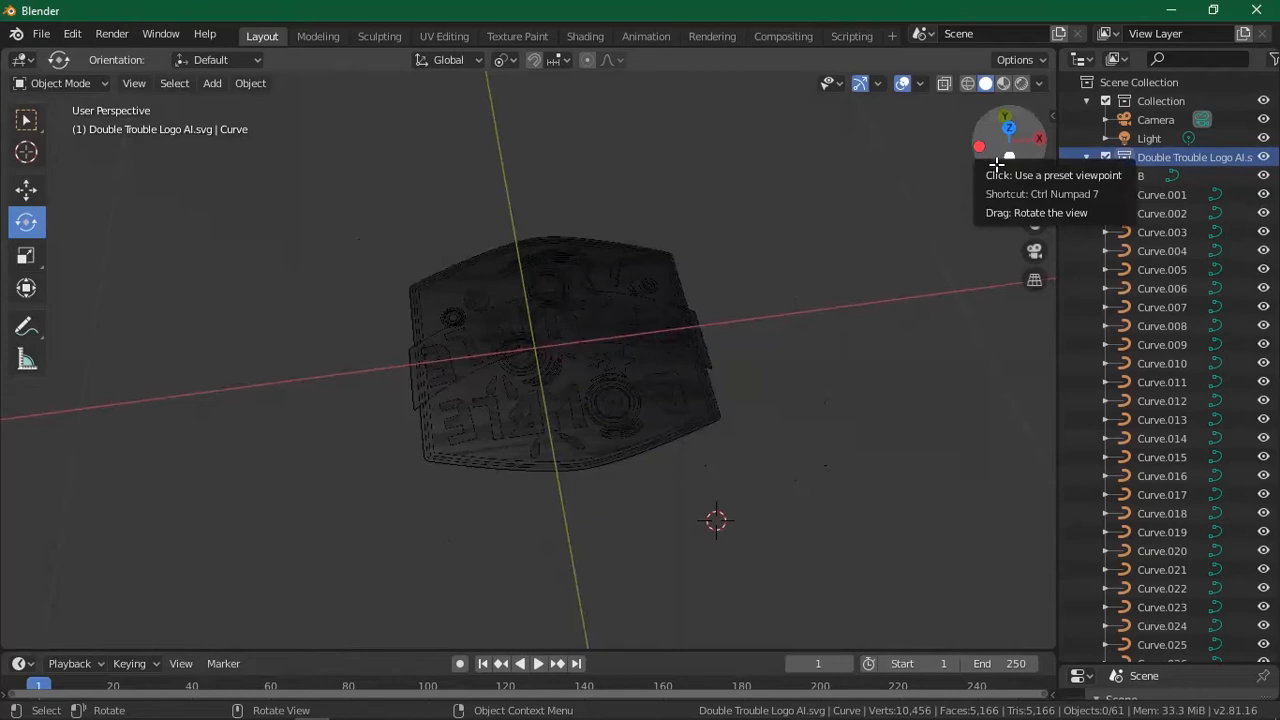
Box-select all curves of the logo around the world origin.
mouse_move(998, 162)
mouse_down()
mouse_move(960, 195)
mouse_move(993, 155)
mouse_up()
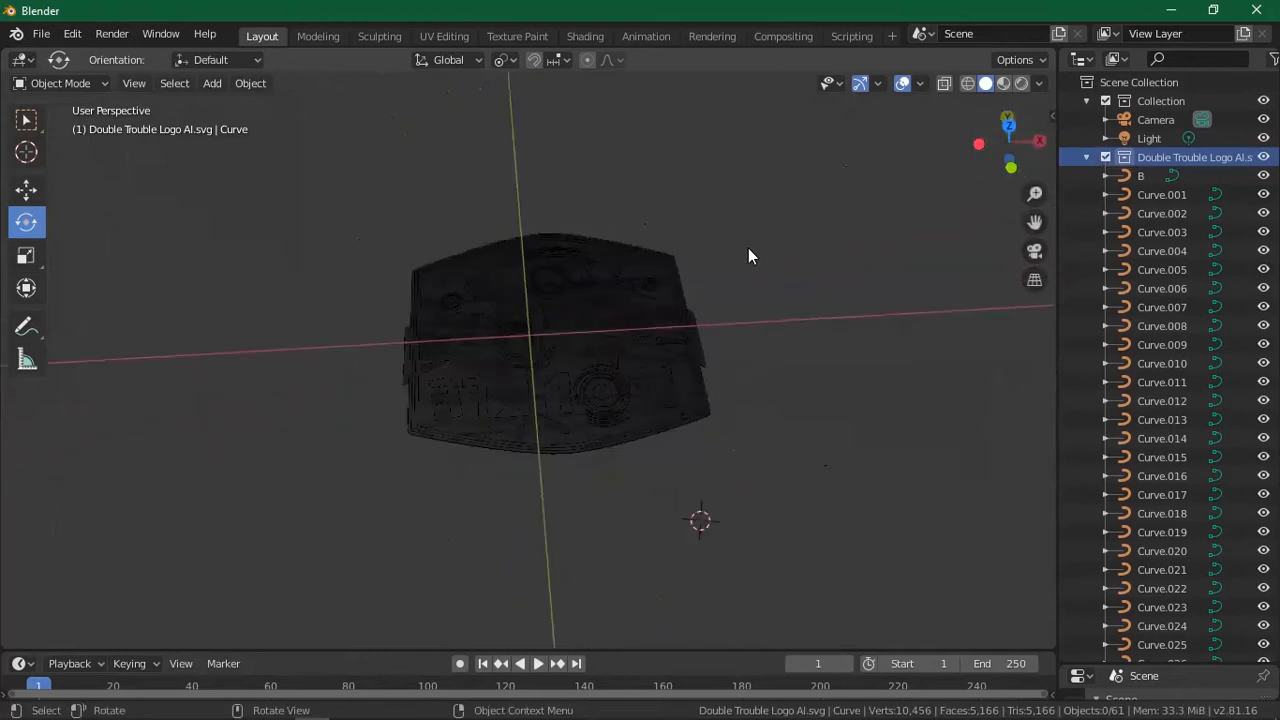
scroll(735, 251, down, 1)
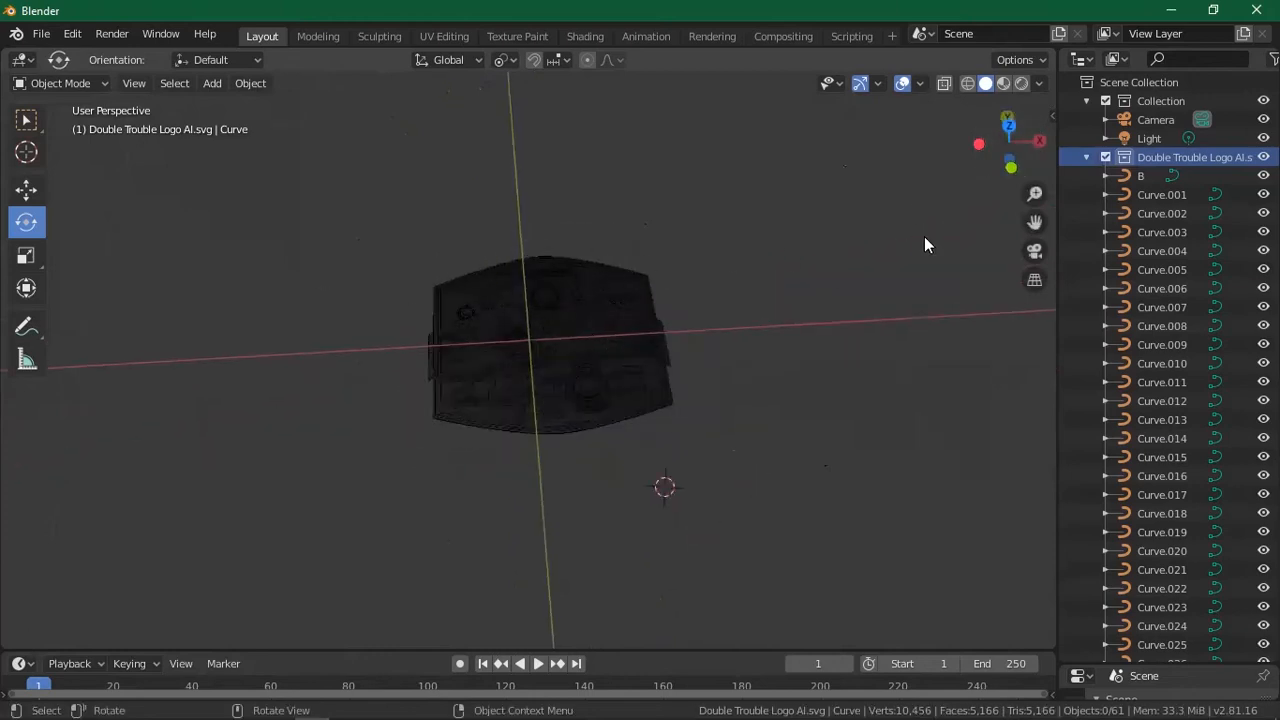
scroll(898, 207, down, 3)
scroll(898, 201, up, 1)
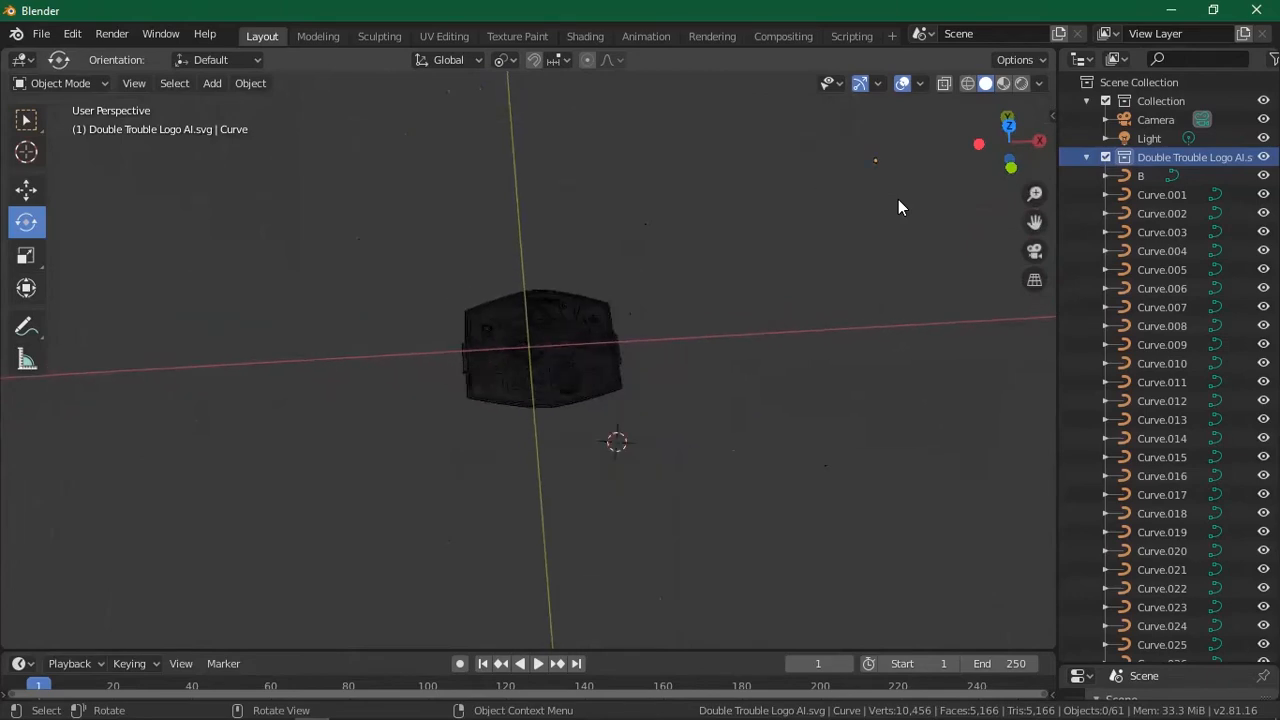
click(26, 121)
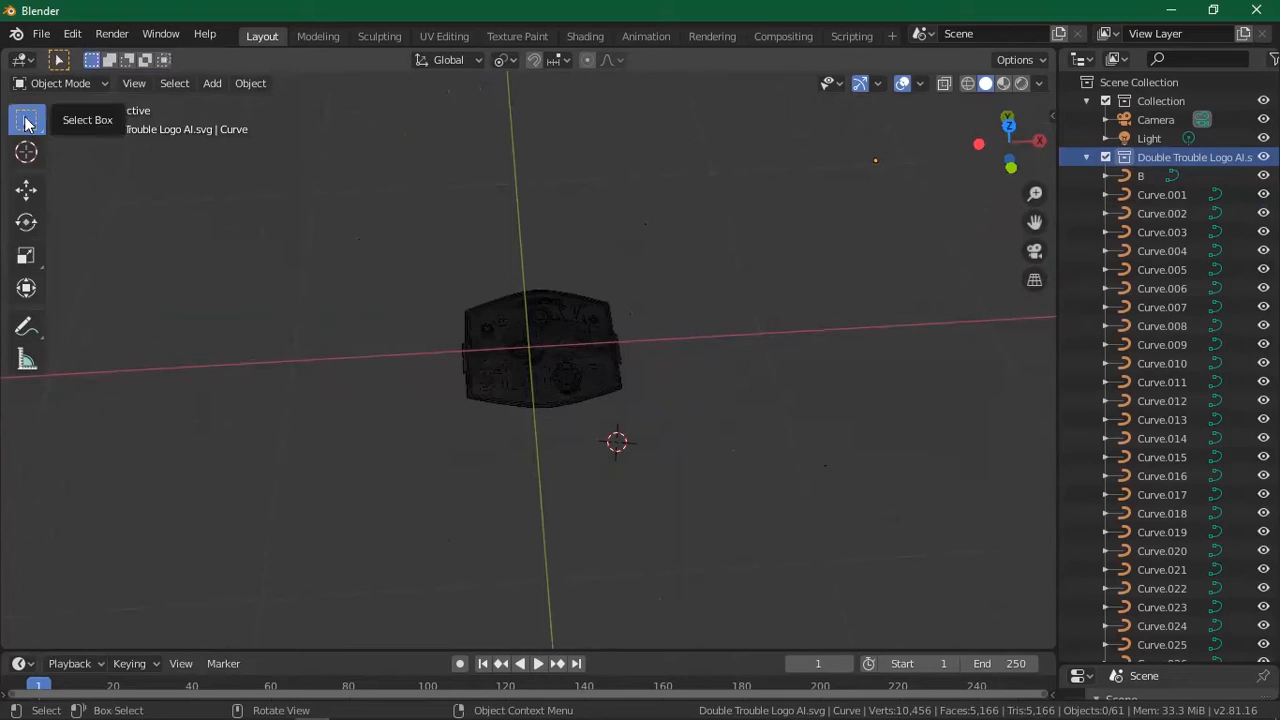
drag(400, 248, 708, 491)
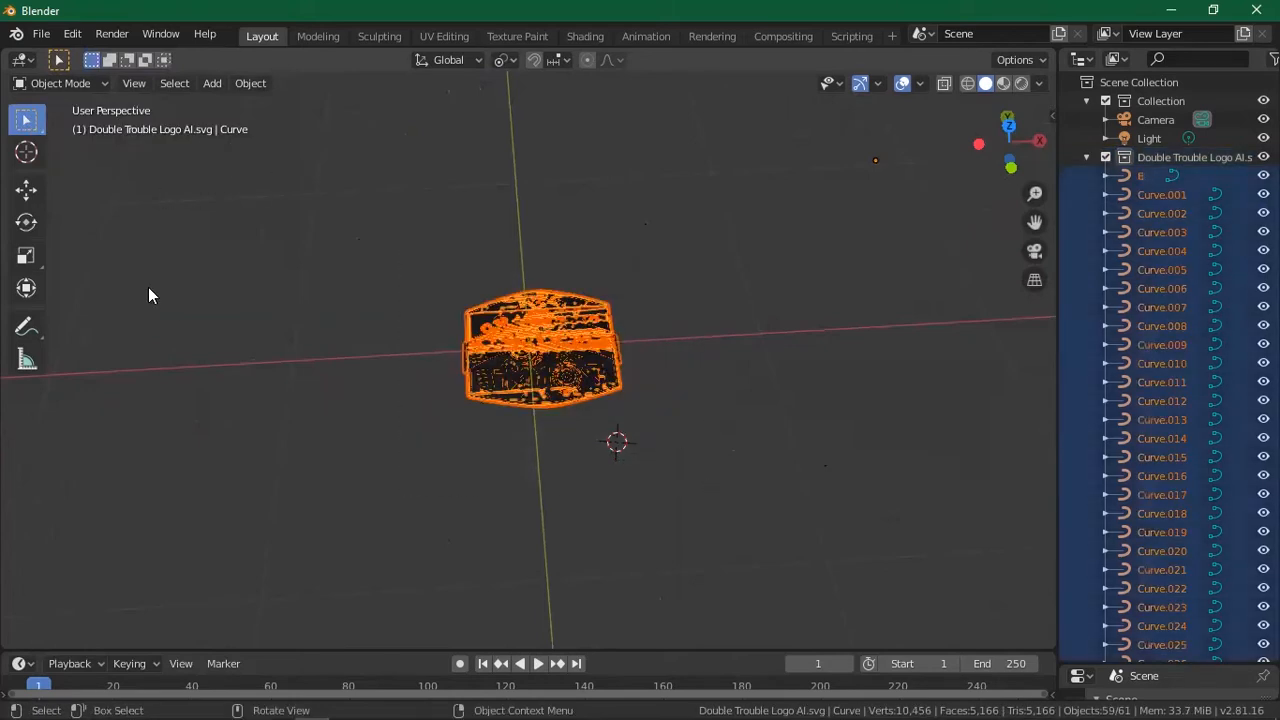
Try the Set Origin options on all selected logo curves, including Geometry to Origin, and undo the Geometry to Origin move.
click(26, 222)
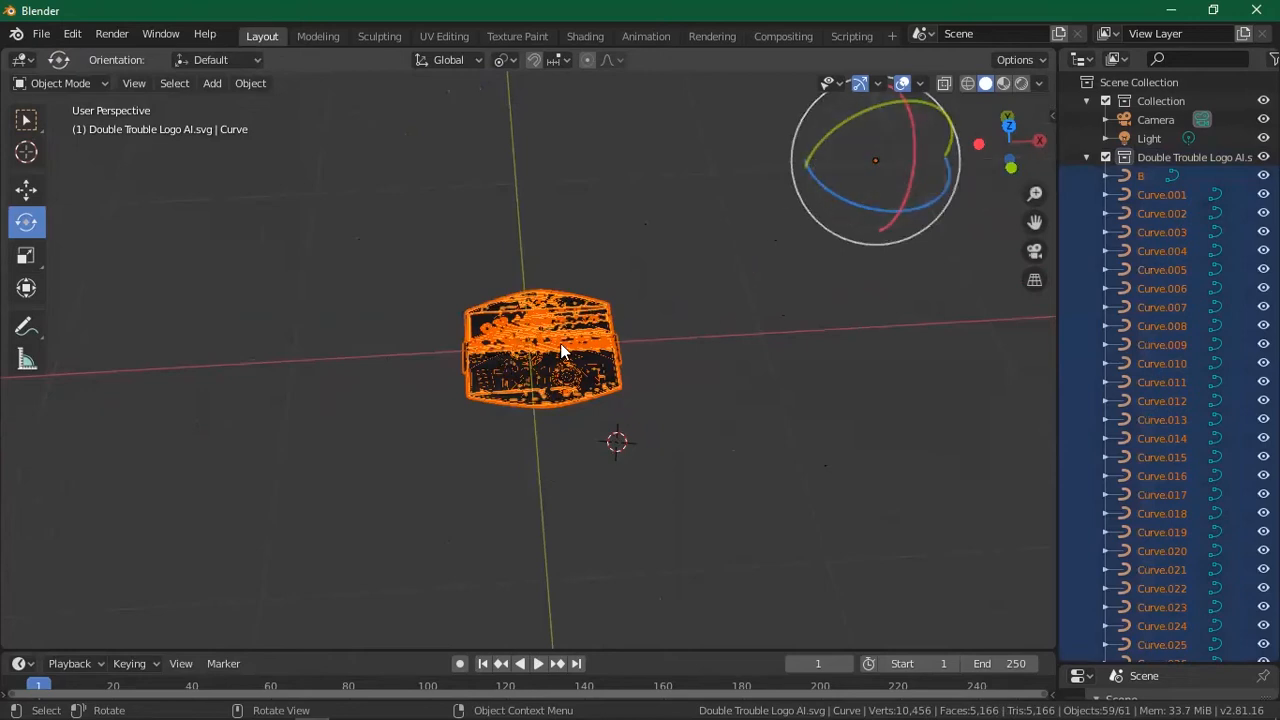
right_click(857, 173)
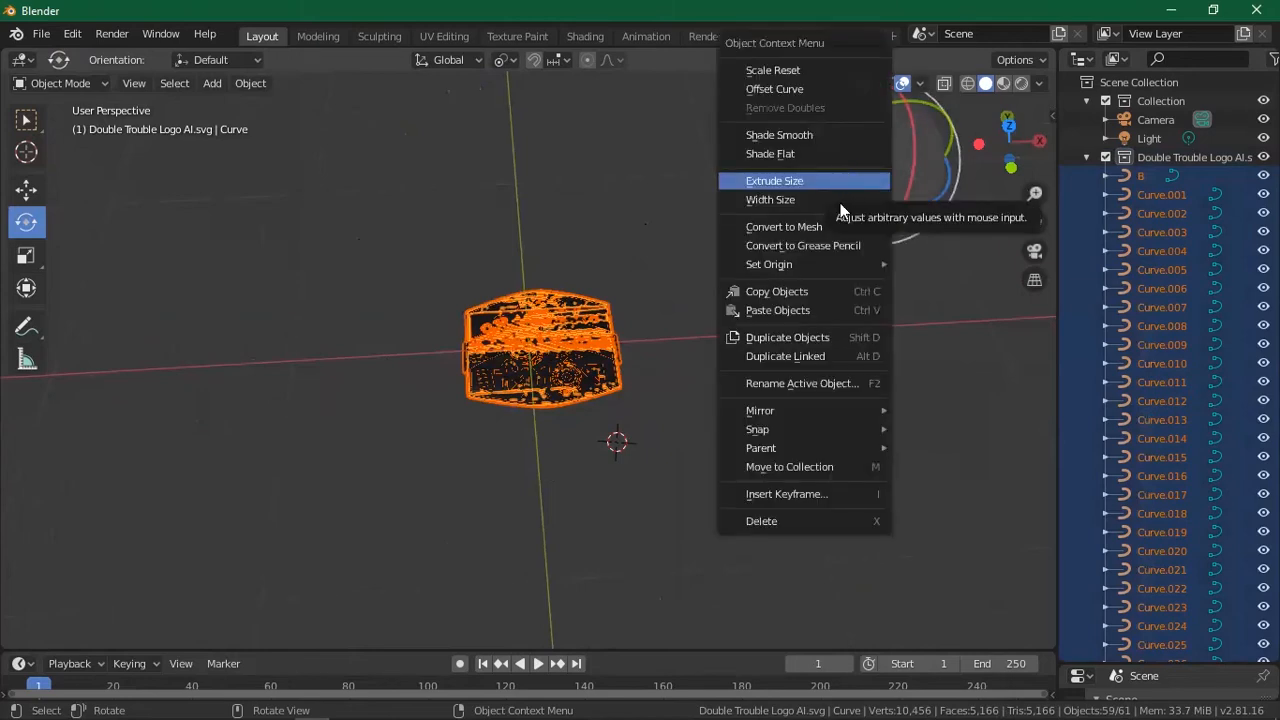
mouse_move(786, 262)
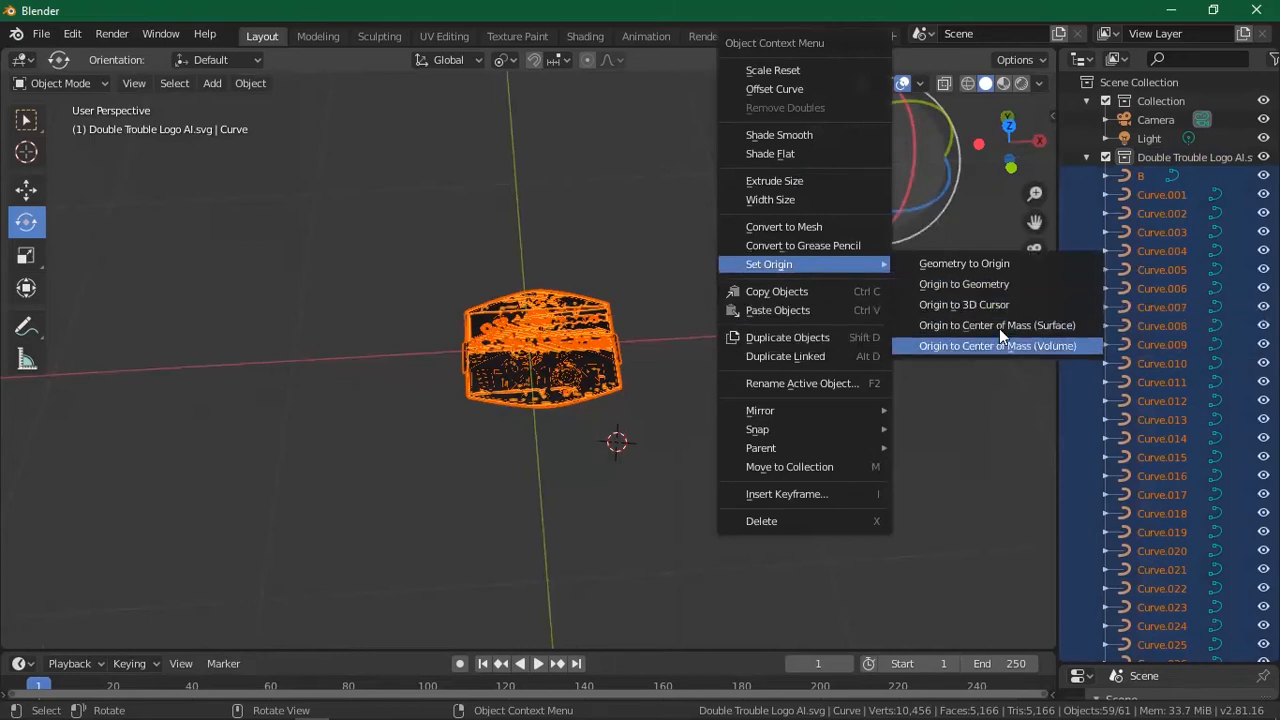
click(971, 283)
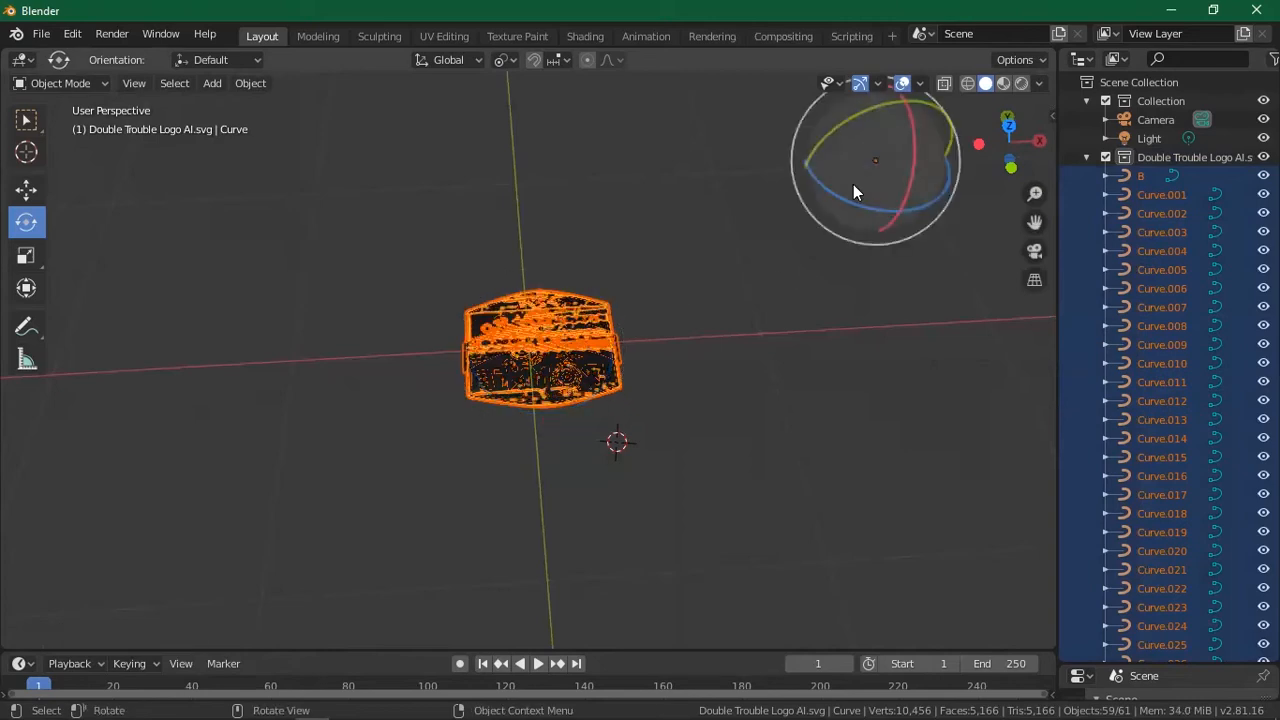
right_click(853, 184)
mouse_move(838, 266)
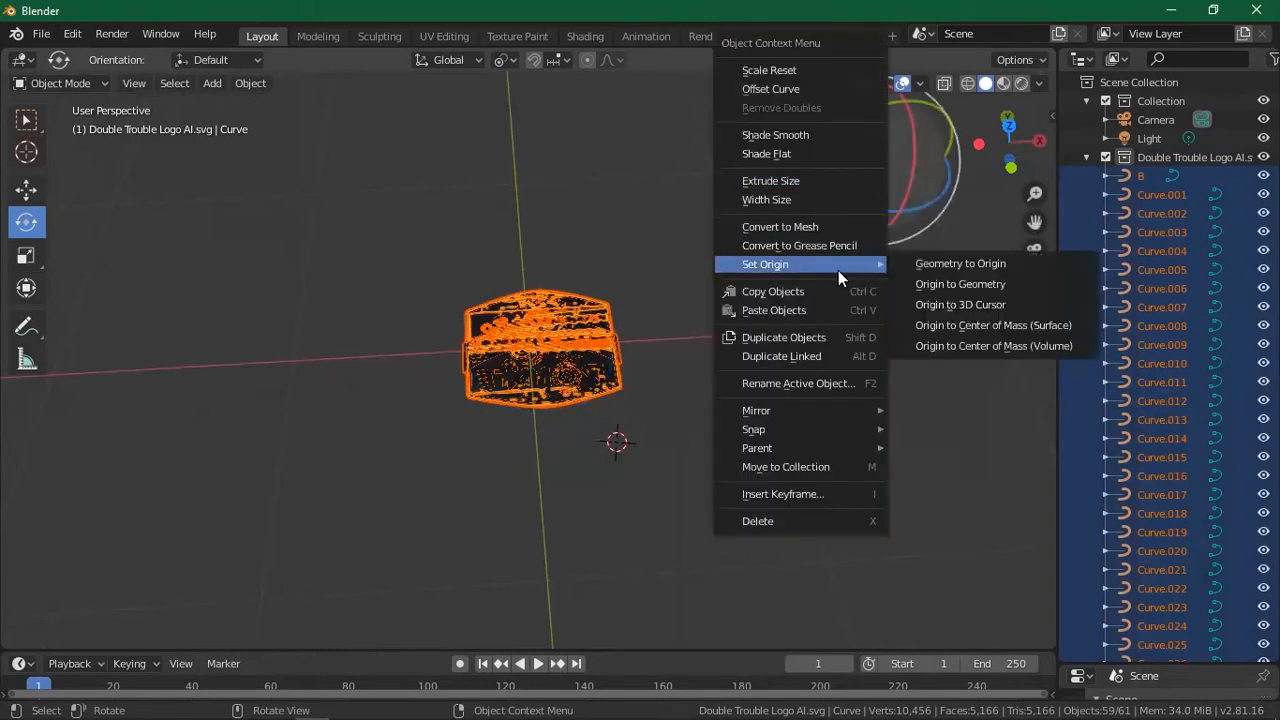
click(982, 266)
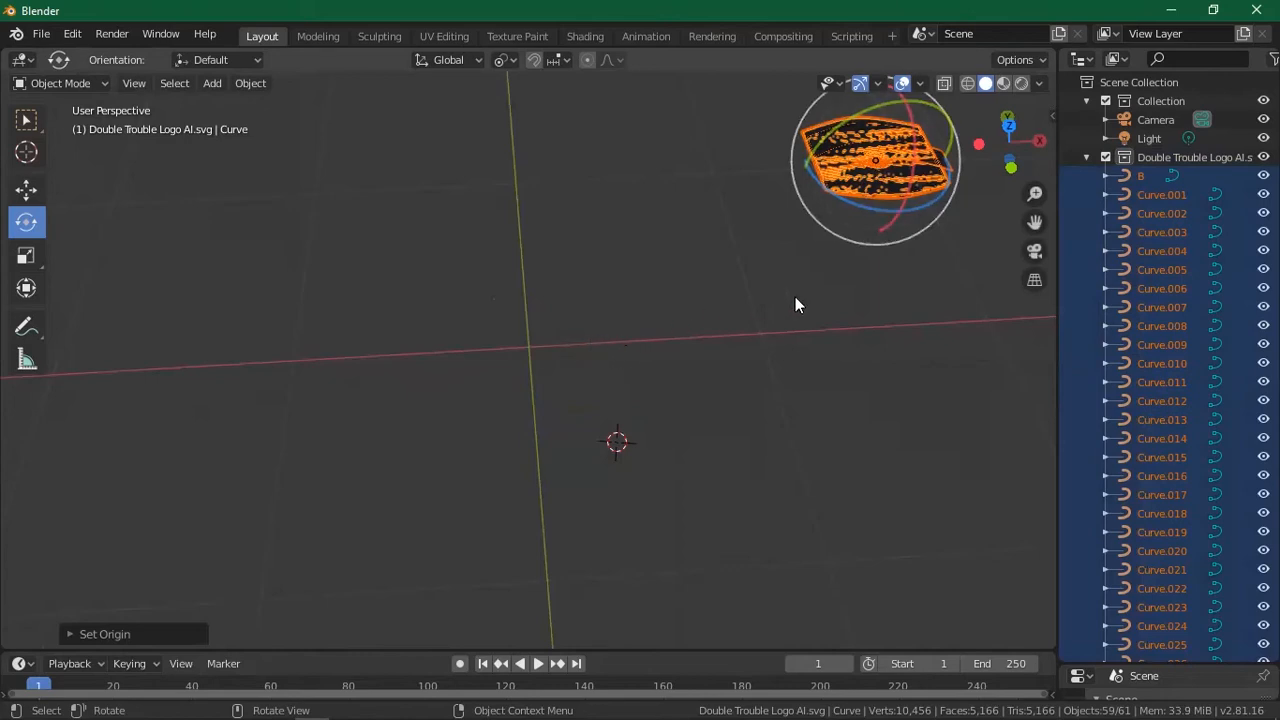
key(ctrl+z)
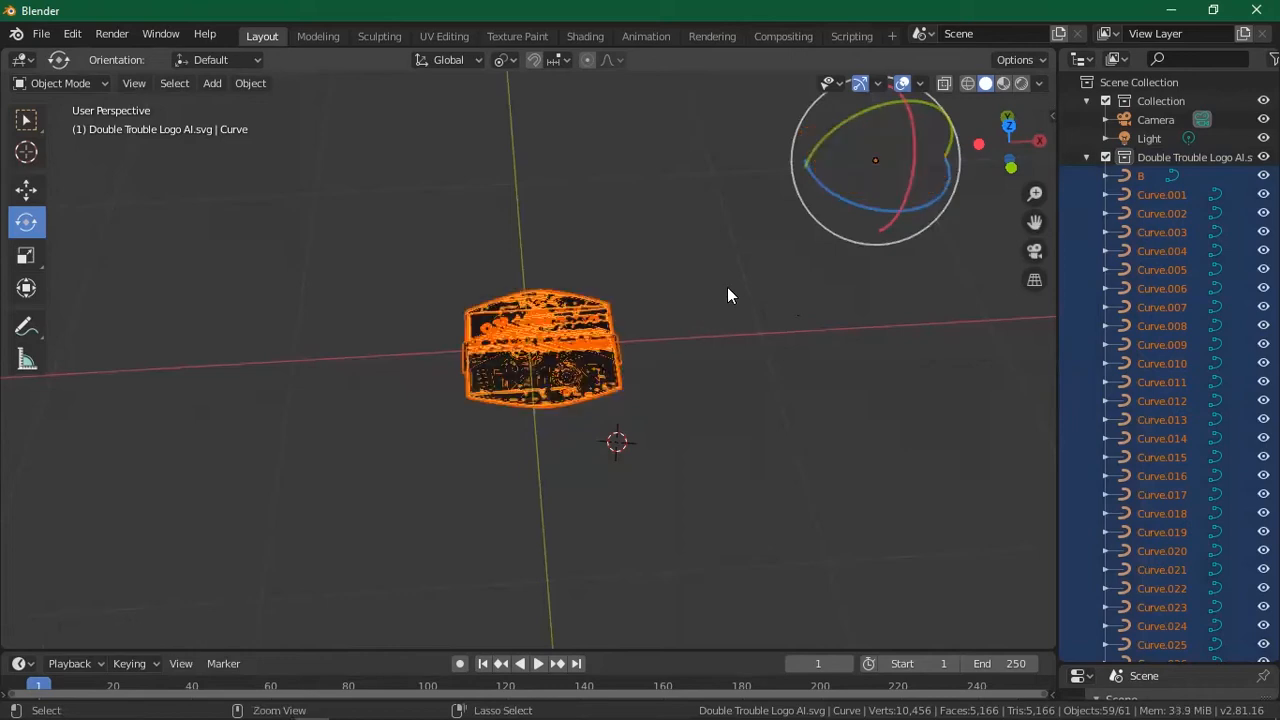
Set the origin of every selected logo curve to its own geometry with Origin to Geometry.
right_click(838, 215)
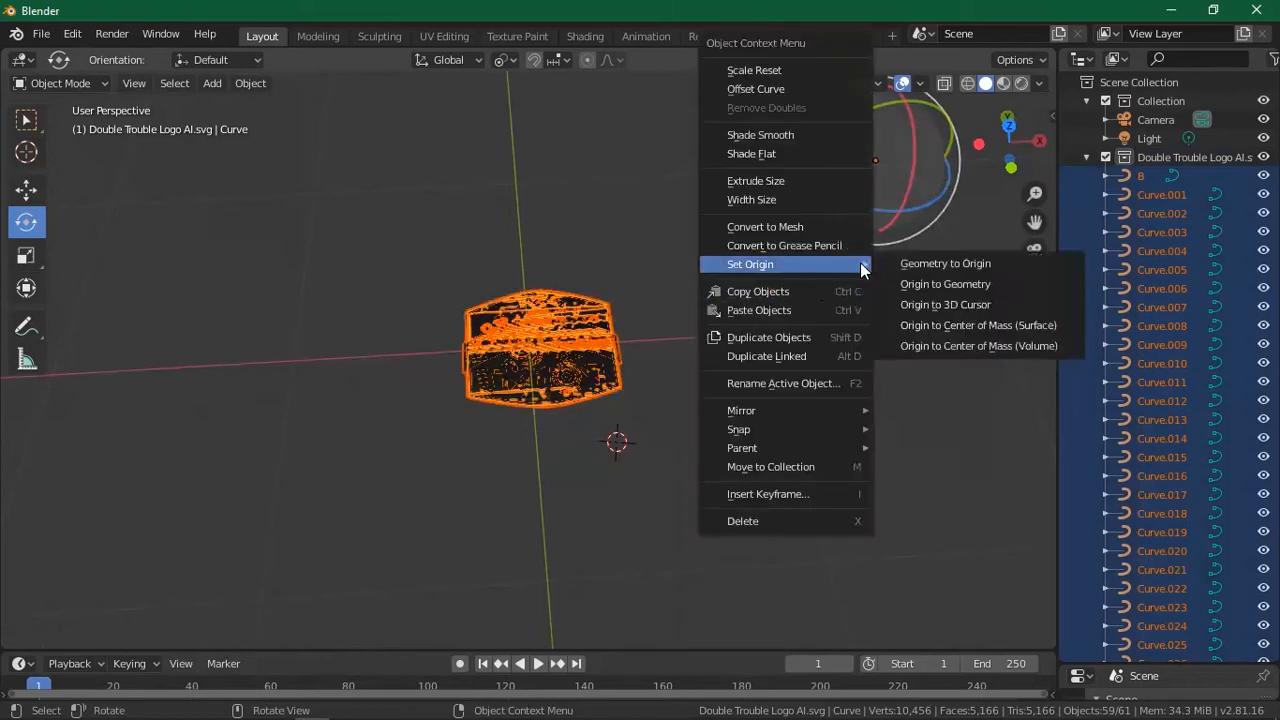
click(965, 284)
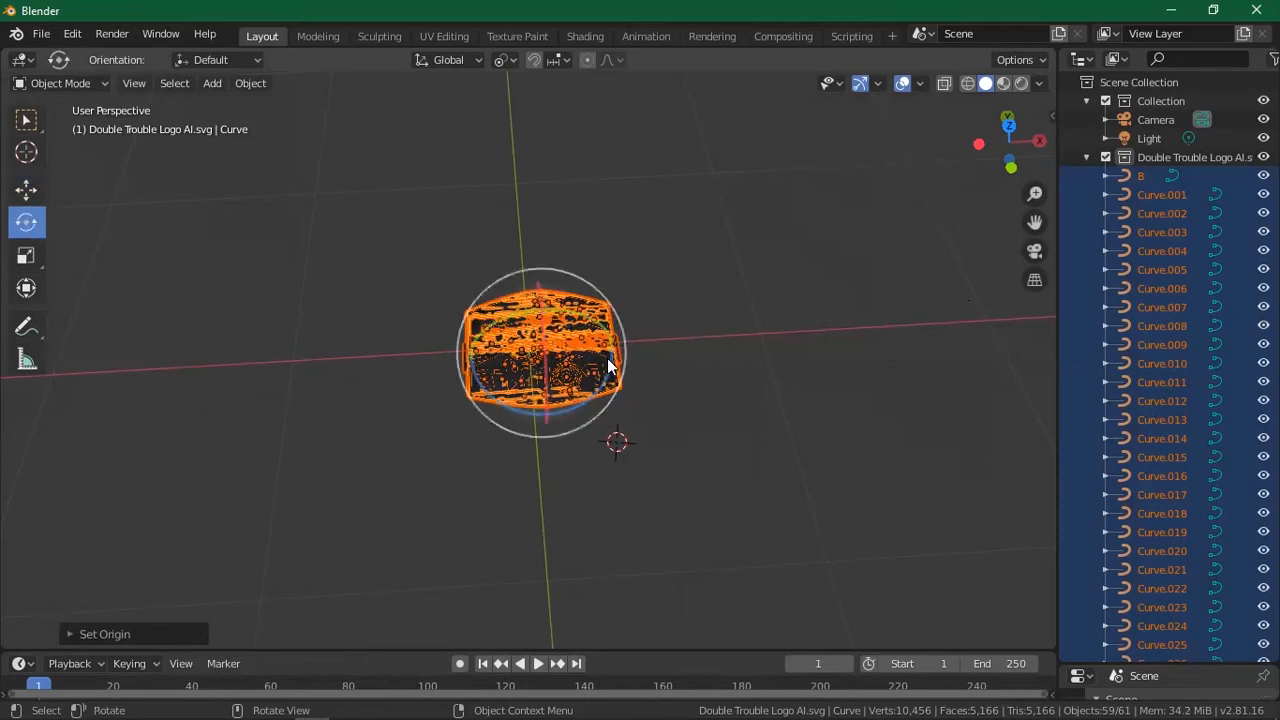
Try rotating all selected logo curves by 90° about the global X axis.
key(r)
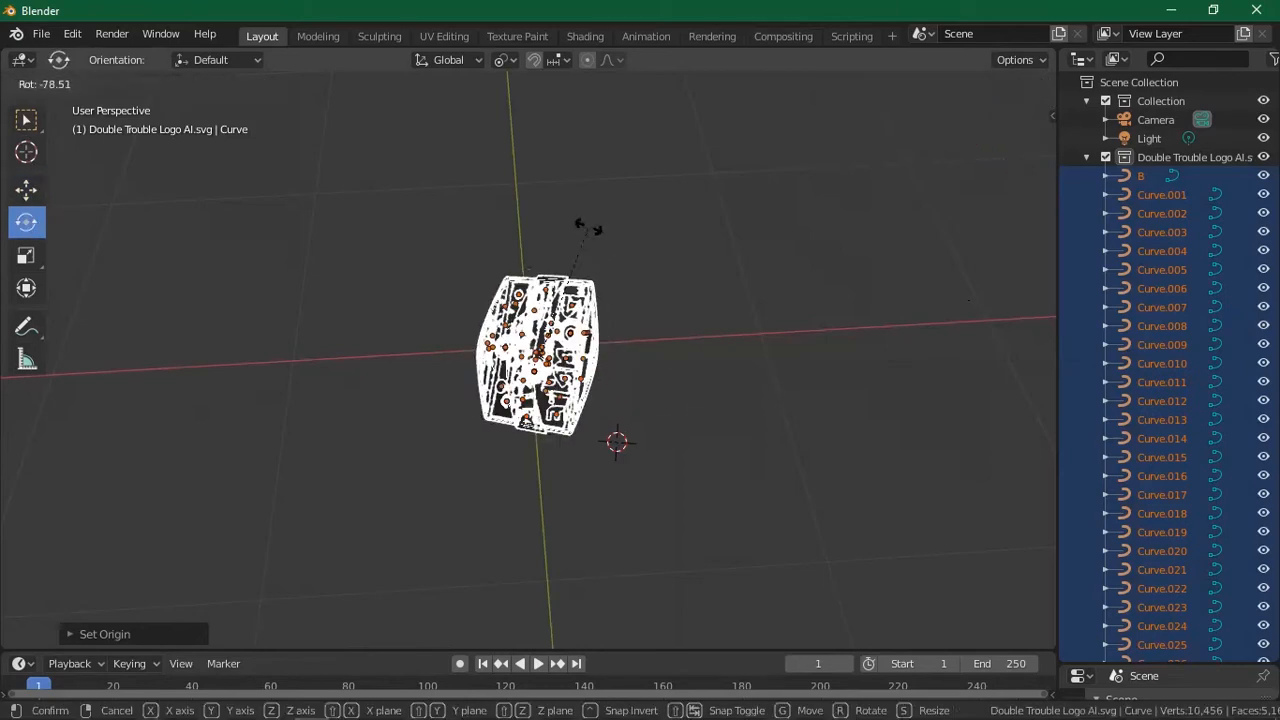
key(y)
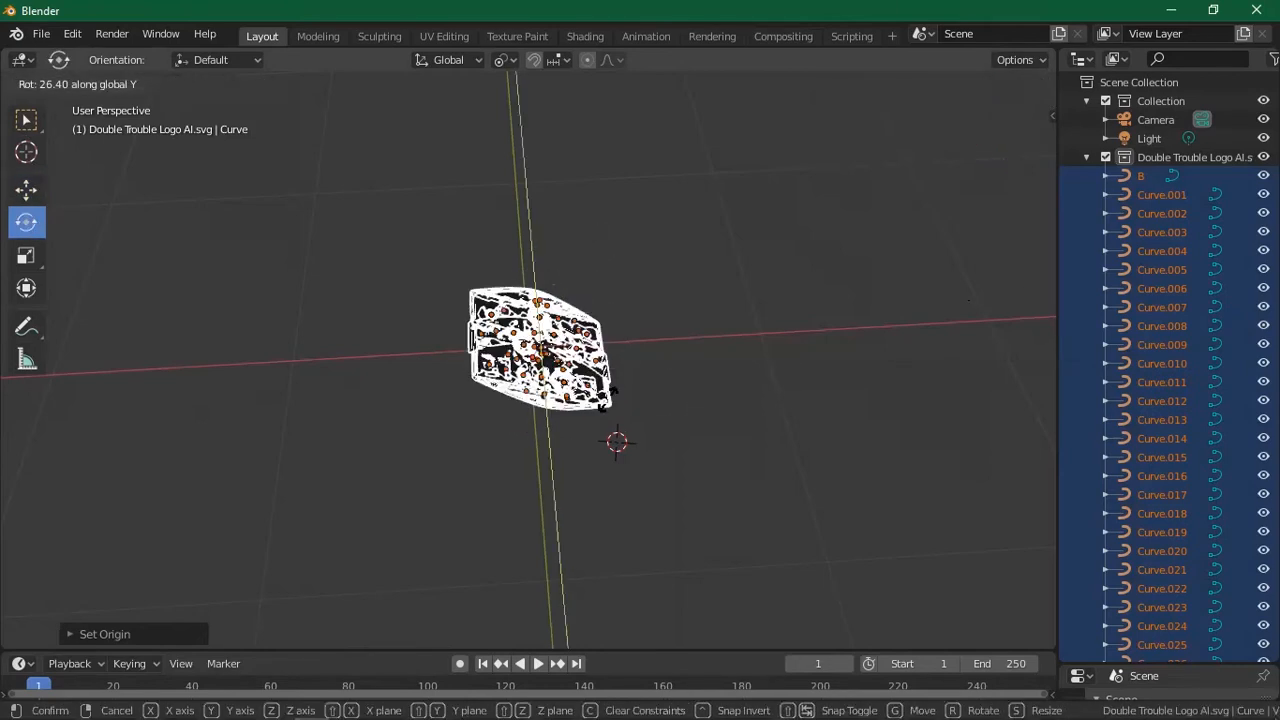
key(z)
text(x)
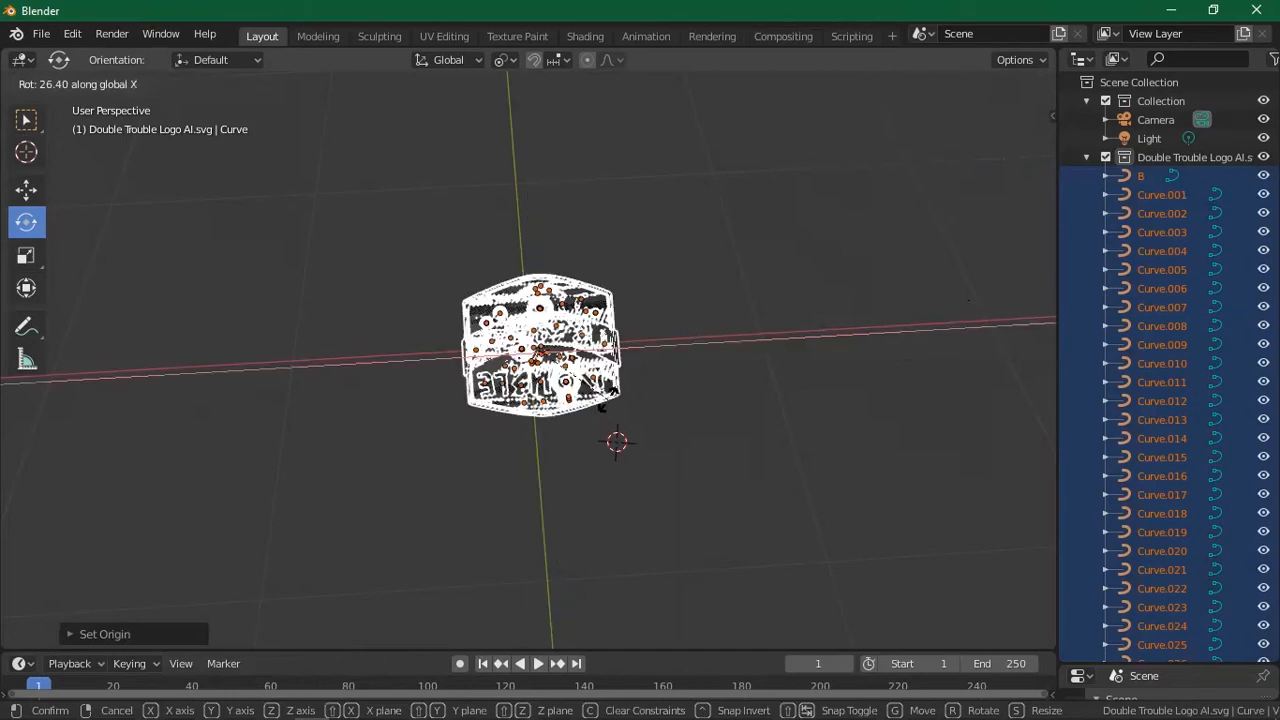
text(90)
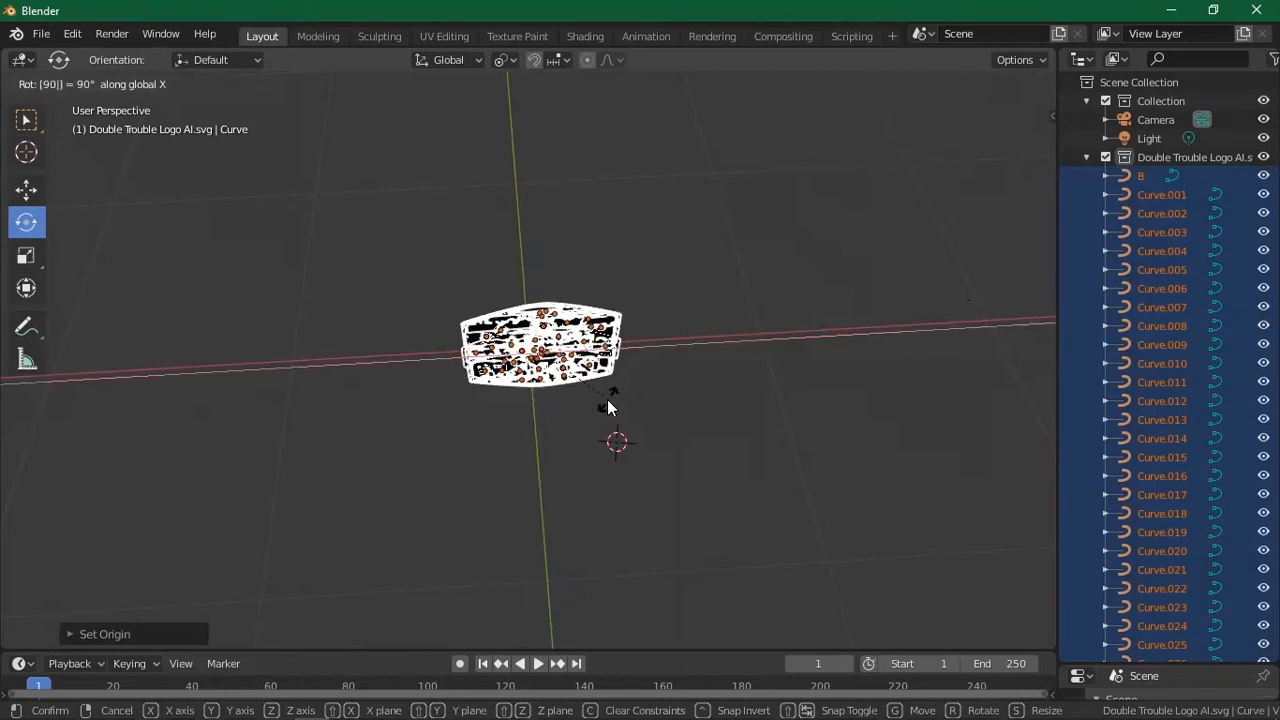
key(Return)
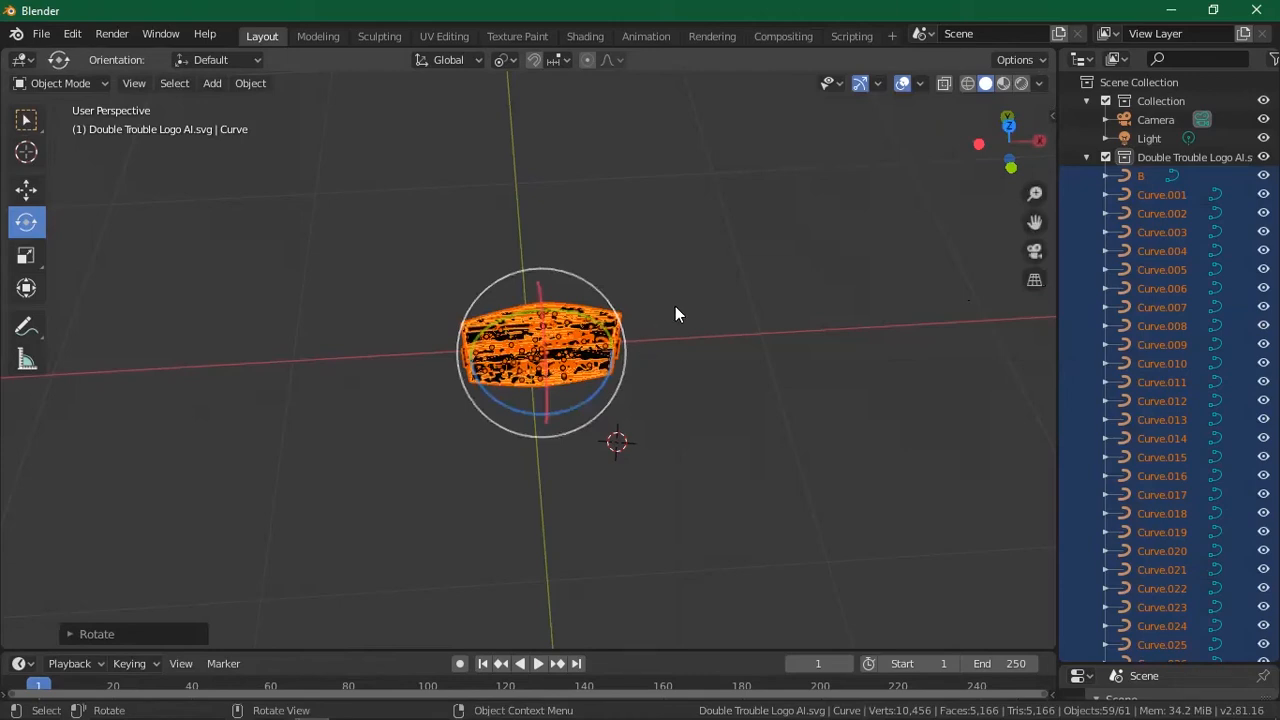
Inspect the rotated logo up close from other angles and undo the 90° rotation, keeping the origins at the geometry.
drag(1008, 143, 745, 295)
scroll(573, 266, up, 4)
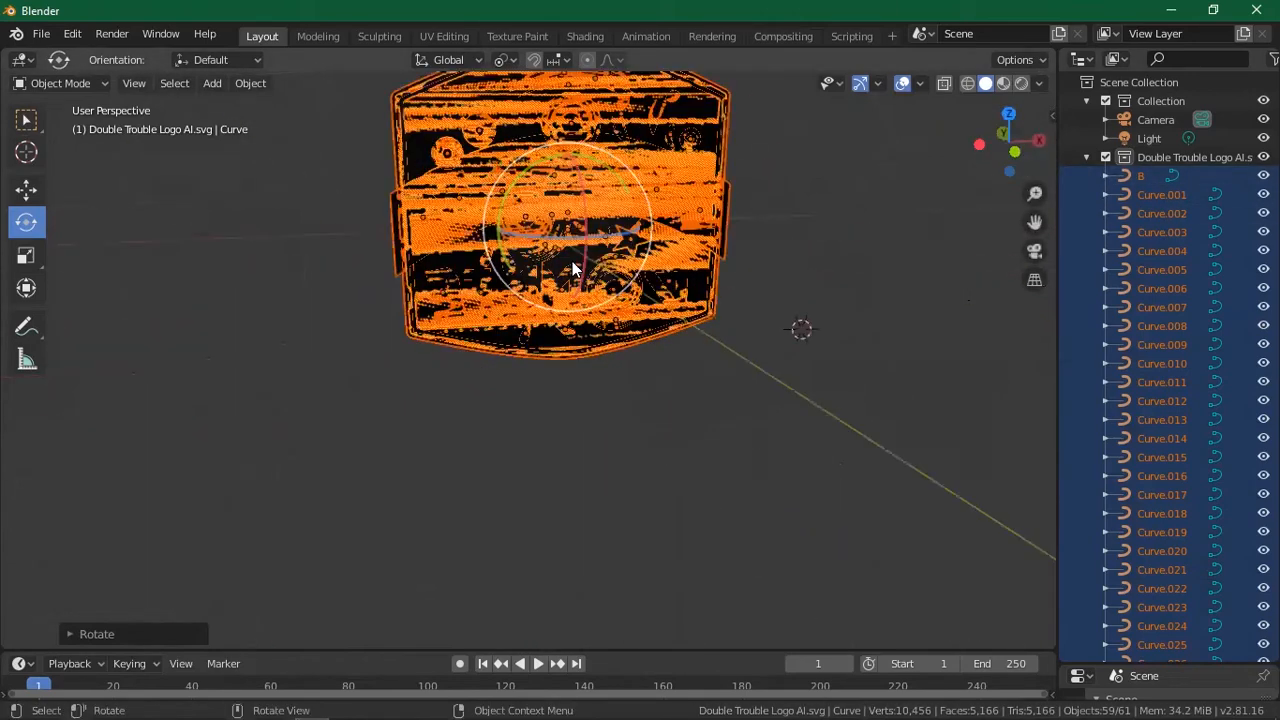
scroll(572, 261, up, 2)
drag(1008, 143, 936, 438)
key(ctrl+z)
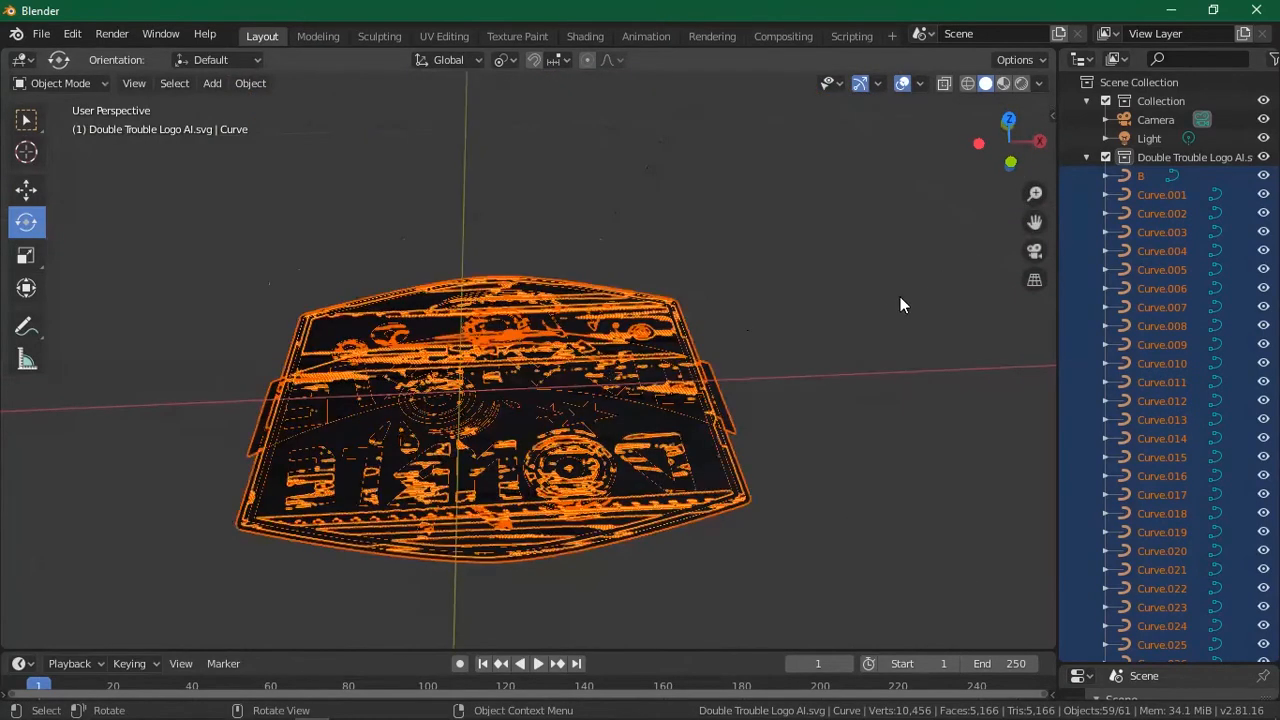
key(ctrl+z)
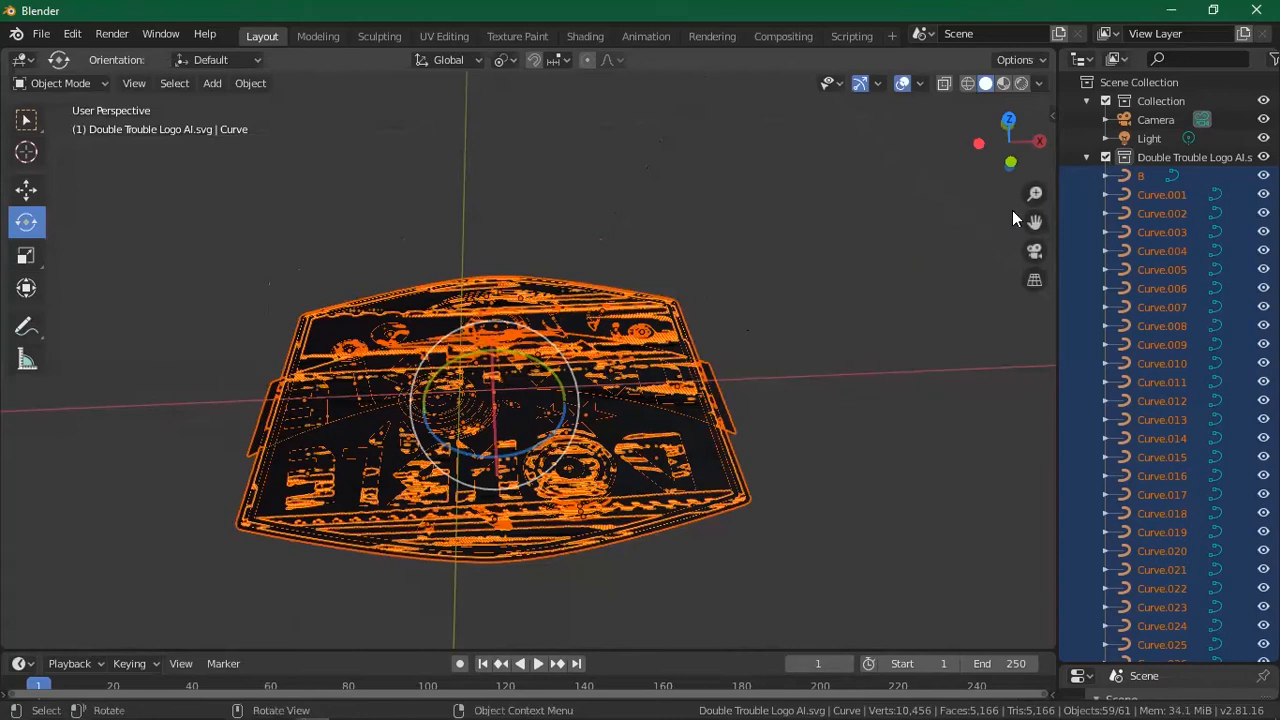
From the right orthographic view, rotate the flat logo upright about the X axis and turn to face it.
click(1039, 141)
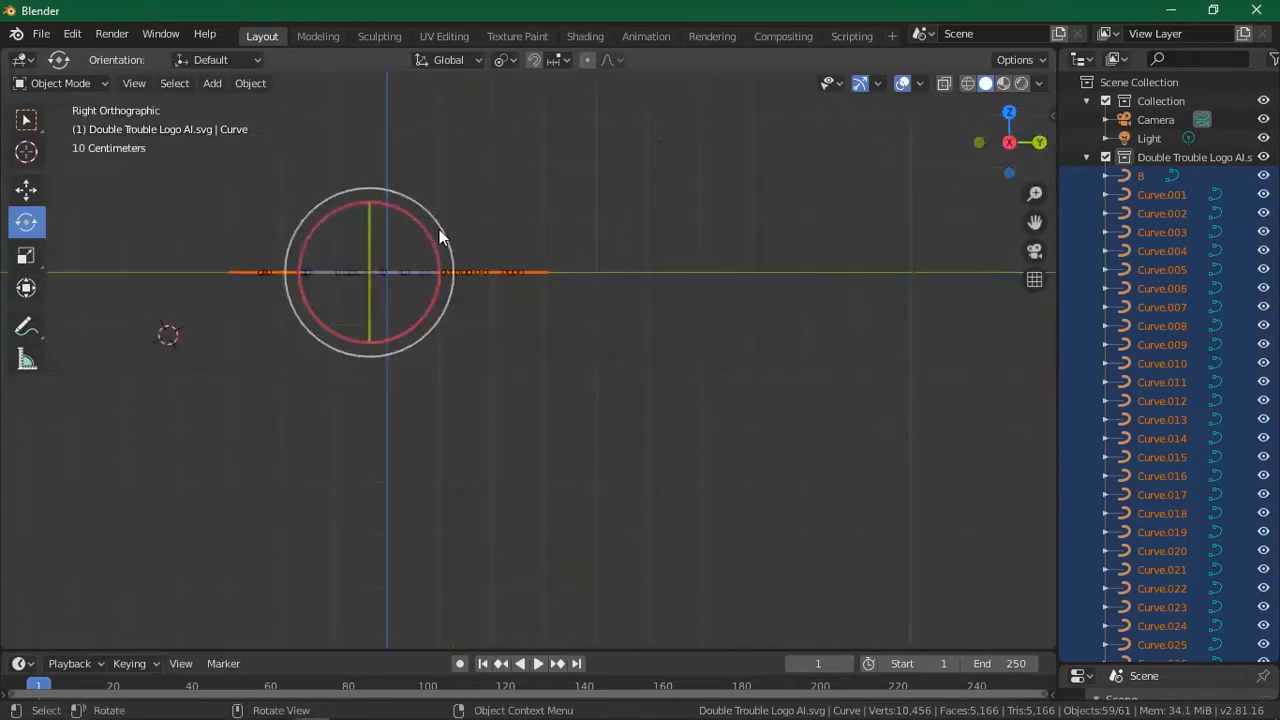
drag(414, 222, 452, 278)
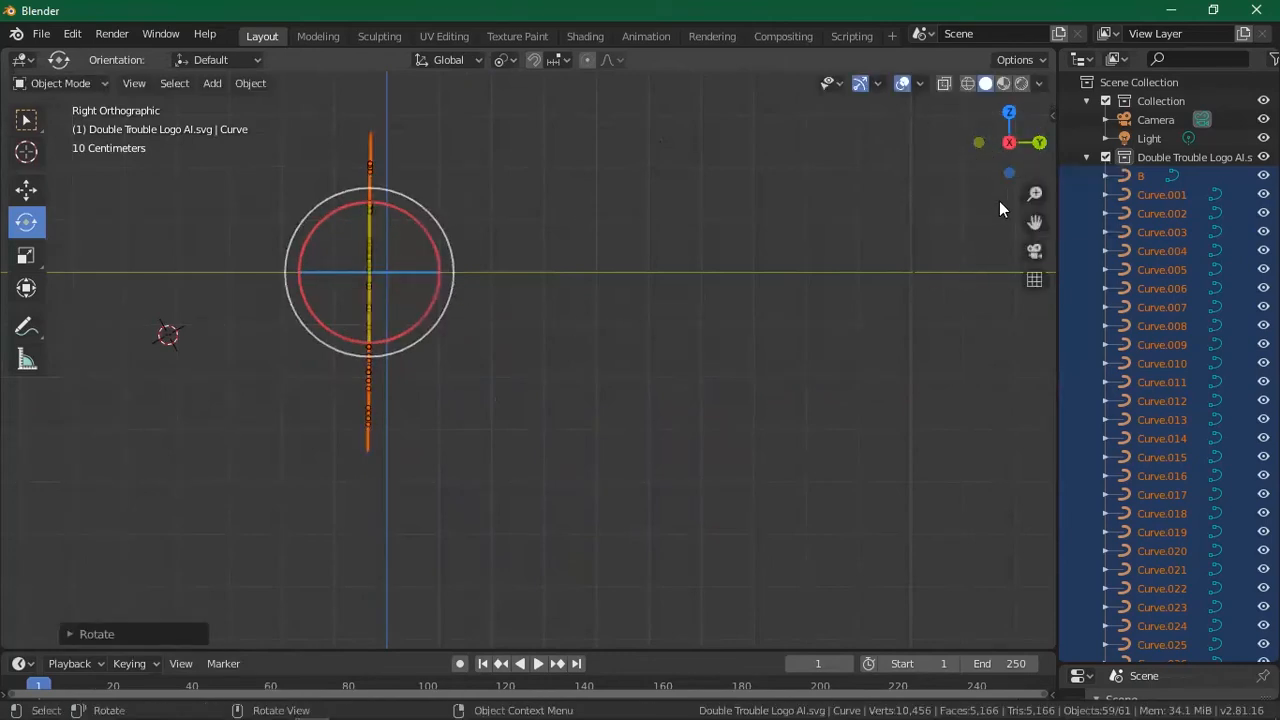
drag(1011, 169, 1008, 143)
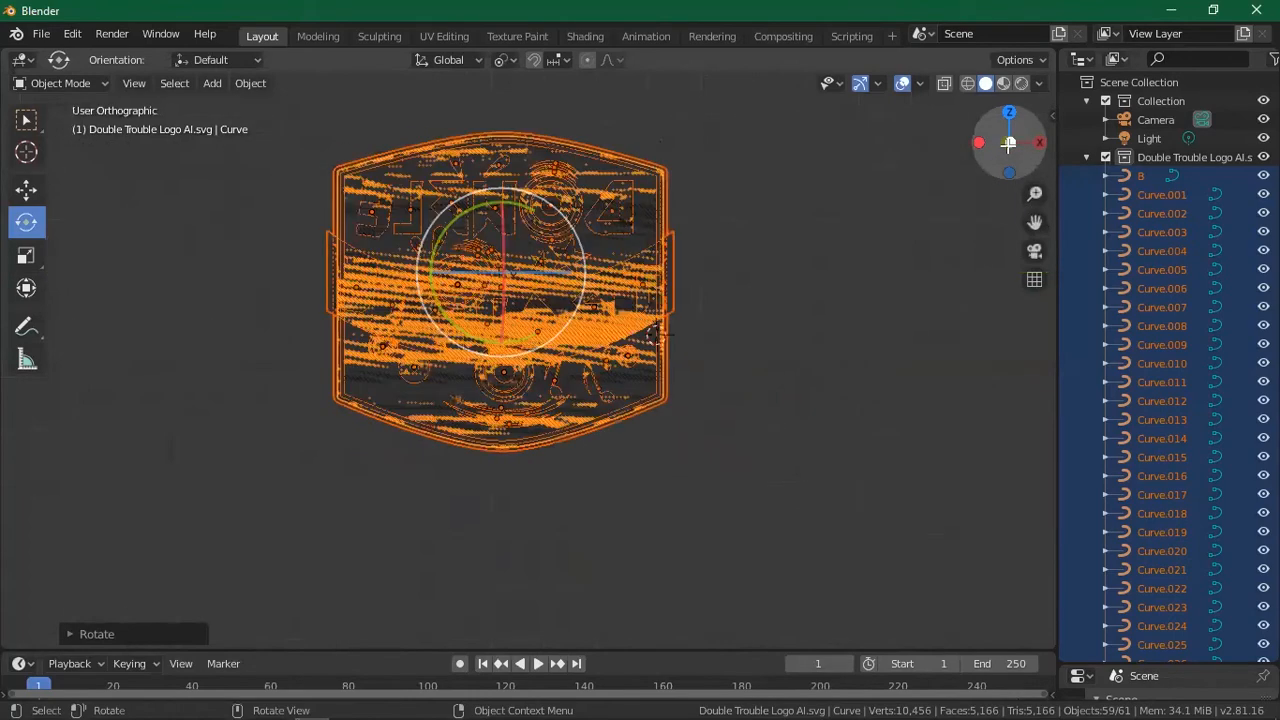
click(1039, 145)
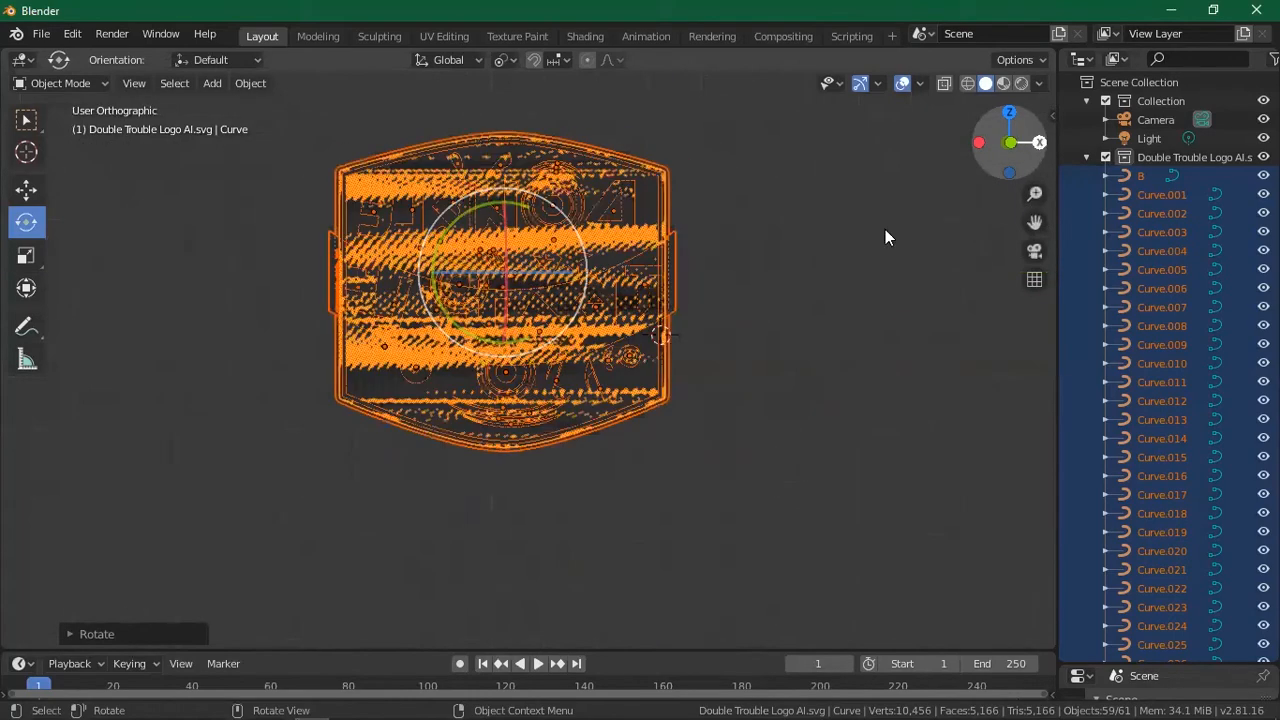
Try fine-tuning the upright logo's tilt about the X axis in the front view and undo it.
drag(493, 326, 481, 383)
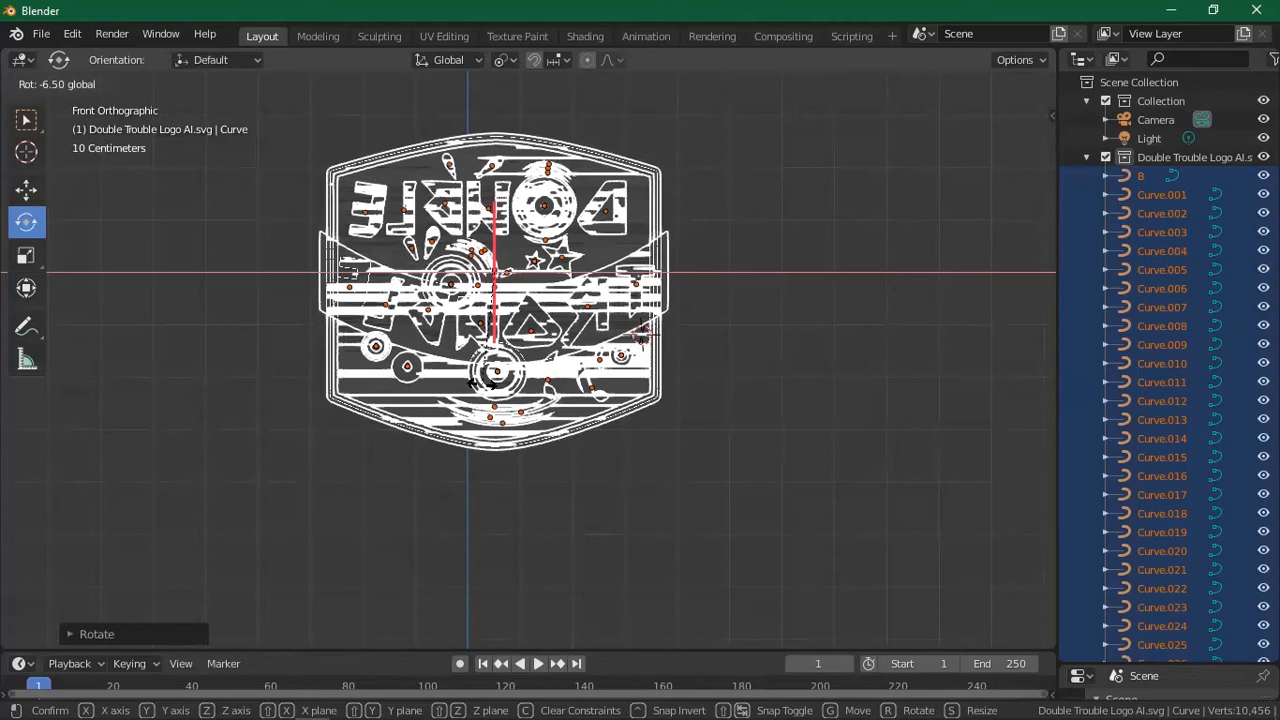
drag(479, 383, 536, 313)
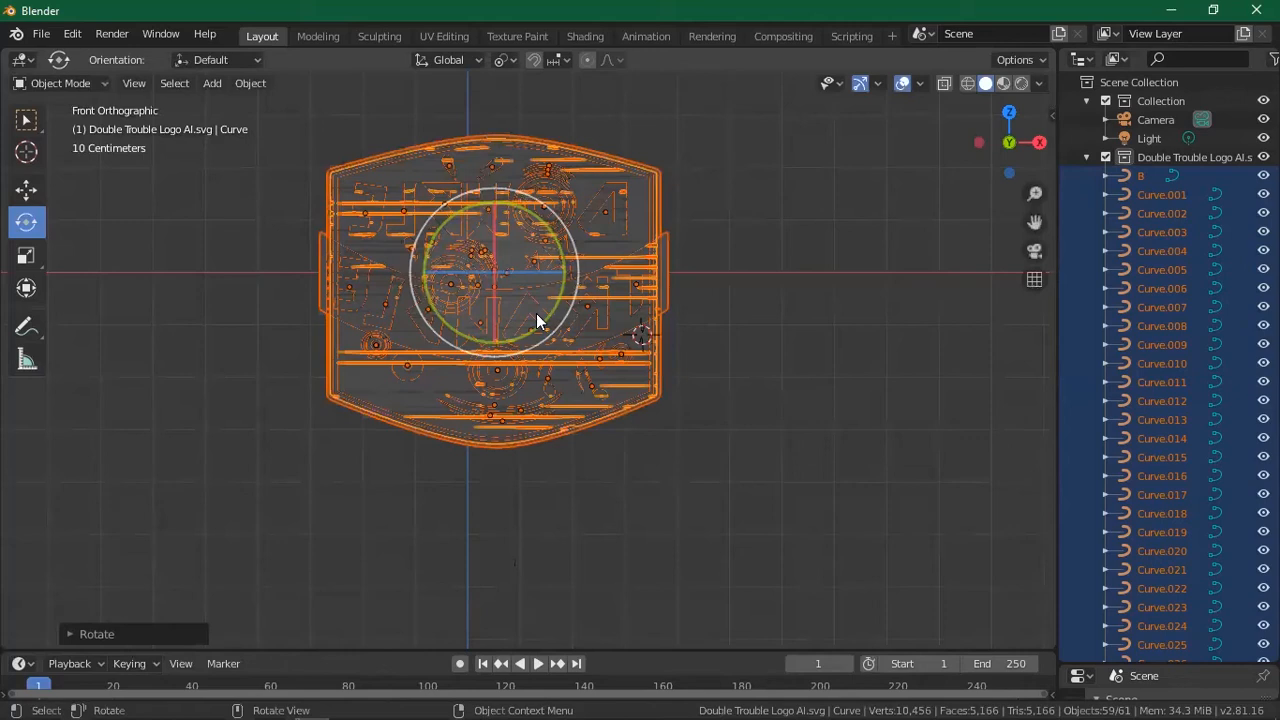
key(ctrl+z)
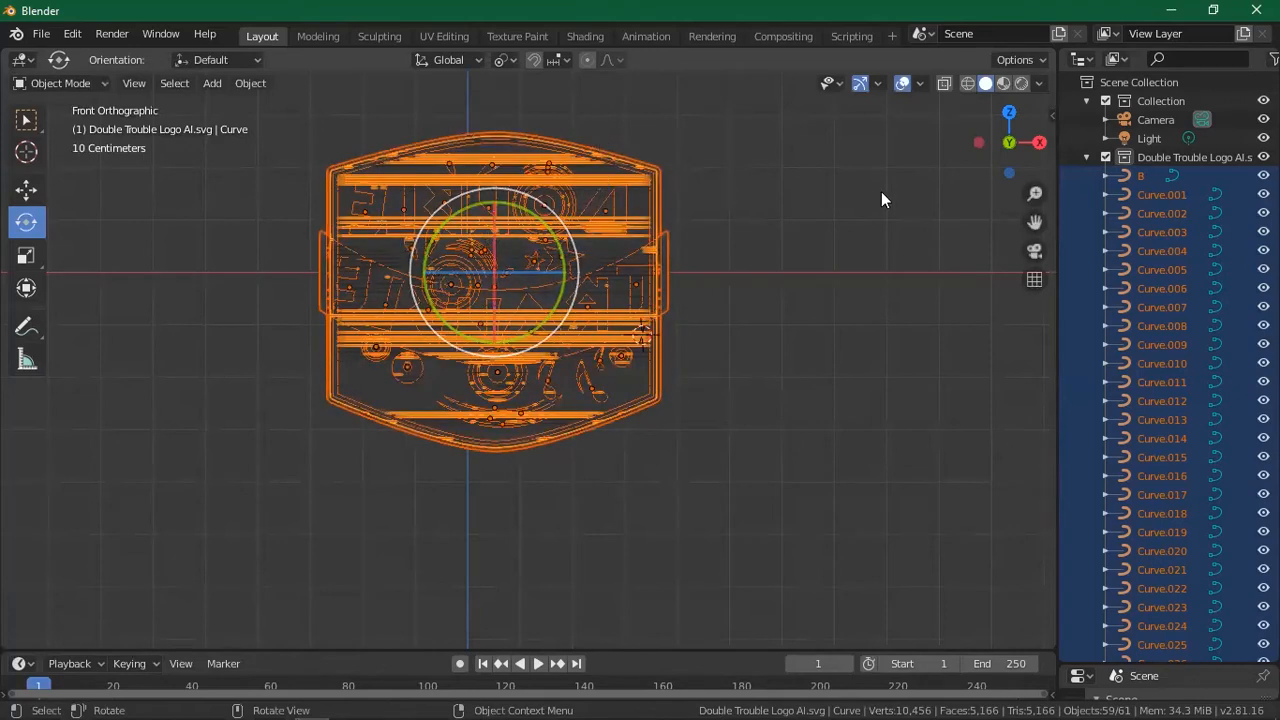
Examine the upright logo's lettering from the back orthographic view and check its orientation in perspective.
click(1040, 142)
click(1040, 142)
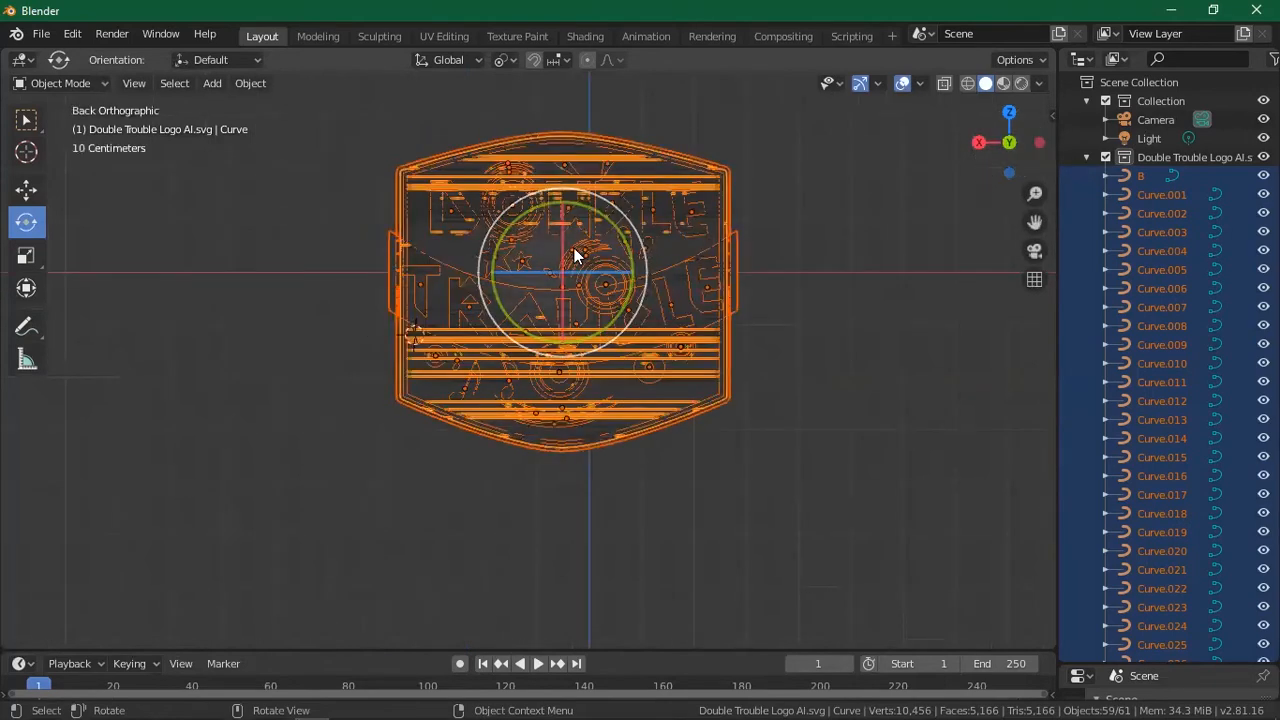
scroll(574, 255, up, 1)
scroll(670, 240, up, 1)
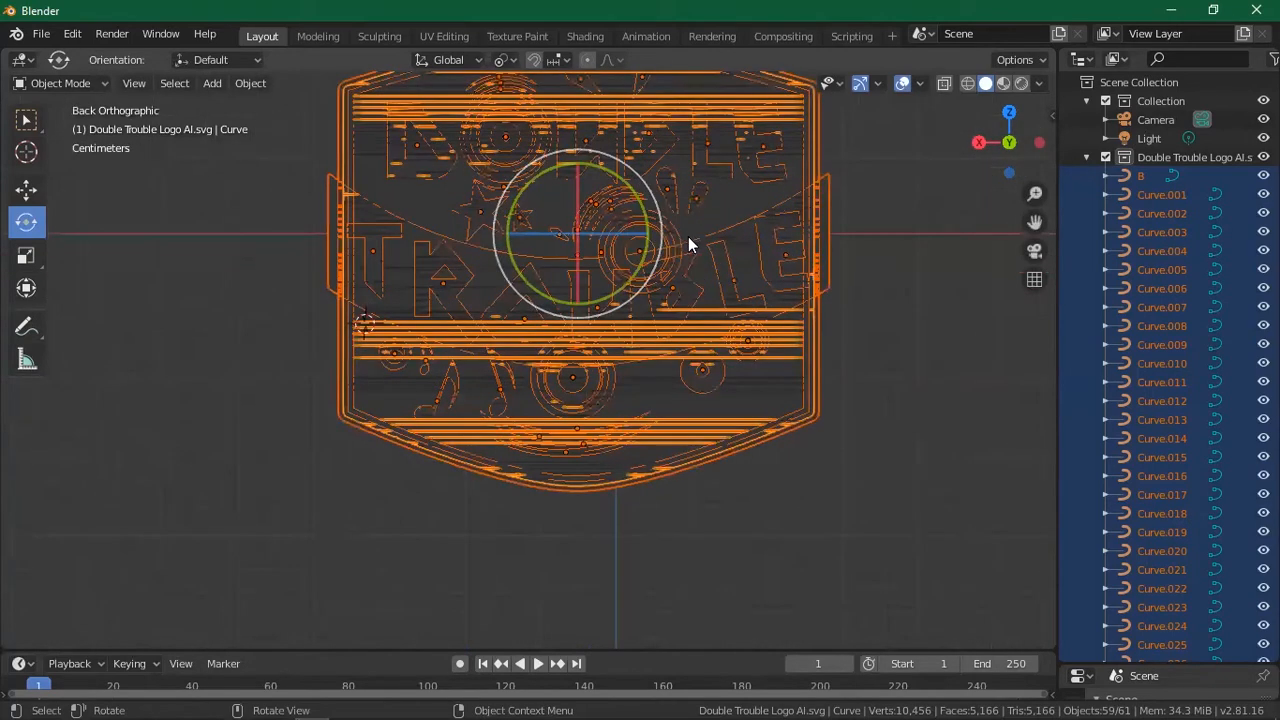
scroll(669, 216, down, 3)
scroll(761, 191, down, 1)
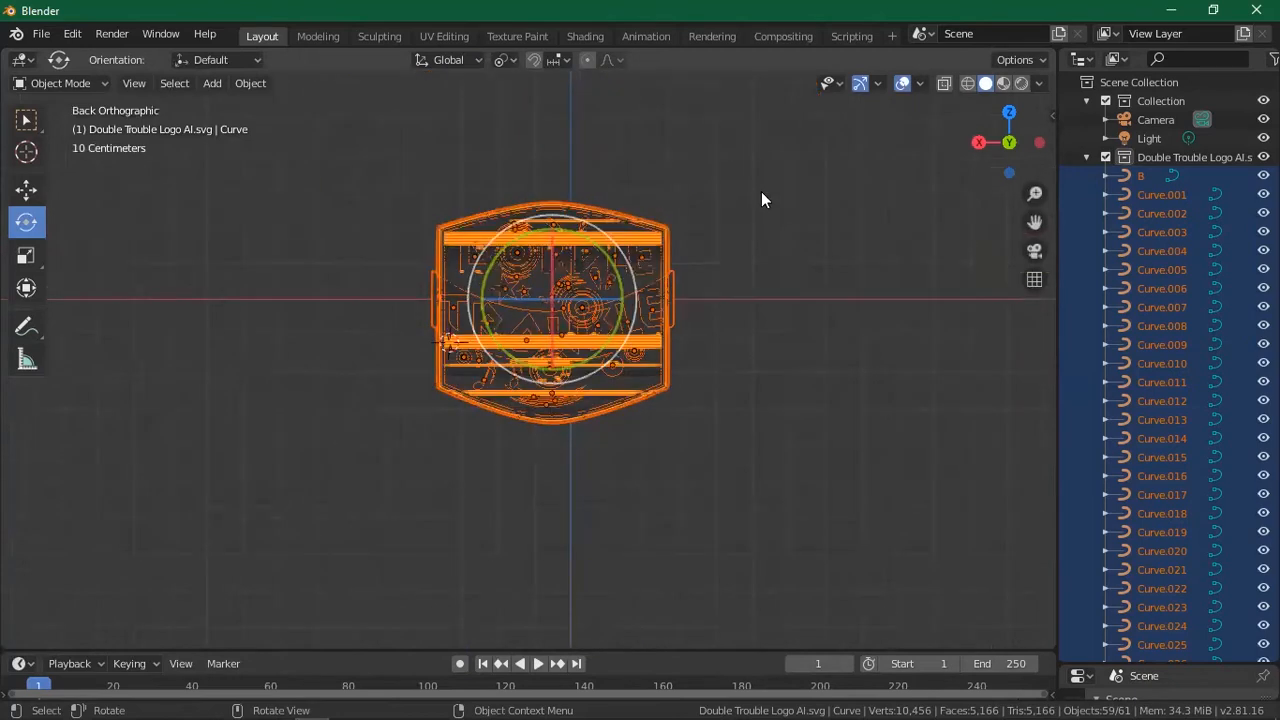
drag(1003, 150, 846, 240)
scroll(542, 225, up, 4)
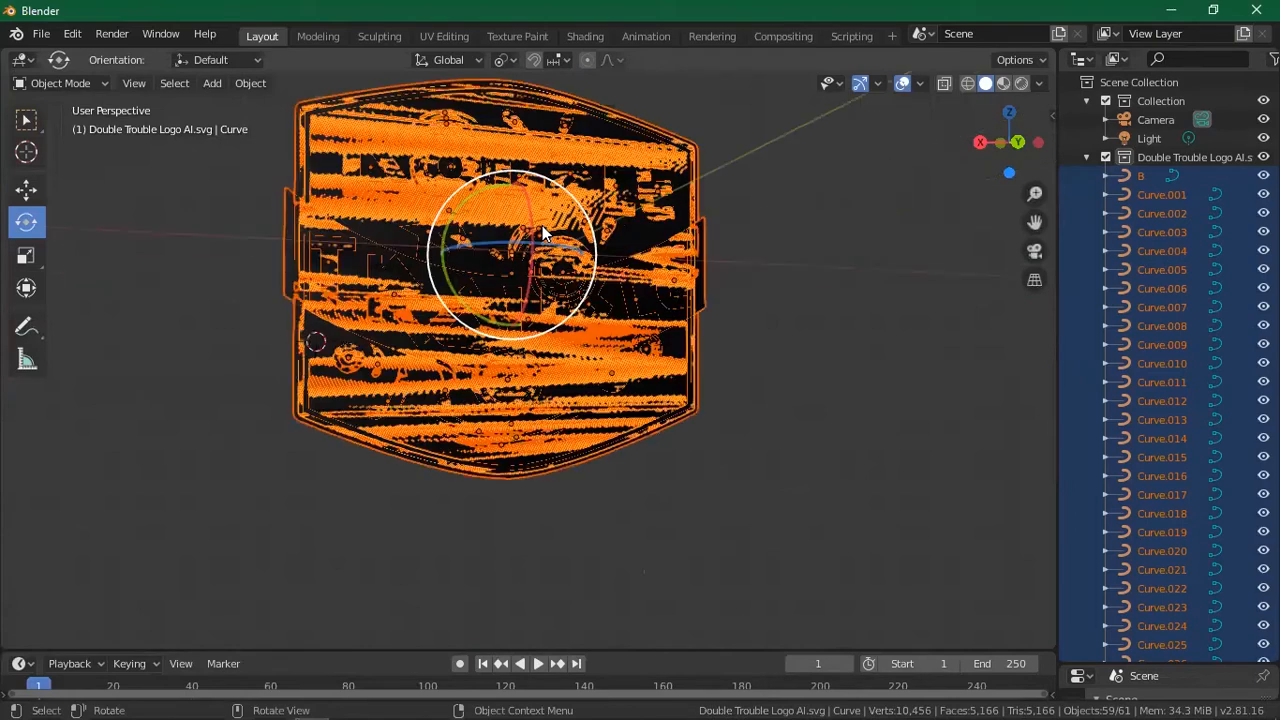
drag(1001, 168, 588, 250)
scroll(472, 185, up, 3)
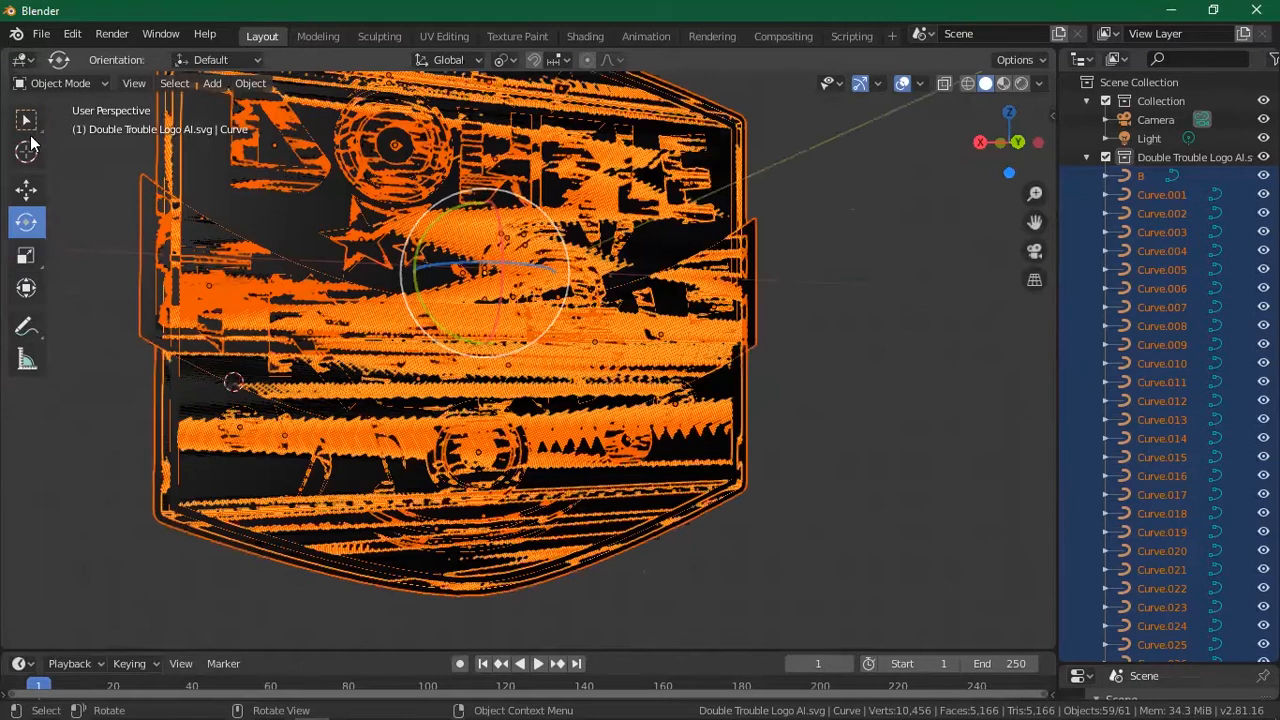
scroll(435, 223, down, 2)
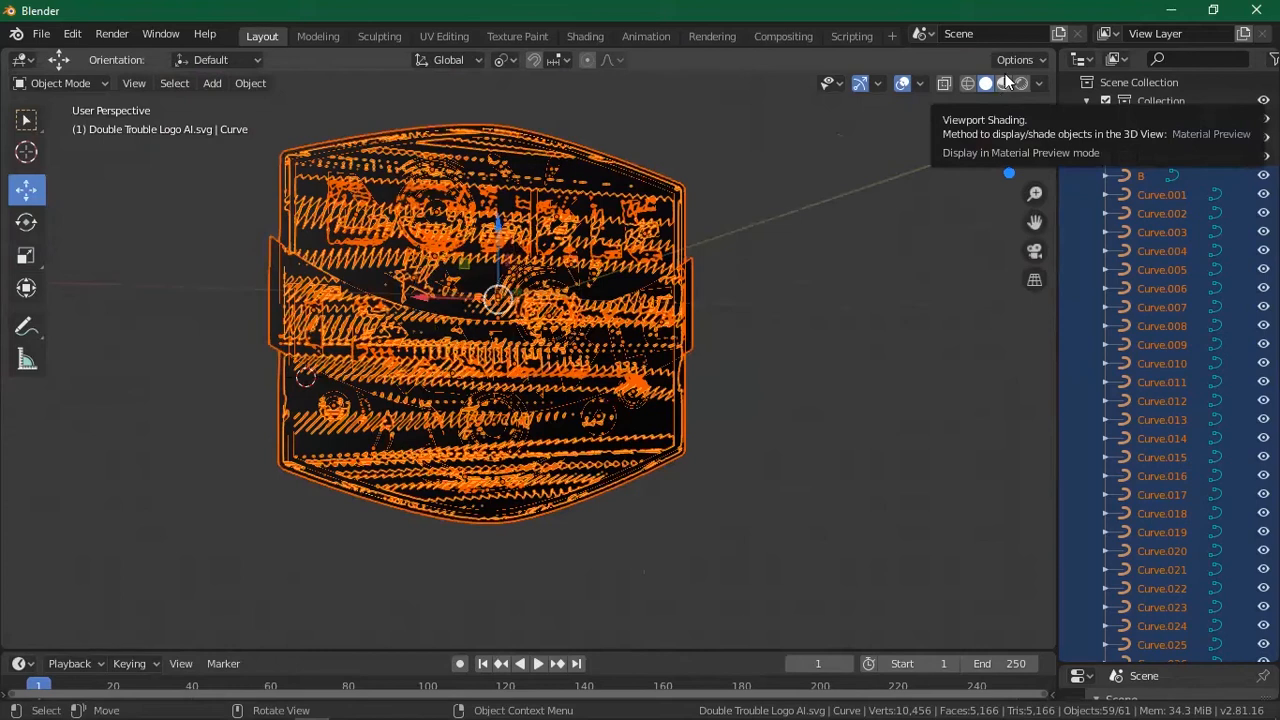
Select the B, Curve.001 and Curve.002 objects individually to identify their shapes, ending with Curve.001, the outer border, selected.
click(1150, 177)
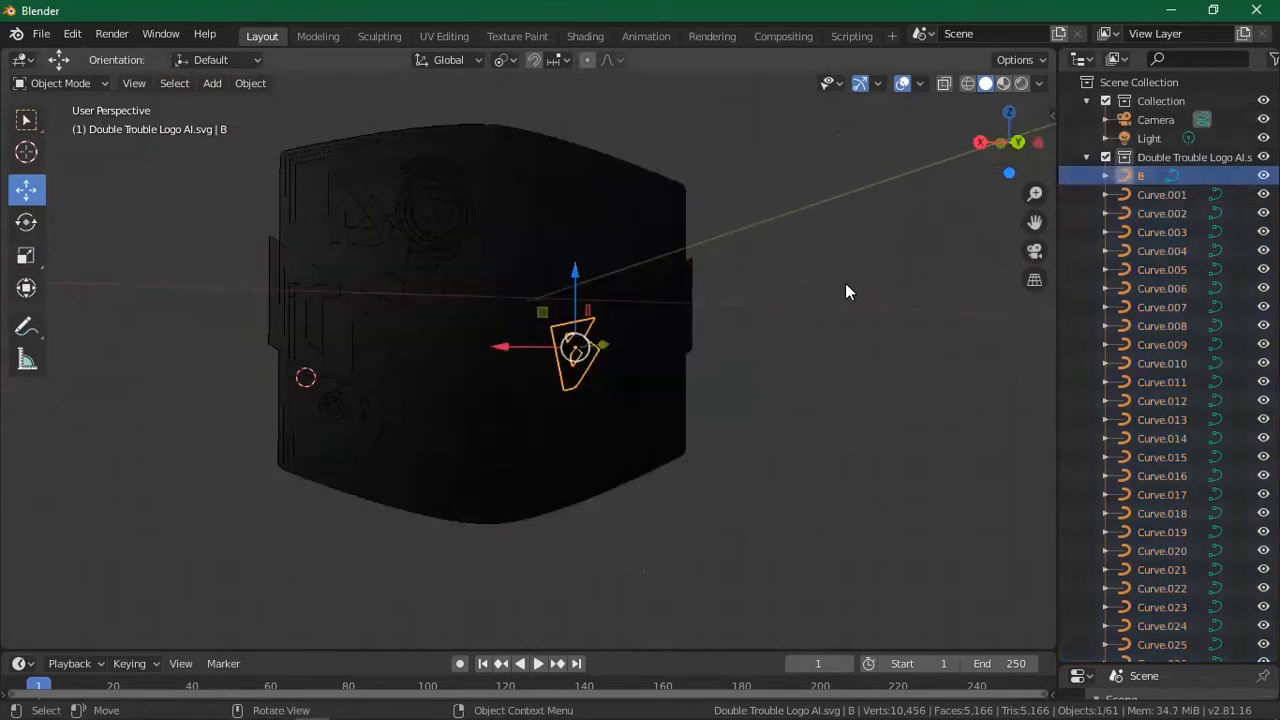
click(1105, 176)
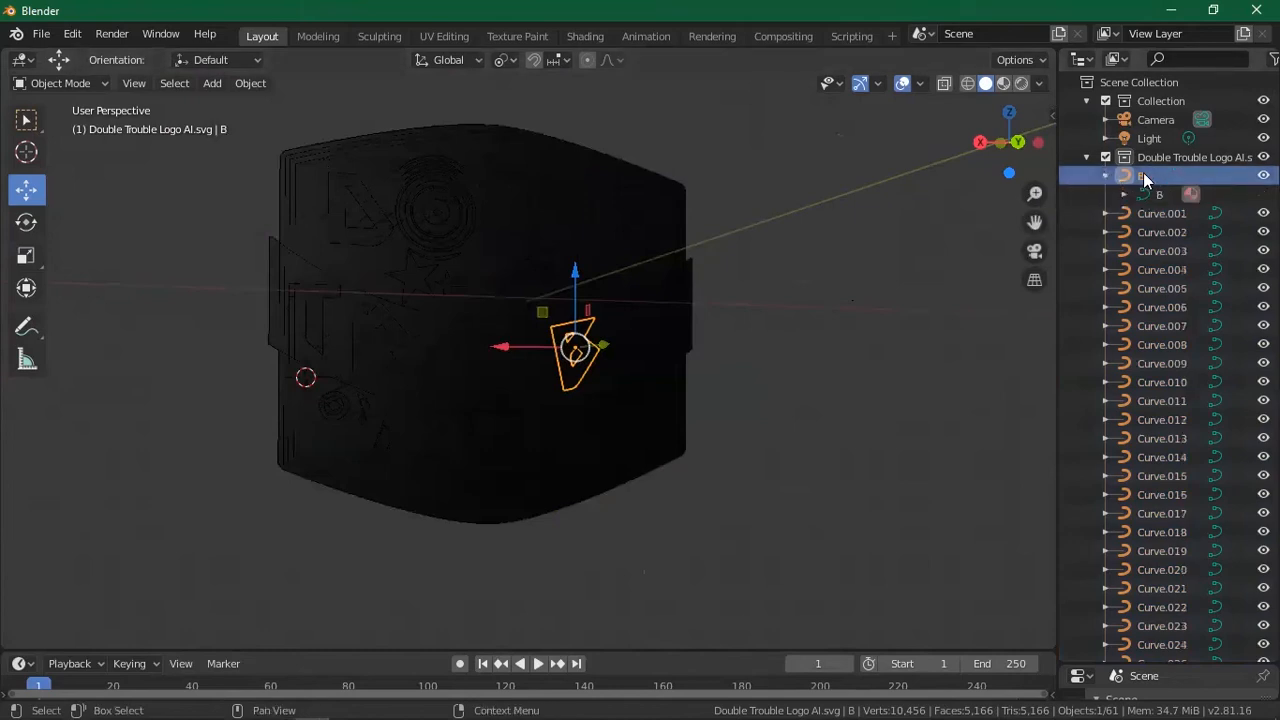
click(1106, 176)
click(1141, 195)
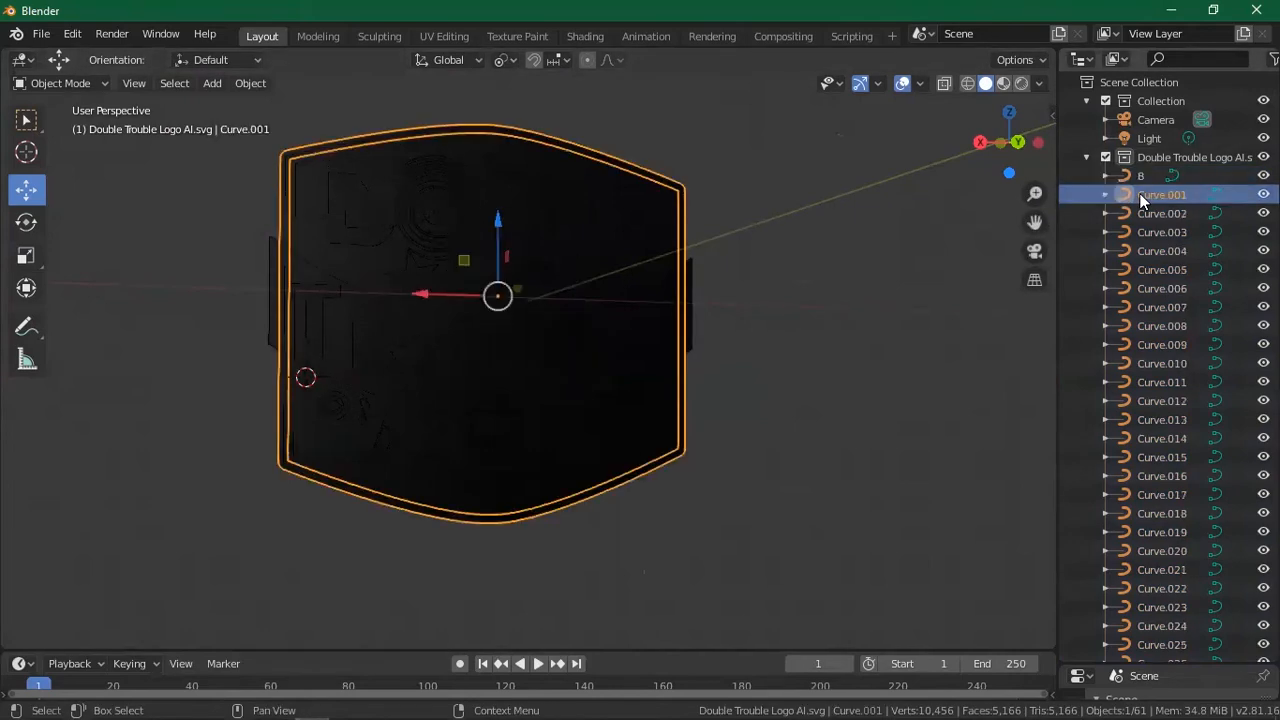
click(1153, 209)
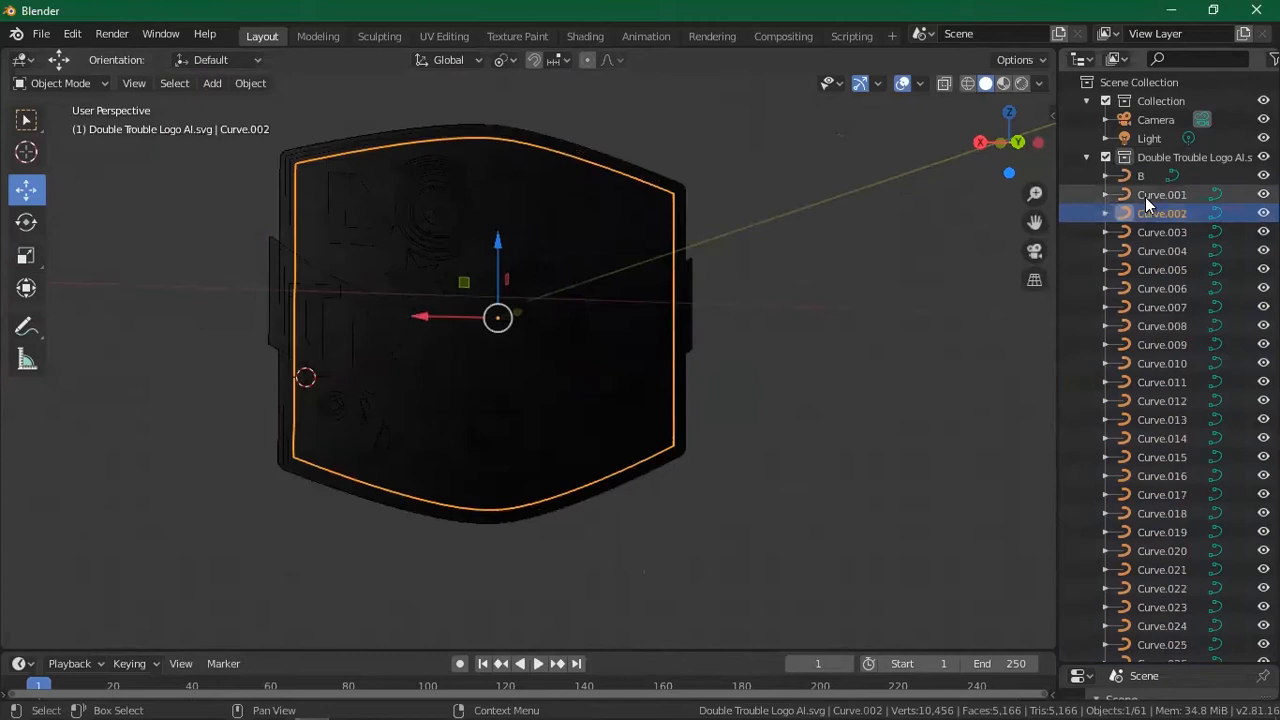
click(1145, 197)
drag(1141, 193, 1160, 197)
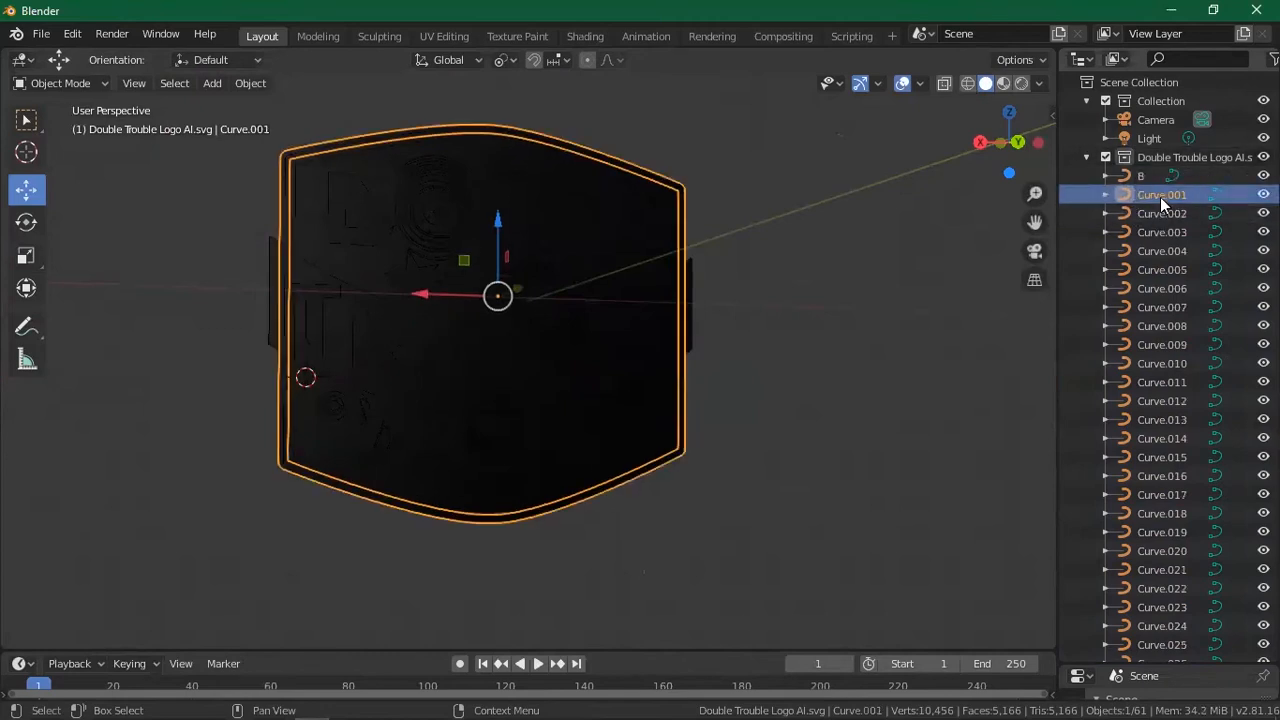
Rename Curve.001, the logo's outer outline, as border.
double_click(1160, 195)
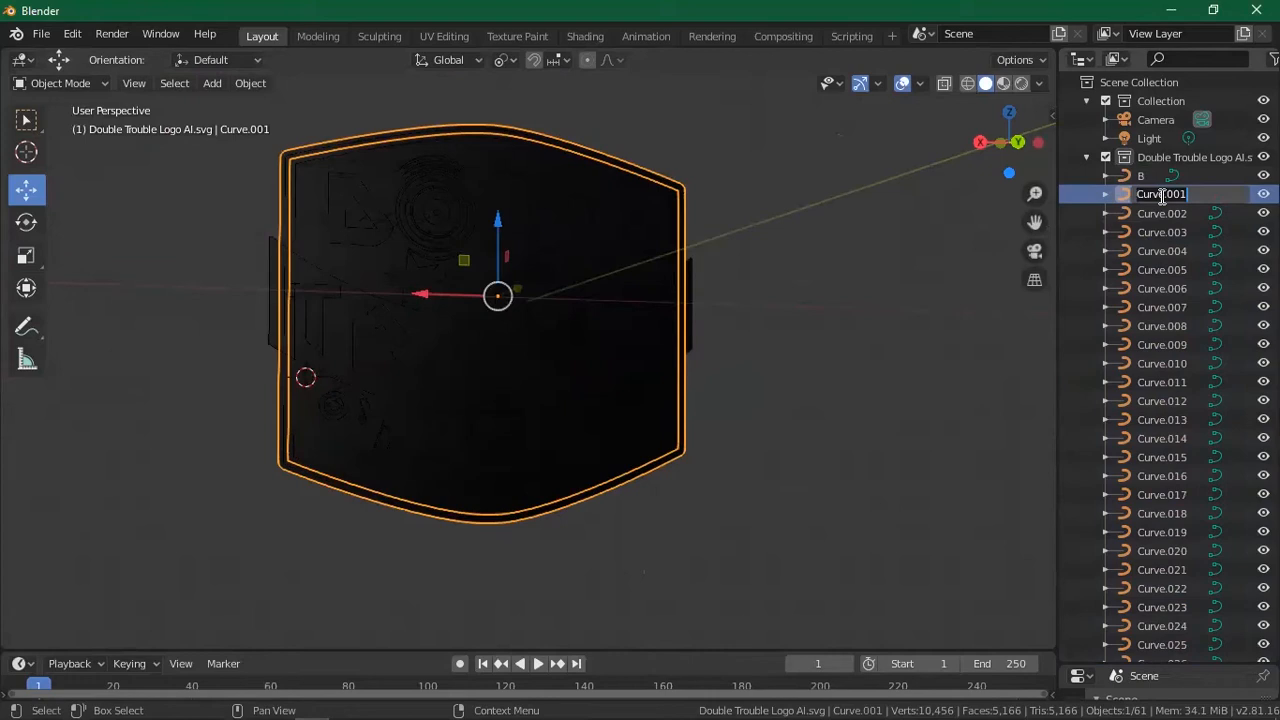
key(BackSpace)
text(boarder)
key(BackSpace)
key(BackSpace)
key(BackSpace)
key(BackSpace)
key(BackSpace)
key(BackSpace)
key(BackSpace)
text(s)
key(BackSpace)
text(border)
key(BackSpace)
key(BackSpace)
key(BackSpace)
key(BackSpace)
text(rder)
key(Return)
Rename Curve.002, the panel shape inside the border, as small bg.
click(1157, 213)
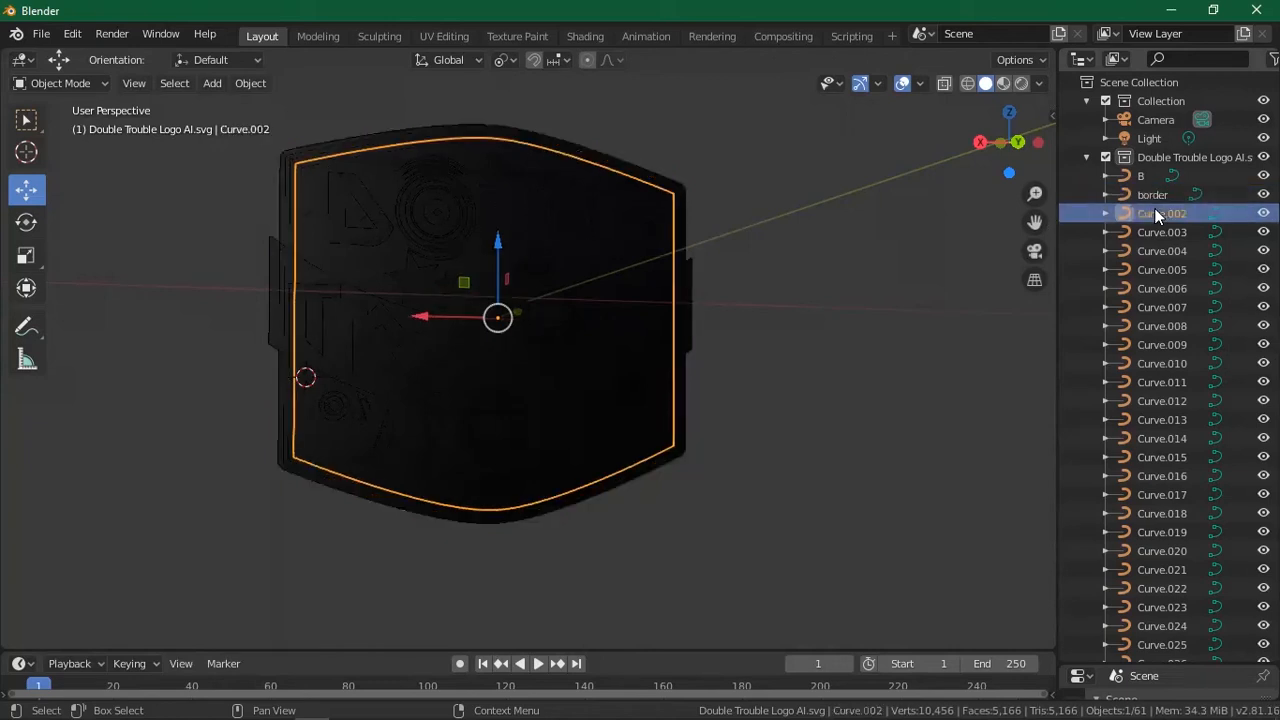
double_click(1157, 213)
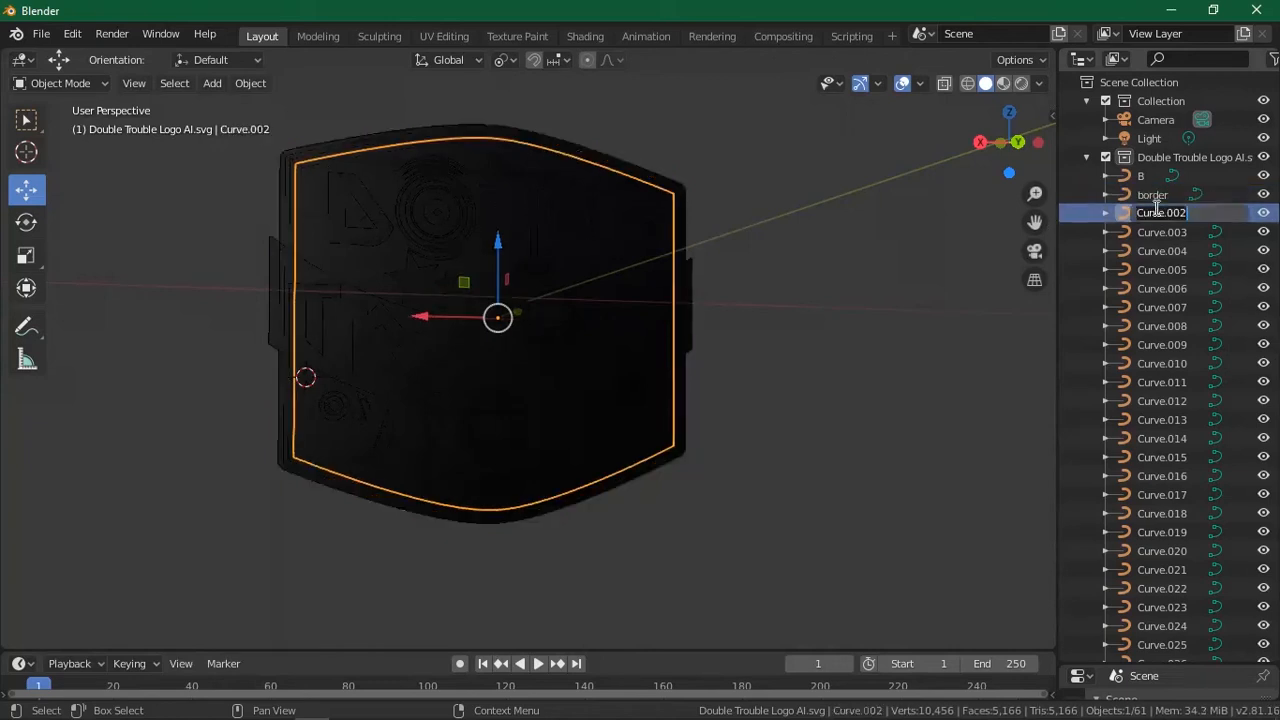
text(small bg)
key(Return)
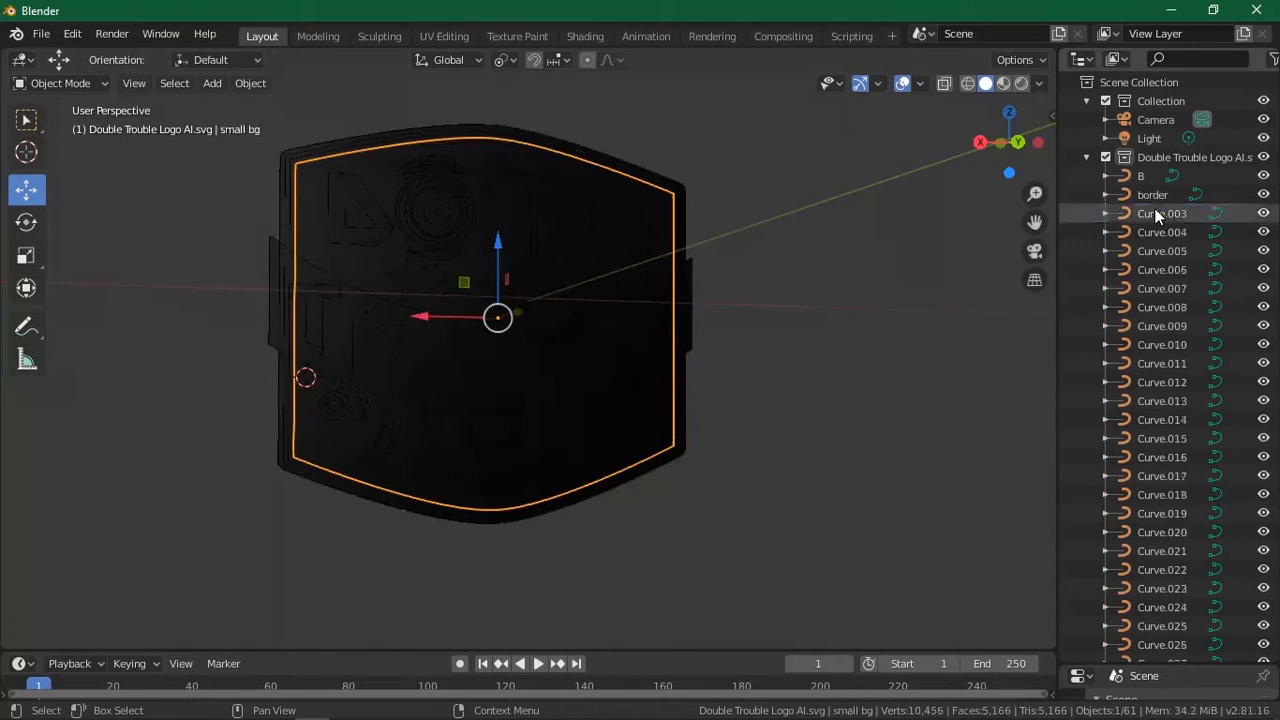
Rename Curve.003 as star and give Curve.004, the smaller star, a descriptive name.
click(1156, 213)
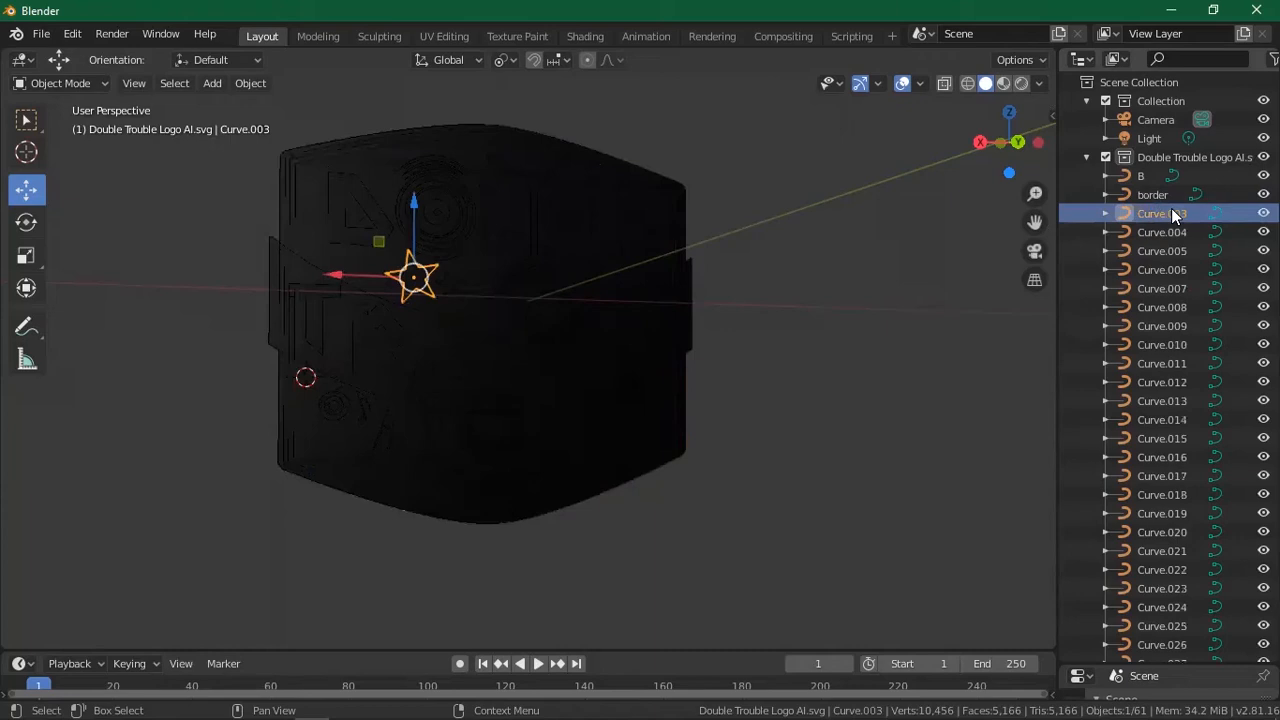
double_click(1169, 211)
text(star)
key(Return)
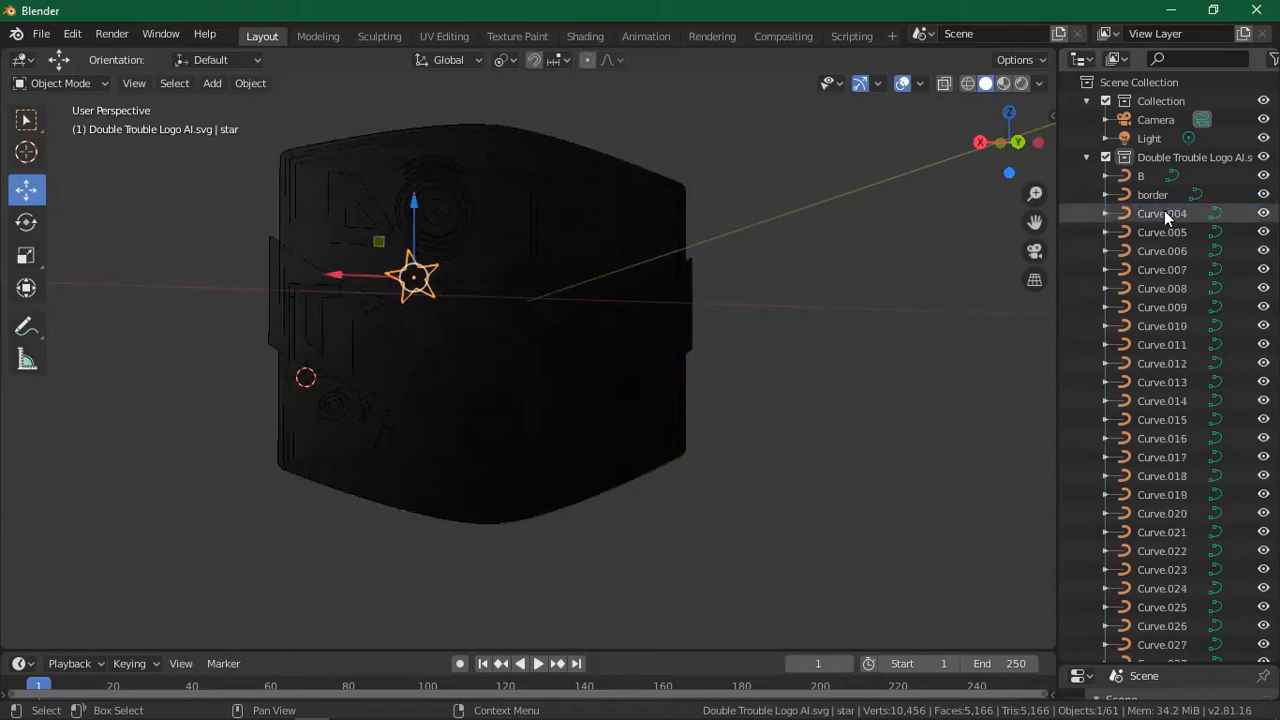
click(1160, 213)
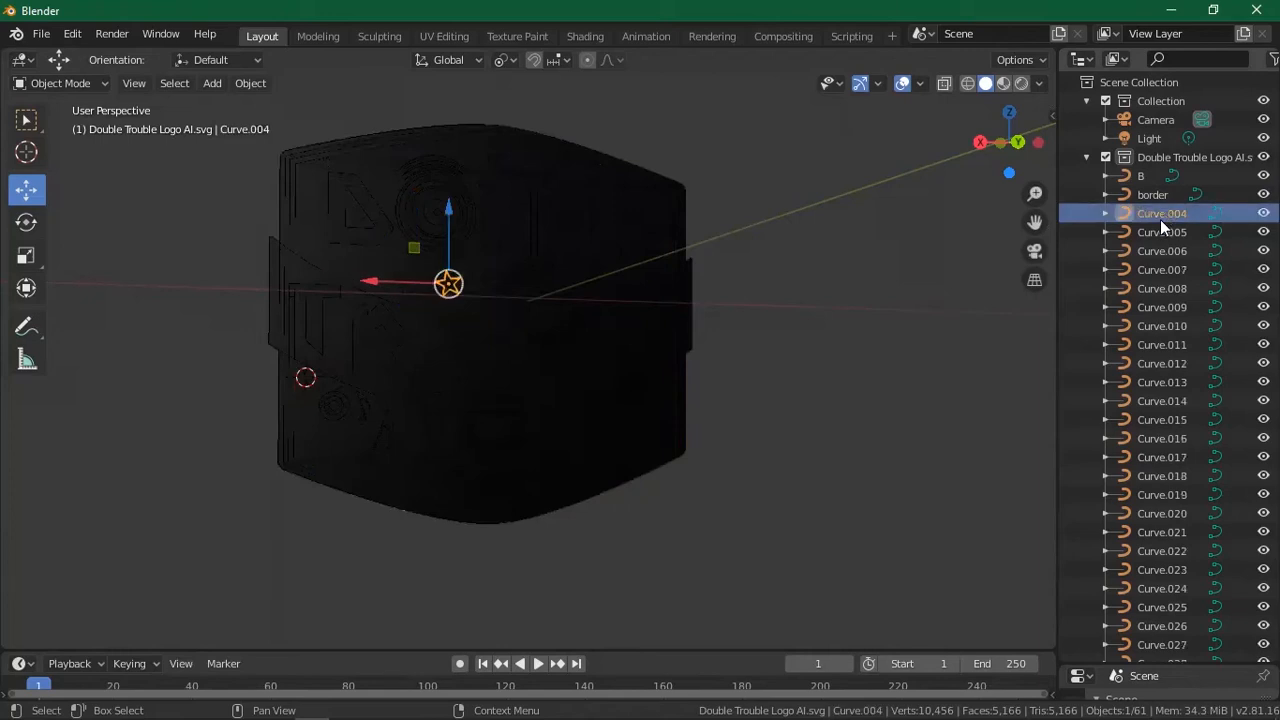
double_click(1161, 215)
text(small ear)
key(Return)
Identify the curved strokes near the logo's lower edge and select Curve.005 through Curve.008 together.
click(1160, 219)
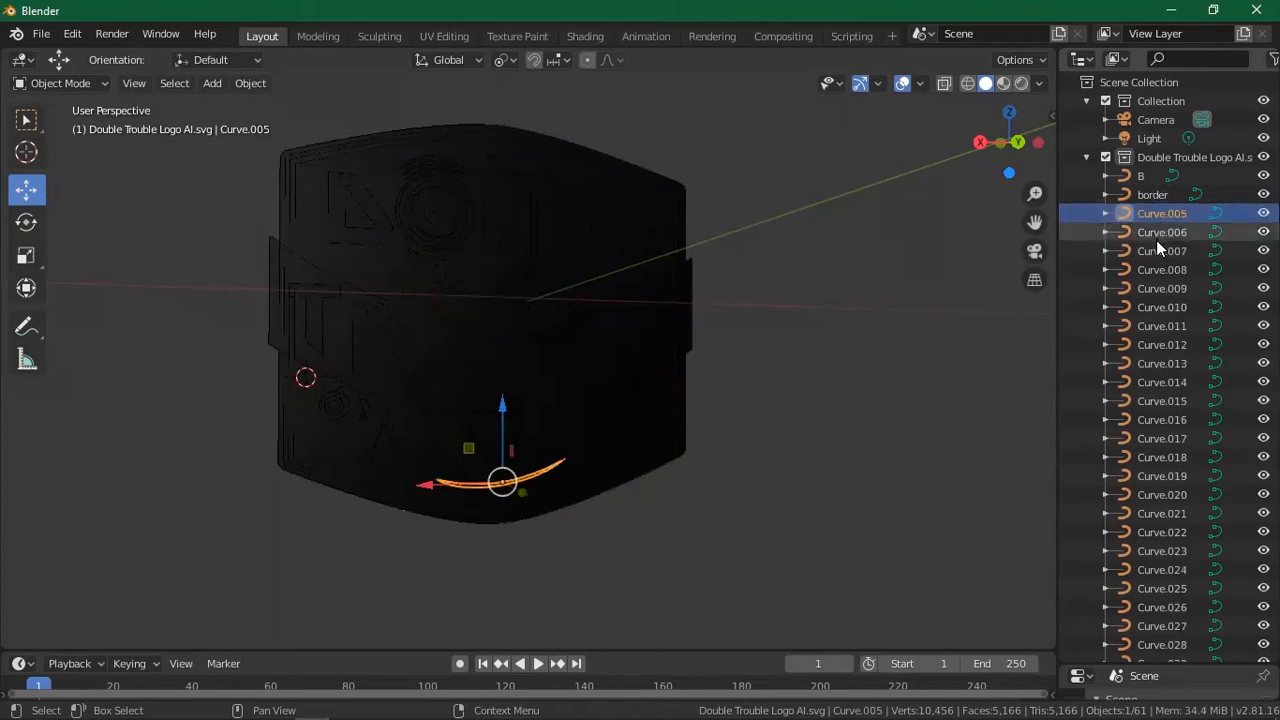
click(1156, 238)
click(1156, 255)
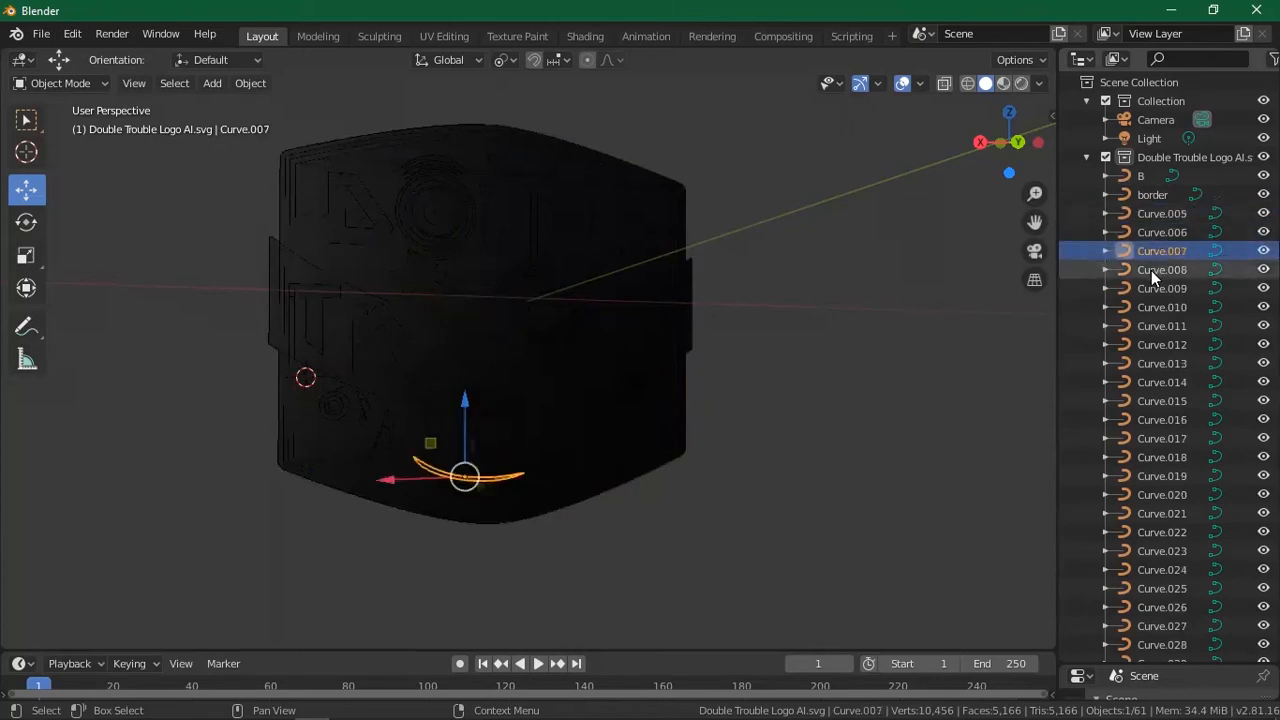
click(1149, 270)
click(1141, 287)
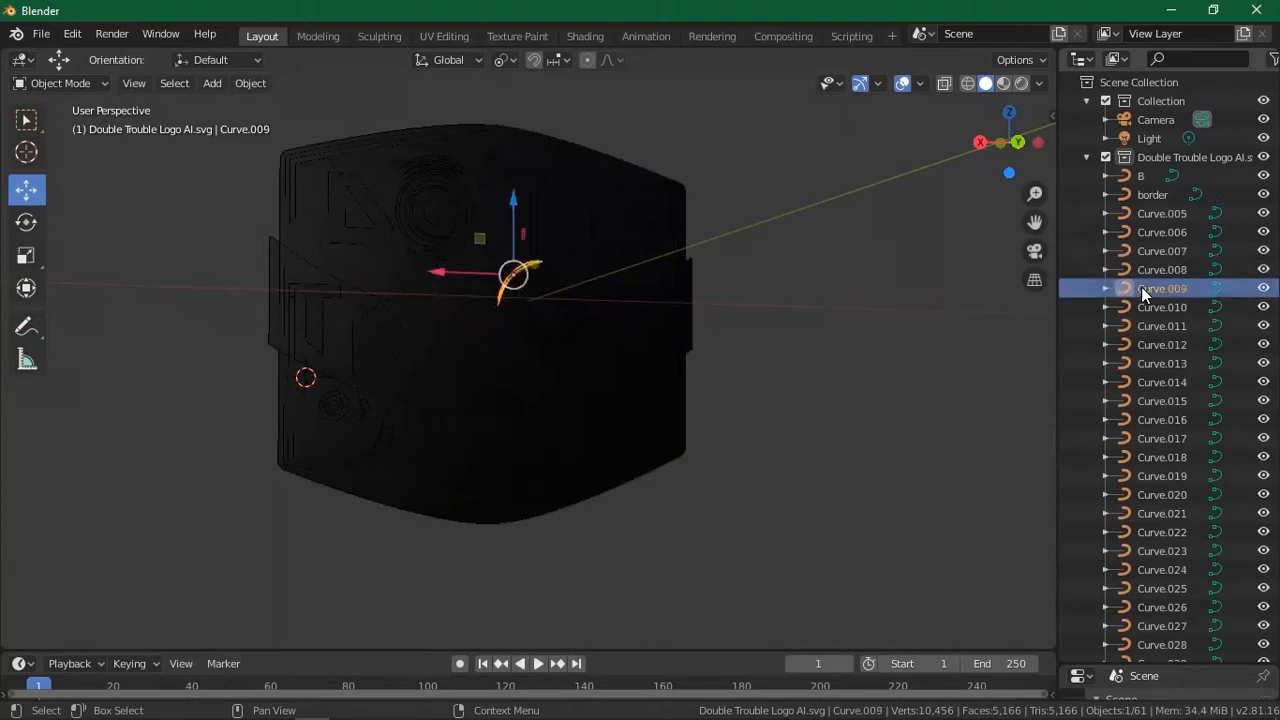
click(1151, 268)
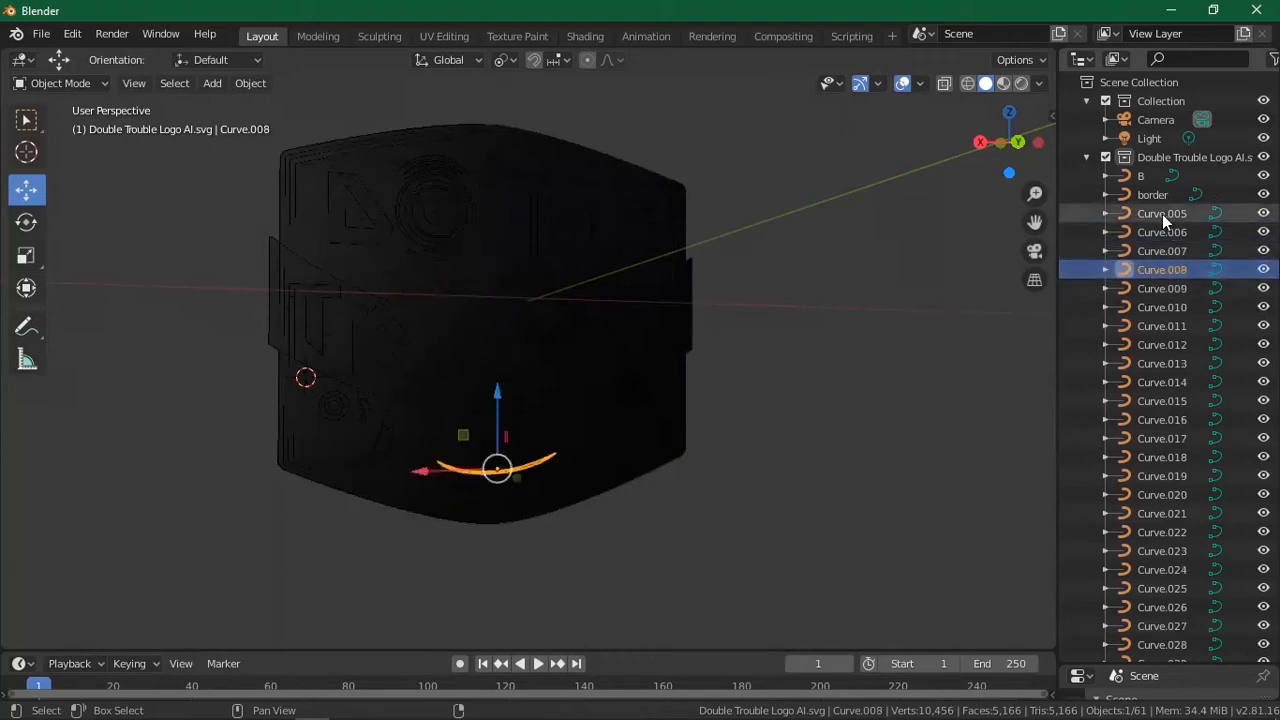
shift+click(1162, 214)
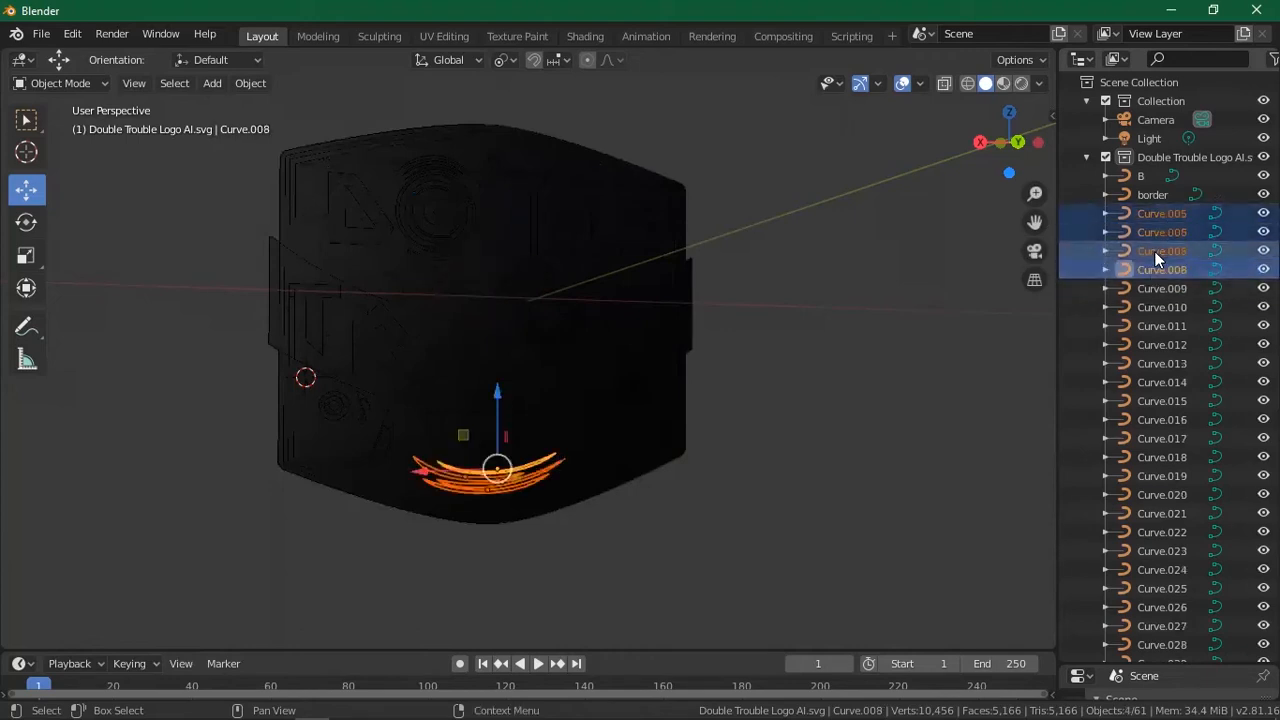
right_click(474, 487)
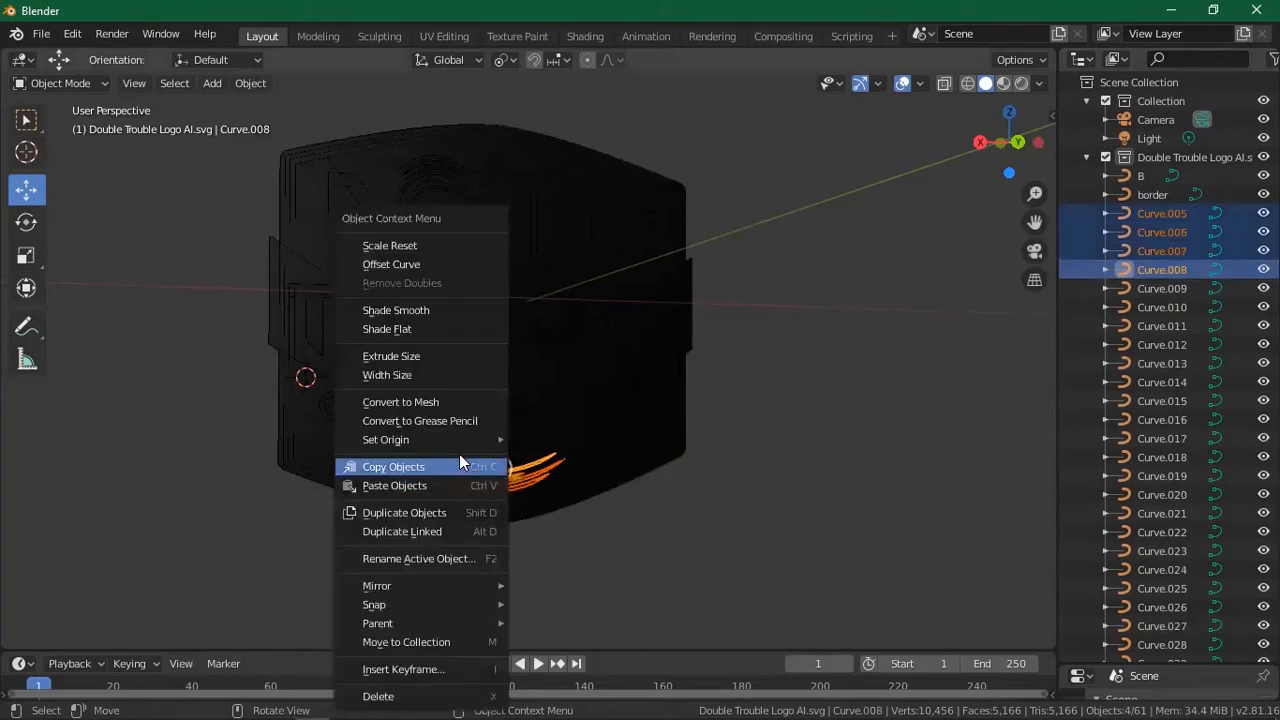
mouse_move(456, 441)
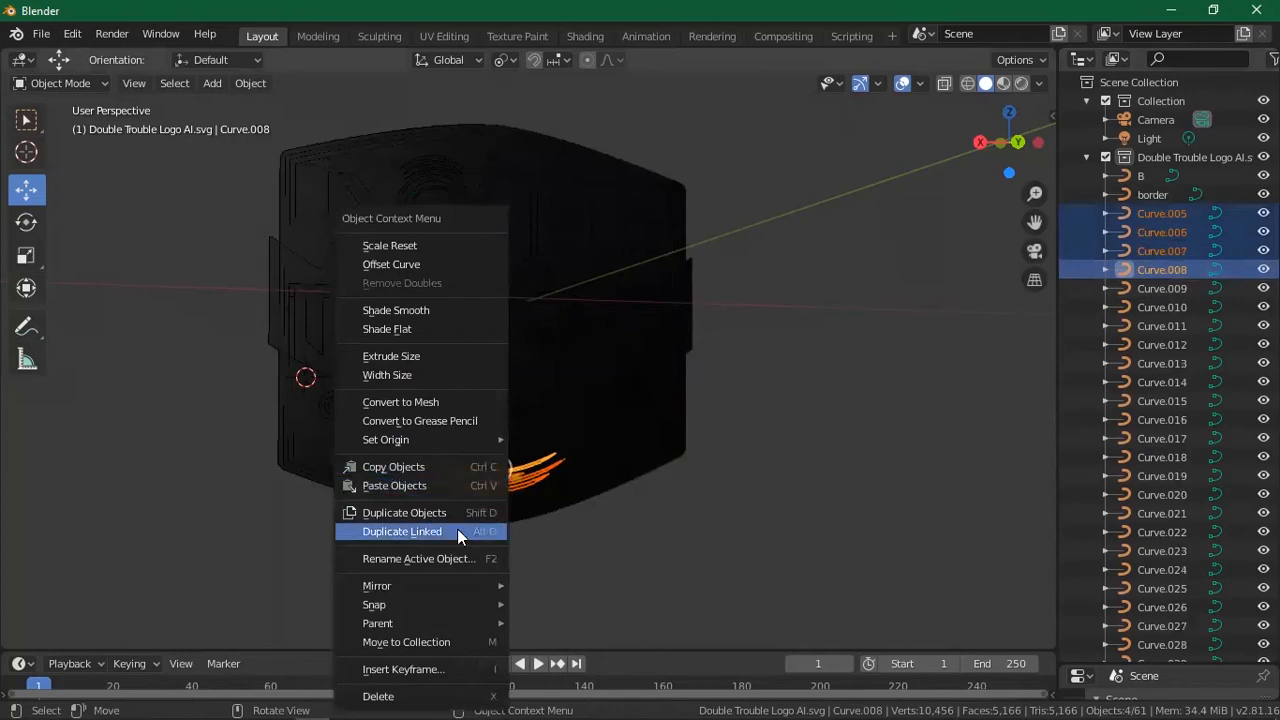
right_click(1128, 253)
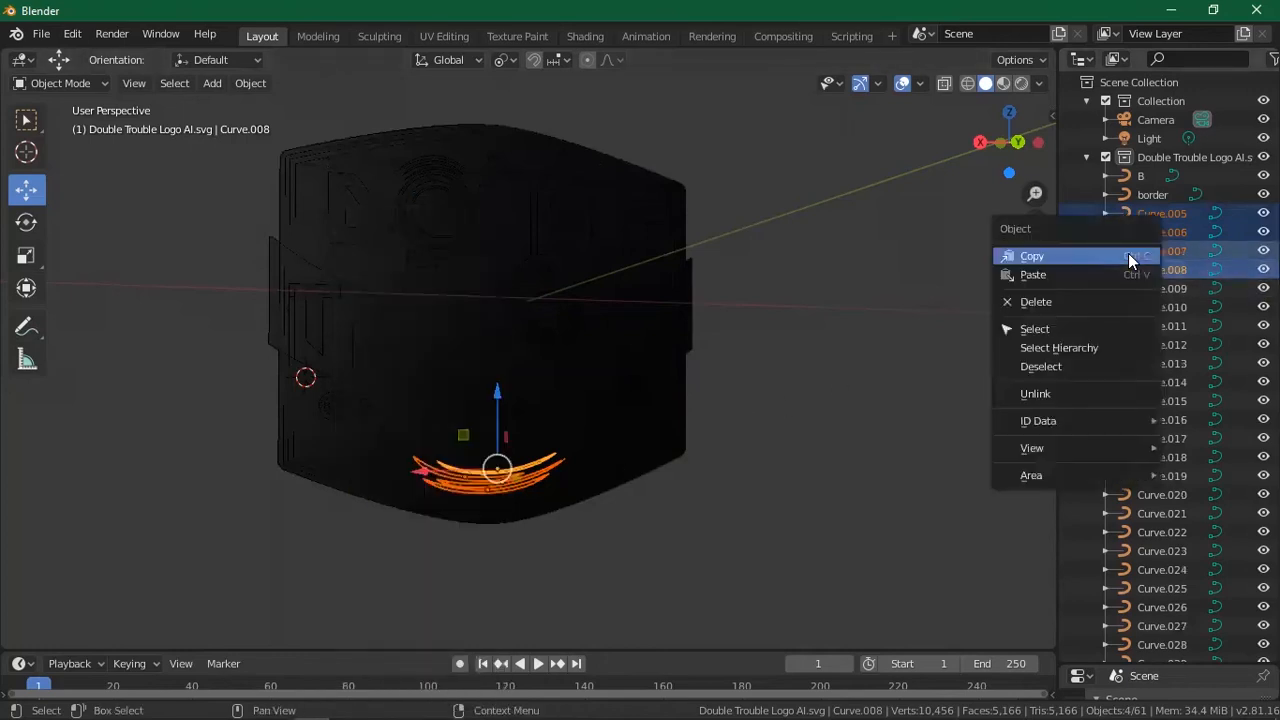
right_click(551, 428)
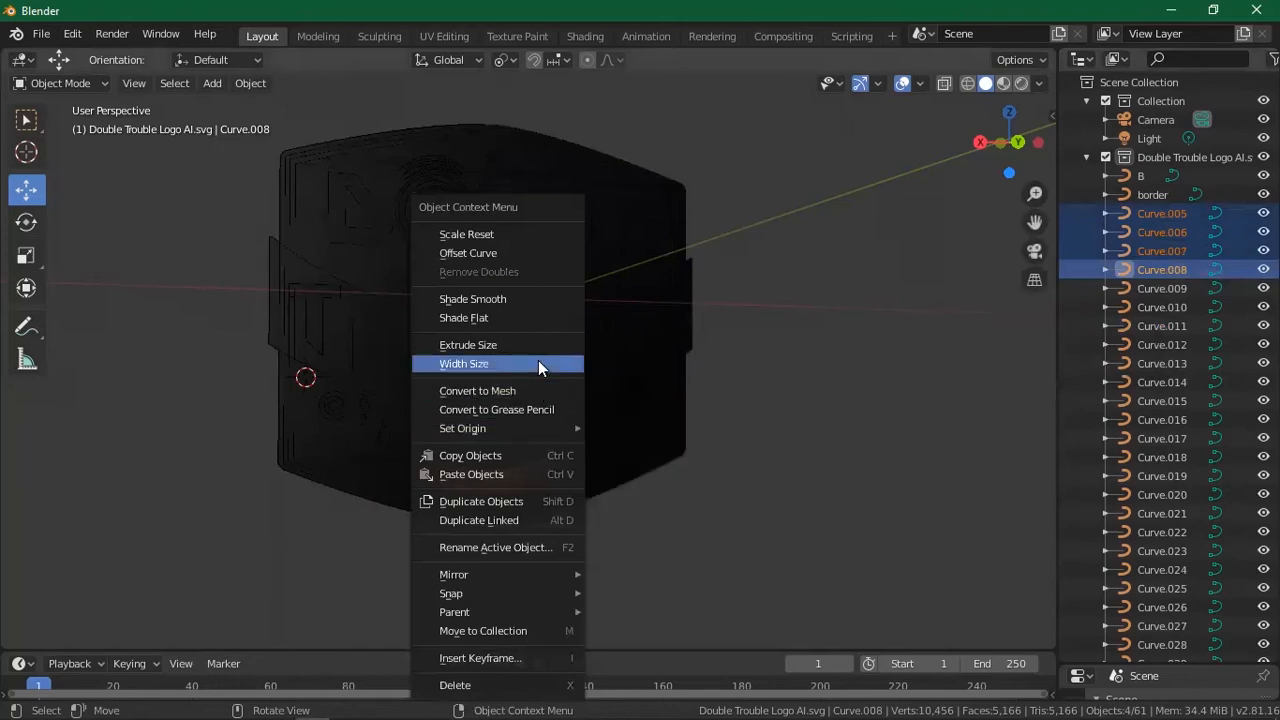
right_click(594, 321)
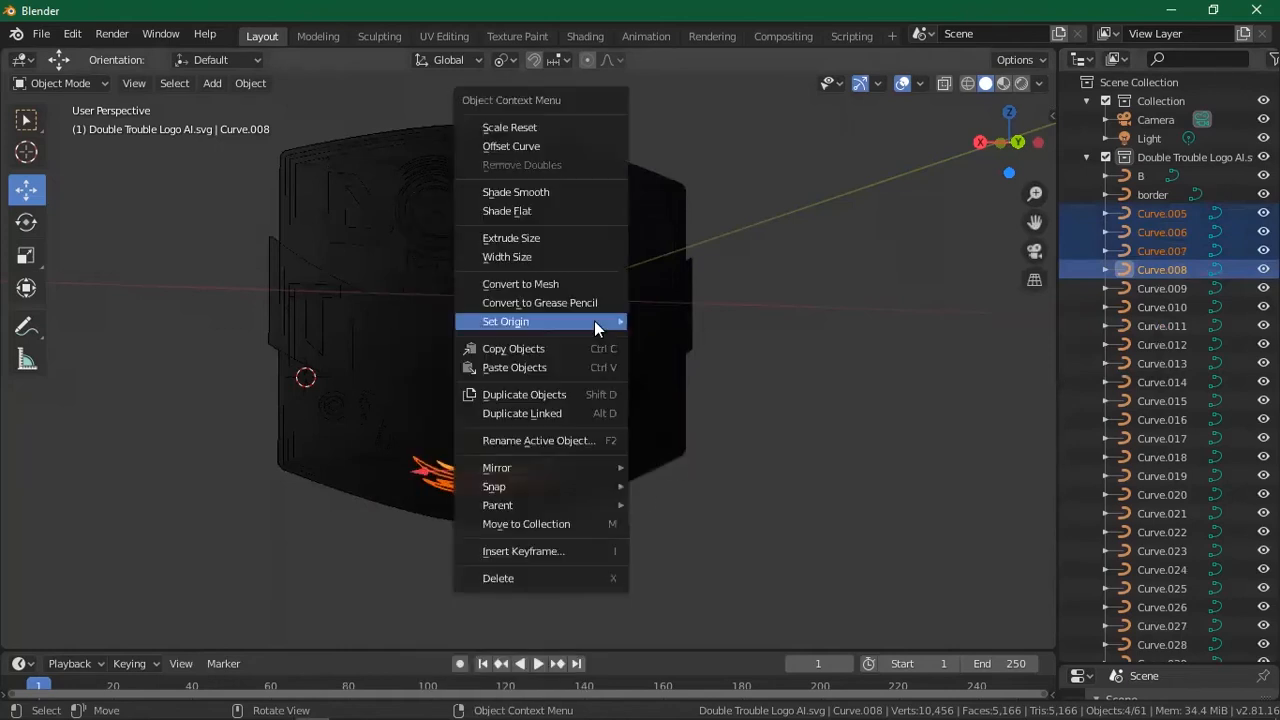
mouse_move(594, 321)
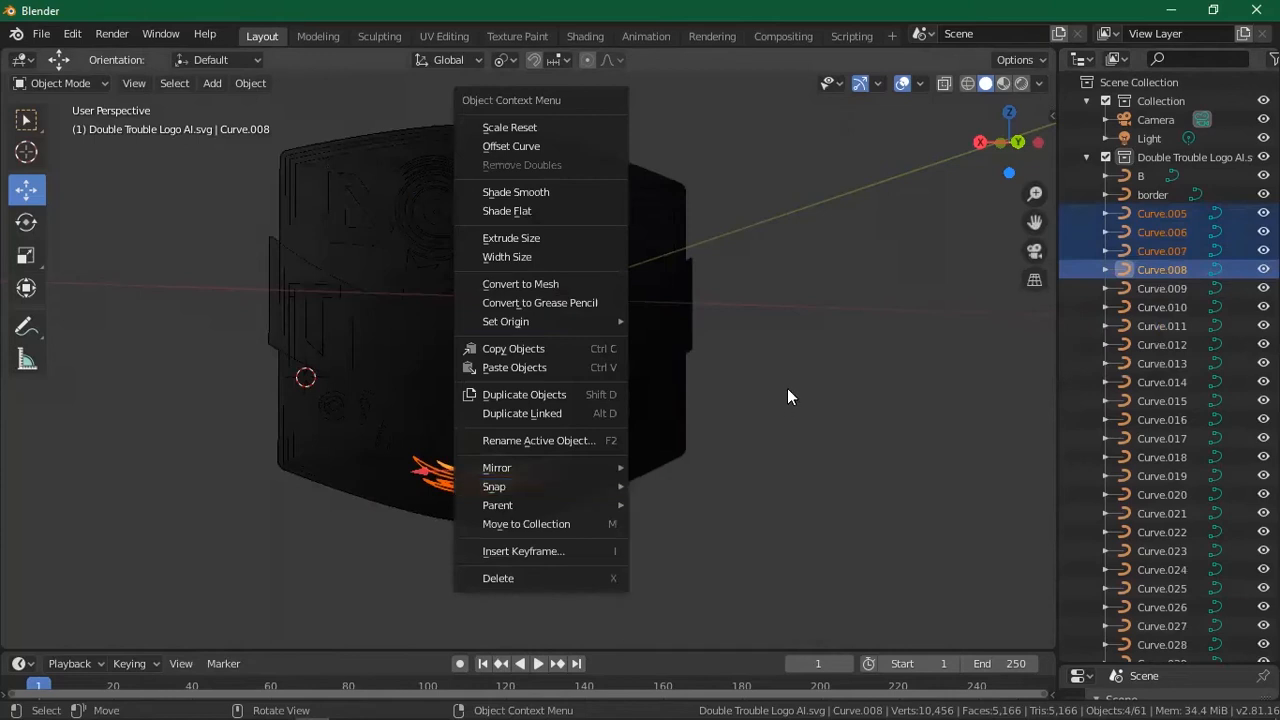
Join the selected lower strokes into one object and rename it curves below.
key(ctrl+j)
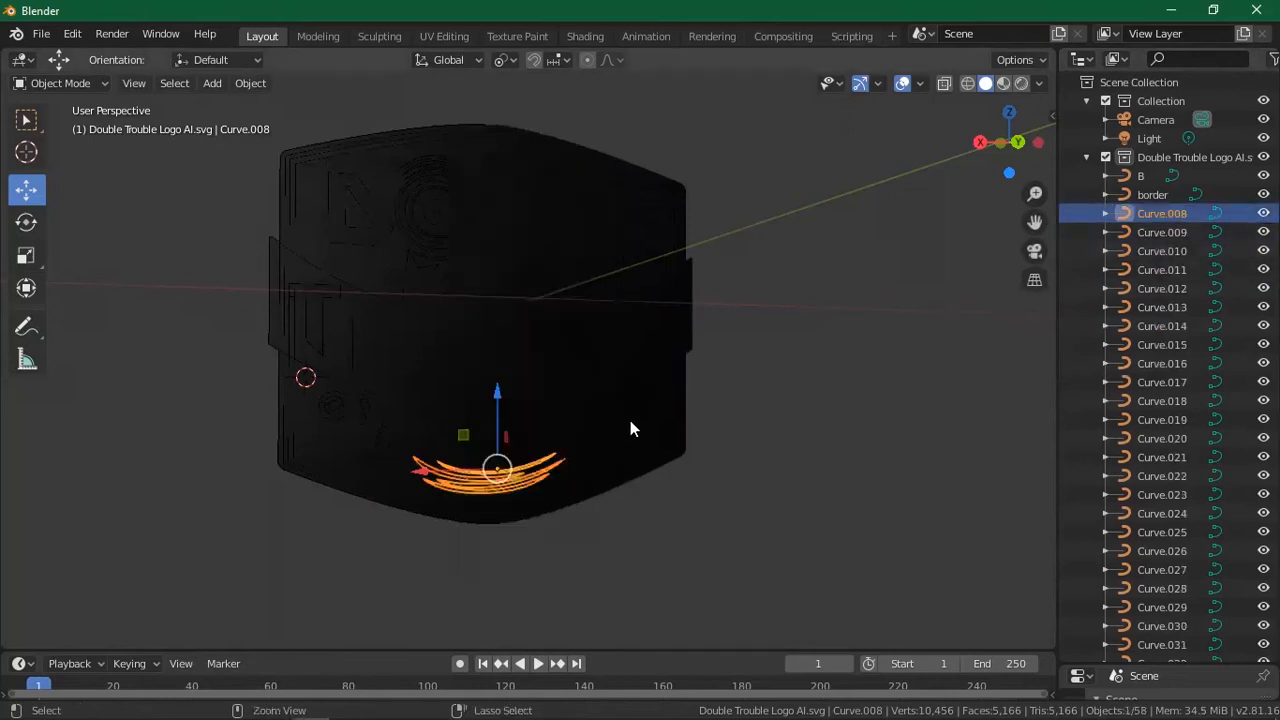
double_click(1179, 214)
text(cur)
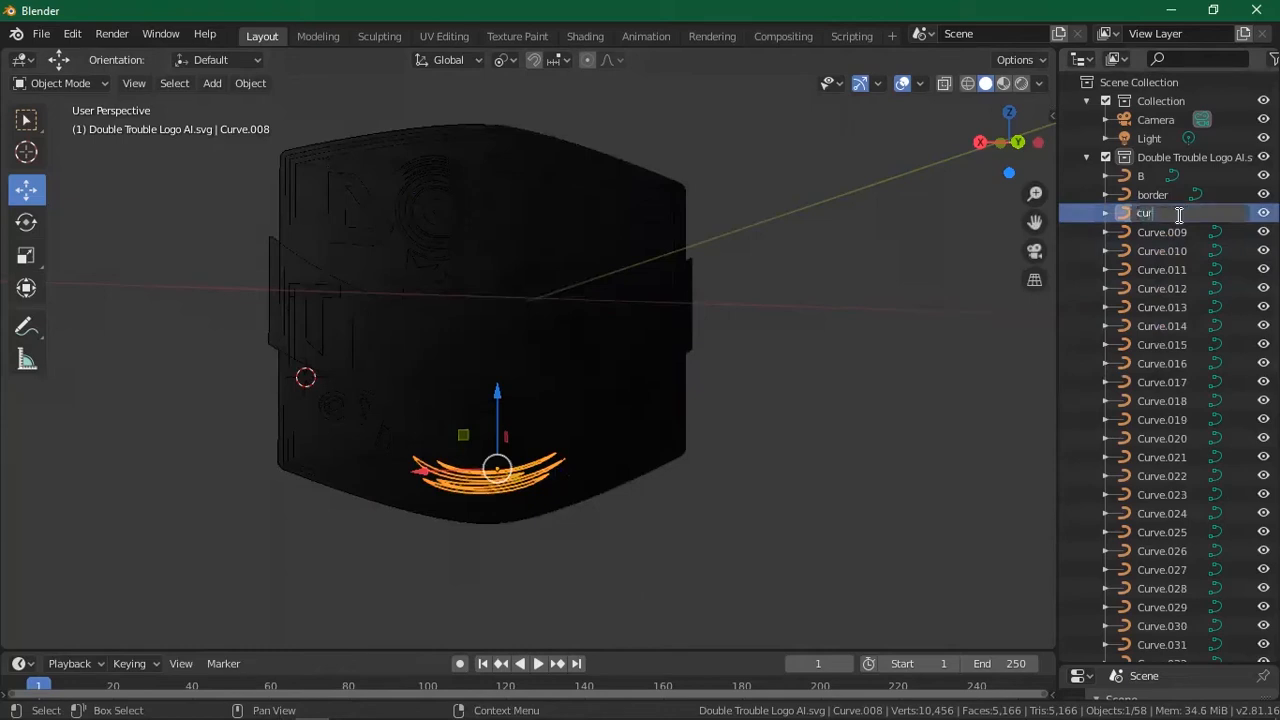
text(ves below)
key(Return)
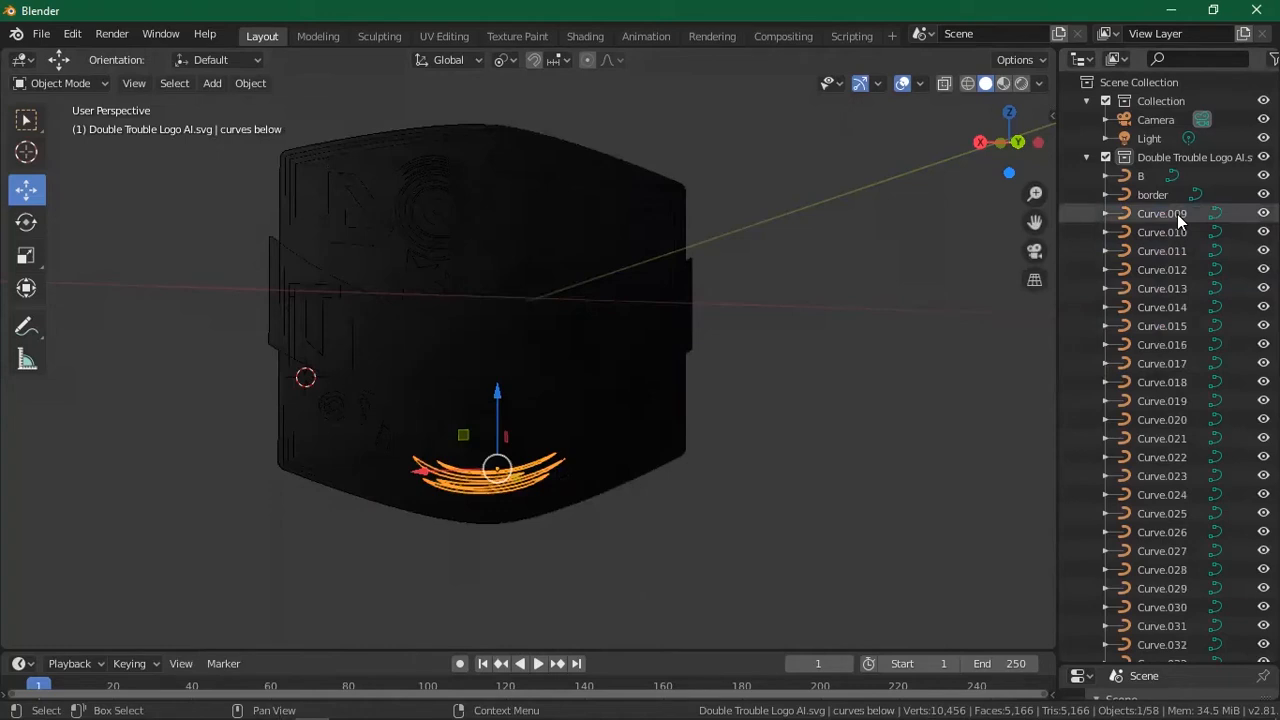
Examine Curve.009 through Curve.015 one by one to identify which part of the logo each arc belongs to.
click(1177, 214)
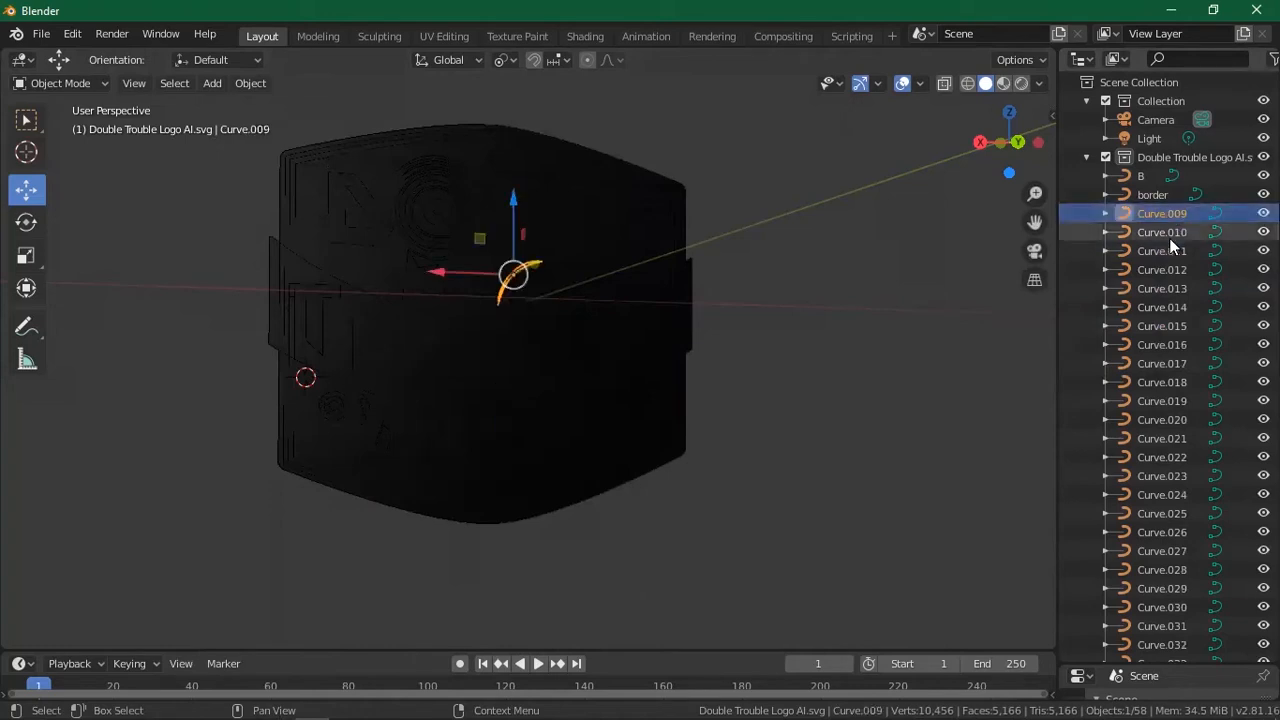
click(1159, 236)
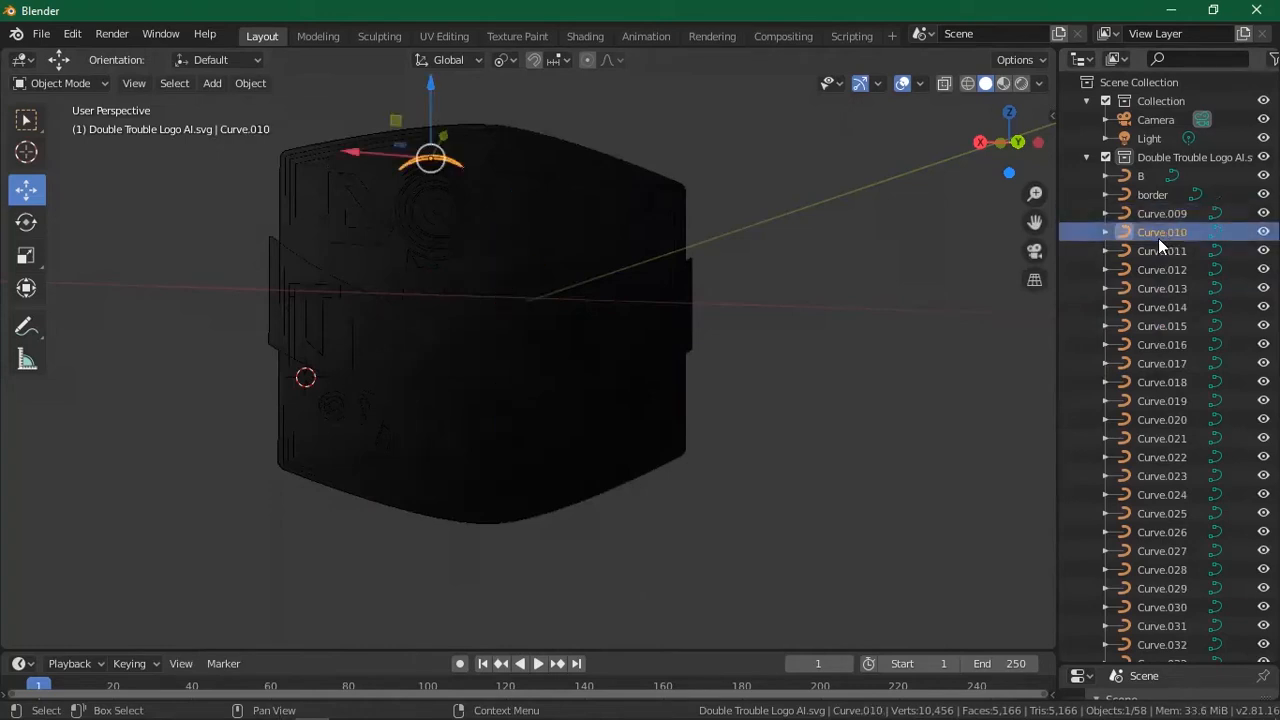
click(1162, 249)
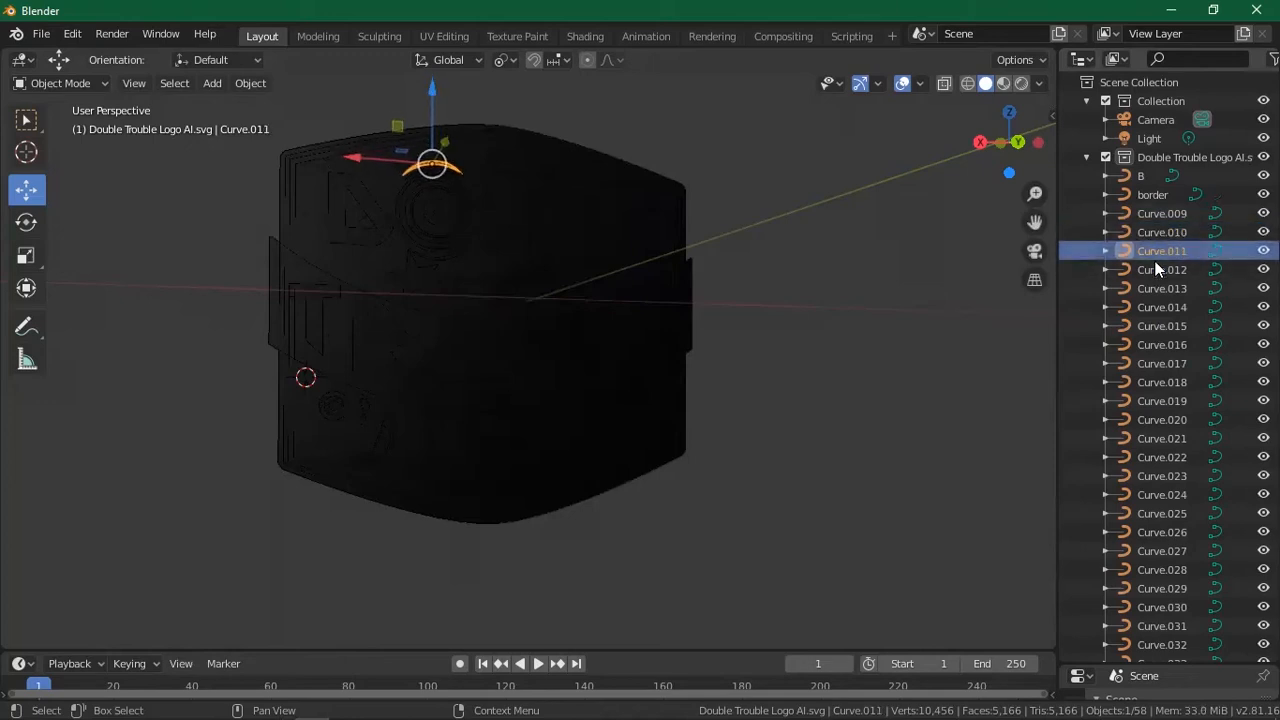
click(1153, 271)
click(1156, 252)
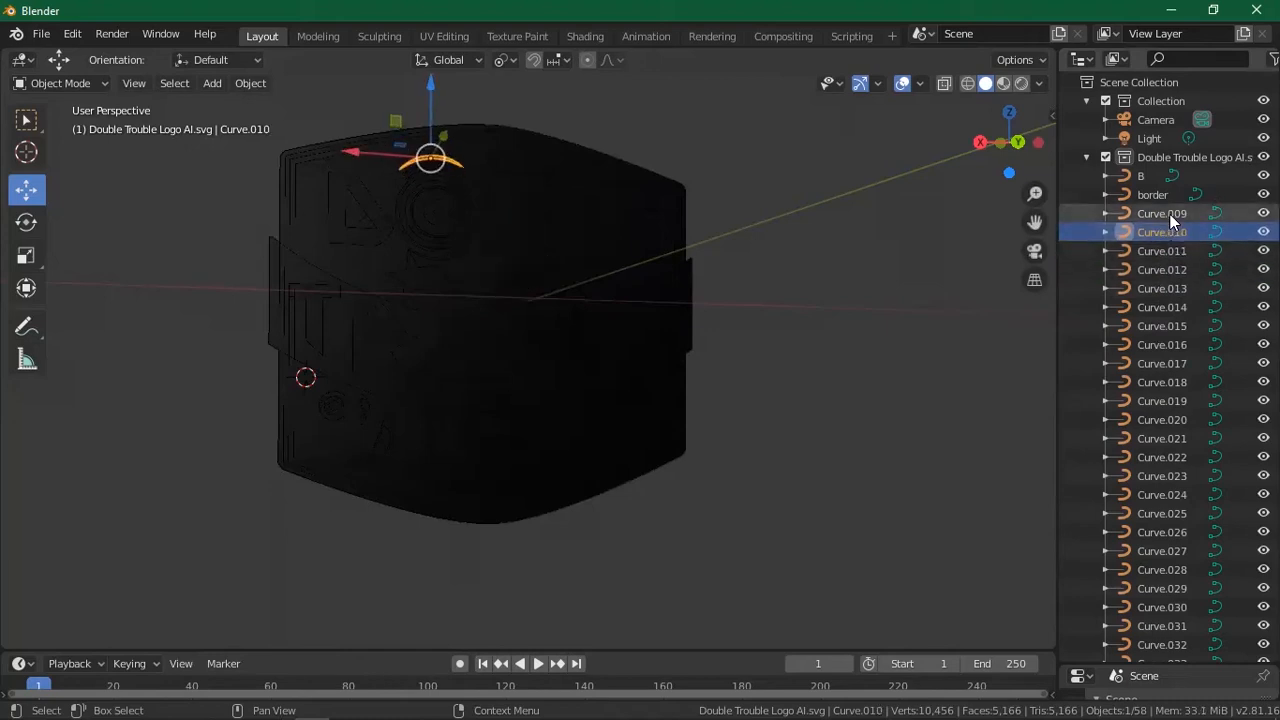
click(1170, 214)
click(1168, 251)
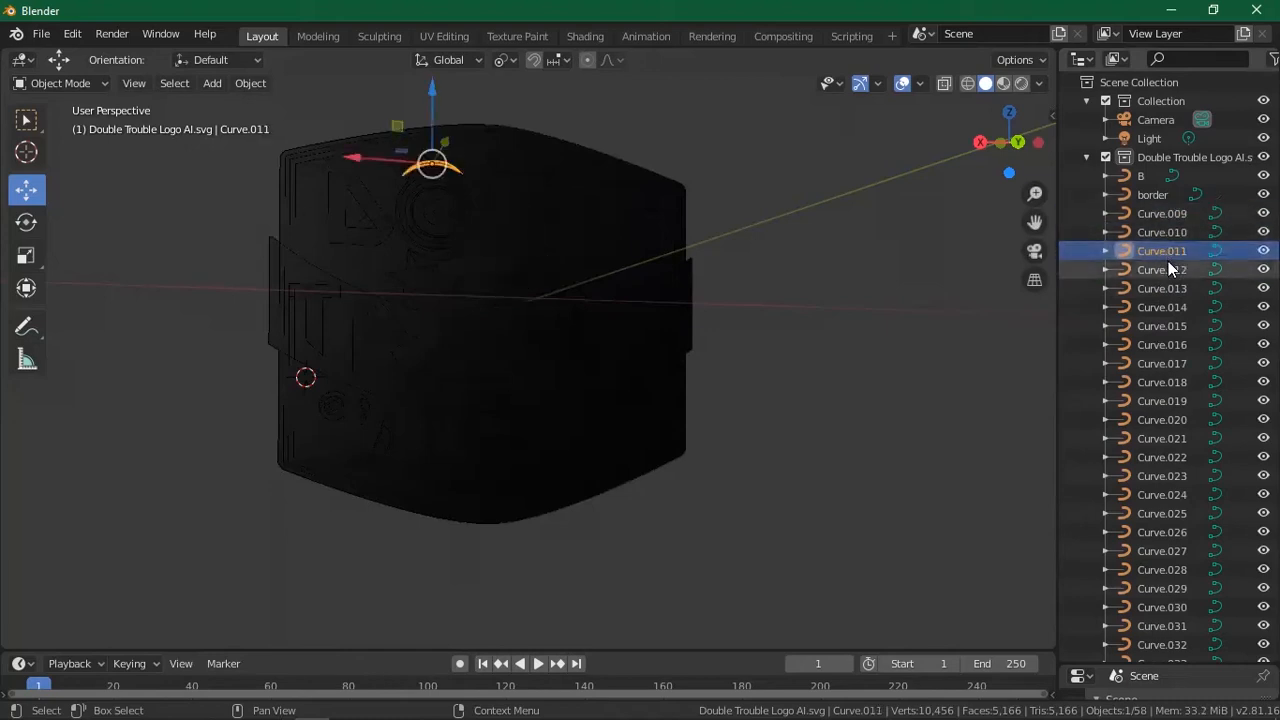
click(1168, 270)
click(1163, 288)
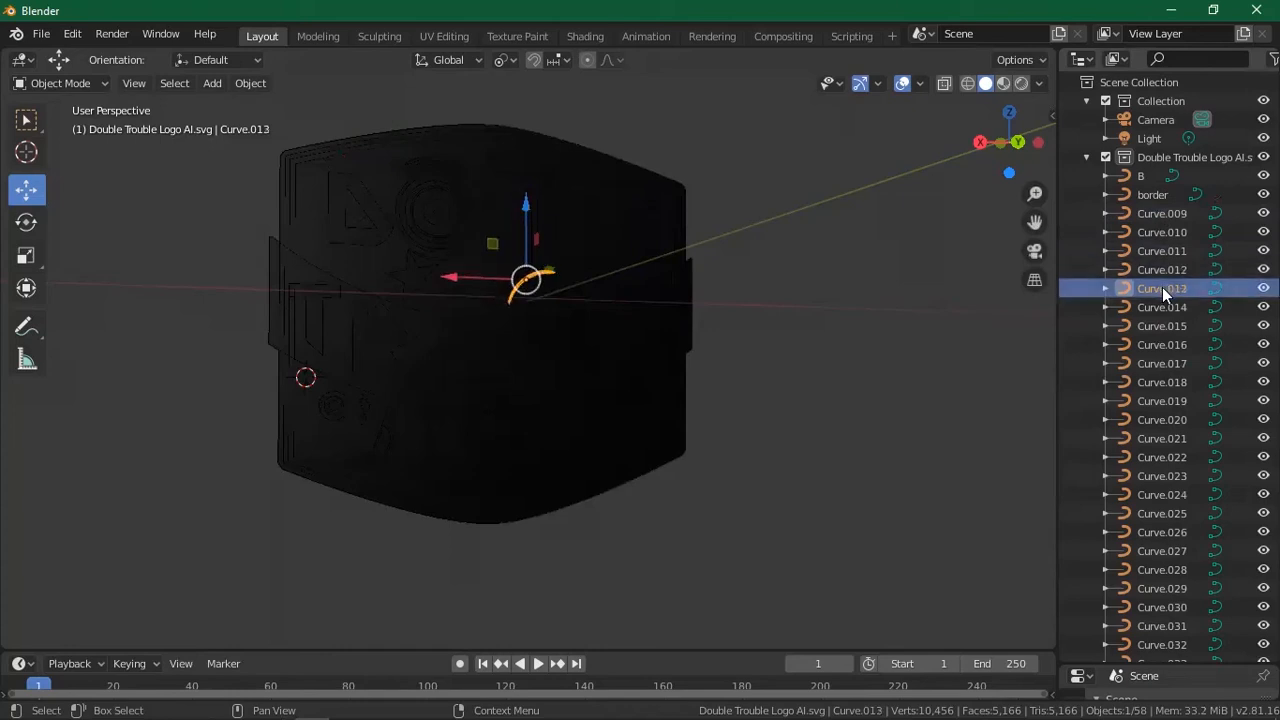
click(1160, 306)
click(1157, 326)
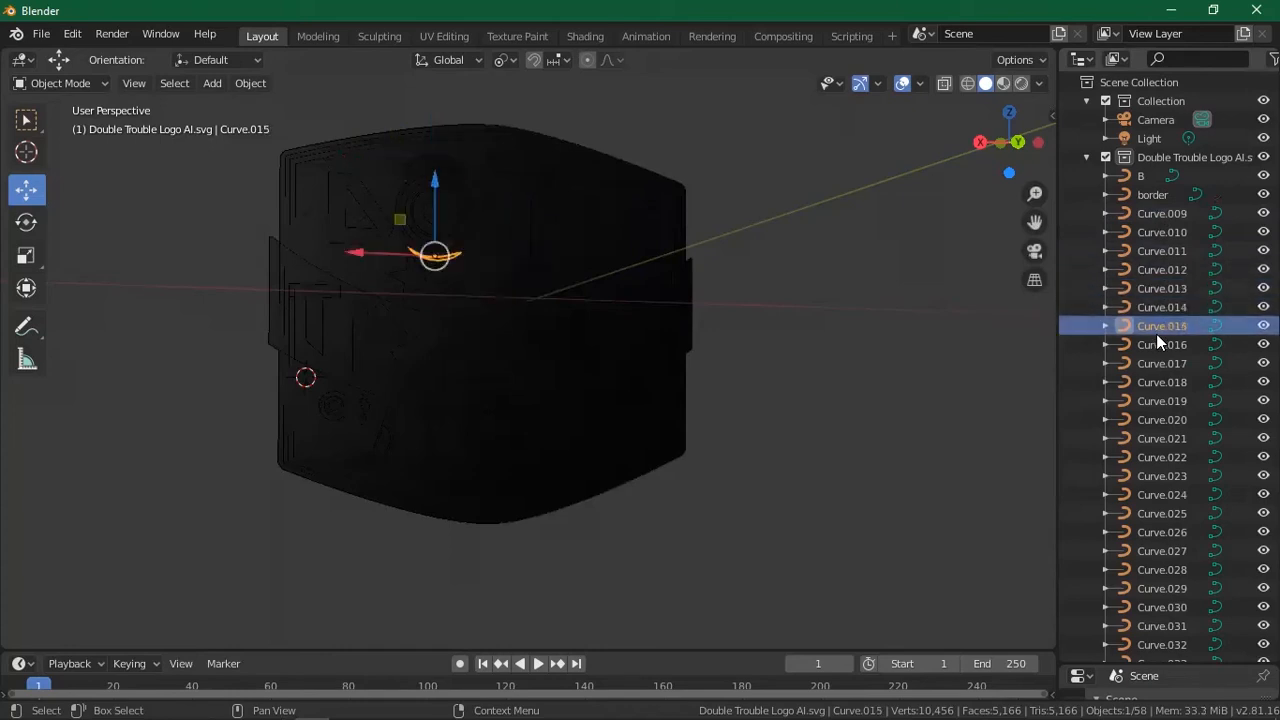
drag(1160, 324, 1171, 268)
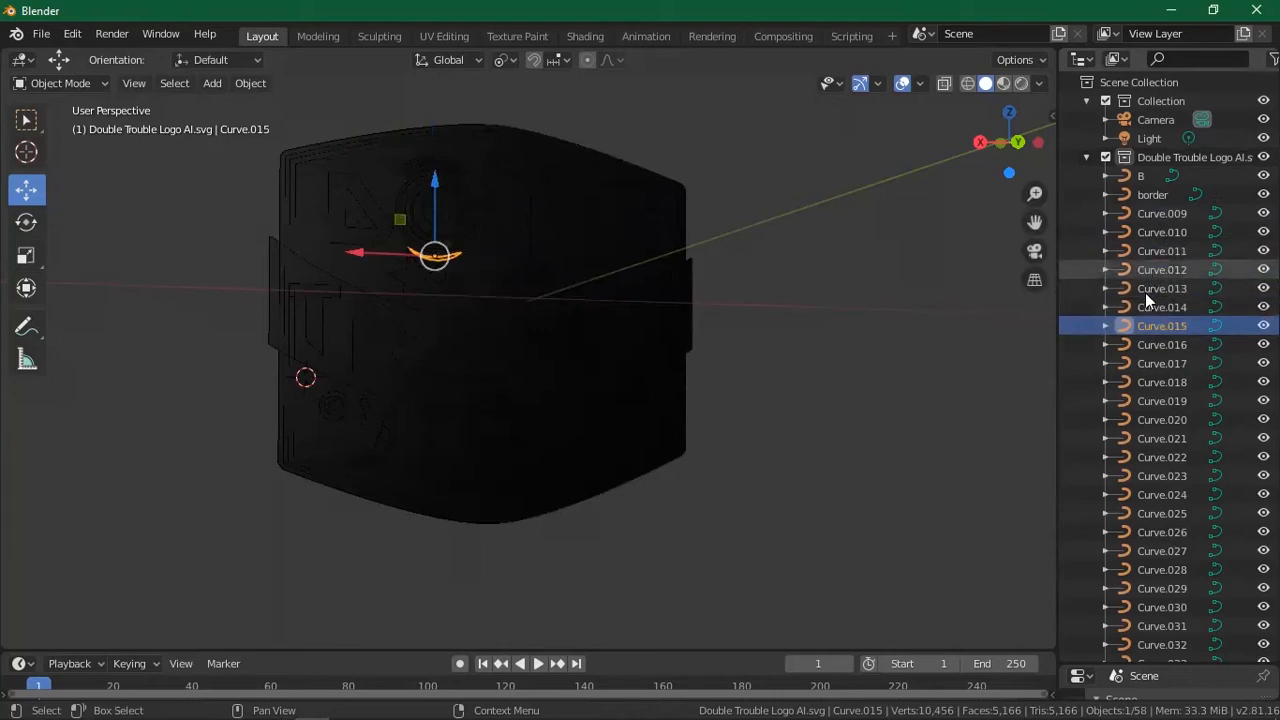
Collapse the Double Trouble logo collection, create a new collection in the scene and name it circles.
click(1083, 158)
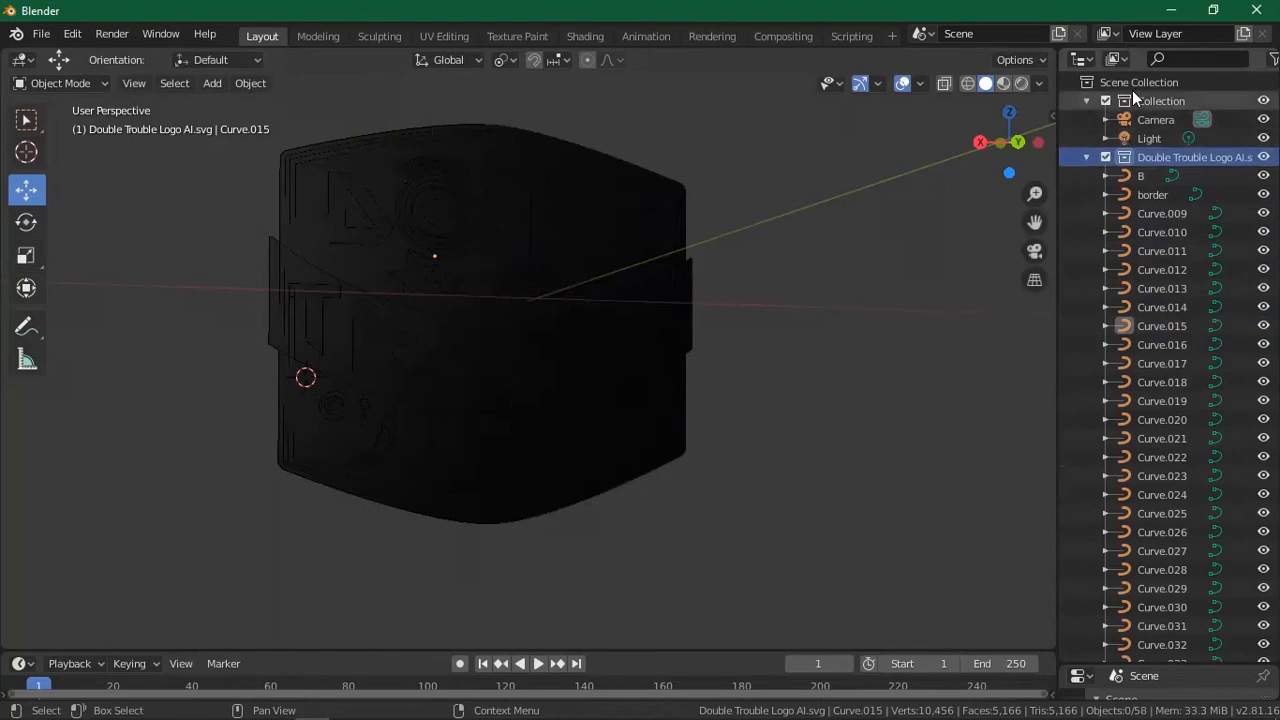
click(1086, 159)
right_click(1119, 227)
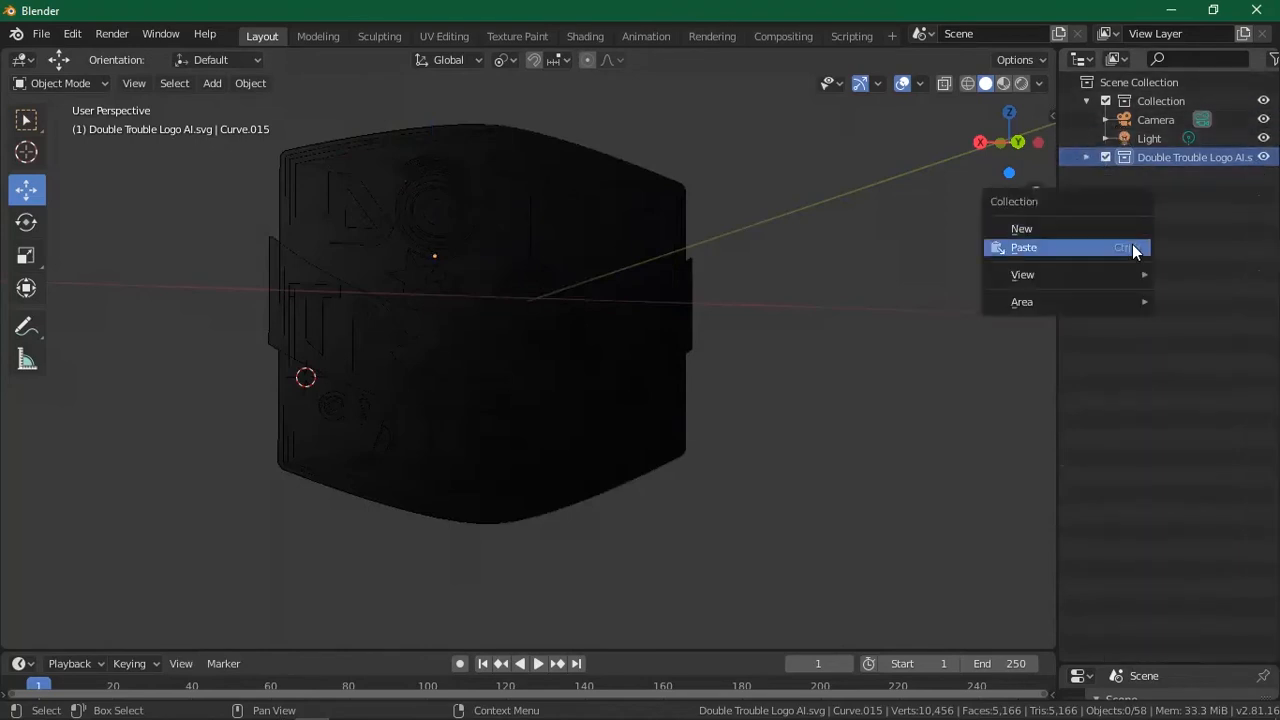
click(1078, 231)
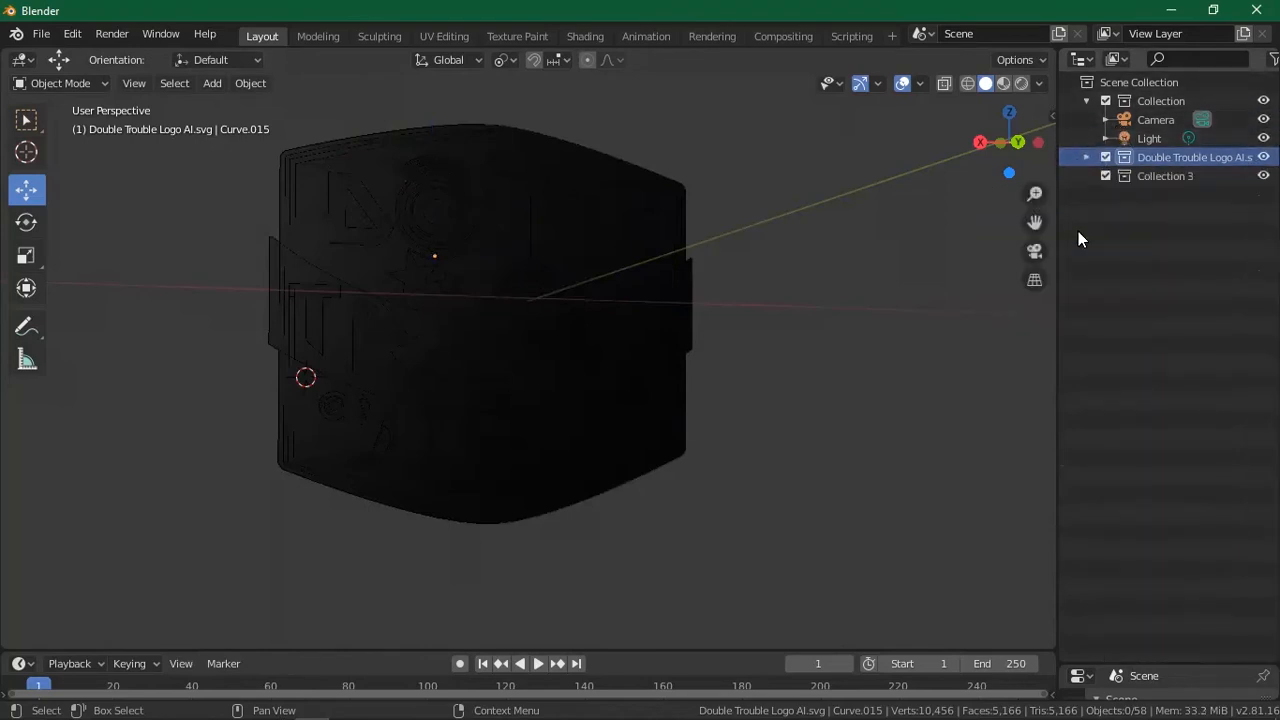
double_click(1156, 177)
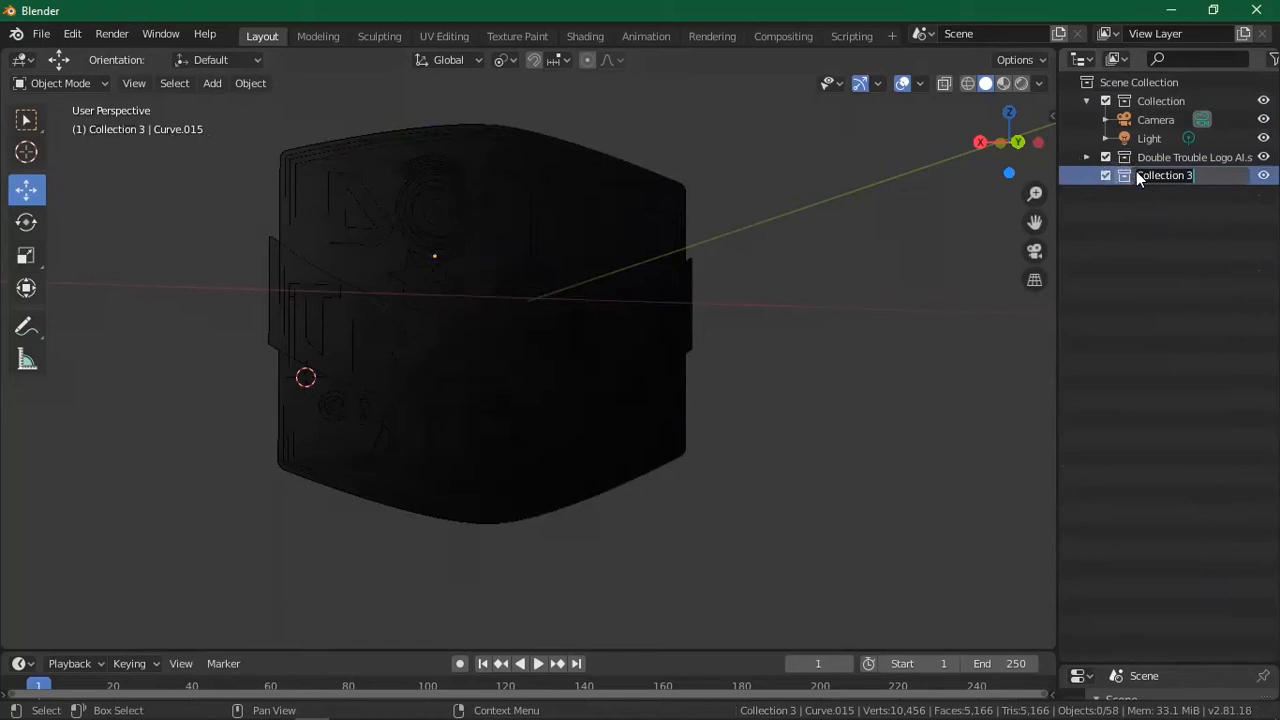
text(circles)
key(Return)
Place the circles collection above the expanded Double Trouble logo collection and move Curve.010 and Curve.011 into circles.
drag(1136, 155, 1140, 200)
click(1087, 176)
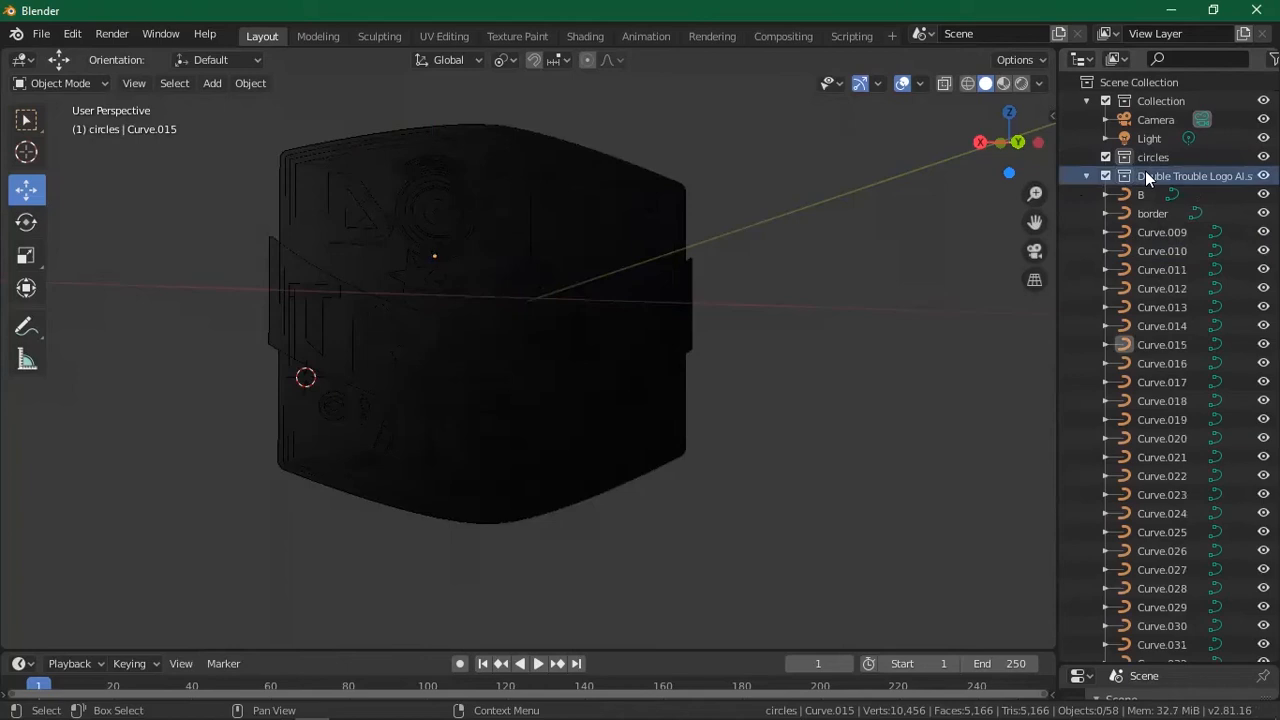
click(1207, 255)
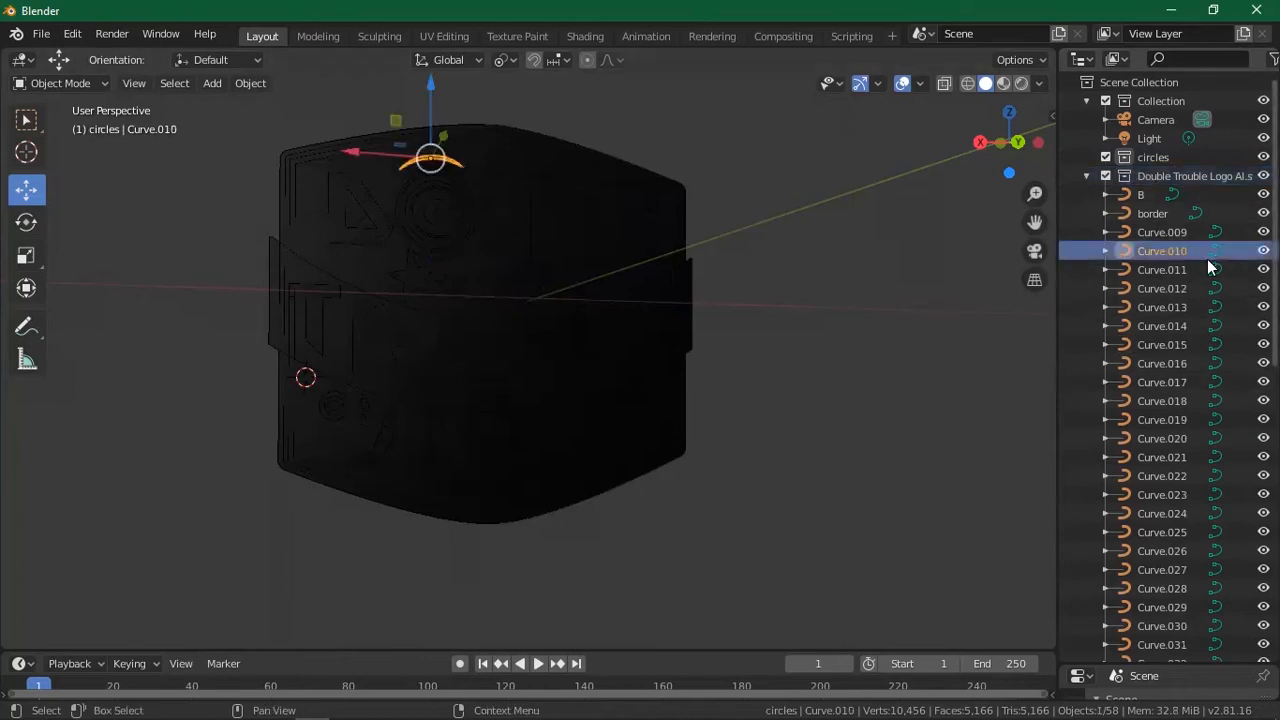
click(1186, 270)
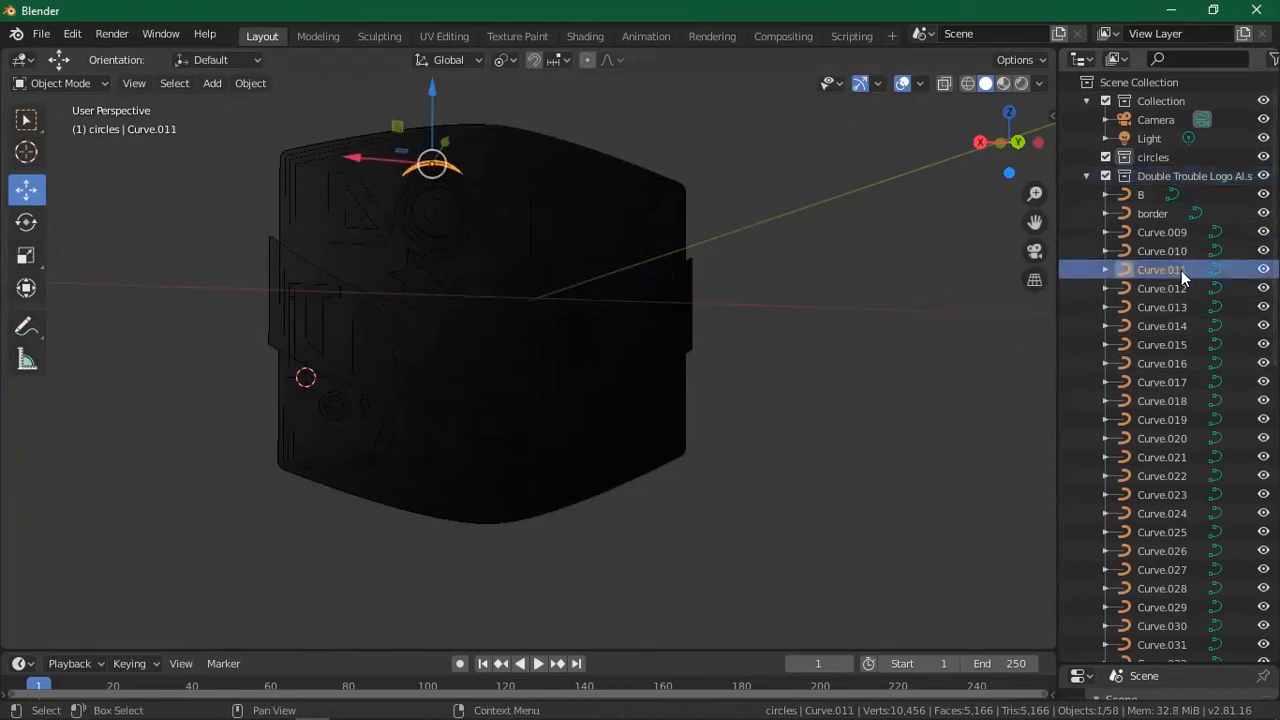
ctrl+click(1160, 250)
drag(1145, 246, 1149, 161)
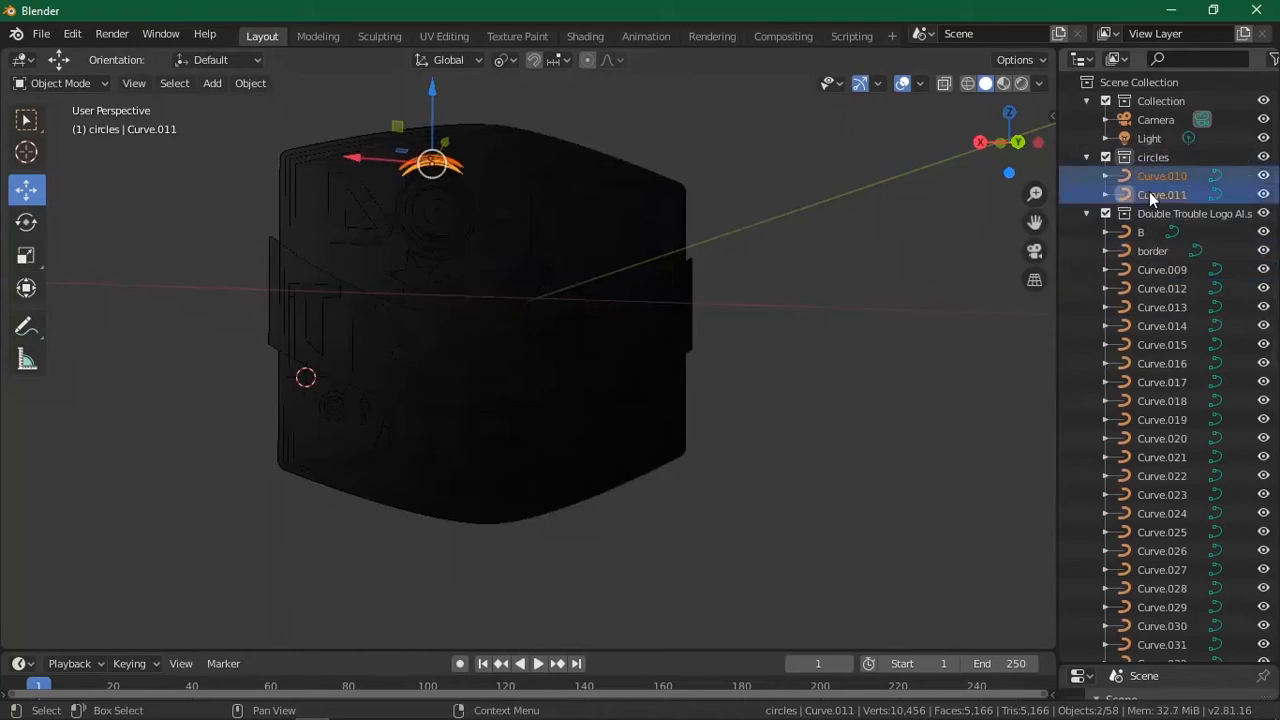
Pick out the remaining arcs around the upper circle and move Curve.014 and Curve.015 into the circles collection.
click(1154, 252)
click(1158, 289)
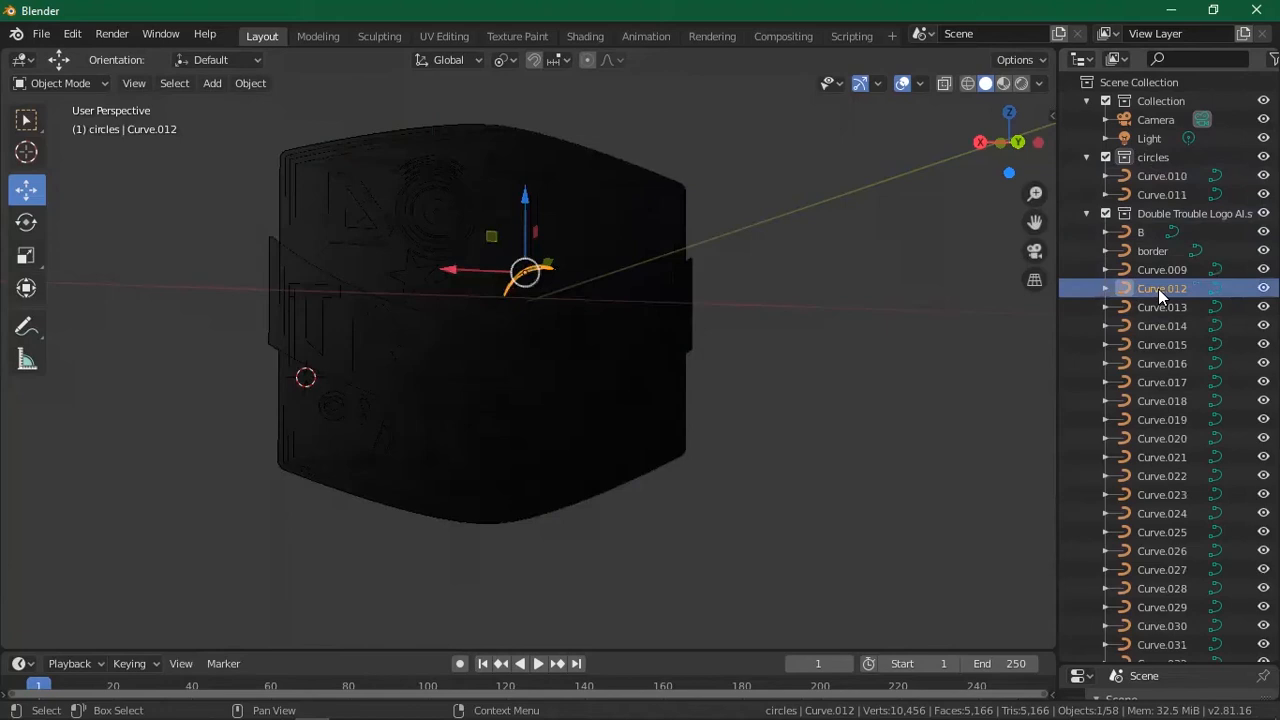
click(1157, 271)
click(1162, 289)
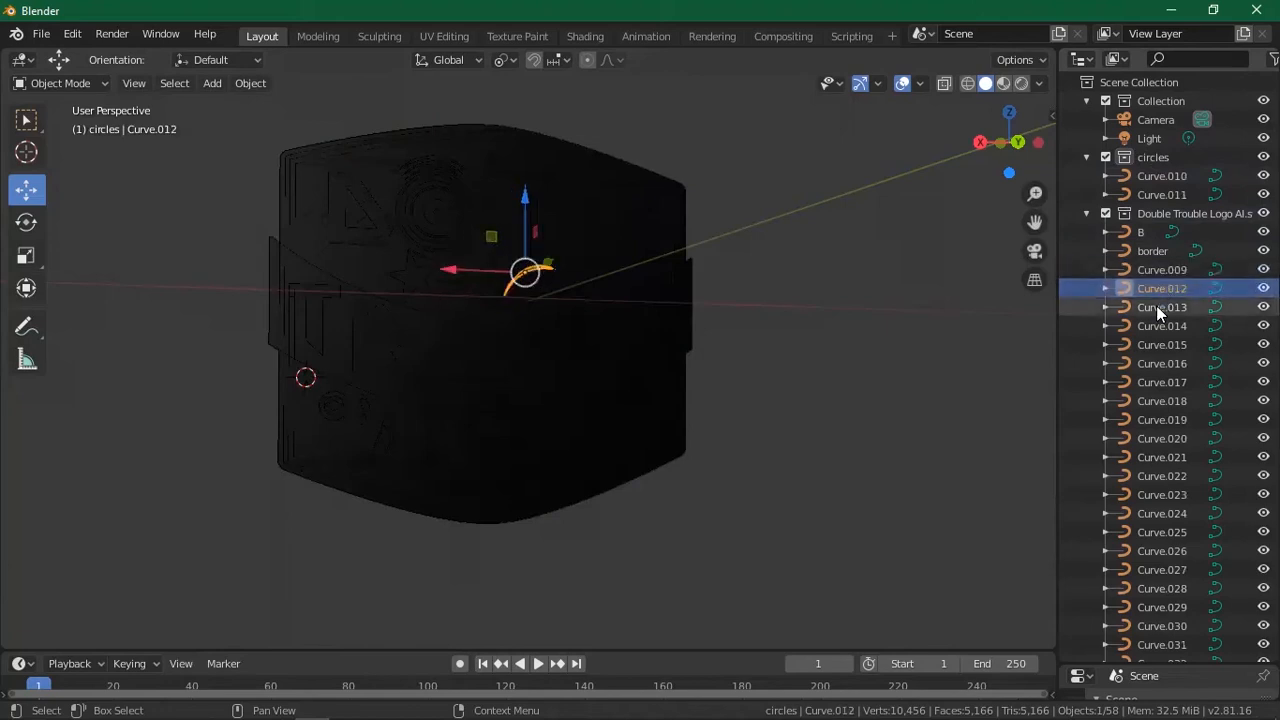
click(1156, 306)
click(1158, 327)
drag(1160, 330, 1183, 182)
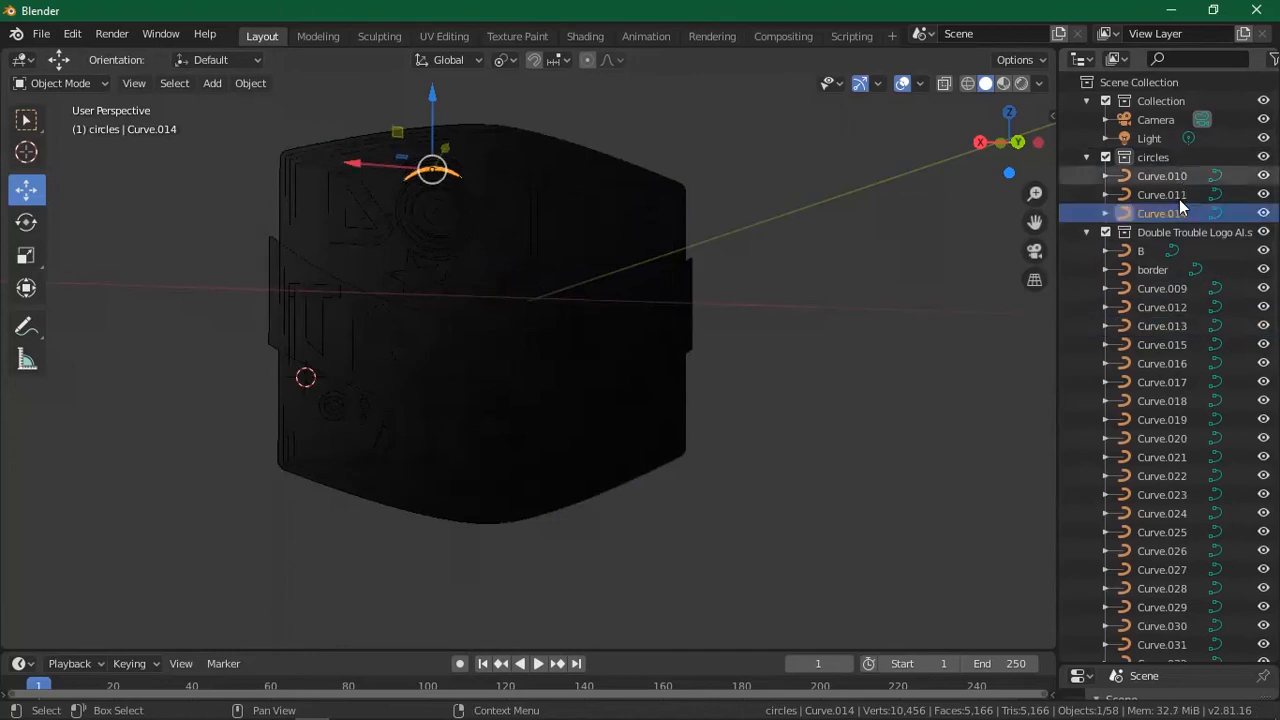
click(1165, 345)
drag(1163, 346, 1171, 159)
Examine Curve.012, Curve.013 and Curve.016 through Curve.019 one by one to identify their parts of the logo.
click(1150, 328)
click(1153, 345)
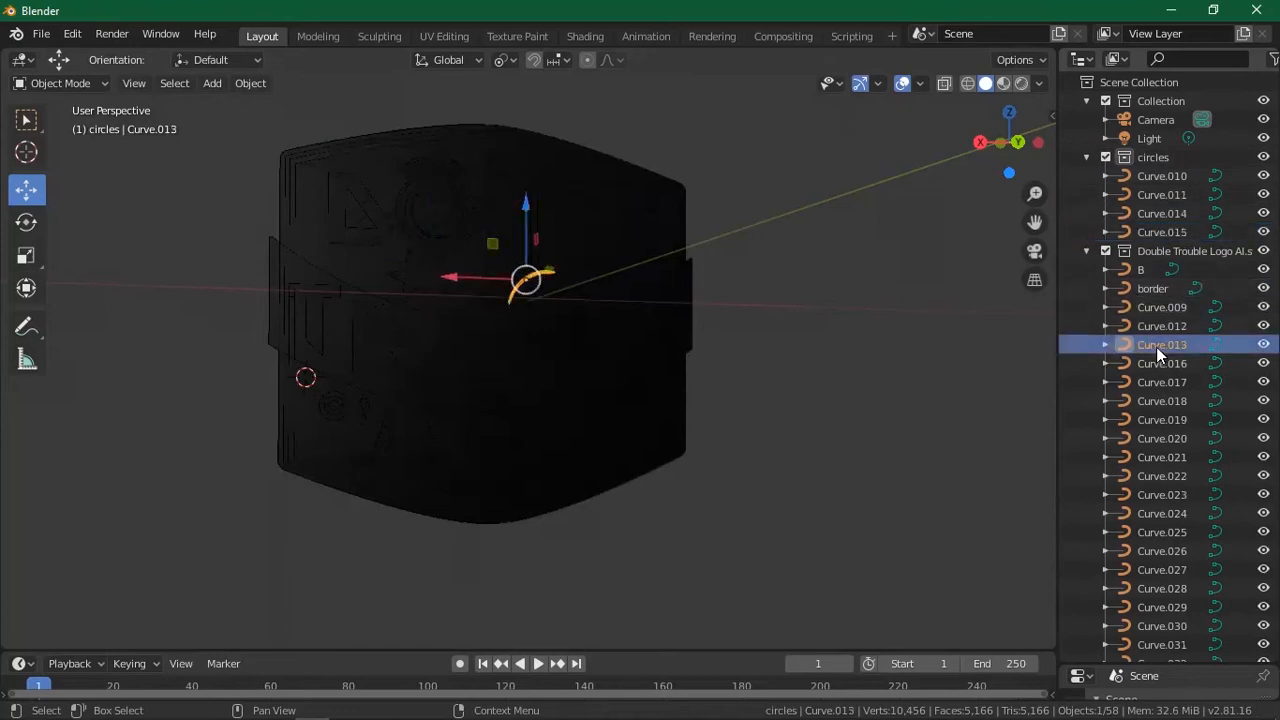
click(1163, 364)
click(1152, 382)
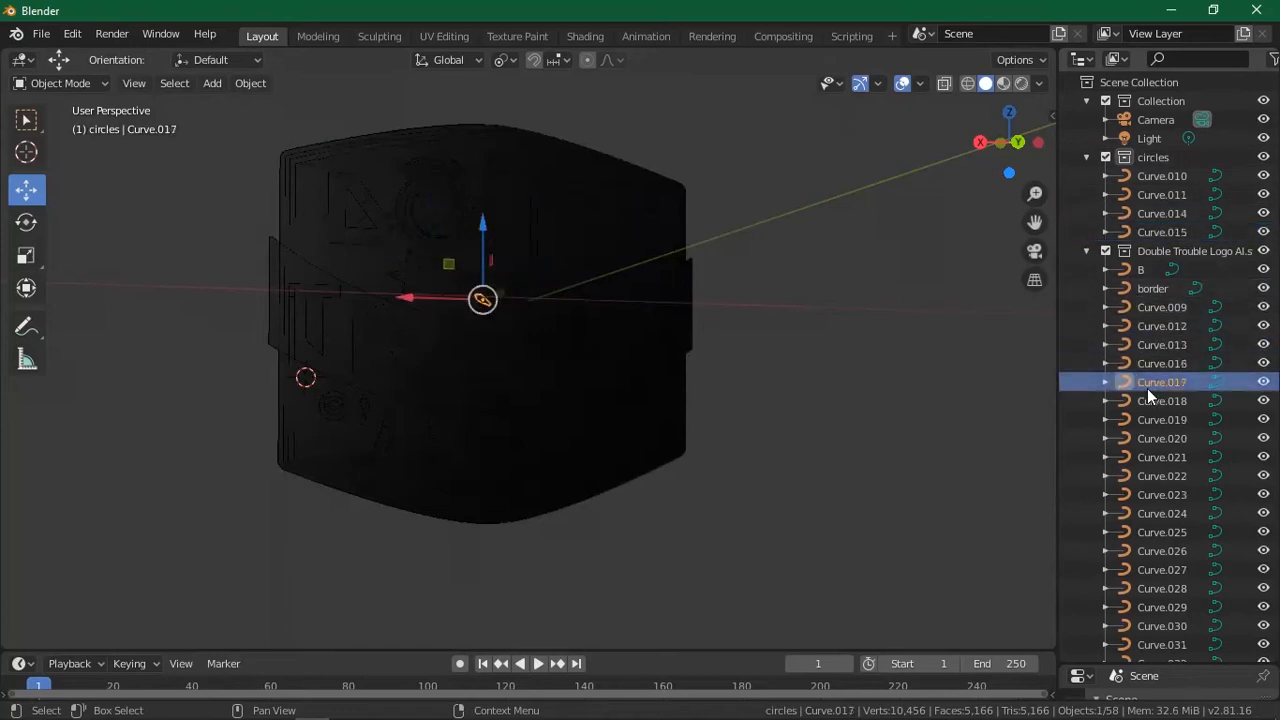
click(1145, 399)
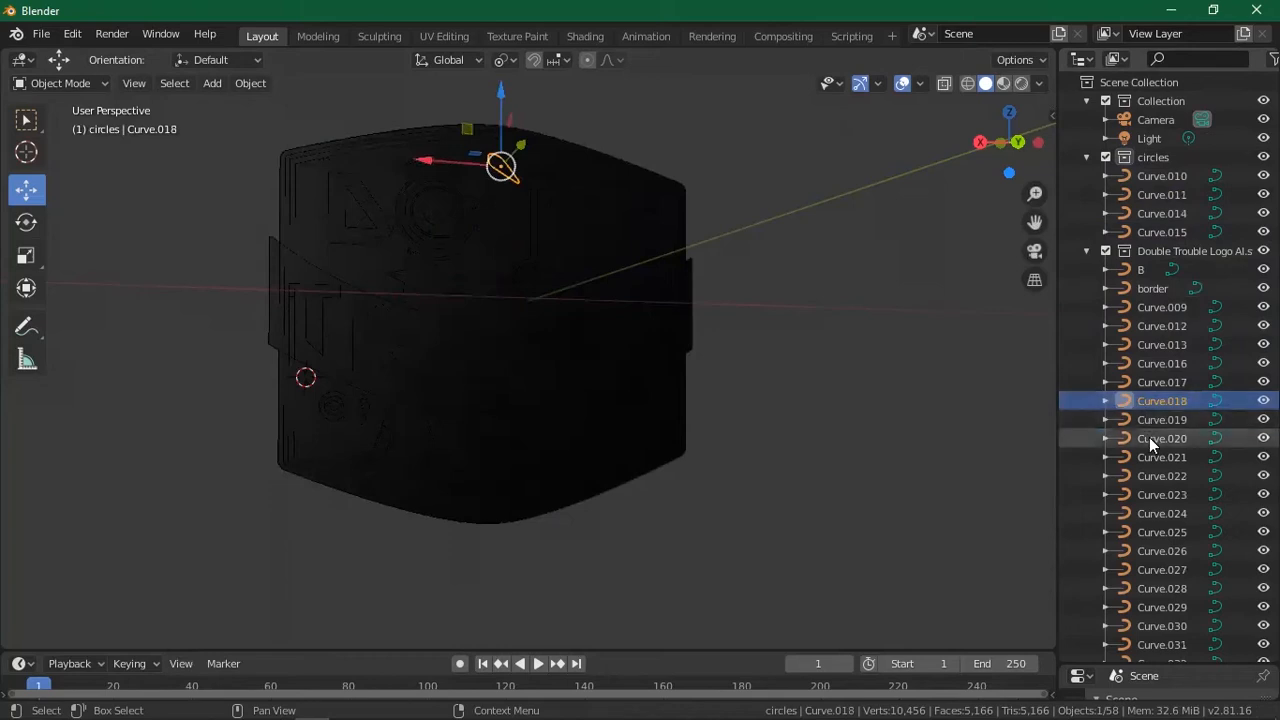
click(1152, 420)
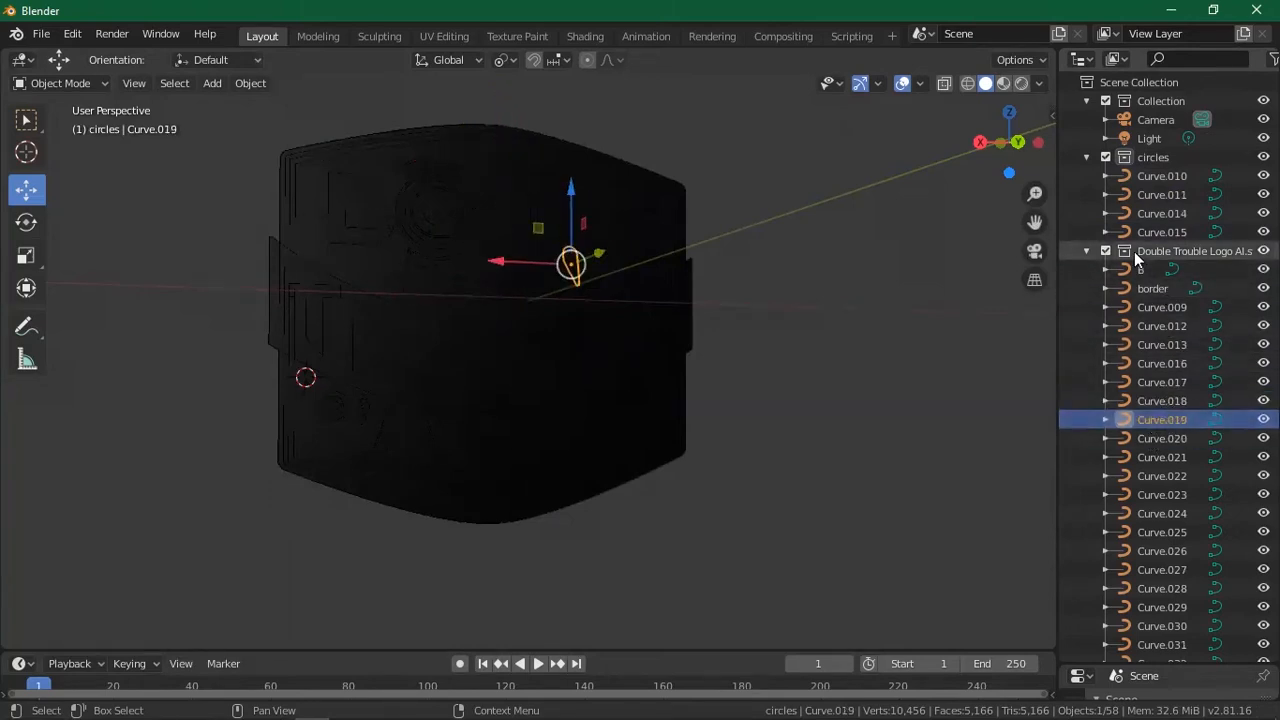
Create a new scene collection named designs and place it above the collapsed Double Trouble logo collection.
click(1086, 251)
right_click(1126, 309)
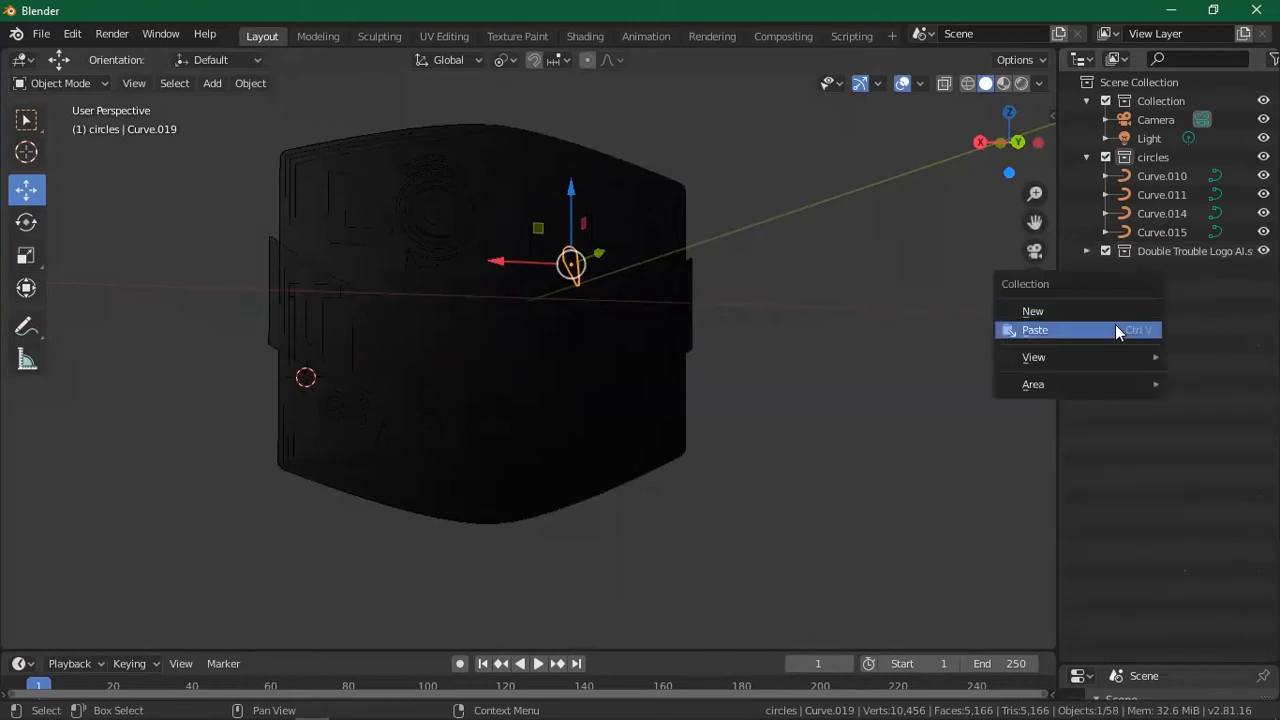
click(1108, 311)
click(1141, 270)
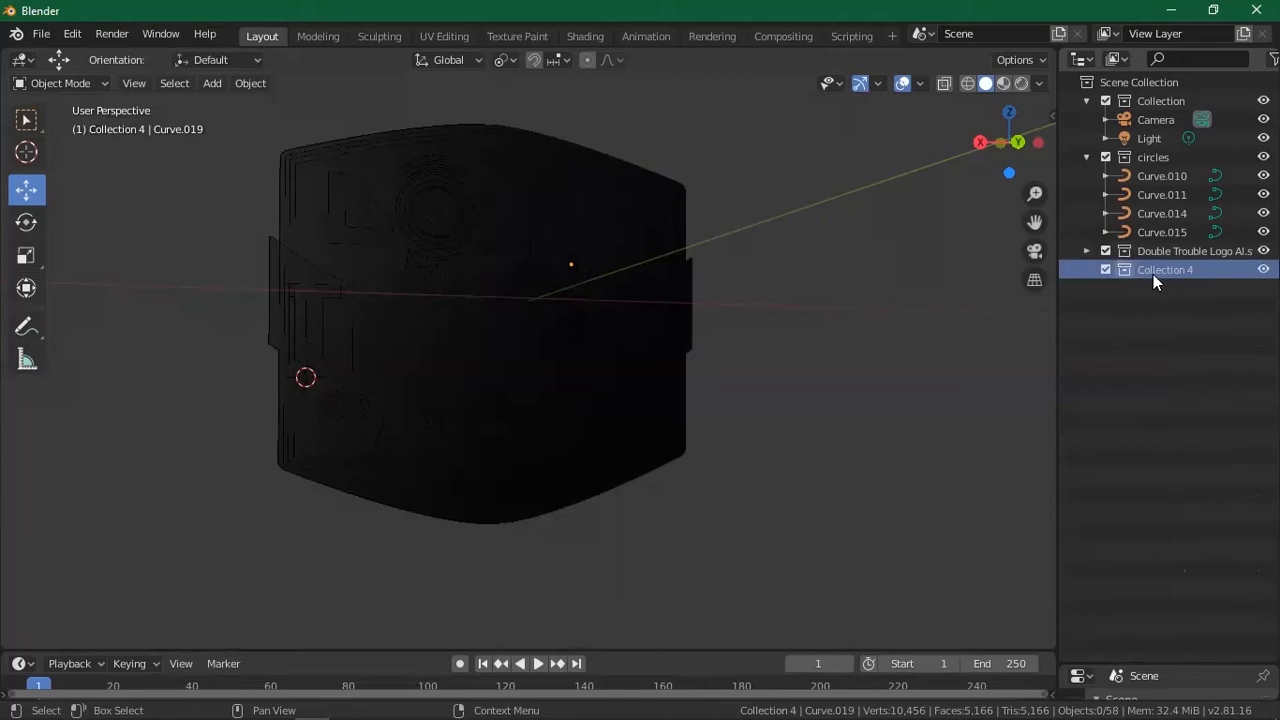
double_click(1155, 271)
text(designs)
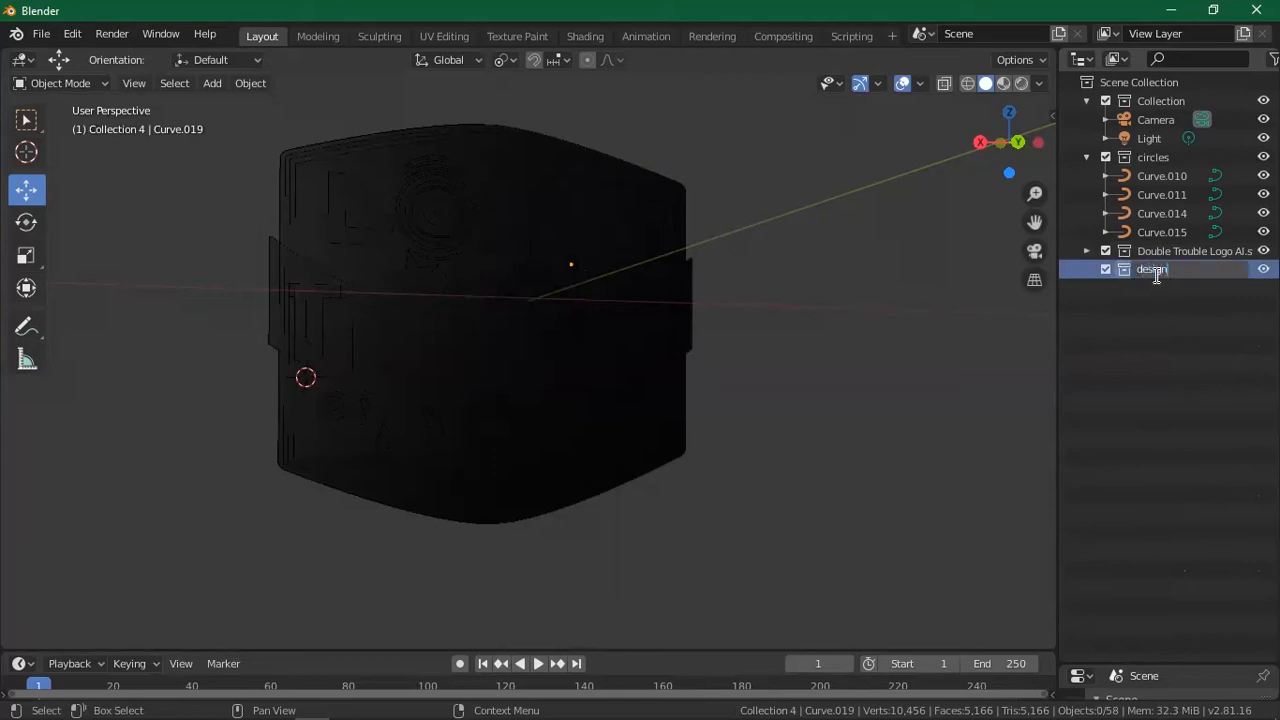
key(Return)
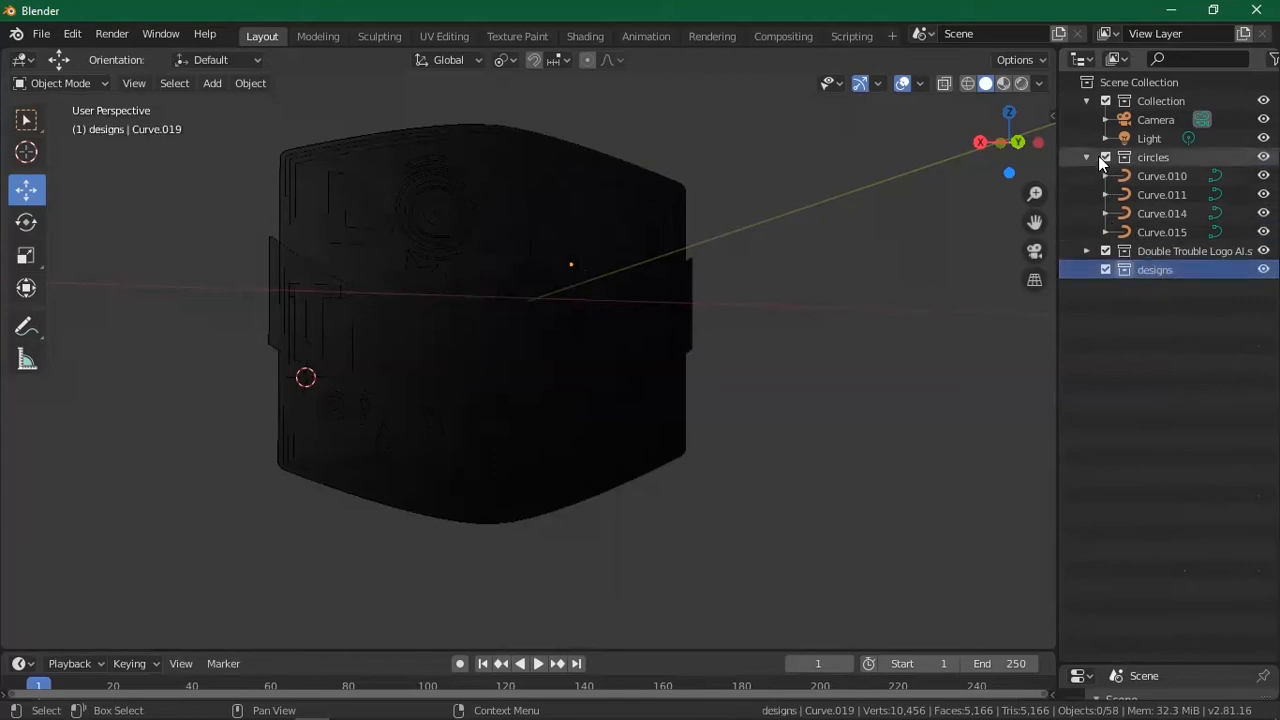
drag(1153, 266, 1132, 296)
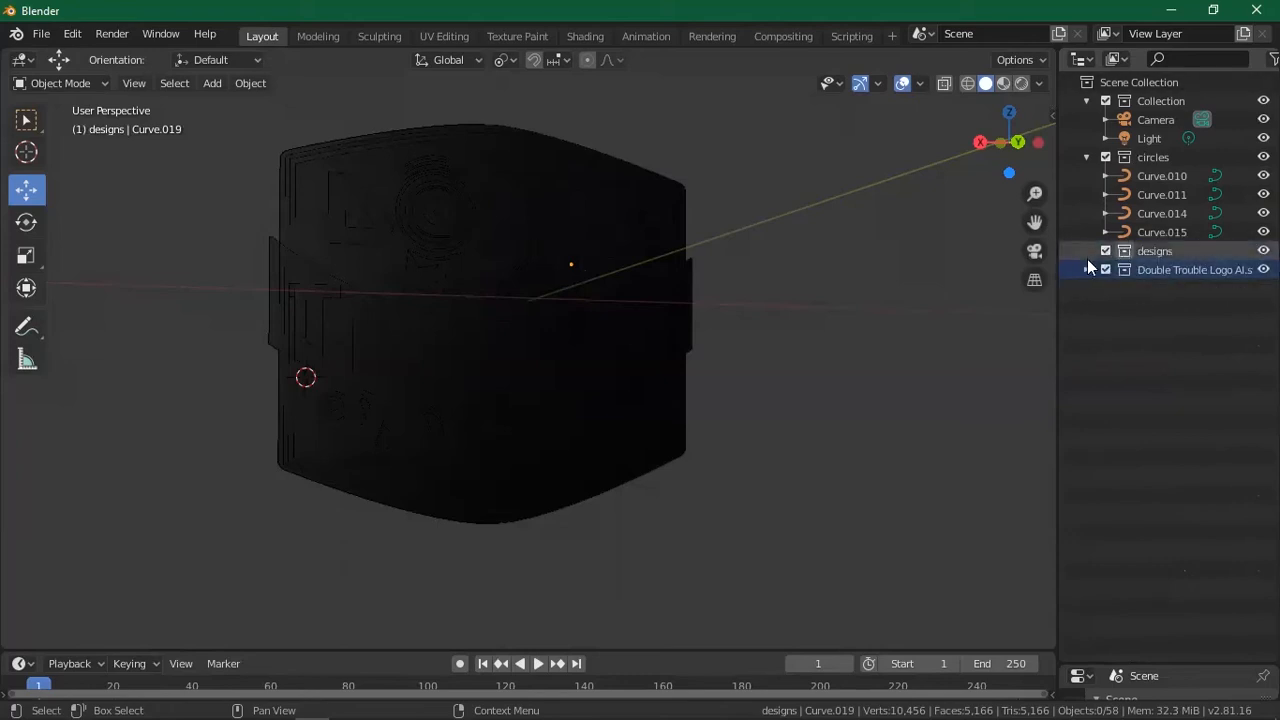
Expand the Double Trouble logo collection and move Curve.017 and Curve.018 together into the designs collection.
click(1085, 270)
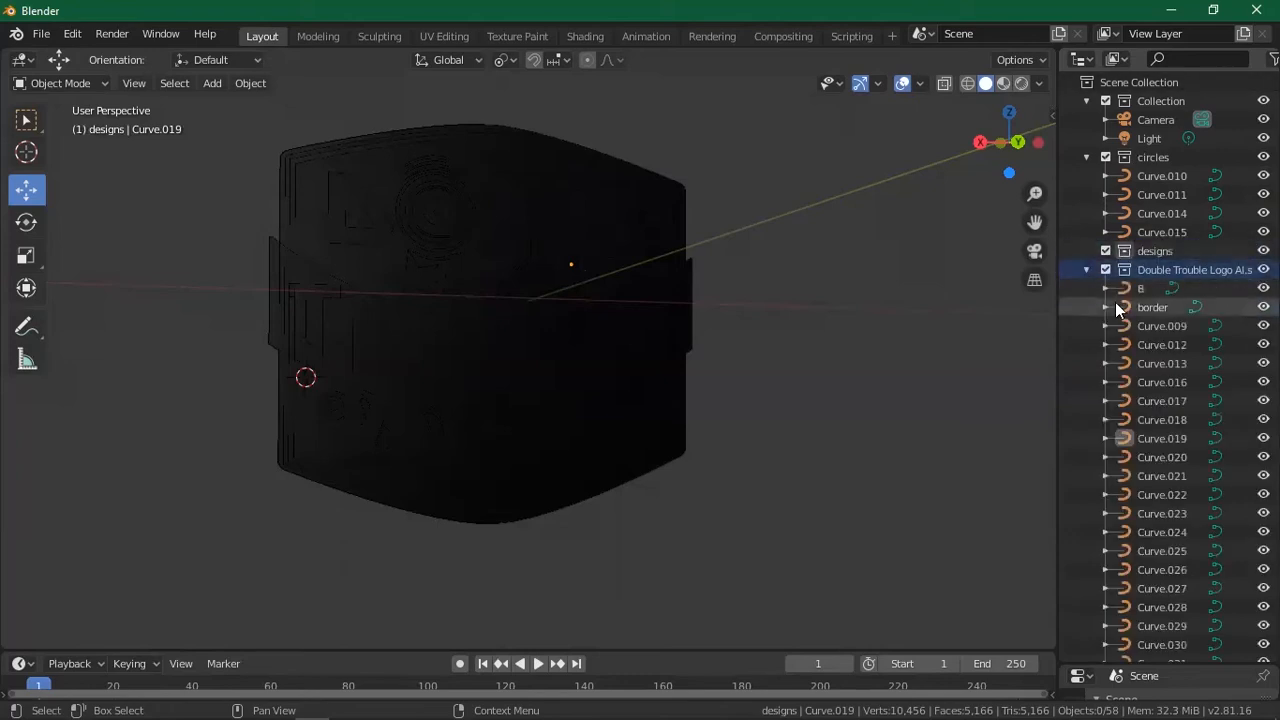
click(1165, 330)
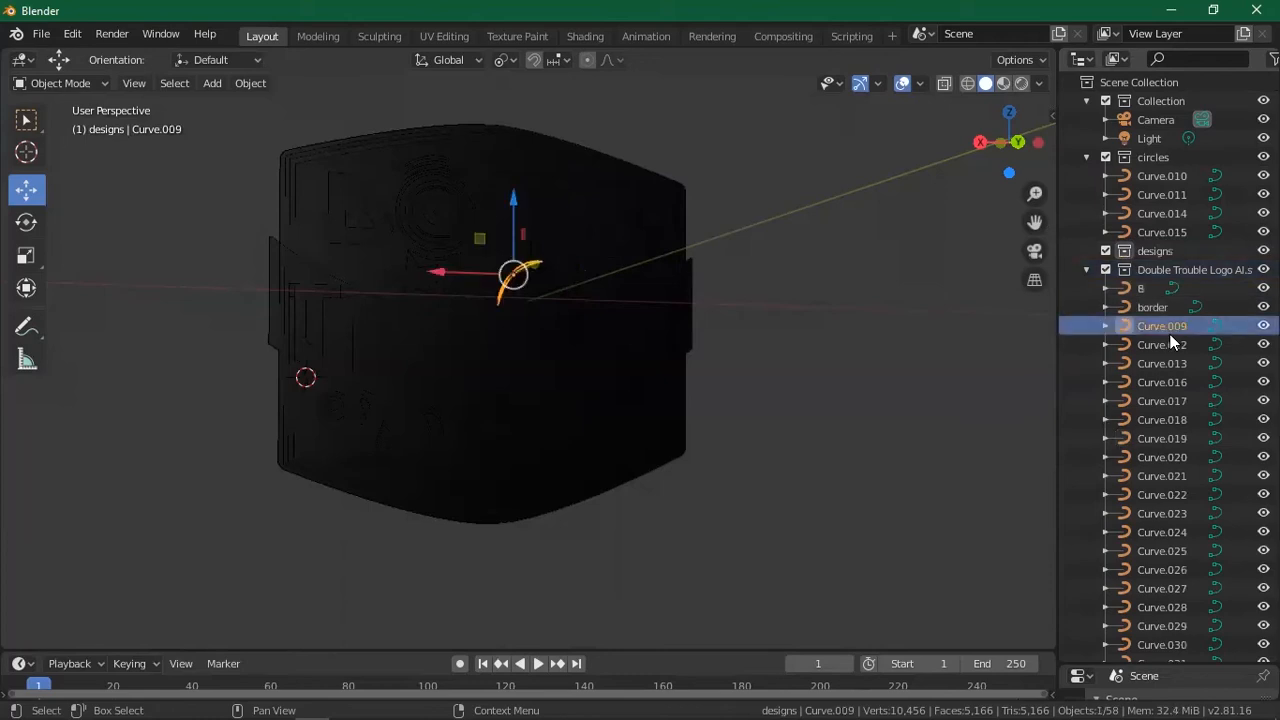
click(1151, 401)
click(1162, 420)
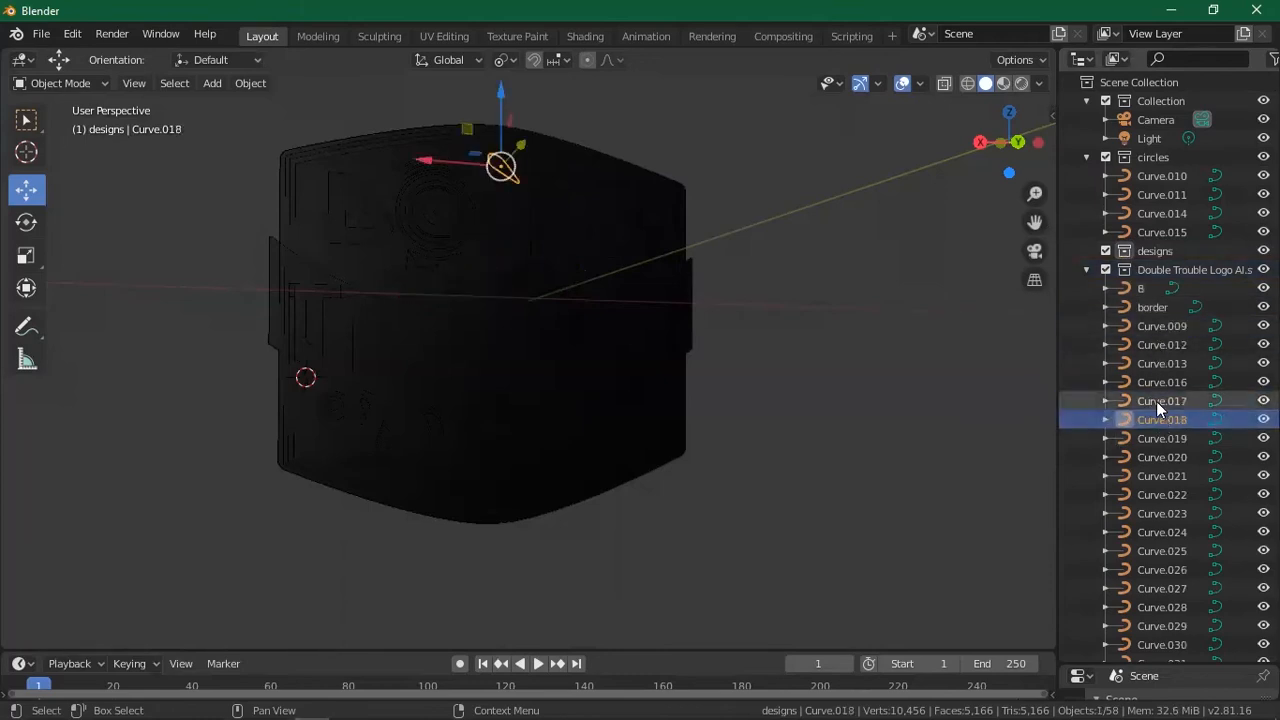
ctrl+click(1157, 402)
drag(1157, 404, 1173, 253)
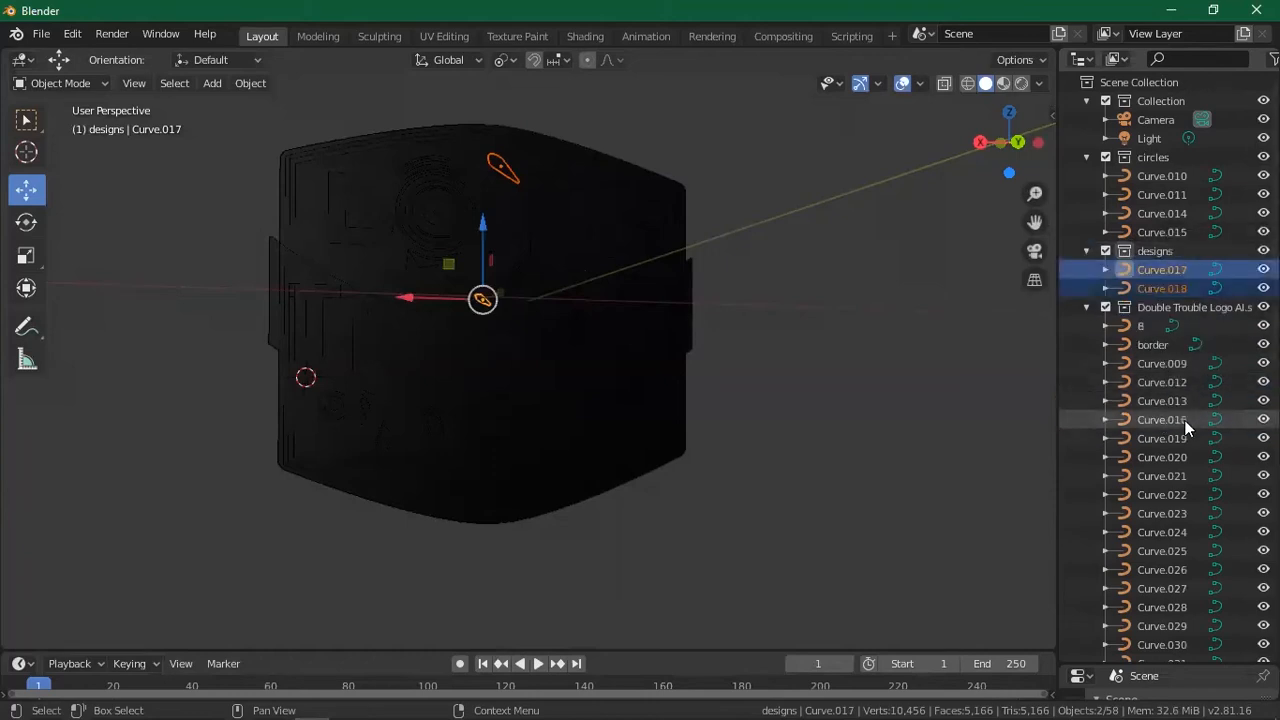
Collapse the designs collection and move Curve.020 and Curve.021 into it.
click(1087, 251)
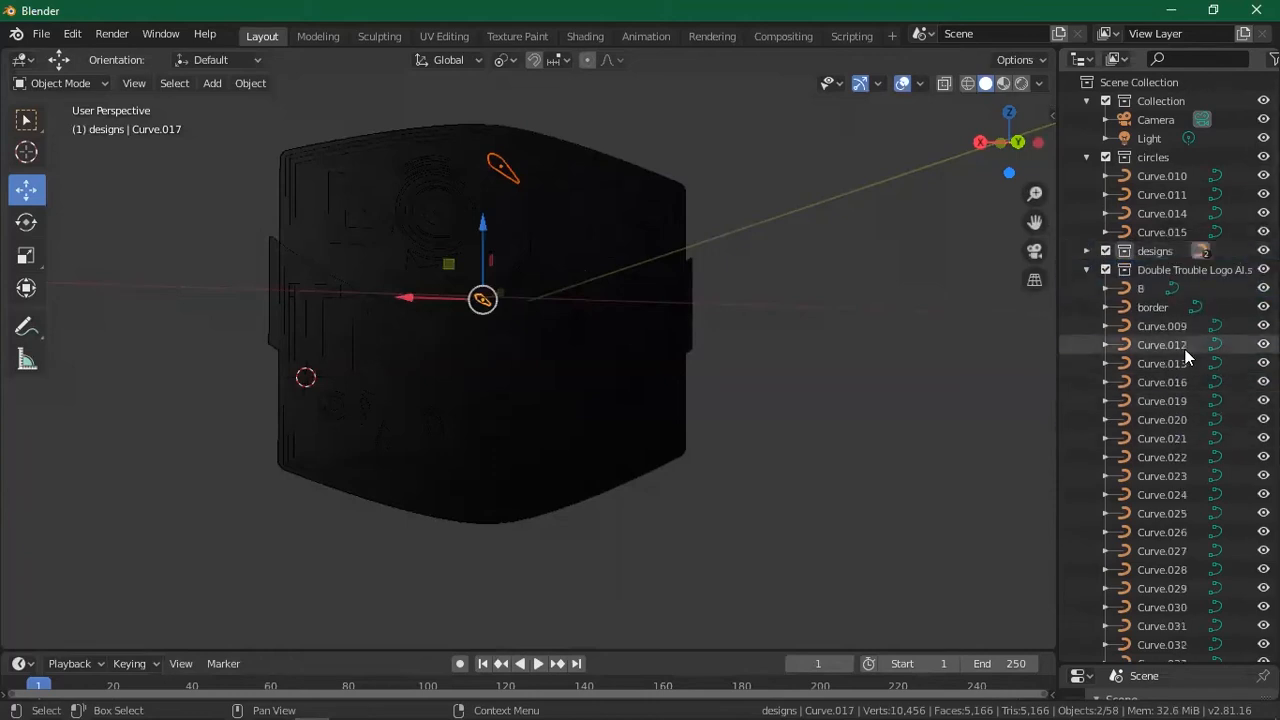
click(1168, 420)
drag(1168, 420, 1155, 252)
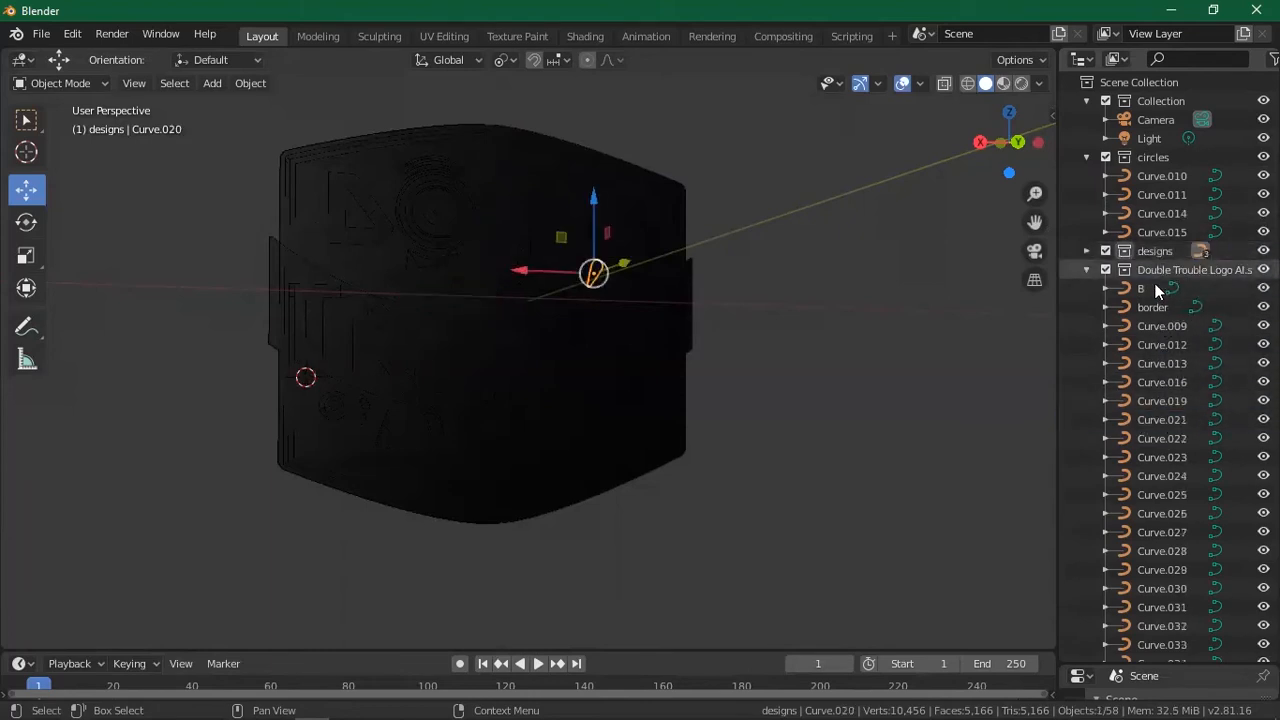
click(1172, 420)
drag(1168, 412, 1162, 253)
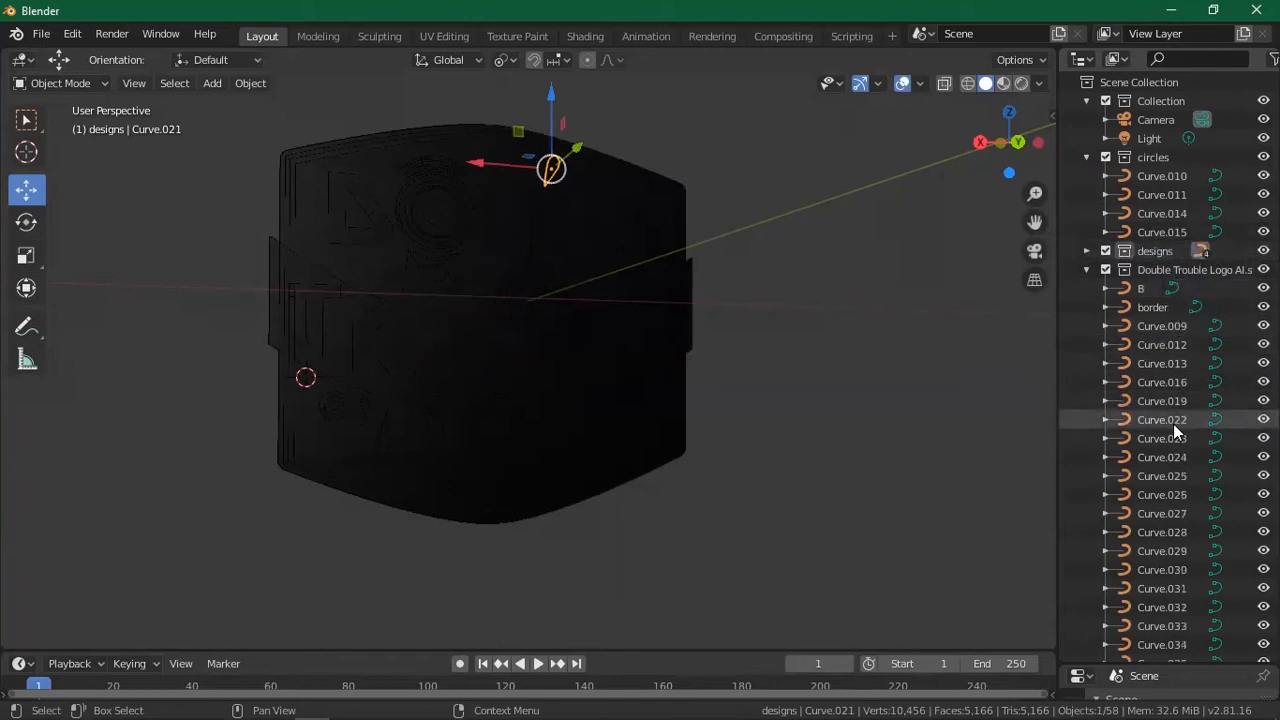
Rename Curve.022, a musical note in the lower part of the logo, as note 1.
click(1173, 424)
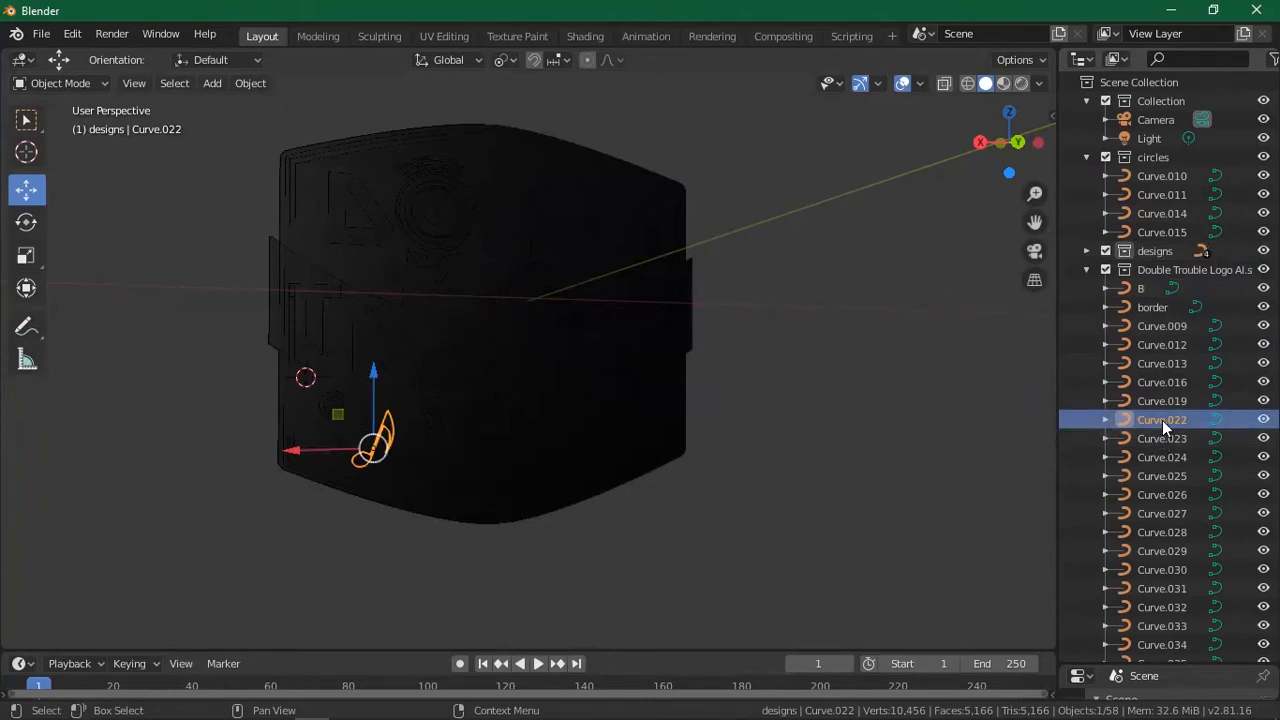
double_click(1162, 420)
text(uscl)
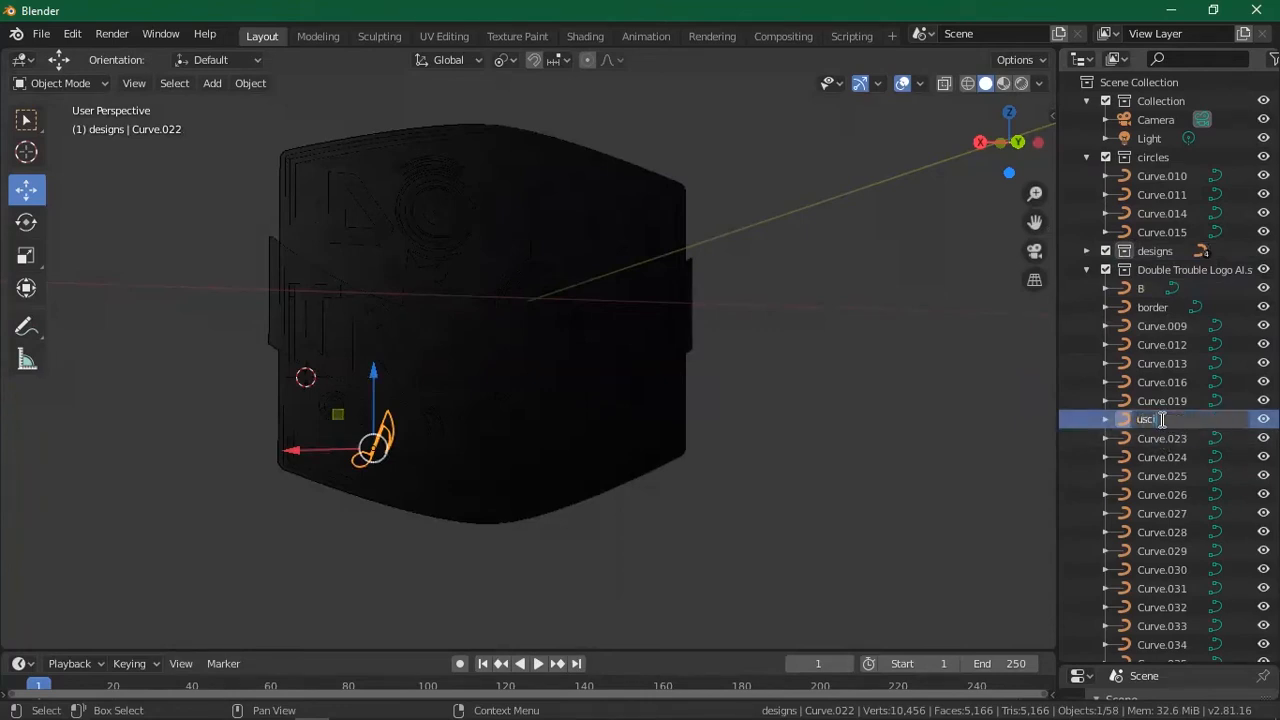
key(BackSpace)
key(BackSpace)
key(BackSpace)
key(BackSpace)
key(BackSpace)
key(BackSpace)
key(BackSpace)
text(note)
key(Return)
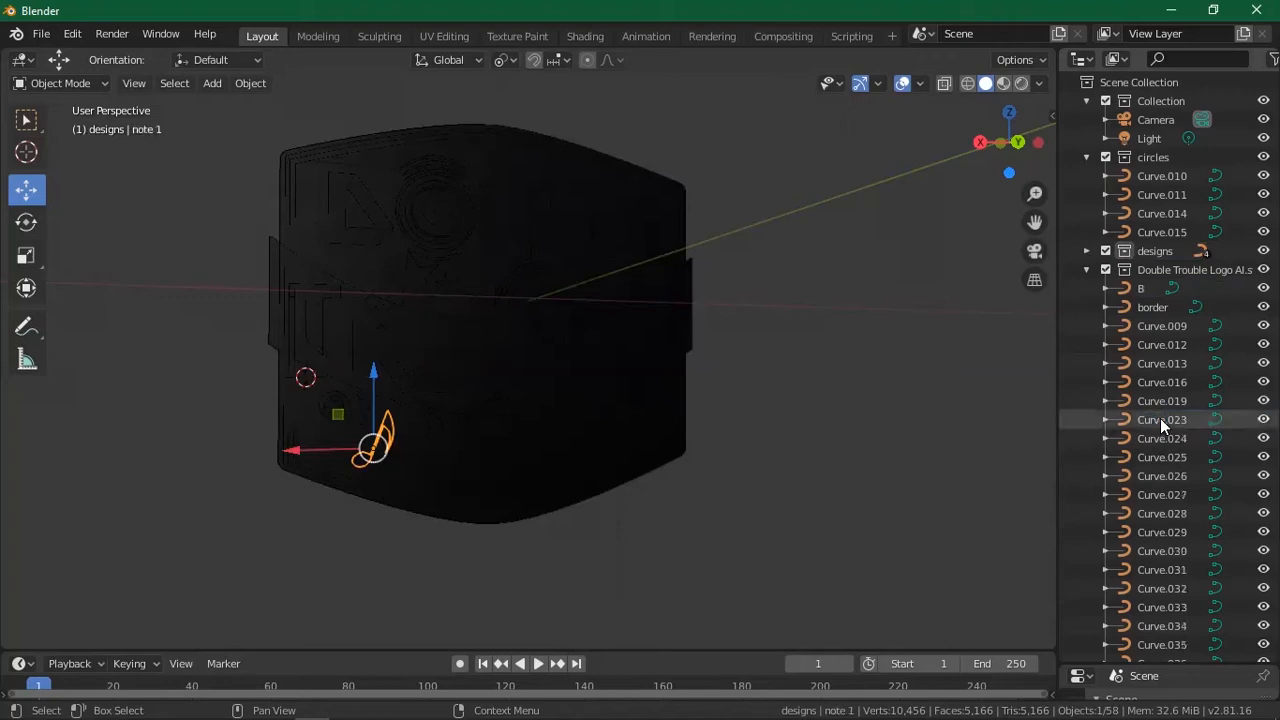
Rename Curve.023 in the Double Trouble logo collection as note 2.
click(1161, 421)
double_click(1163, 421)
text(b)
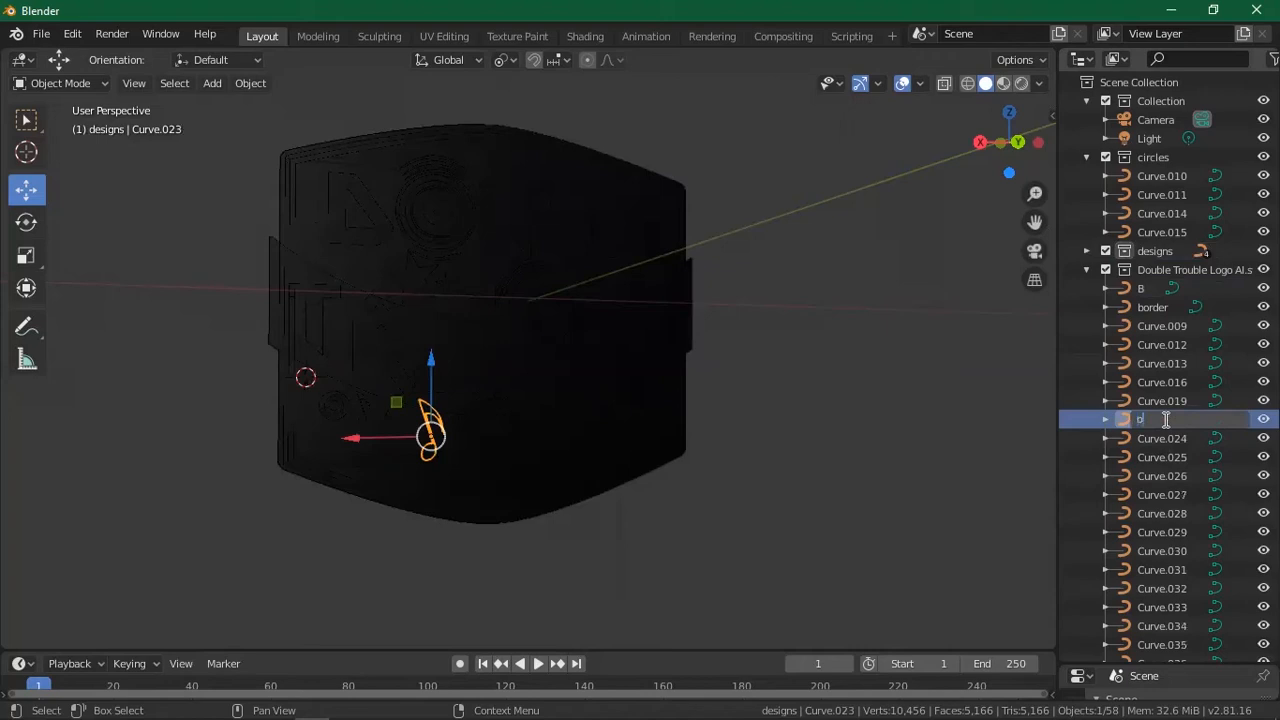
text(ote)
key(Return)
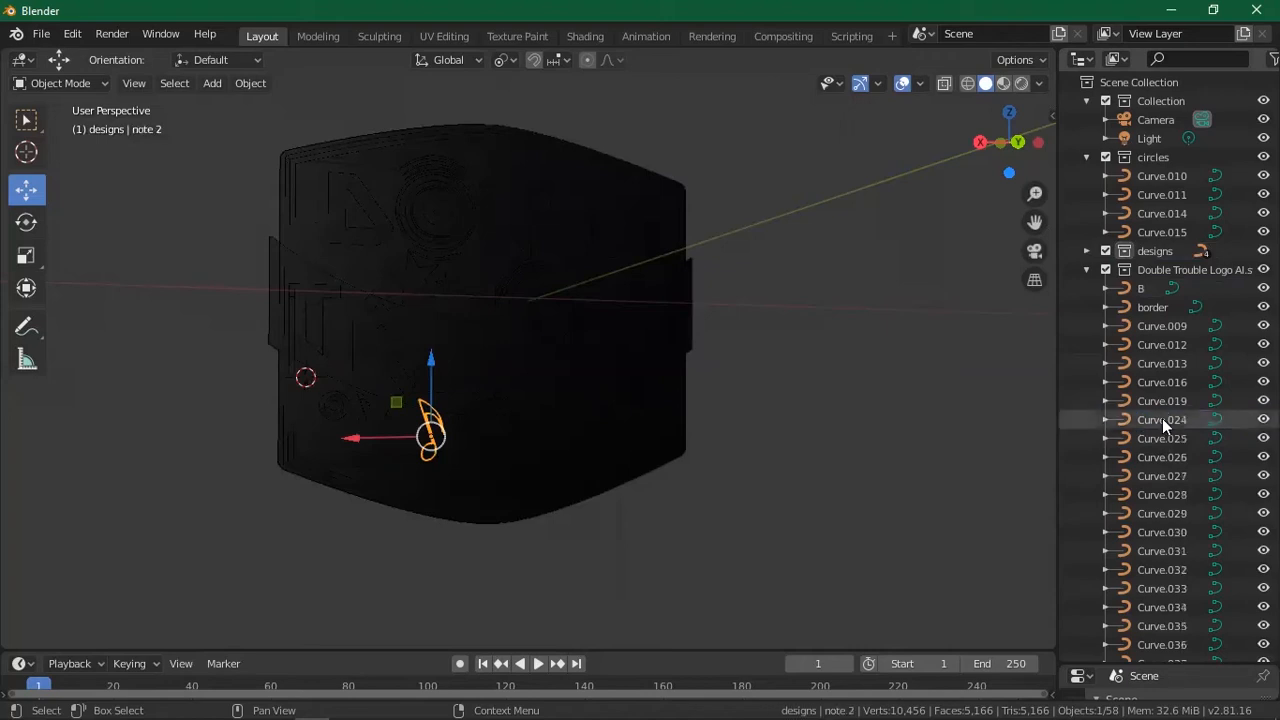
Rename Curve.024 in the Double Trouble logo collection as note 3.
click(1163, 419)
double_click(1164, 420)
text(note 3)
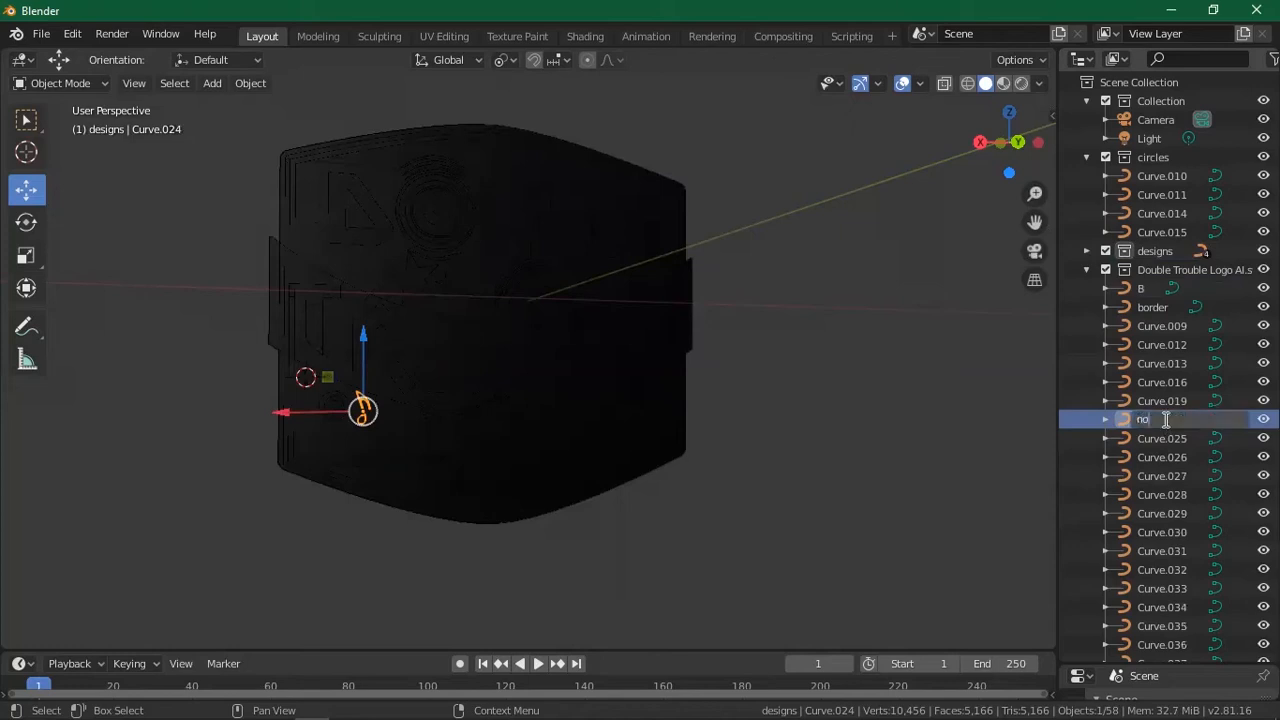
Finish renaming the note-shaped curve and move Curve.019 into the designs collection.
key(Return)
click(1164, 420)
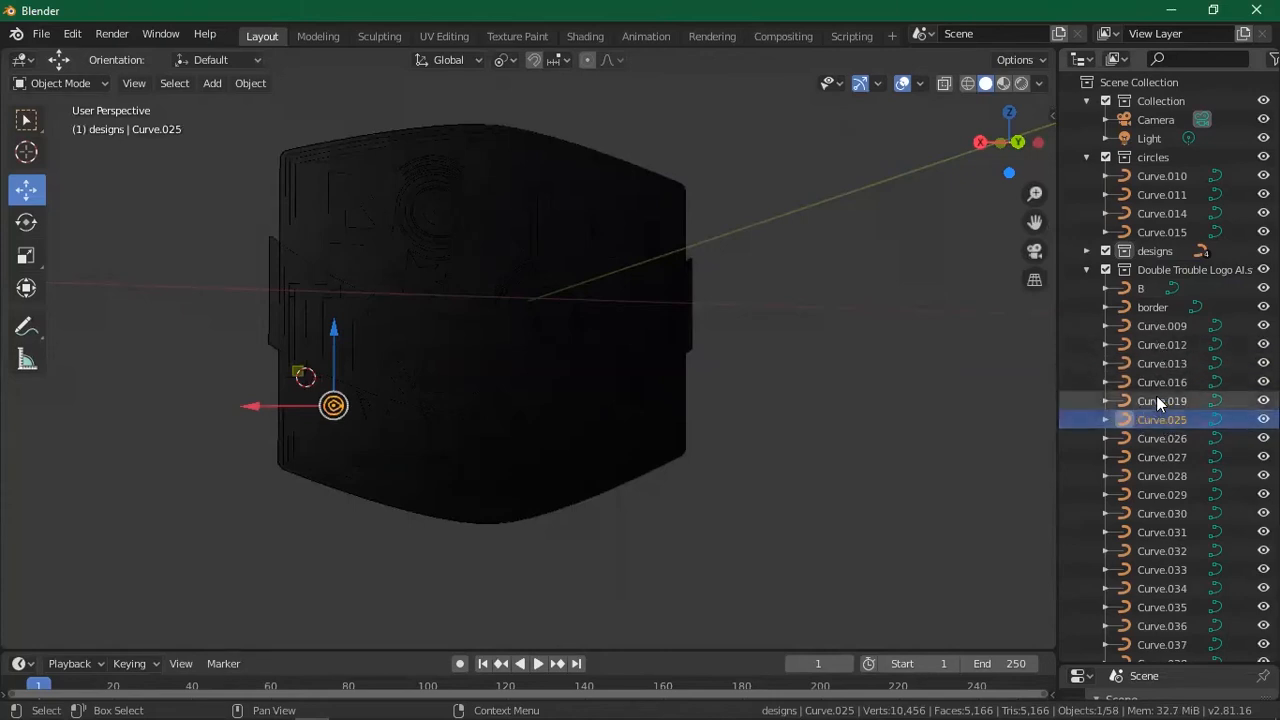
click(1156, 401)
drag(1153, 398, 1160, 252)
Examine Curve.025 through Curve.034 one by one to identify which parts of the logo they form.
click(1168, 400)
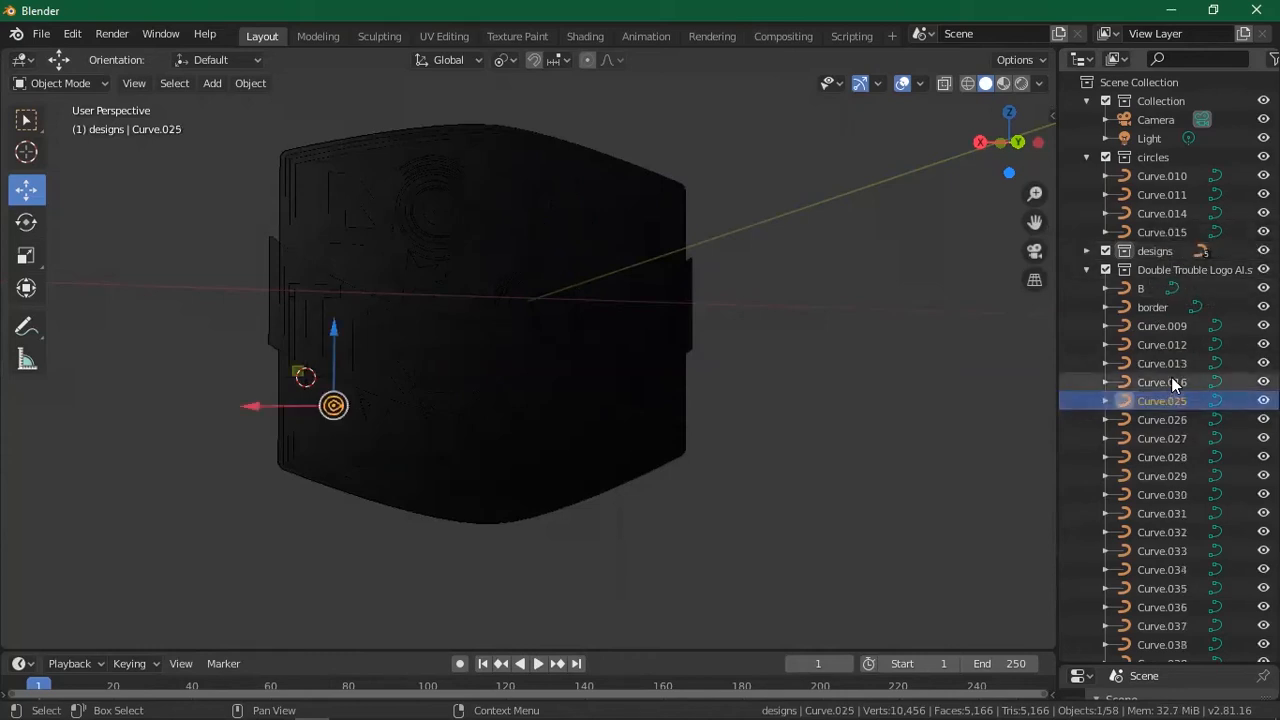
click(1162, 420)
click(1162, 440)
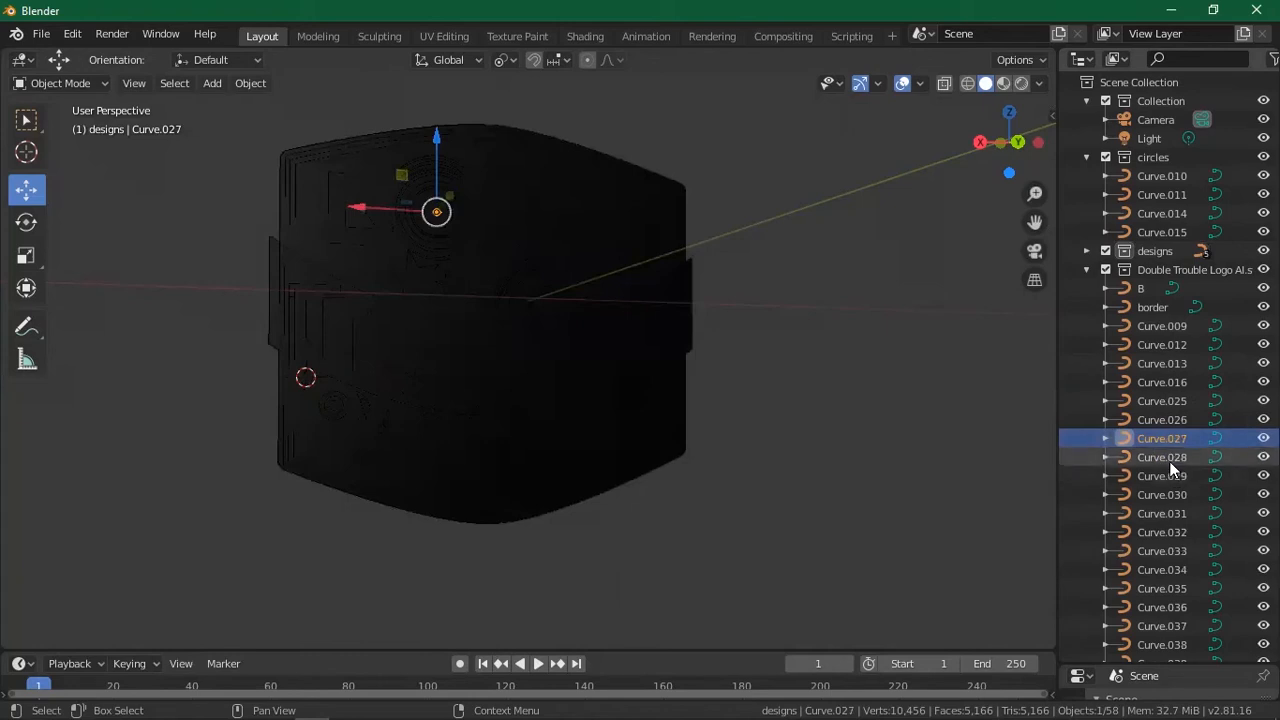
click(1168, 458)
click(1173, 478)
click(1168, 495)
click(1168, 514)
click(1168, 534)
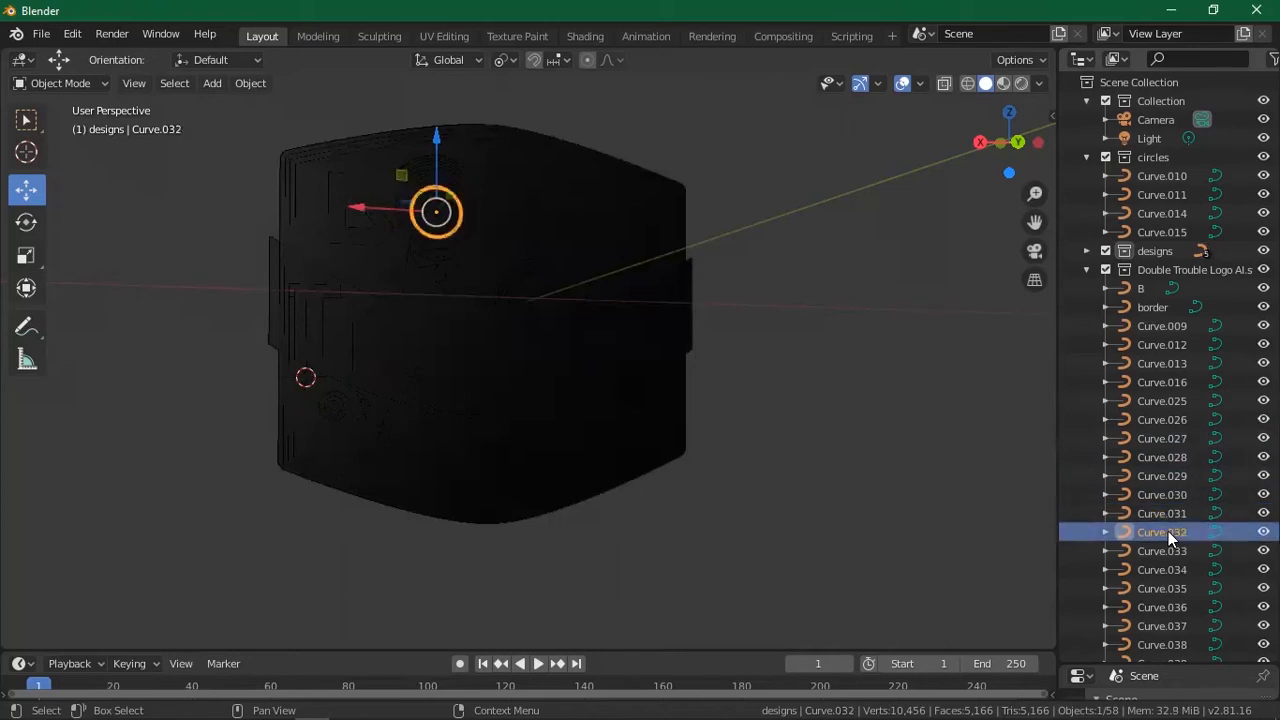
click(1165, 552)
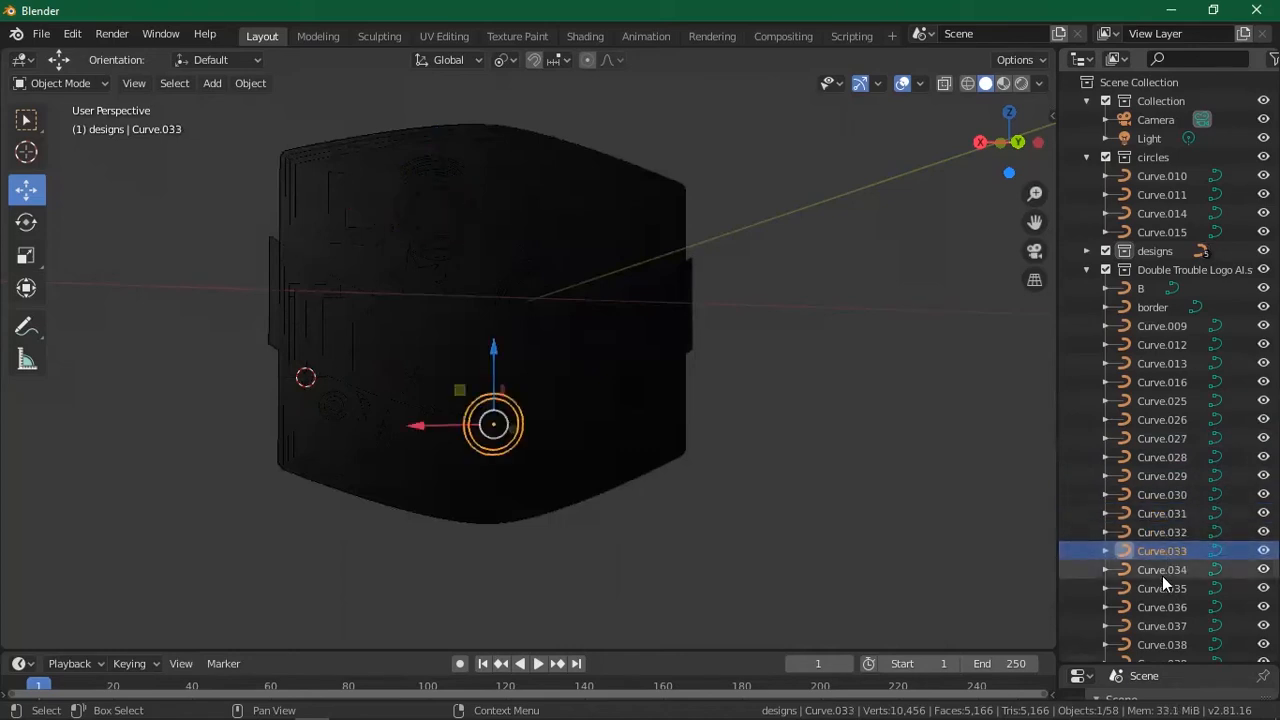
click(1163, 574)
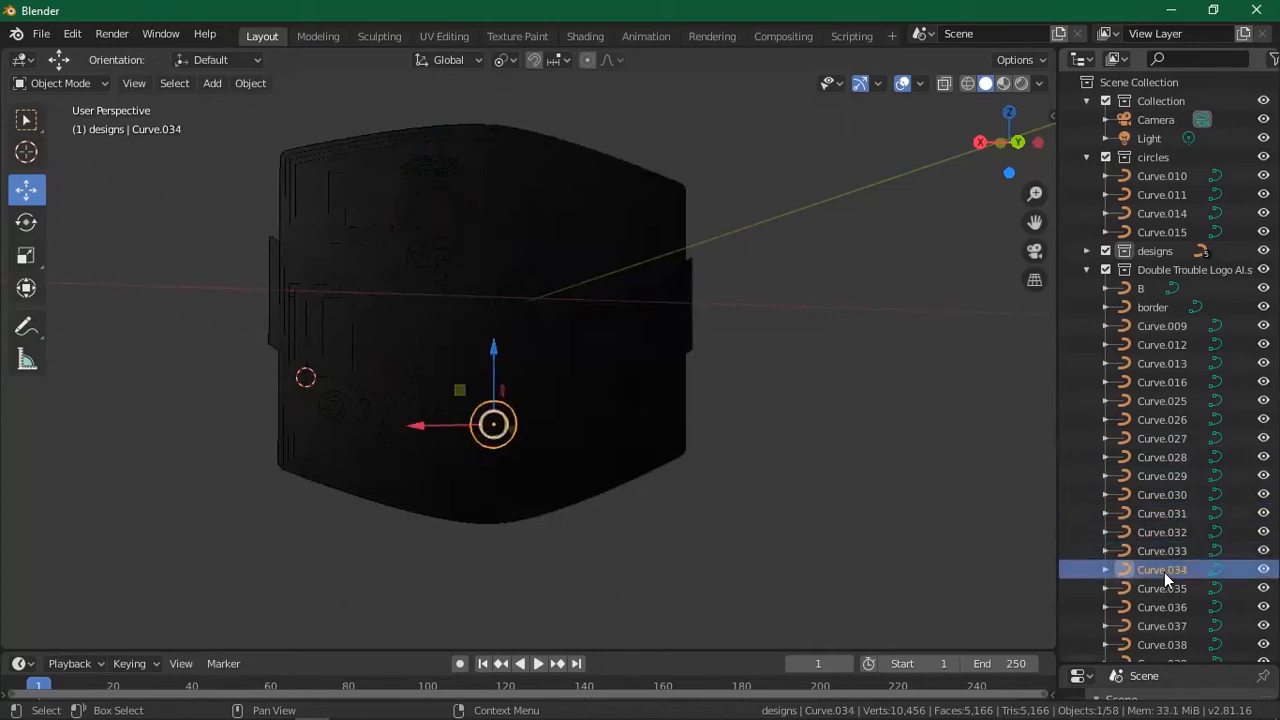
Move Curve.009, Curve.012, Curve.013 and Curve.016 into the circles collection and collapse that collection.
click(1175, 326)
click(1173, 345)
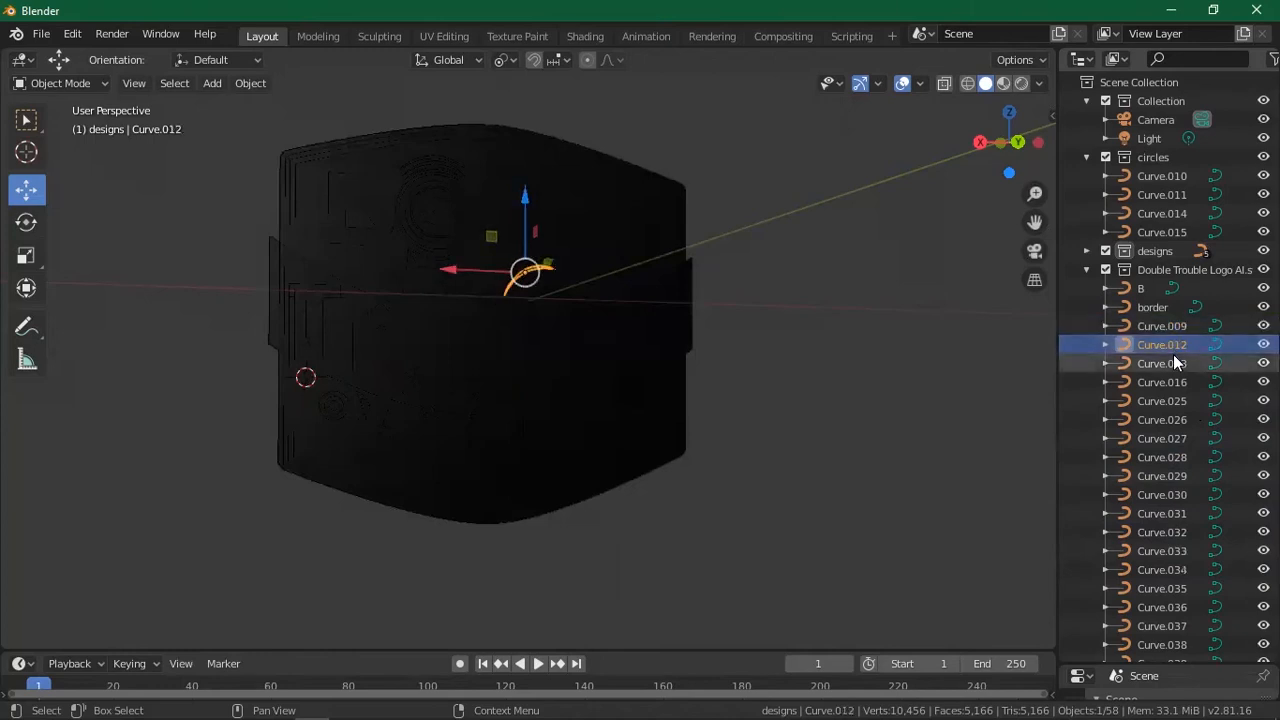
click(1170, 364)
click(1159, 390)
click(1153, 403)
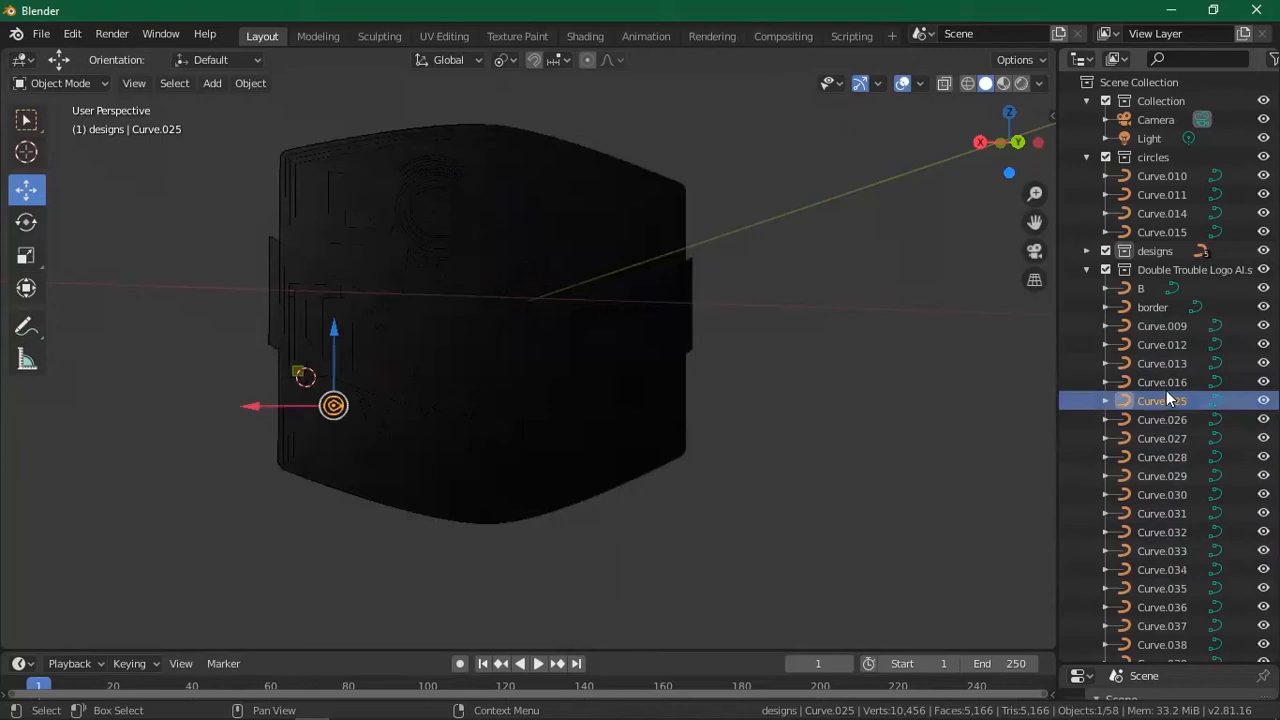
click(1166, 383)
shift+click(1157, 327)
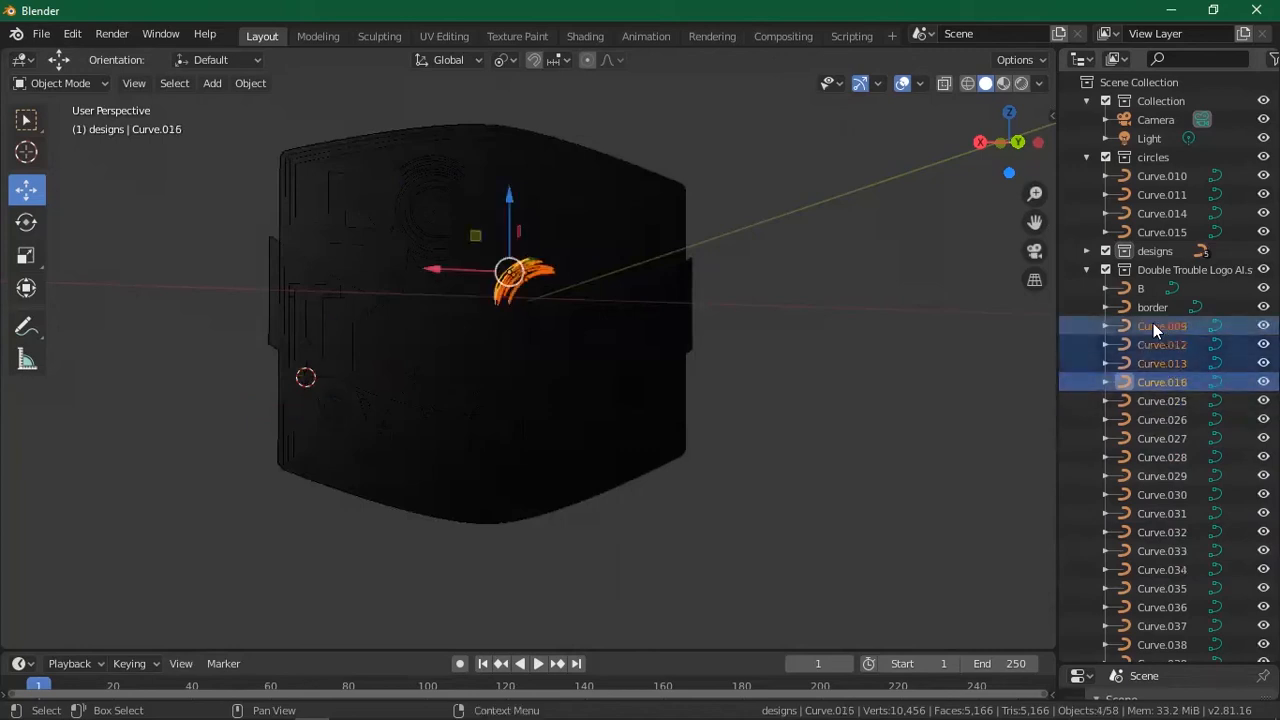
drag(1155, 330, 1166, 171)
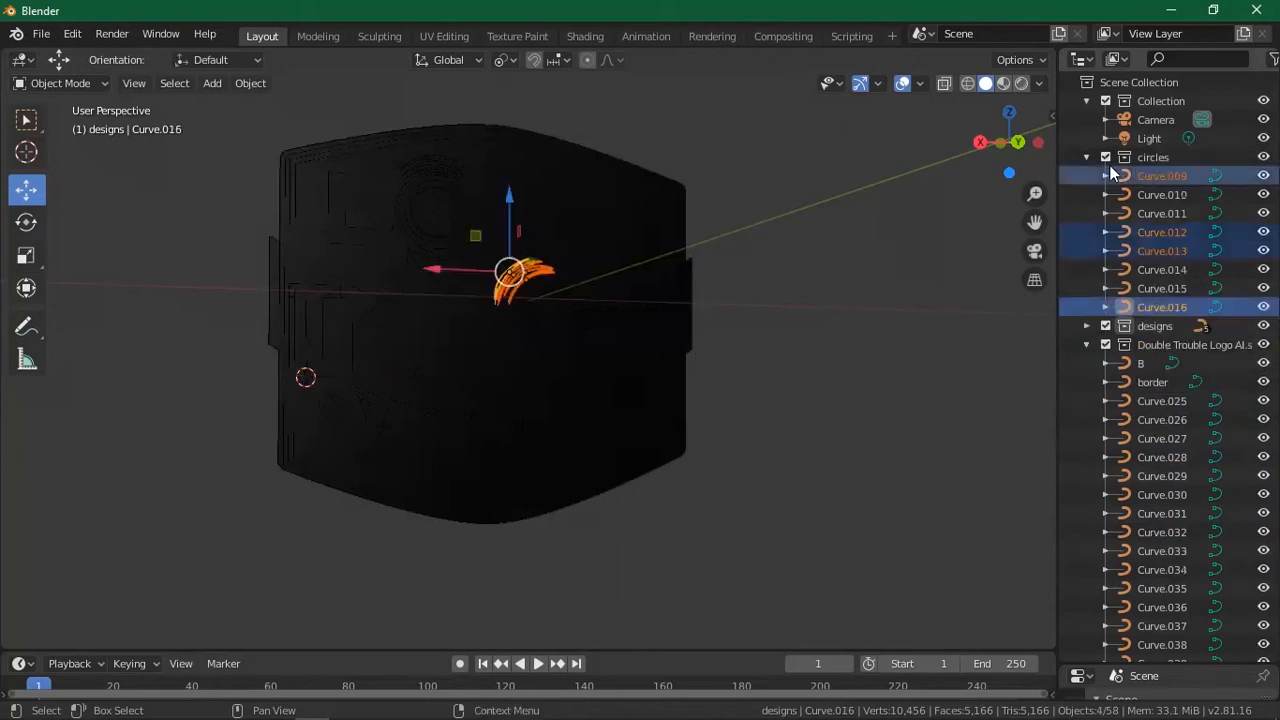
click(1087, 157)
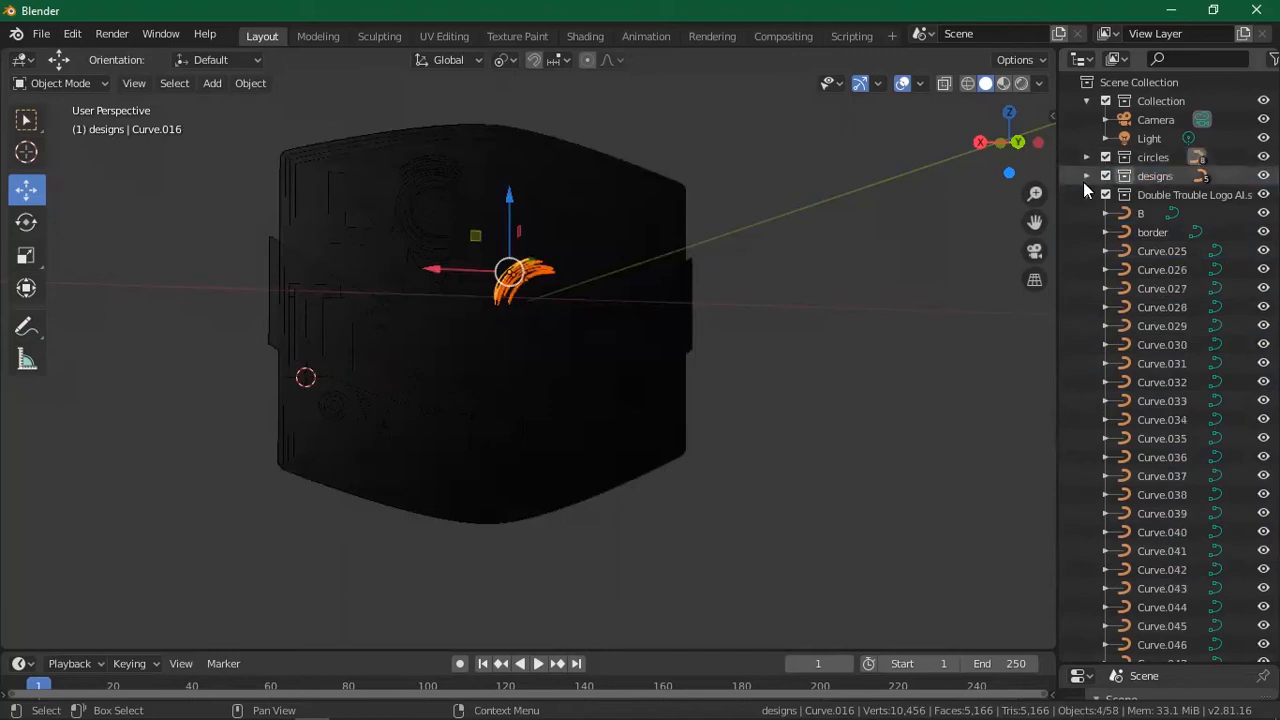
Try to move Curve.026 into the circles collection.
click(1161, 252)
click(1160, 268)
drag(1158, 275, 1166, 172)
click(1162, 161)
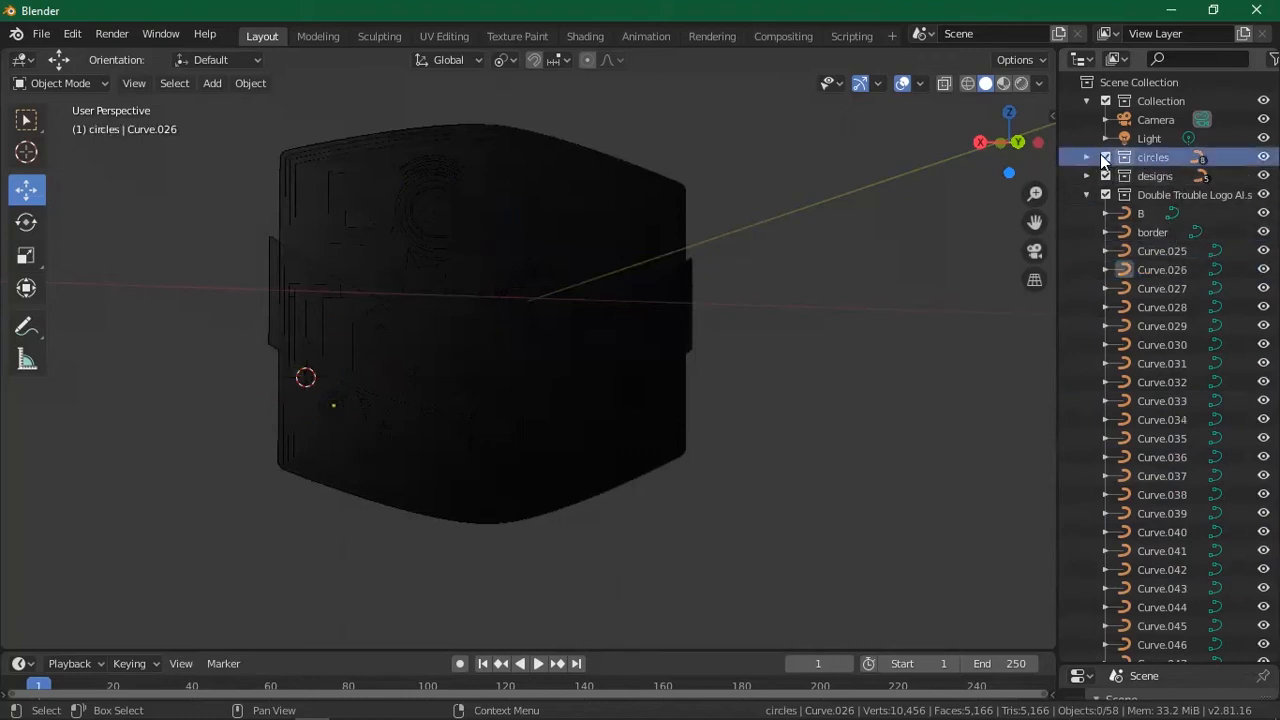
Check the contents of the circles collection and rename the collection as curves.
click(1085, 157)
click(1160, 176)
click(1166, 213)
click(1168, 250)
click(1149, 159)
double_click(1153, 160)
text(curves)
key(Return)
click(1086, 157)
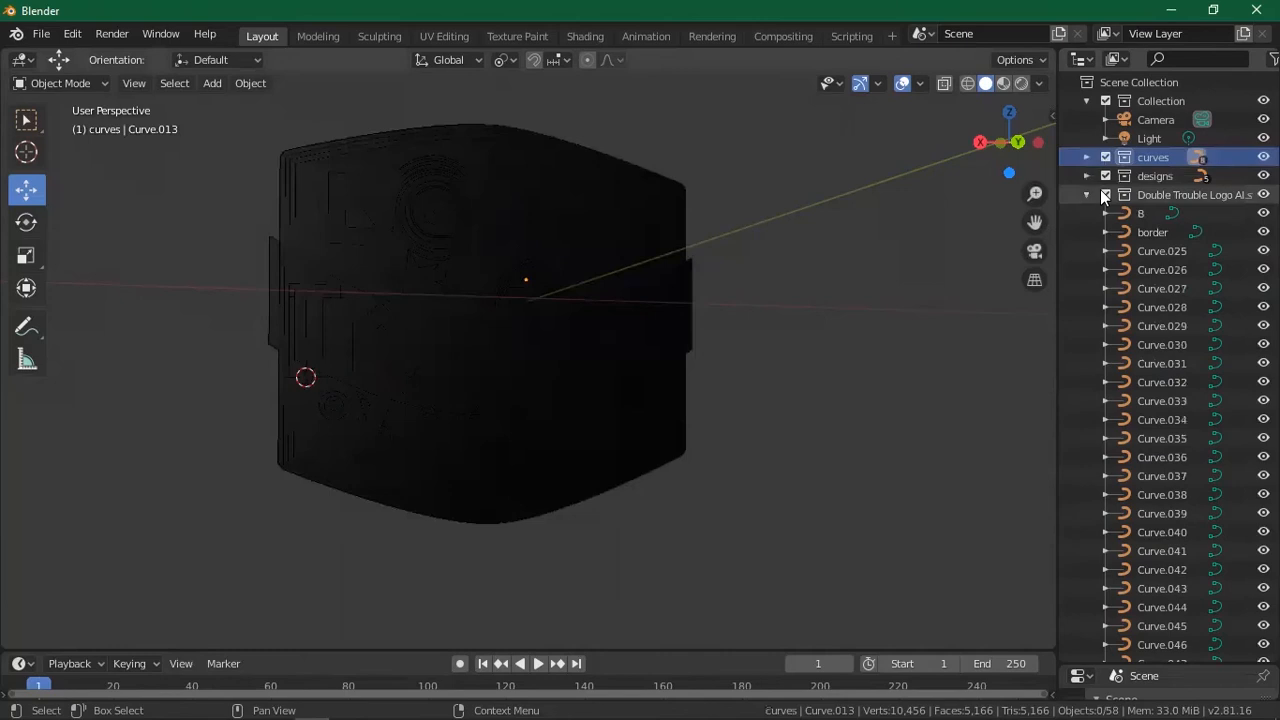
Create a new collection named circles and place it directly below the curves collection.
click(1087, 194)
right_click(1130, 262)
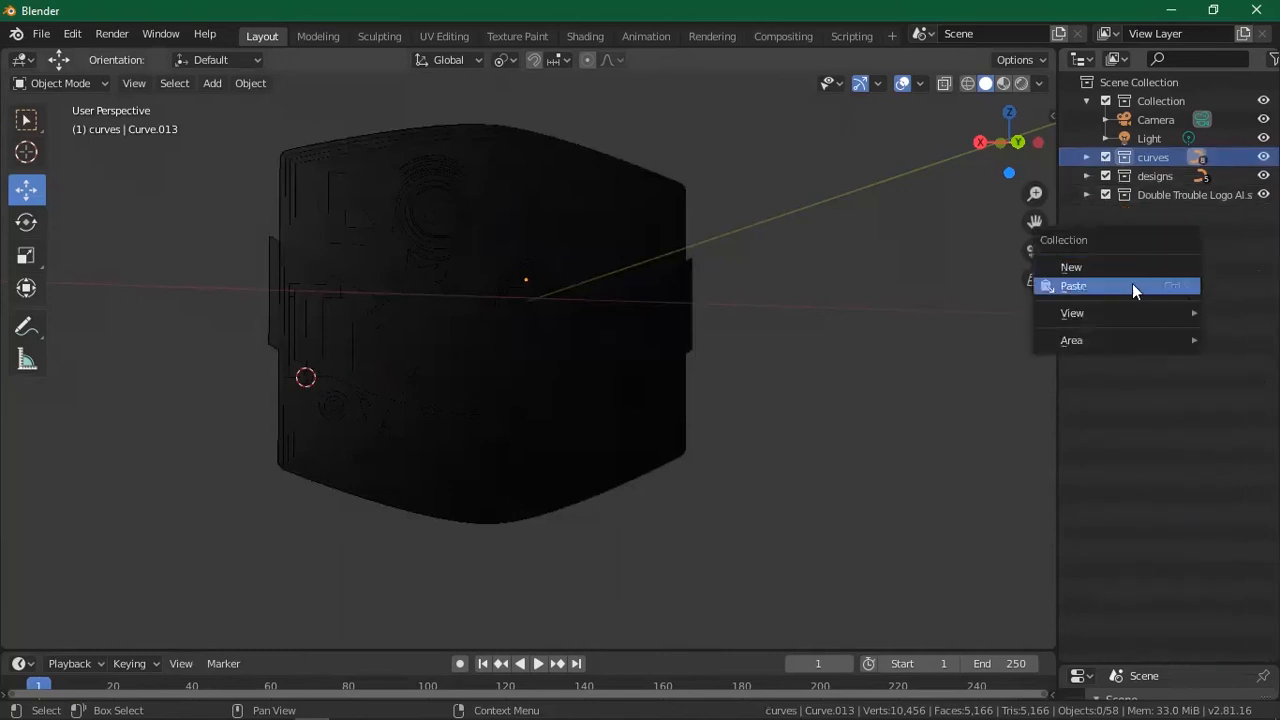
click(1117, 260)
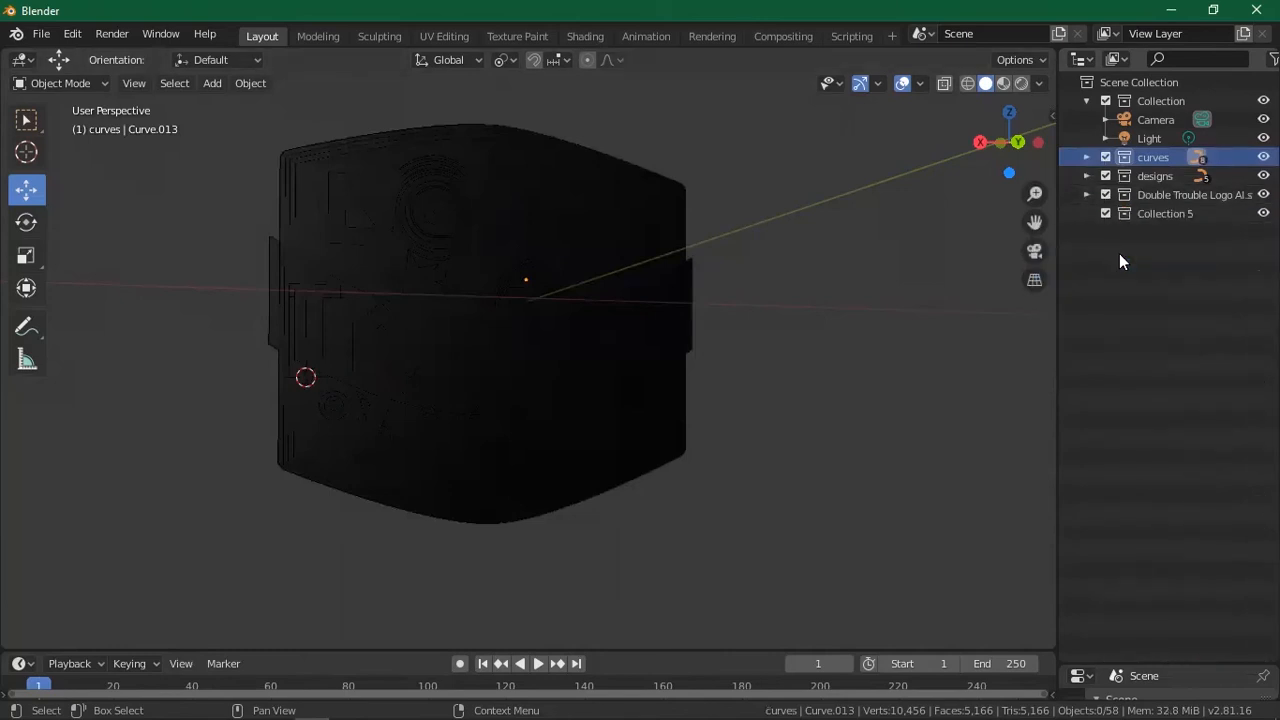
double_click(1160, 213)
text(circ)
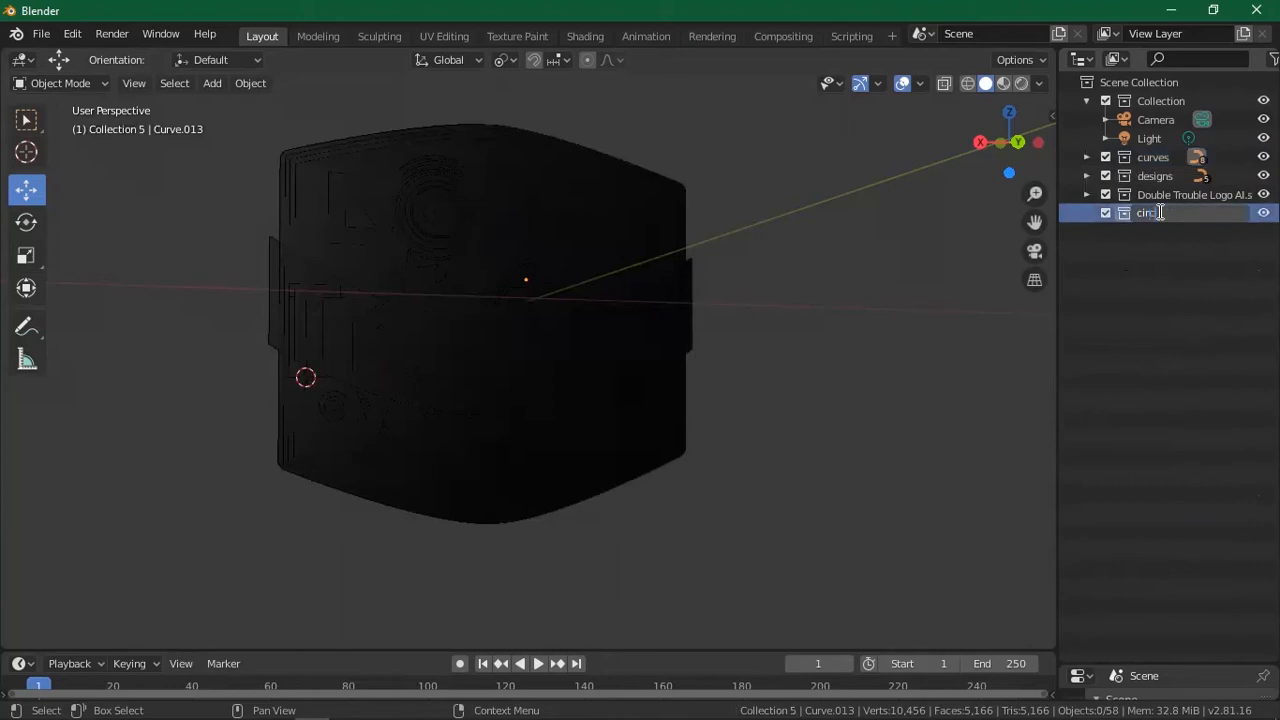
text(les)
key(Return)
drag(1158, 210, 1147, 172)
Examine curves between Curve.025 and Curve.046 in the Double Trouble Logo collection to identify the circle shapes.
click(1088, 214)
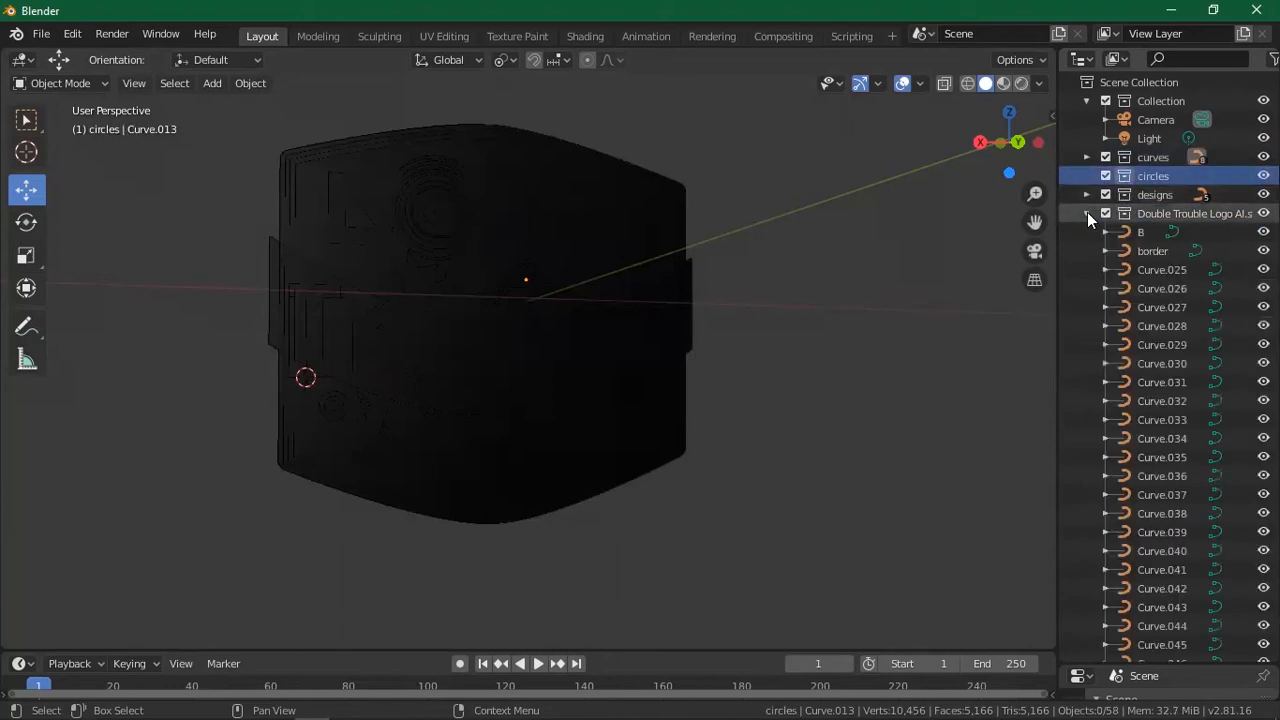
click(1150, 270)
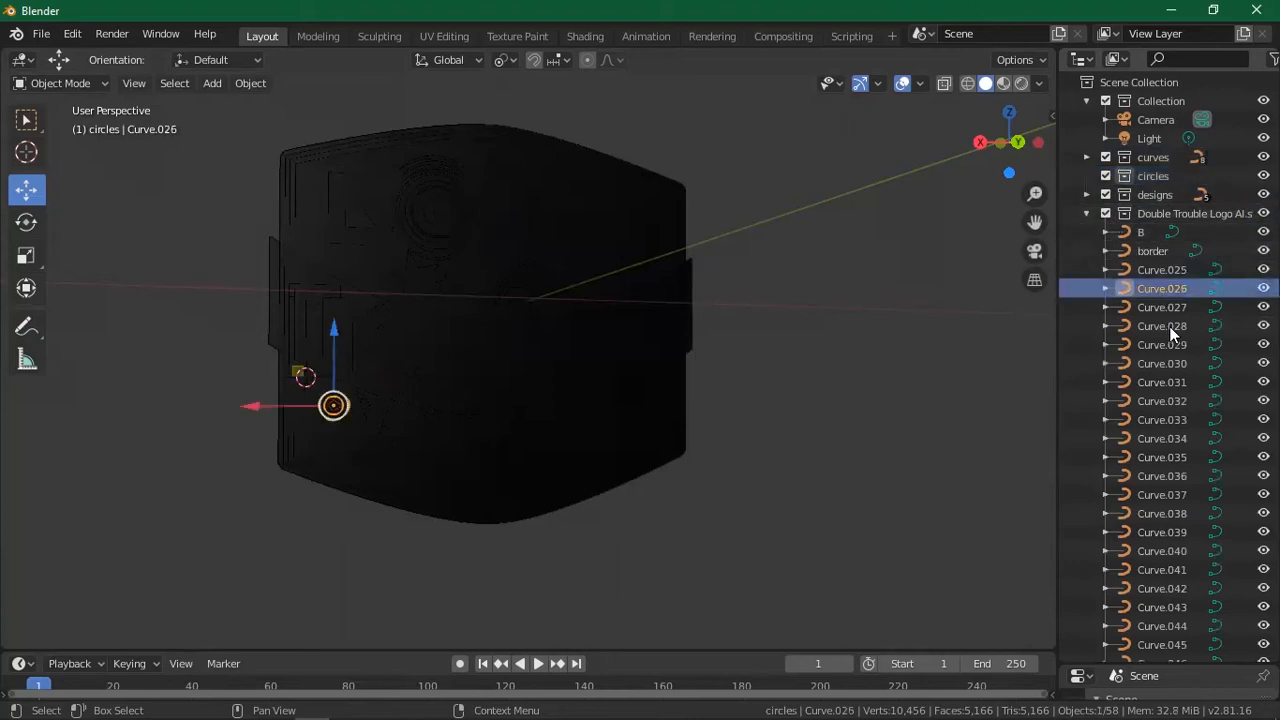
click(1162, 326)
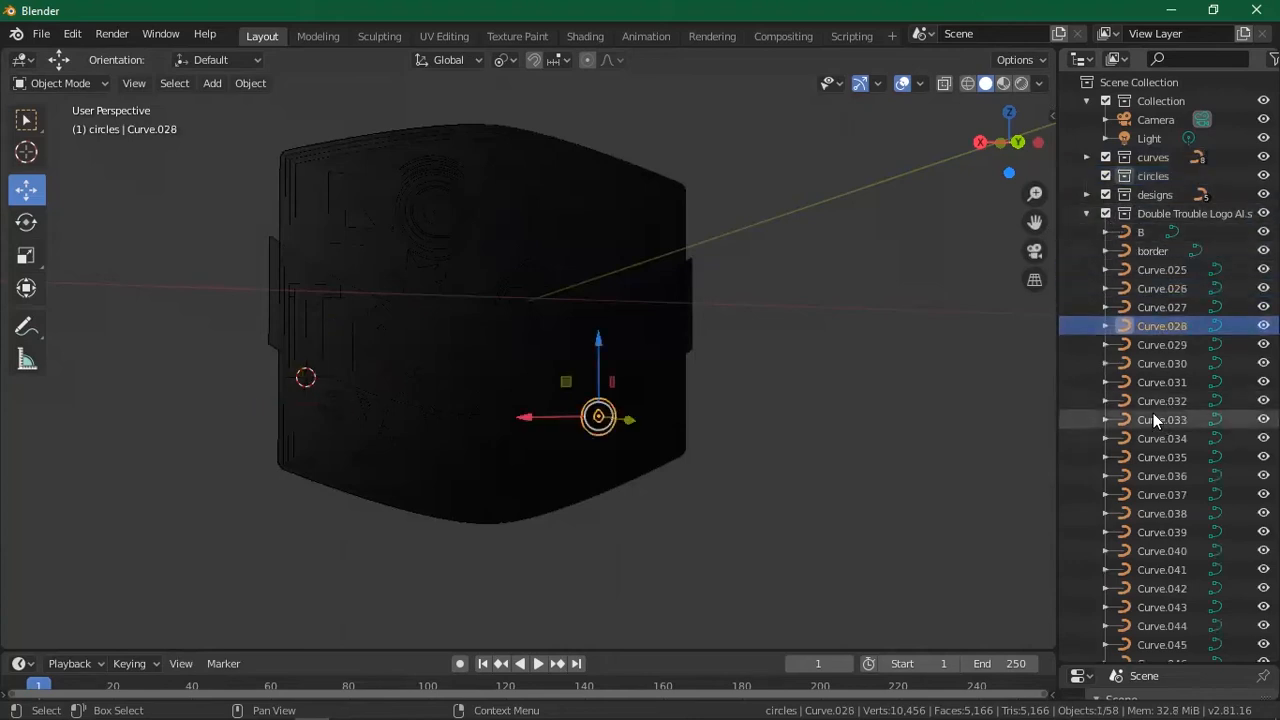
click(1153, 418)
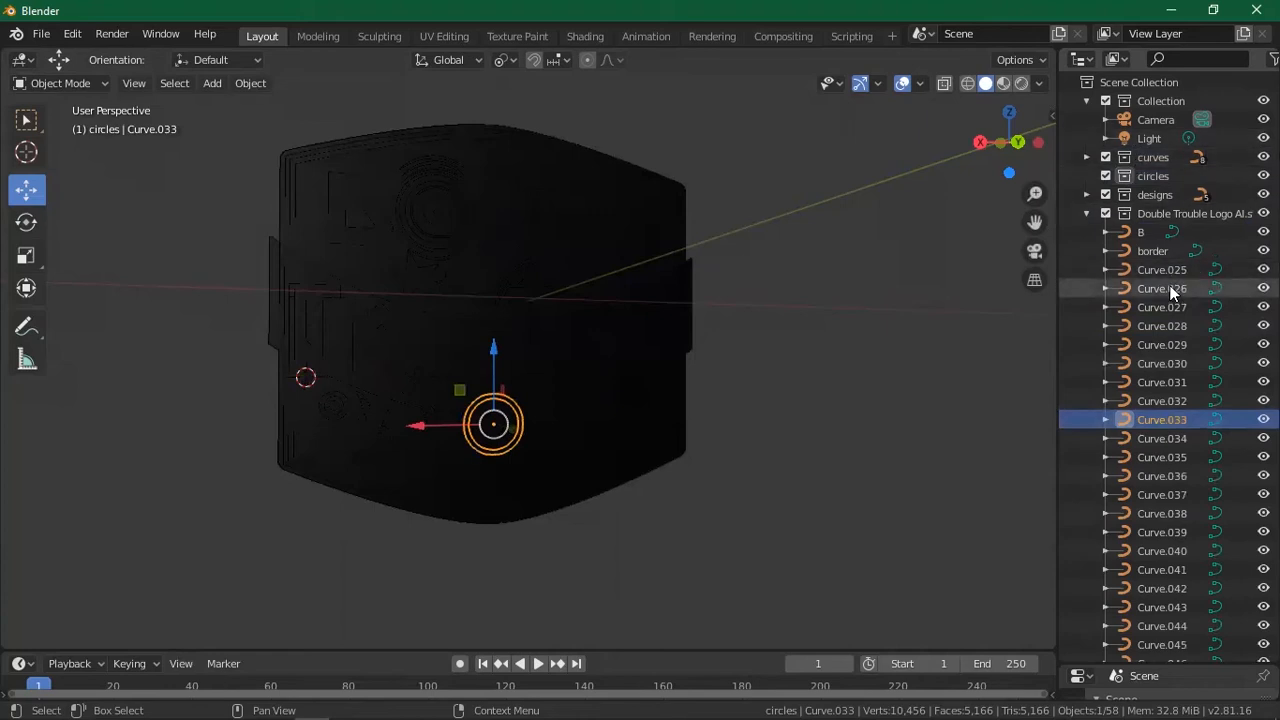
click(1173, 290)
click(1177, 356)
click(1170, 438)
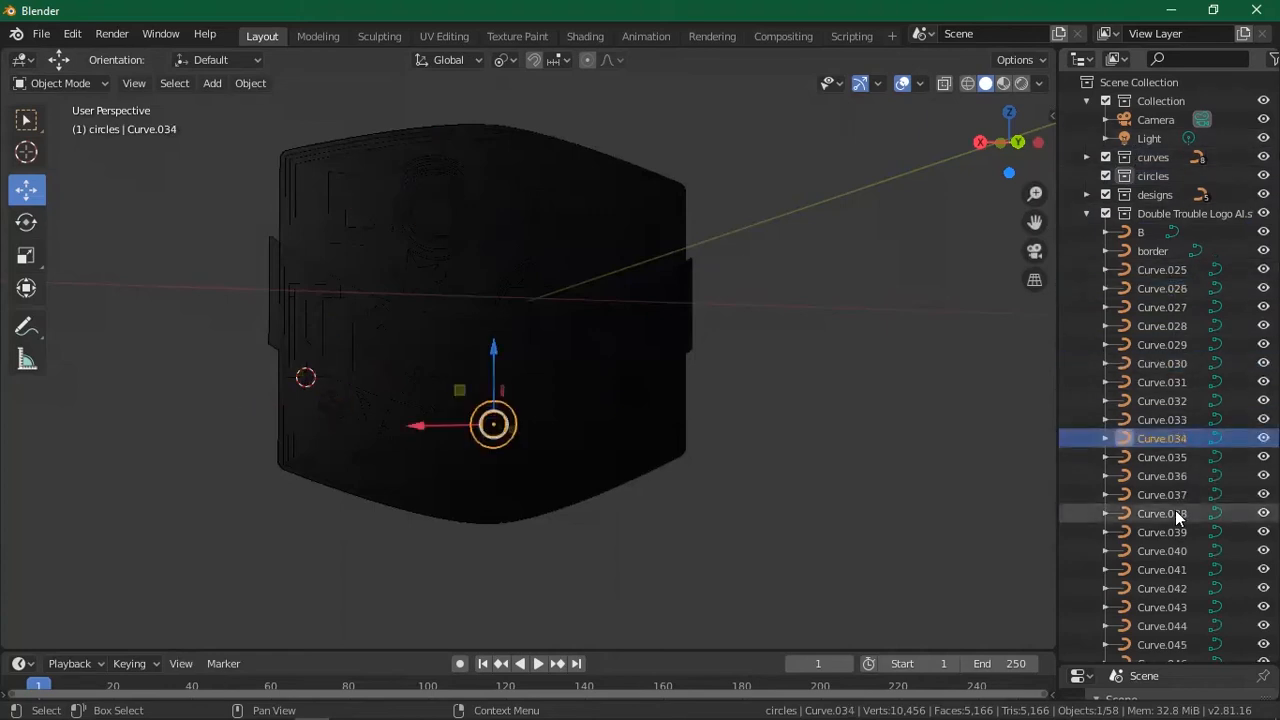
scroll(1175, 510, down, 2)
click(1173, 506)
click(1186, 460)
click(1173, 494)
click(1165, 551)
click(1162, 570)
click(1160, 586)
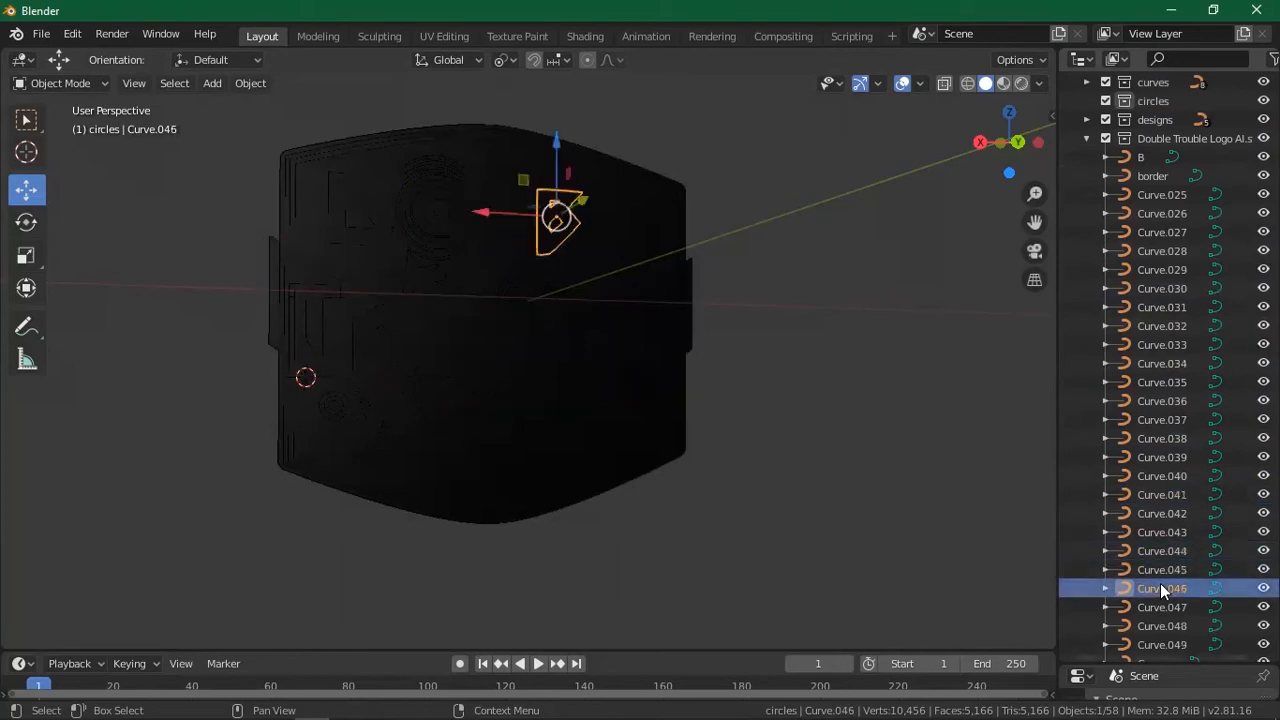
Check the shapes of Curve.045 to Curve.047 and look through the remaining objects of the logo collection.
click(1162, 569)
scroll(1166, 568, down, 2)
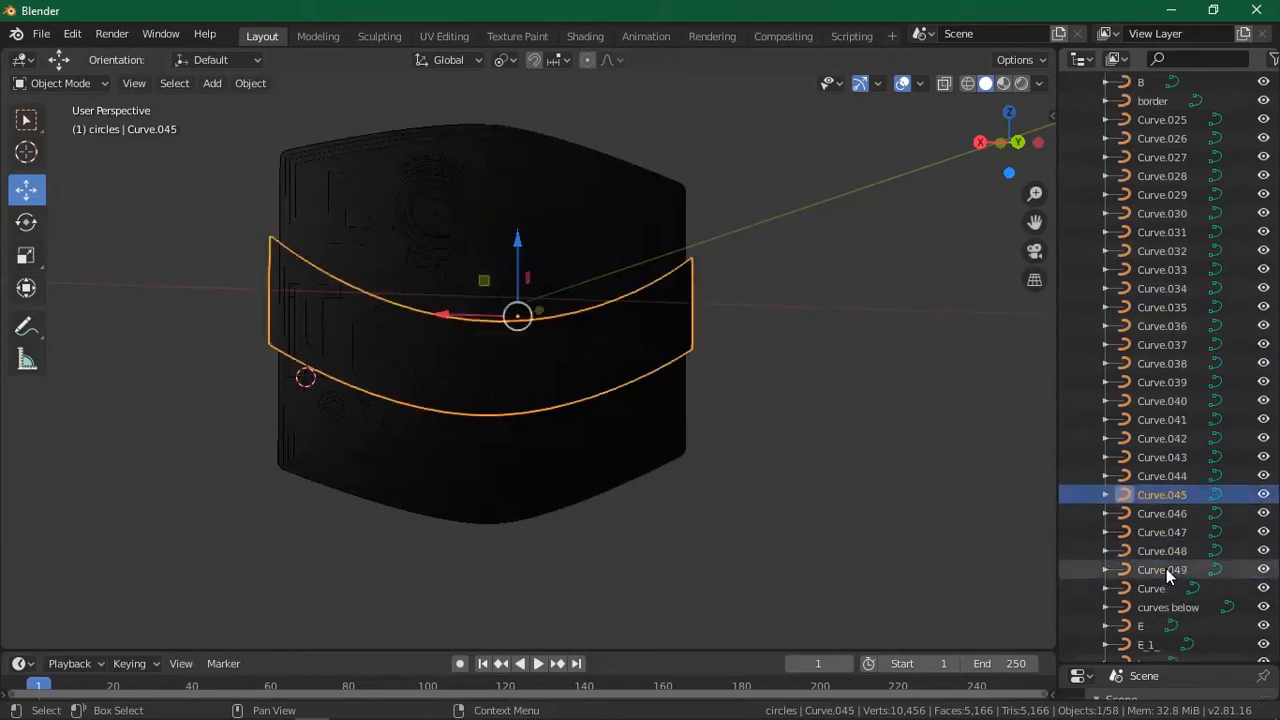
click(1166, 513)
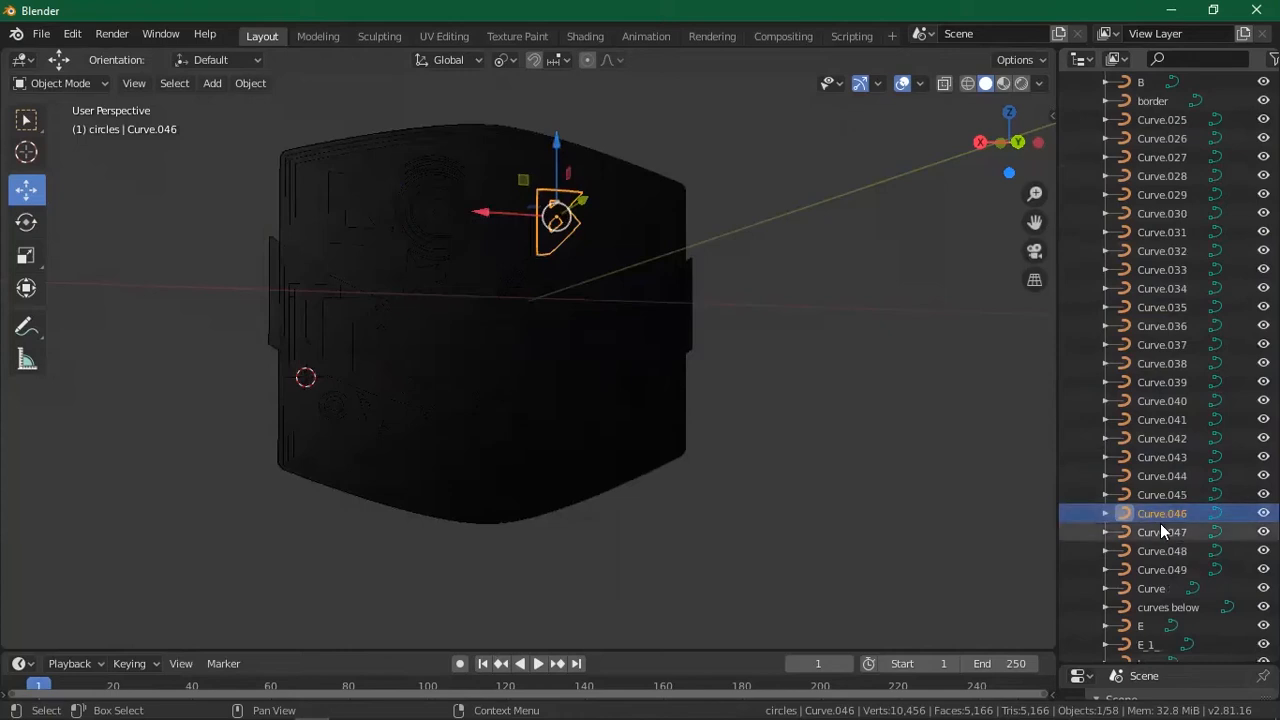
click(1160, 530)
click(1151, 507)
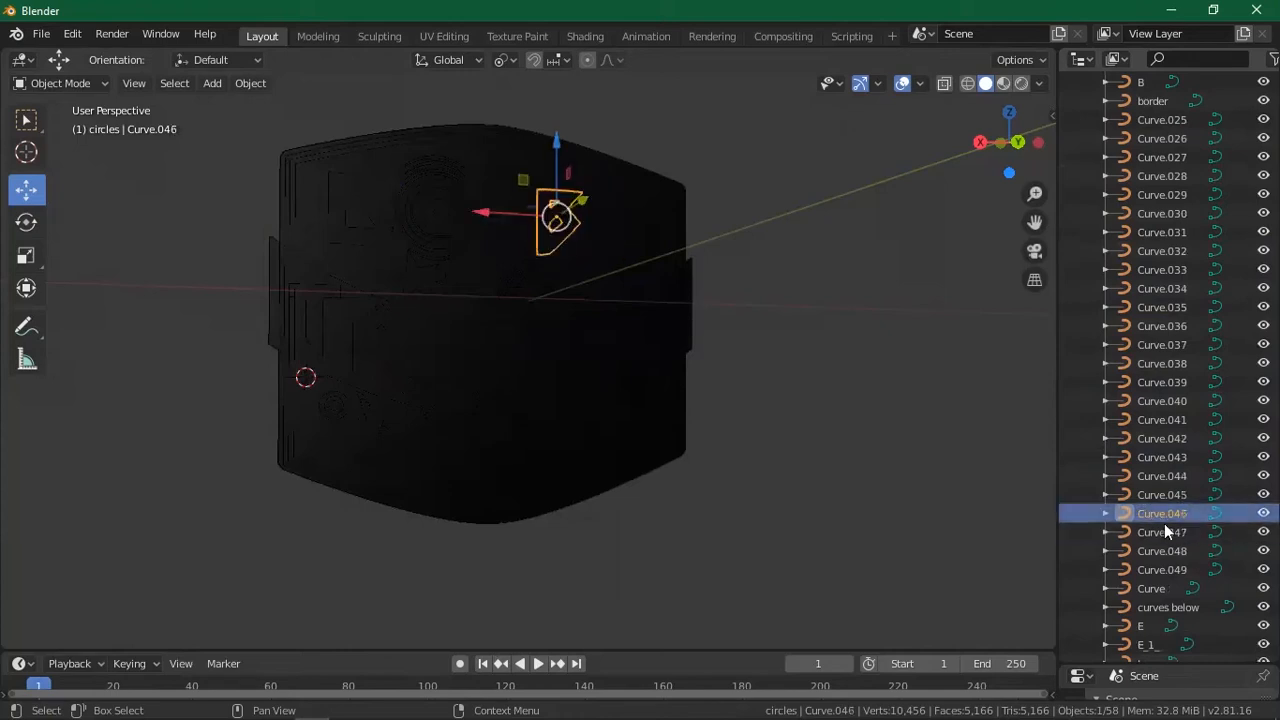
scroll(1160, 534, up, 1)
scroll(1160, 532, down, 1)
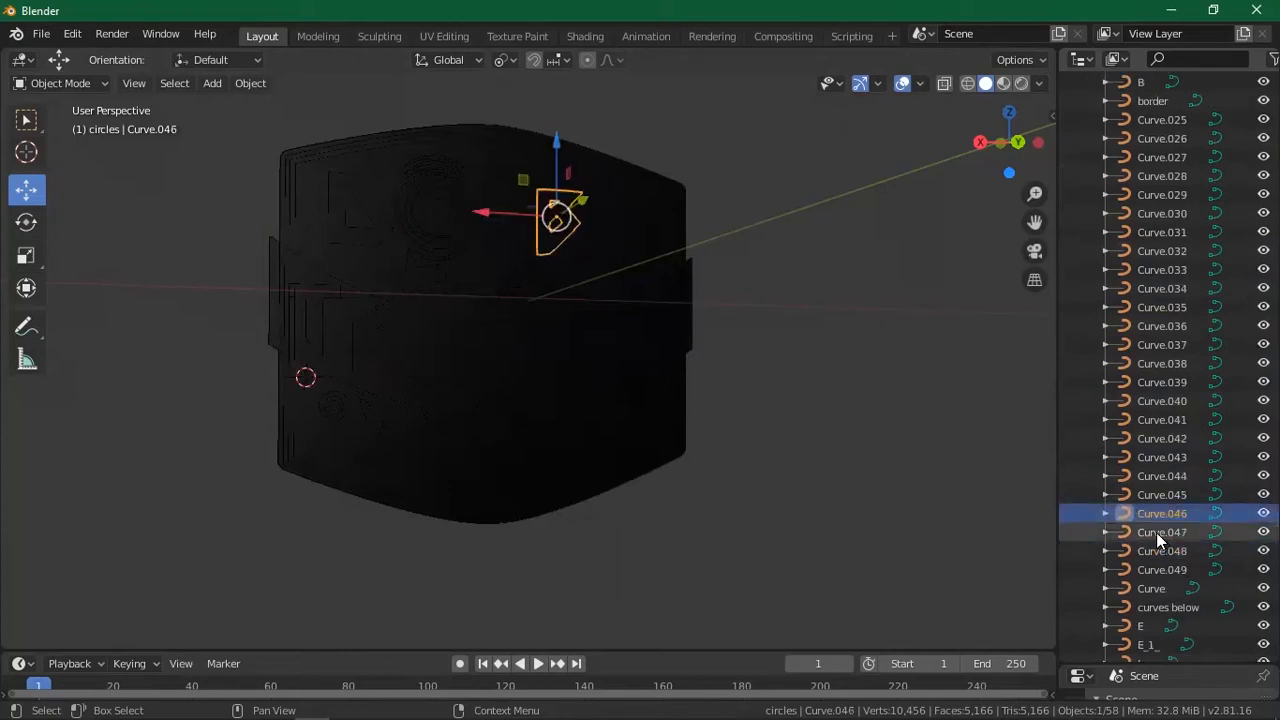
click(1156, 532)
scroll(1158, 545, down, 4)
scroll(1160, 553, down, 2)
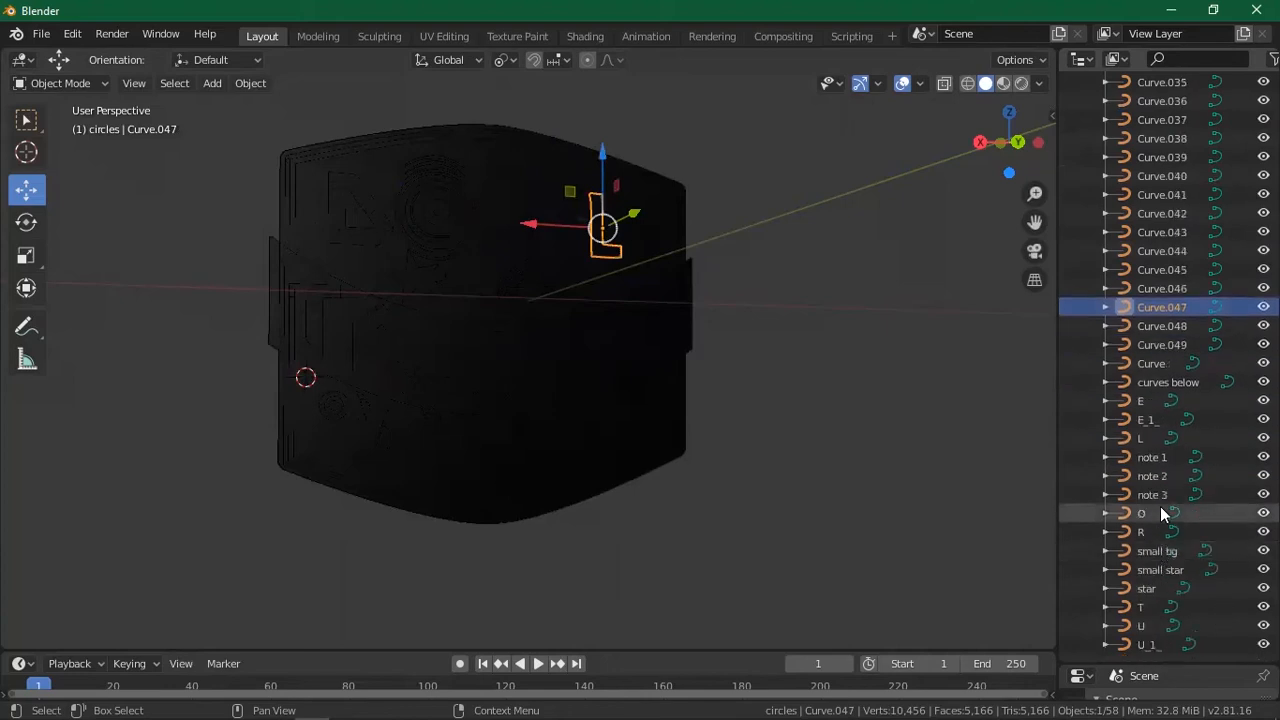
scroll(1128, 425, up, 6)
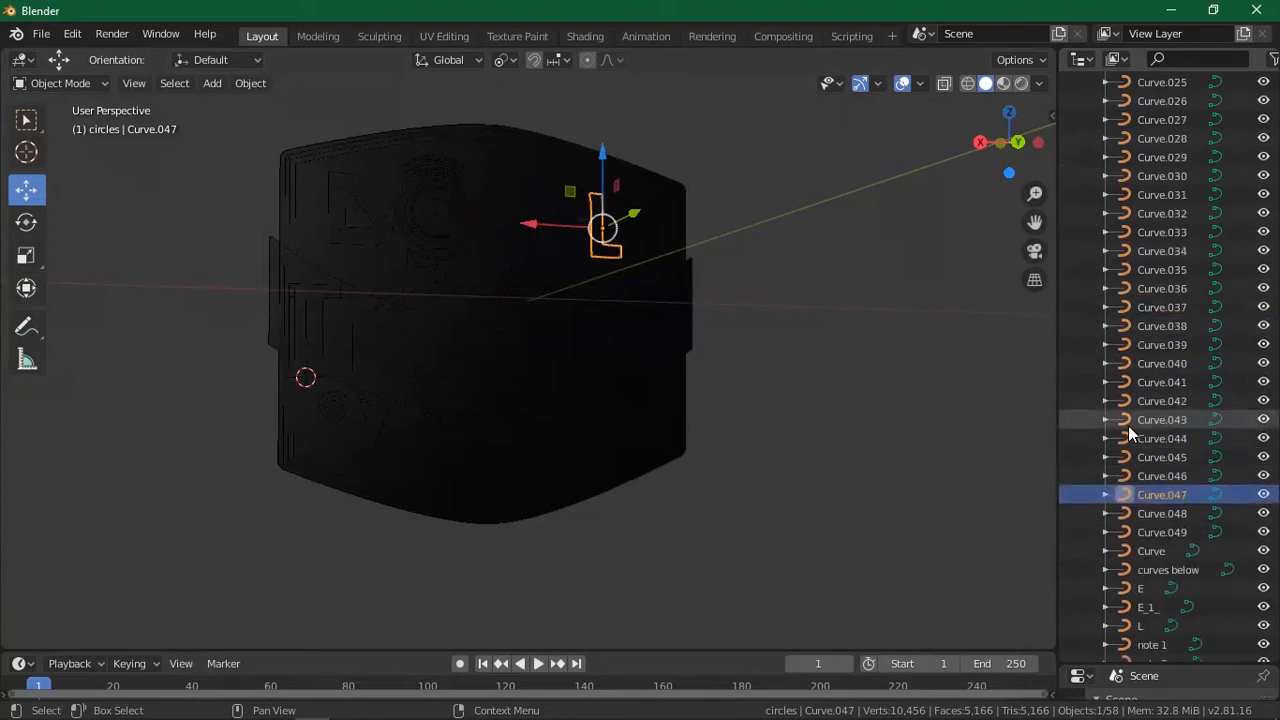
Examine the curves from Curve.045 back to Curve.033 individually to determine where the run of circles ends.
click(1131, 421)
click(1134, 440)
click(1137, 457)
click(1140, 476)
click(1134, 493)
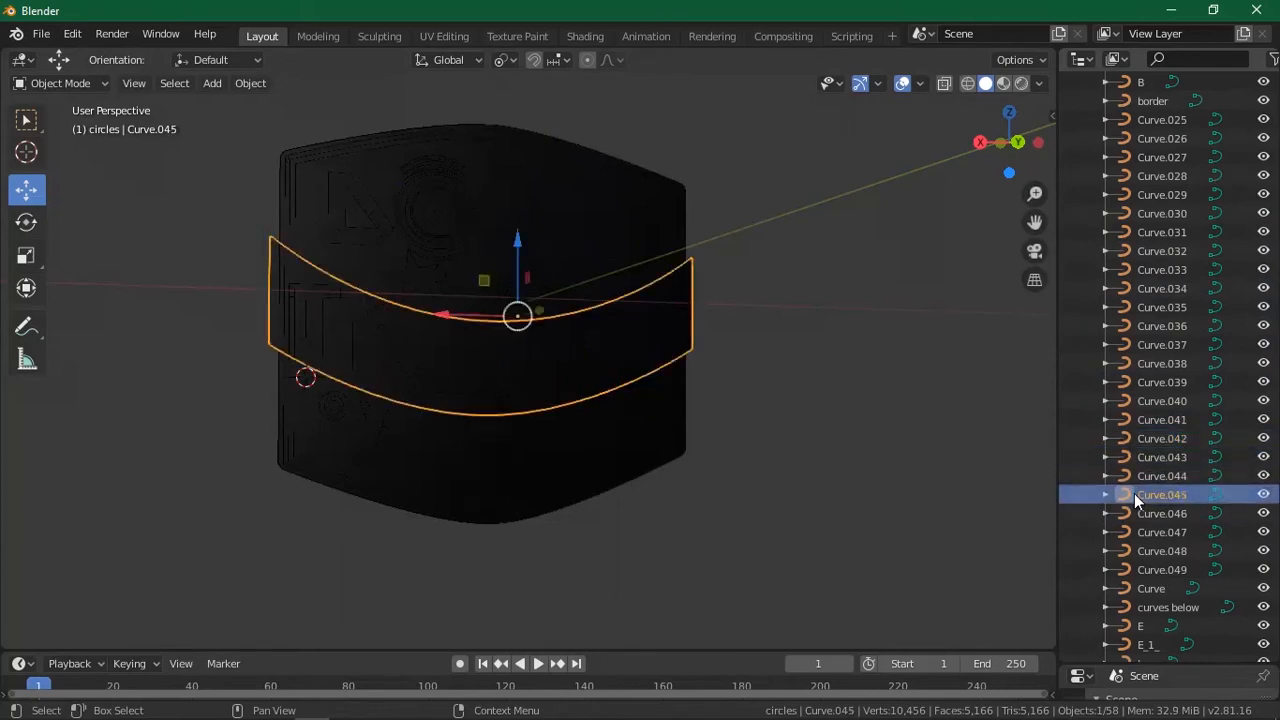
click(1141, 476)
click(1149, 452)
click(1158, 437)
click(1157, 421)
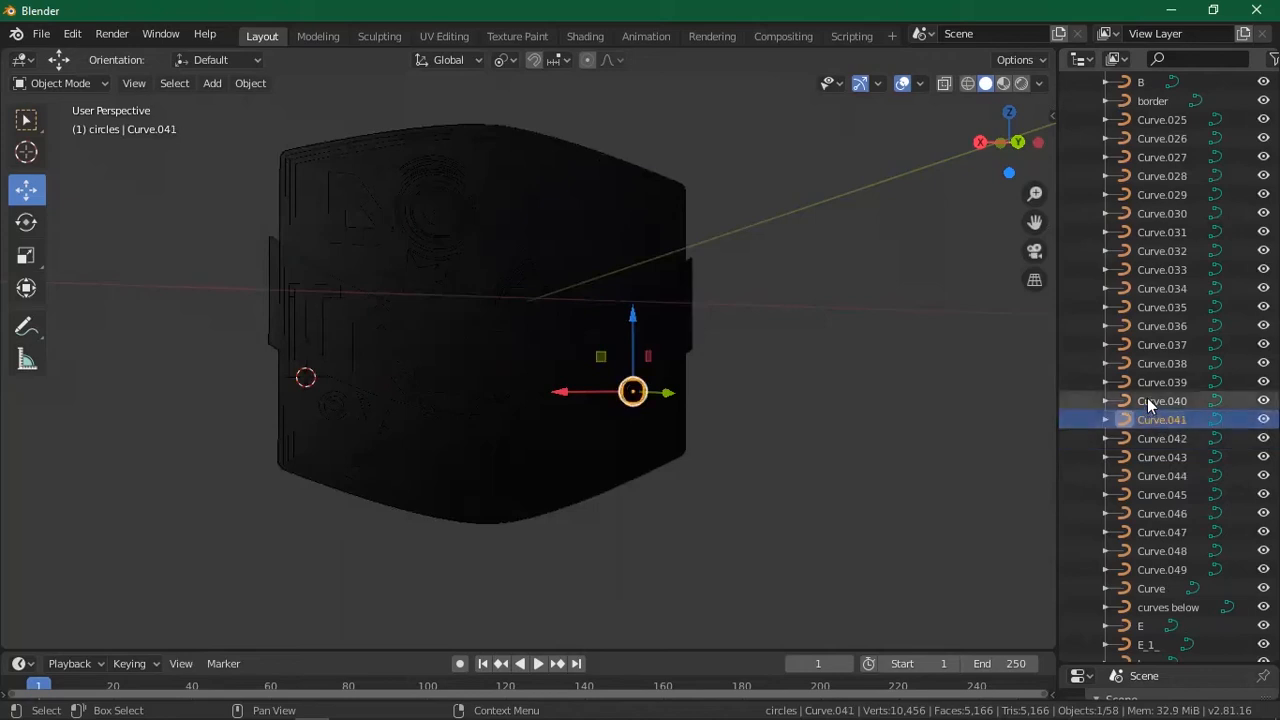
click(1147, 400)
click(1162, 381)
click(1166, 365)
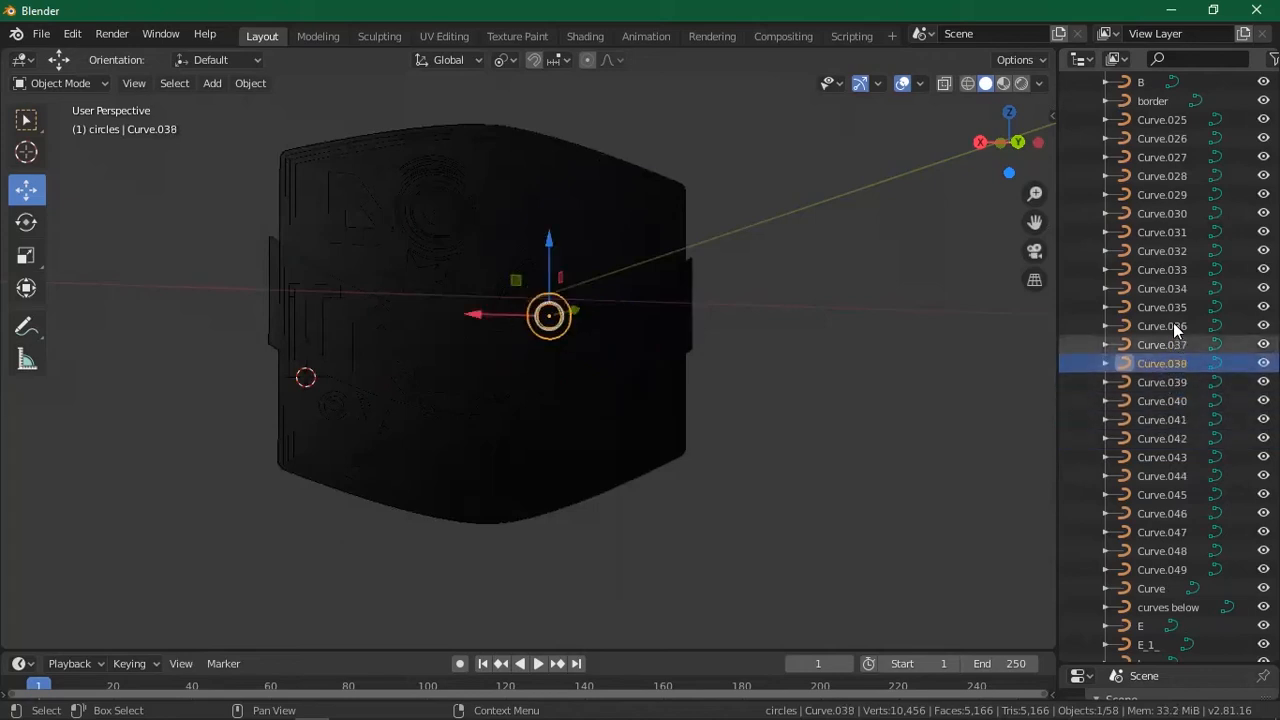
click(1168, 344)
click(1162, 320)
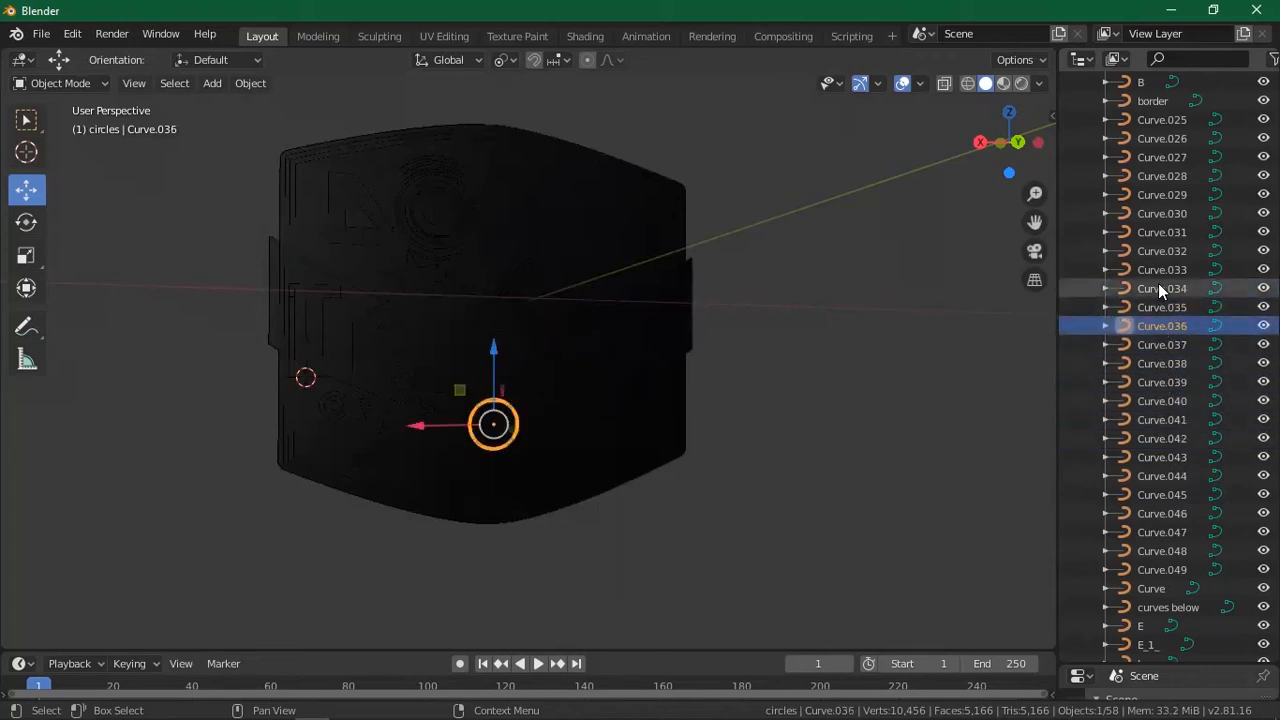
click(1158, 286)
click(1162, 270)
Move the circle curves Curve.025 through Curve.044 into the circles collection and collapse that collection.
click(1181, 491)
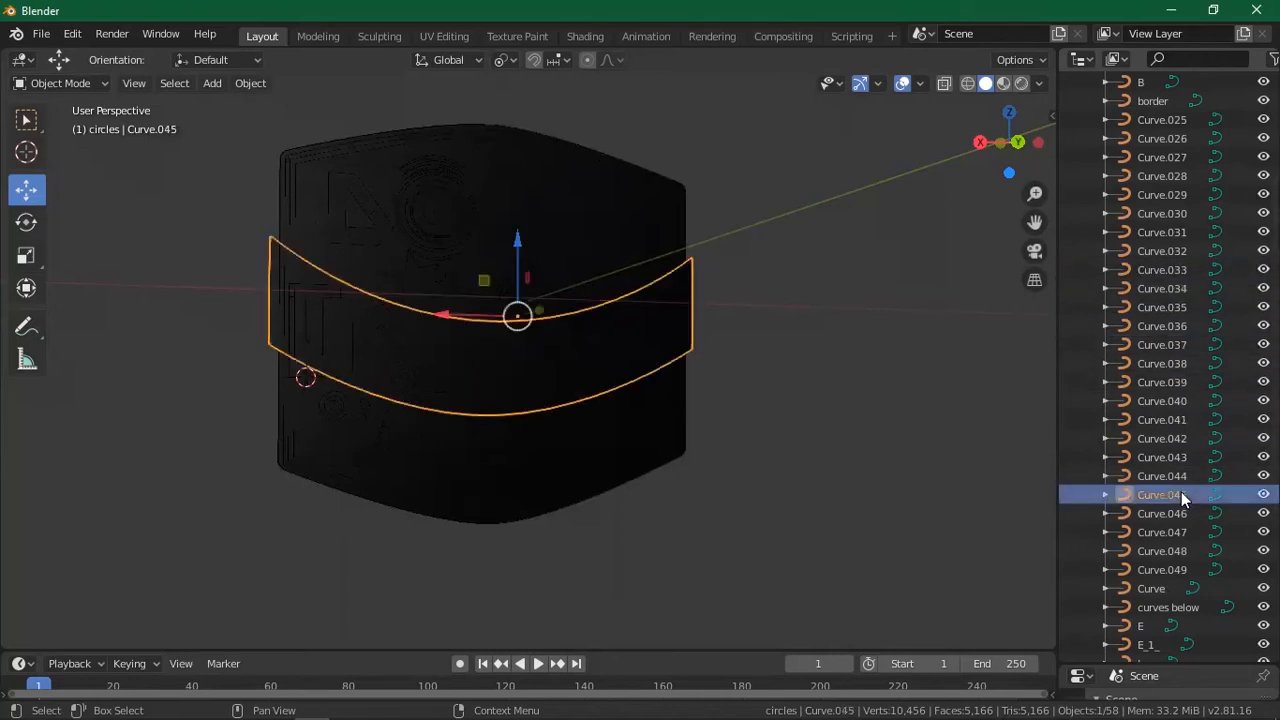
click(1158, 478)
scroll(1158, 478, up, 4)
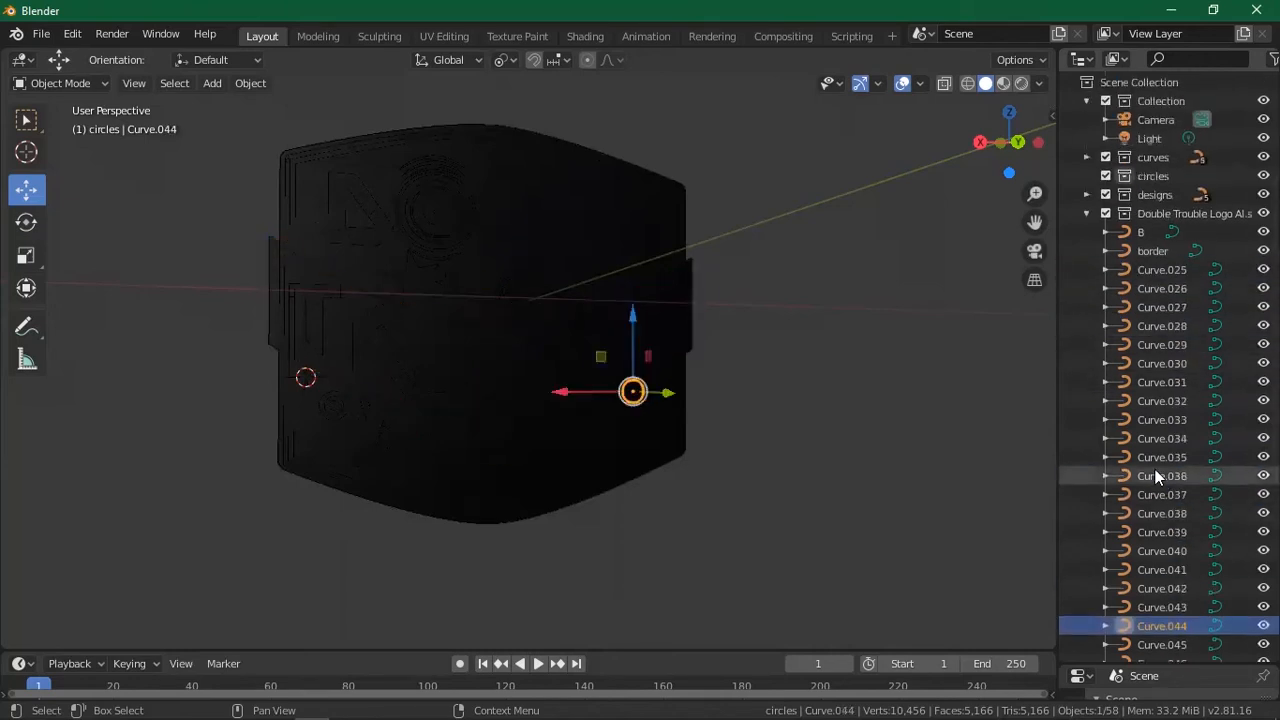
shift+click(1162, 270)
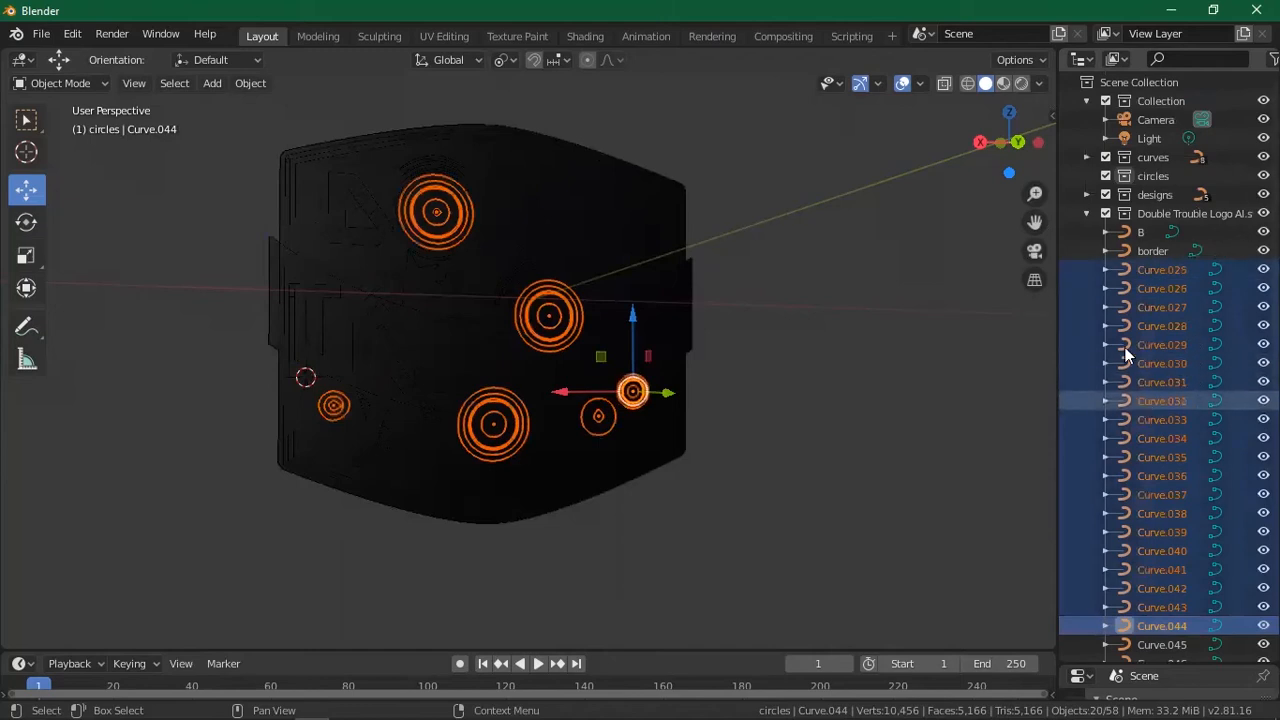
drag(1147, 278, 1150, 178)
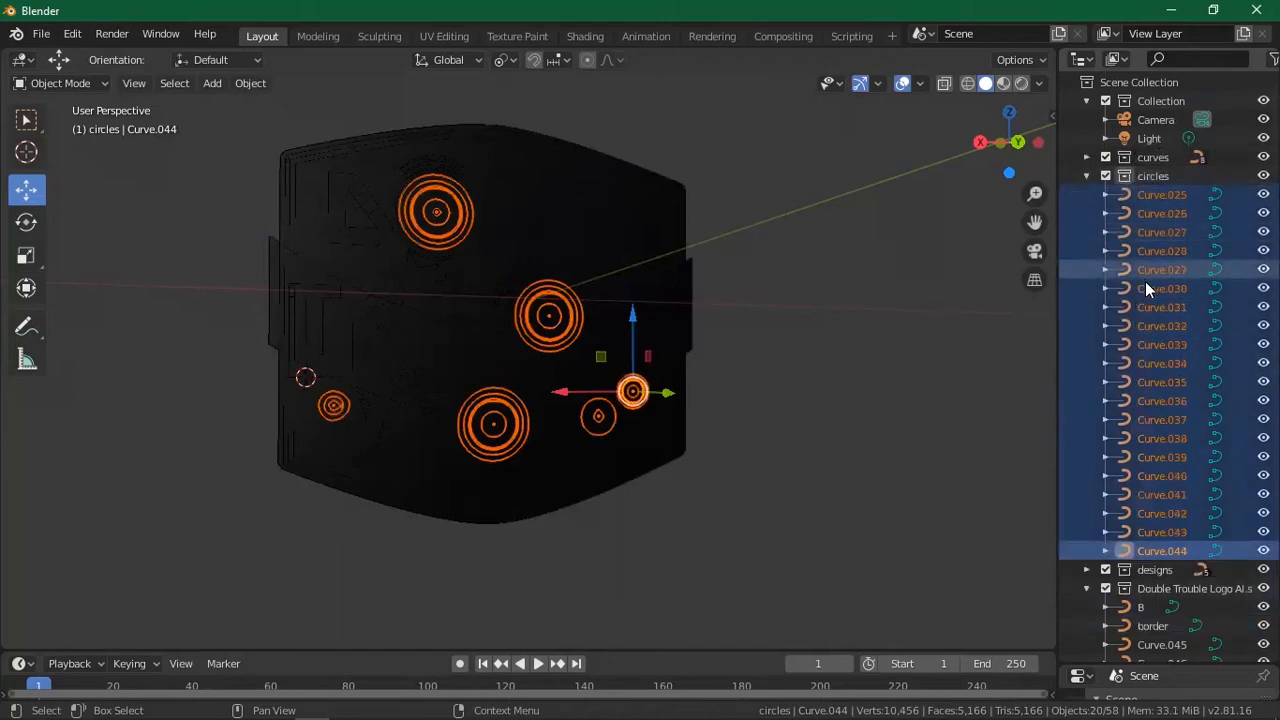
click(1087, 176)
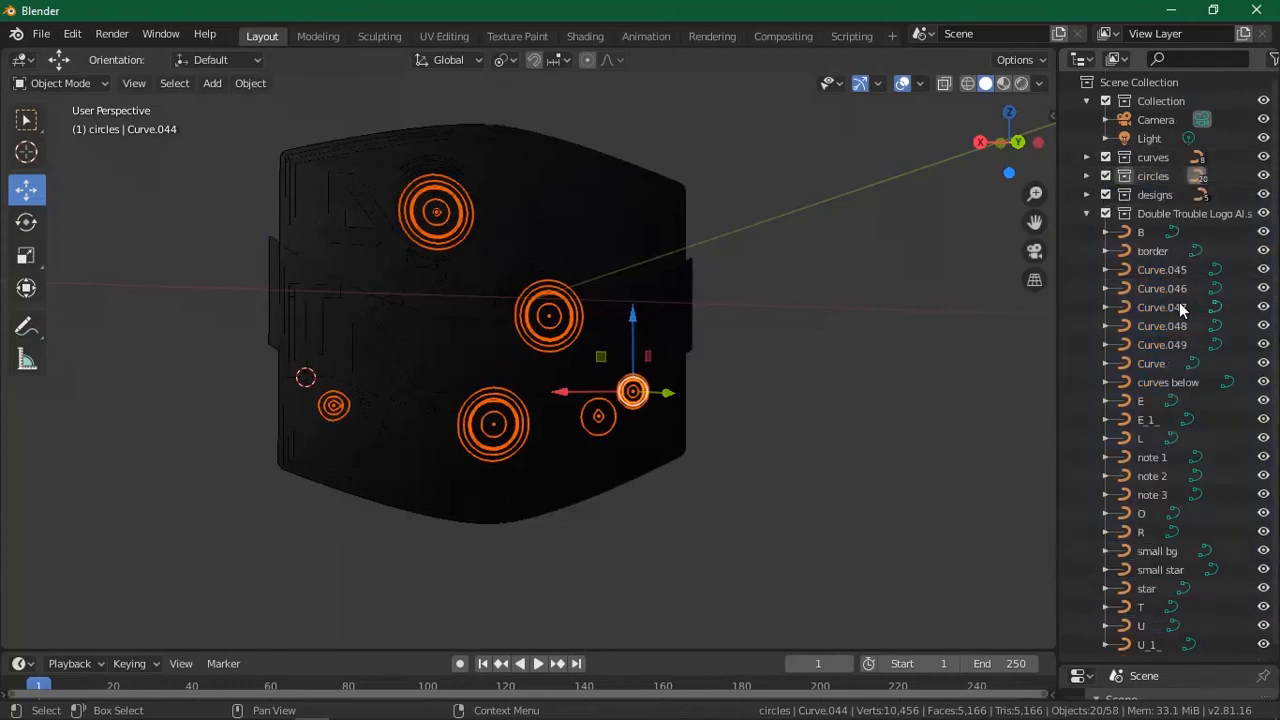
Collapse the Double Trouble Logo collection and create two new collections in the scene.
click(1134, 219)
click(1087, 213)
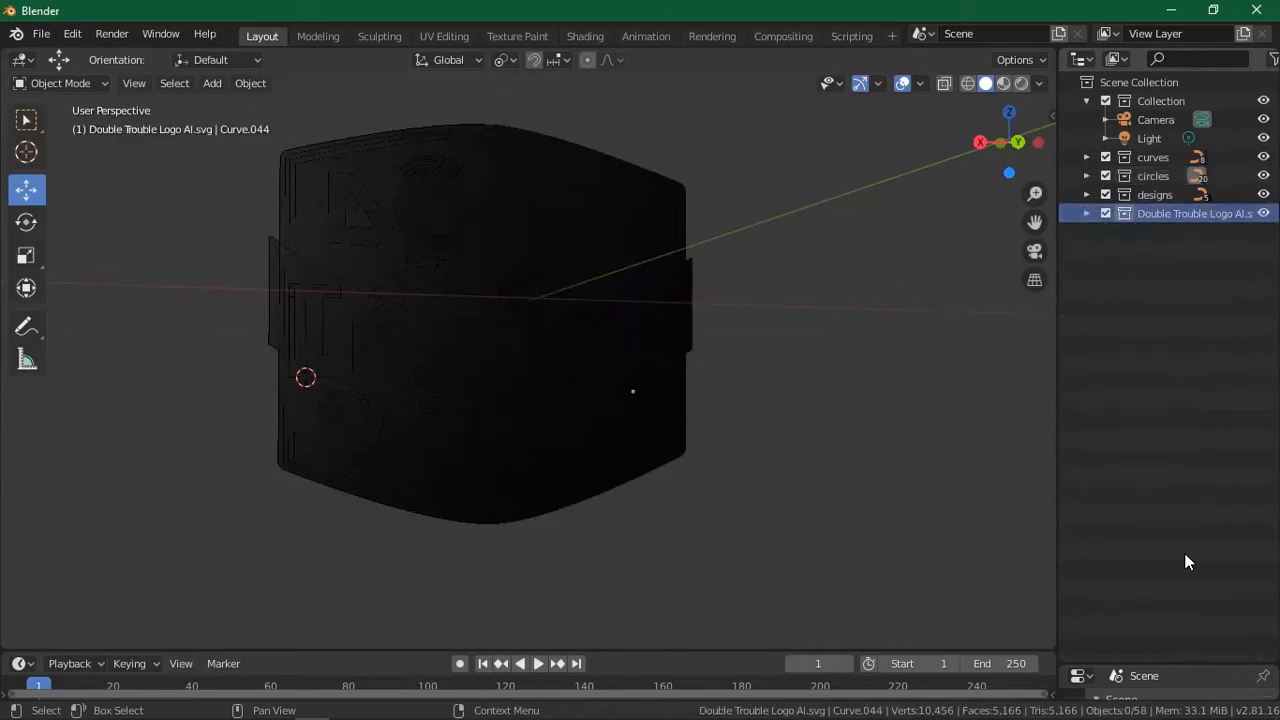
right_click(1138, 349)
click(1138, 349)
right_click(1138, 357)
click(1139, 355)
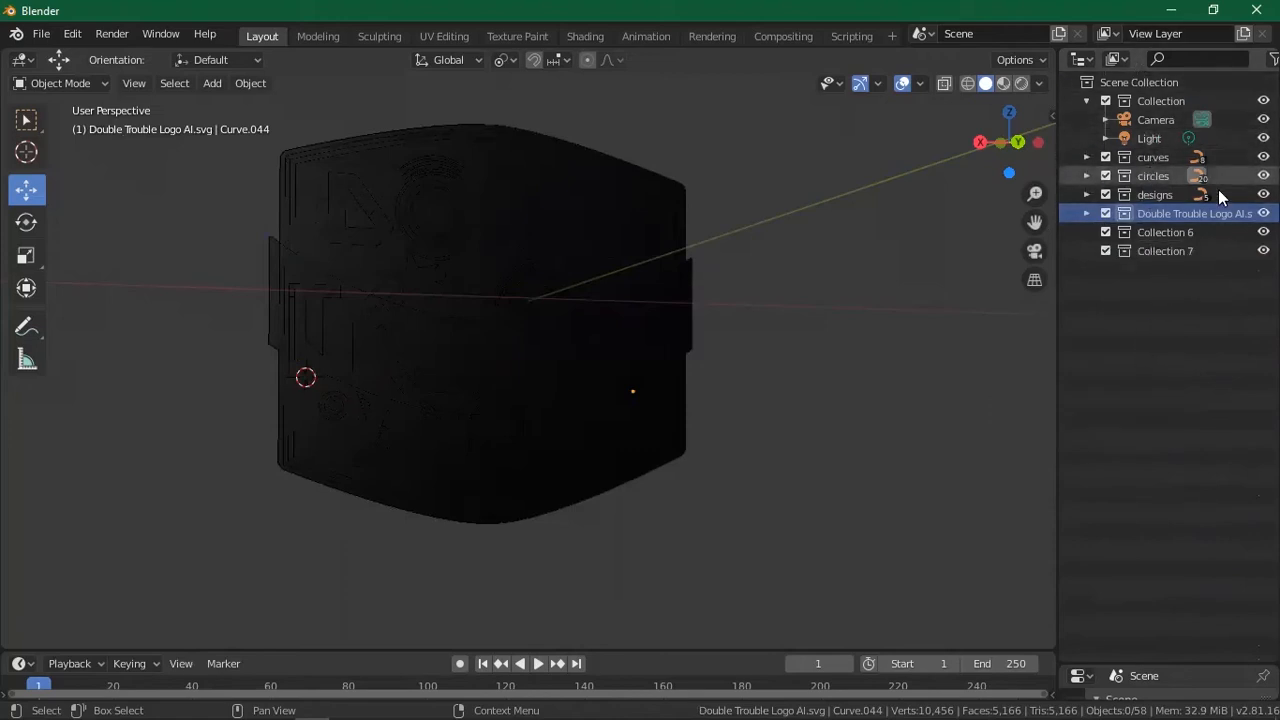
Rename Collection 6 as double trouble and place it directly above the Double Trouble Logo collection.
click(1140, 238)
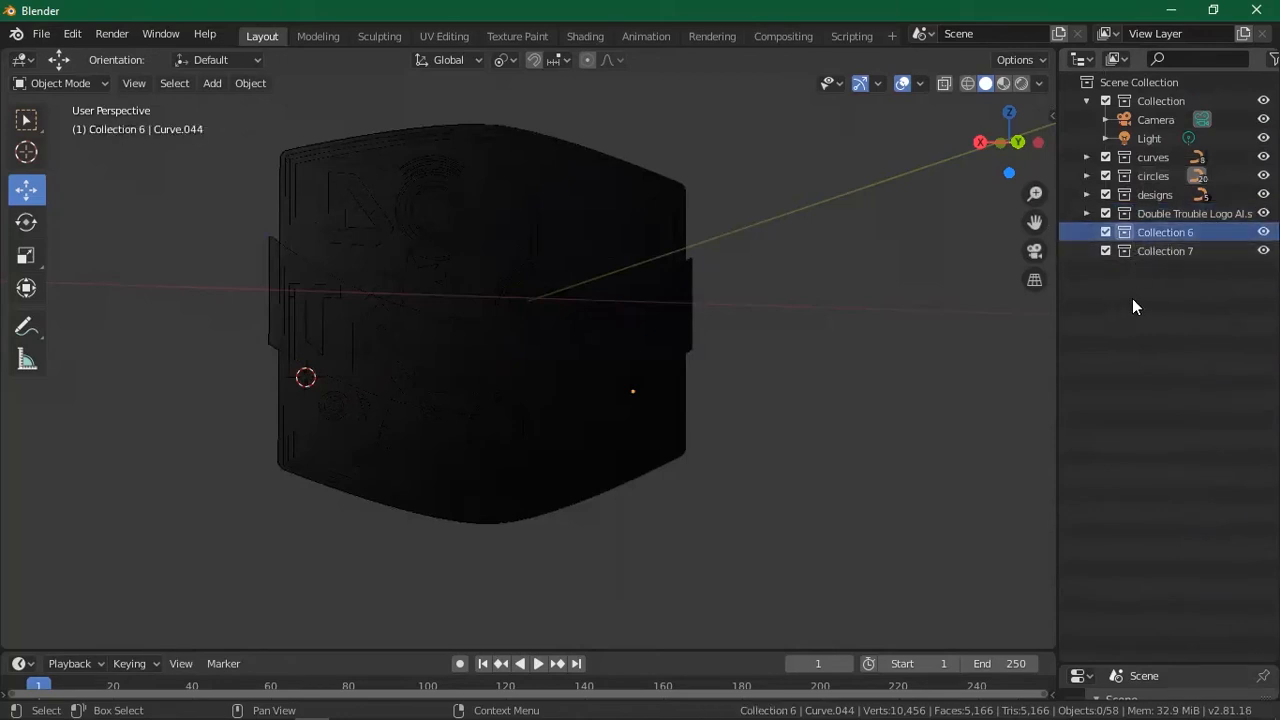
click(1168, 250)
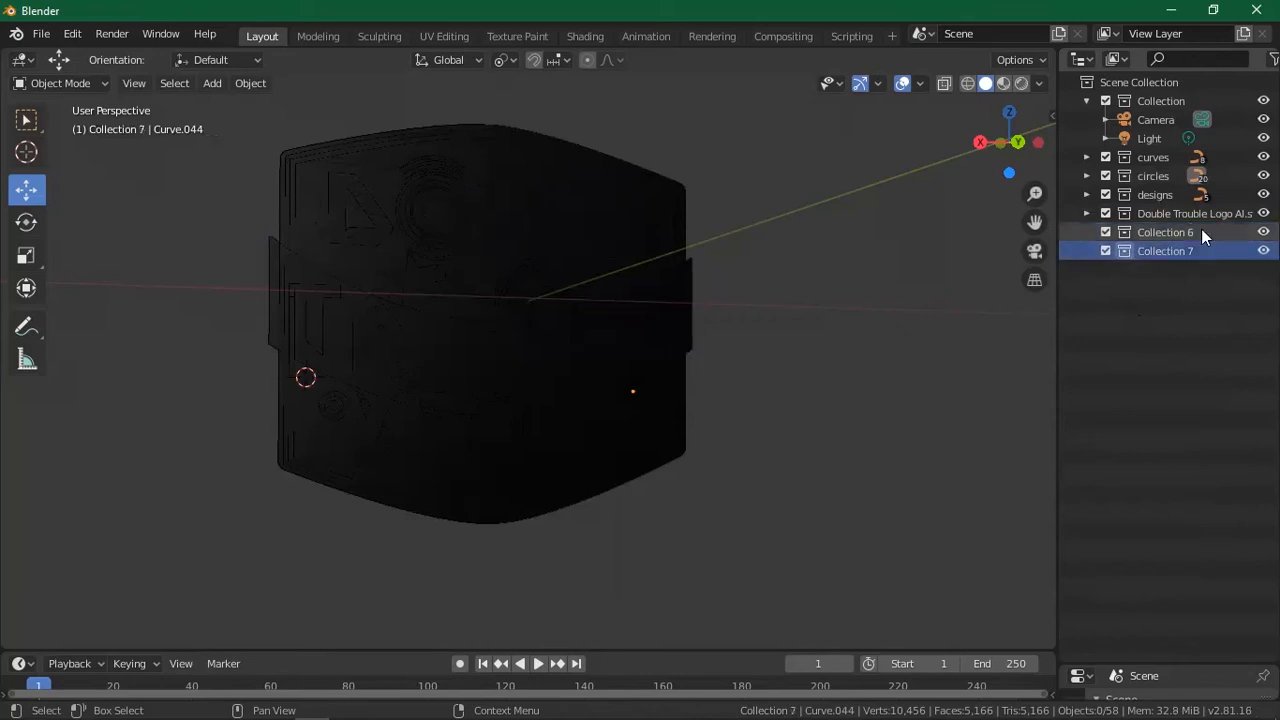
click(1201, 232)
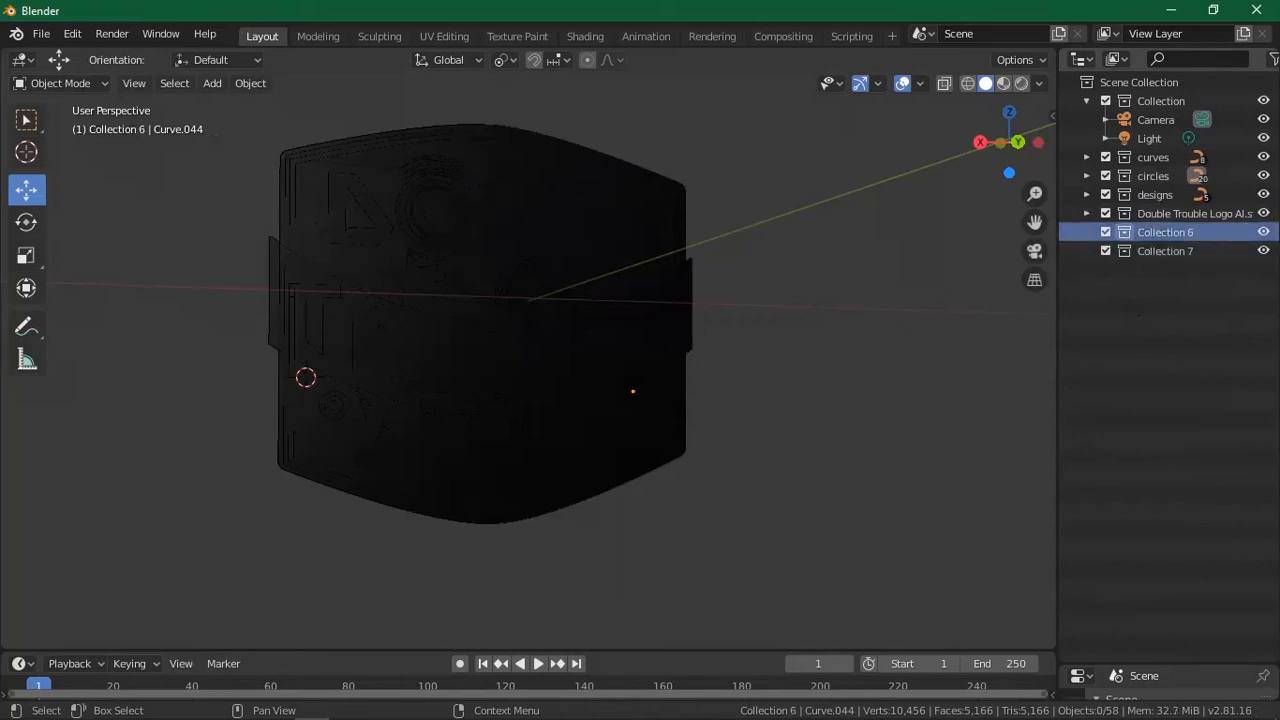
double_click(1183, 232)
text(dou)
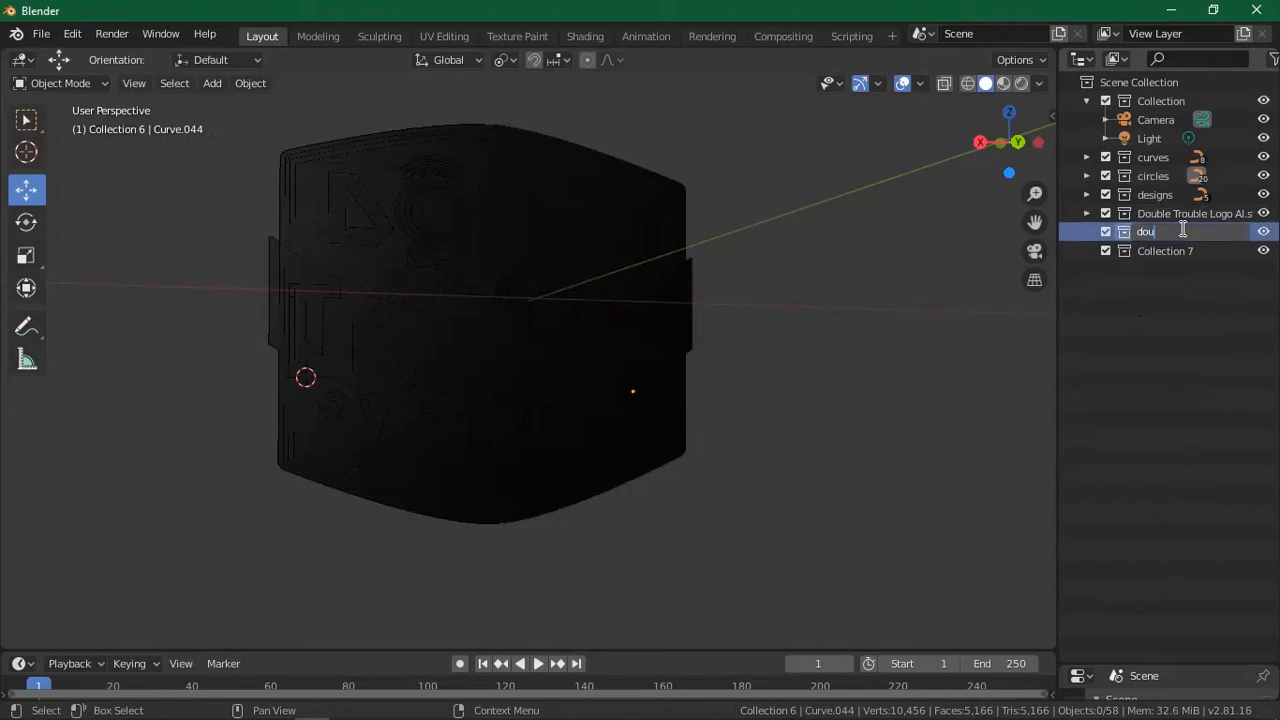
text(ble trouble)
key(Return)
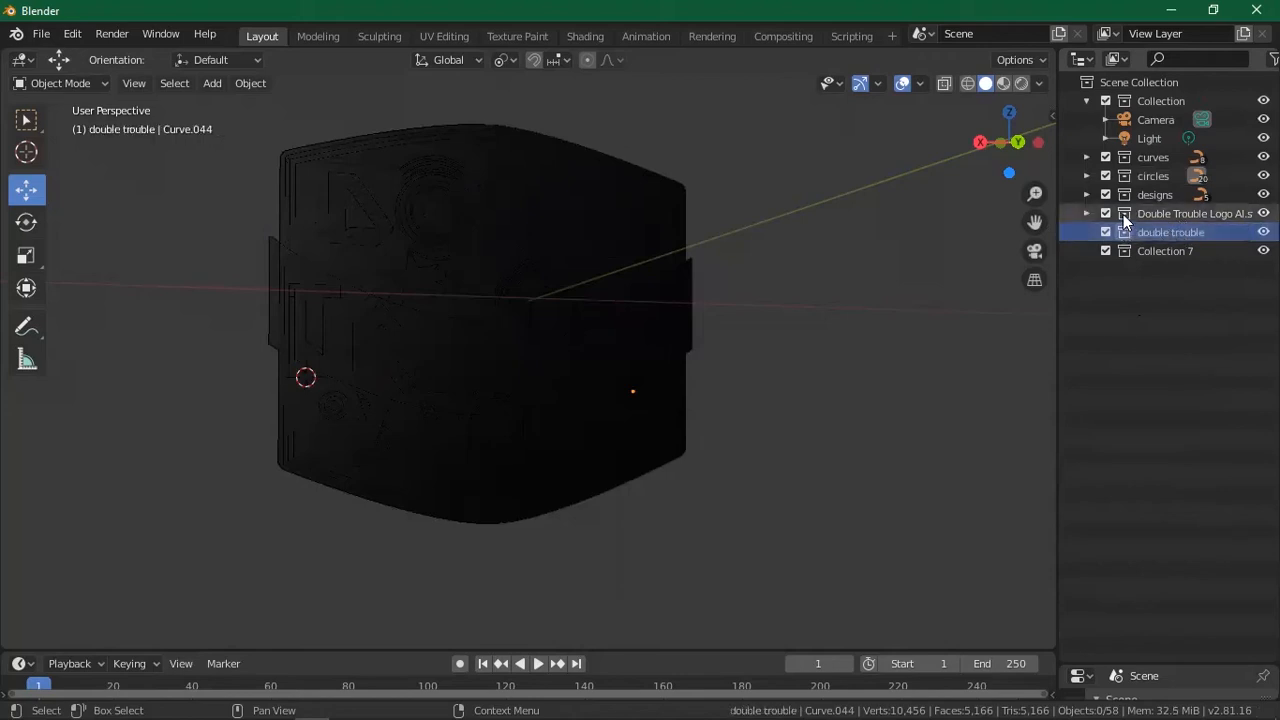
drag(1141, 232, 1134, 209)
Check the border, B and Curve objects in the expanded logo collection and move the curves below object into the curves collection.
click(1087, 232)
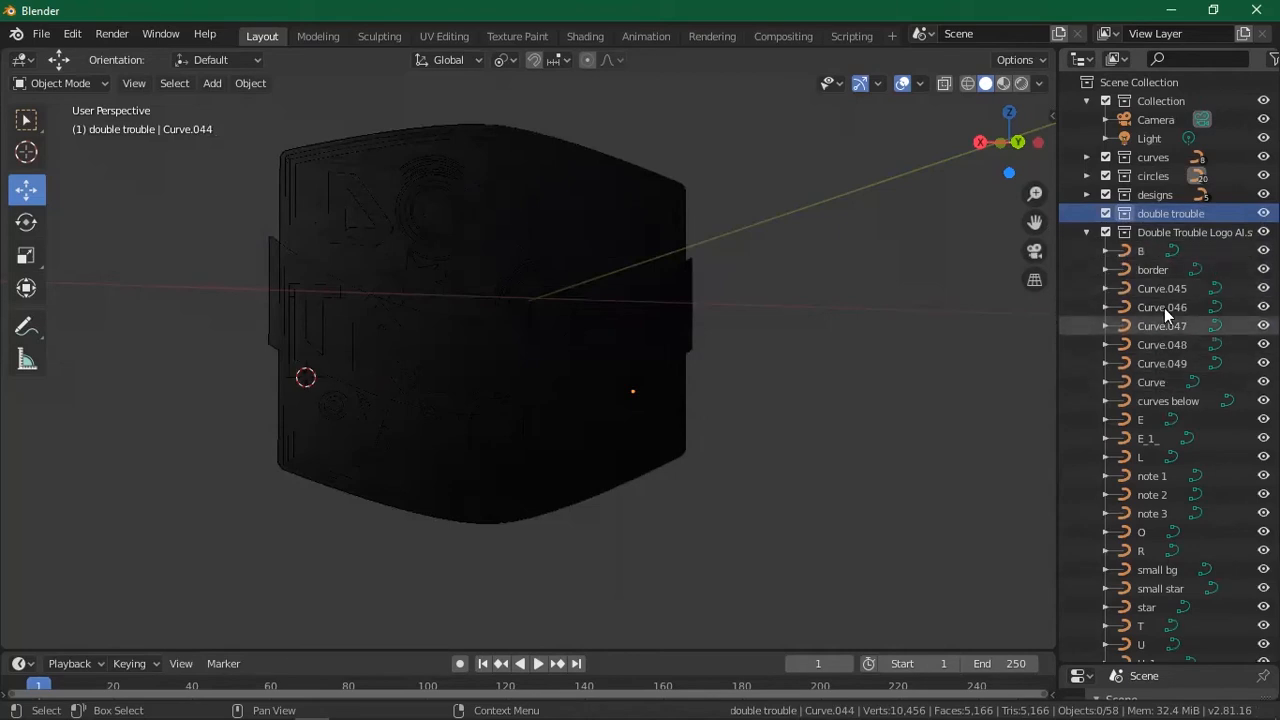
click(1162, 270)
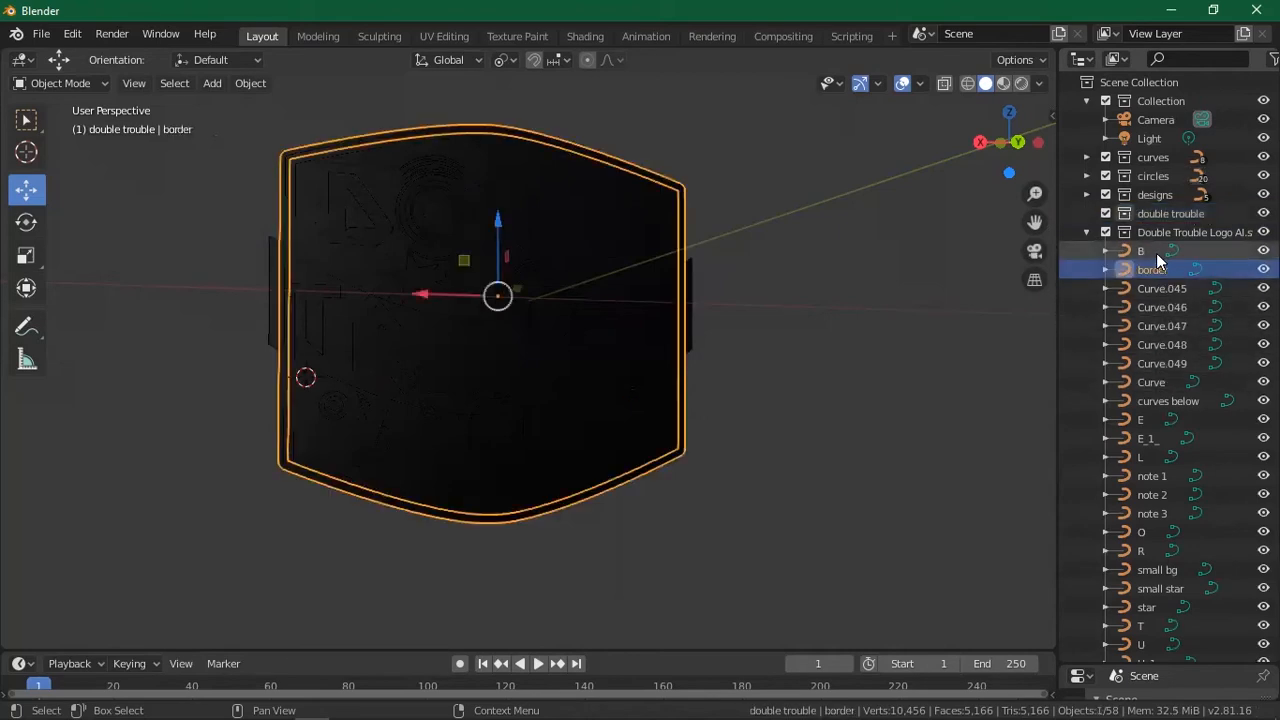
click(1150, 252)
scroll(1147, 250, down, 1)
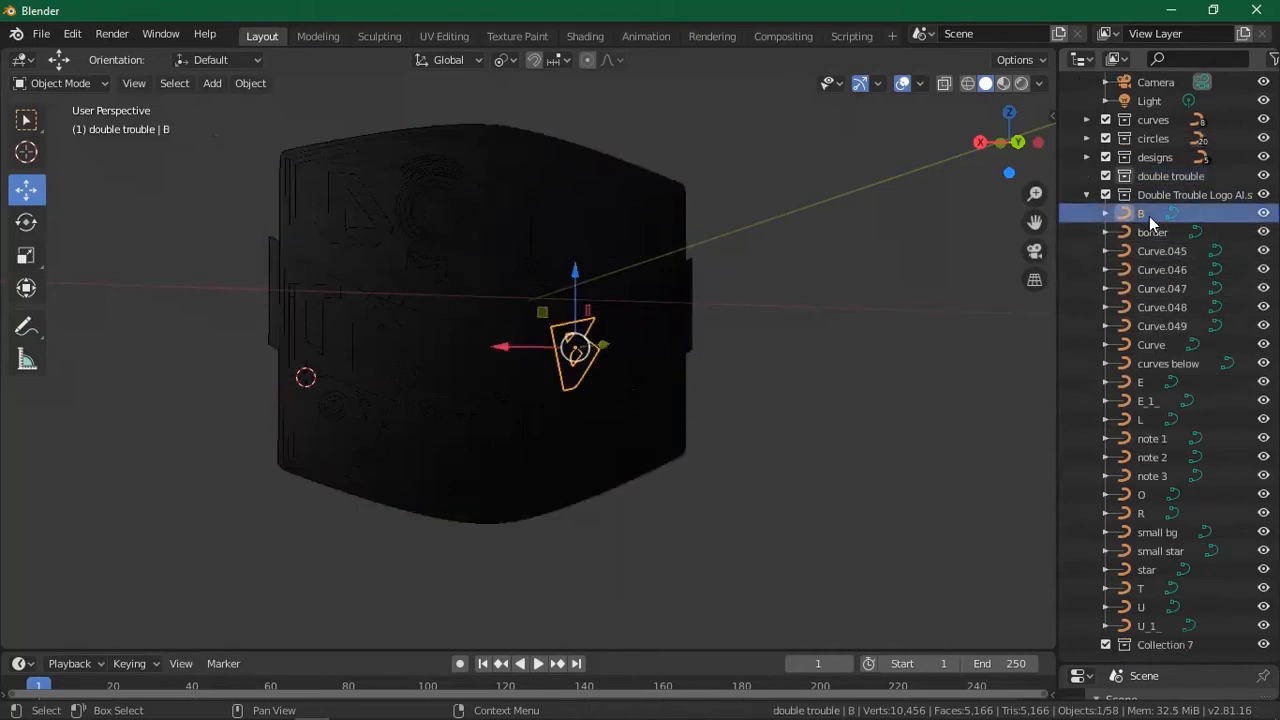
click(1165, 354)
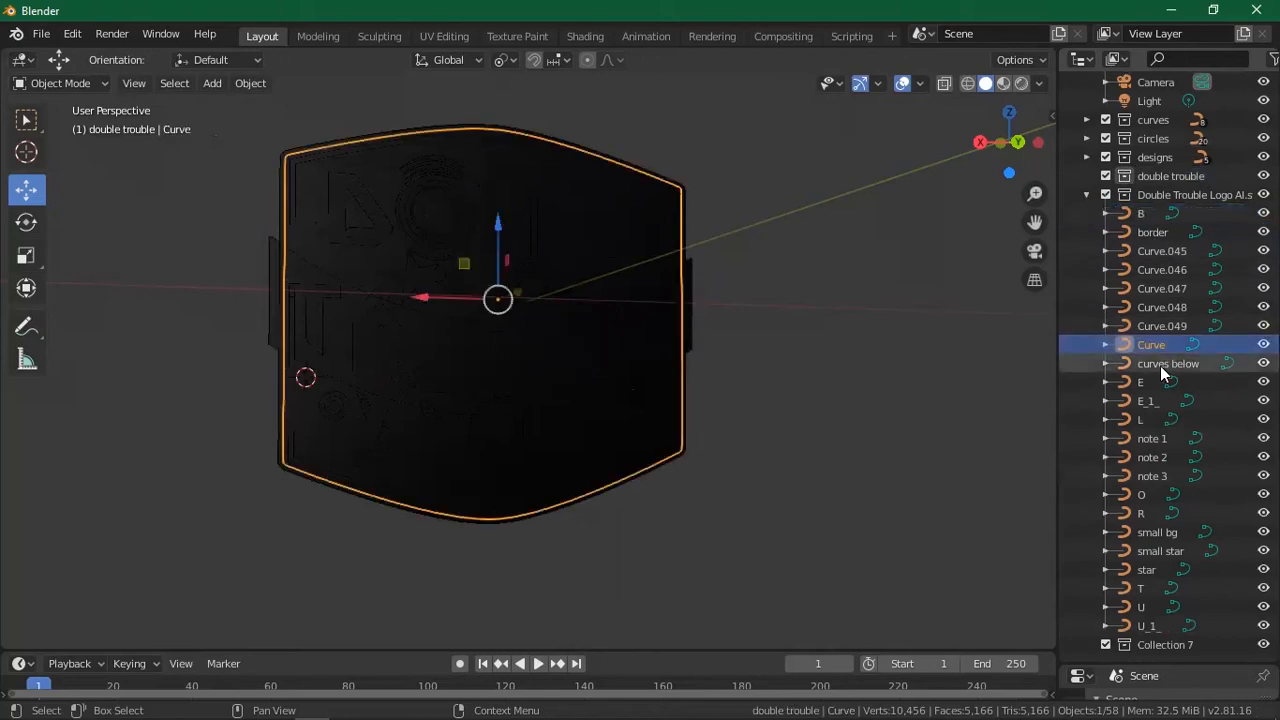
click(1160, 366)
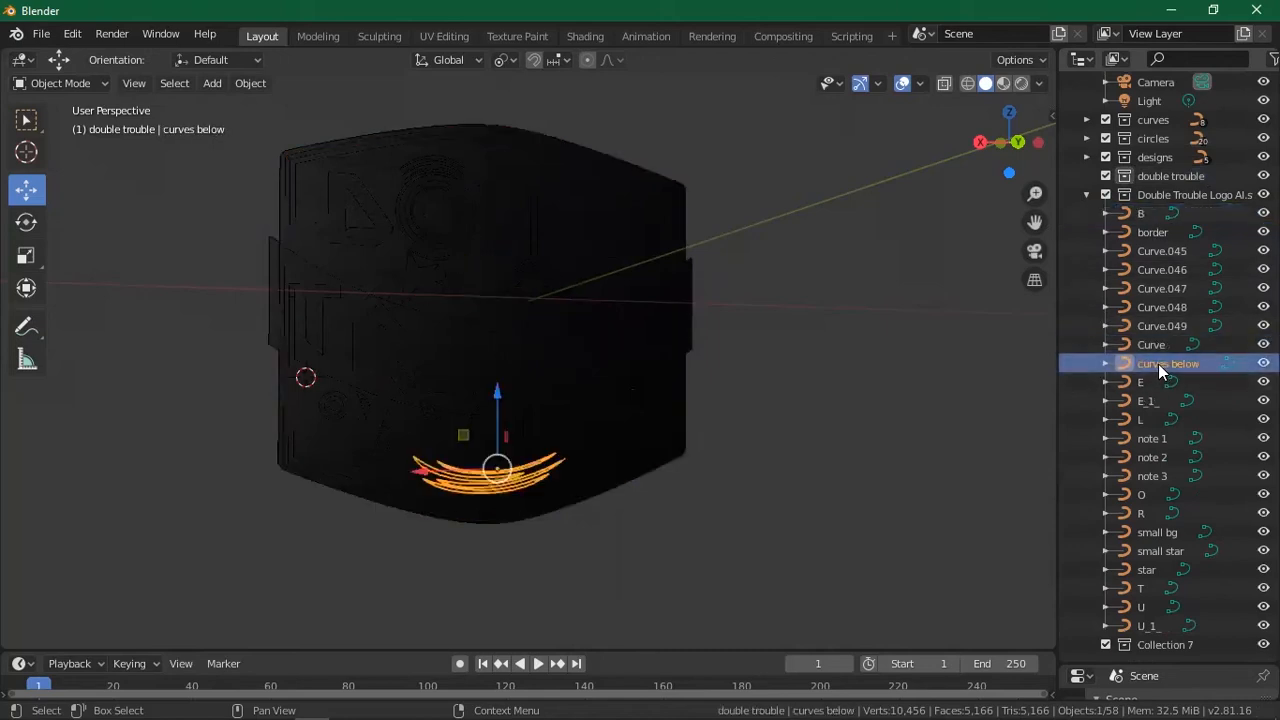
drag(1156, 363, 1145, 126)
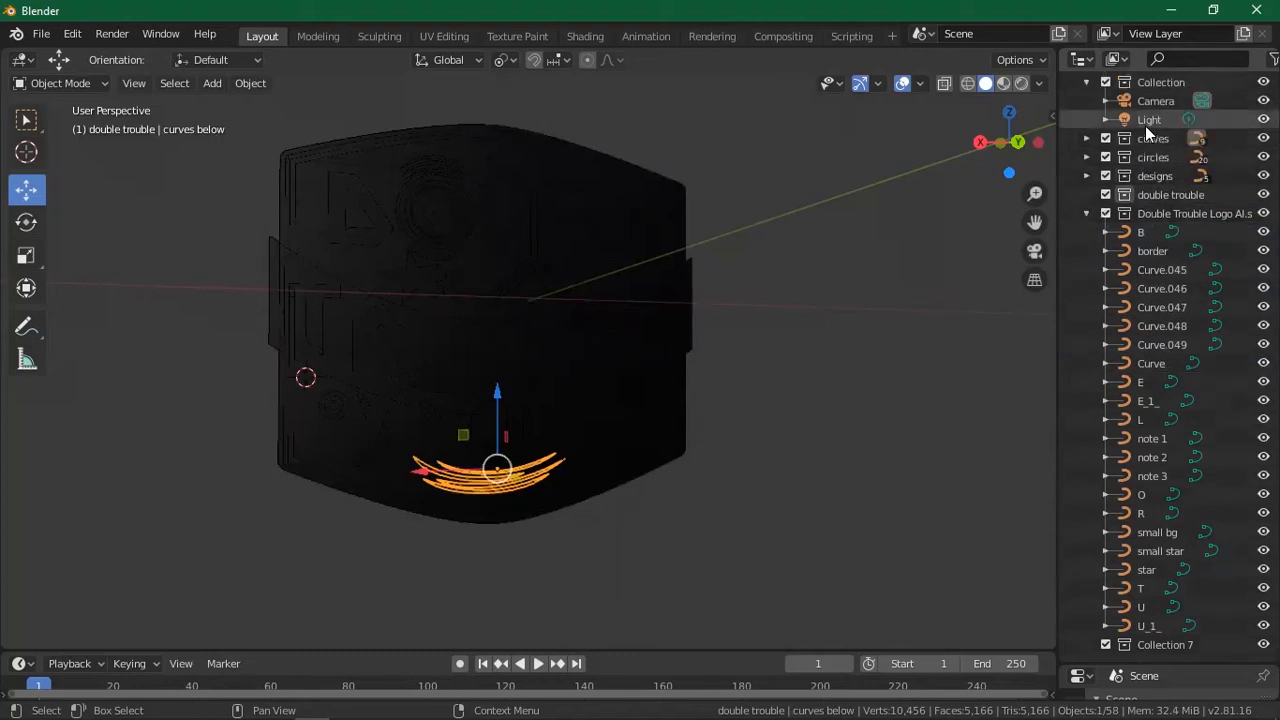
Rename the logo's large background shape, Curve, as big bg.
click(1153, 370)
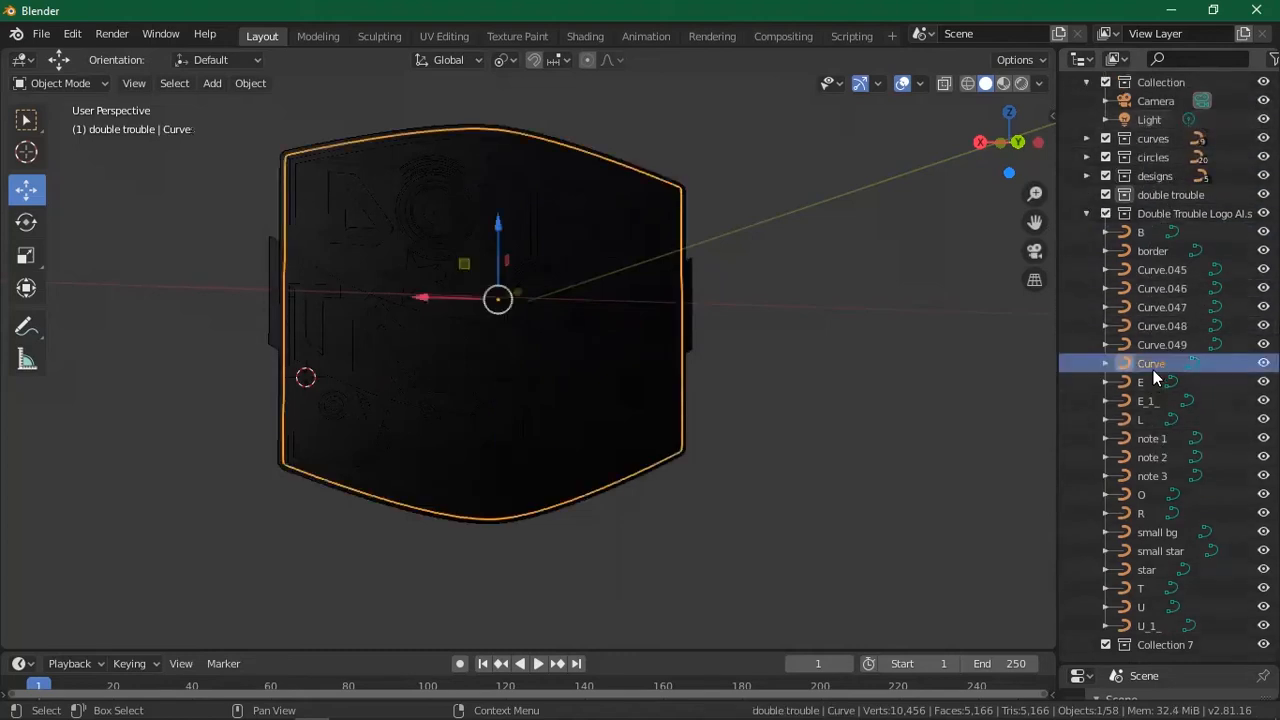
double_click(1156, 363)
text(boa)
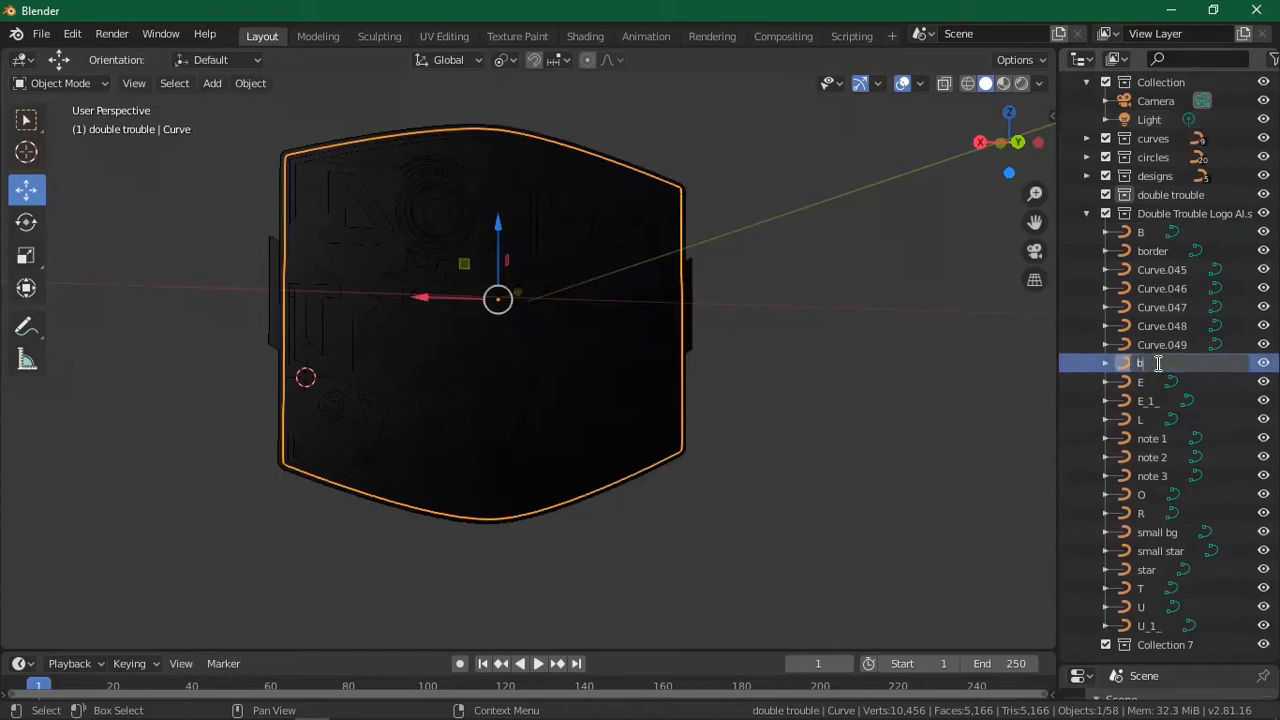
text(g)
key(BackSpace)
key(BackSpace)
key(BackSpace)
key(BackSpace)
text(big)
key(Return)
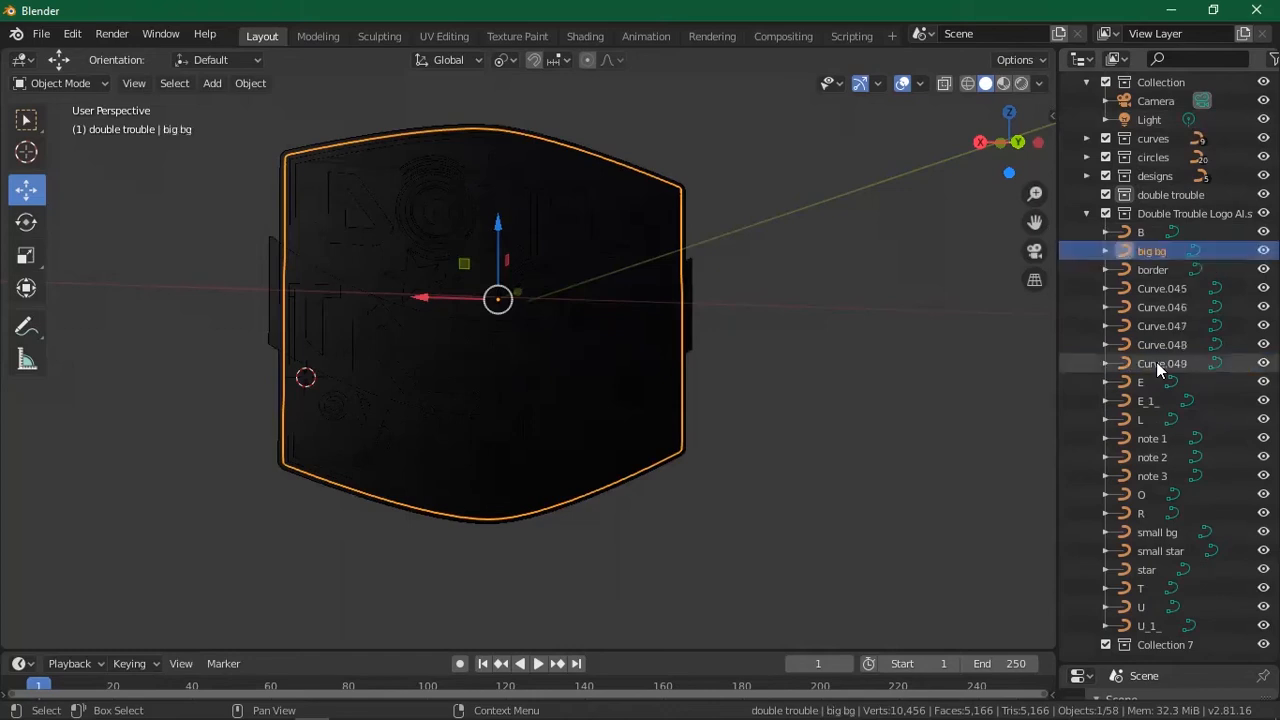
Rename the curved banner shape, Curve.045, as text bg.
click(1152, 272)
click(1168, 288)
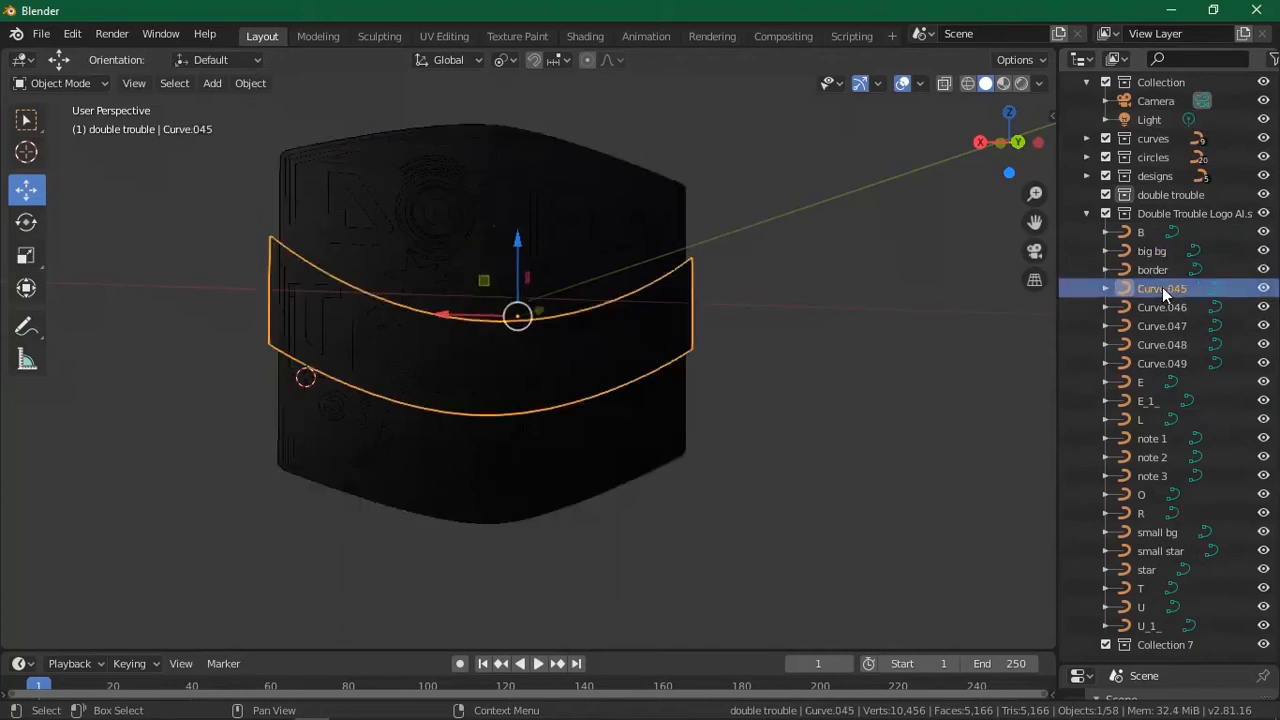
double_click(1164, 288)
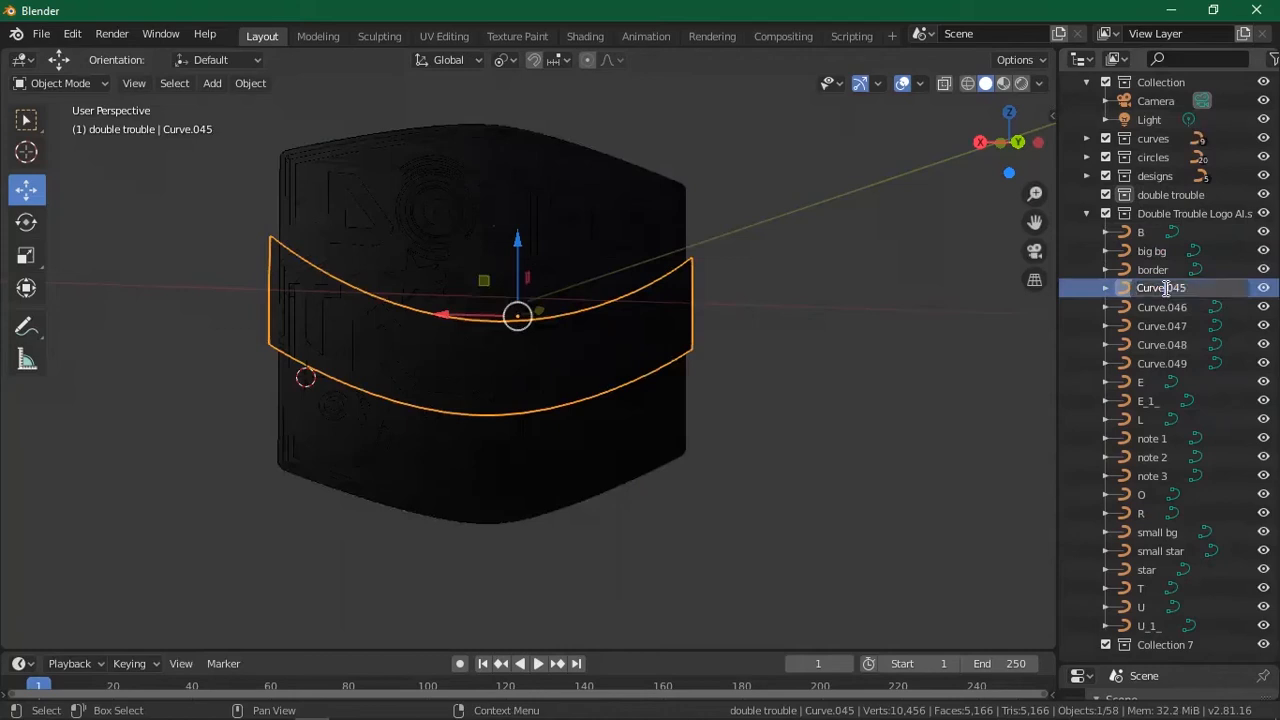
text(text bg)
key(Return)
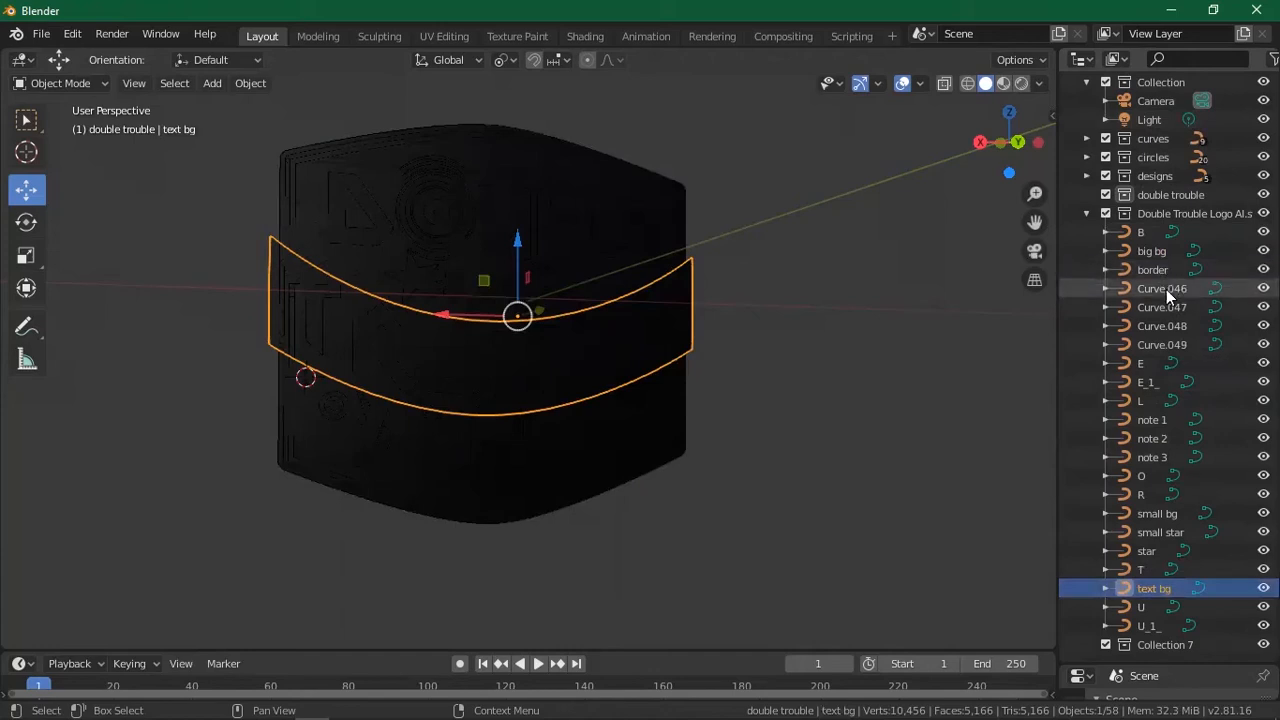
Examine the star, small star, small bg, R, note 3 and O curves in the logo collection.
click(1148, 552)
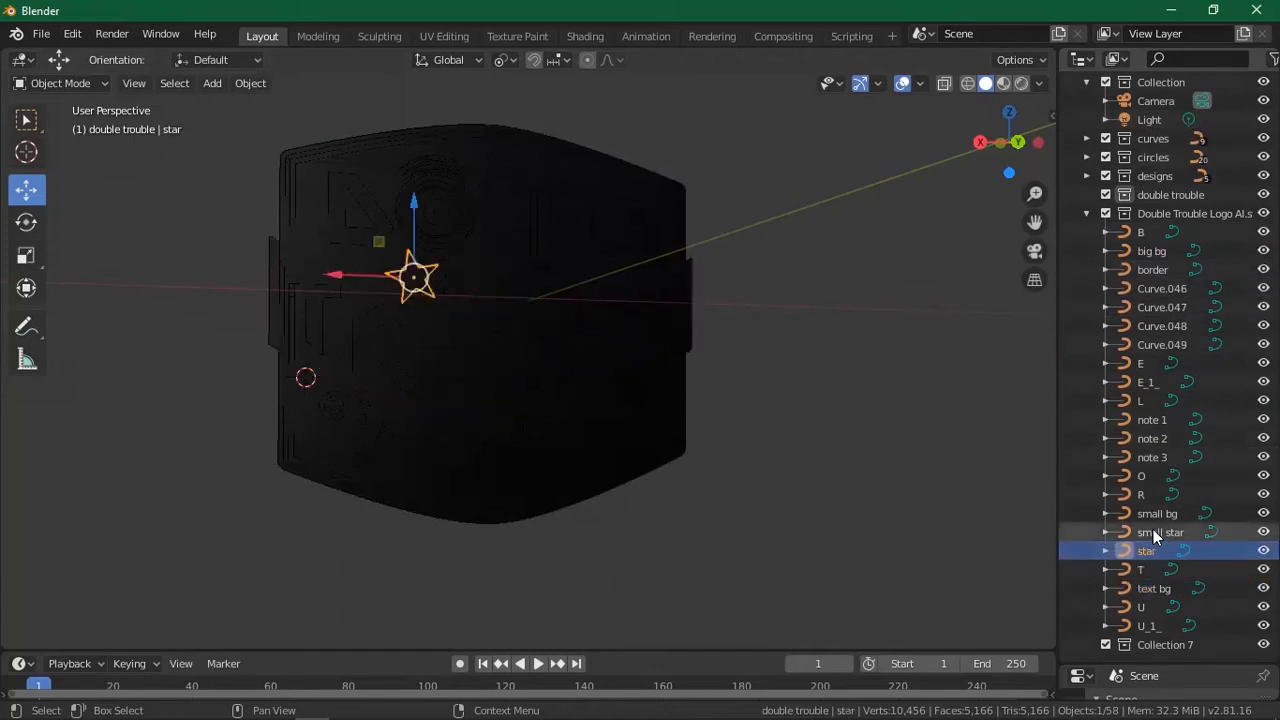
click(1155, 532)
click(1166, 513)
click(1158, 497)
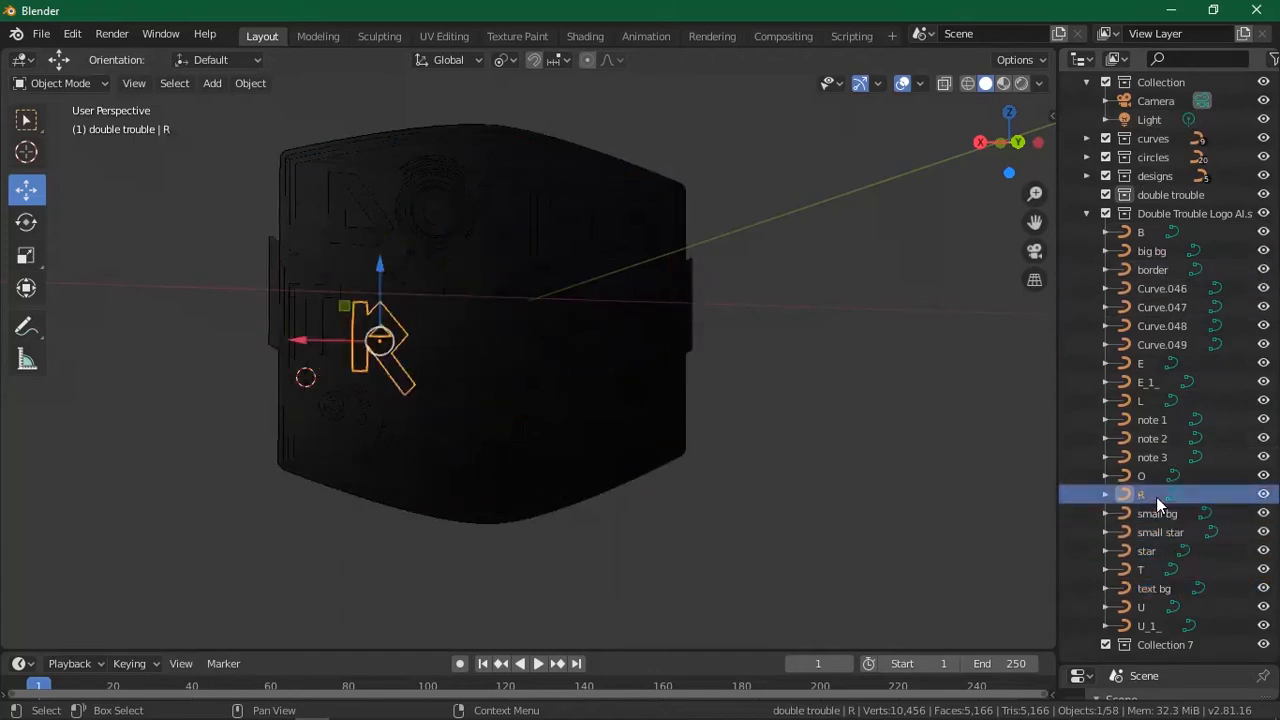
click(1147, 458)
click(1147, 476)
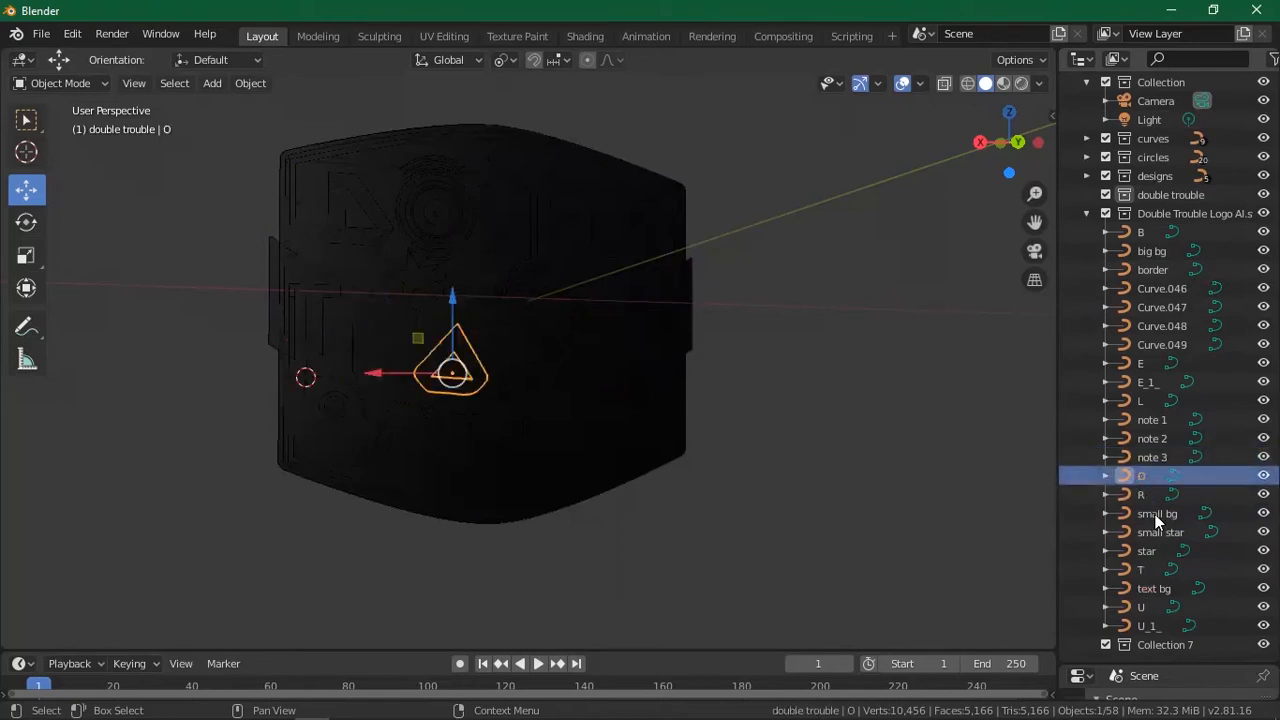
Try to collect the letter curves T, R and E in the double trouble collection.
click(1158, 571)
drag(1134, 574, 1164, 195)
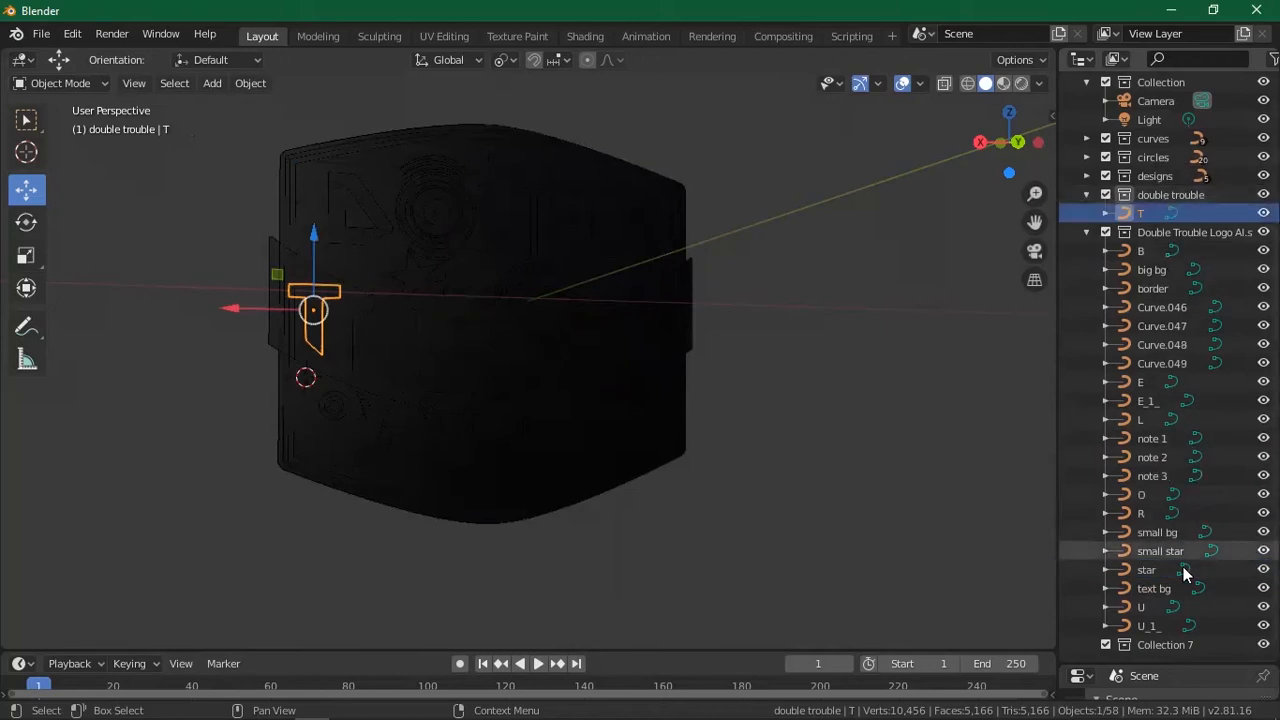
drag(1130, 512, 1145, 234)
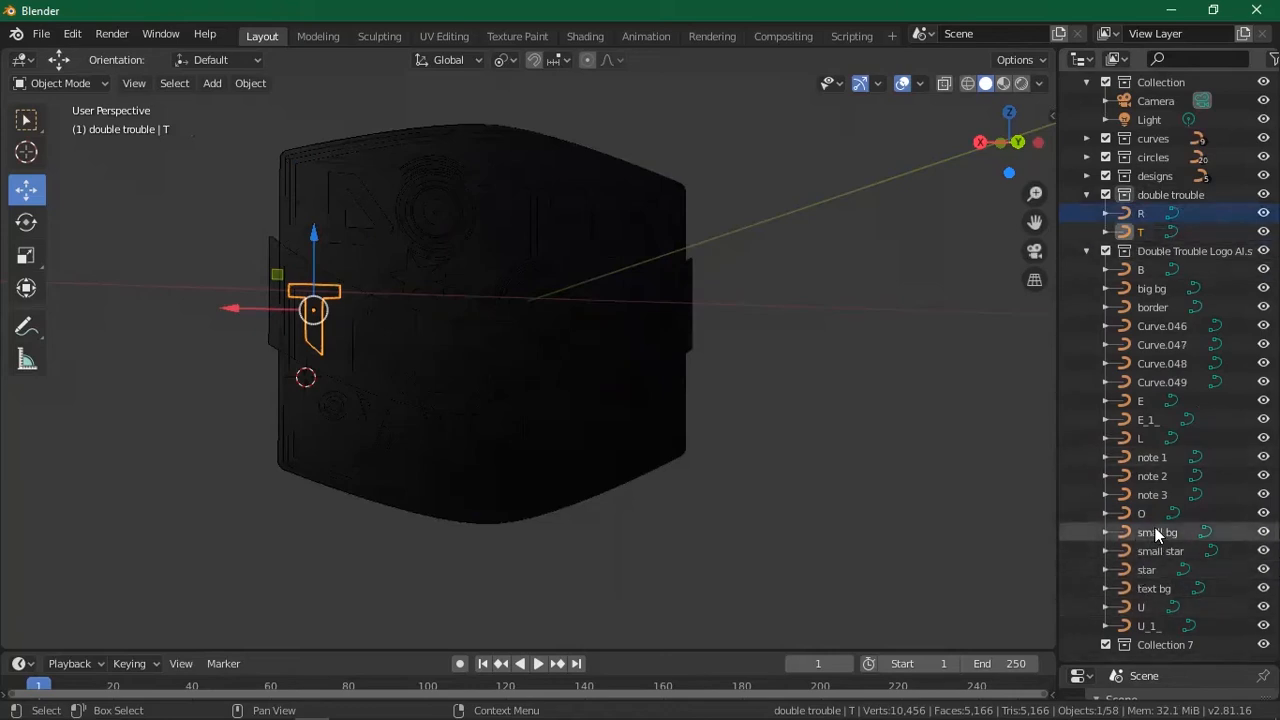
click(1127, 609)
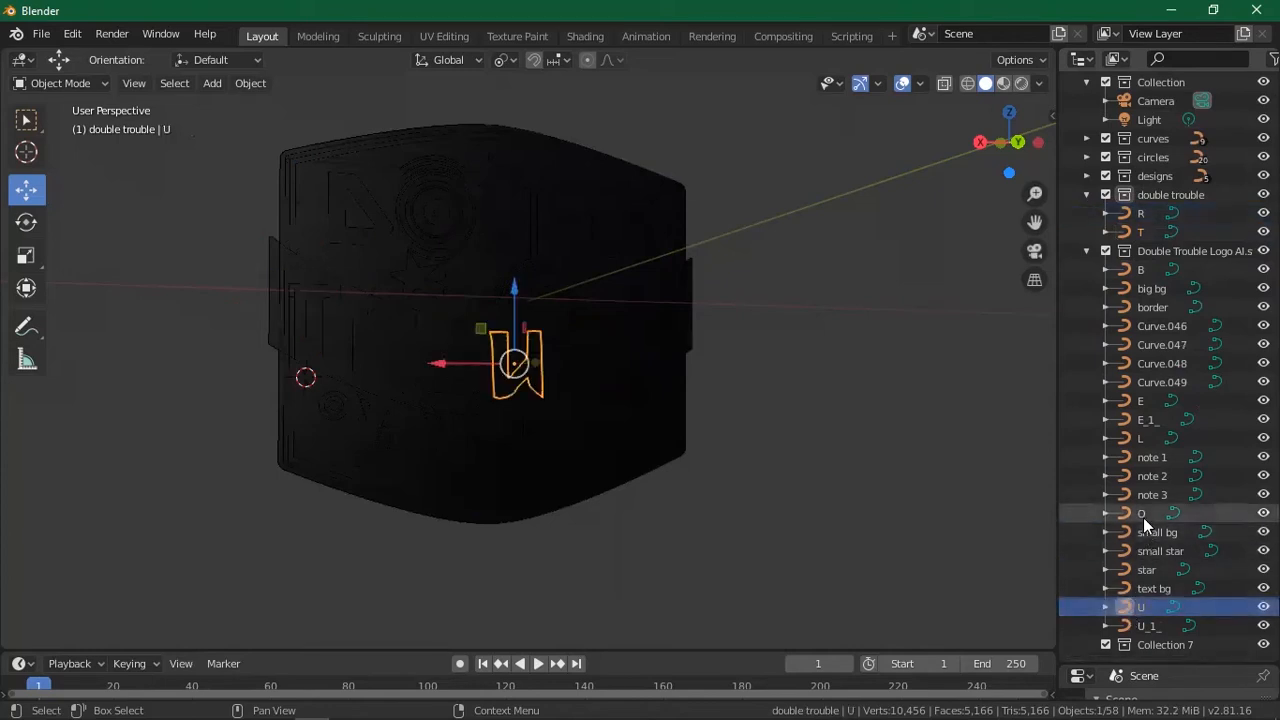
click(1141, 401)
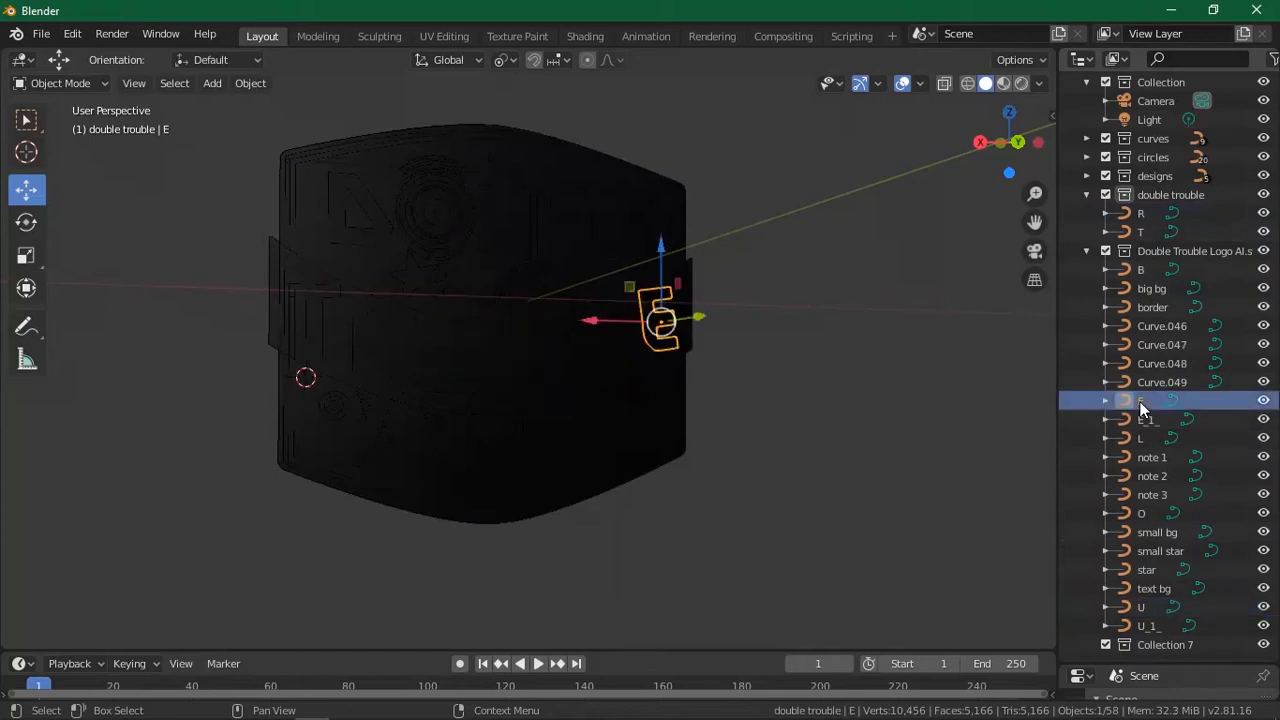
drag(1128, 399, 1171, 195)
Undo moving the letters E, R and T into the double trouble collection.
key(ctrl+z)
key(ctrl+z)
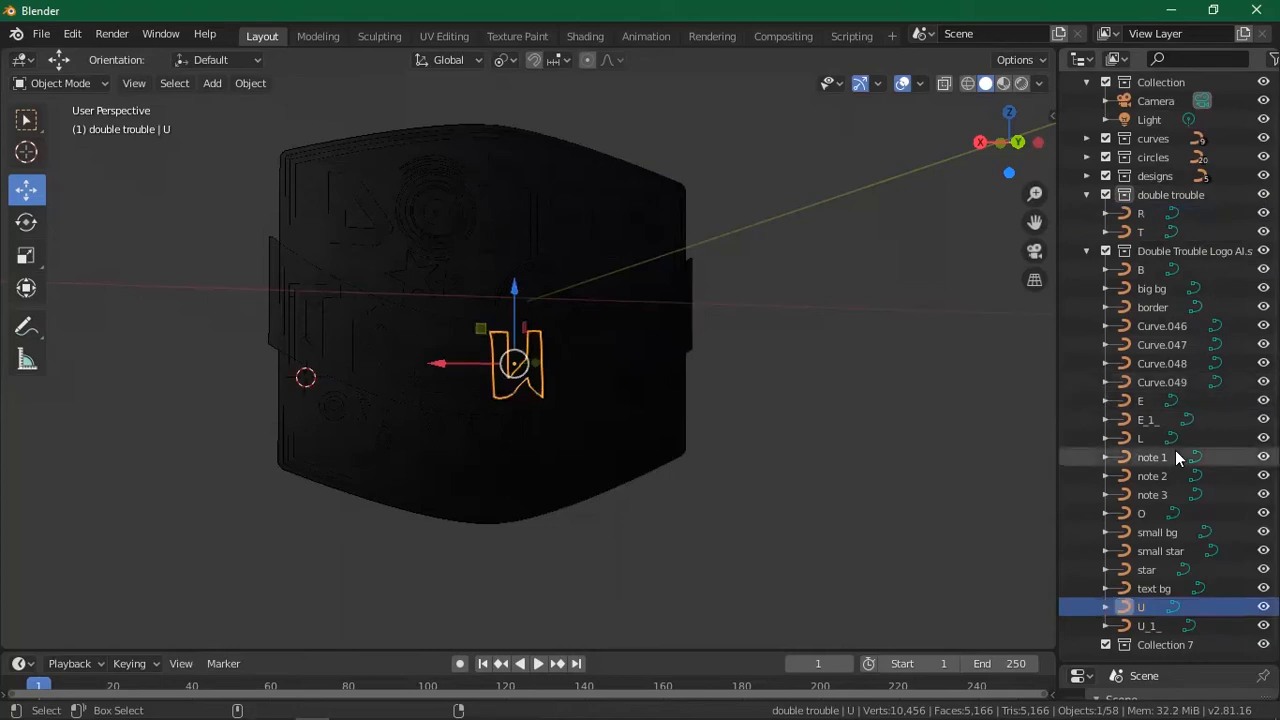
key(ctrl+z)
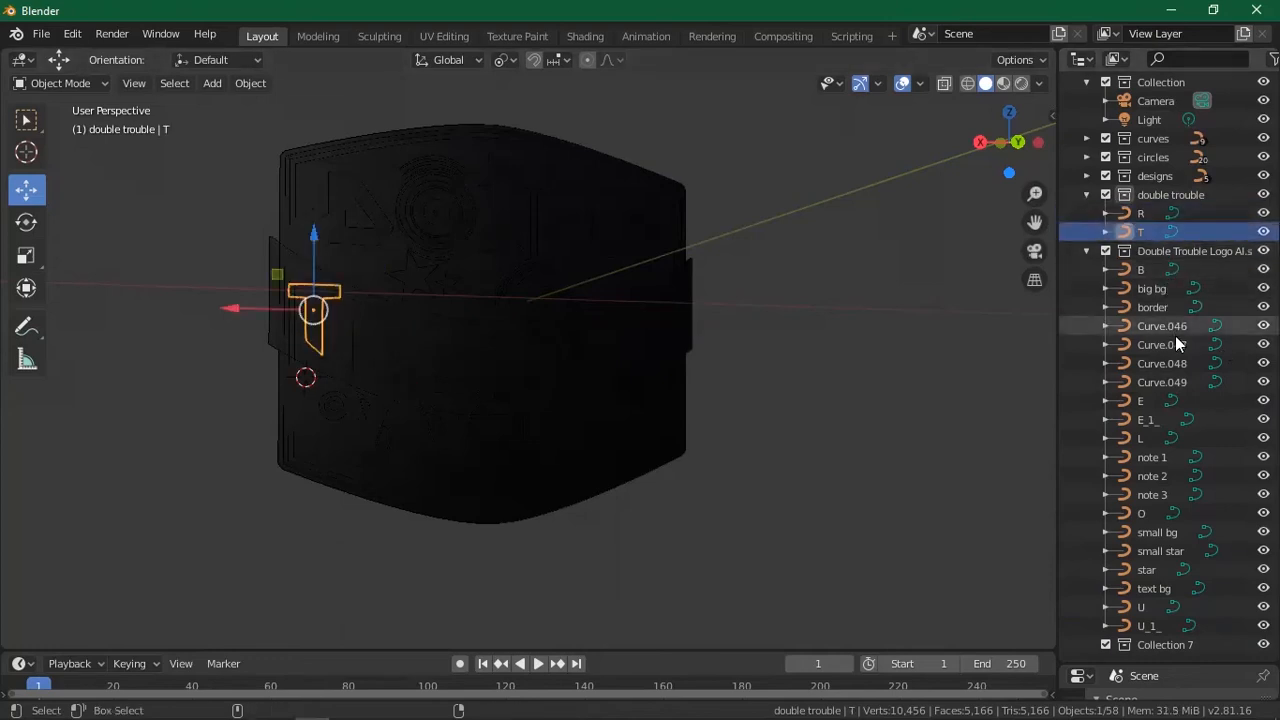
key(ctrl+z)
key(ctrl+z)
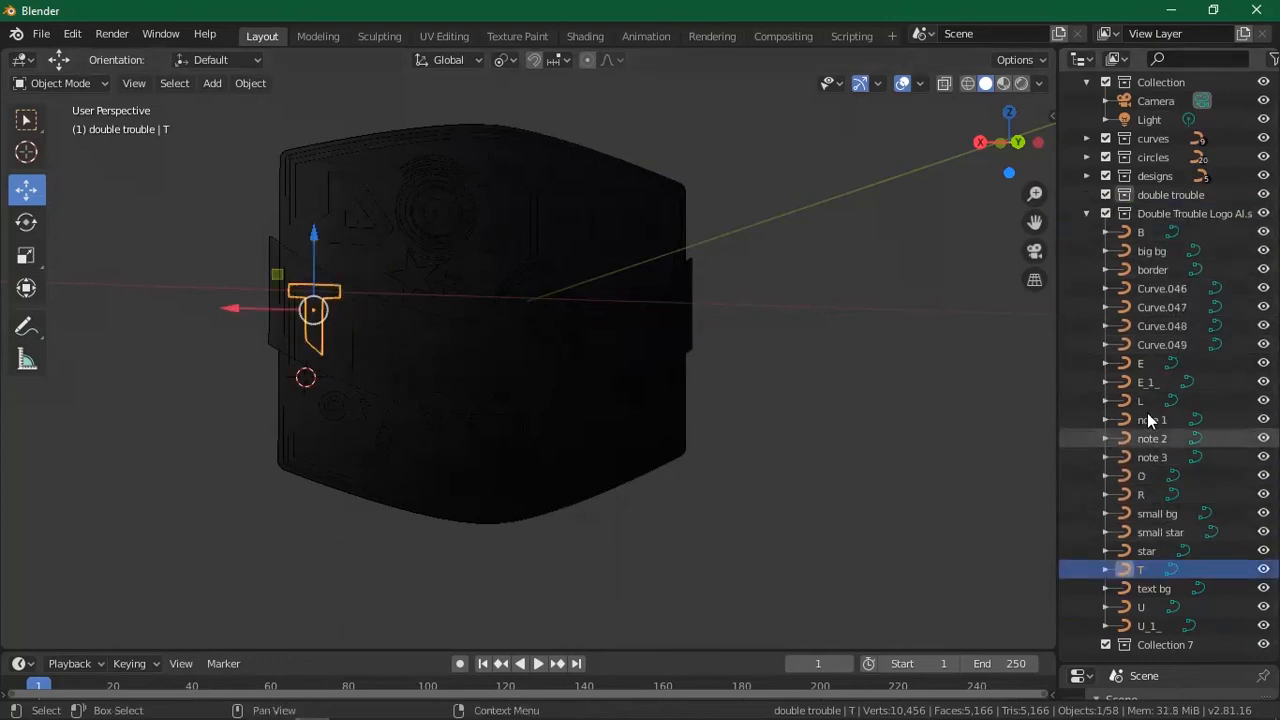
Move the letter curve E from the logo collection into the double trouble collection.
click(1140, 364)
drag(1140, 367, 1153, 197)
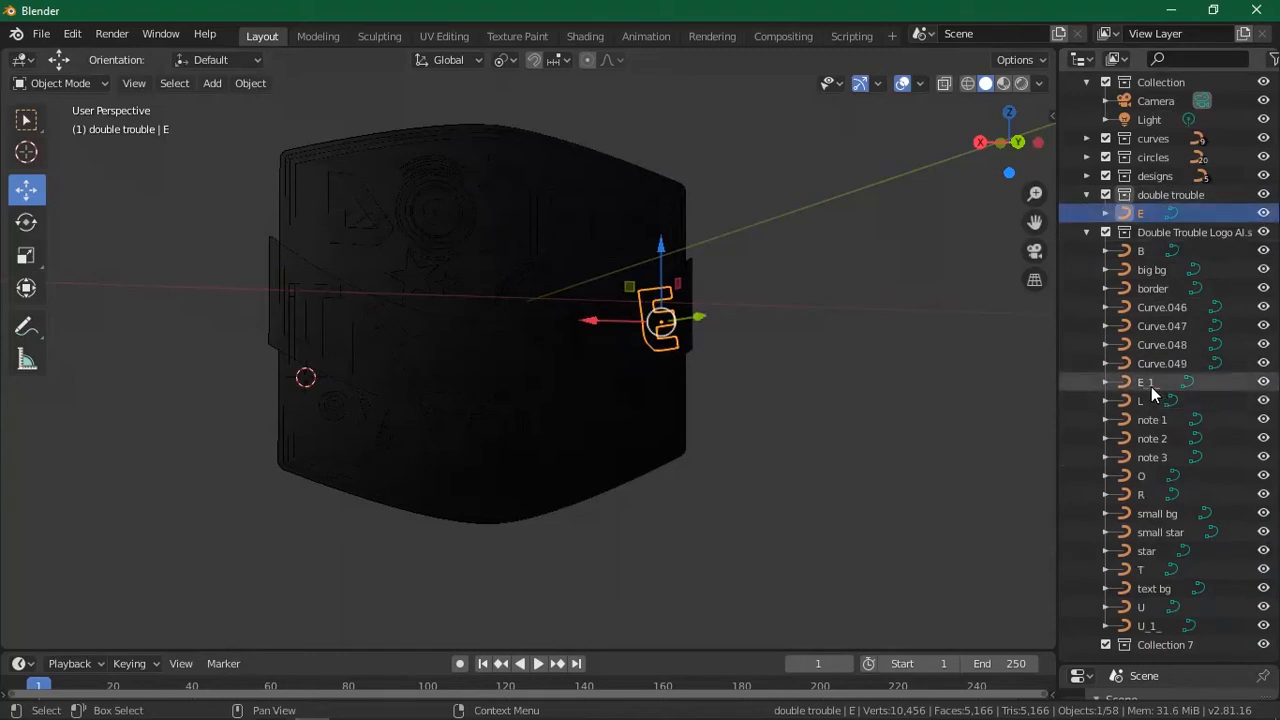
drag(1147, 383, 1157, 236)
click(1157, 232)
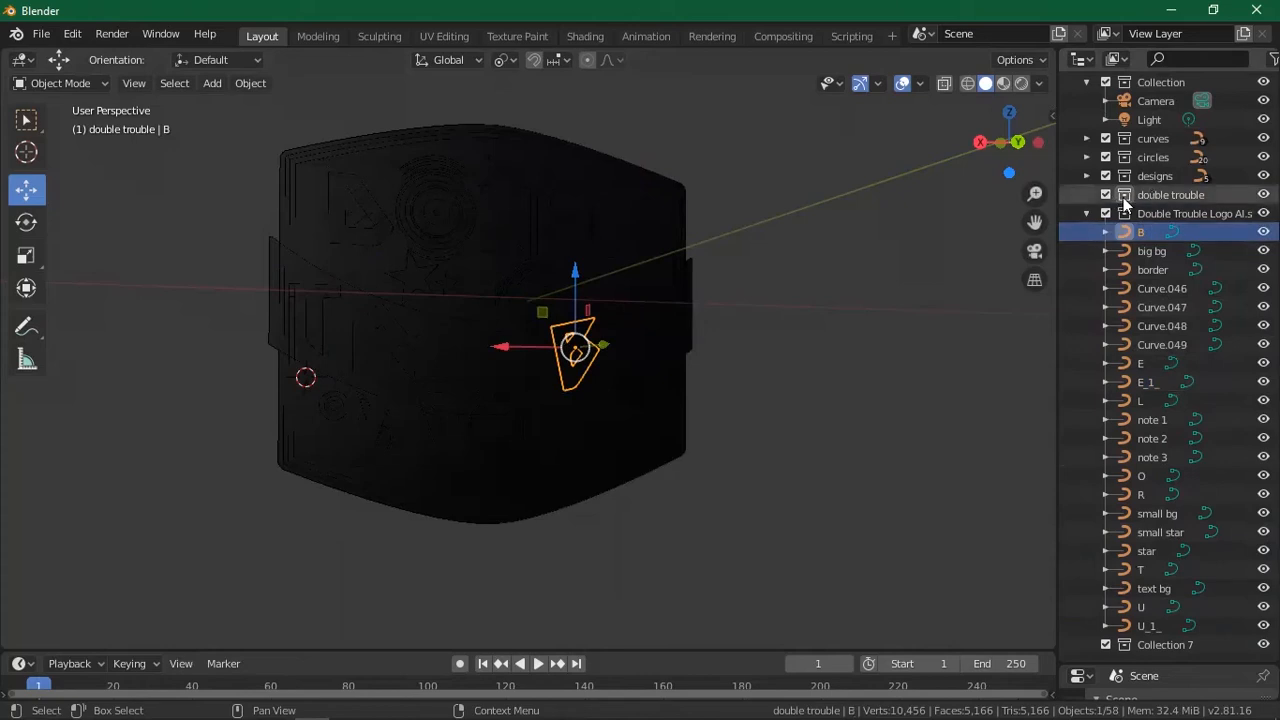
click(1138, 362)
key(Tab)
drag(1130, 362, 1207, 369)
click(1209, 401)
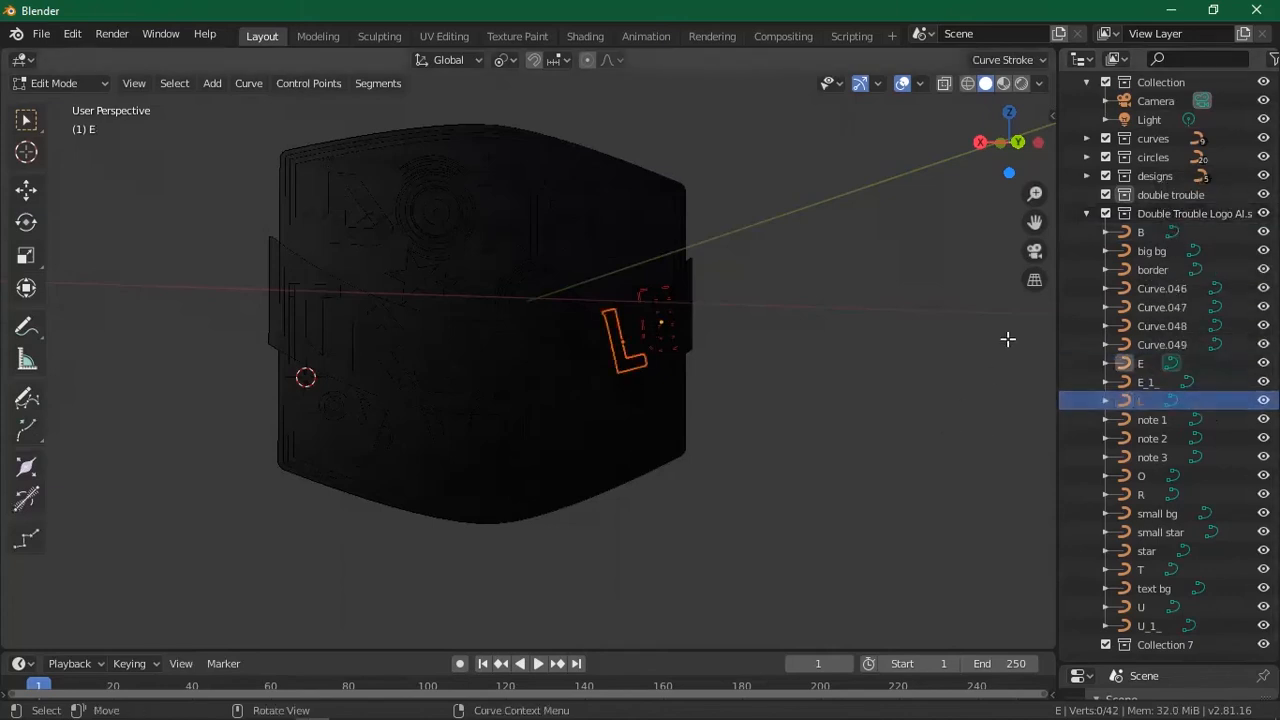
click(58, 83)
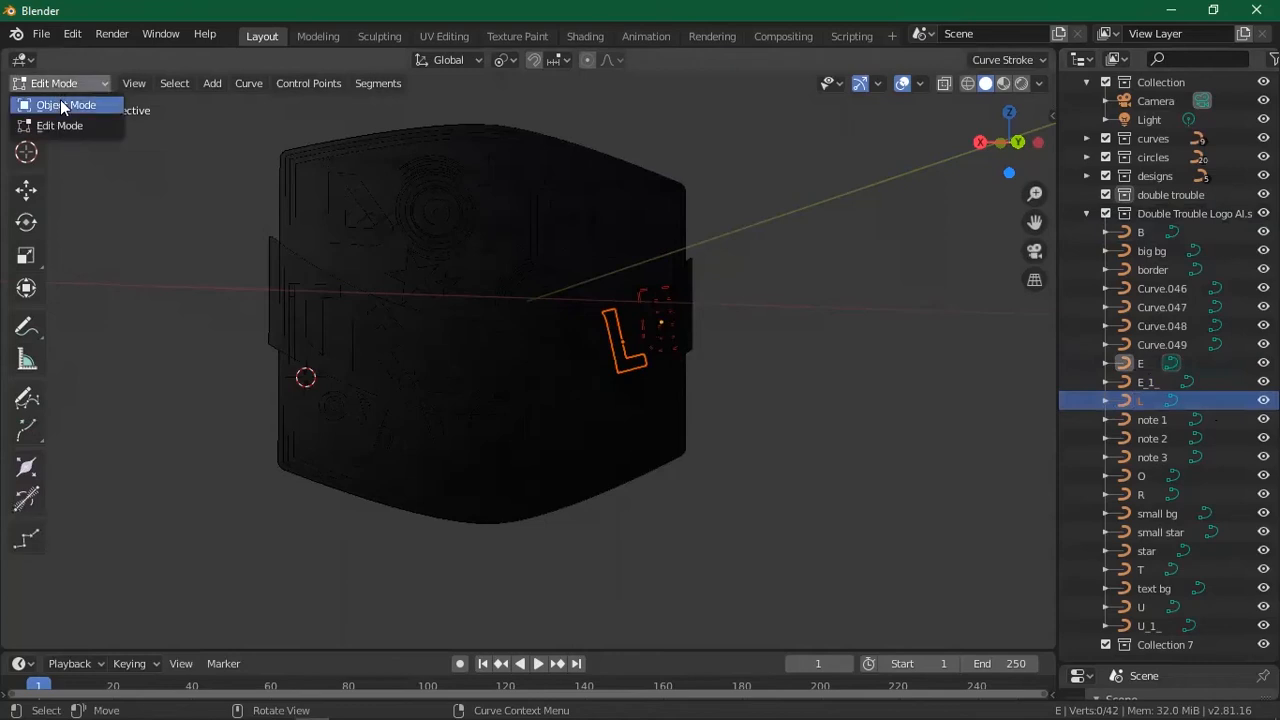
click(62, 102)
click(894, 373)
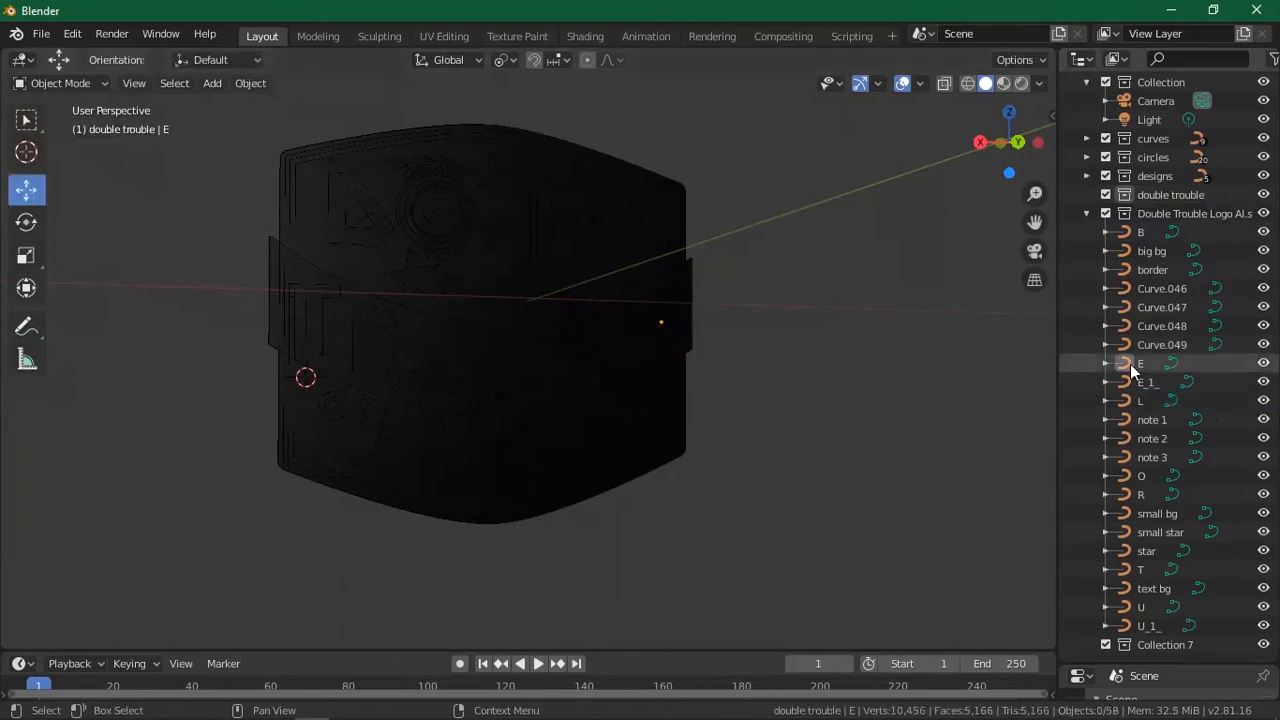
Move the letter curves E and L from the logo collection into the double trouble collection.
click(1130, 364)
drag(1132, 362, 1145, 197)
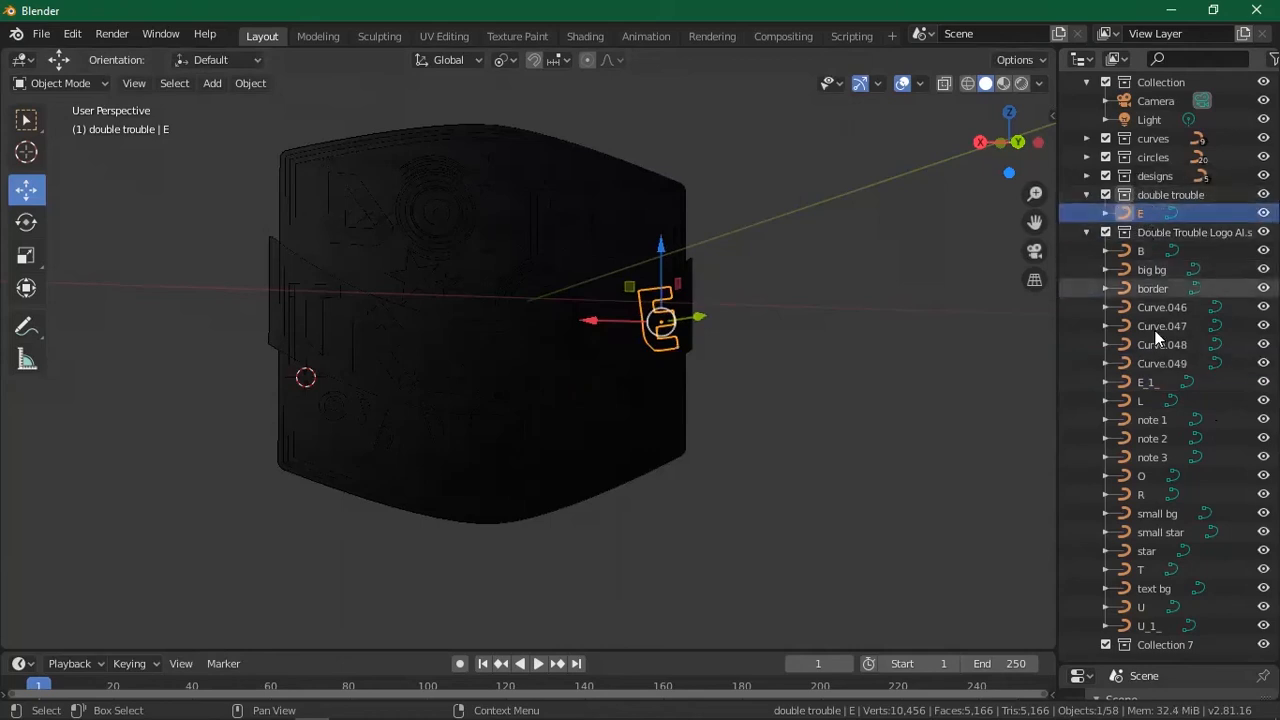
click(1141, 402)
drag(1134, 403, 1143, 196)
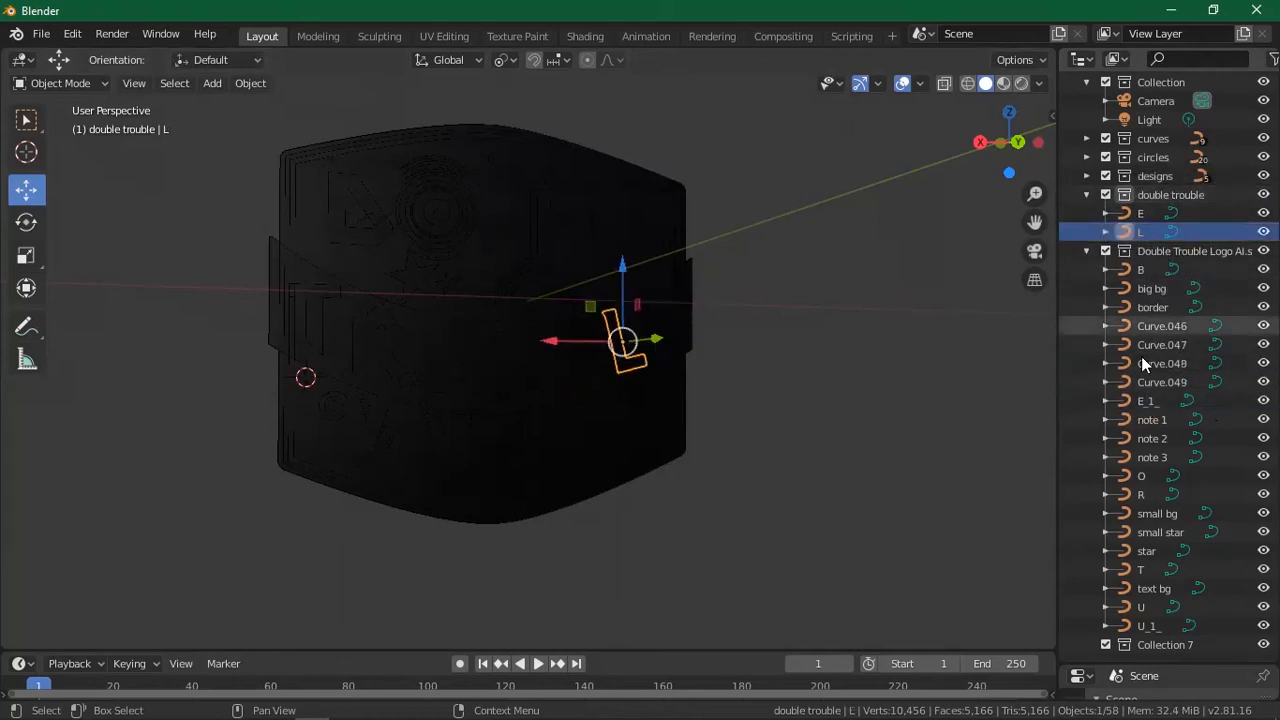
Move the letter curves R, O and T together into the double trouble collection.
click(1125, 497)
ctrl+click(1126, 475)
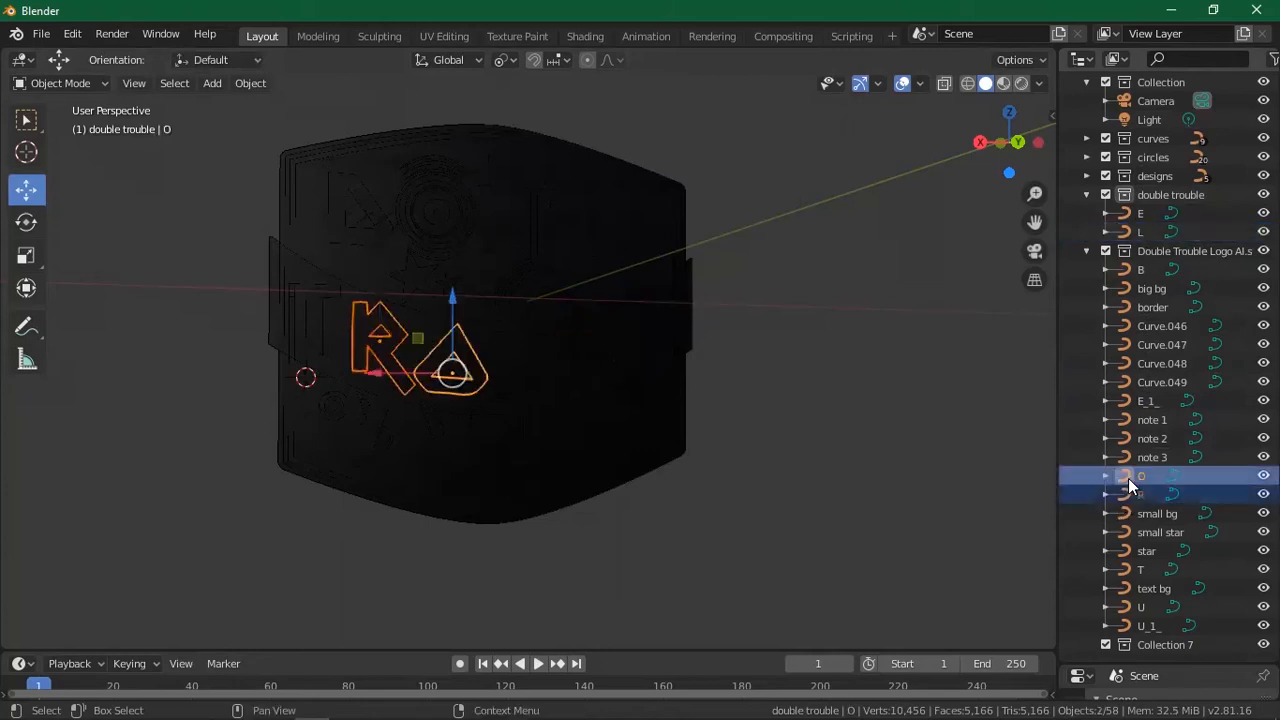
ctrl+click(1134, 569)
drag(1119, 499, 1148, 196)
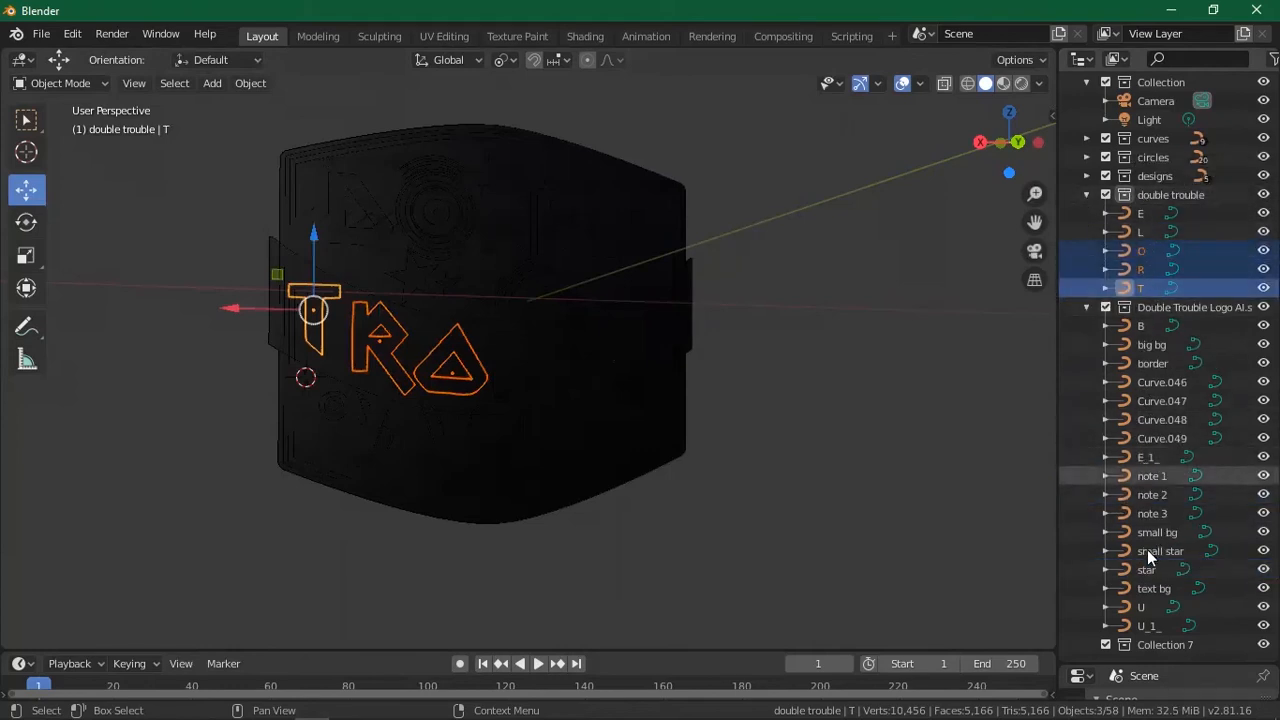
Move the letter curves B and U from the logo collection into the double trouble collection.
click(1145, 325)
drag(1121, 317, 1128, 249)
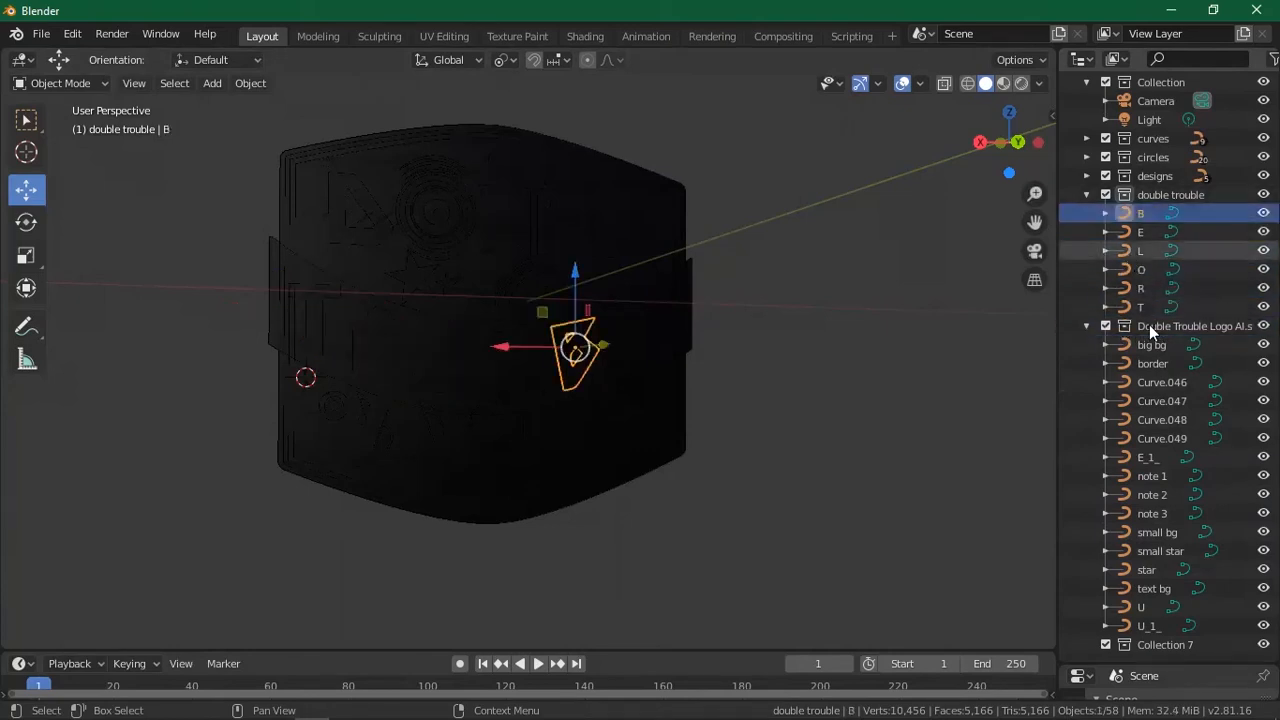
click(1145, 607)
drag(1119, 609, 1179, 270)
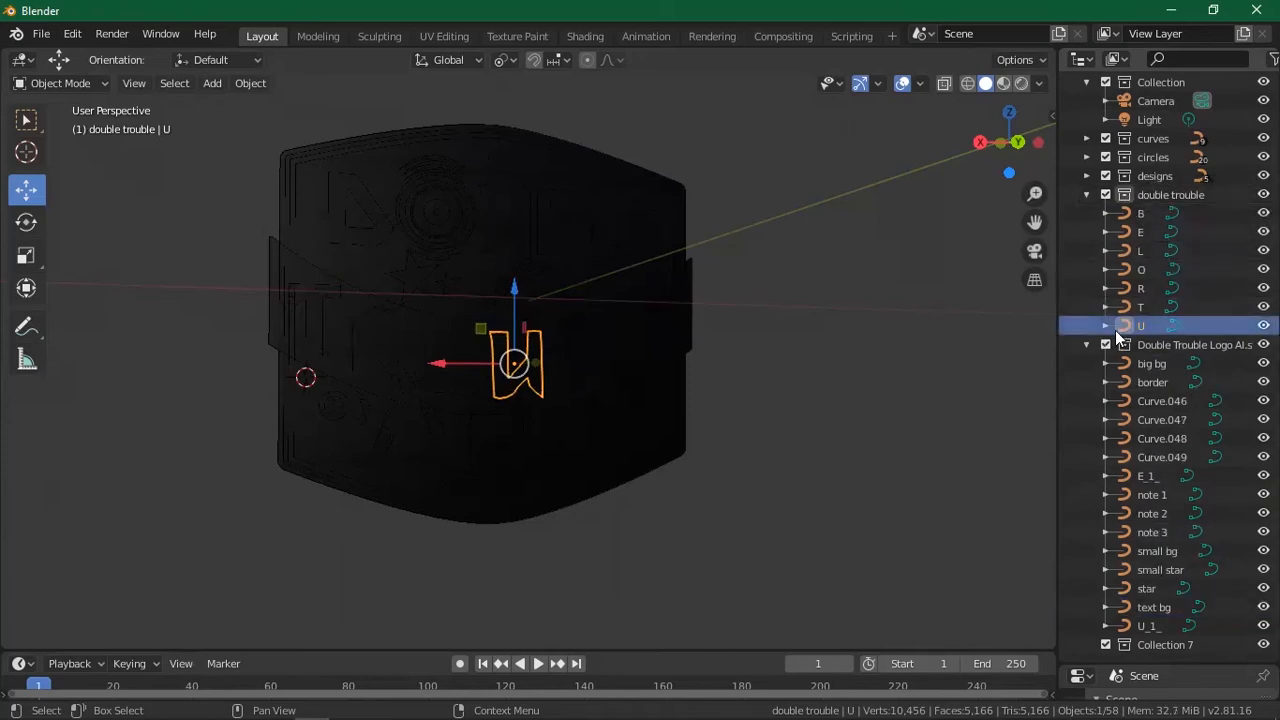
drag(1151, 212, 1151, 263)
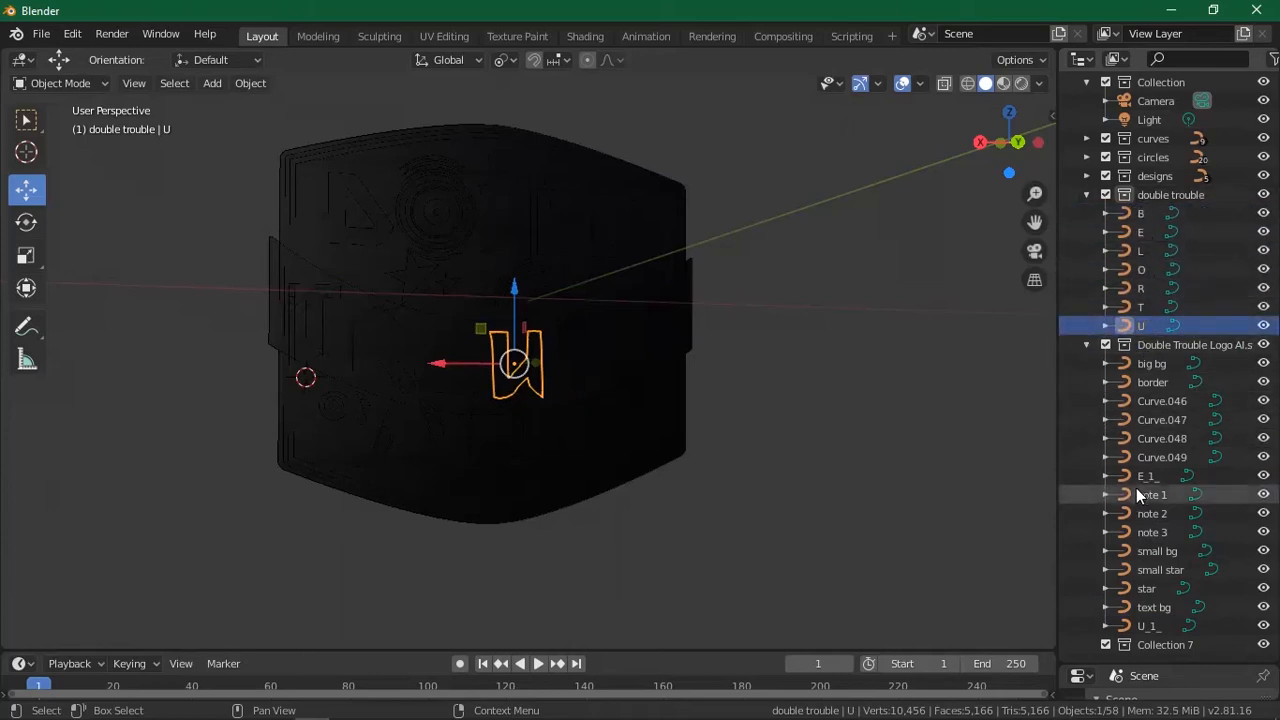
Examine the note, small bg, small star, star and text bg curves remaining in the logo collection.
click(1149, 527)
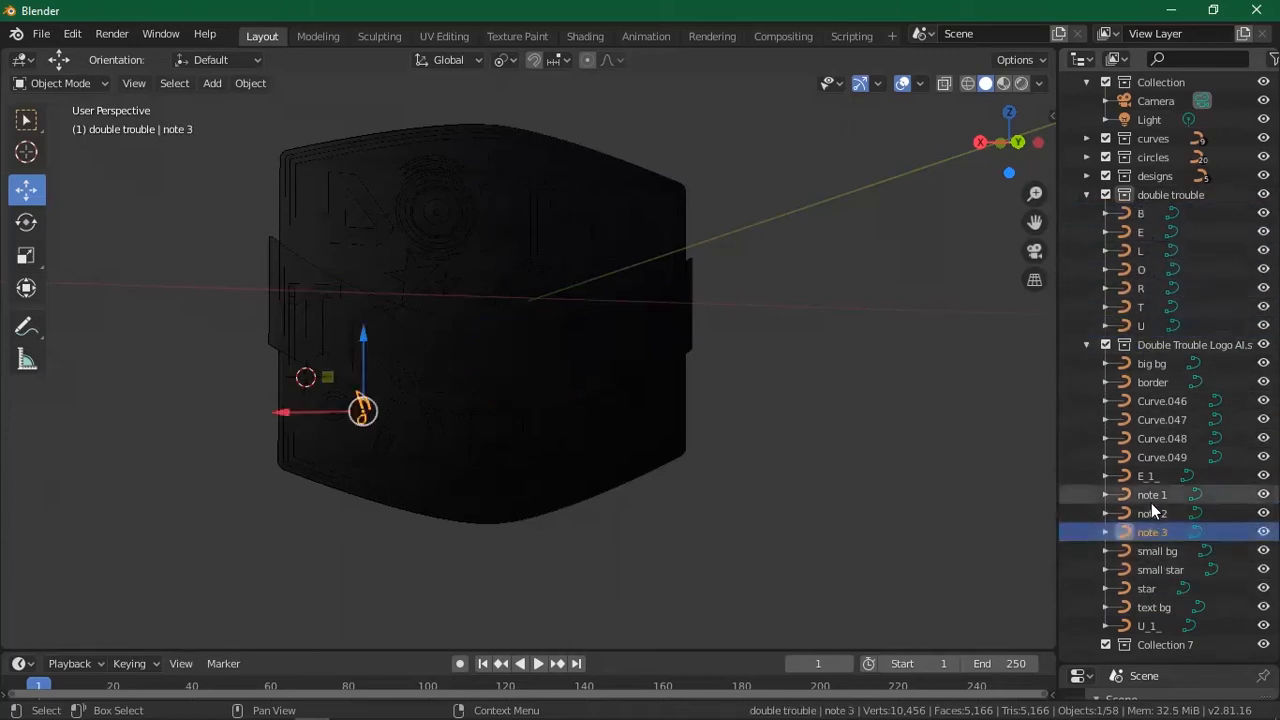
click(1150, 495)
click(1143, 515)
click(1147, 533)
click(1147, 551)
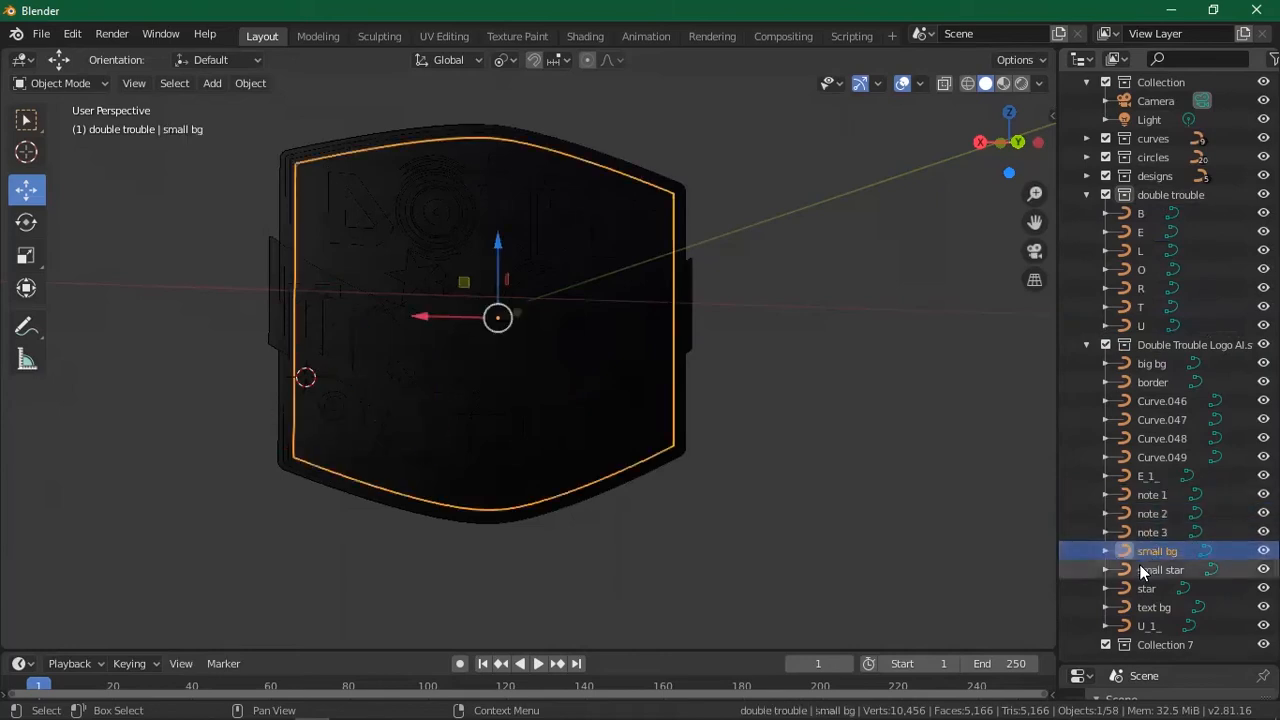
click(1141, 570)
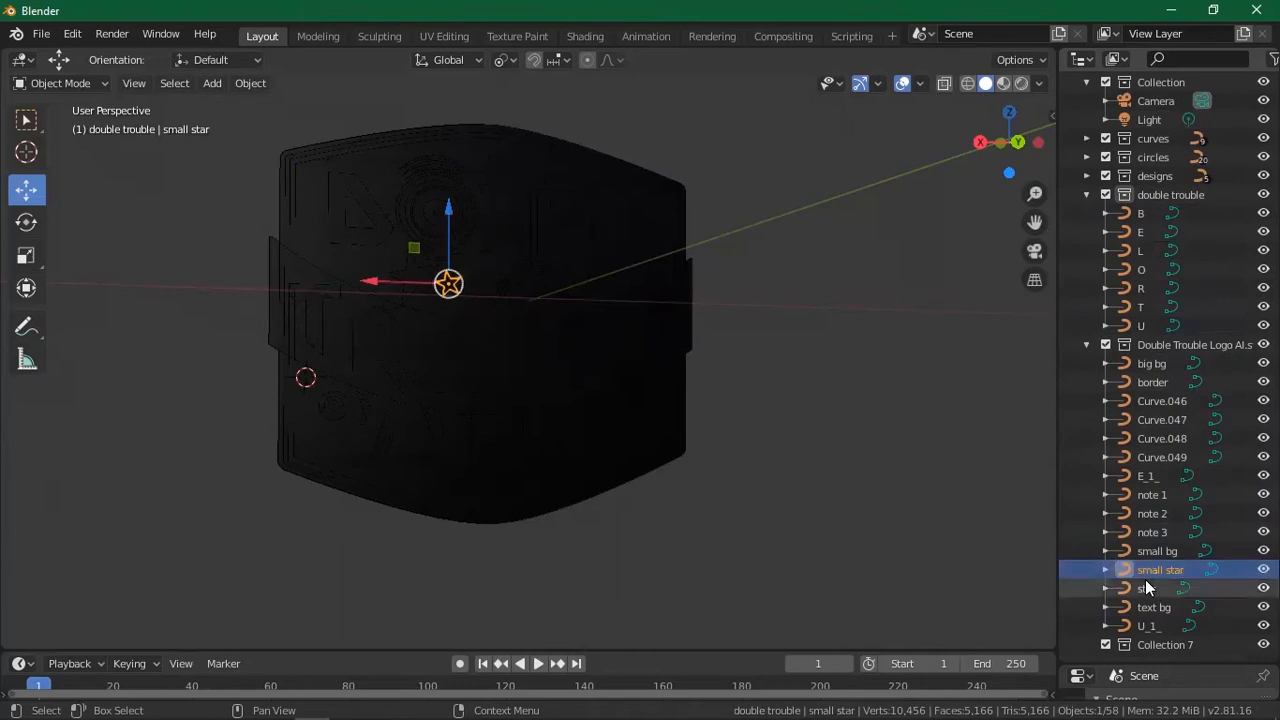
click(1145, 593)
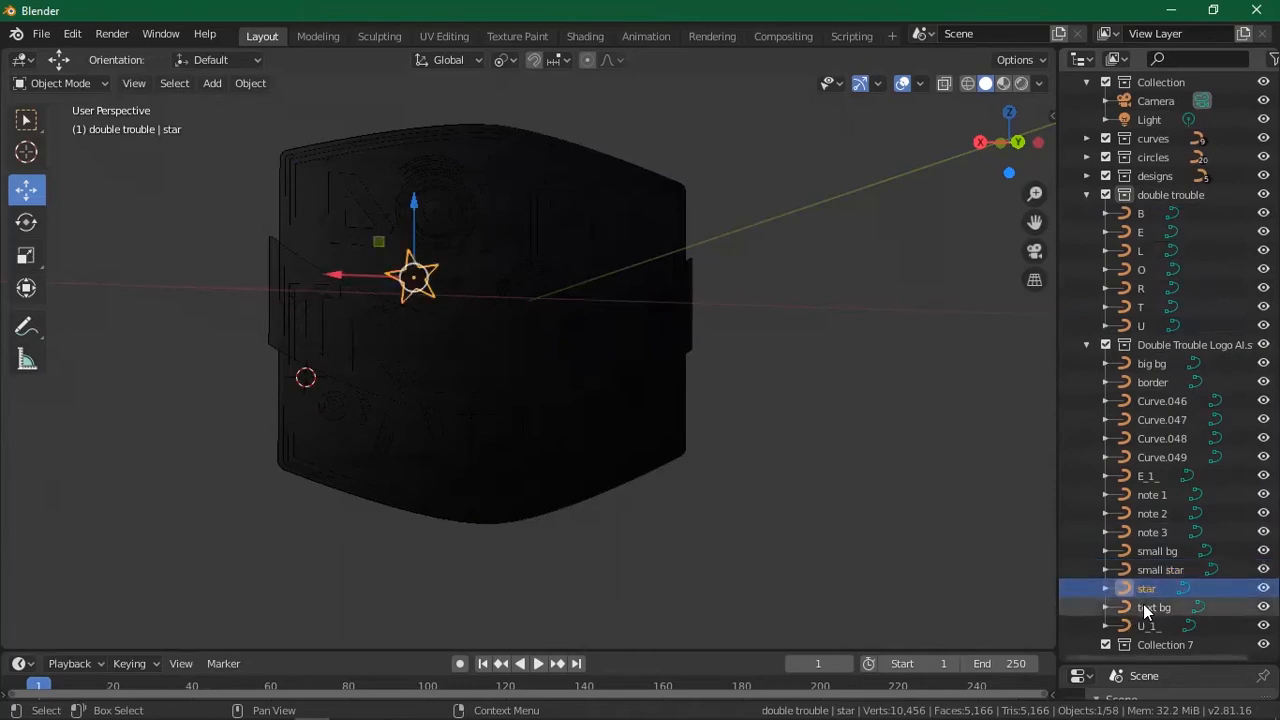
click(1138, 608)
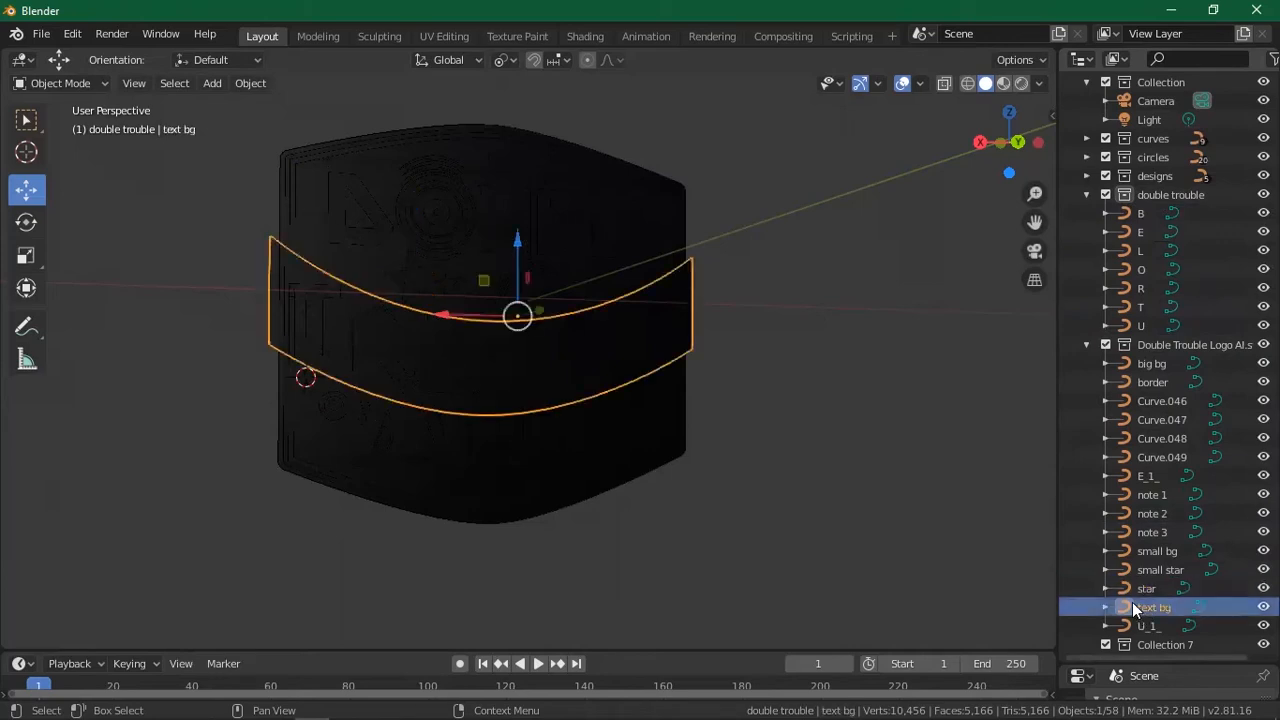
click(1145, 592)
click(1140, 608)
Move the letter curves E_1_ and U_1_ together into the double trouble collection.
click(1147, 627)
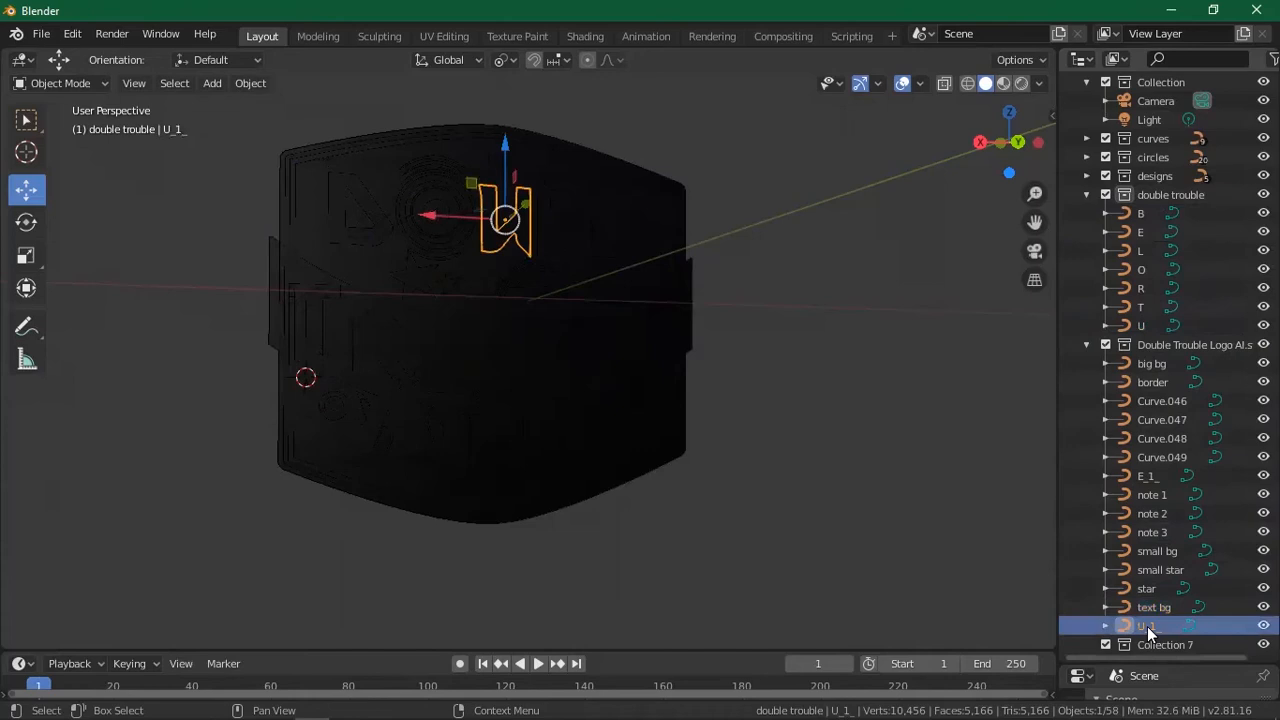
drag(1148, 628, 1140, 626)
click(1152, 474)
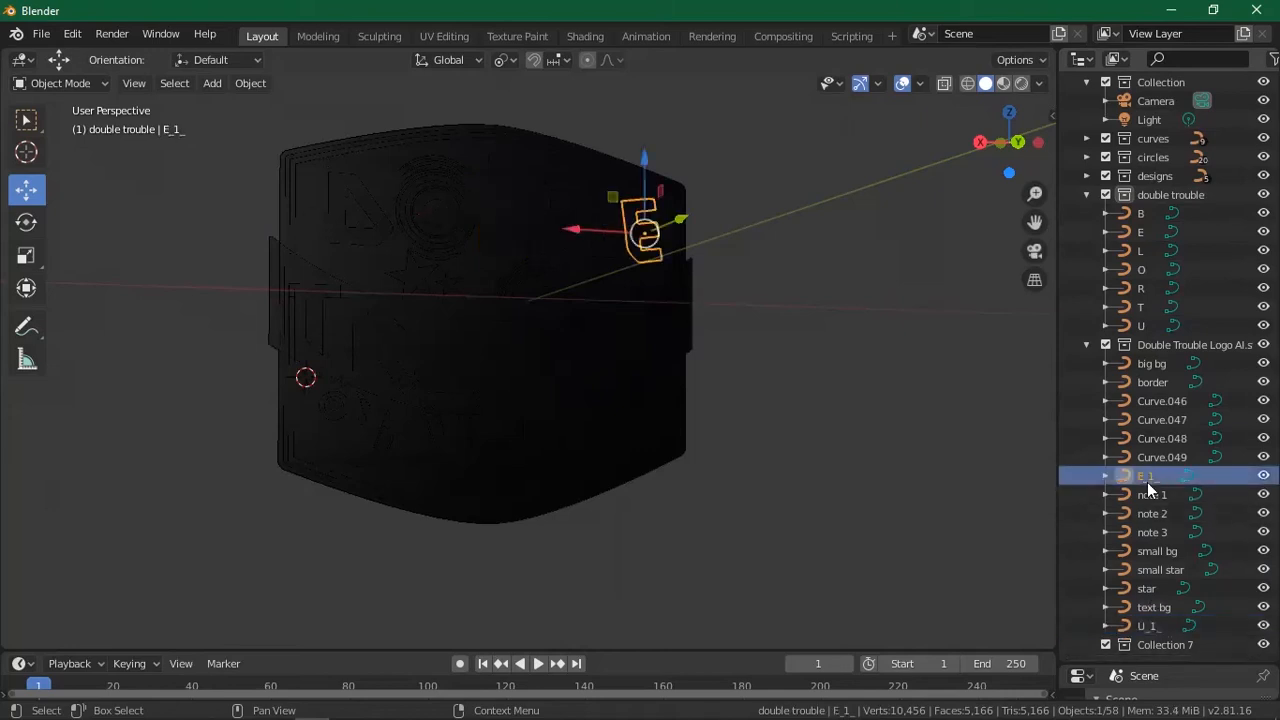
ctrl+click(1132, 624)
drag(1145, 475, 1160, 194)
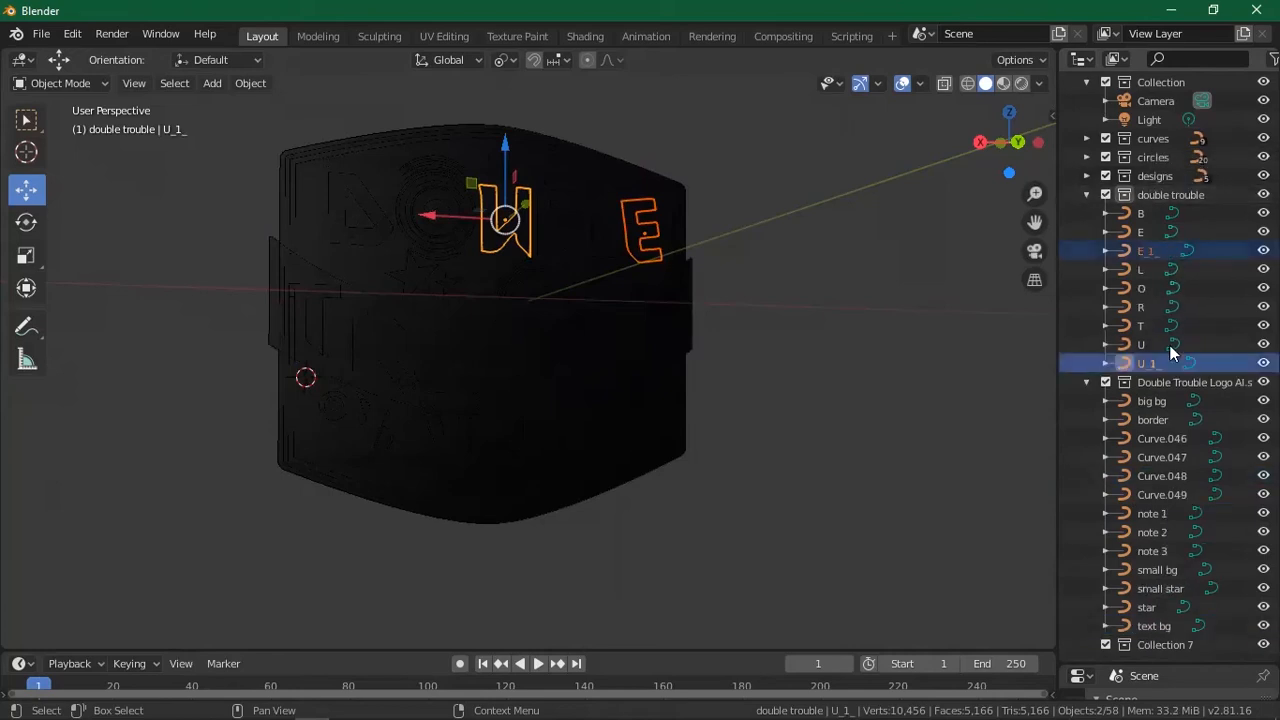
Rename Curve.046 as B and move it into the double trouble collection.
click(1158, 418)
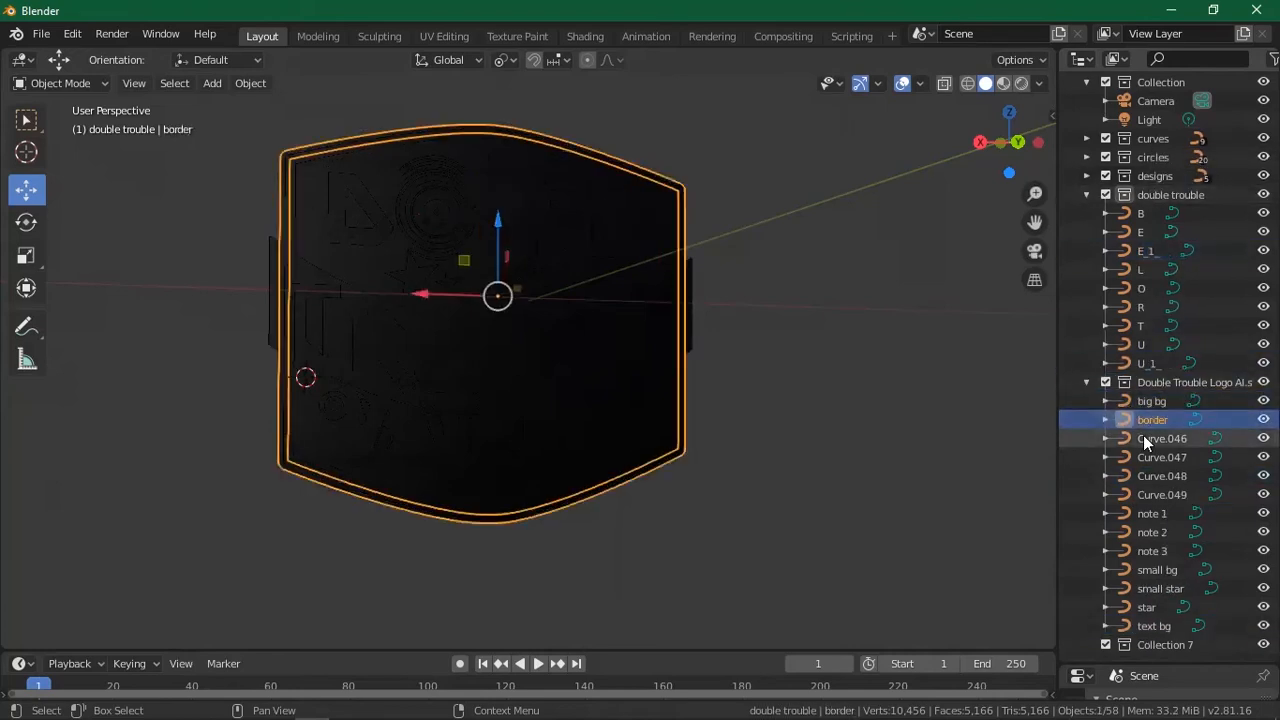
click(1148, 440)
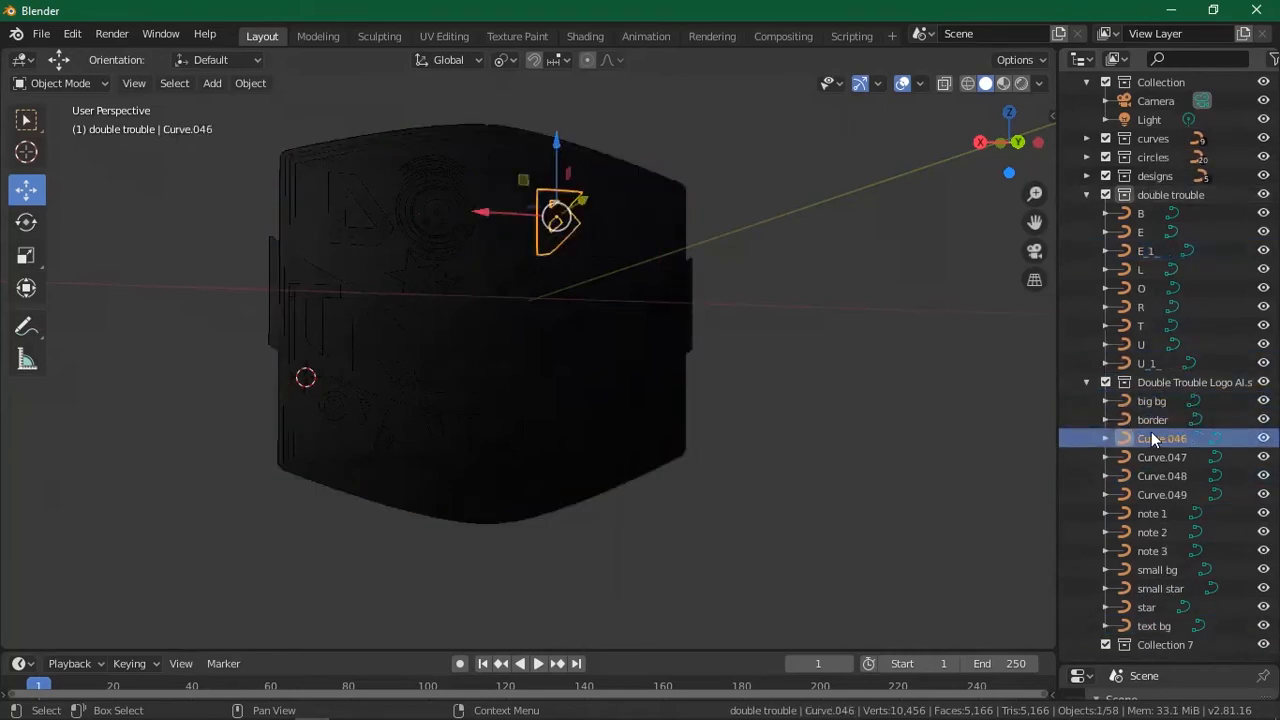
double_click(1166, 437)
text(B)
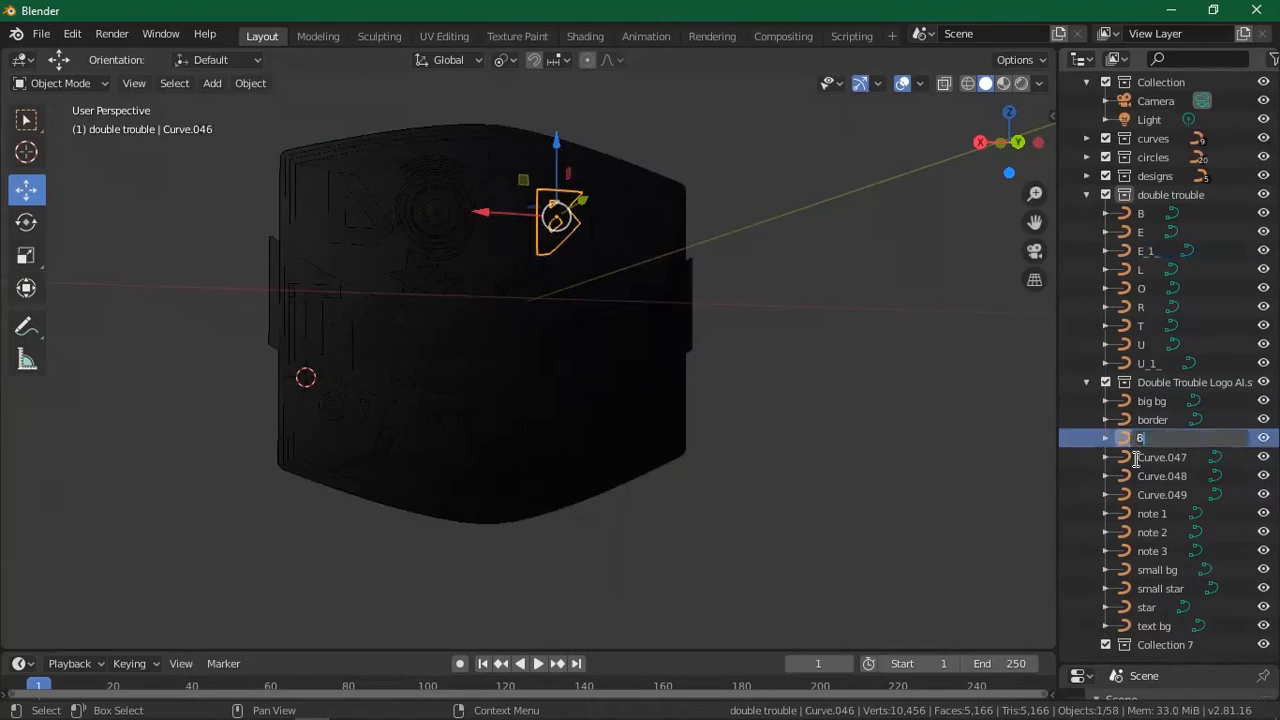
key(Return)
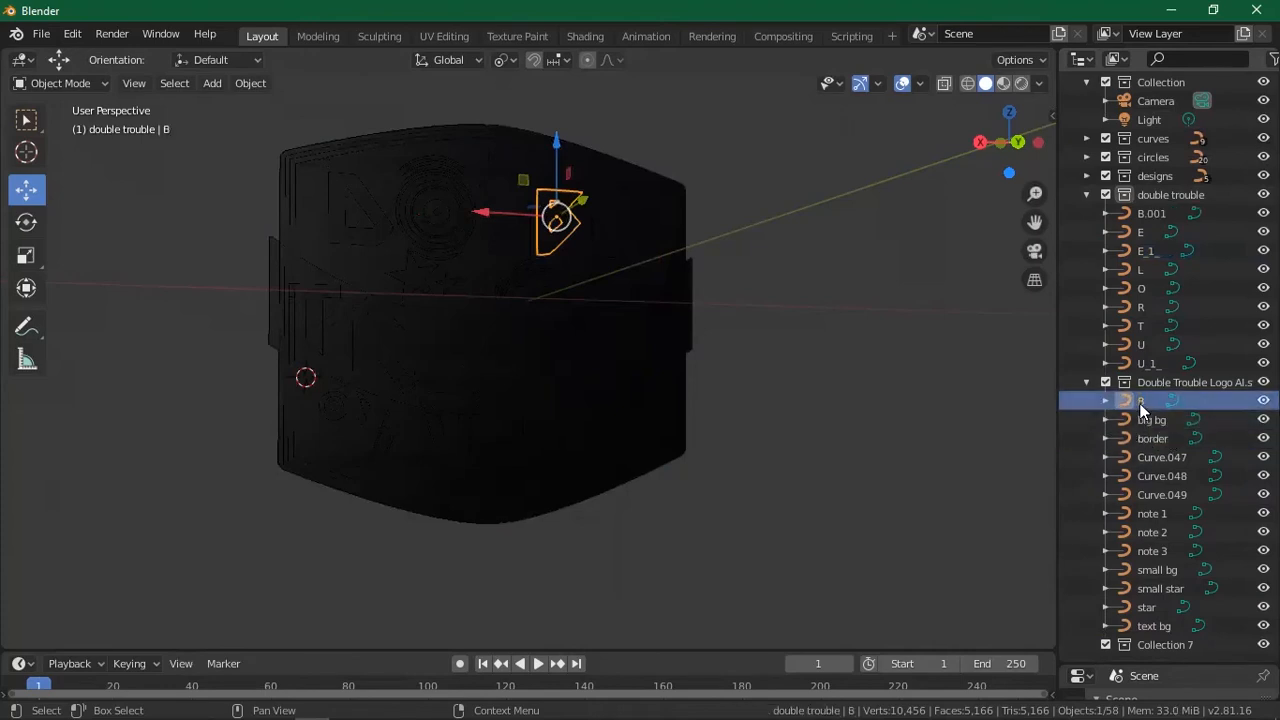
drag(1141, 408, 1147, 229)
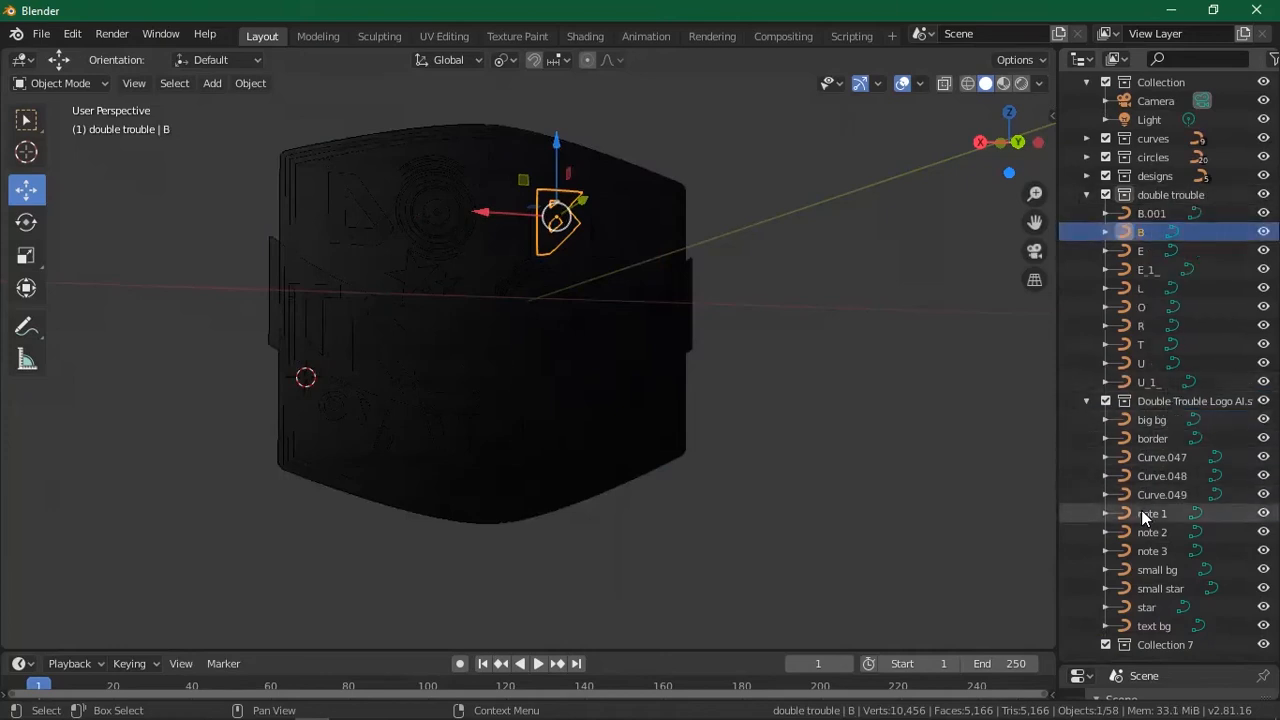
Rename Curve.047 as L and move it into the double trouble collection.
click(1147, 440)
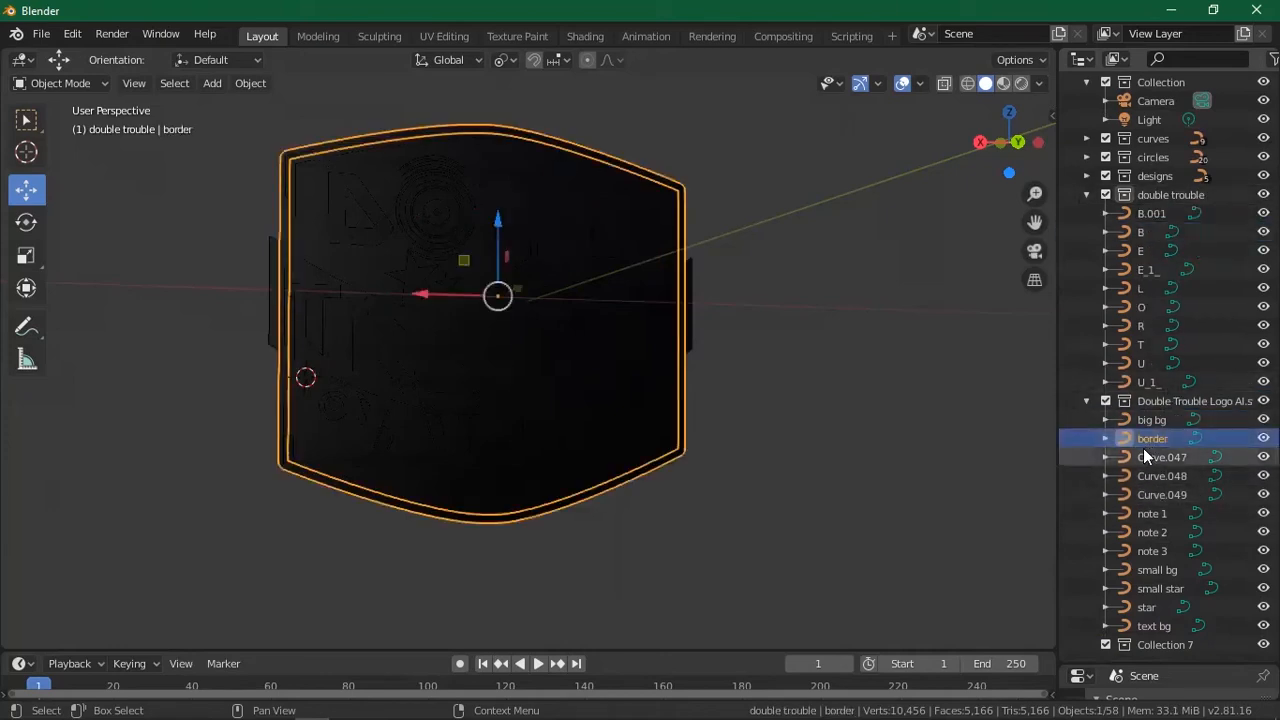
click(1144, 458)
click(1147, 475)
click(1140, 458)
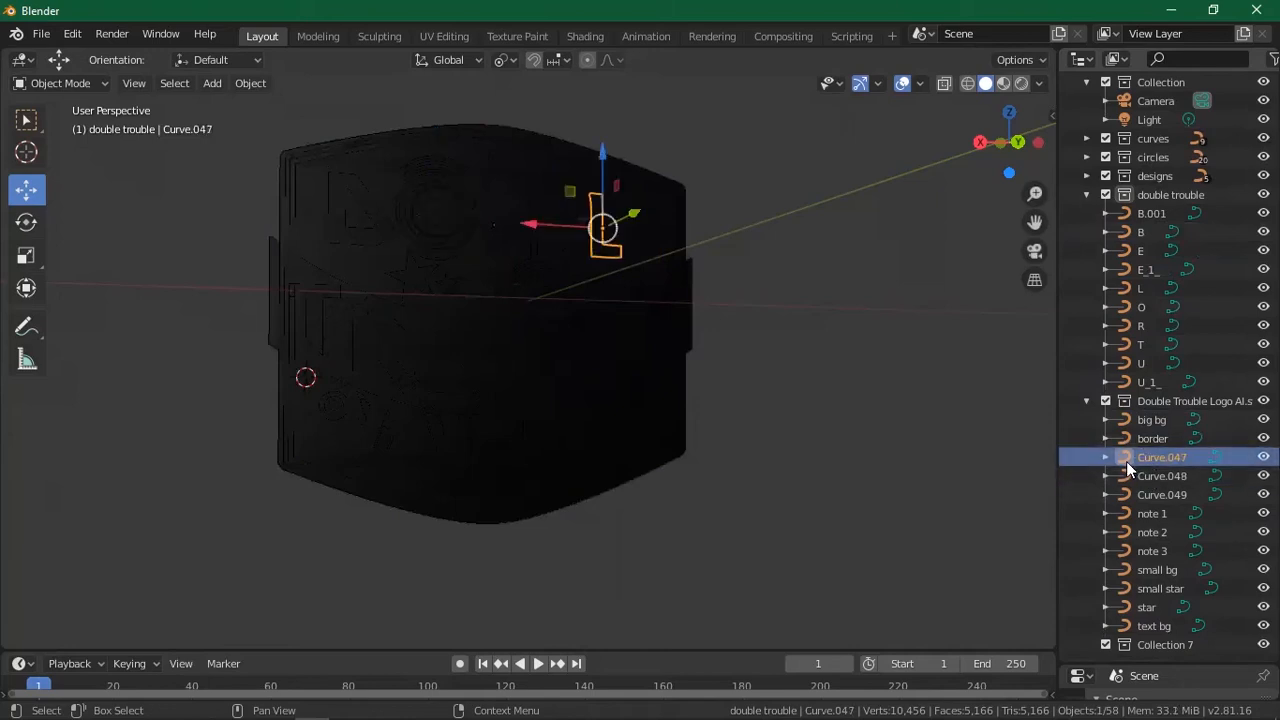
double_click(1166, 456)
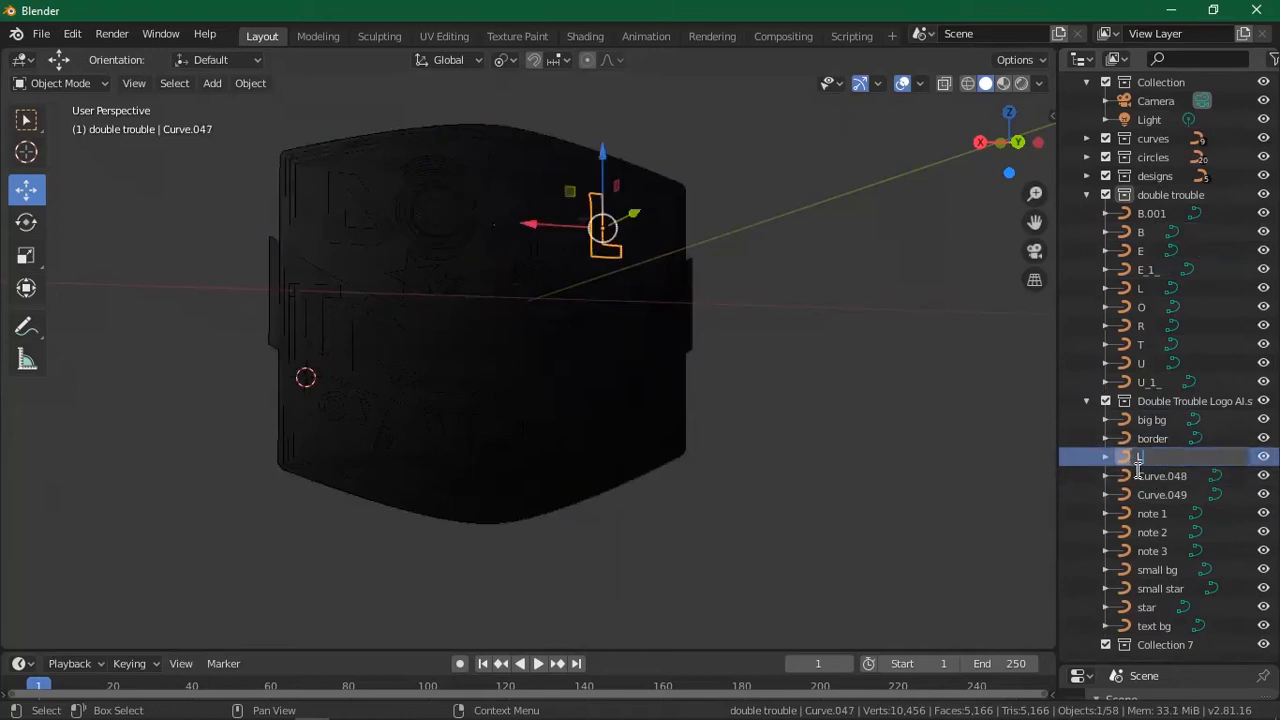
key(Return)
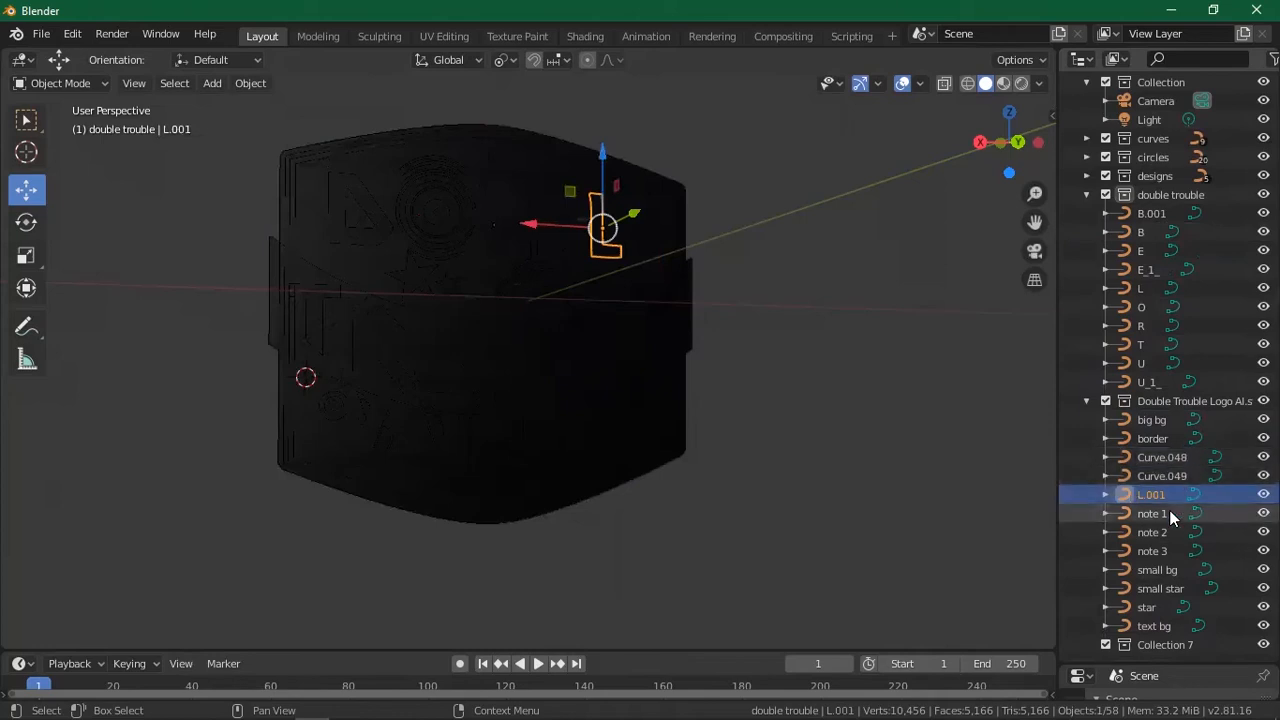
drag(1126, 495, 1136, 232)
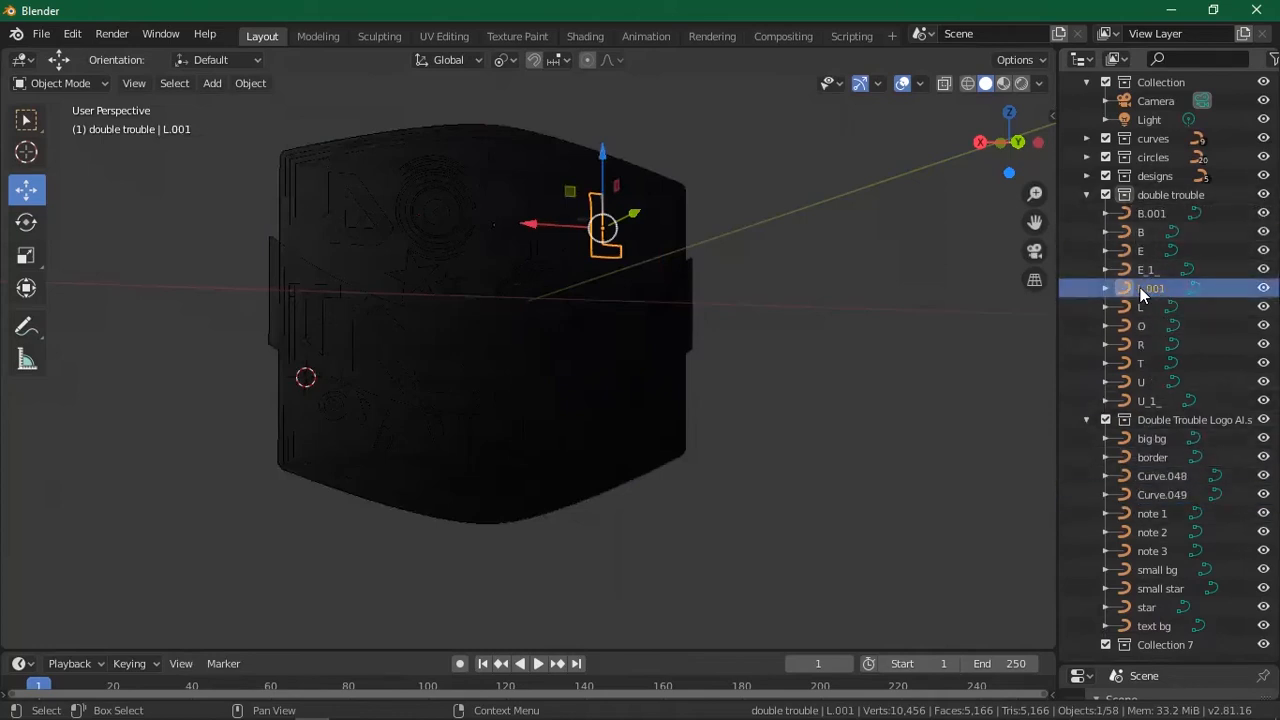
Rename the L.001 curve in the double trouble collection as L1.
double_click(1140, 287)
key(BackSpace)
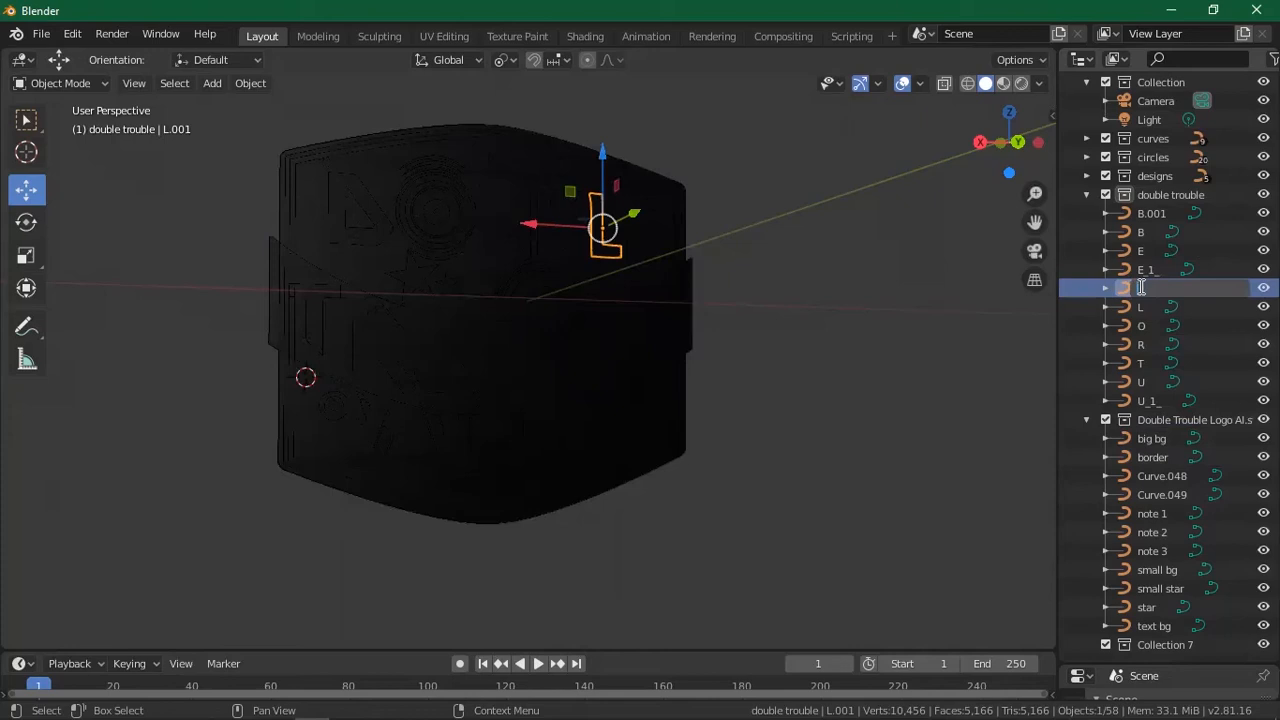
text(L1)
key(Return)
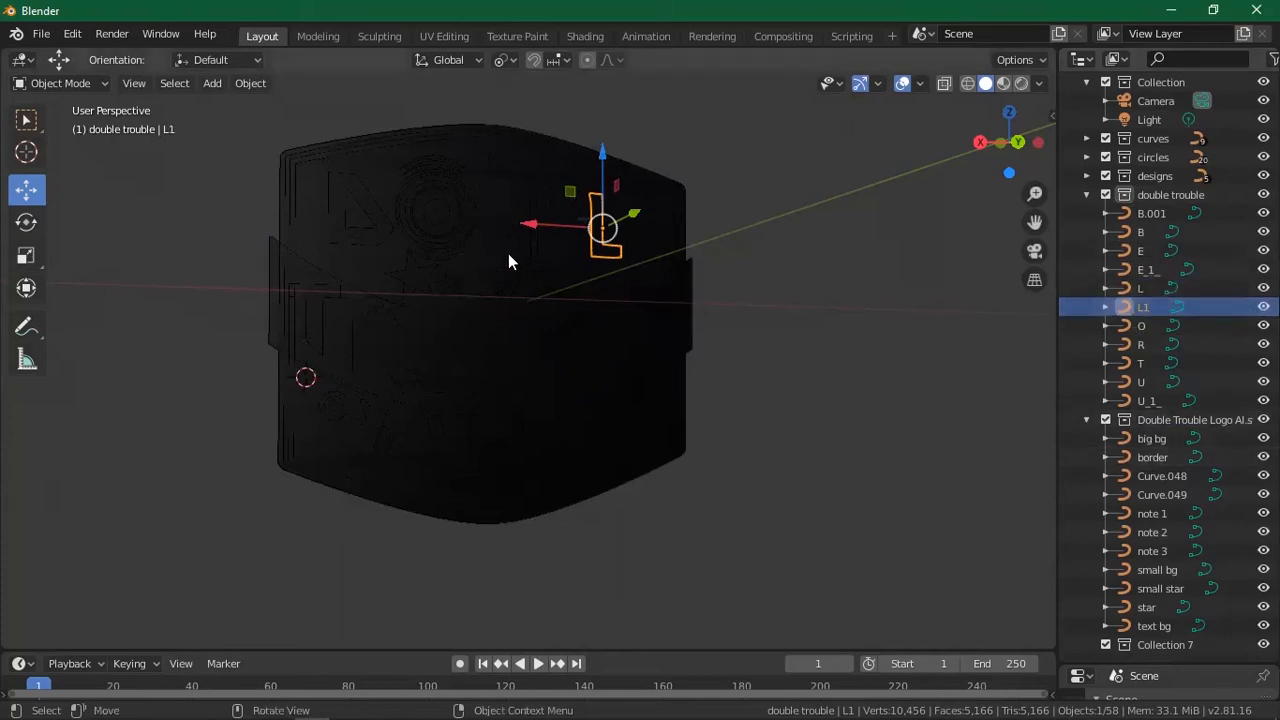
Rename Curve.049 as D and move it into the double trouble collection.
click(1155, 500)
double_click(1157, 496)
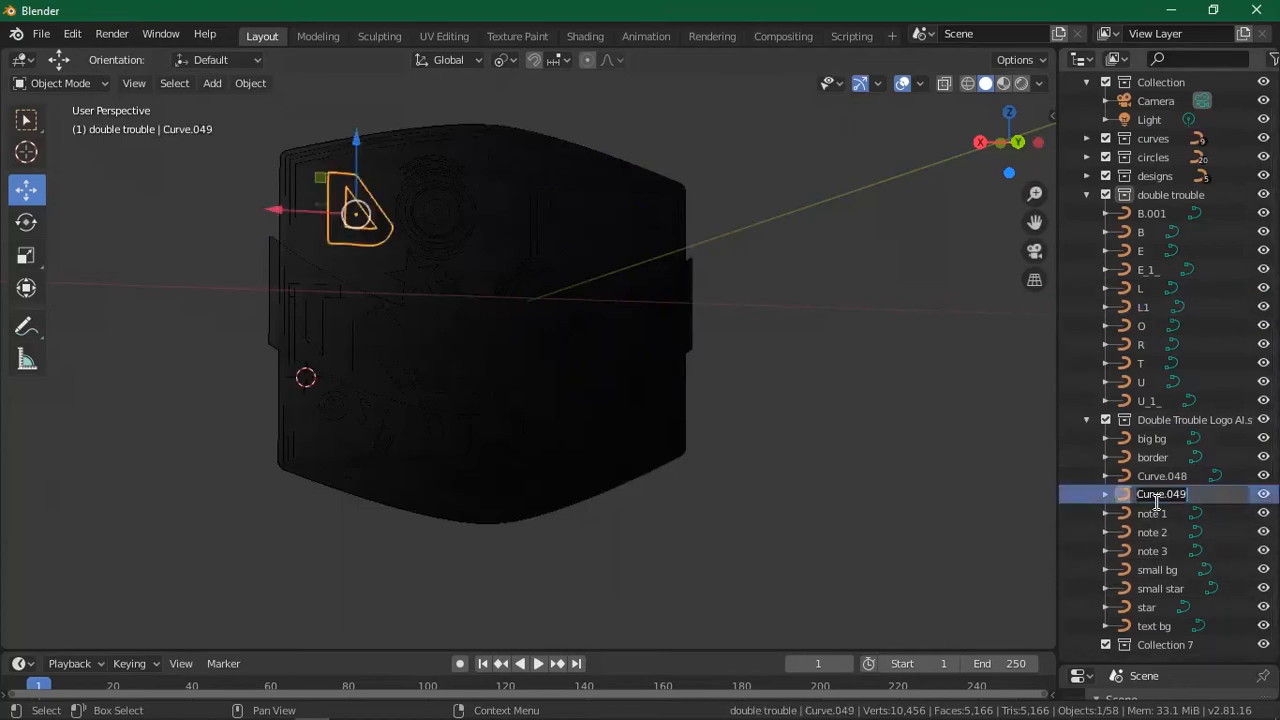
text(D)
key(Return)
drag(1146, 492, 1163, 232)
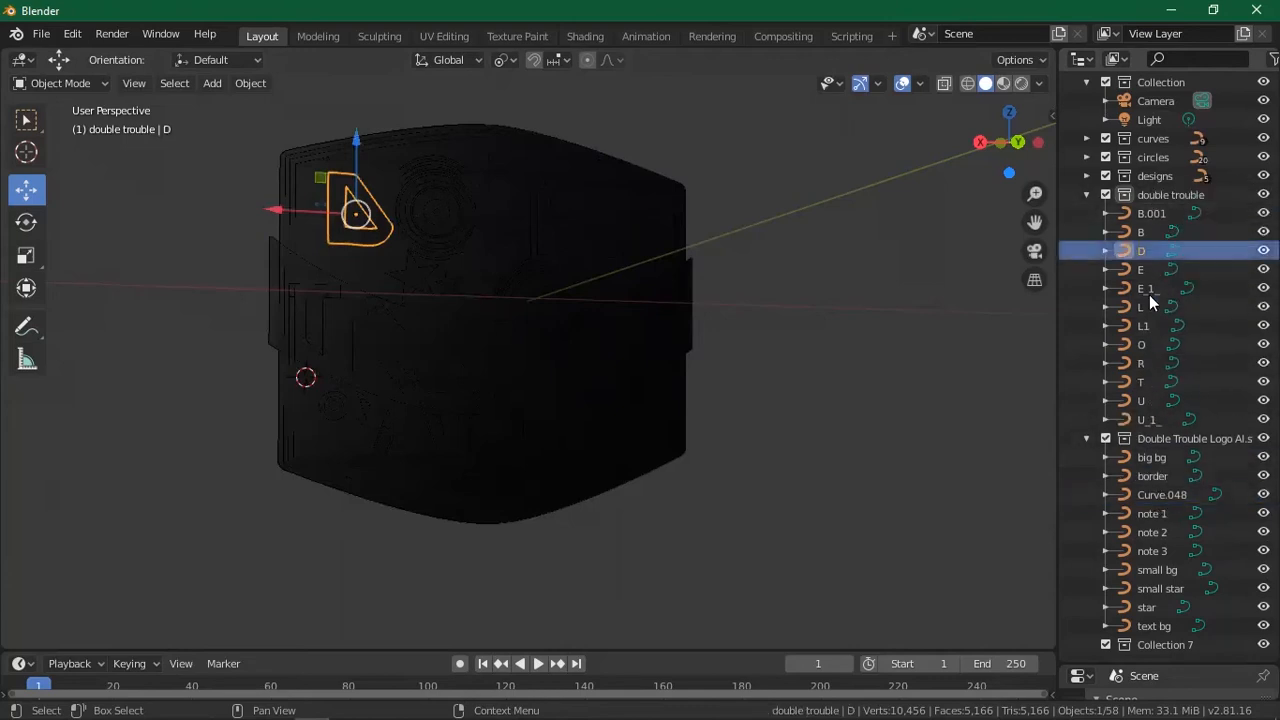
Move Curve.048, the ring standing in for the O of DOUBLE, into the circles collection.
click(1157, 496)
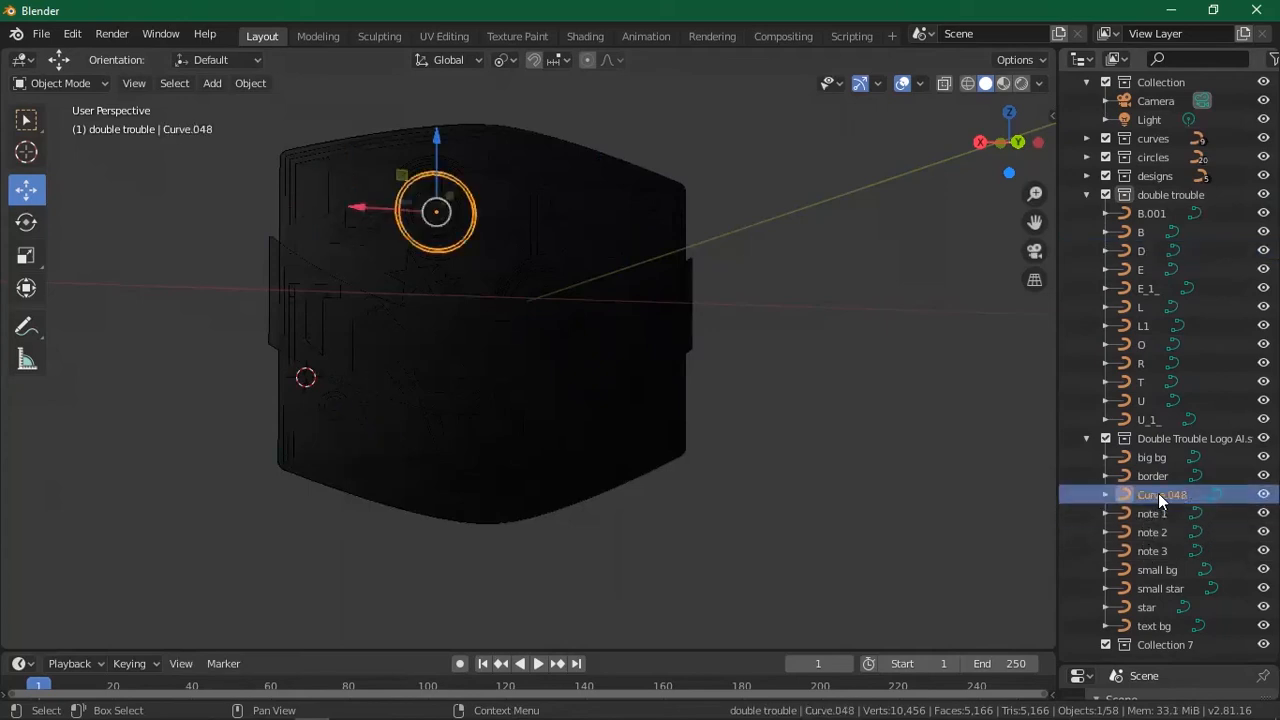
double_click(1173, 493)
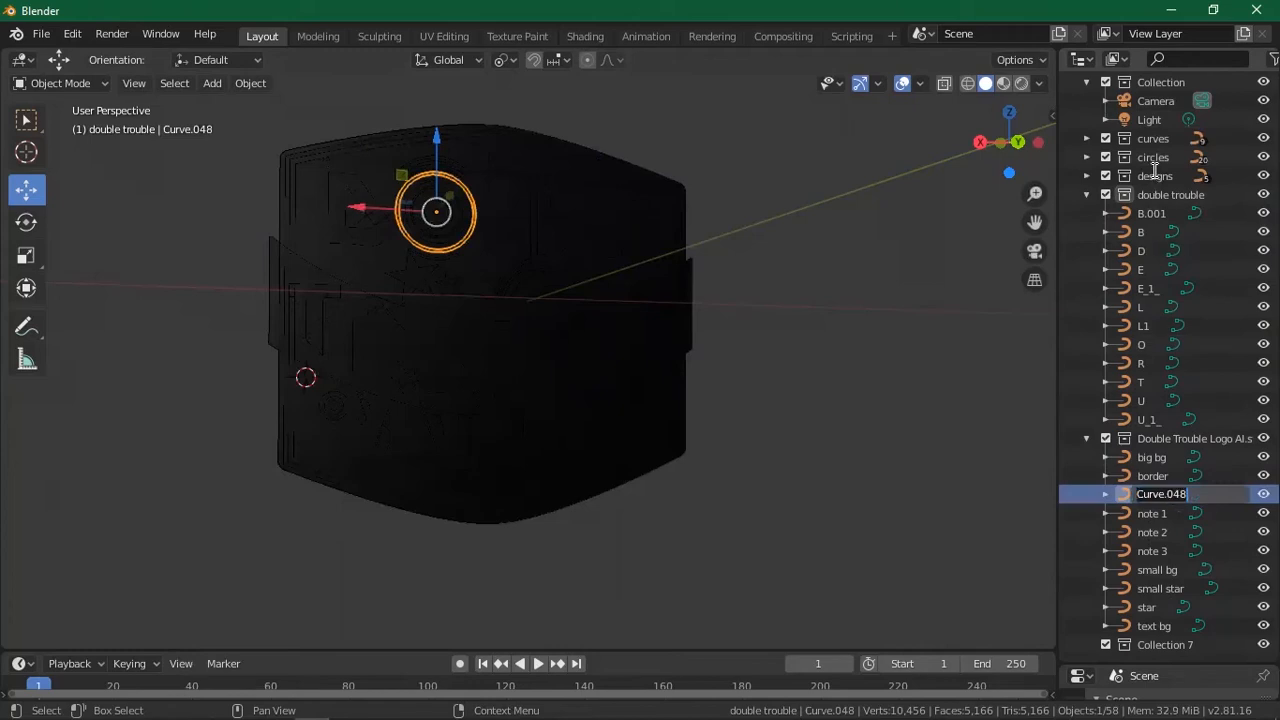
click(1123, 497)
drag(1123, 497, 1154, 148)
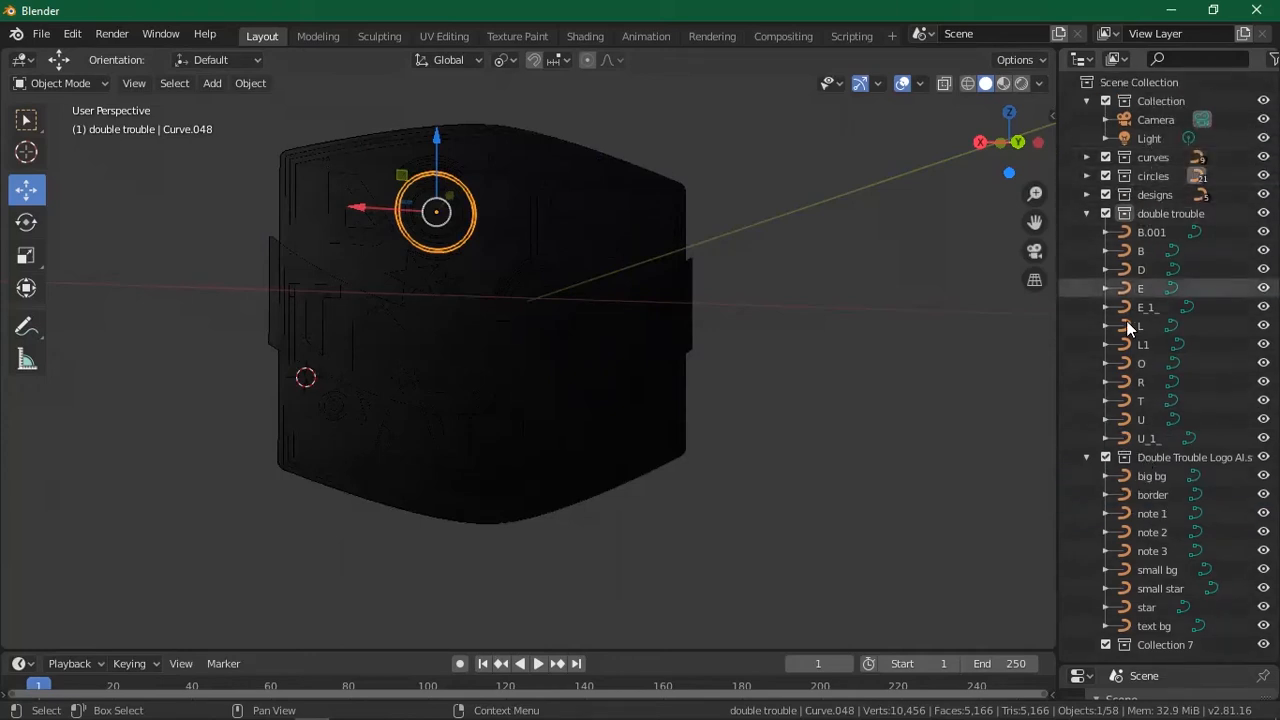
Check big bg, border and note 1 on the logo, and highlight all letter curves in the double trouble collection.
click(1134, 452)
click(1145, 477)
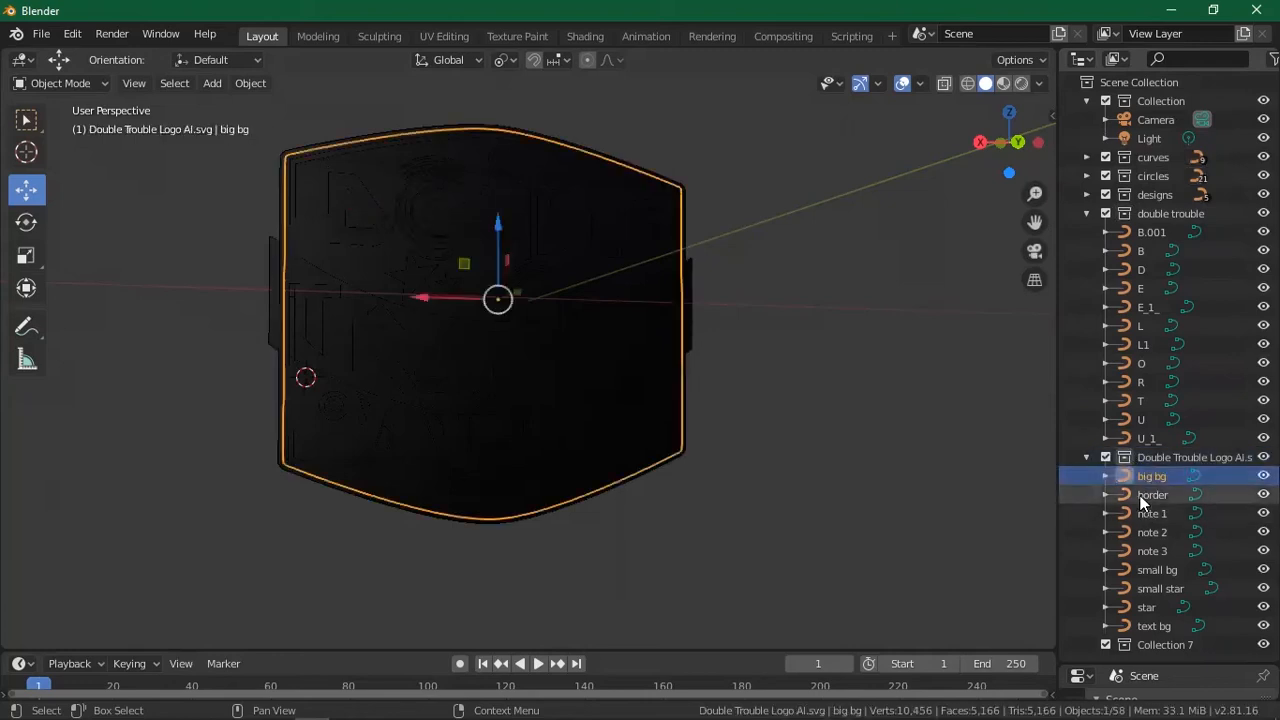
click(1143, 497)
click(1145, 513)
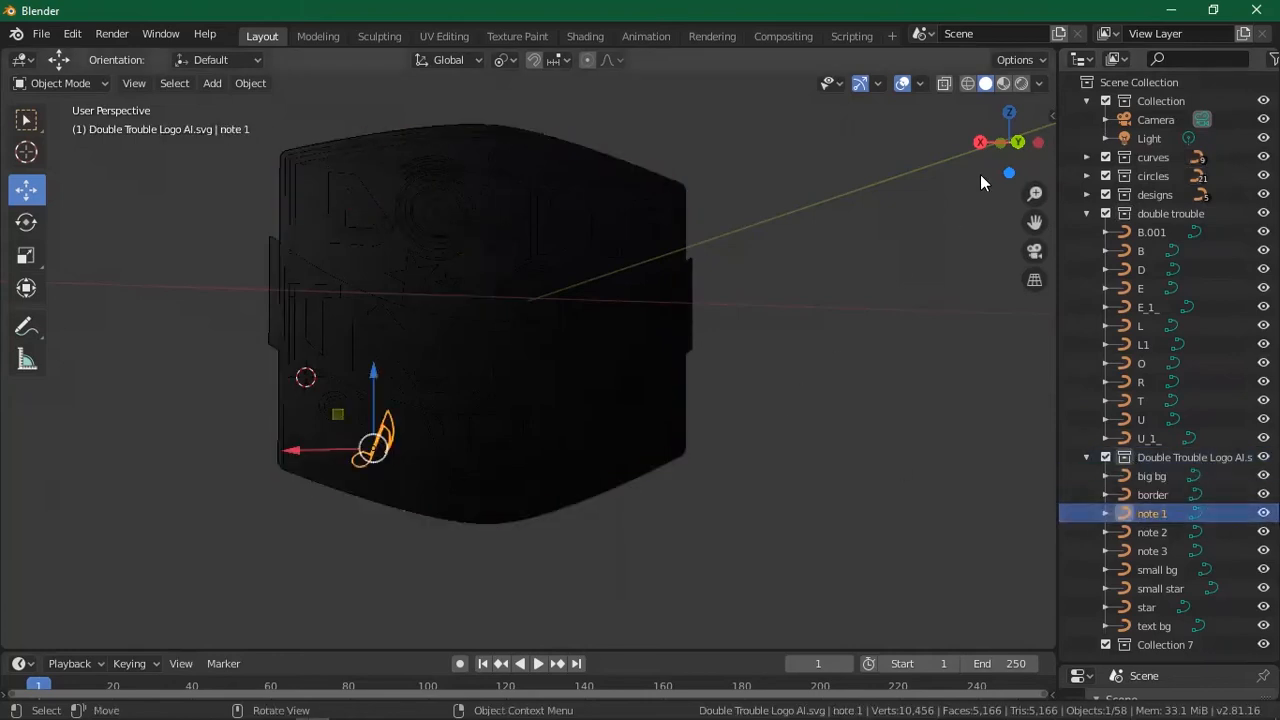
drag(1009, 142, 837, 243)
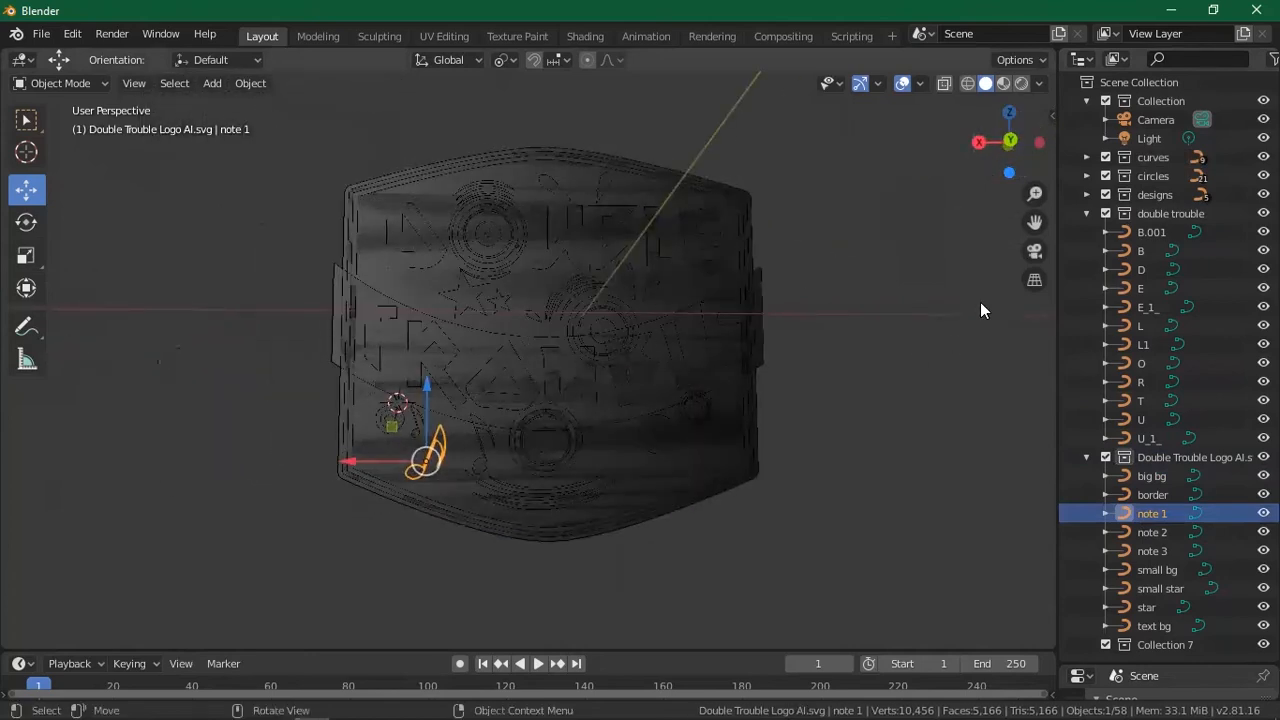
drag(1006, 143, 806, 142)
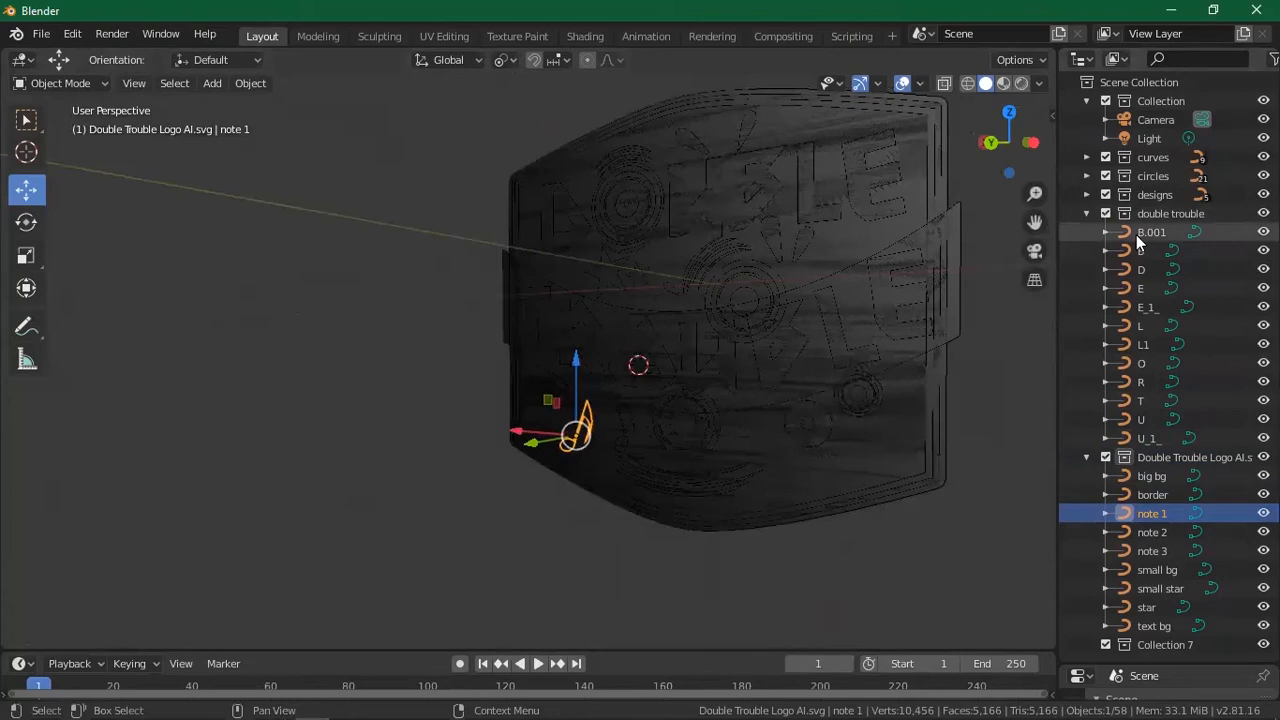
click(1136, 235)
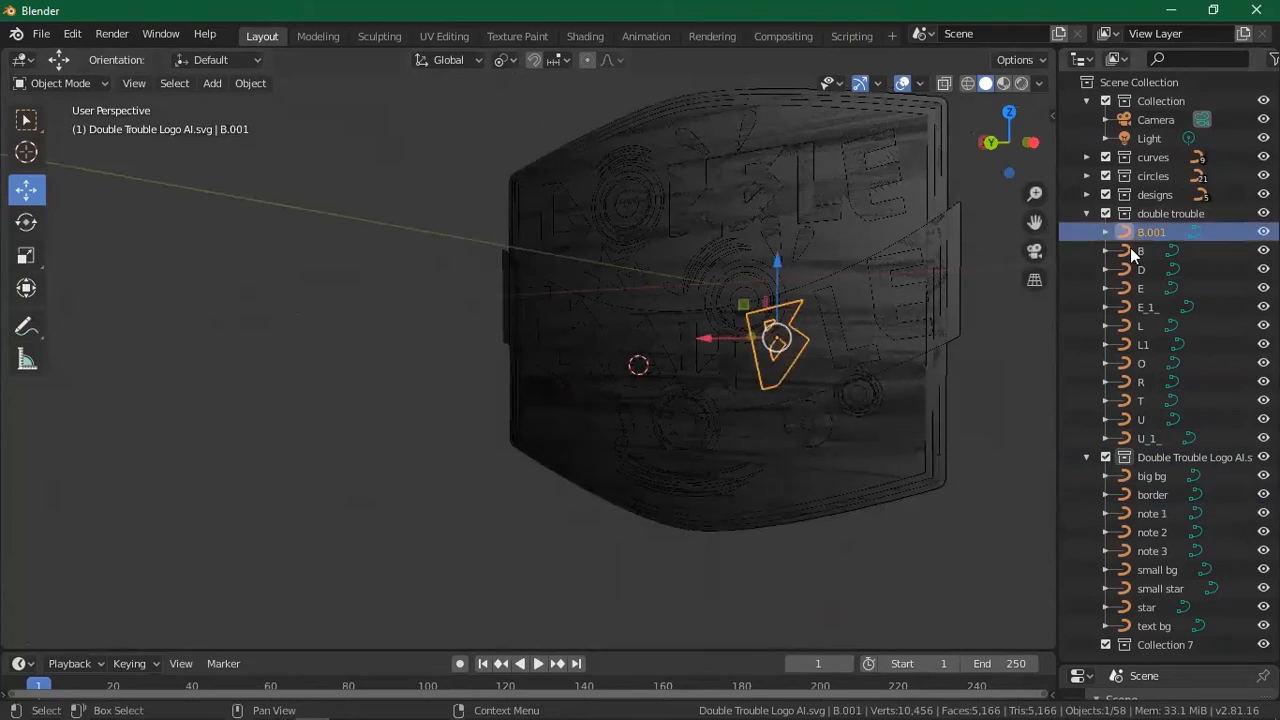
shift+click(1136, 437)
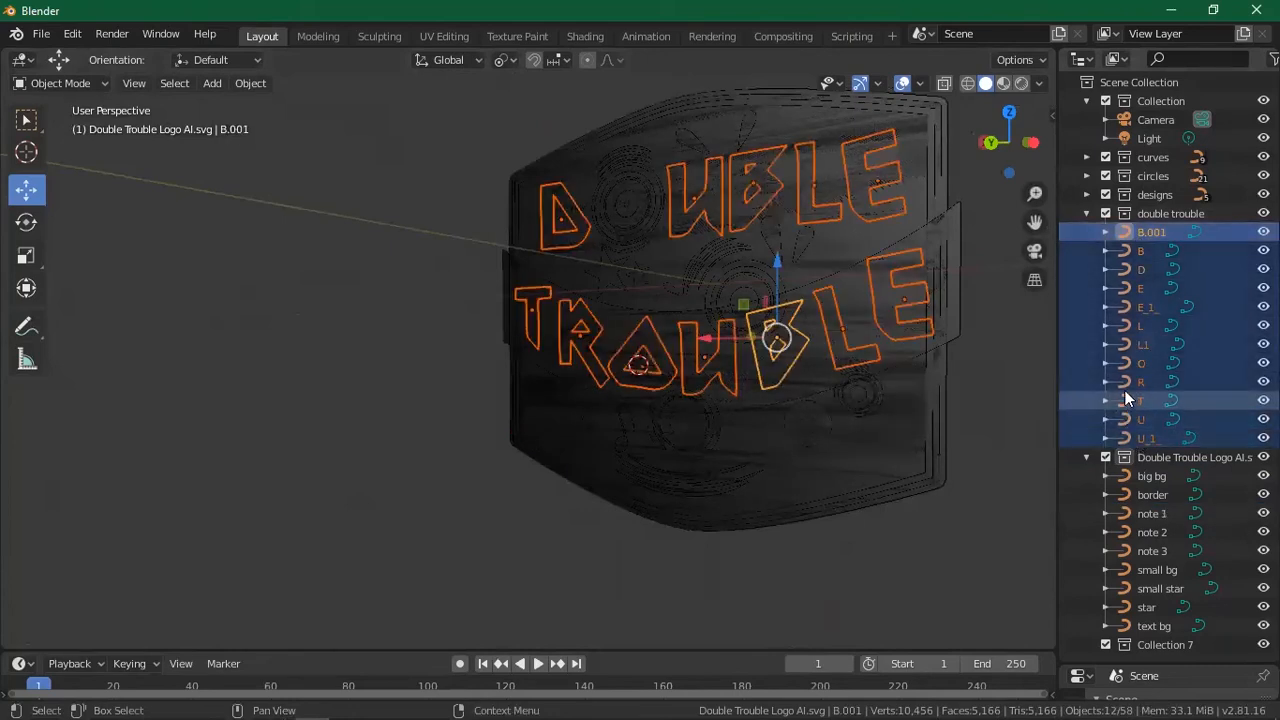
click(1087, 213)
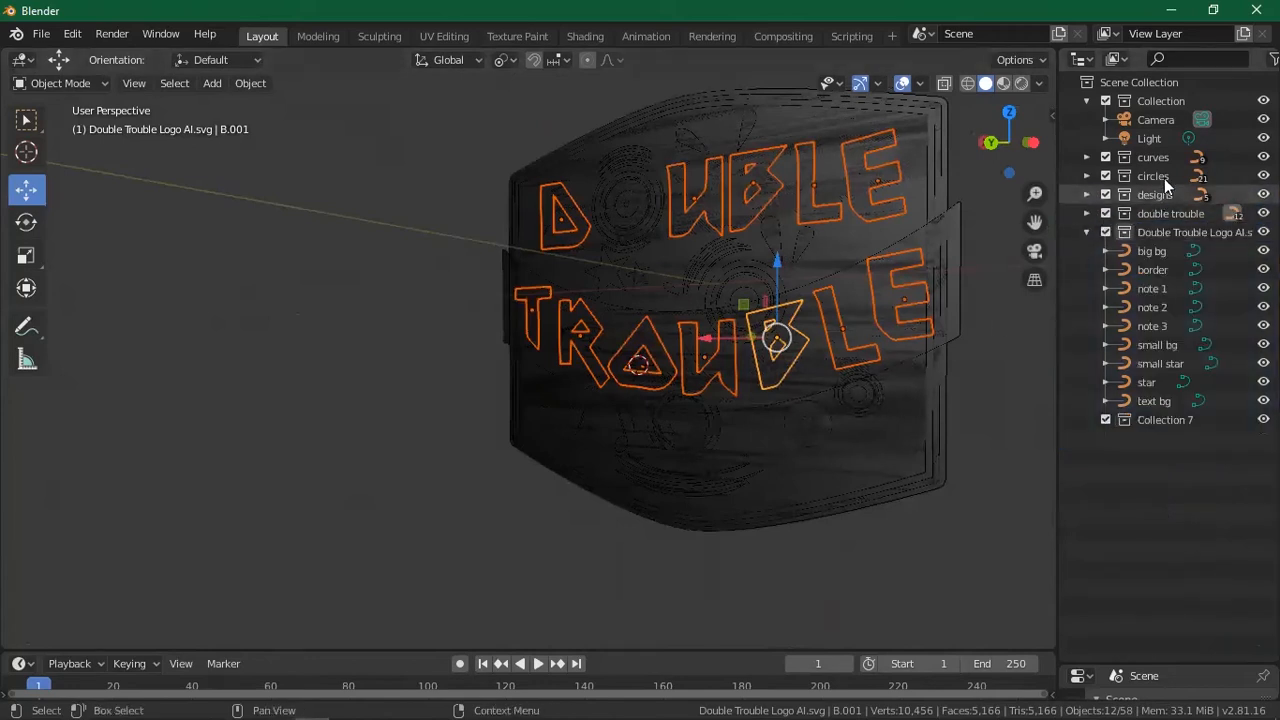
Examine individual curves in the circles collection to identify the rings that form the O of DOUBLE.
click(1132, 176)
click(1084, 176)
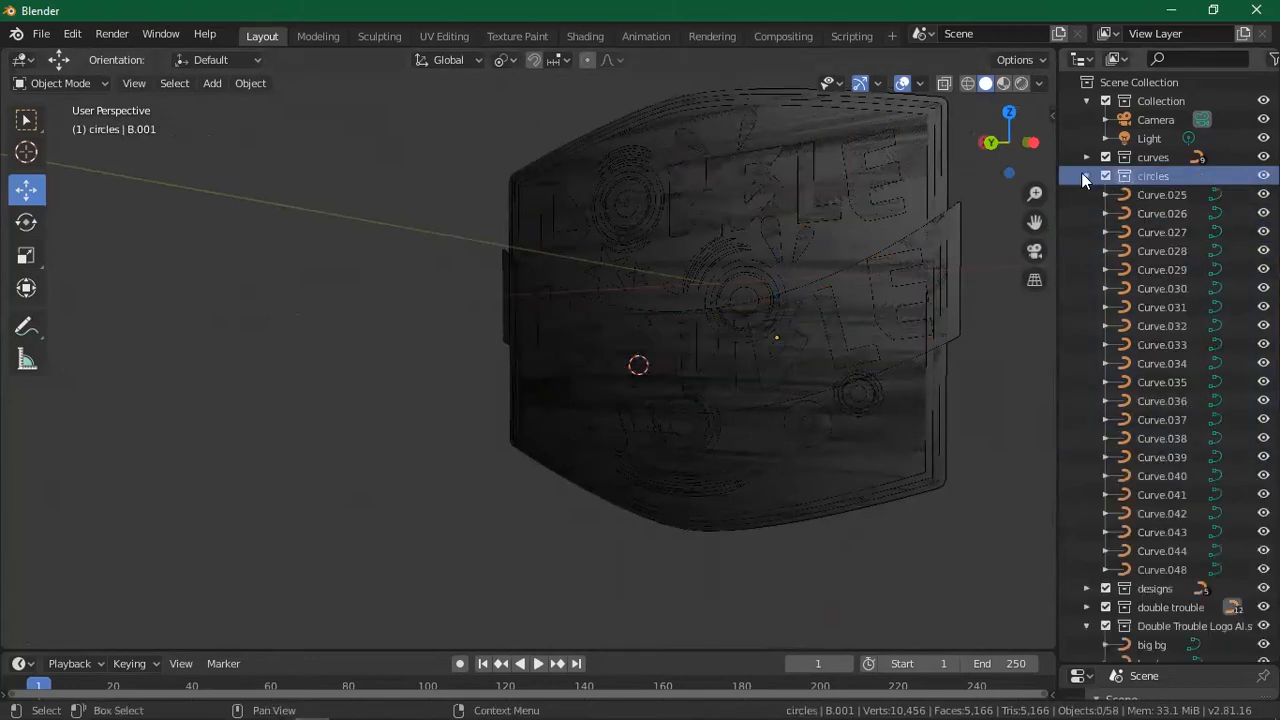
click(1194, 190)
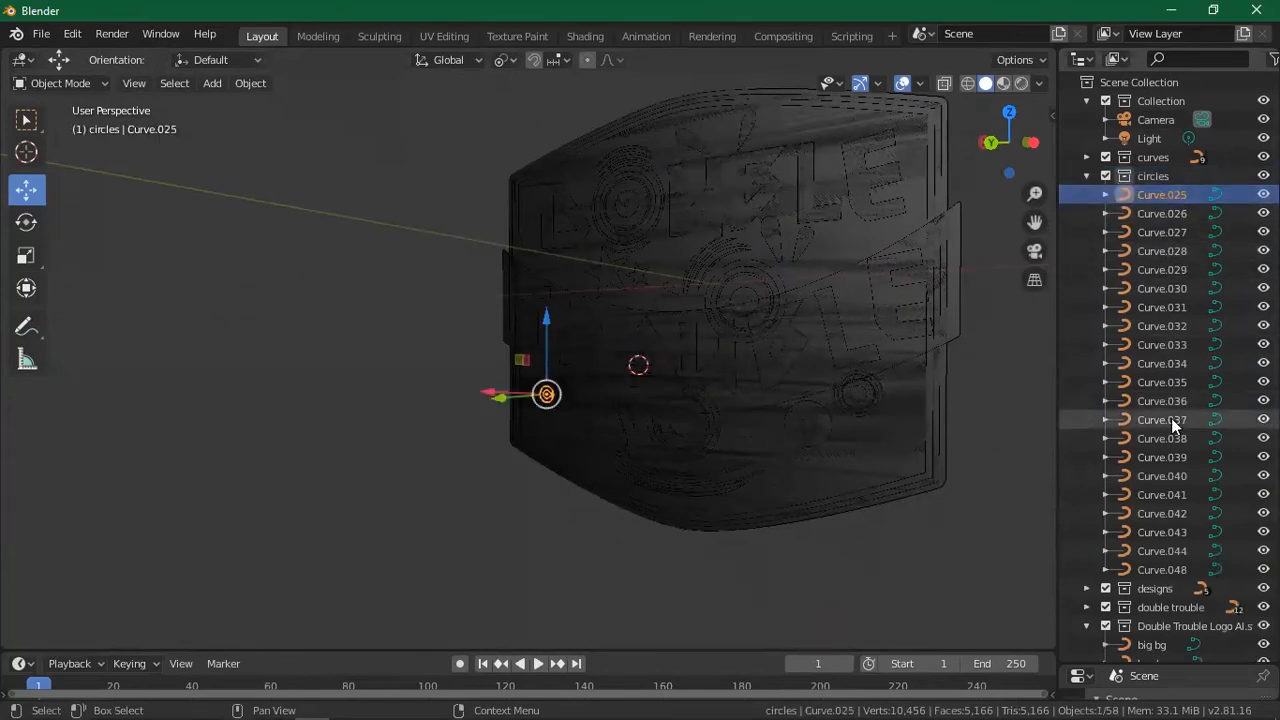
ctrl+click(1180, 231)
click(1177, 214)
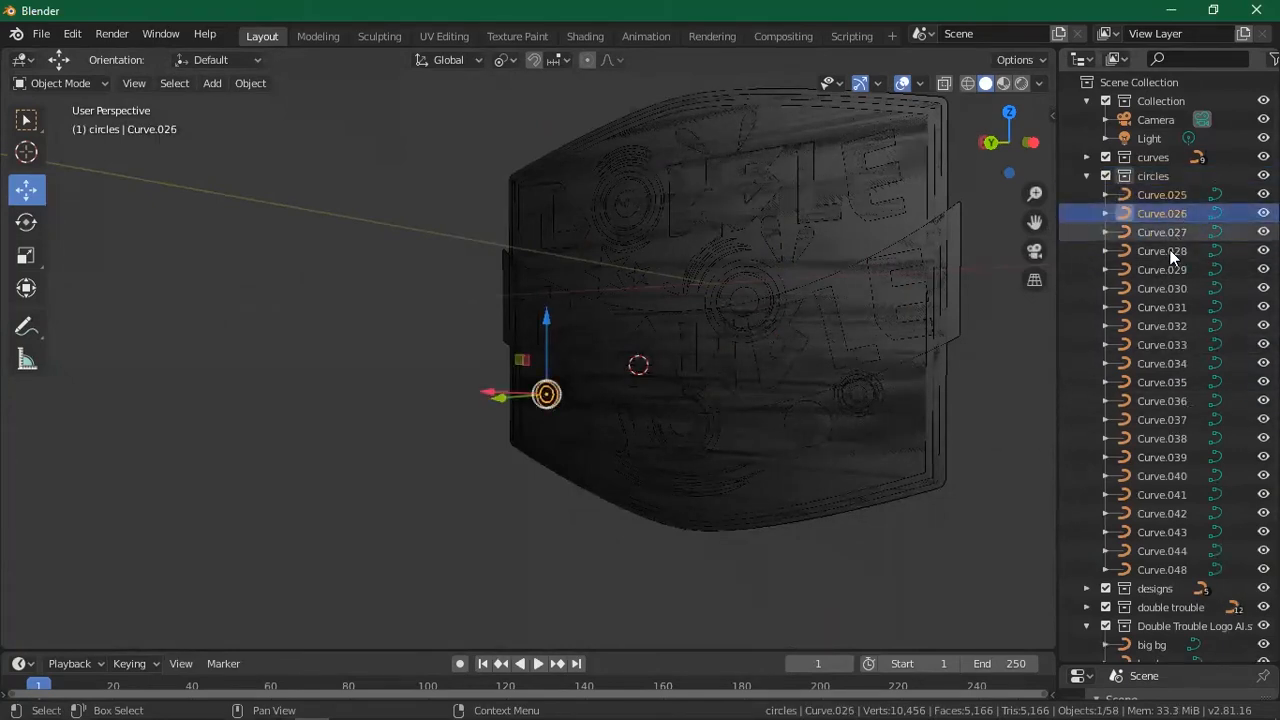
click(1170, 250)
click(1166, 270)
click(1164, 289)
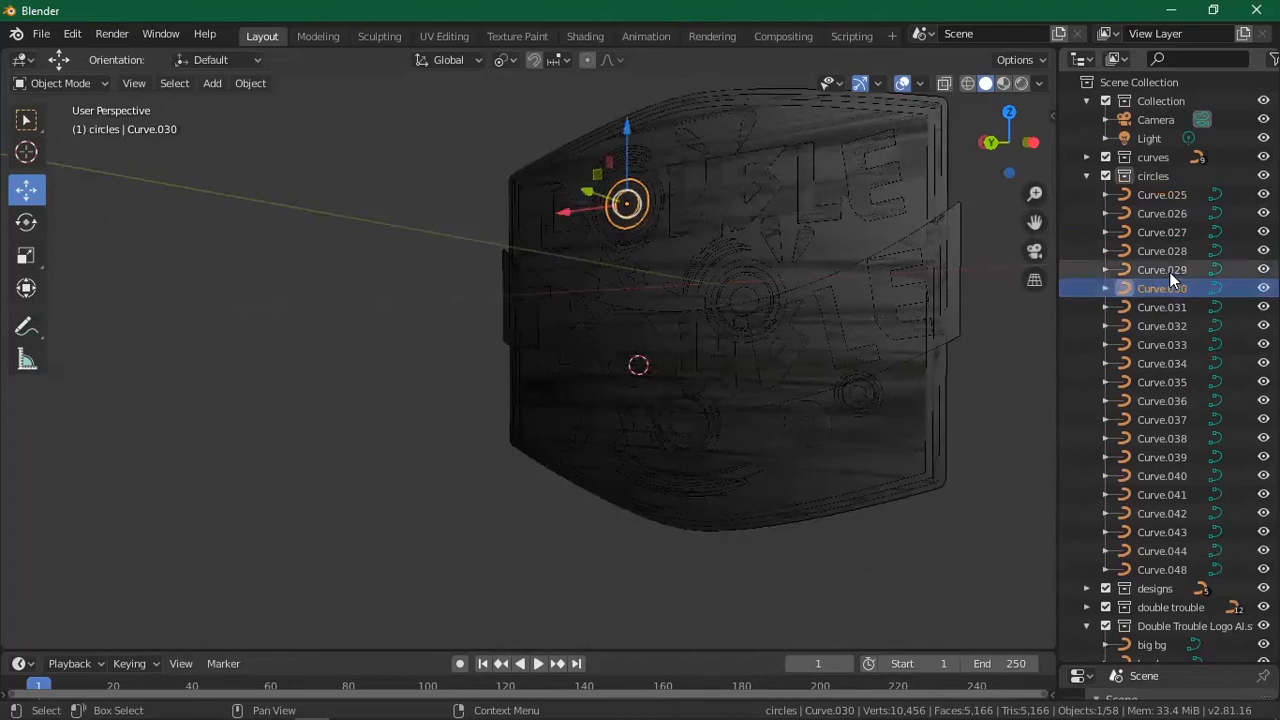
click(1168, 272)
click(1162, 304)
click(1160, 289)
click(1162, 270)
click(1157, 180)
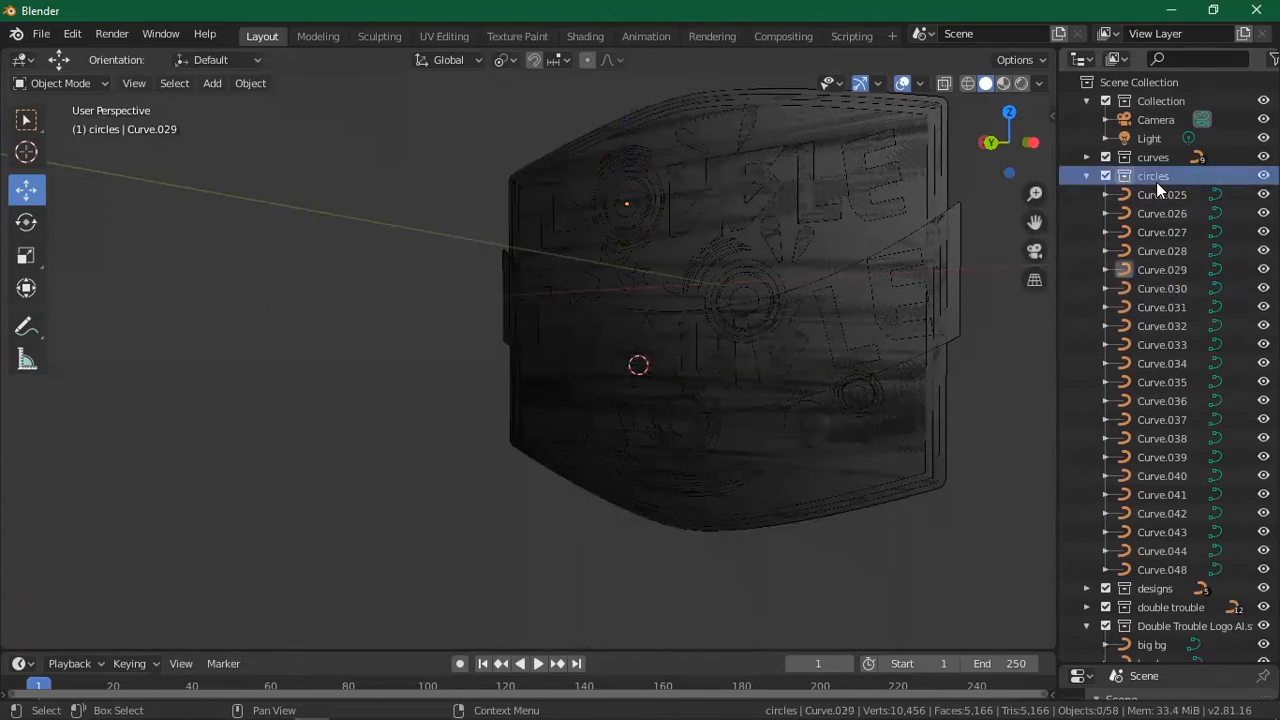
click(1087, 175)
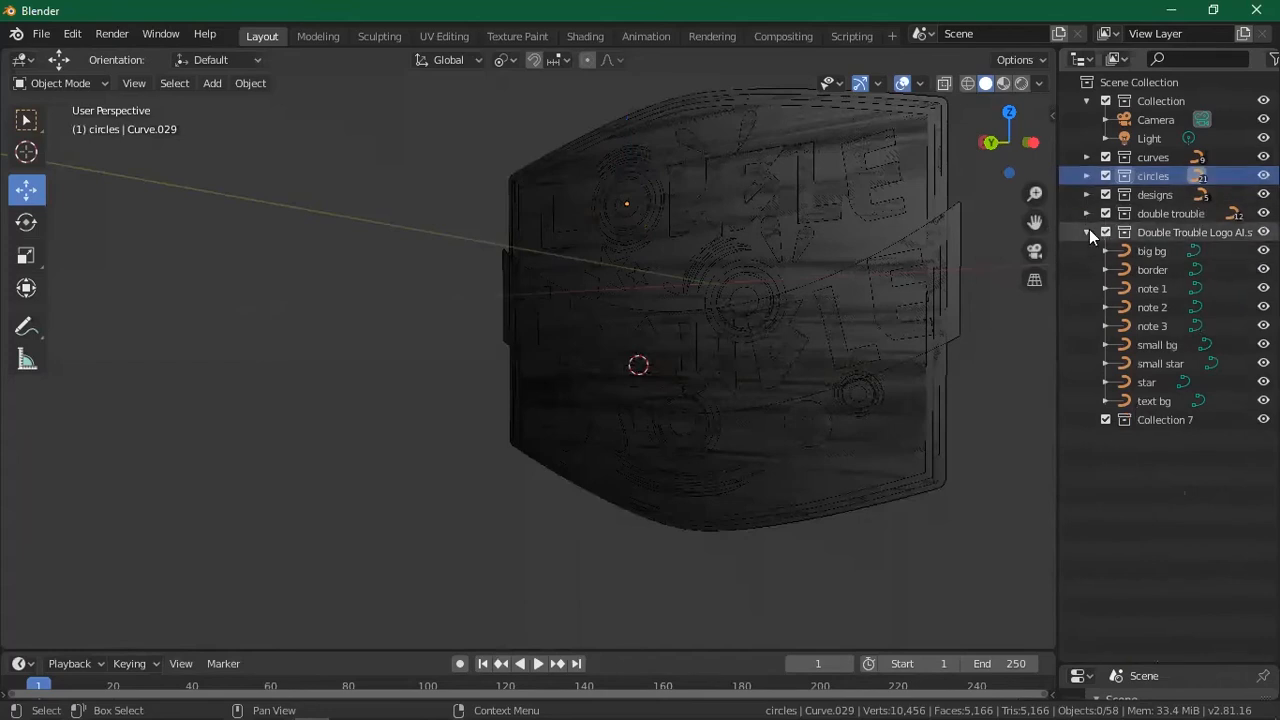
click(1087, 232)
right_click(1147, 353)
click(1147, 353)
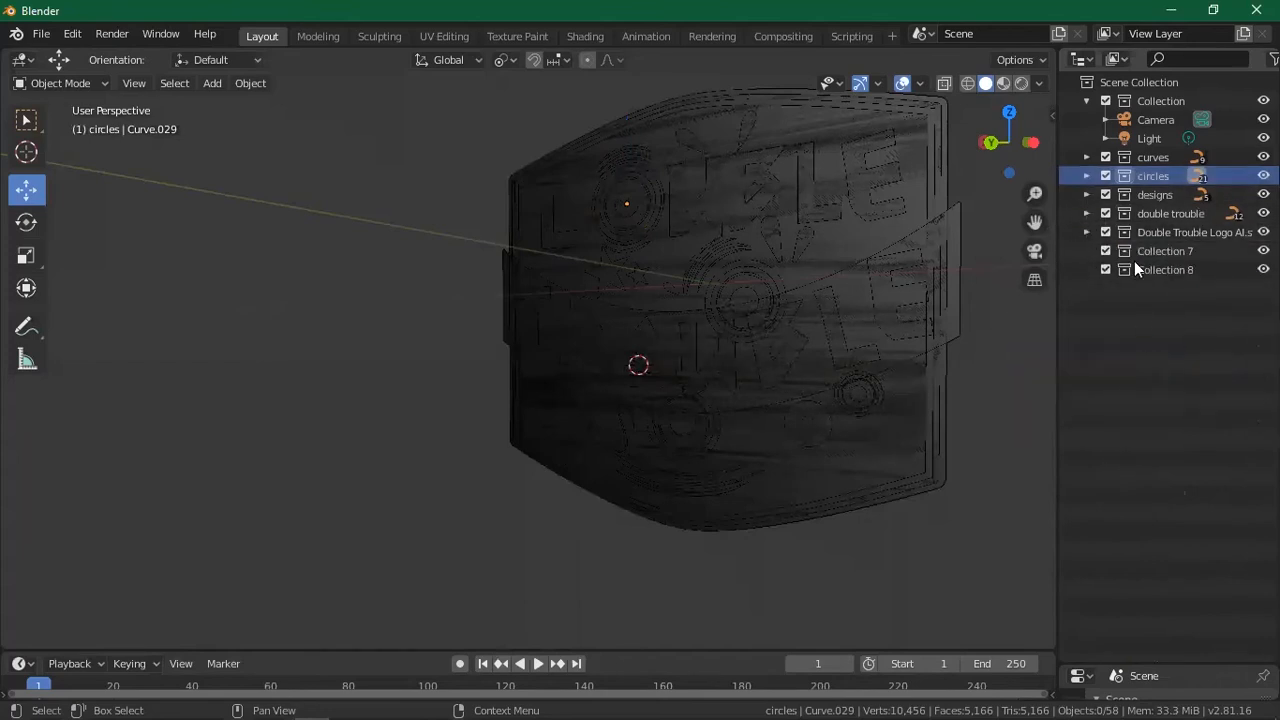
click(1162, 268)
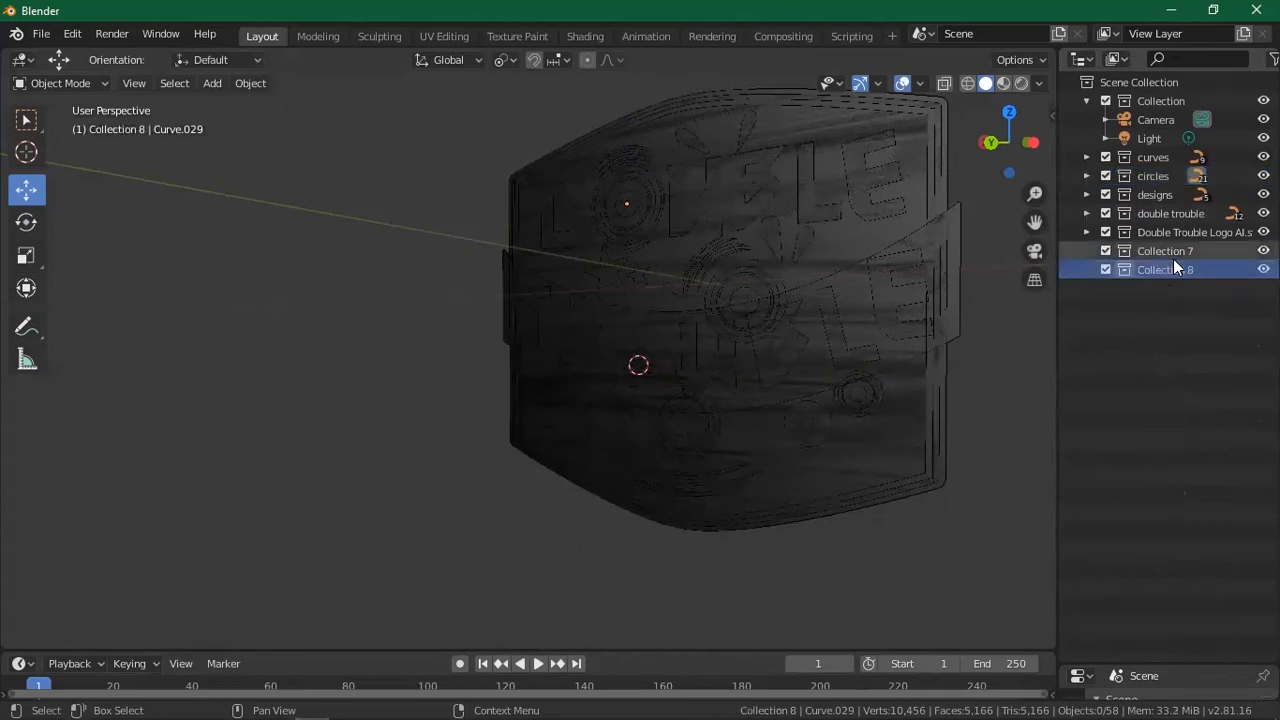
right_click(1181, 268)
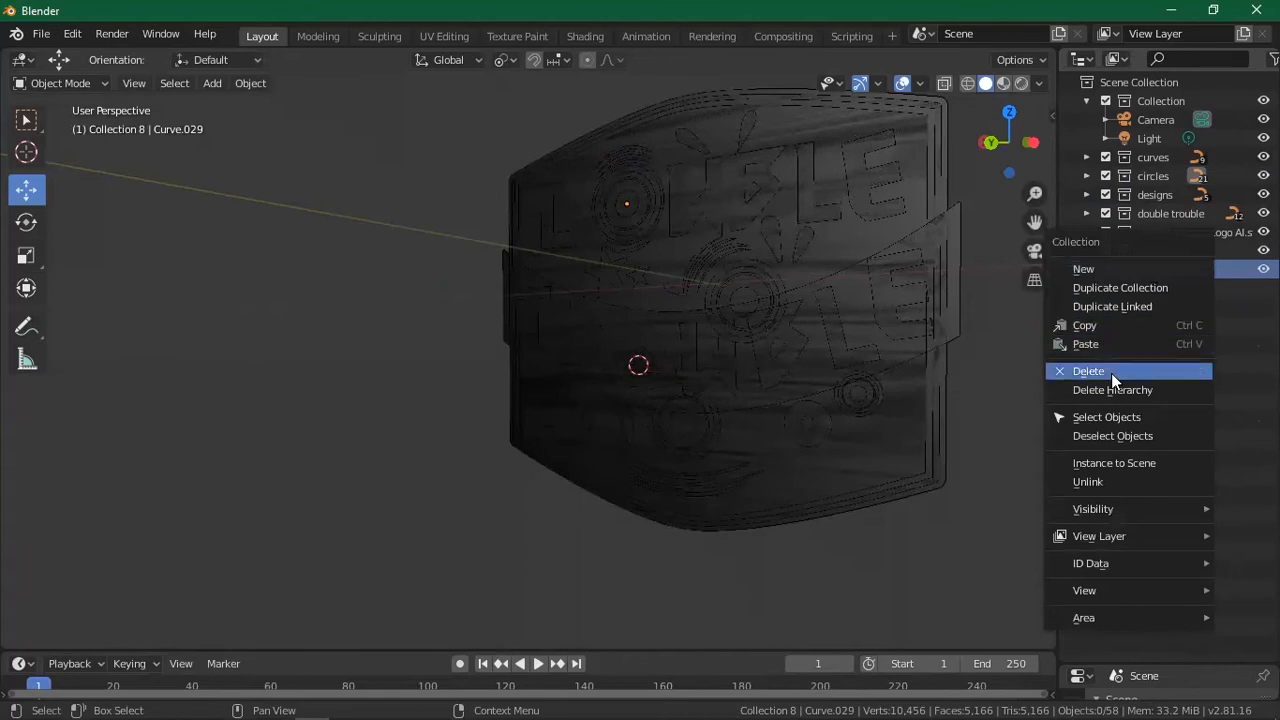
click(1111, 373)
Rename Collection 7 as O and place it directly above the circles collection.
double_click(1170, 251)
text(let)
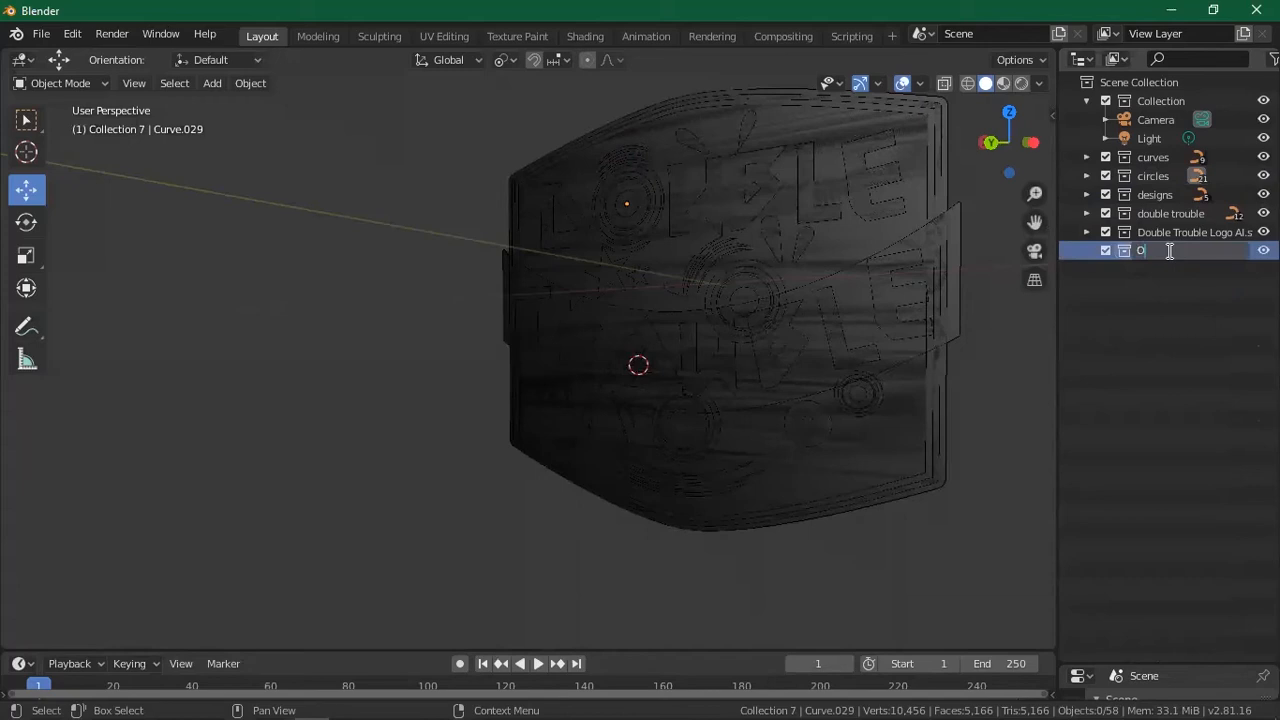
key(Return)
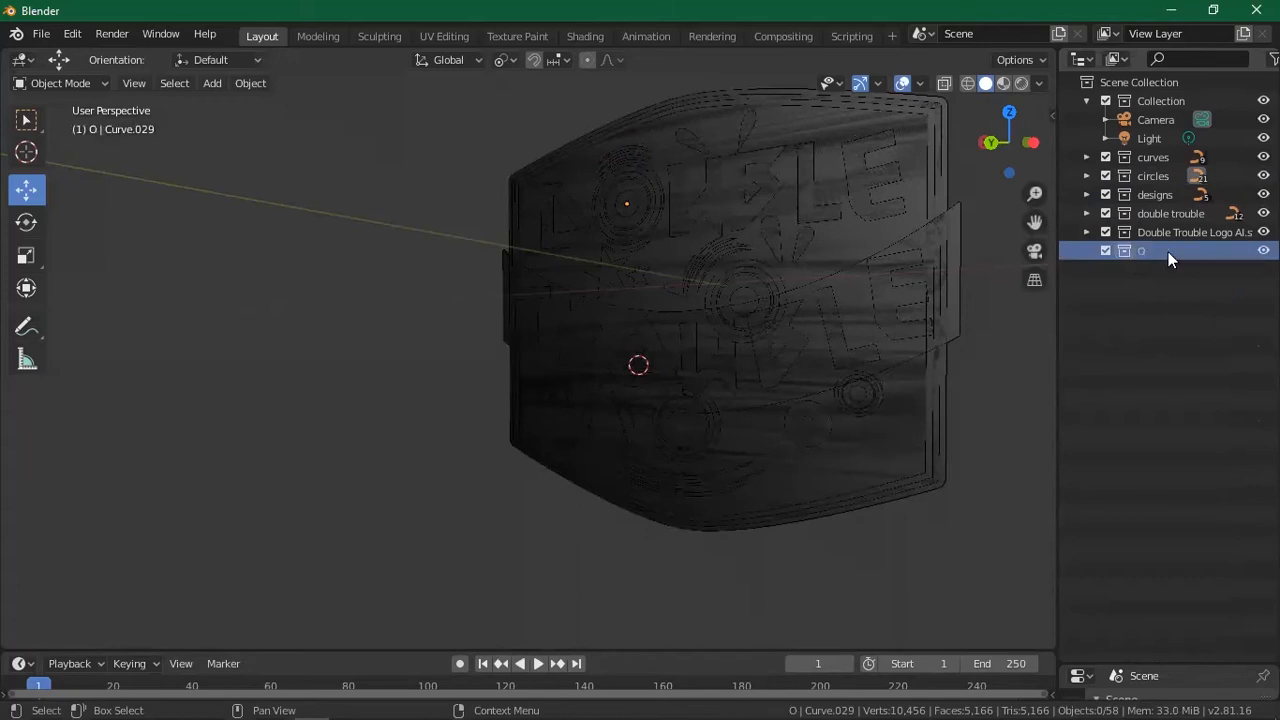
click(1087, 176)
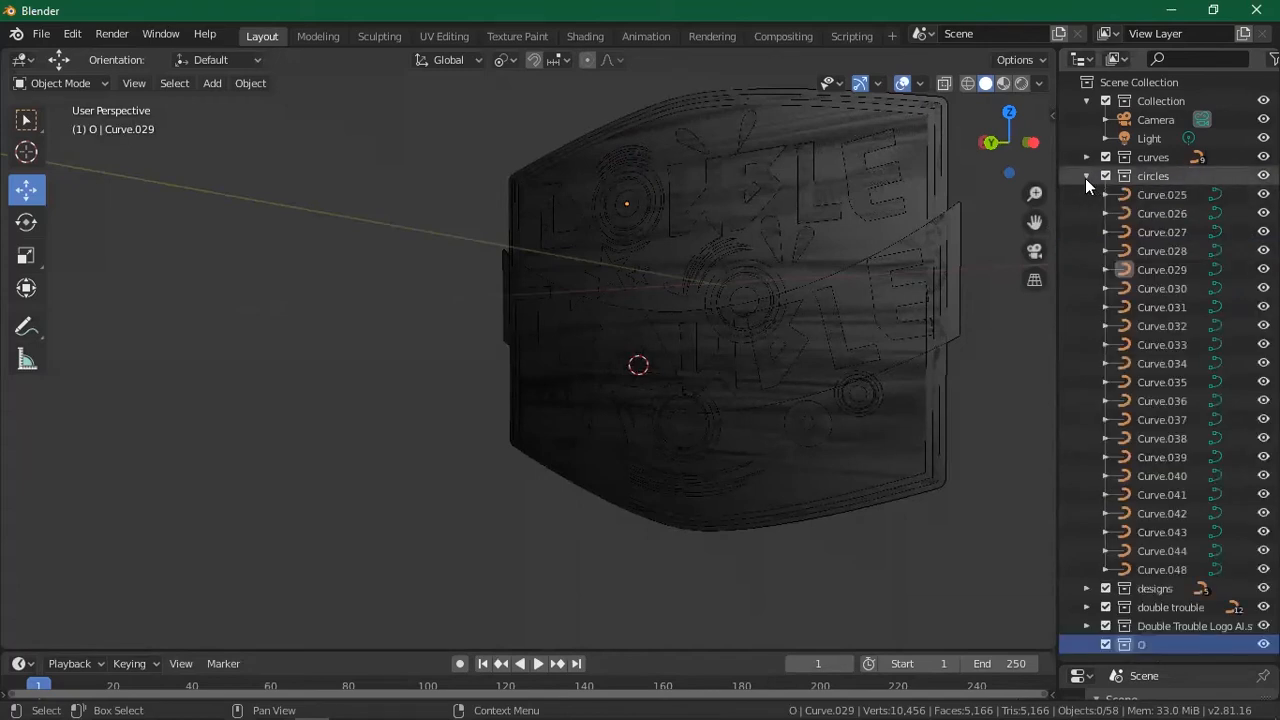
click(1085, 178)
drag(1141, 245, 1140, 171)
Move Curve.030, Curve.031 and Curve.032 from the circles collection into the O collection.
click(1087, 194)
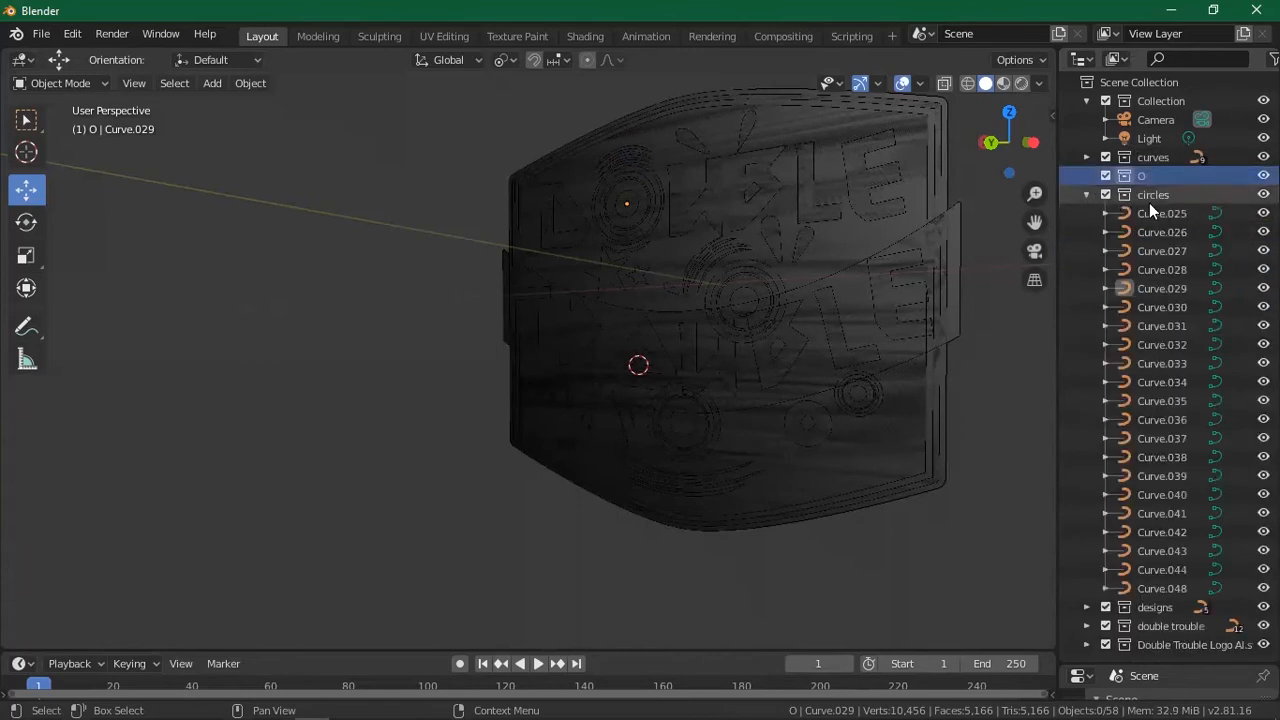
click(1153, 213)
click(1149, 270)
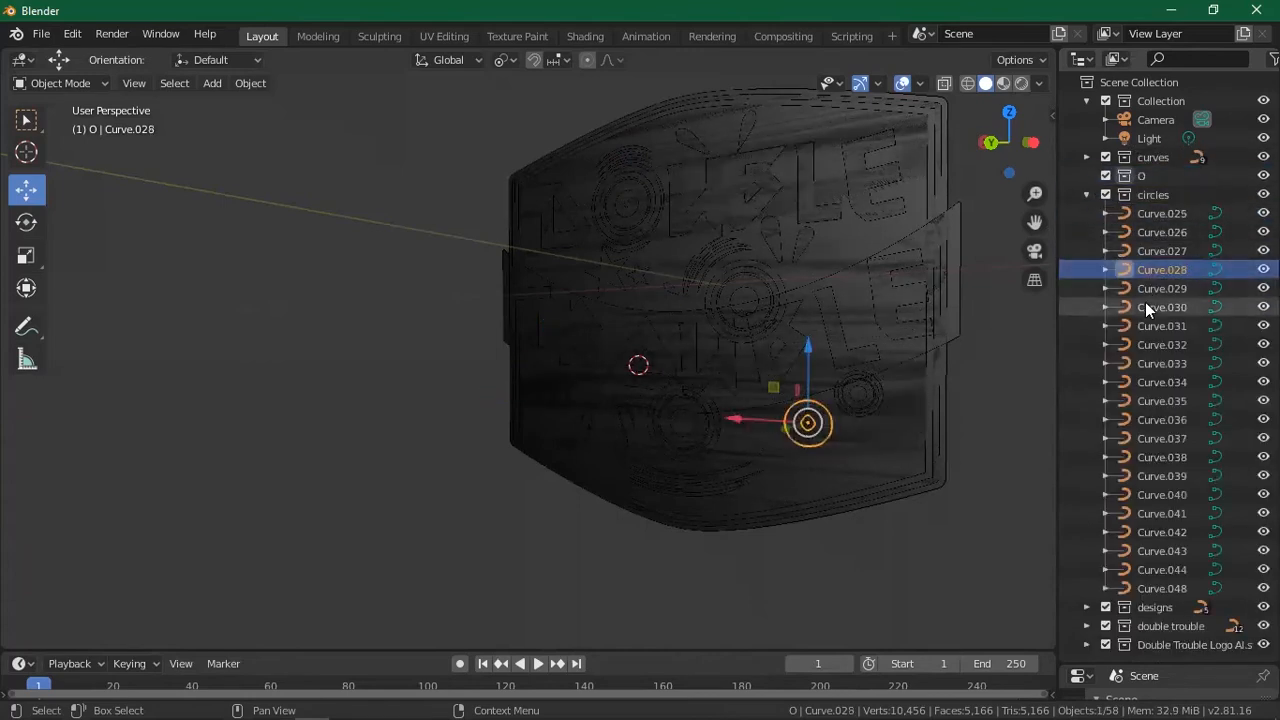
click(1146, 304)
shift+click(1146, 322)
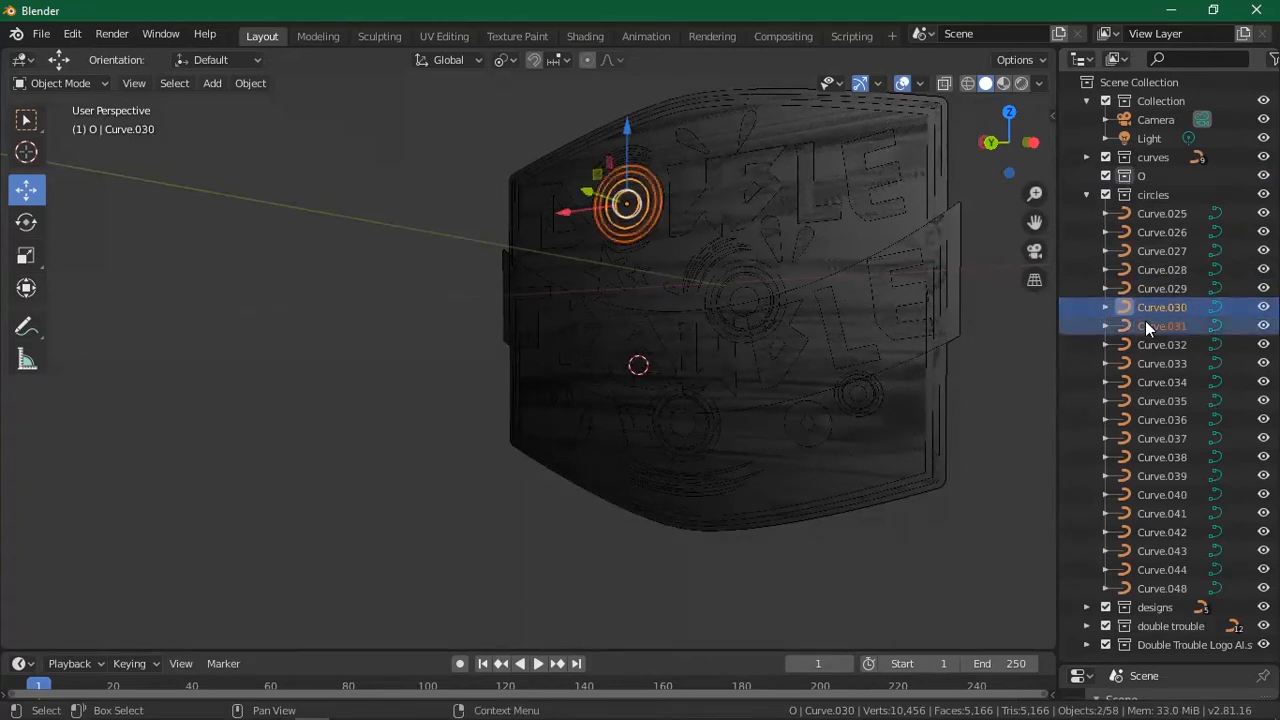
shift+click(1153, 340)
click(1153, 340)
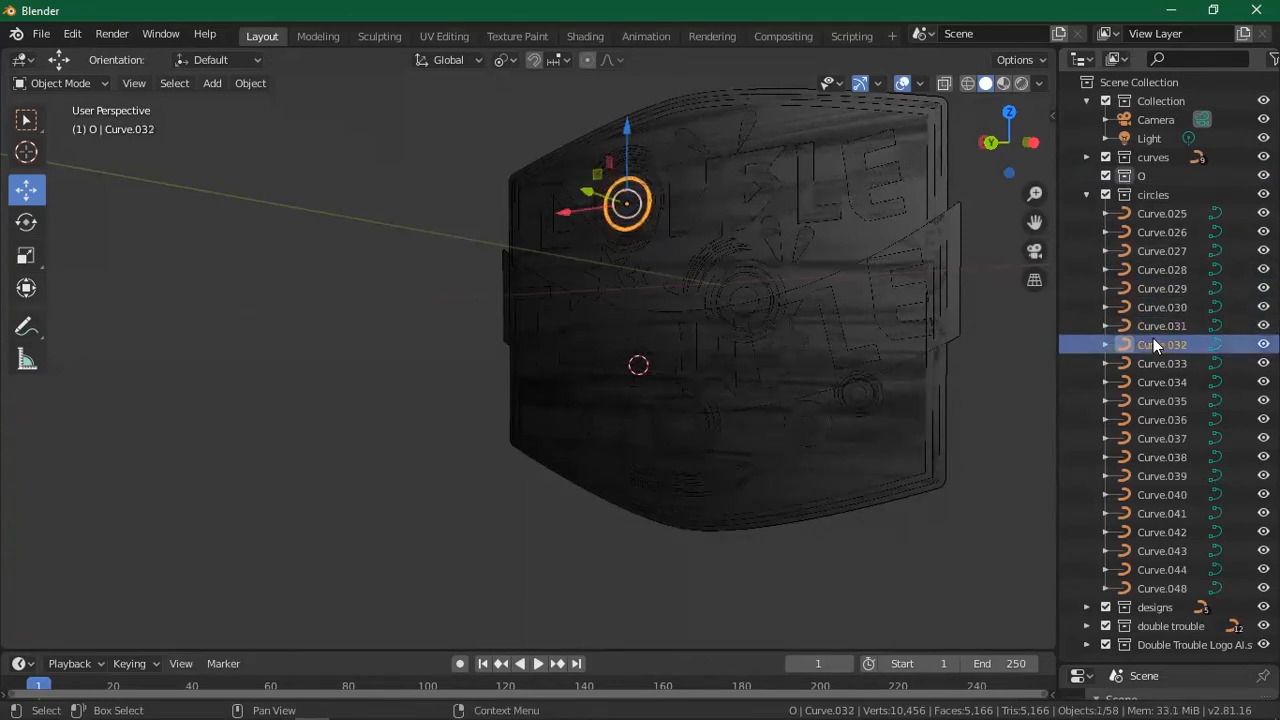
shift+click(1156, 313)
drag(1162, 311, 1143, 172)
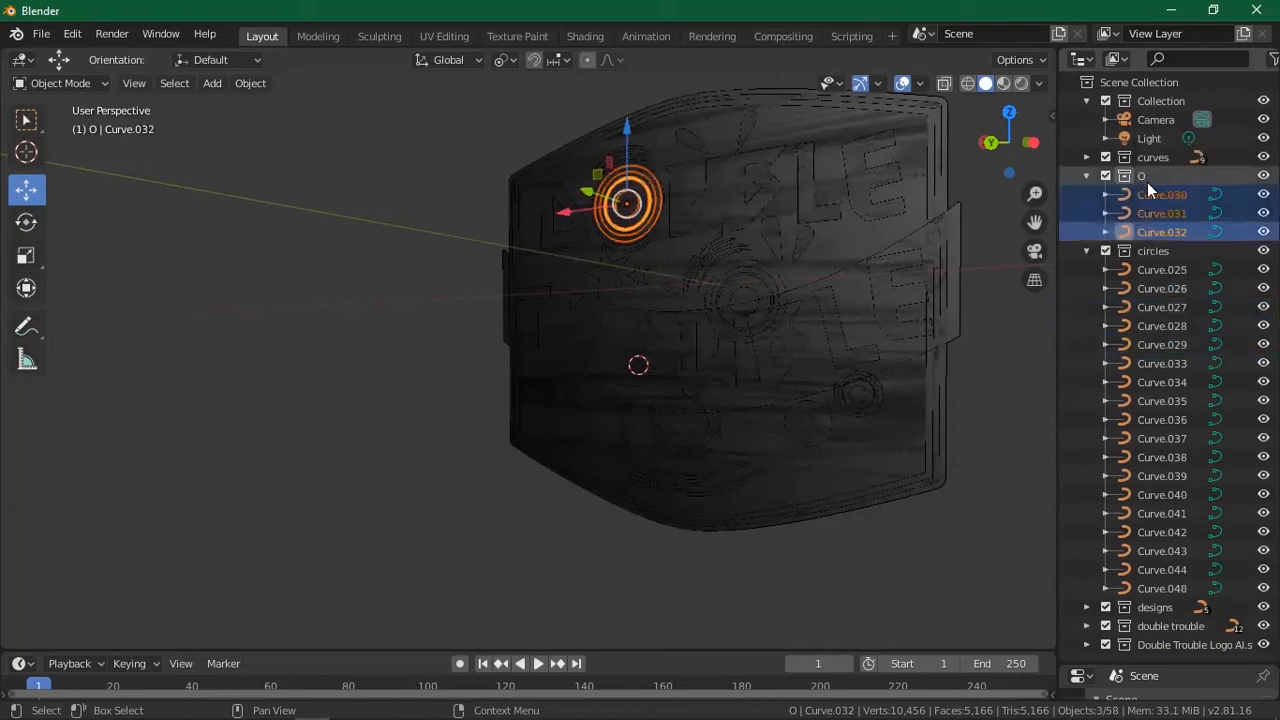
Move Curve.029 from the circles collection into the O collection.
click(1158, 328)
click(1160, 343)
drag(1153, 349, 1143, 176)
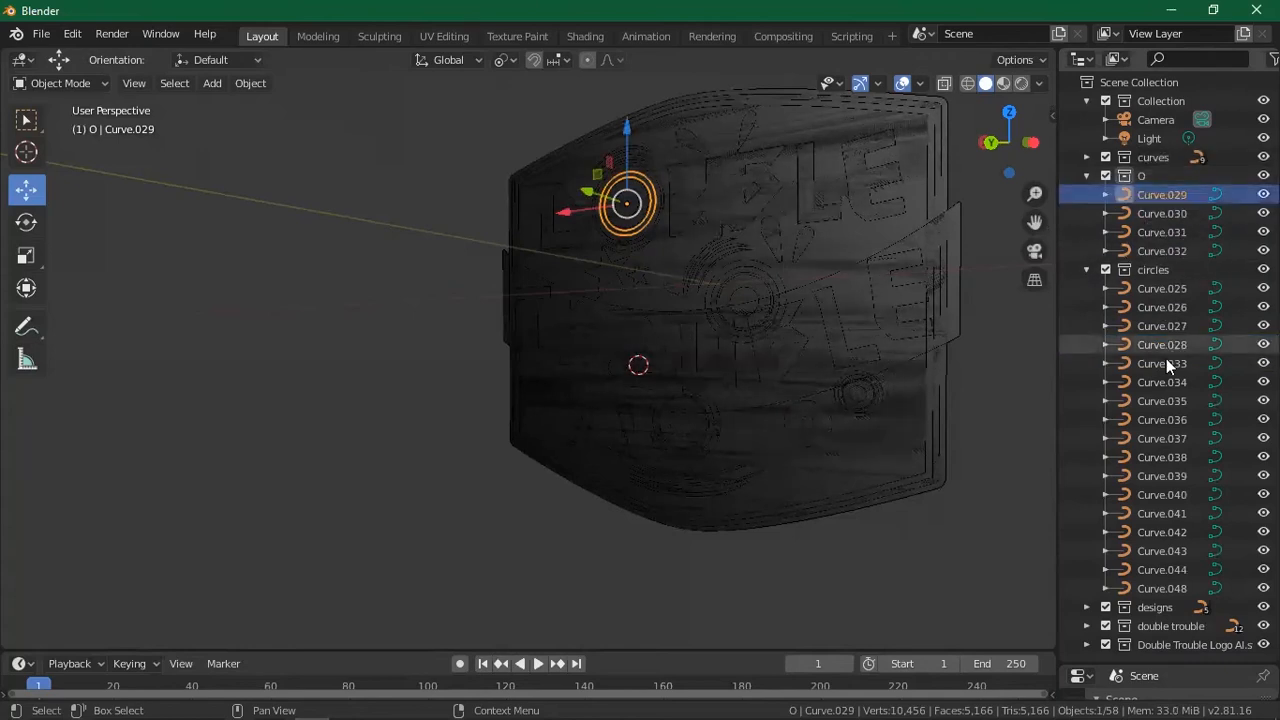
Examine the circles curves from Curve.033 to Curve.048 one by one for further rings belonging to the letter O.
click(1162, 363)
click(1151, 380)
click(1147, 400)
click(1145, 418)
click(1151, 439)
click(1152, 460)
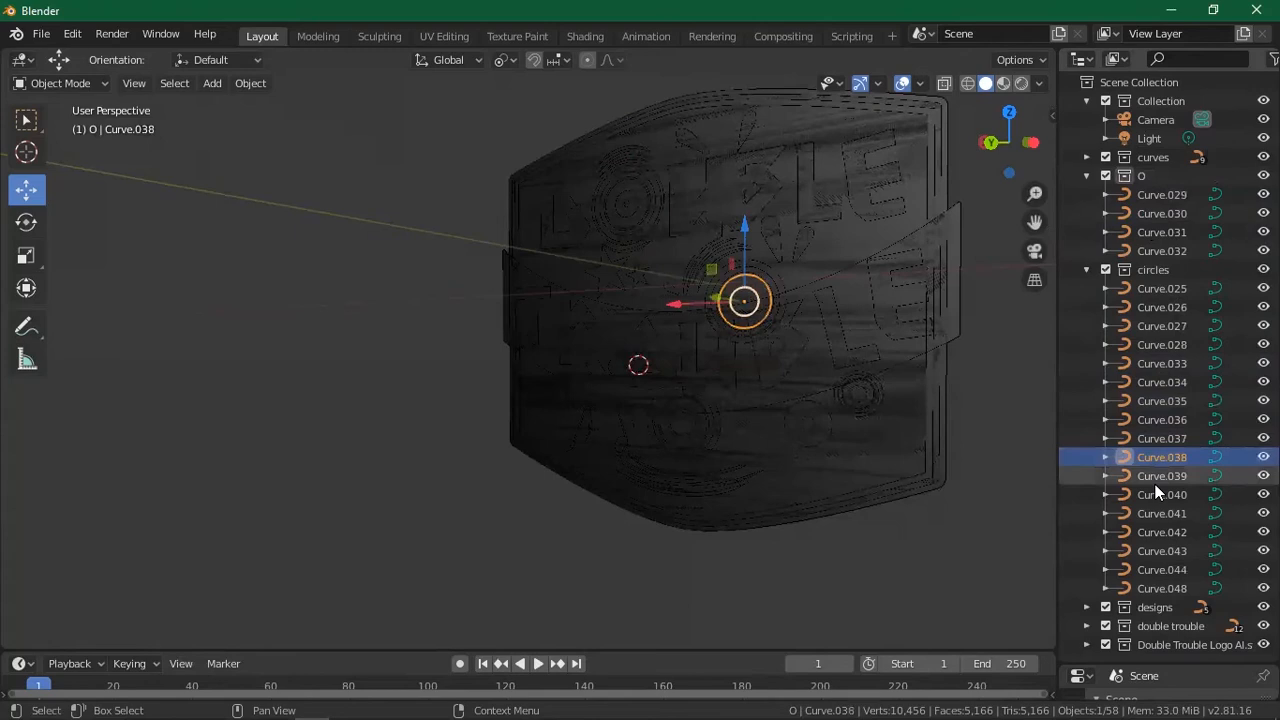
click(1155, 480)
click(1156, 496)
click(1160, 513)
click(1163, 531)
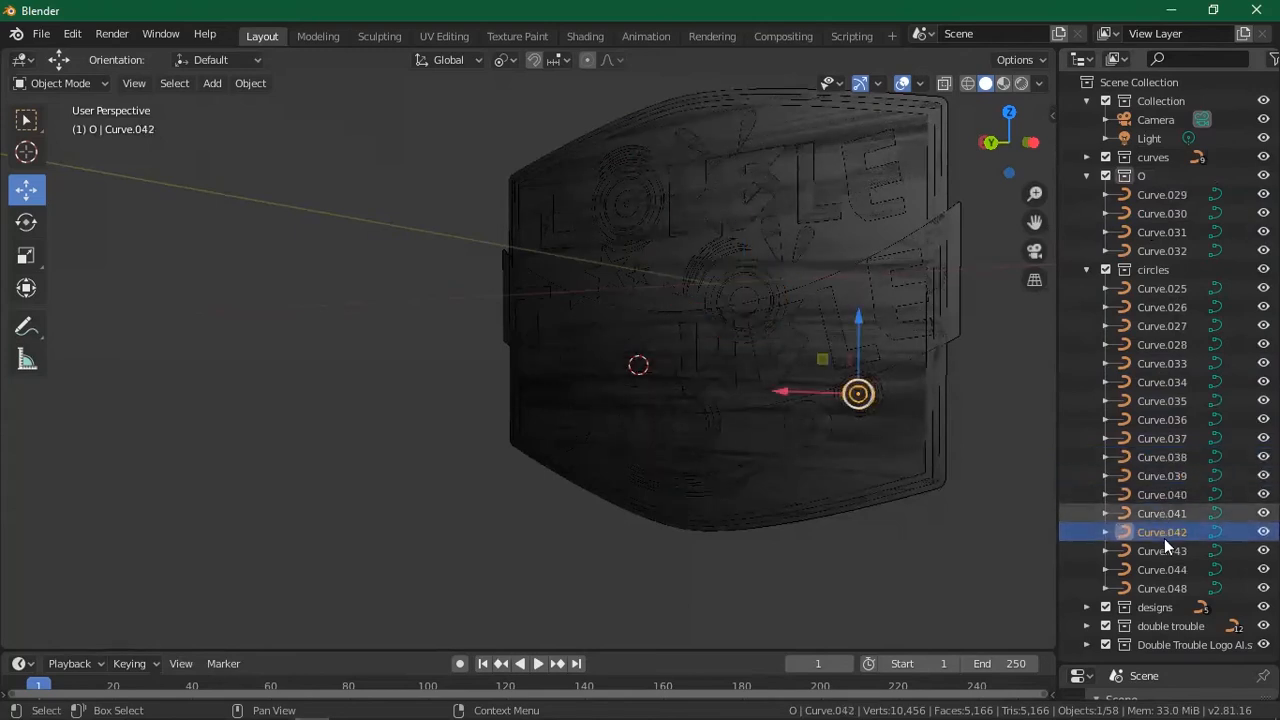
click(1160, 553)
click(1149, 572)
click(1149, 589)
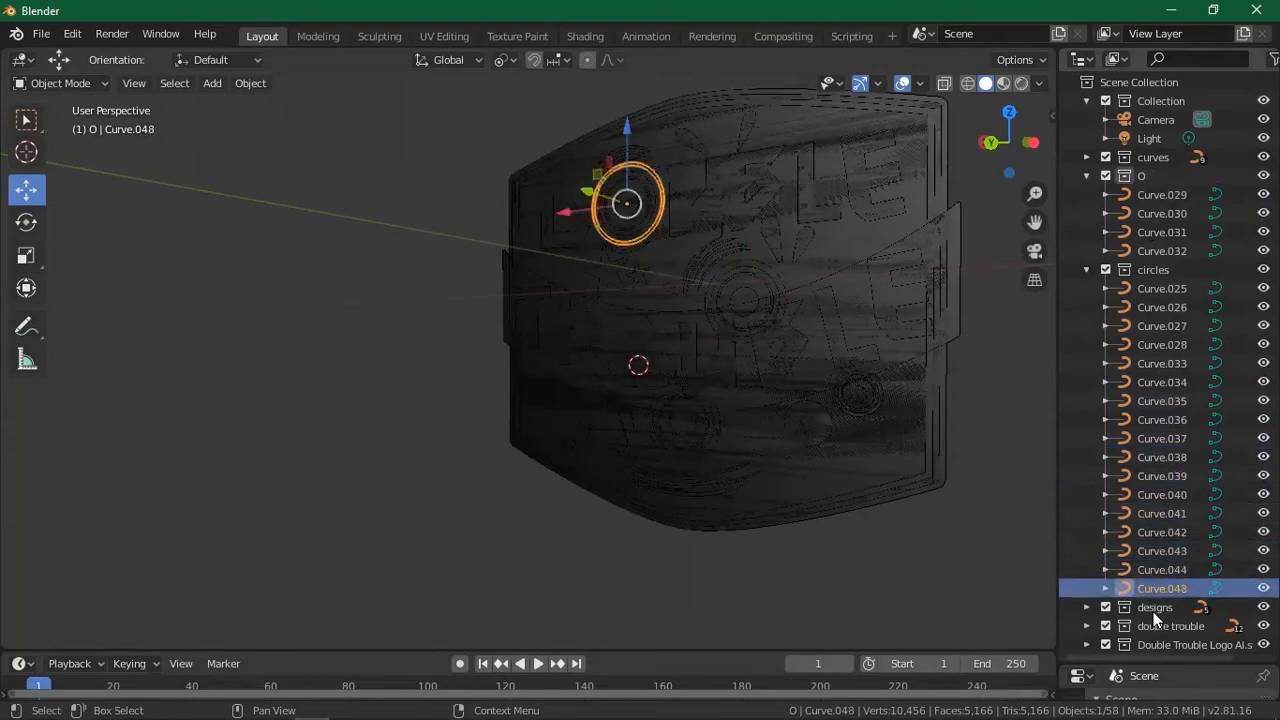
click(1153, 609)
Move Curve.027 from the circles collection into the O collection and collapse both collections.
click(1163, 289)
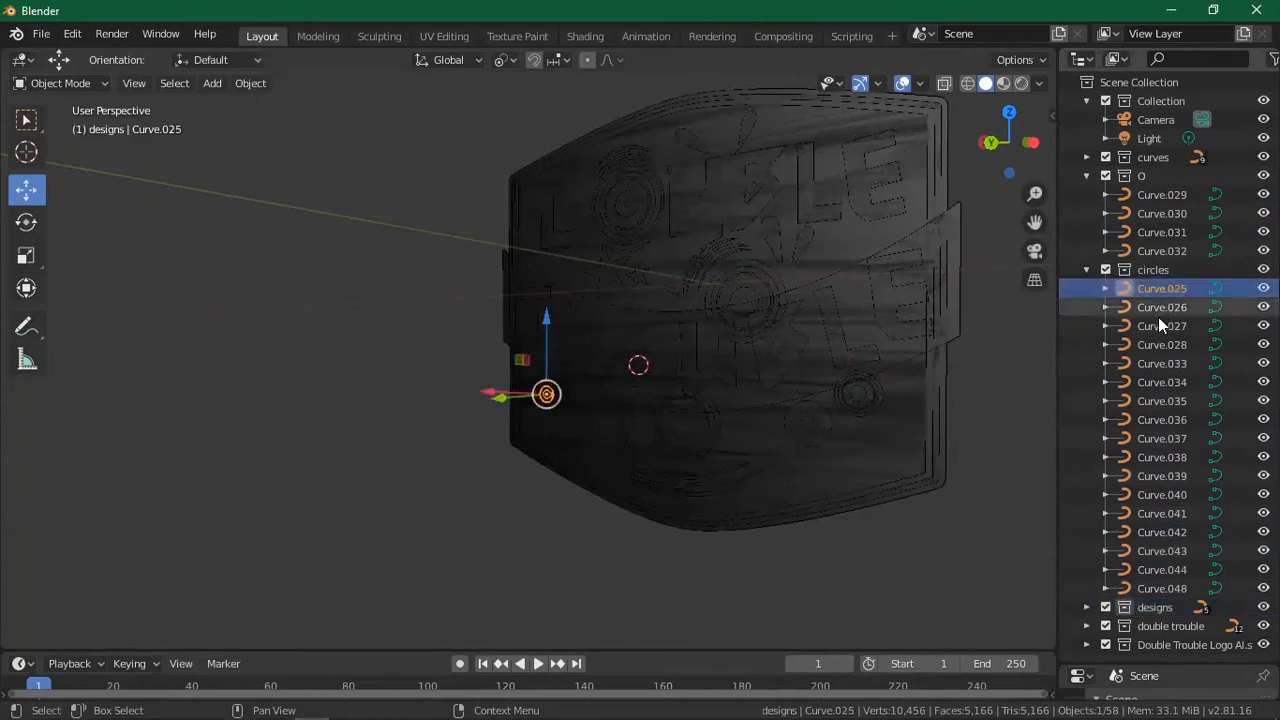
click(1157, 326)
click(1152, 345)
click(1147, 310)
click(1147, 328)
drag(1148, 330, 1147, 183)
click(1085, 288)
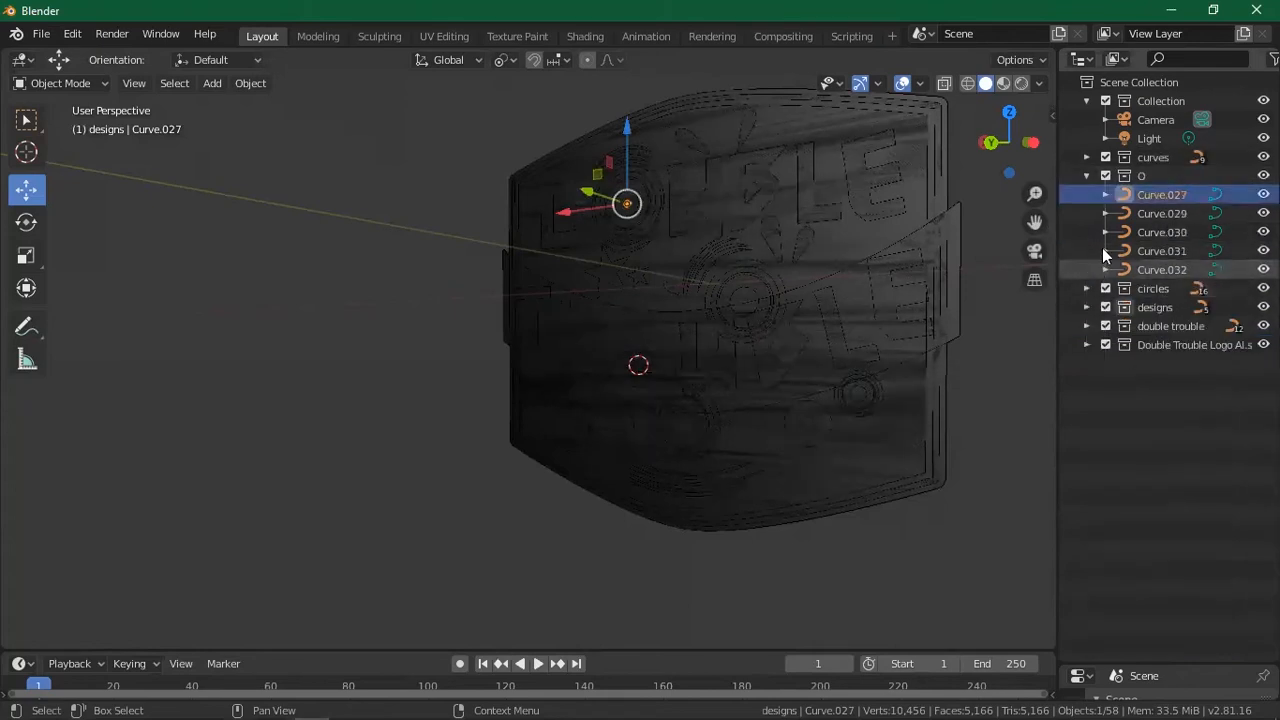
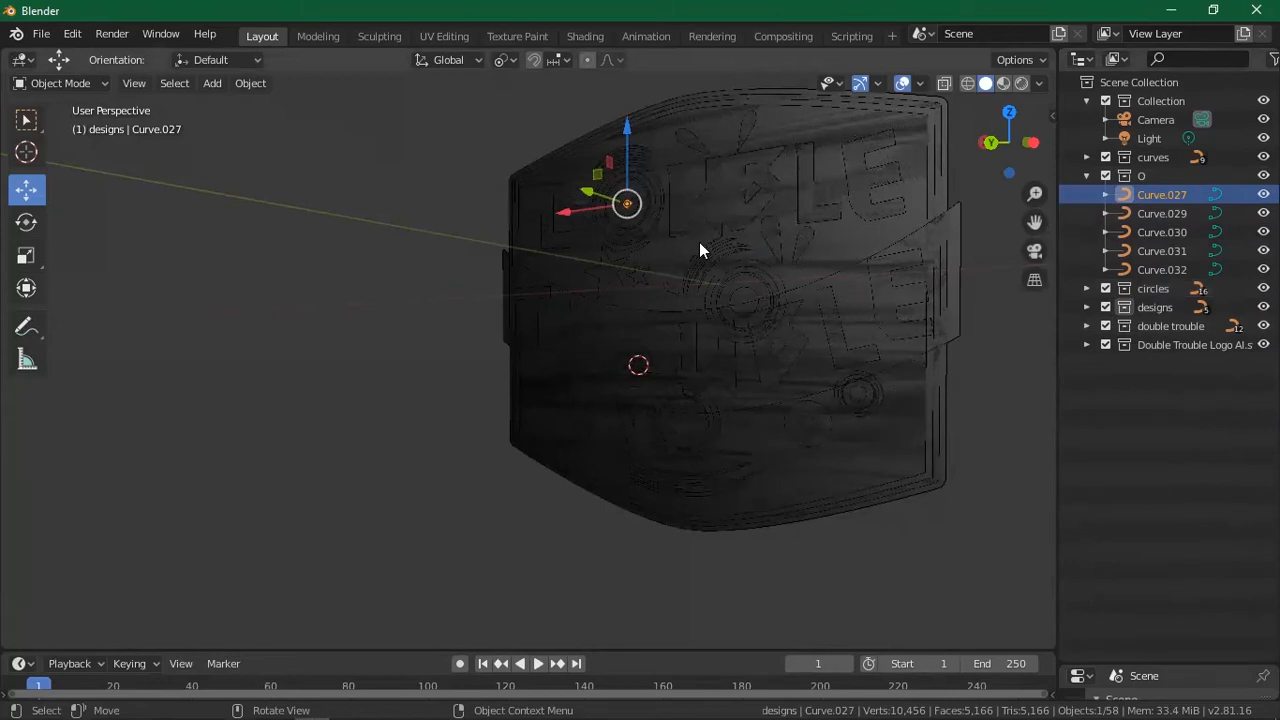
click(1086, 174)
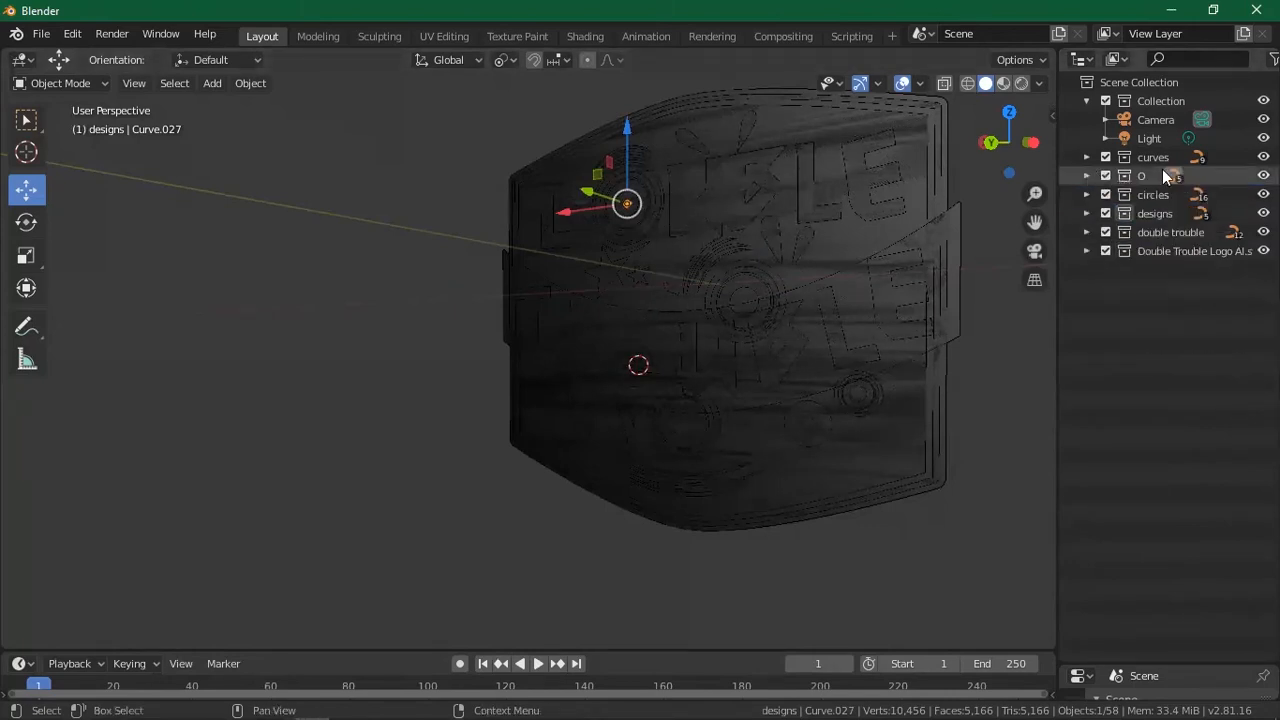
Try to extrude all letter curves in the double trouble collection together through their curve geometry settings.
click(1088, 232)
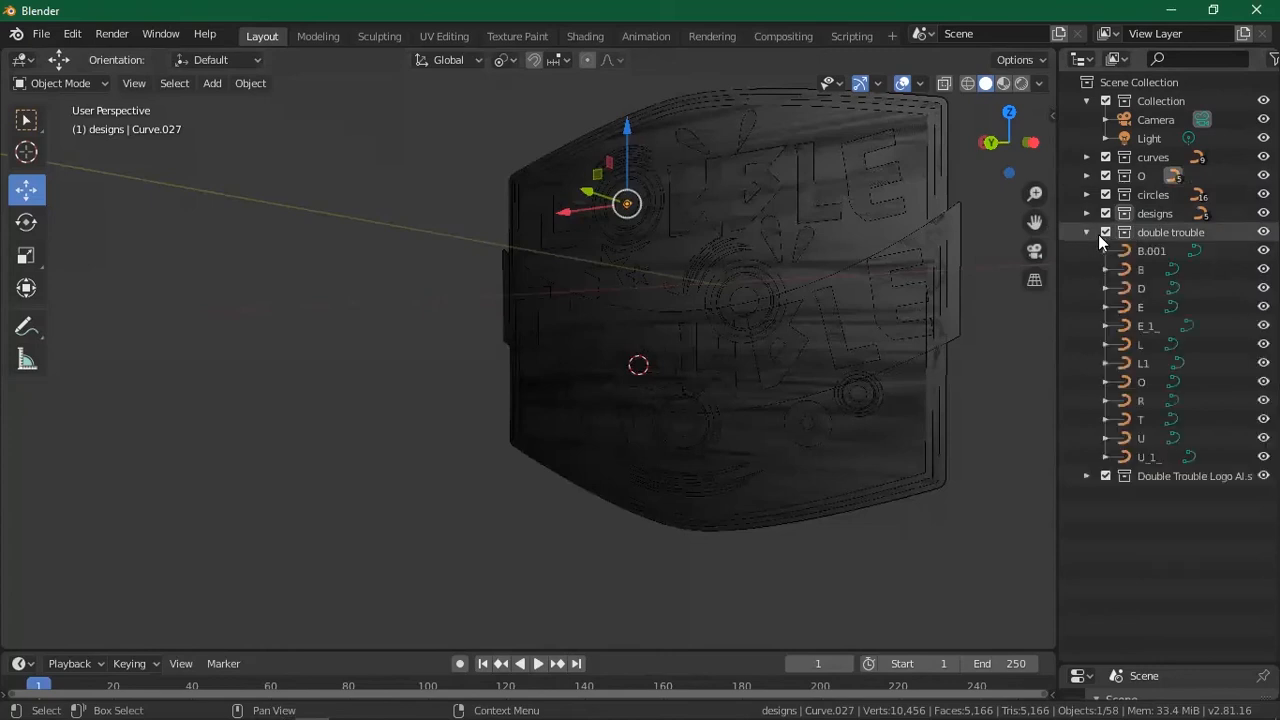
click(1143, 251)
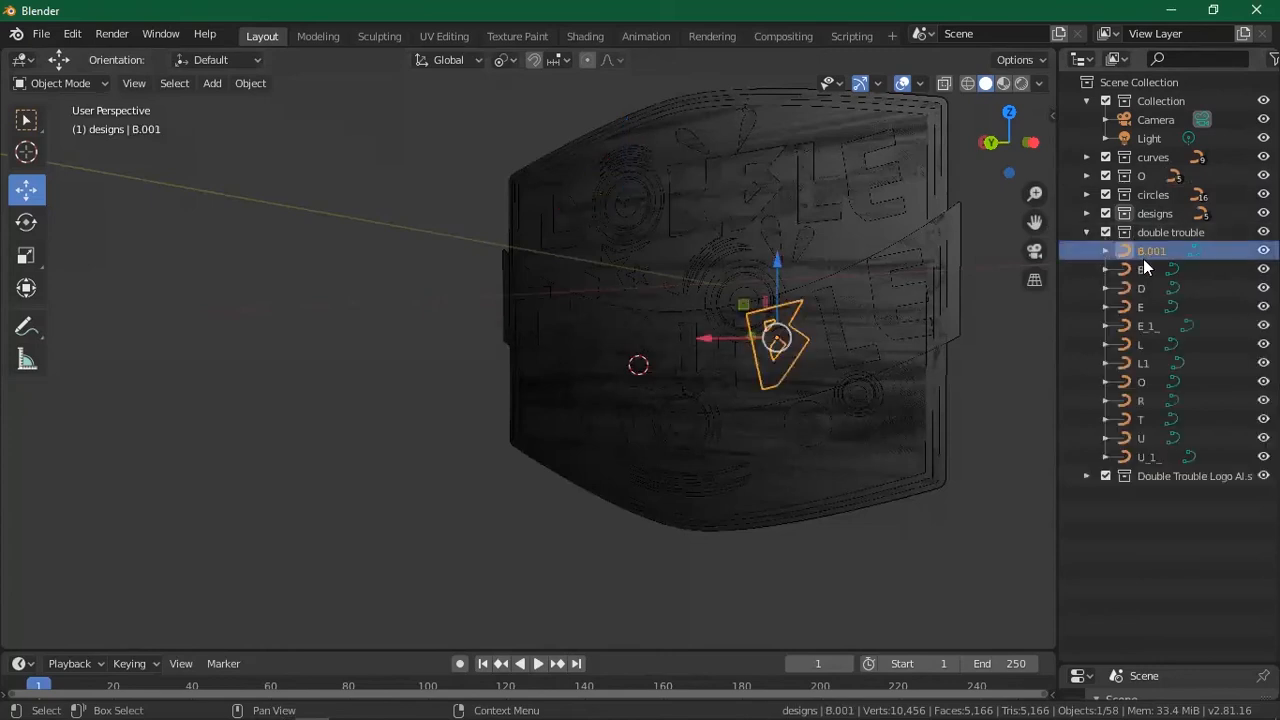
shift+click(1134, 454)
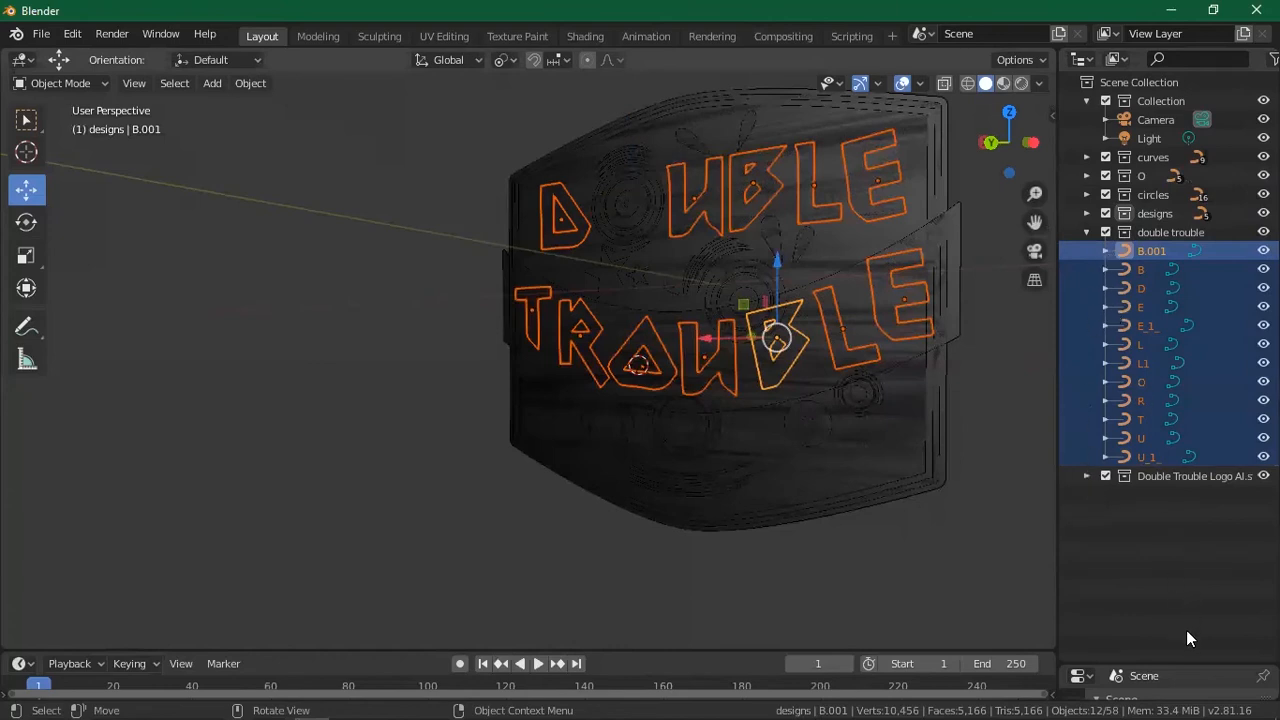
drag(1188, 664, 1168, 228)
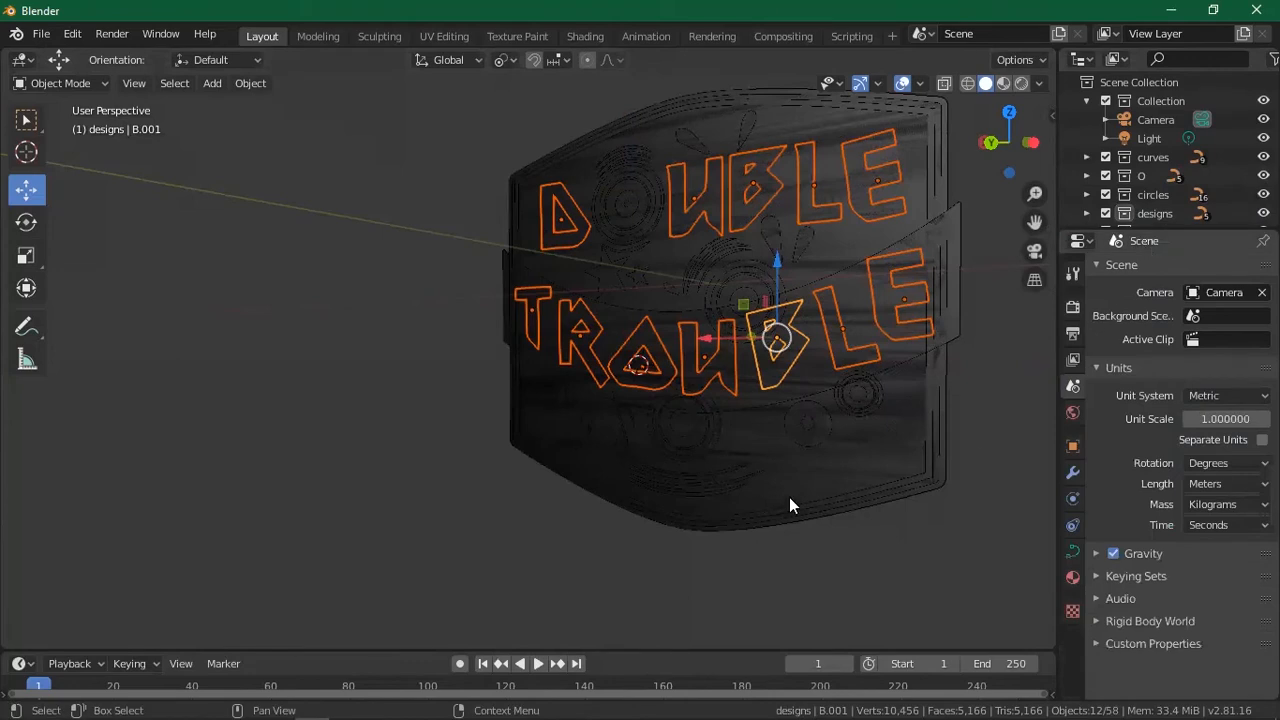
click(1073, 553)
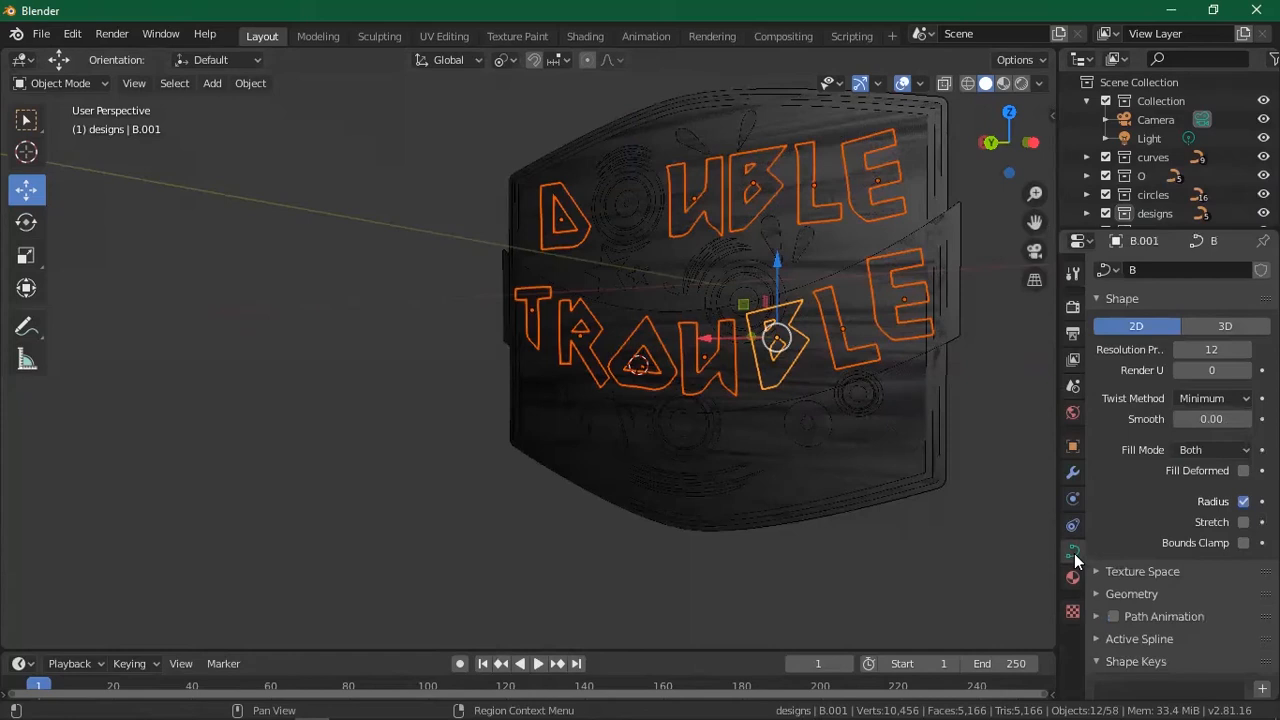
click(1131, 593)
scroll(1145, 476, down, 4)
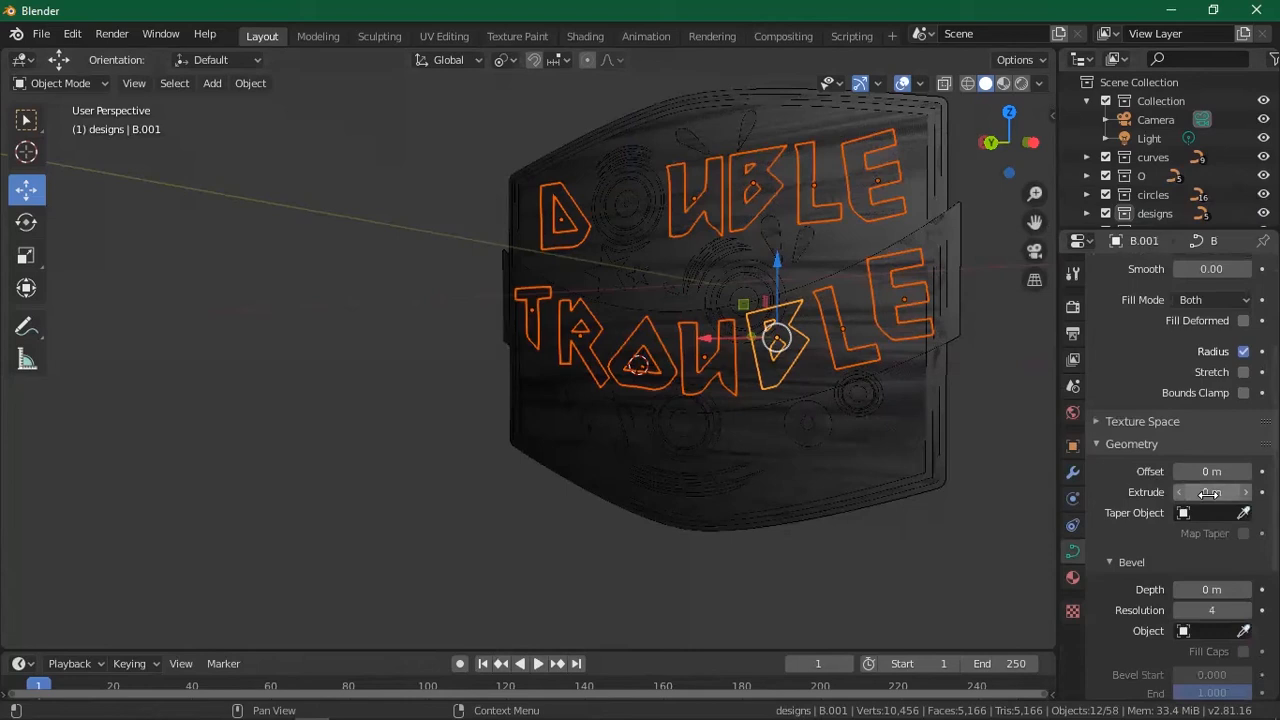
mouse_move(1210, 492)
mouse_down()
mouse_move(1230, 492)
mouse_move(1207, 495)
mouse_up()
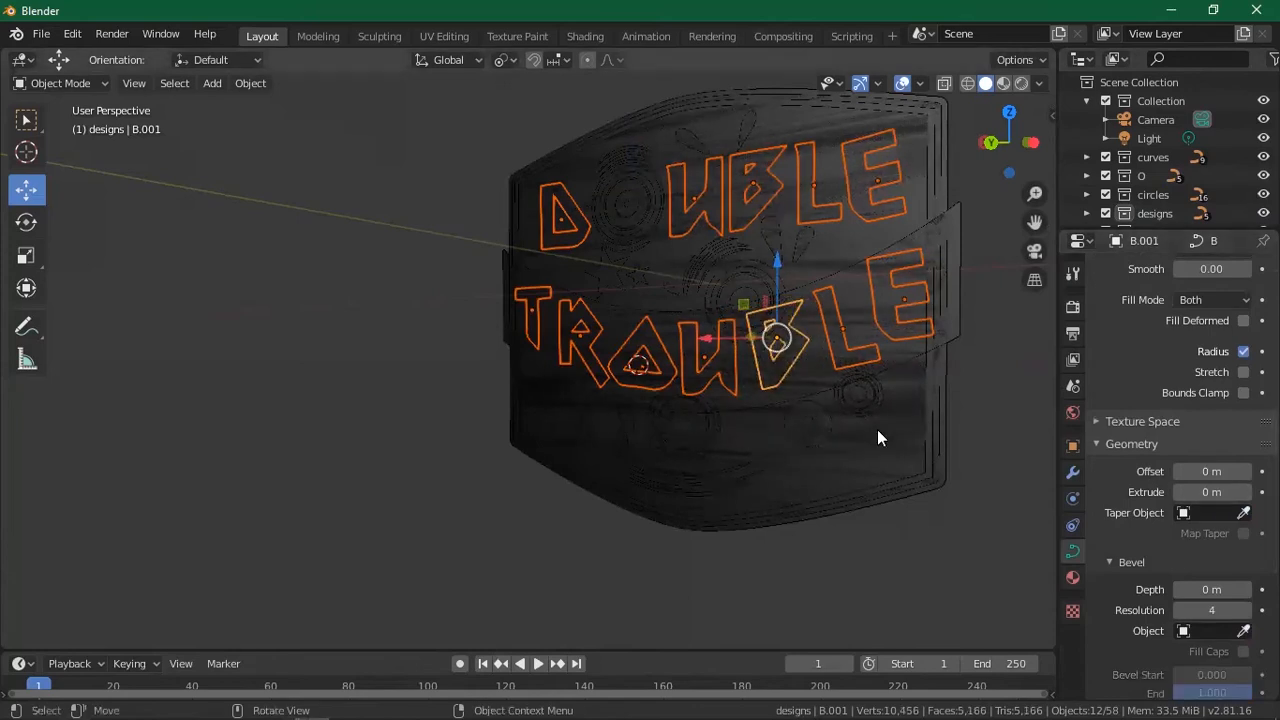
drag(1167, 227, 1174, 512)
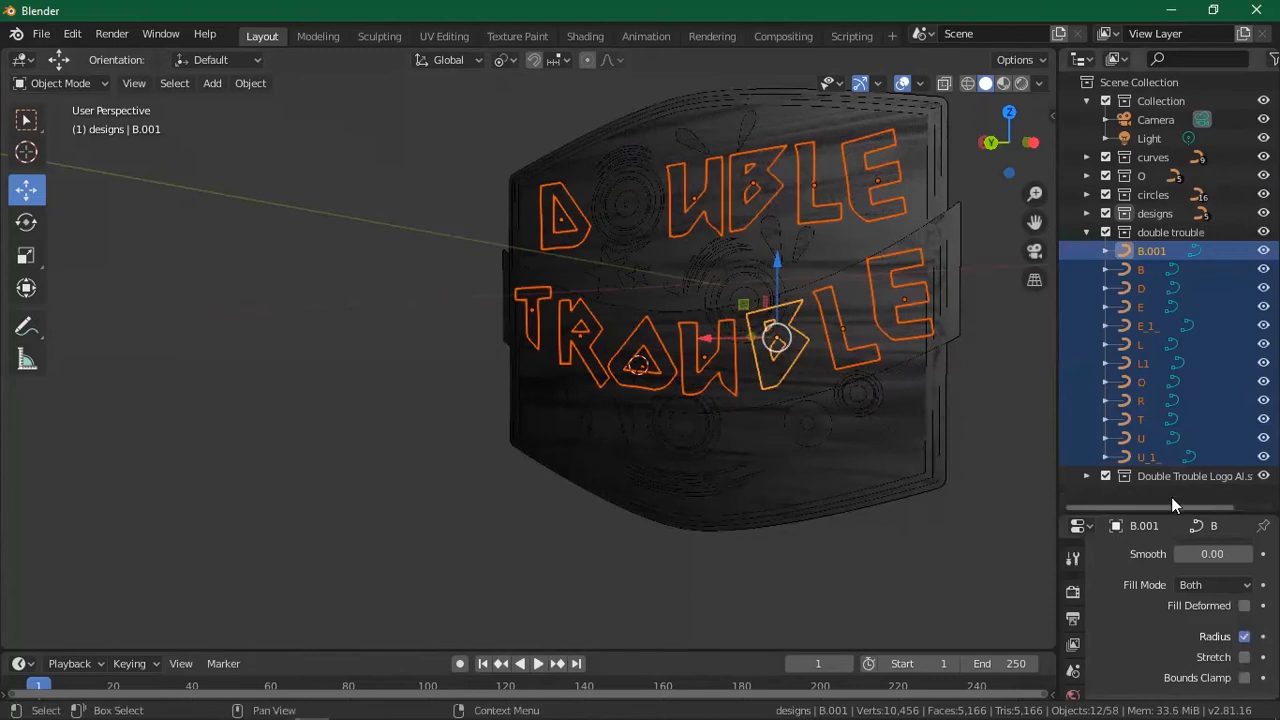
click(1106, 288)
click(1106, 288)
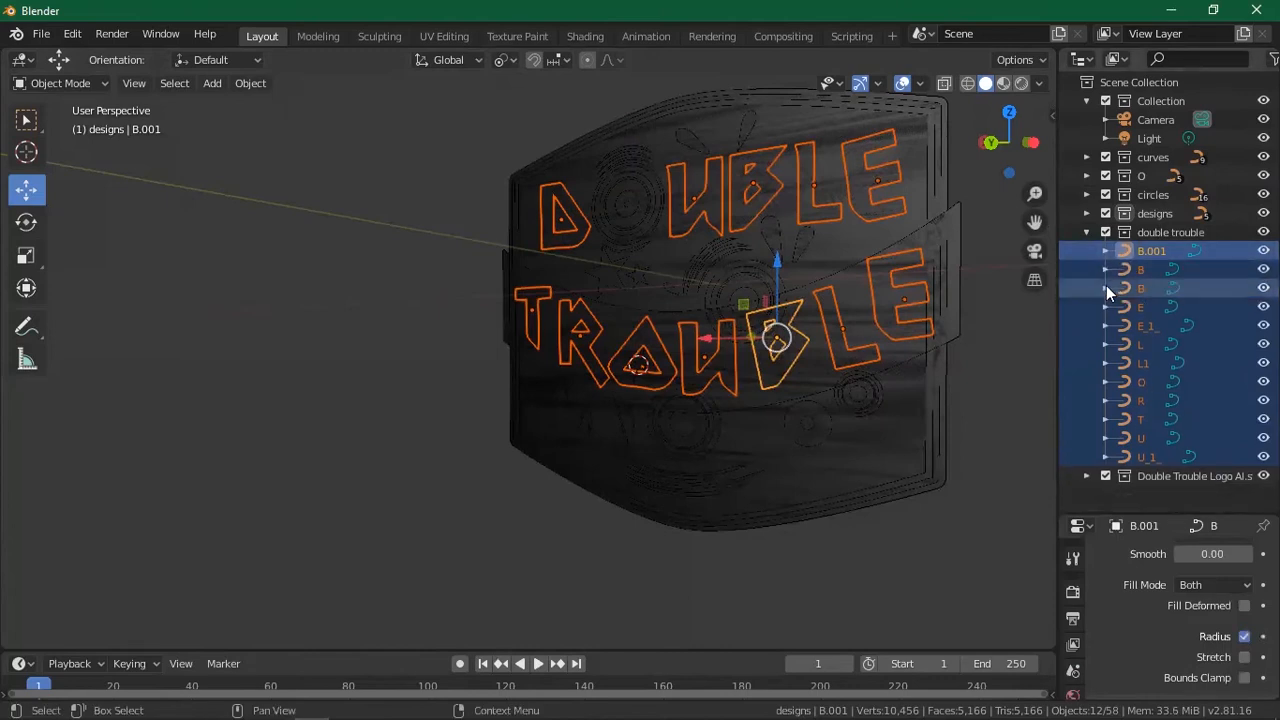
click(1155, 264)
click(1149, 251)
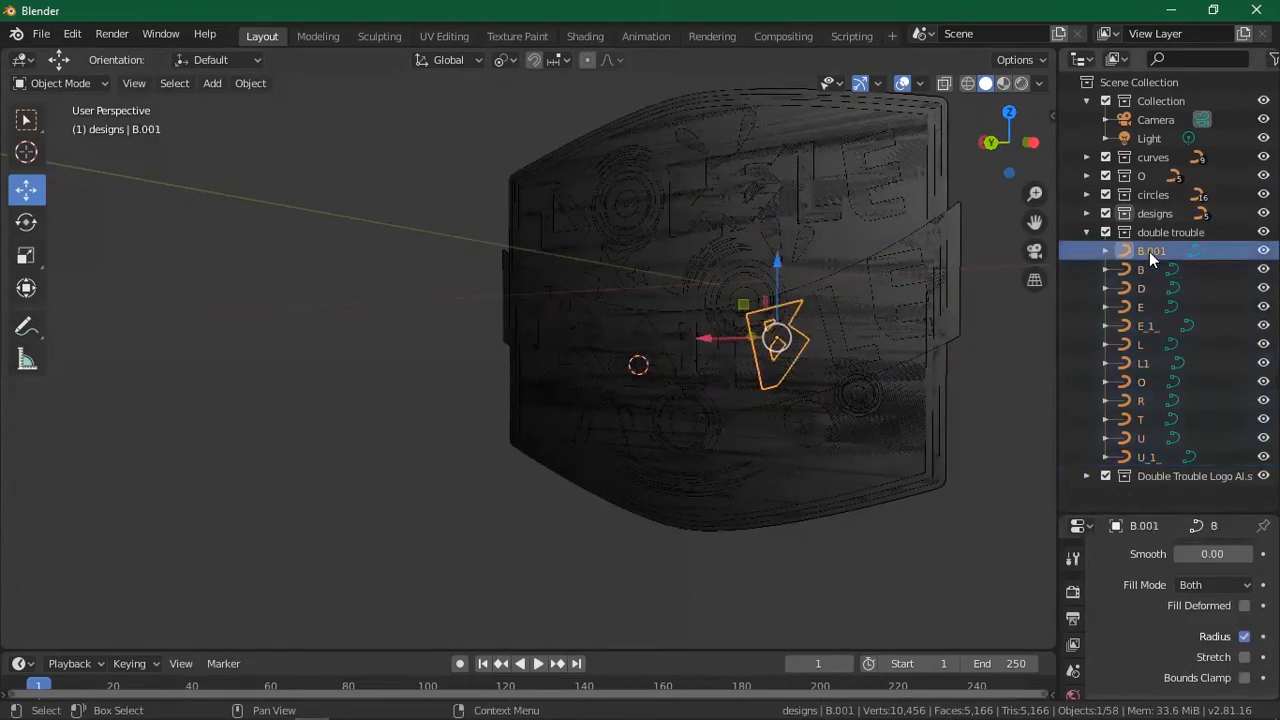
drag(1149, 251, 1158, 371)
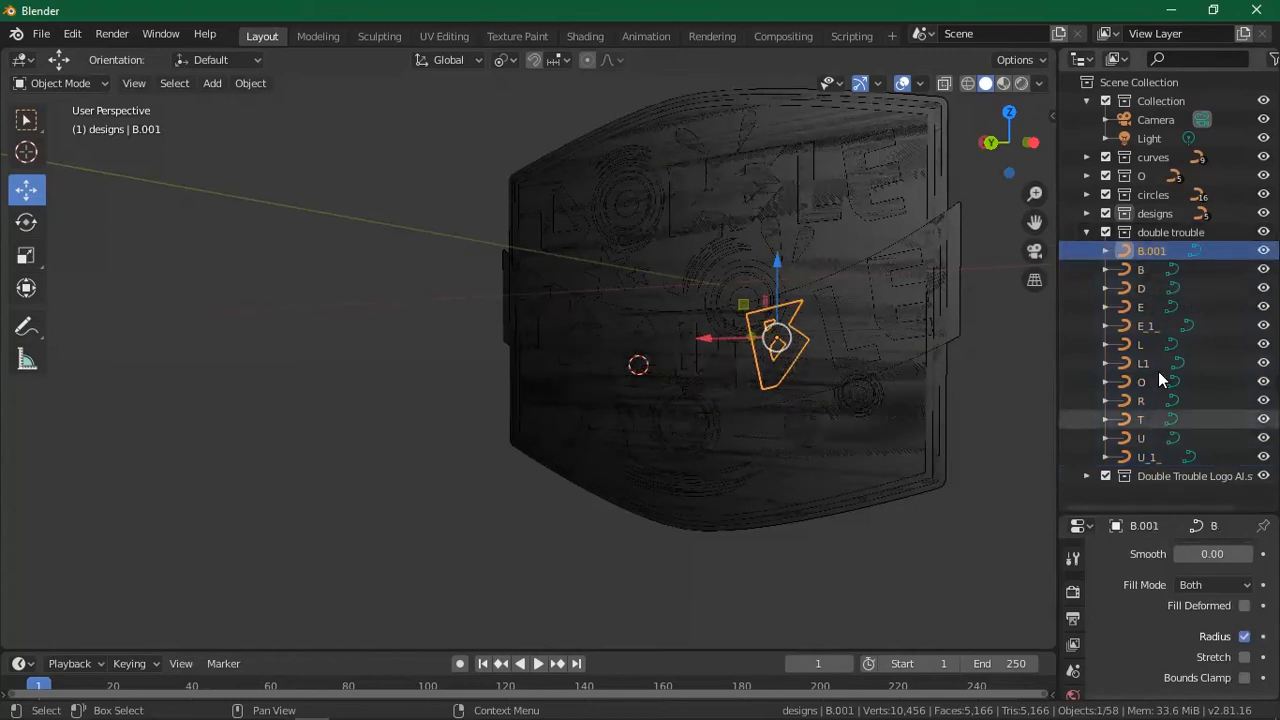
Collapse the double trouble collection and create a new collection named DOUBLE.
click(1085, 234)
click(1140, 232)
right_click(1120, 305)
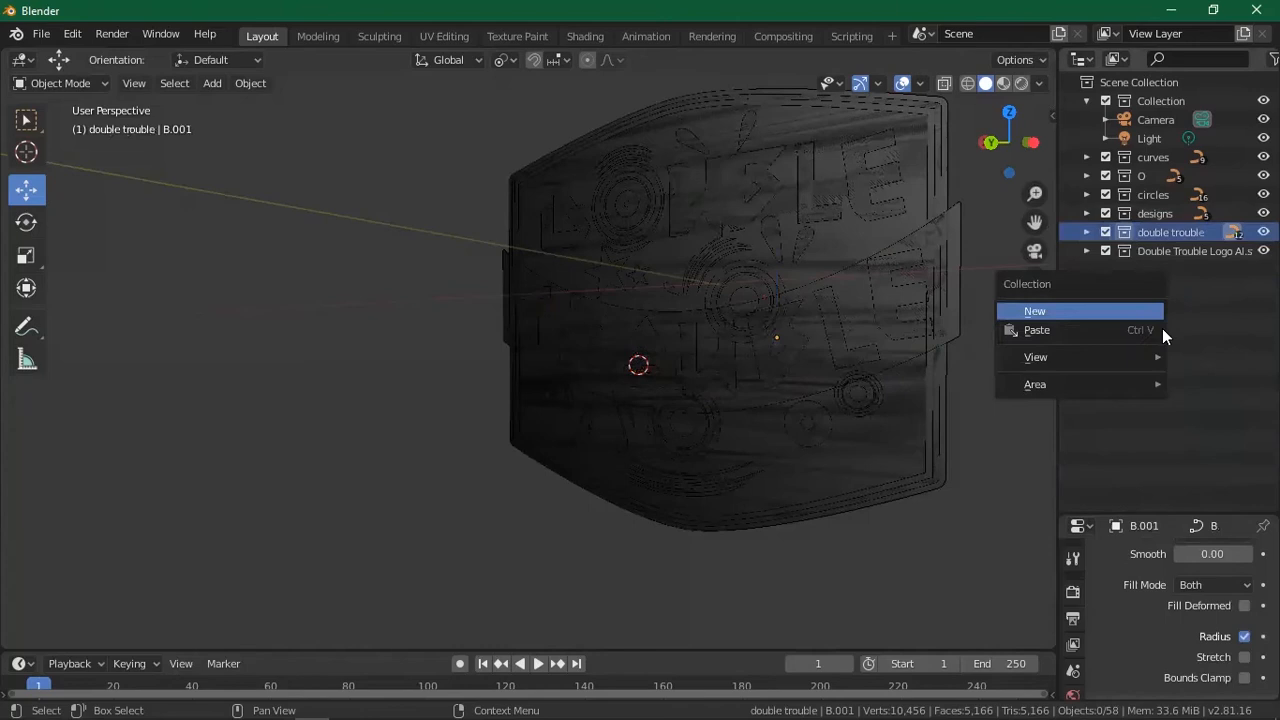
click(1106, 302)
text(D)
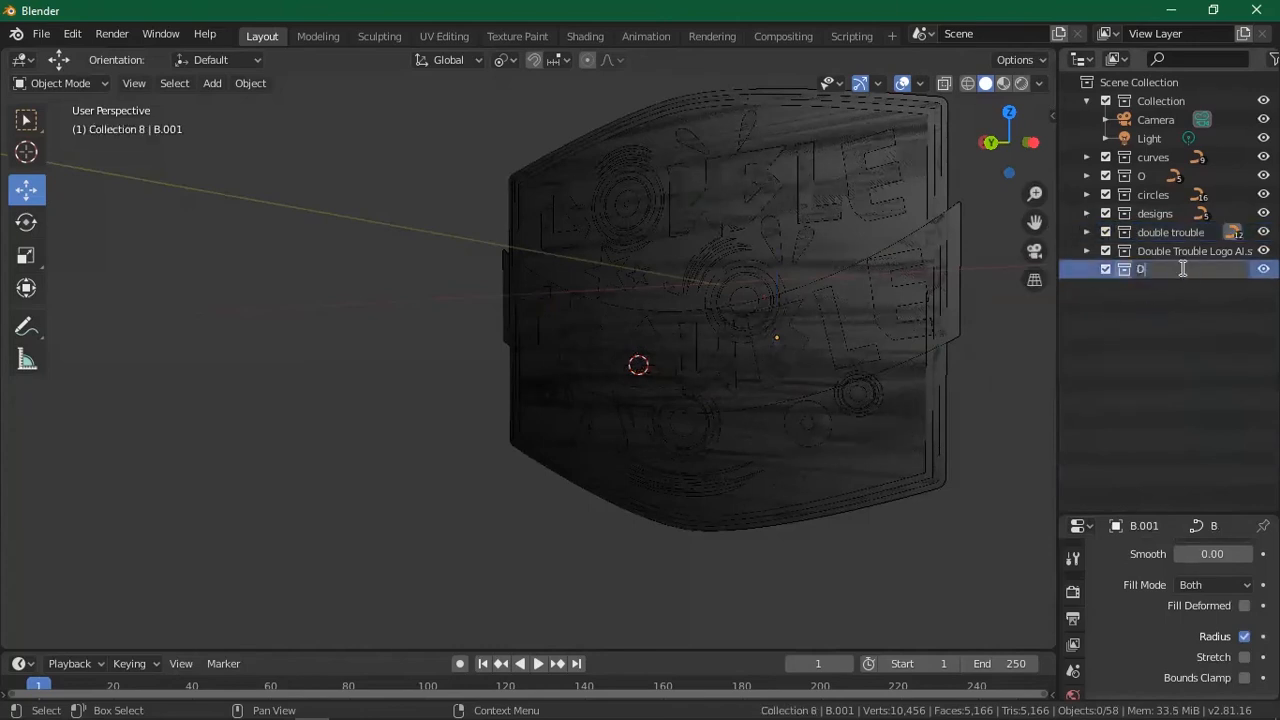
text(OUBLE)
key(Return)
Rename the double trouble collection as TROUBLE.
double_click(1170, 232)
text(tr)
key(BackSpace)
key(BackSpace)
text(TROUBLE)
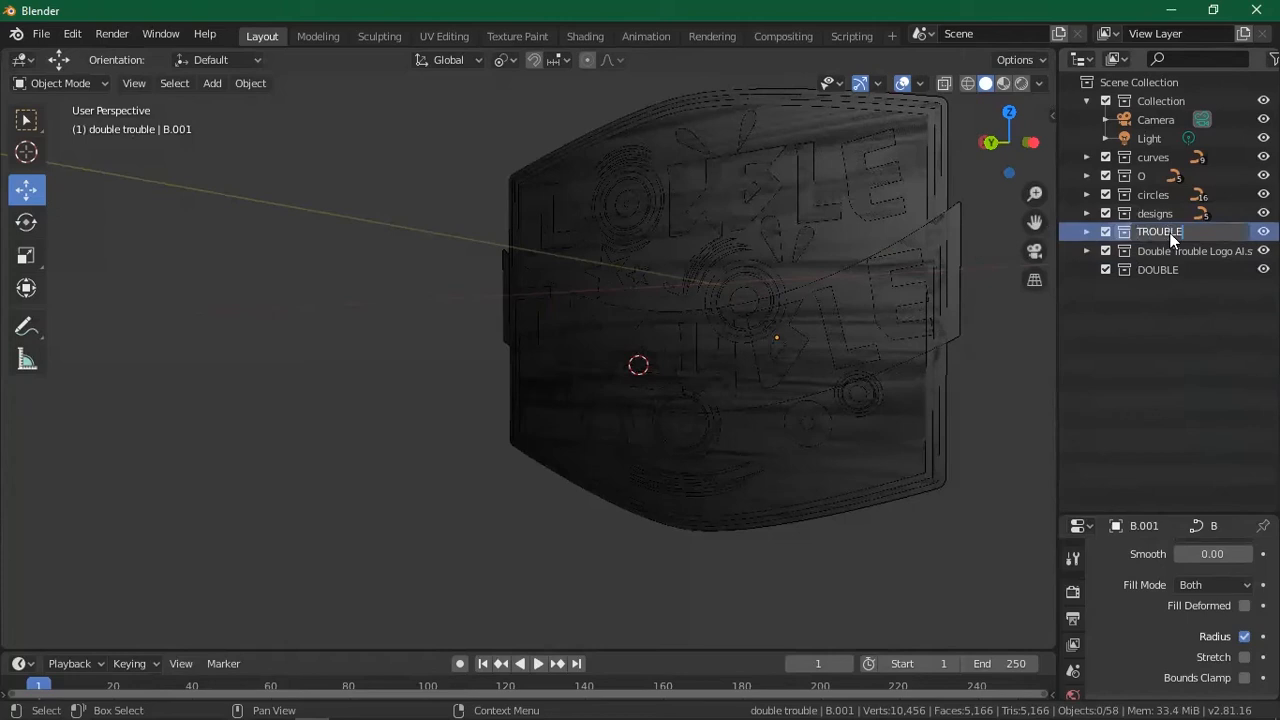
key(Return)
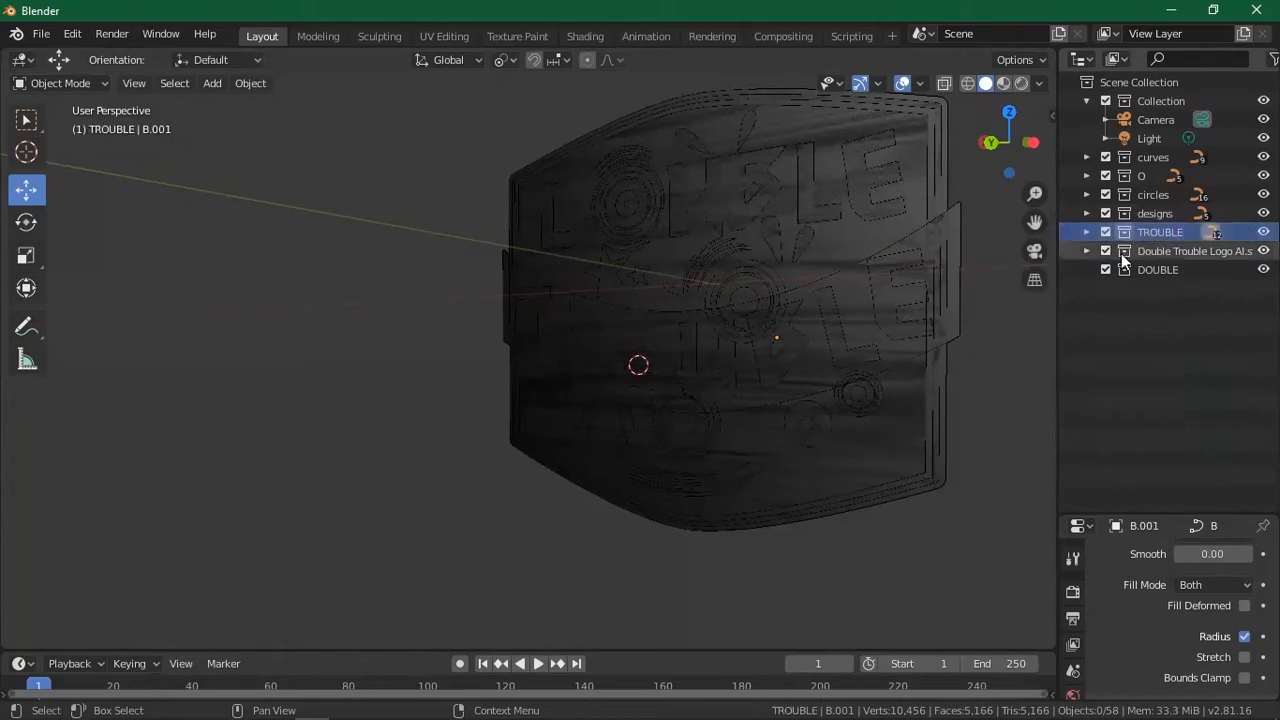
Reorder the collections so that DOUBLE and TROUBLE come directly before the curves collection.
drag(1141, 277, 1132, 219)
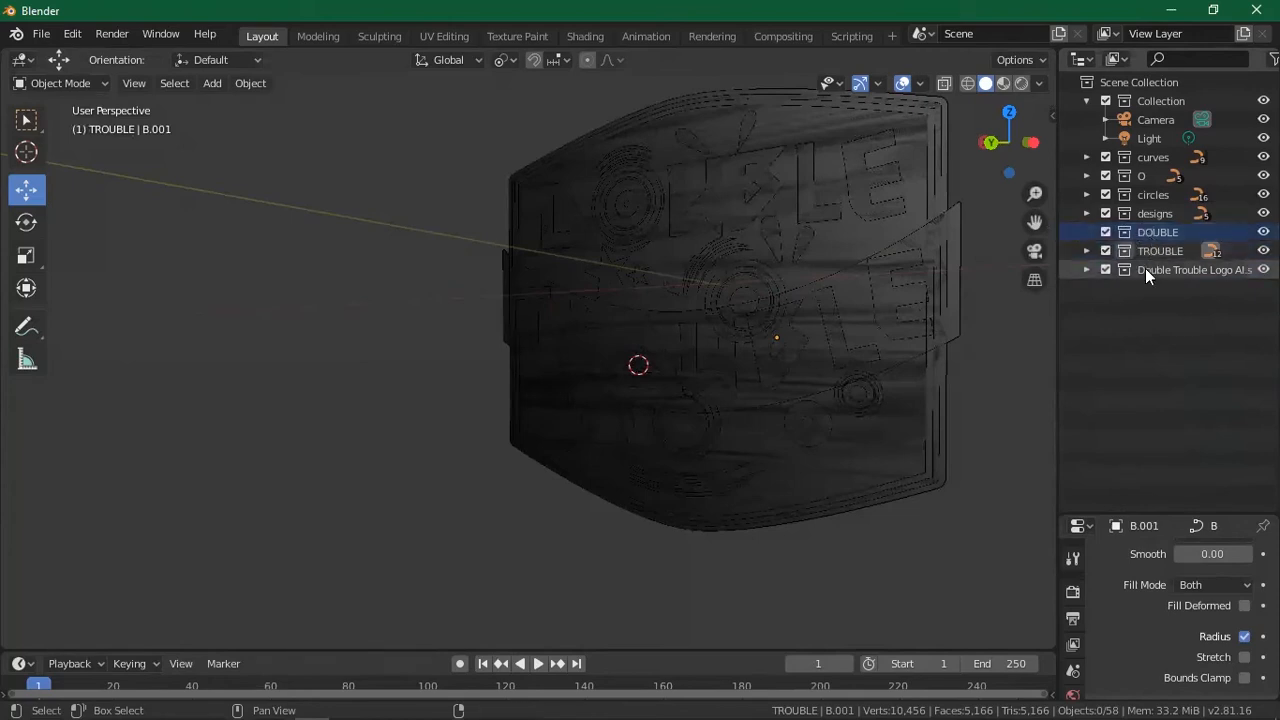
click(1145, 250)
ctrl+click(1153, 233)
drag(1153, 233, 1145, 152)
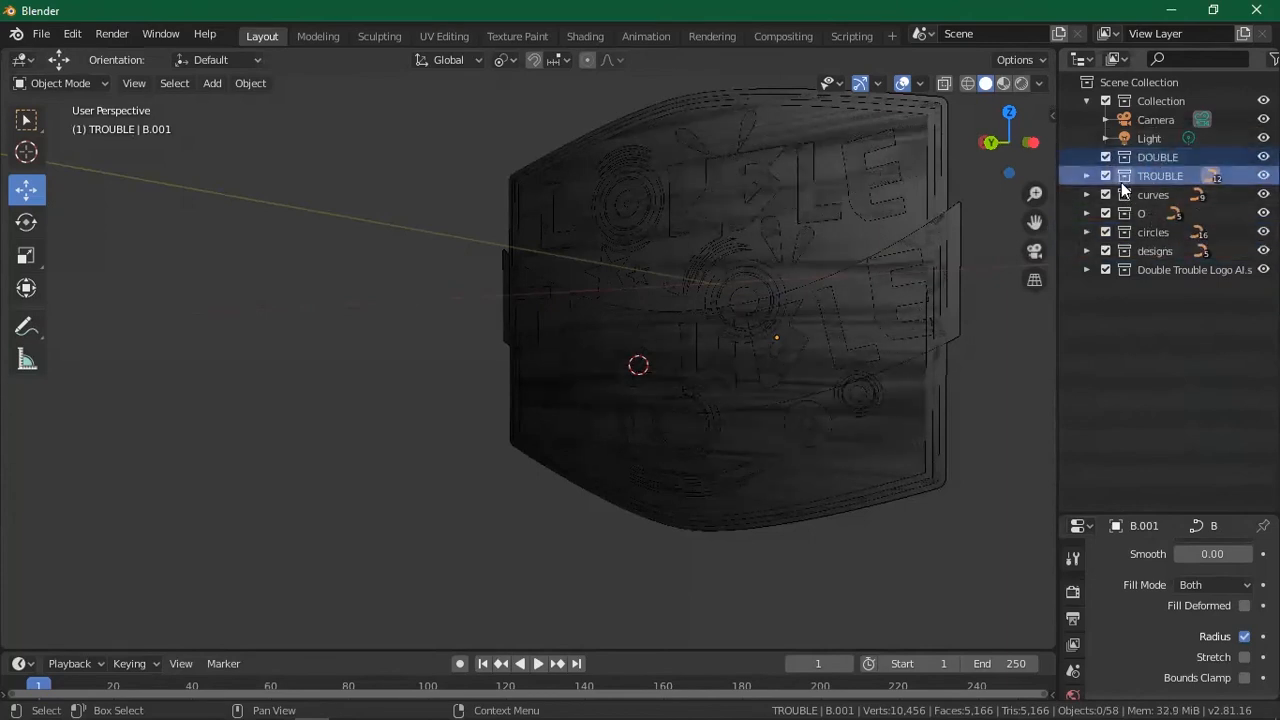
Move the B and D curves from the TROUBLE collection into the DOUBLE collection.
click(1135, 175)
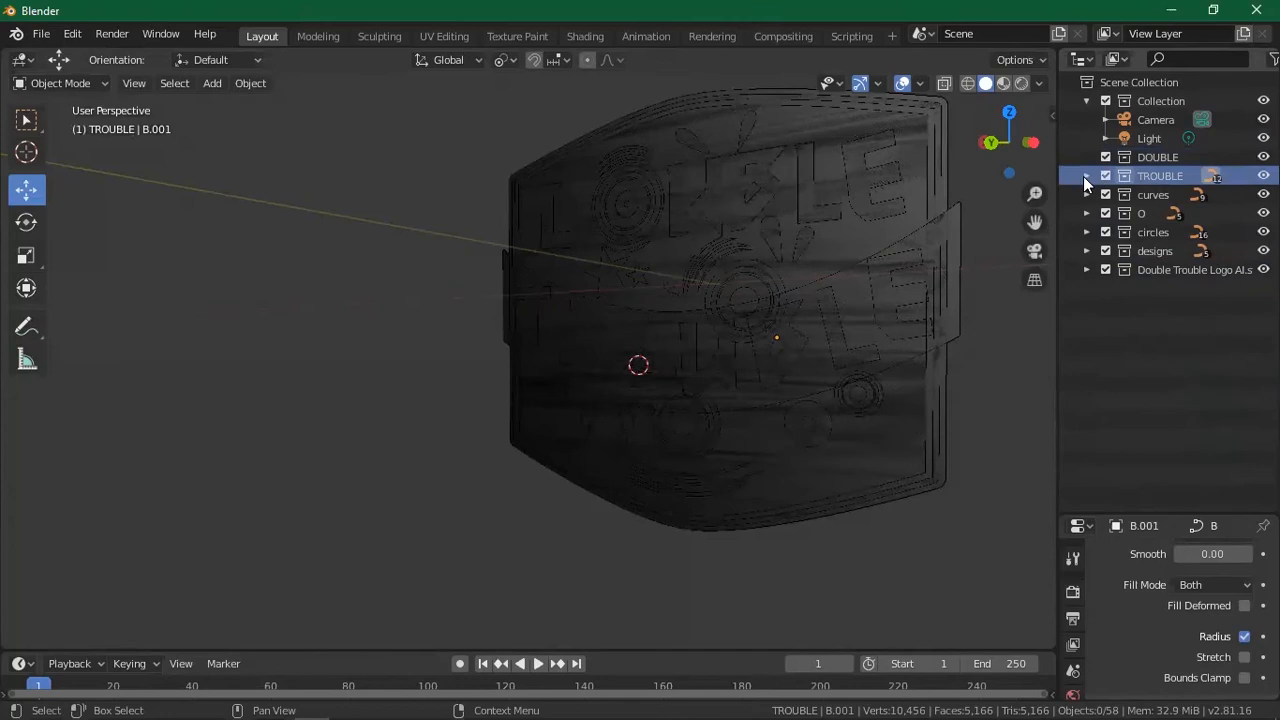
click(1086, 176)
click(1079, 299)
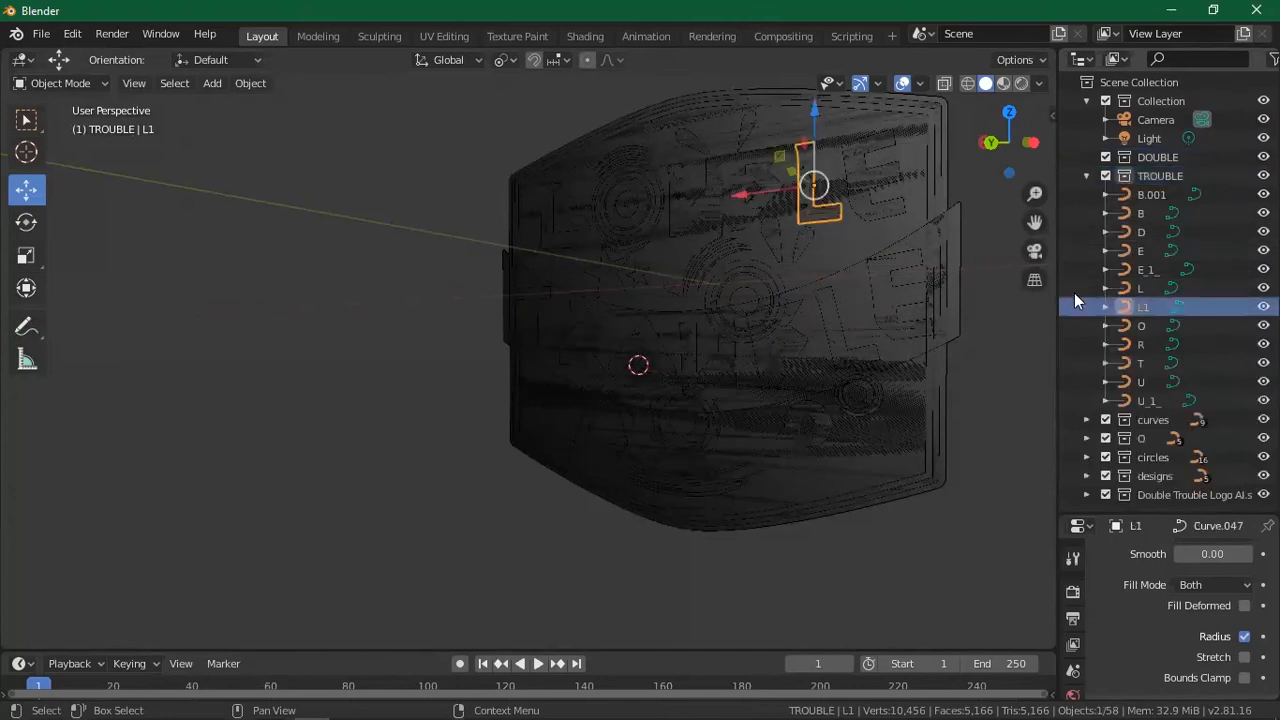
click(1138, 196)
click(1138, 212)
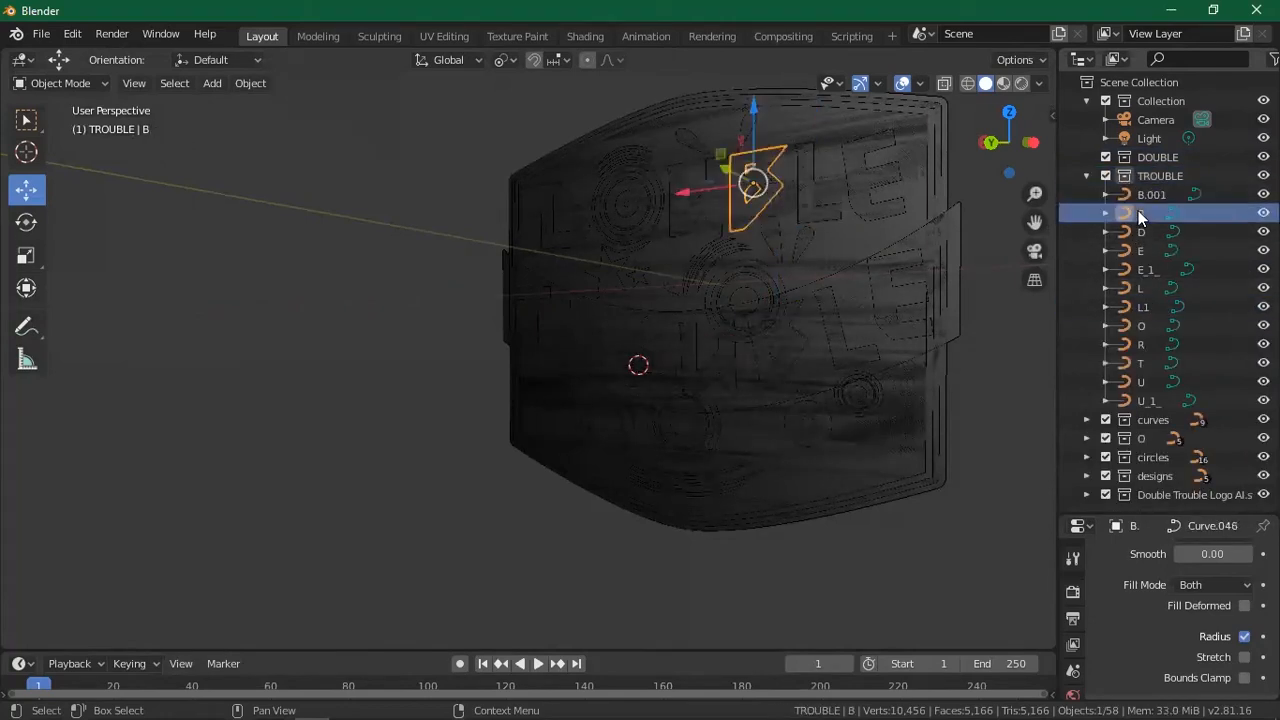
drag(1128, 212, 1133, 185)
click(1138, 231)
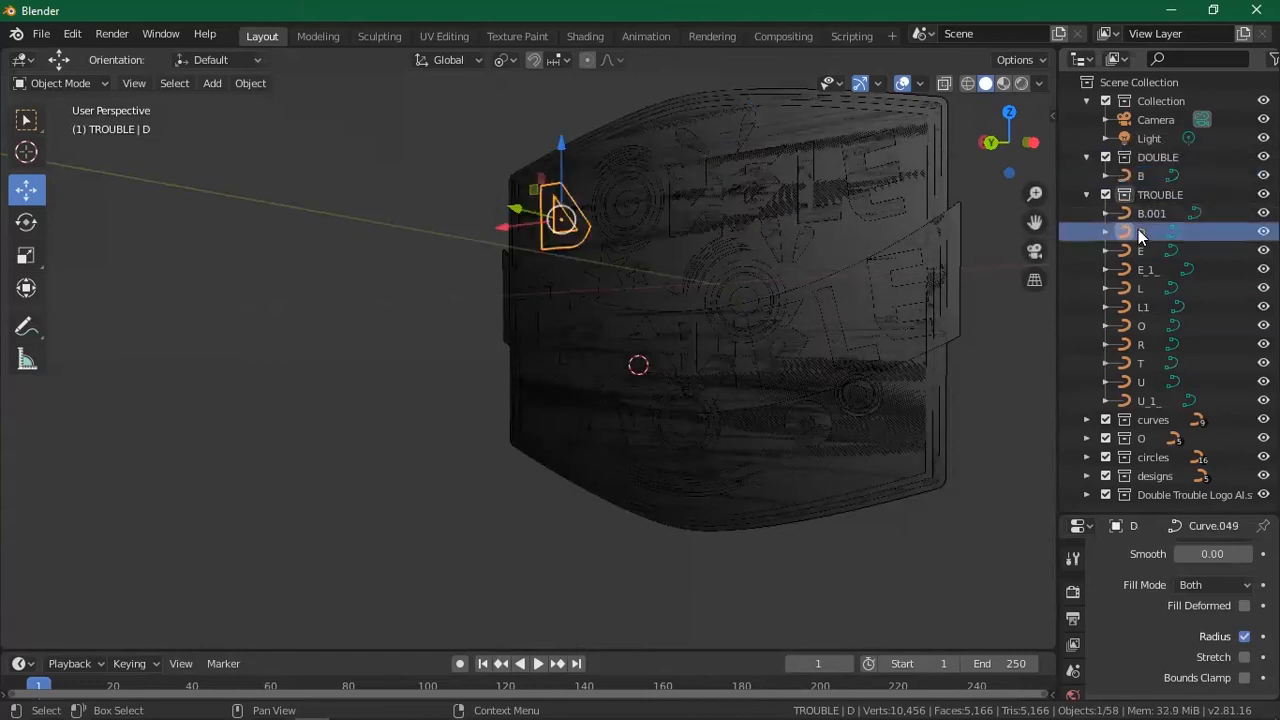
drag(1130, 232, 1140, 158)
Find the L belonging to the upper word and move L1 from TROUBLE into the DOUBLE collection.
click(1126, 253)
click(1132, 285)
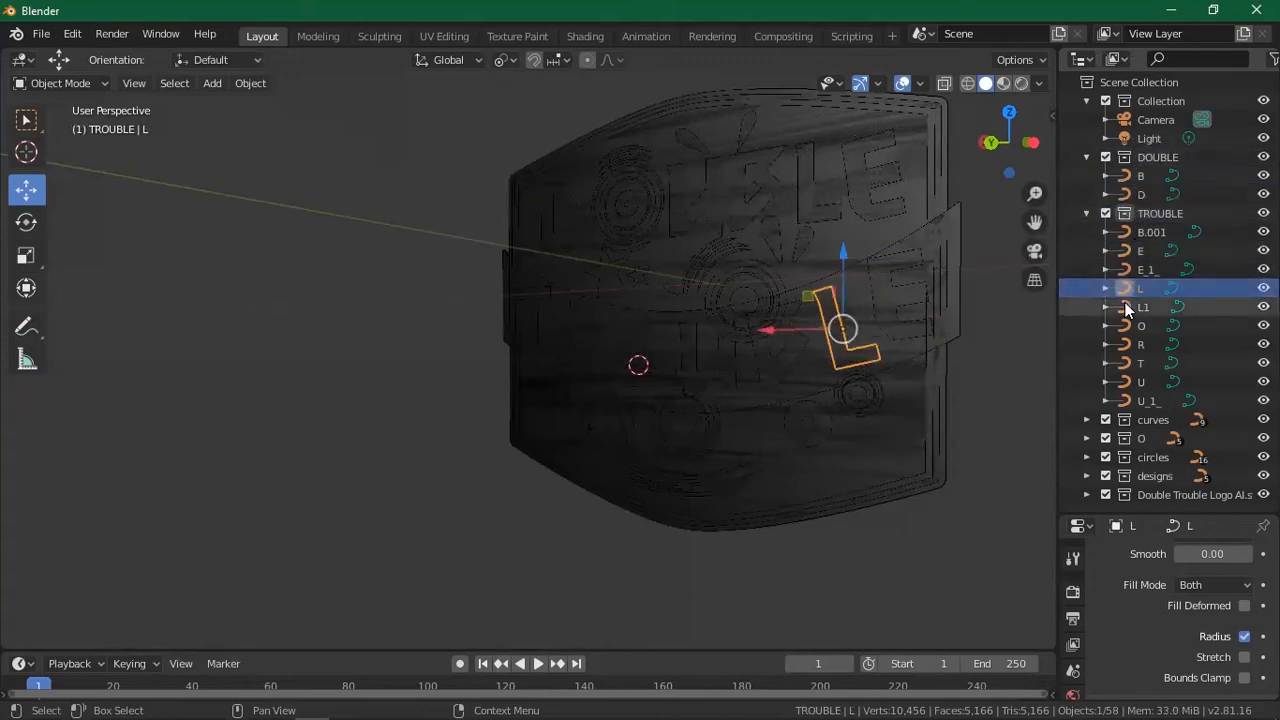
click(1128, 307)
click(1130, 324)
drag(1130, 309, 1150, 160)
Check the O, R, T and U curves in TROUBLE and move U_1_ into the DOUBLE collection.
click(1136, 328)
click(1130, 349)
click(1130, 362)
click(1128, 380)
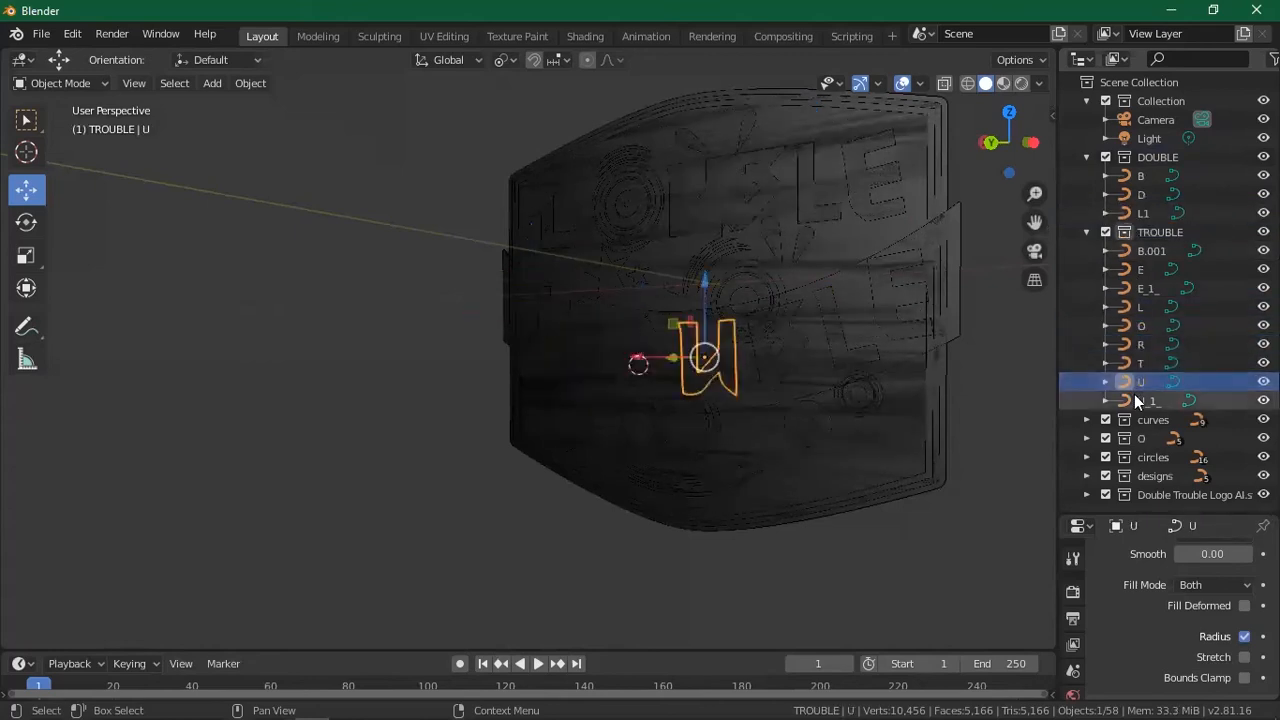
click(1134, 400)
drag(1132, 401, 1151, 165)
Identify the E of the upper word and move E_1_ from TROUBLE into the DOUBLE collection.
click(1147, 268)
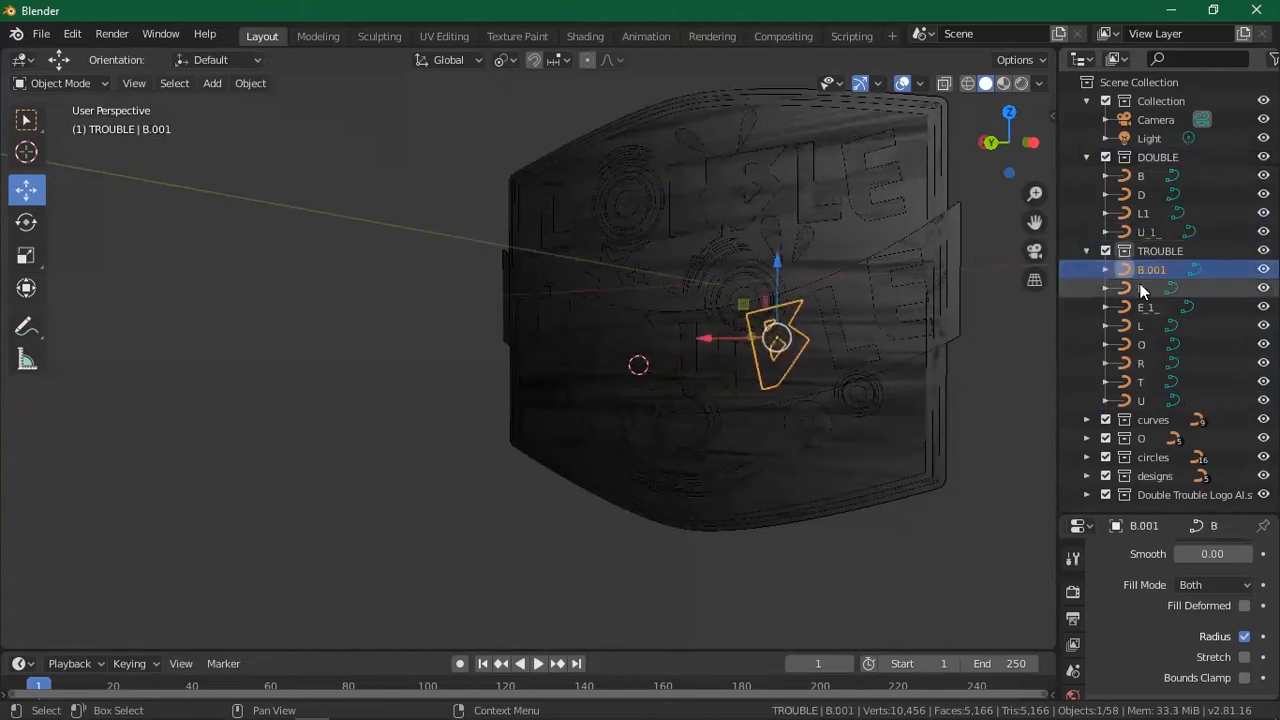
click(1141, 291)
click(1137, 306)
click(1138, 326)
click(1141, 309)
drag(1143, 313, 1143, 197)
Examine the letter curves in the TROUBLE and DOUBLE collections one by one to verify which word each belongs to.
click(1128, 345)
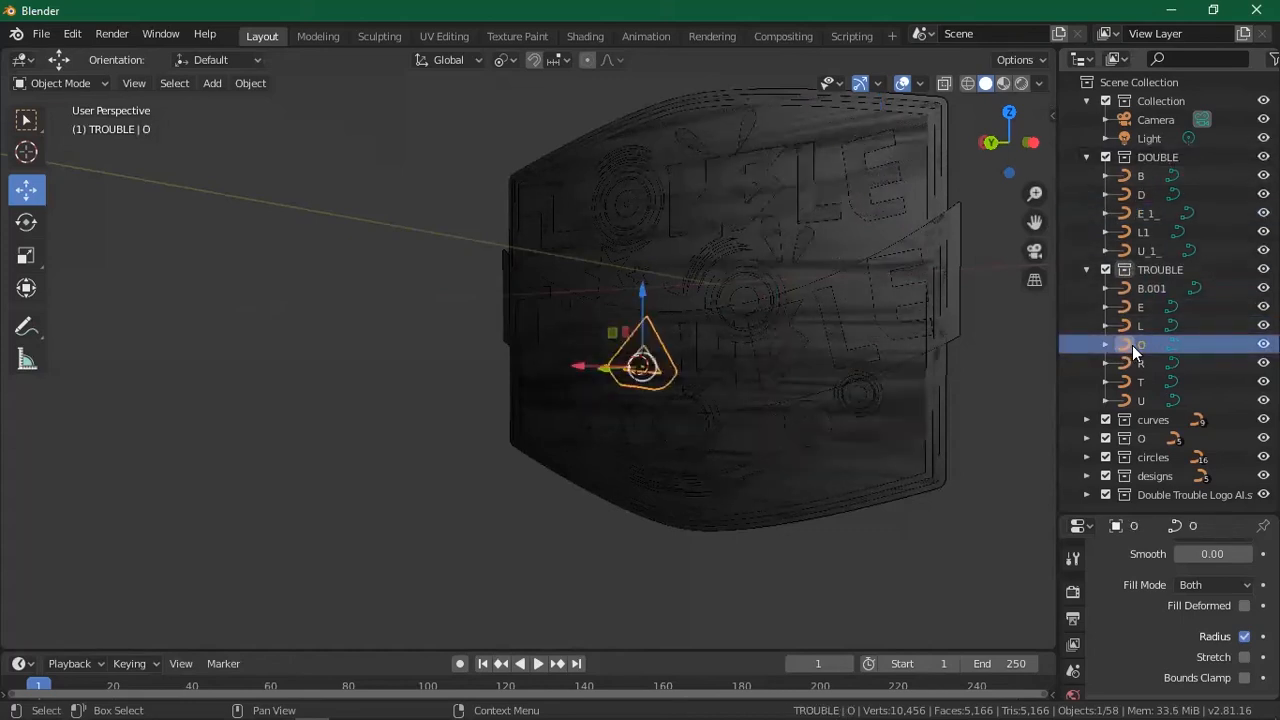
click(1134, 252)
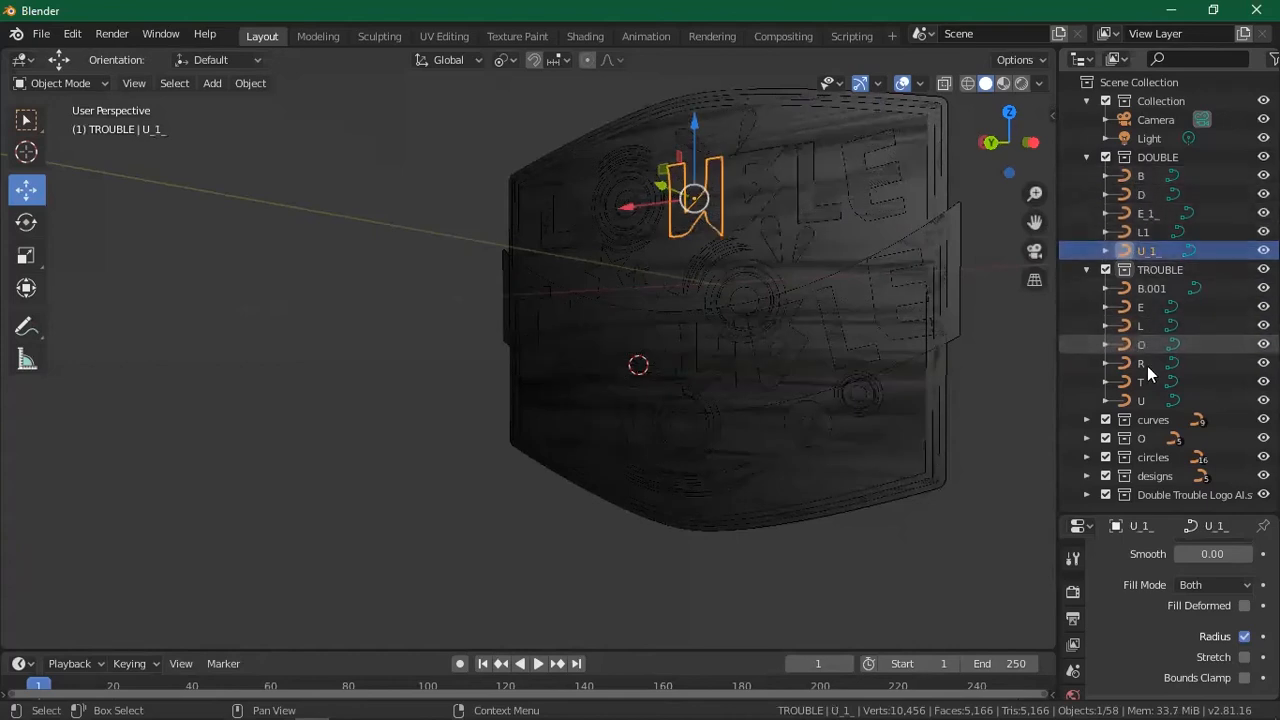
click(1135, 399)
click(1119, 381)
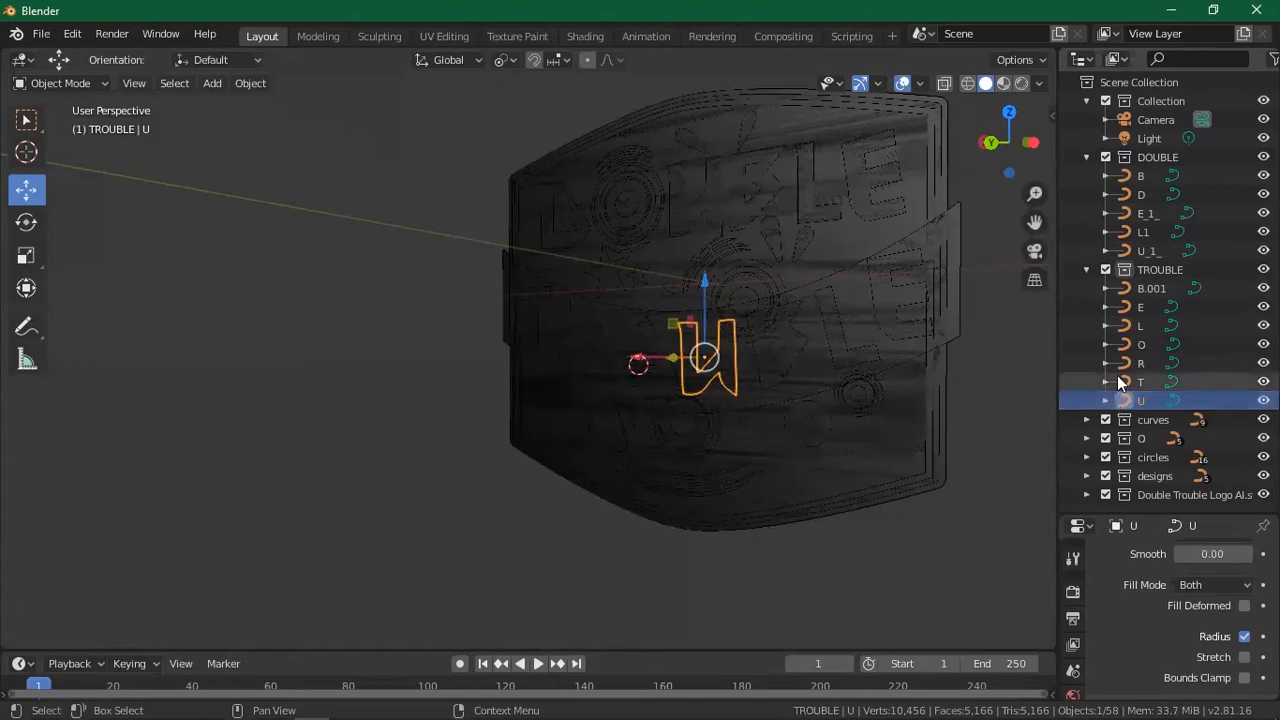
click(1130, 362)
click(1132, 344)
click(1125, 325)
click(1132, 306)
click(1130, 283)
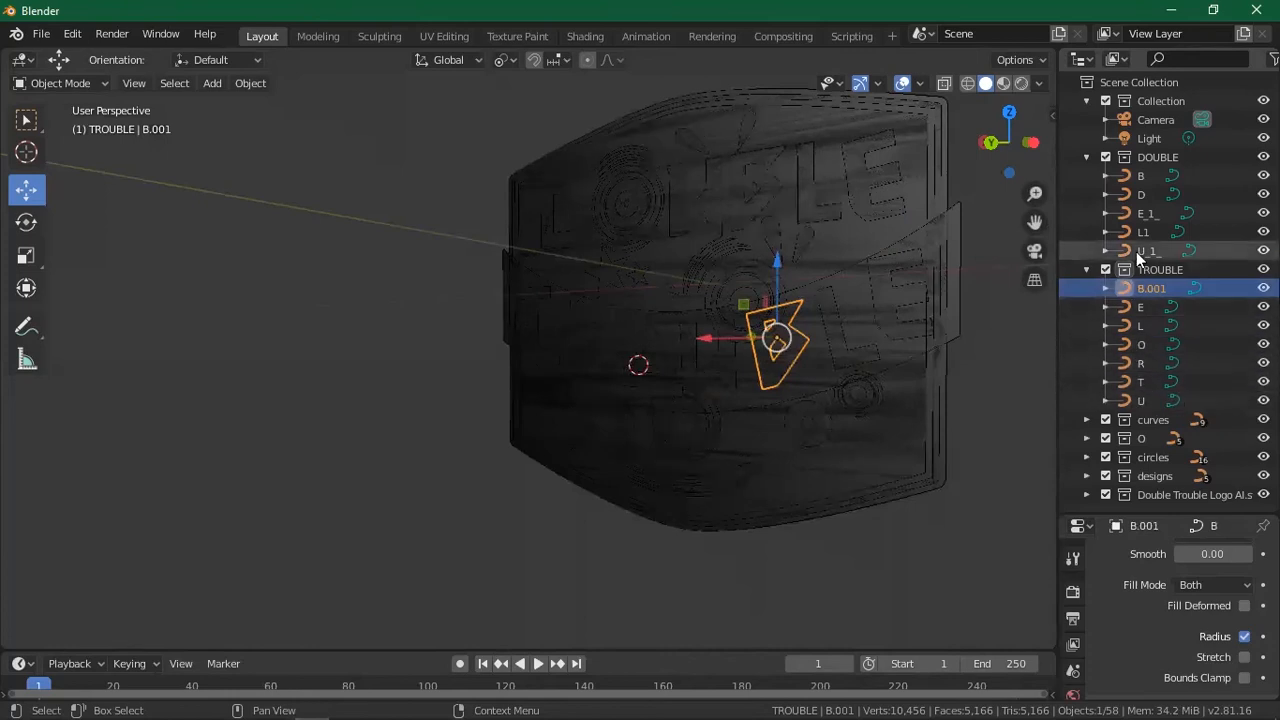
click(1137, 251)
click(1137, 231)
click(1143, 210)
click(1141, 194)
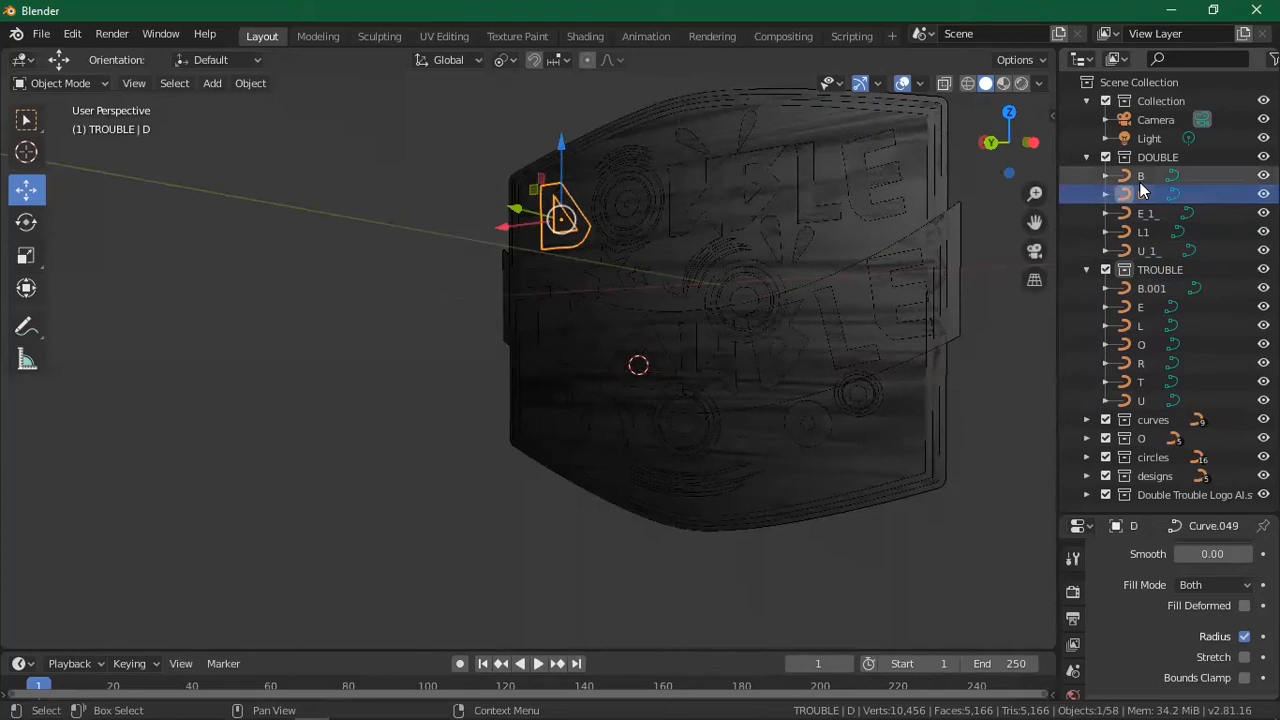
click(1140, 180)
click(1138, 199)
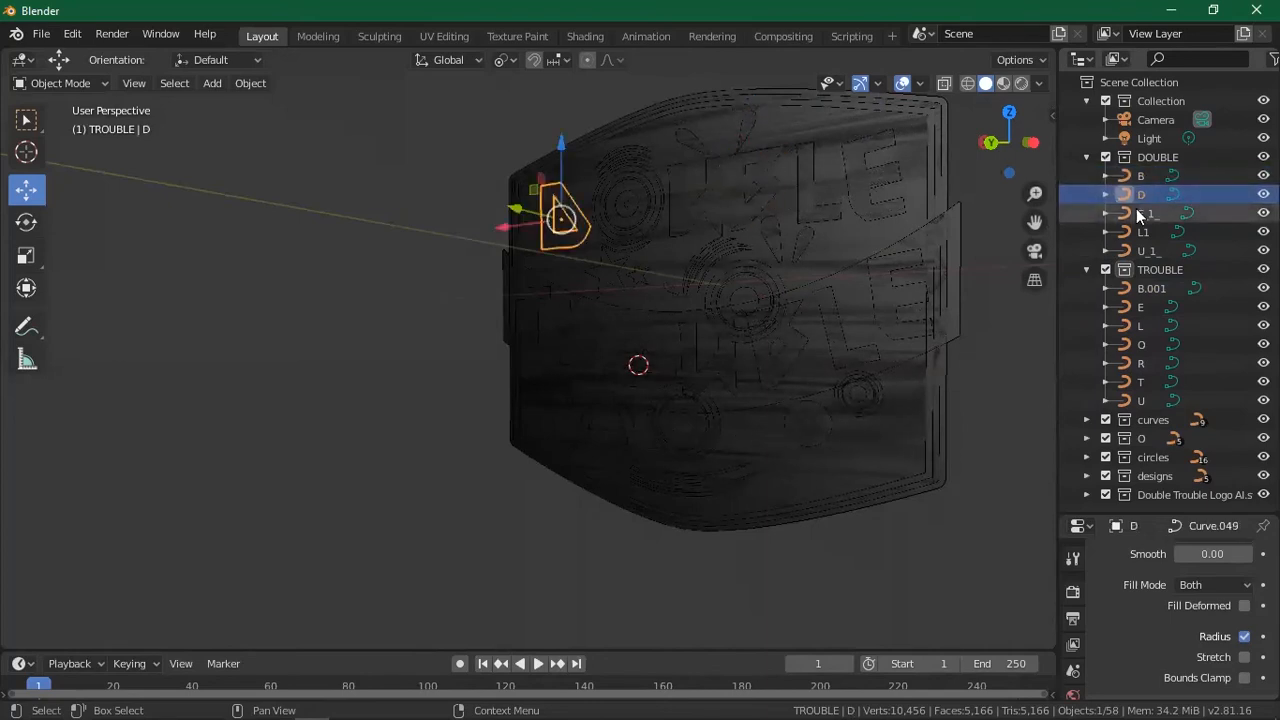
click(1134, 214)
click(1128, 232)
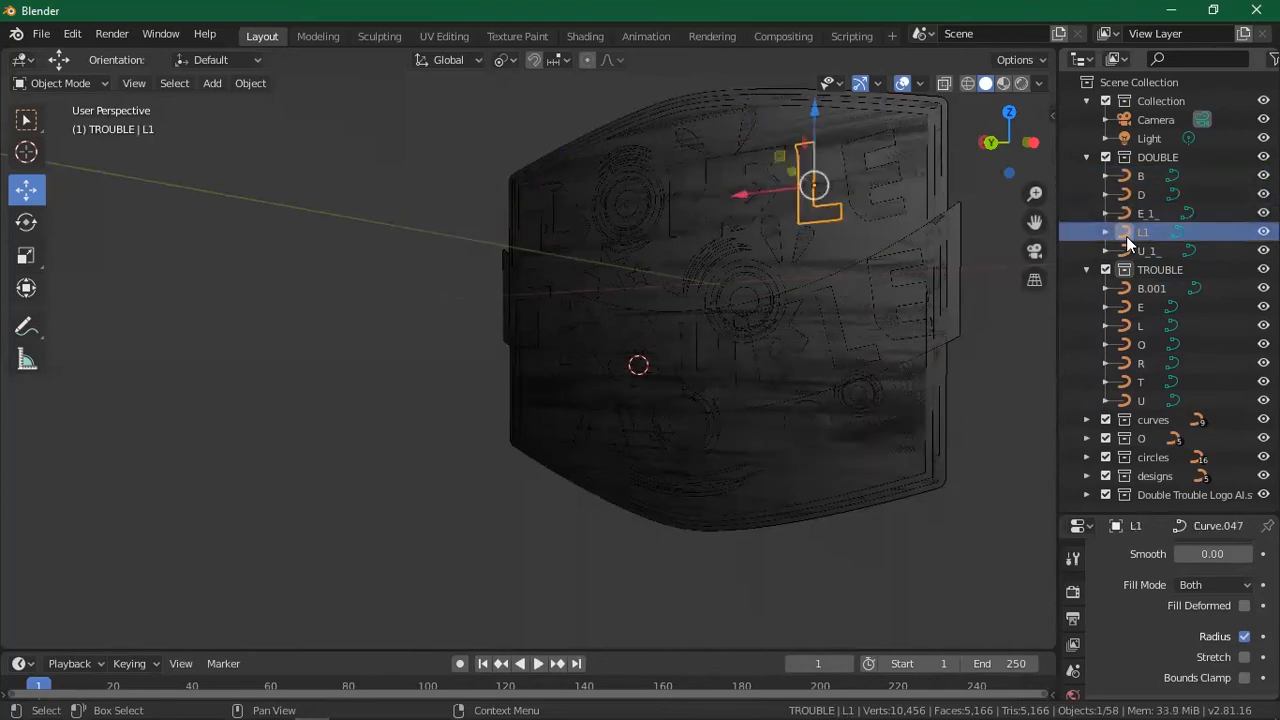
Join the B, D, E_1_, L1 and U_1_ curves into one object with U_1_ active, and make more room for its curve properties.
click(1130, 250)
shift+click(1130, 175)
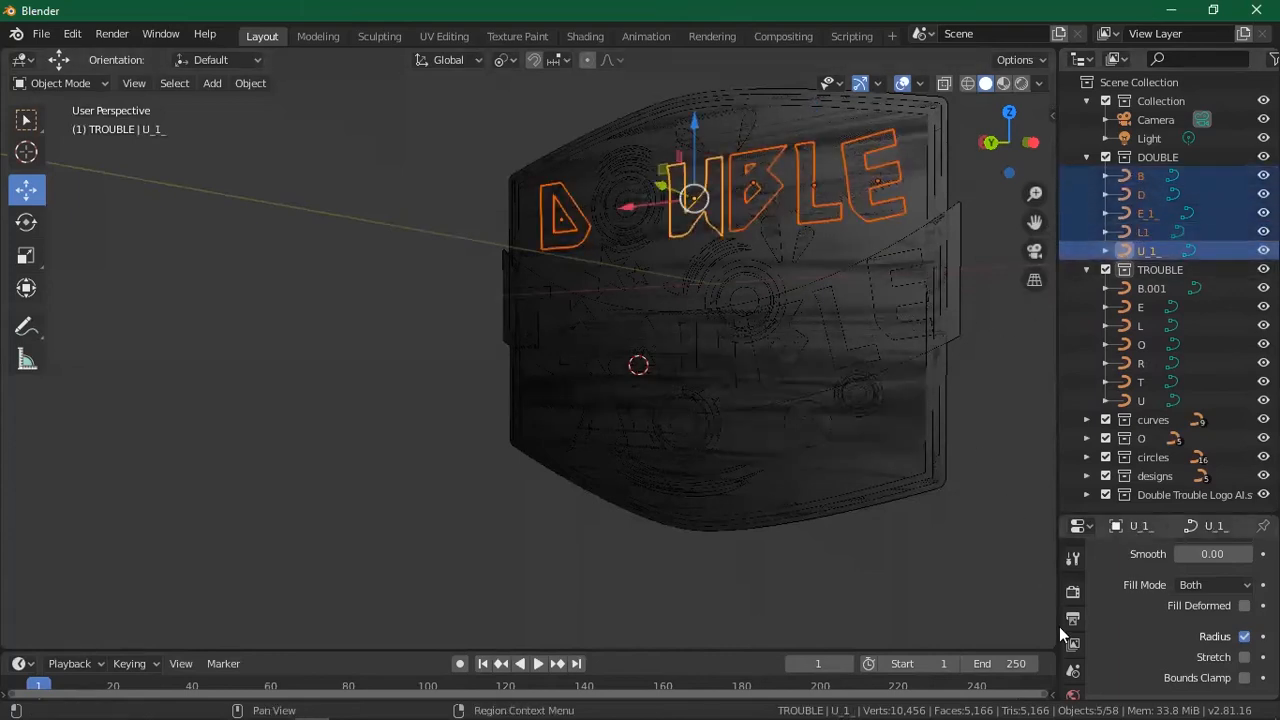
right_click(833, 205)
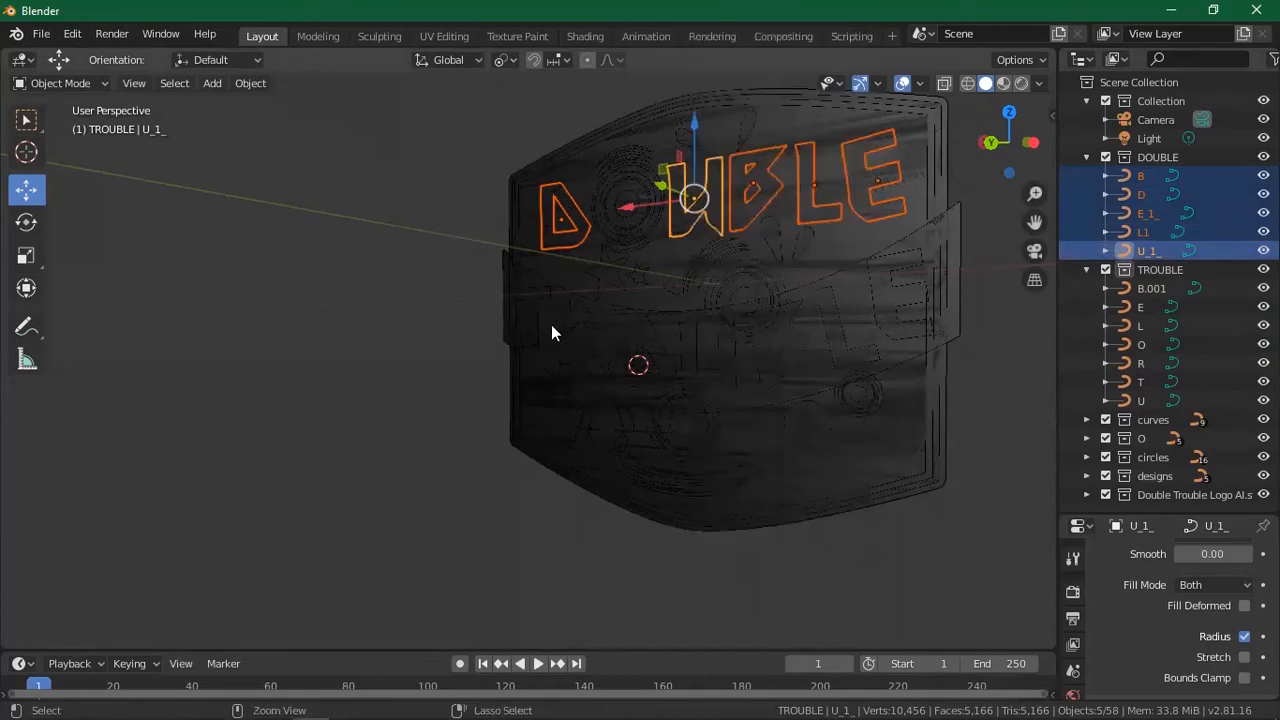
key(ctrl+j)
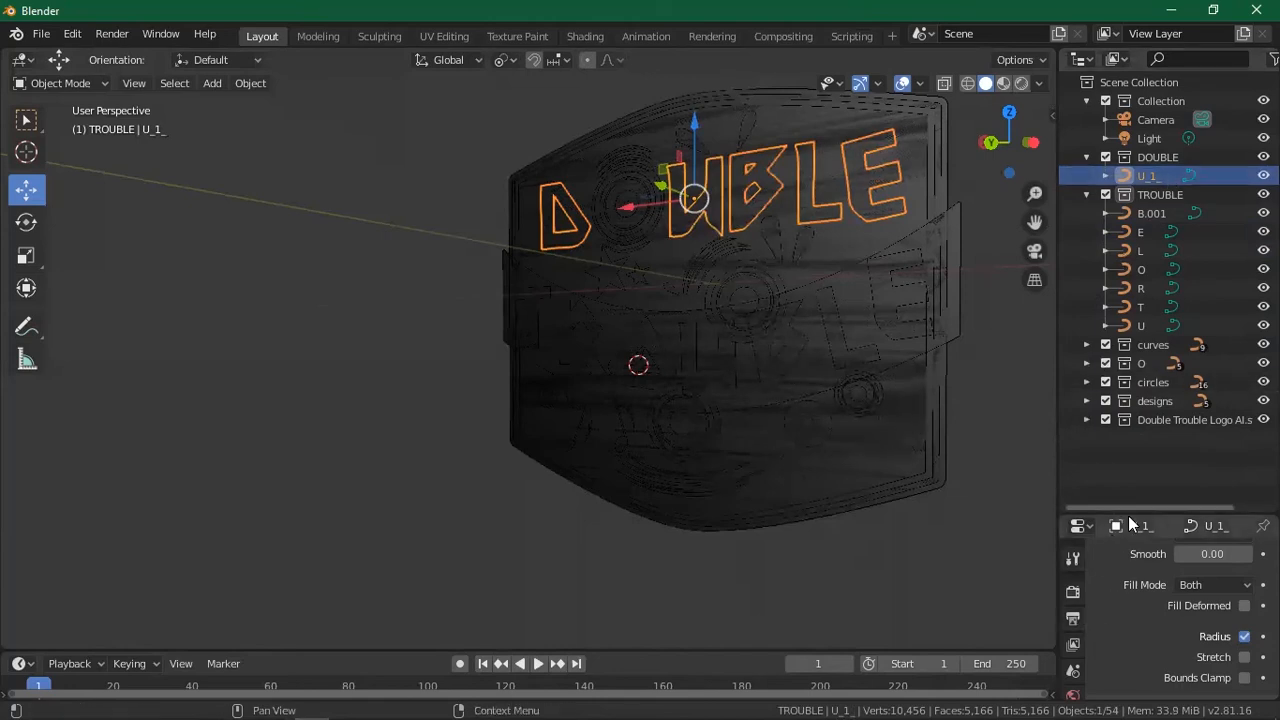
drag(1065, 530, 1134, 330)
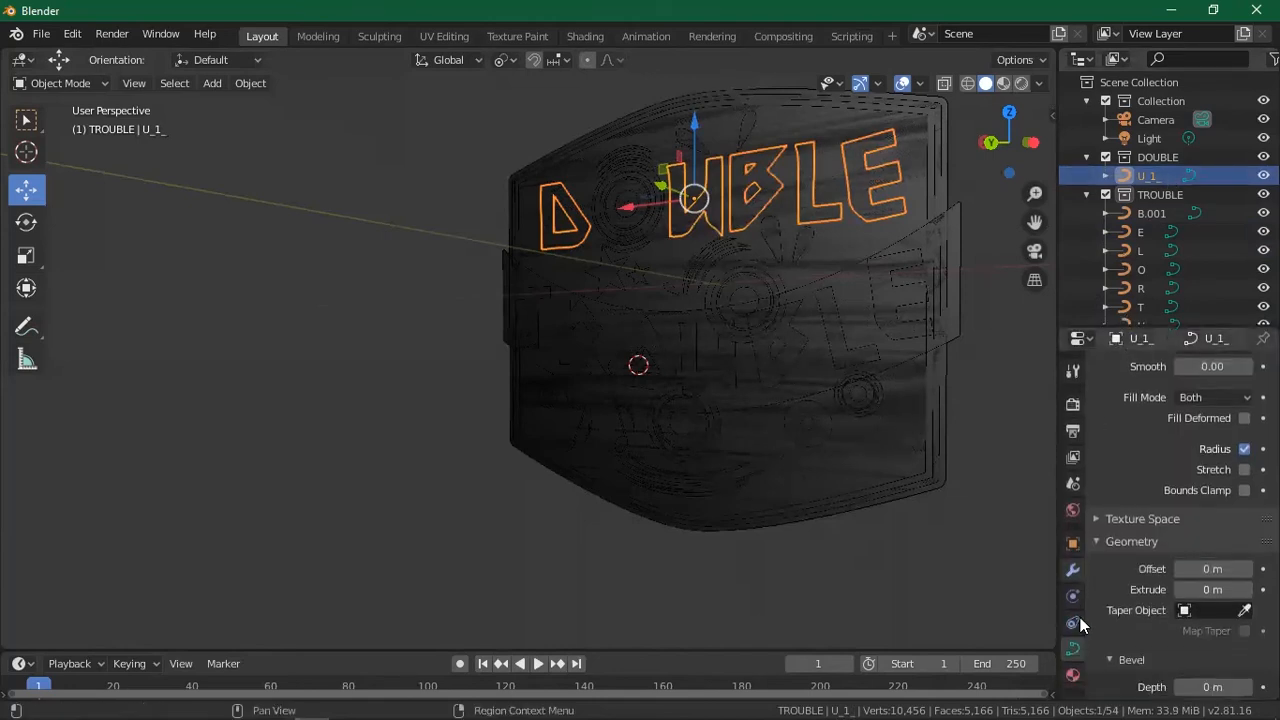
Extrude the joined DOUBLE letters, setting the extrusion amount to 0.005 m.
mouse_move(1193, 590)
mouse_down()
mouse_move(1240, 590)
mouse_move(1200, 590)
mouse_move(1212, 590)
mouse_up()
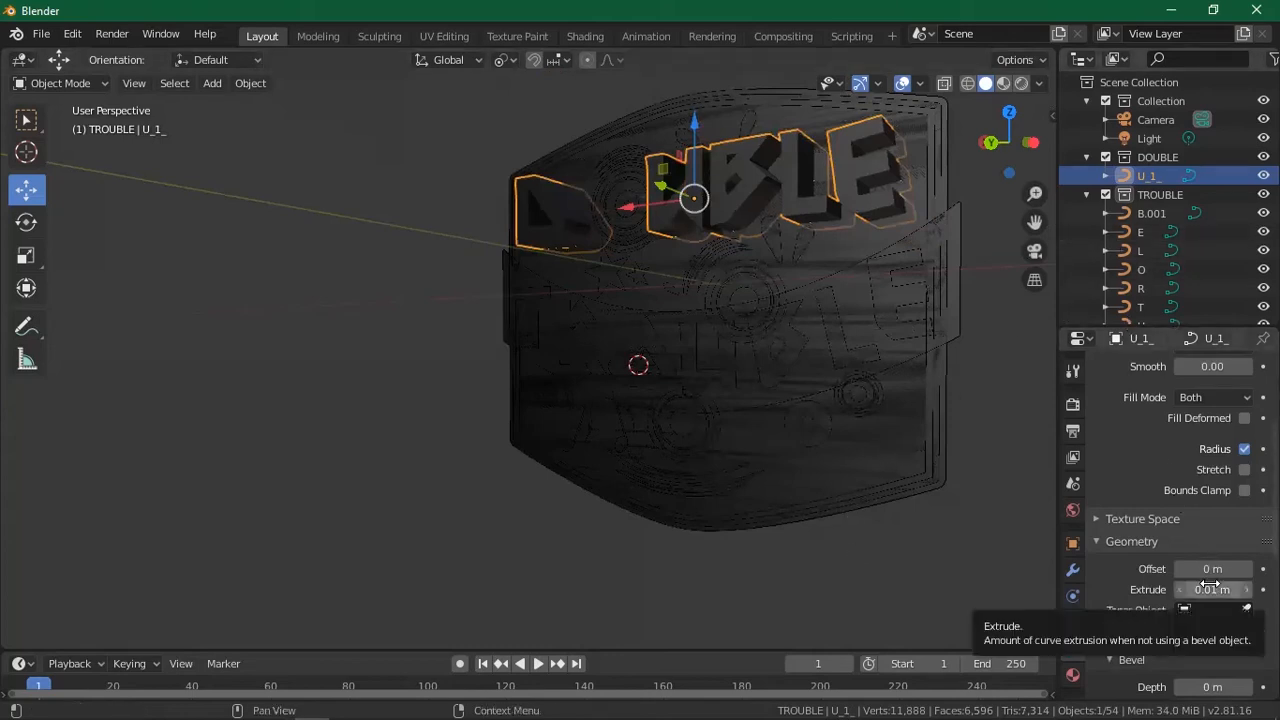
scroll(916, 133, up, 2)
scroll(916, 133, down, 1)
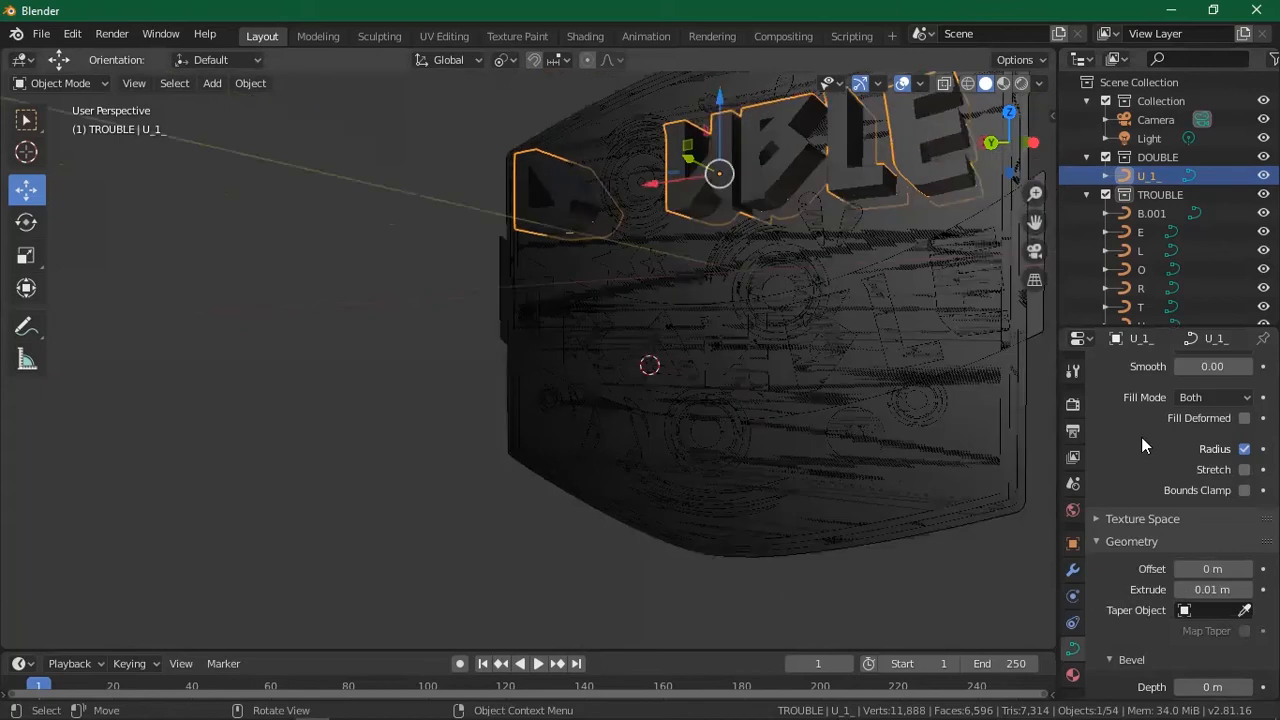
click(1216, 592)
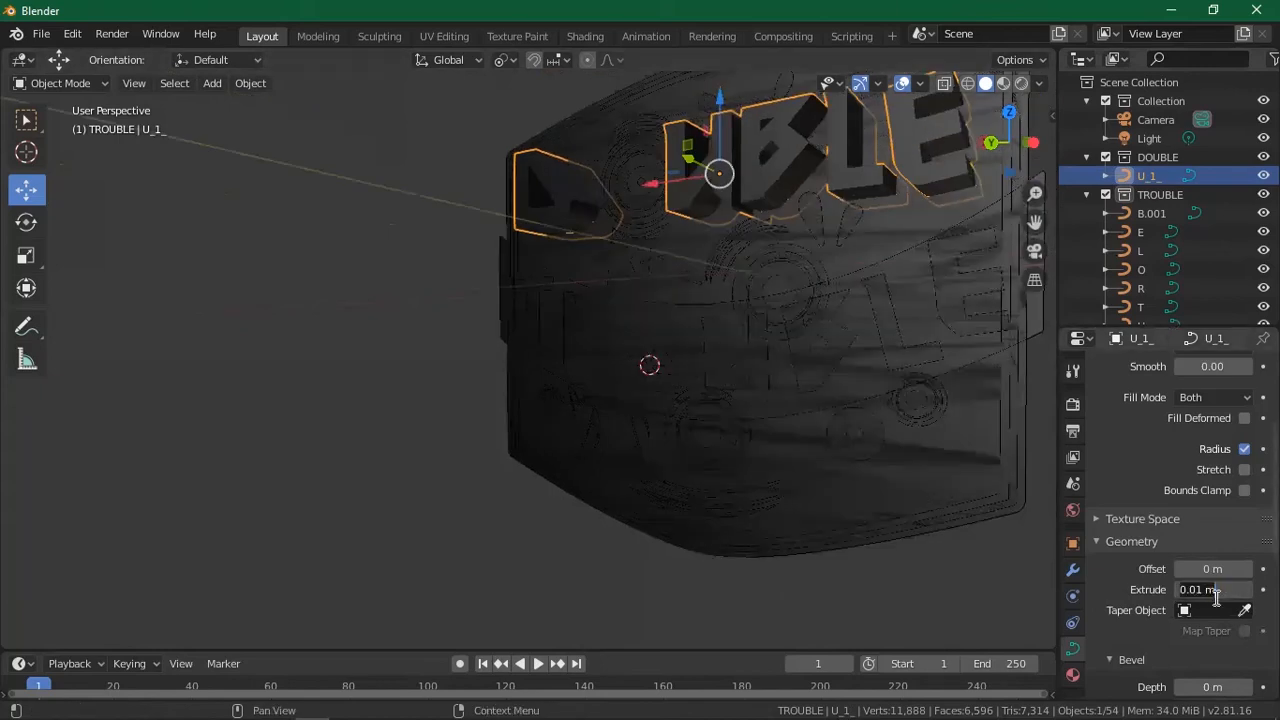
key(BackSpace)
text(.005)
key(Return)
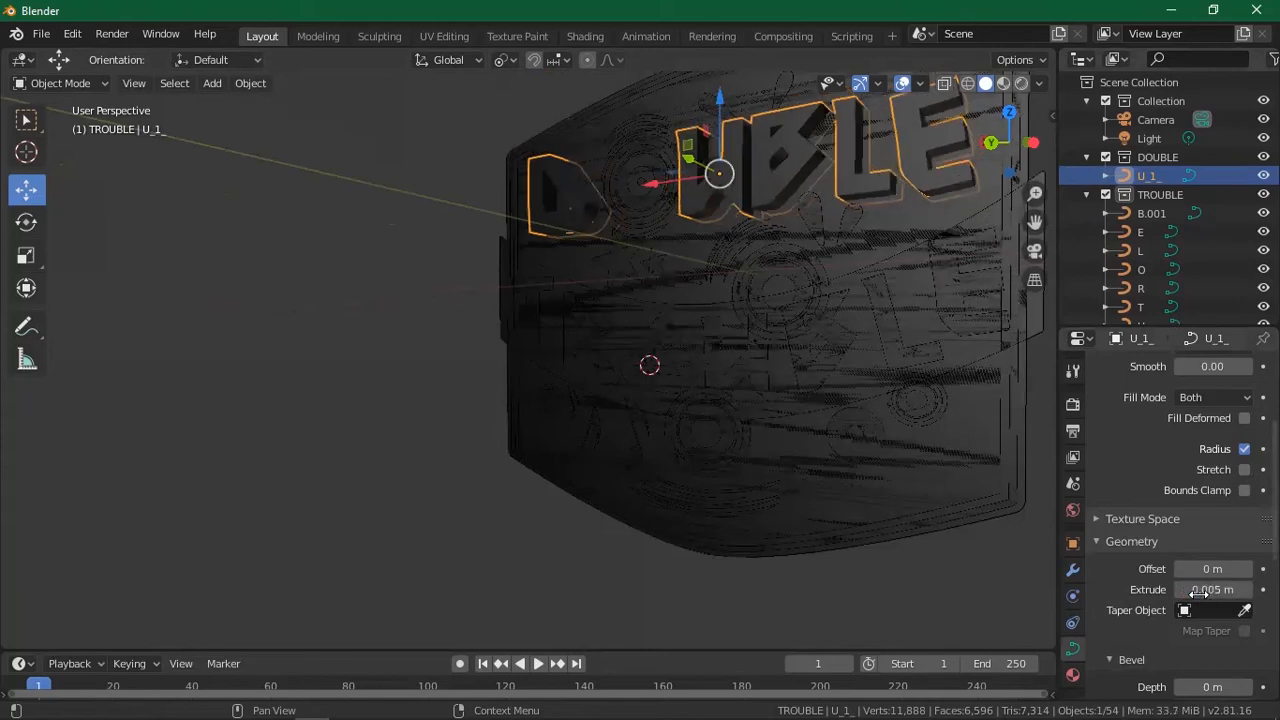
click(1217, 589)
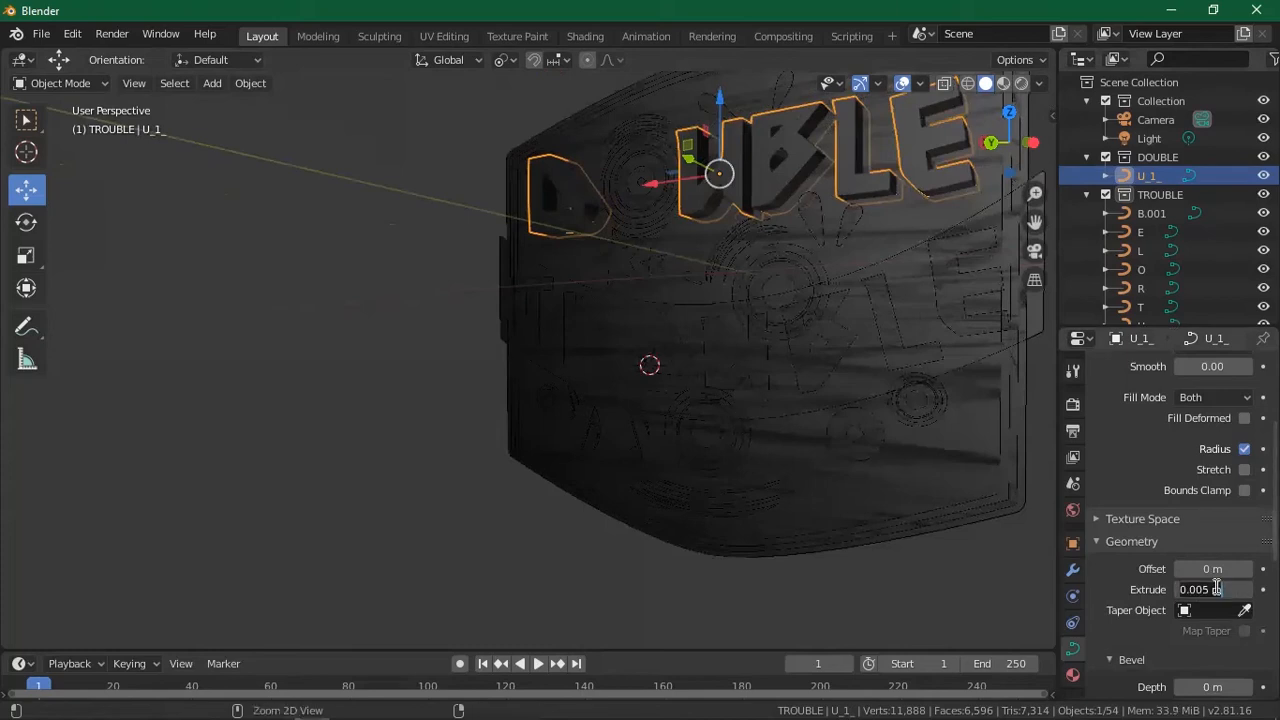
click(1100, 578)
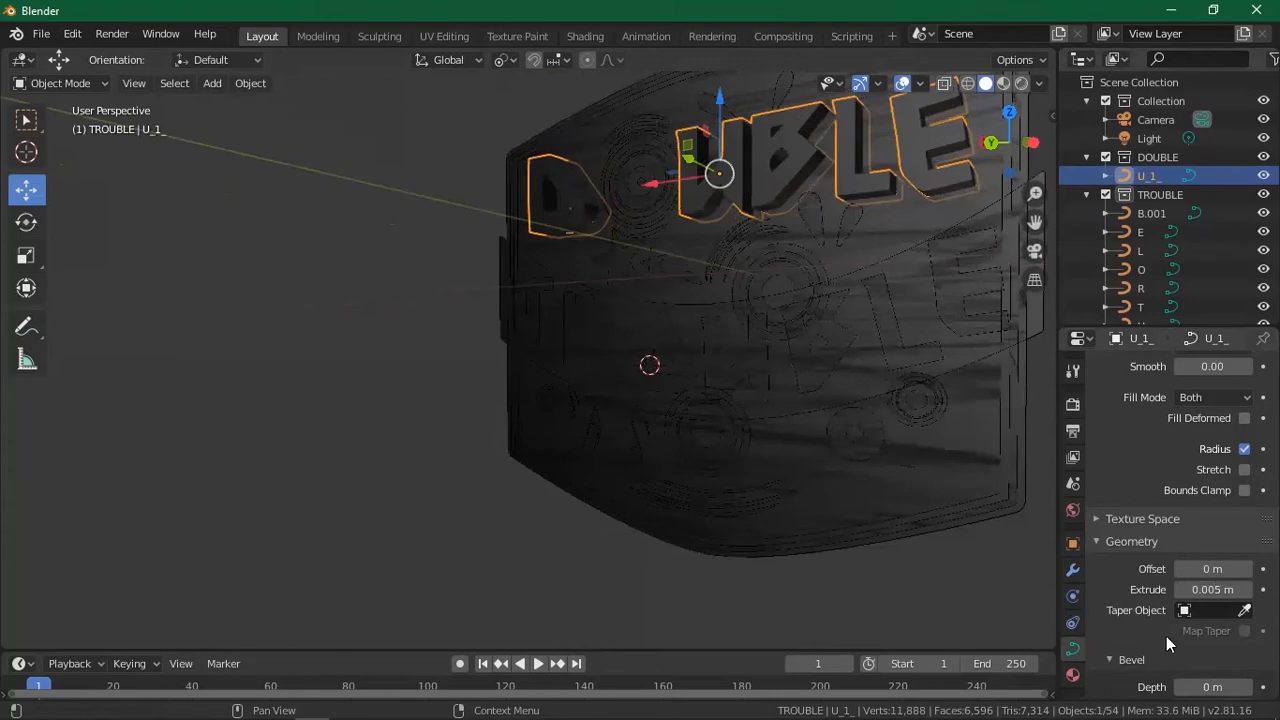
Try bevel depths of 0.03 m and 0.003 m on the extruded DOUBLE letters, viewing them up close.
scroll(1138, 574, down, 5)
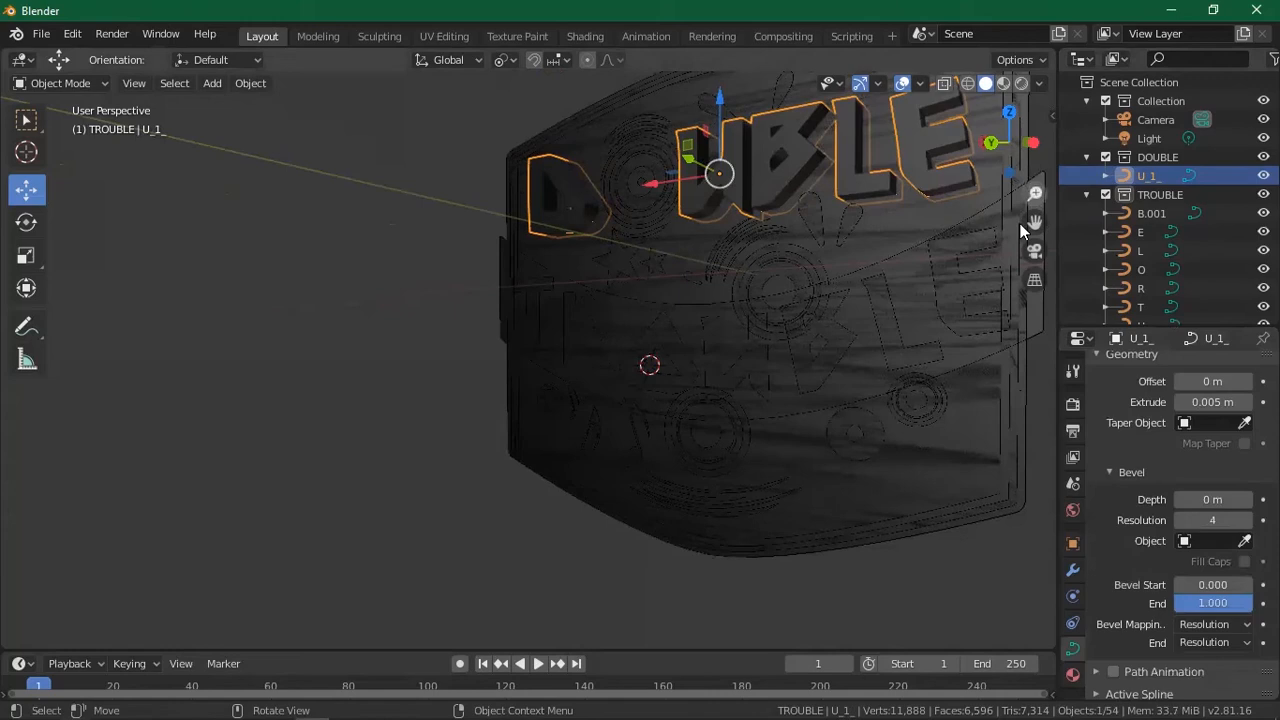
drag(1033, 213, 1021, 232)
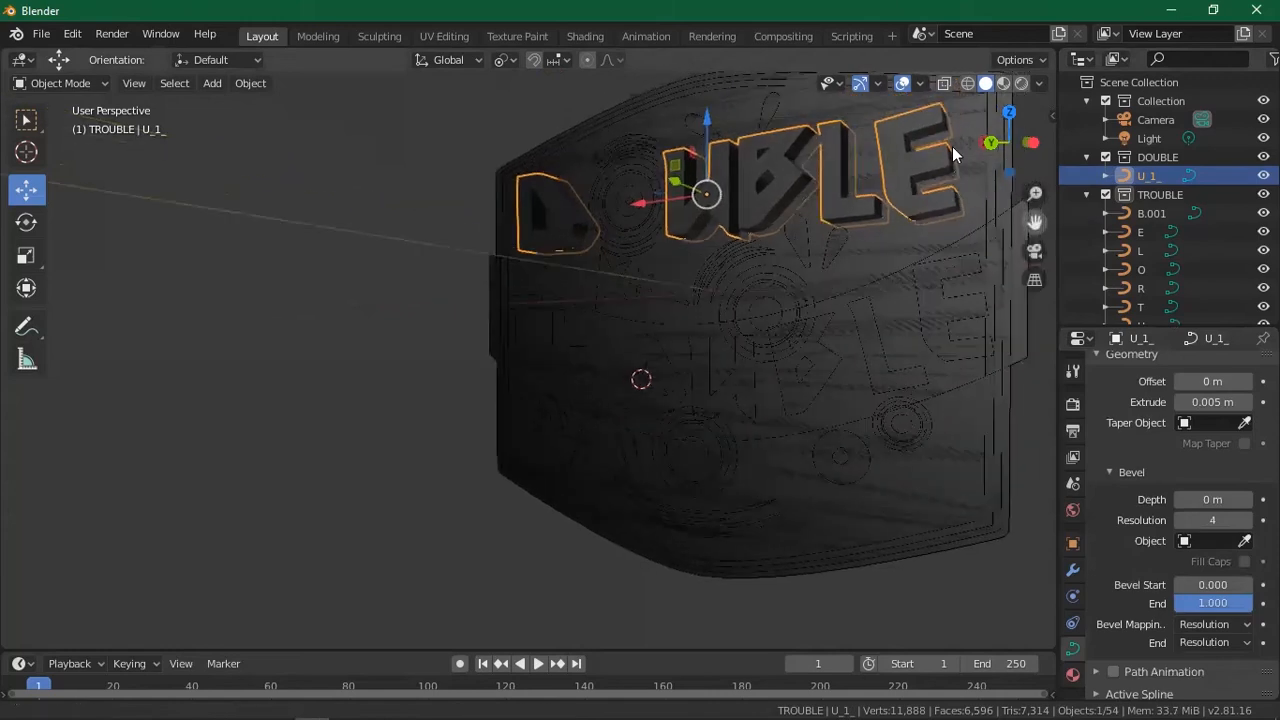
drag(952, 146, 770, 300)
scroll(770, 300, up, 3)
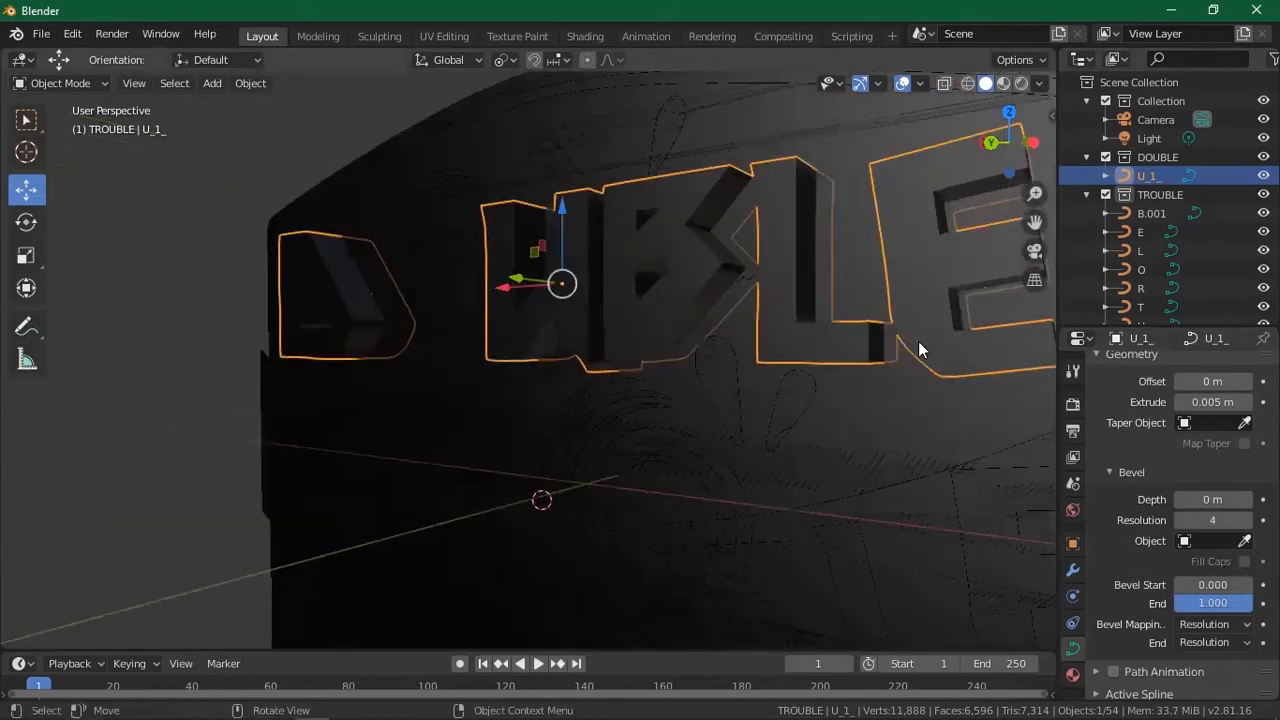
middle_drag(922, 340, 916, 198)
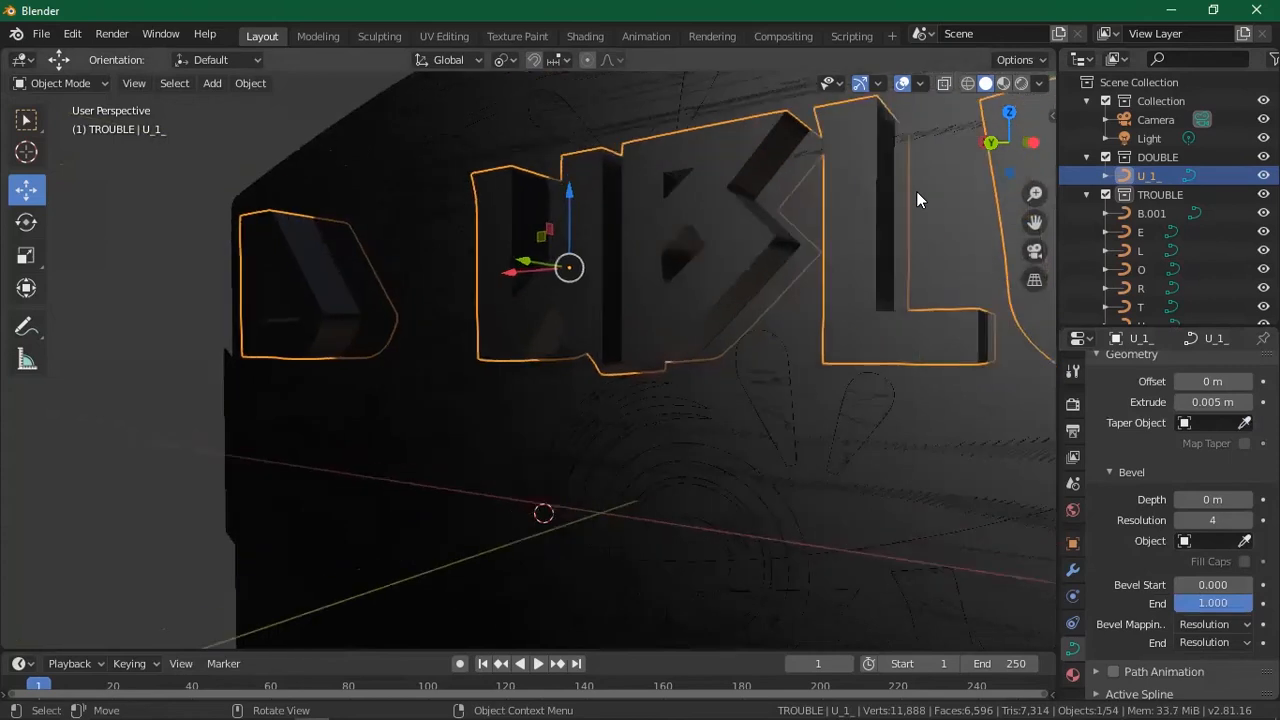
scroll(916, 191, up, 1)
drag(1034, 221, 945, 271)
drag(1034, 221, 1013, 223)
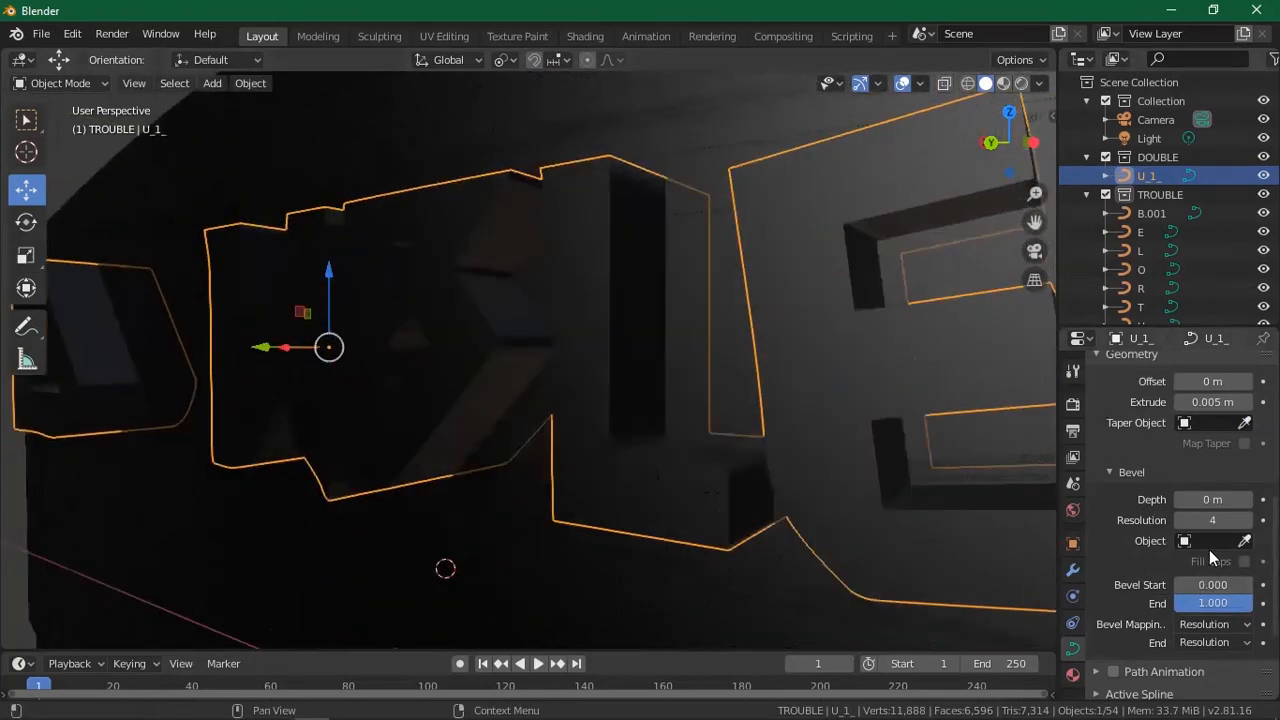
drag(1204, 499, 1203, 499)
click(1207, 499)
text(.05)
key(Return)
click(1205, 499)
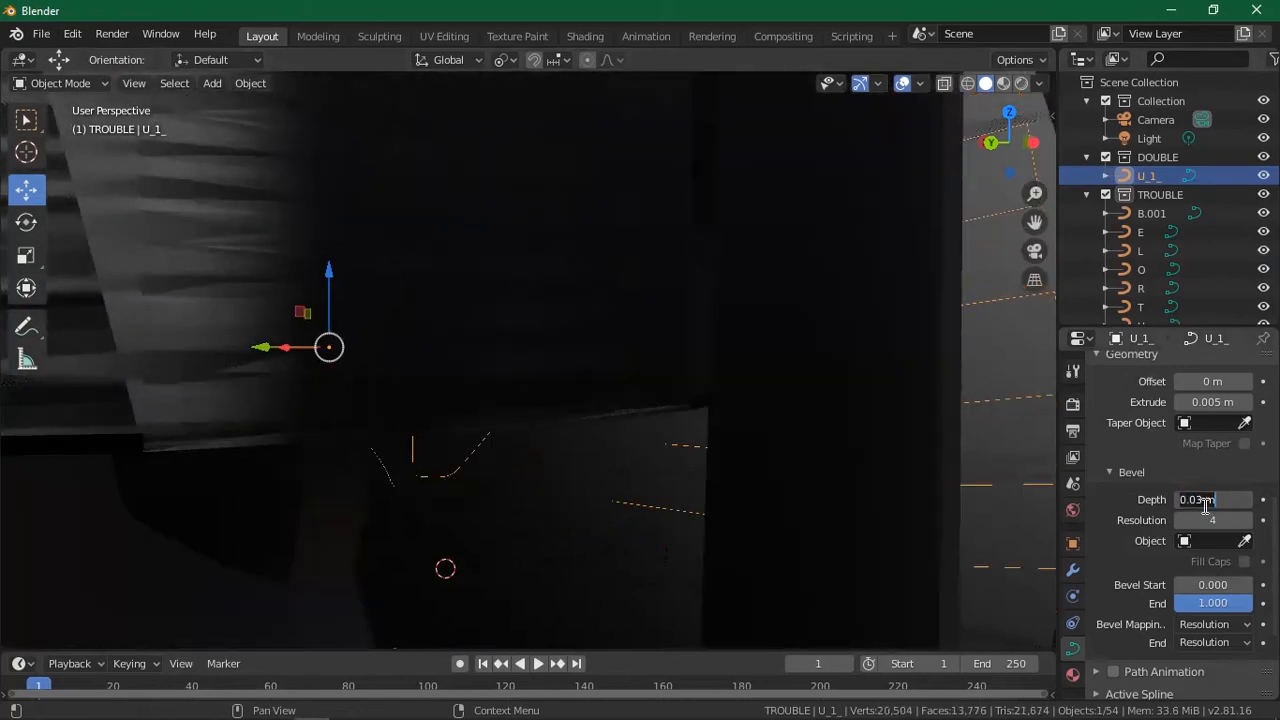
text(.00)
key(Return)
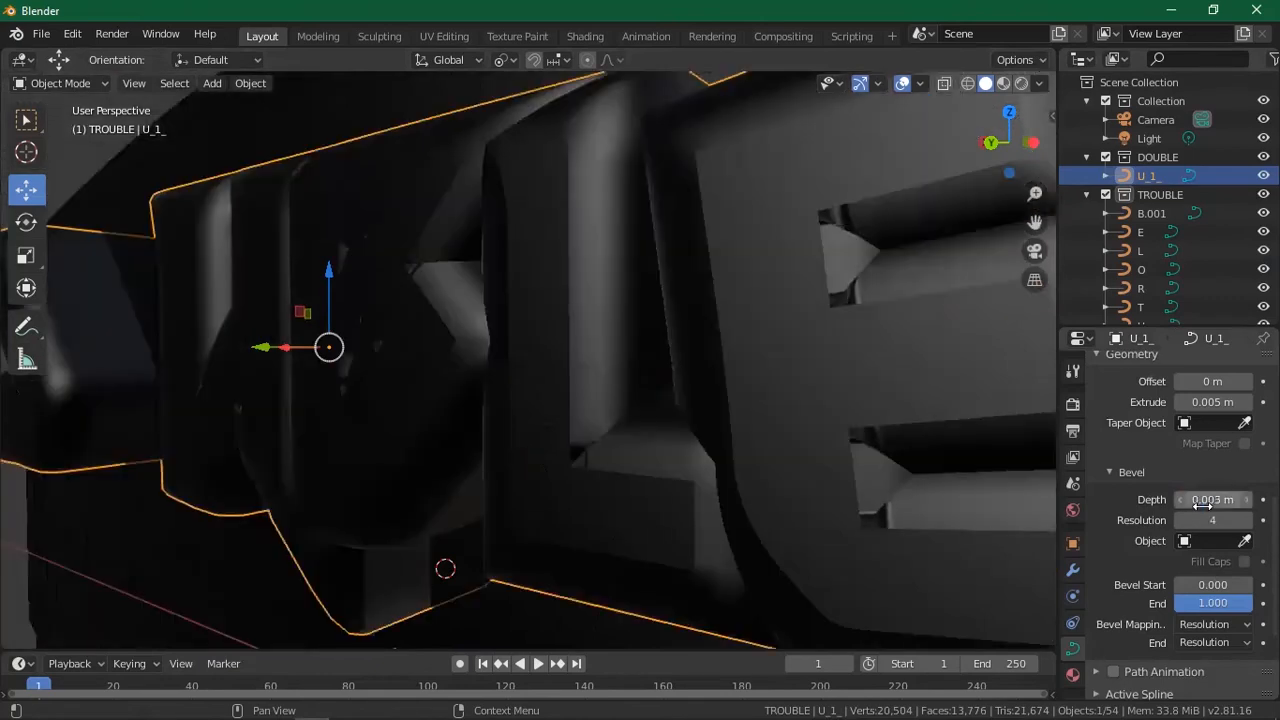
Try a smaller bevel depth of 0.0009 m on the DOUBLE letters.
click(1205, 499)
key(BackSpace)
key(BackSpace)
key(BackSpace)
key(BackSpace)
key(BackSpace)
key(BackSpace)
key(BackSpace)
text(.0009)
key(Return)
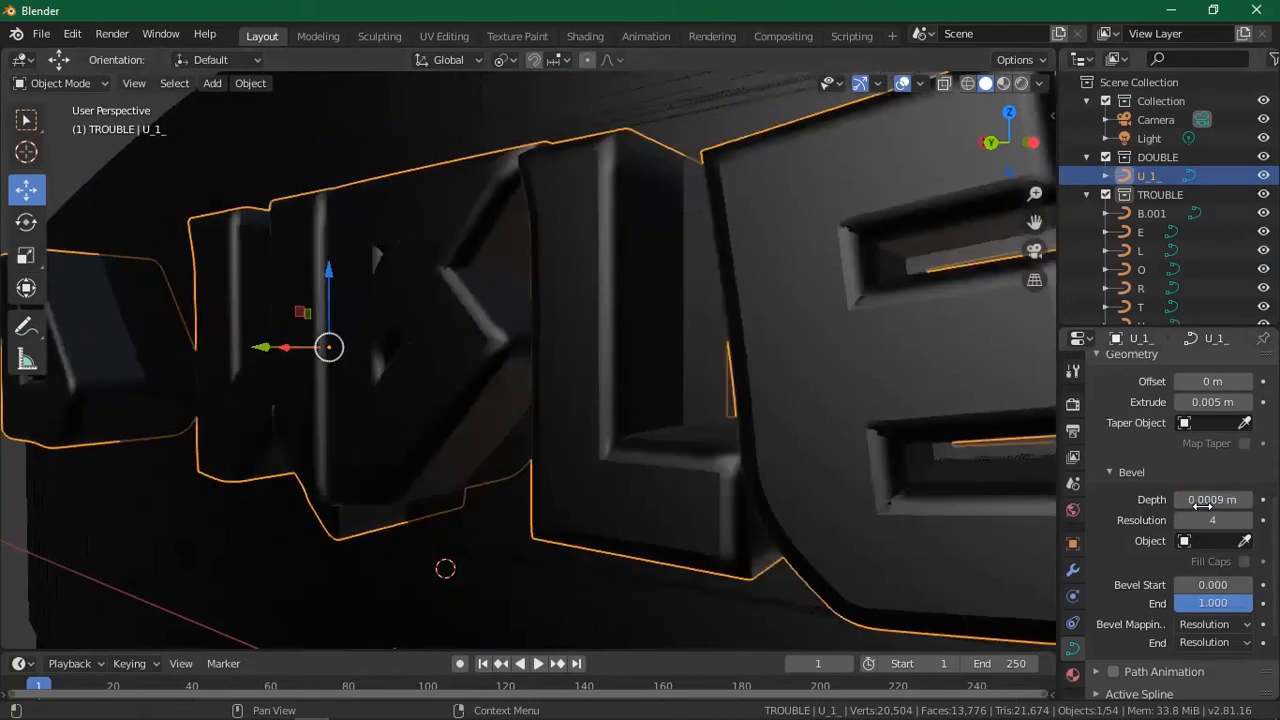
Set the DOUBLE letters' bevel depth to 0.0003 m and inspect the beveled edges up close.
click(1204, 500)
text(.0003)
key(Return)
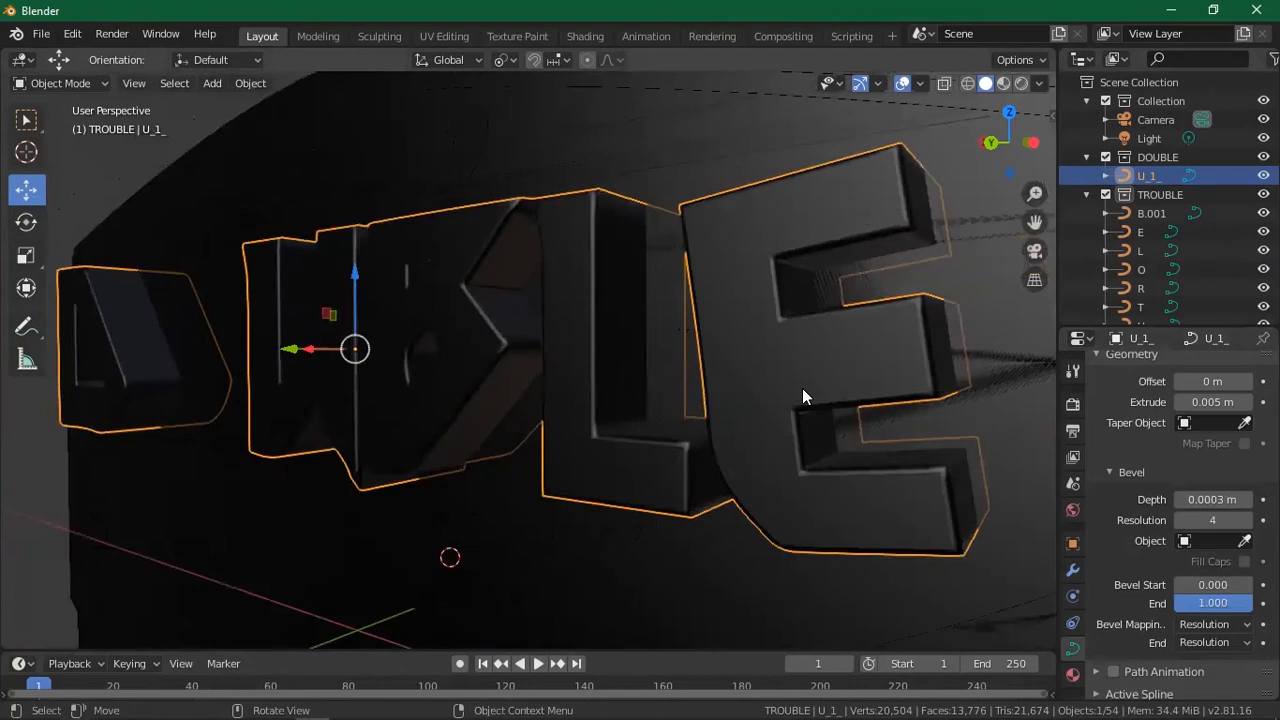
scroll(802, 388, down, 1)
scroll(802, 388, up, 2)
scroll(802, 388, down, 1)
scroll(802, 388, up, 1)
scroll(802, 396, up, 2)
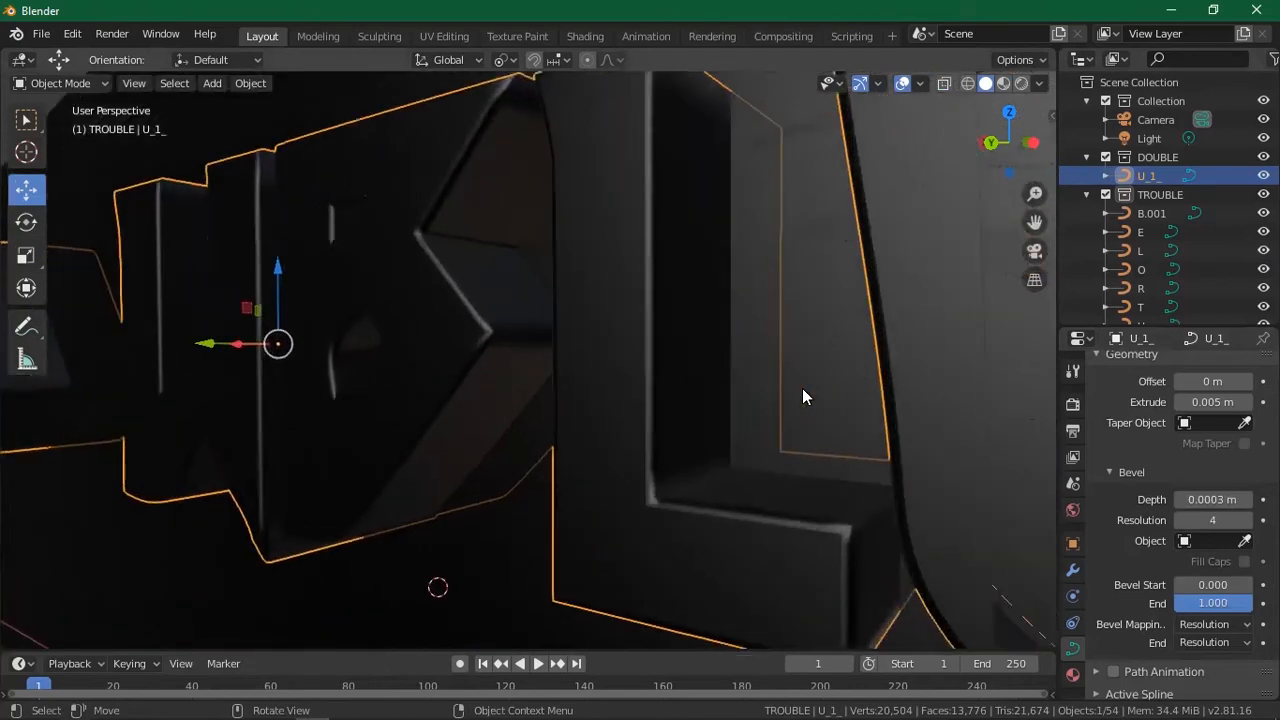
scroll(802, 396, down, 2)
scroll(803, 390, down, 5)
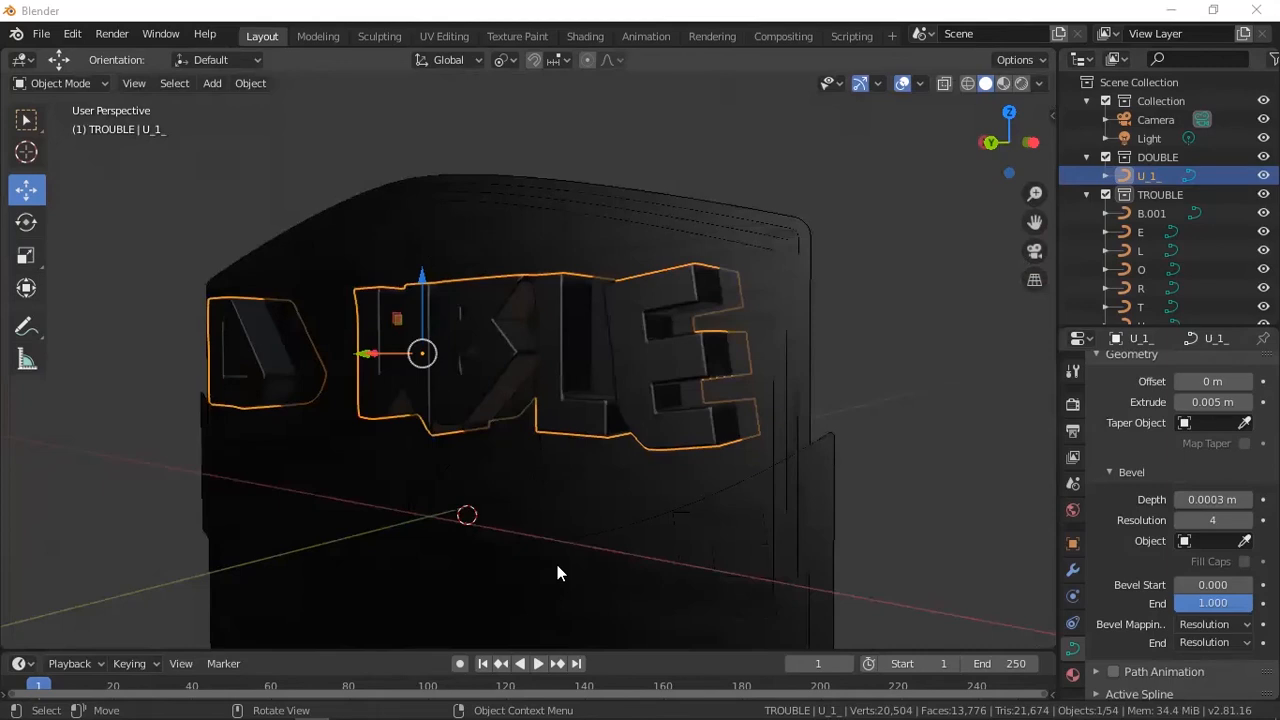
scroll(673, 432, up, 1)
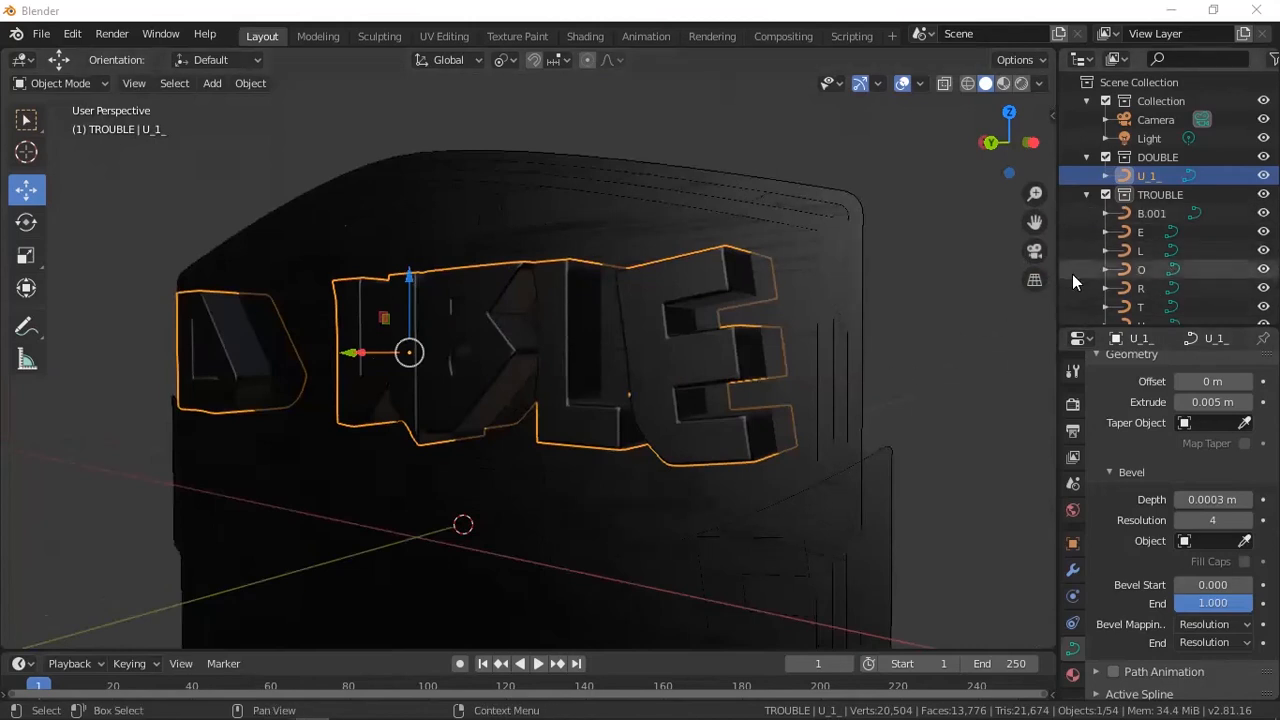
Join the B.001, E, L, O, R, T and U curves in the TROUBLE collection into one object with B.001 active.
click(1134, 210)
scroll(1130, 276, down, 2)
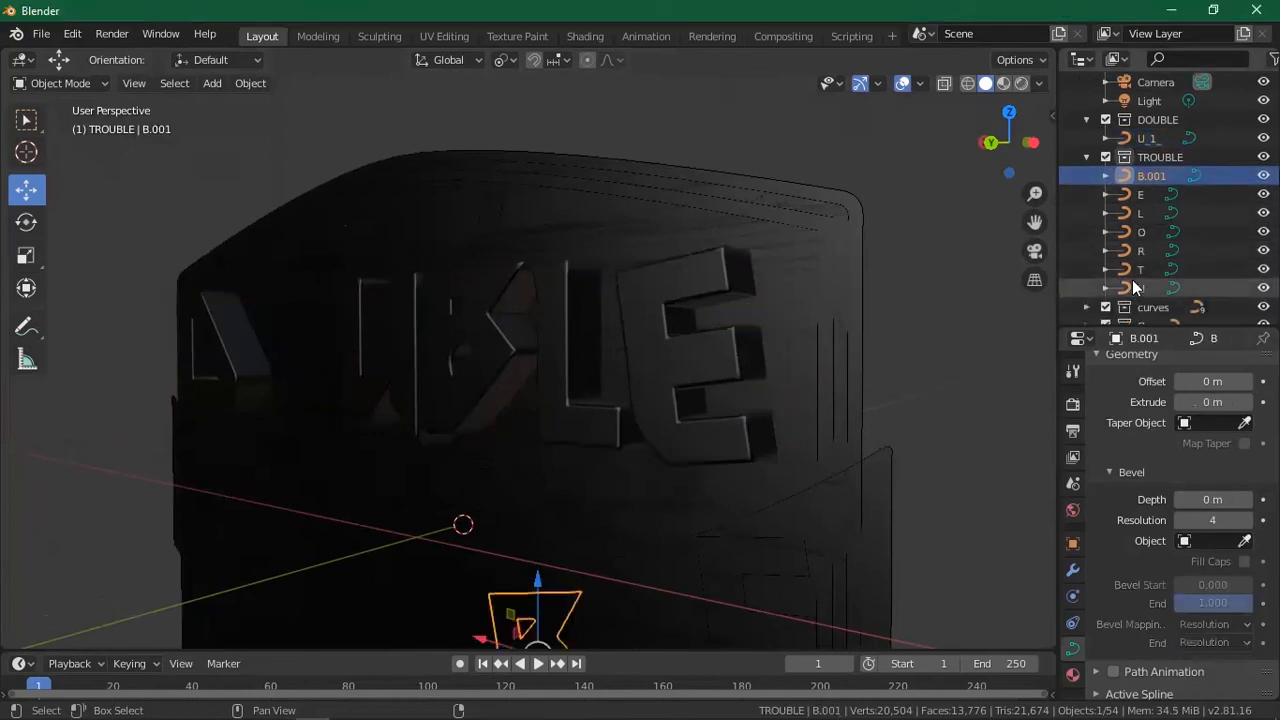
shift+click(1132, 286)
right_click(1127, 213)
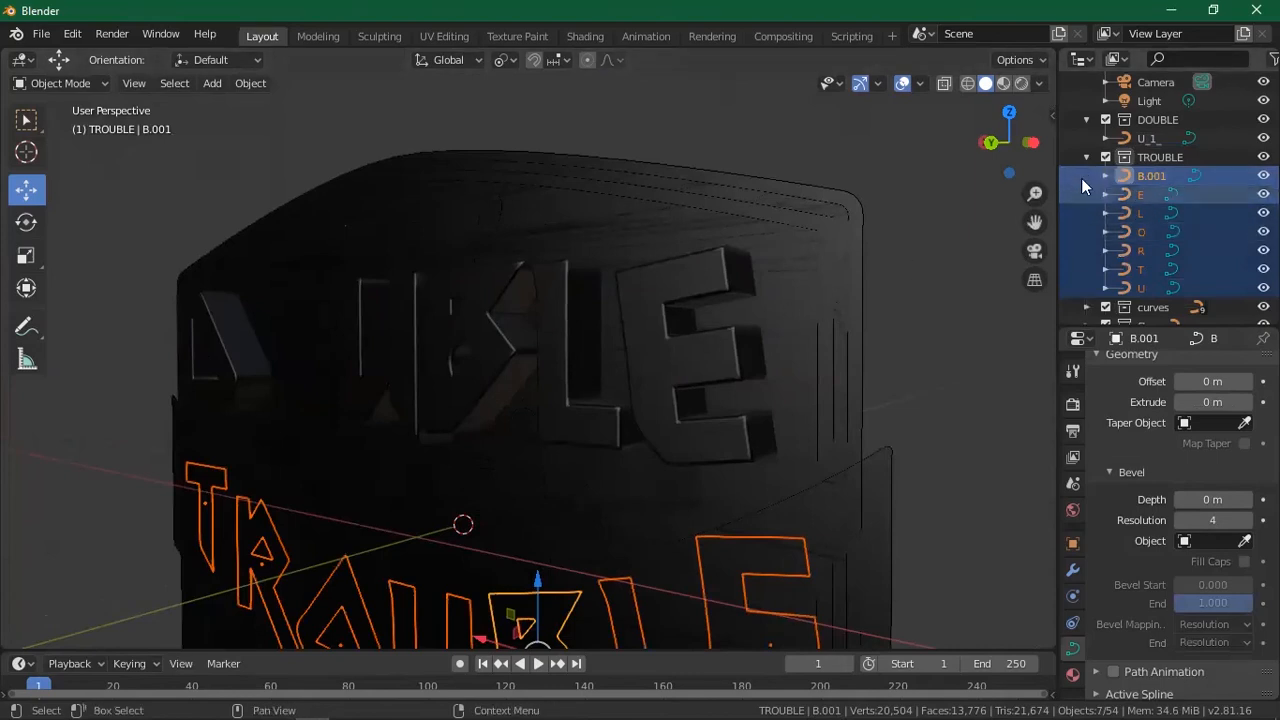
drag(1035, 221, 1040, 180)
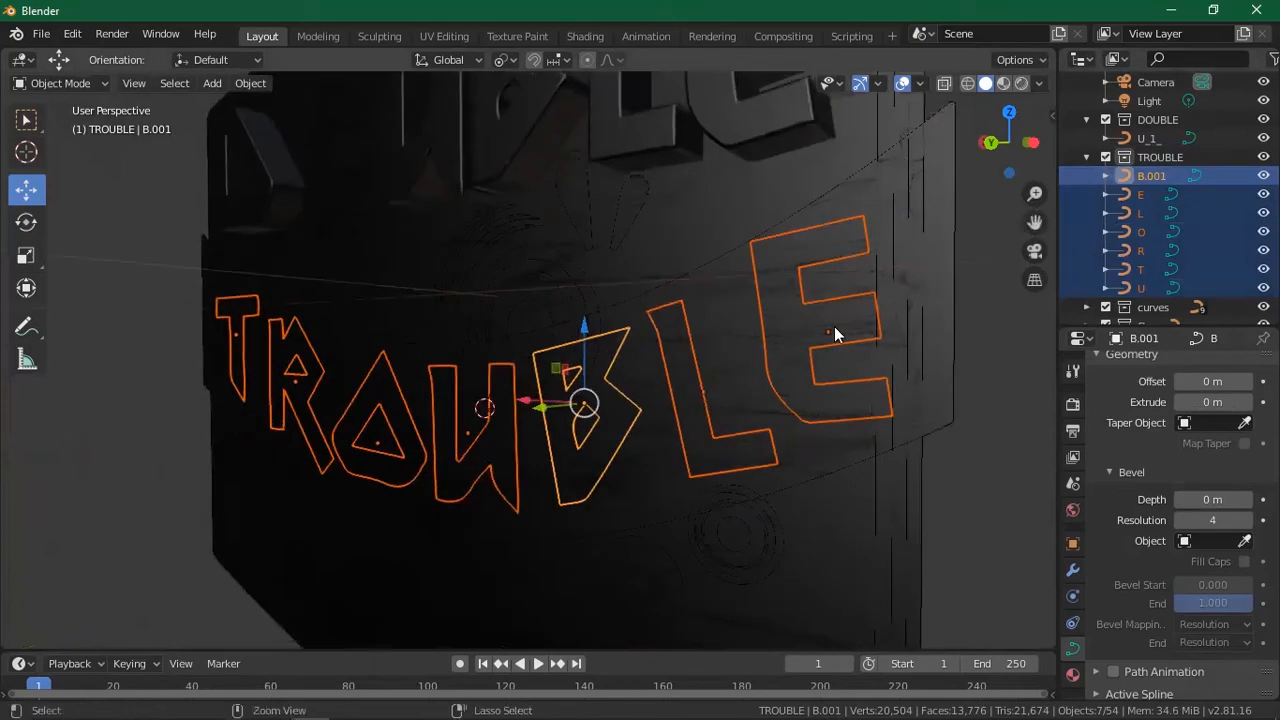
key(ctrl+j)
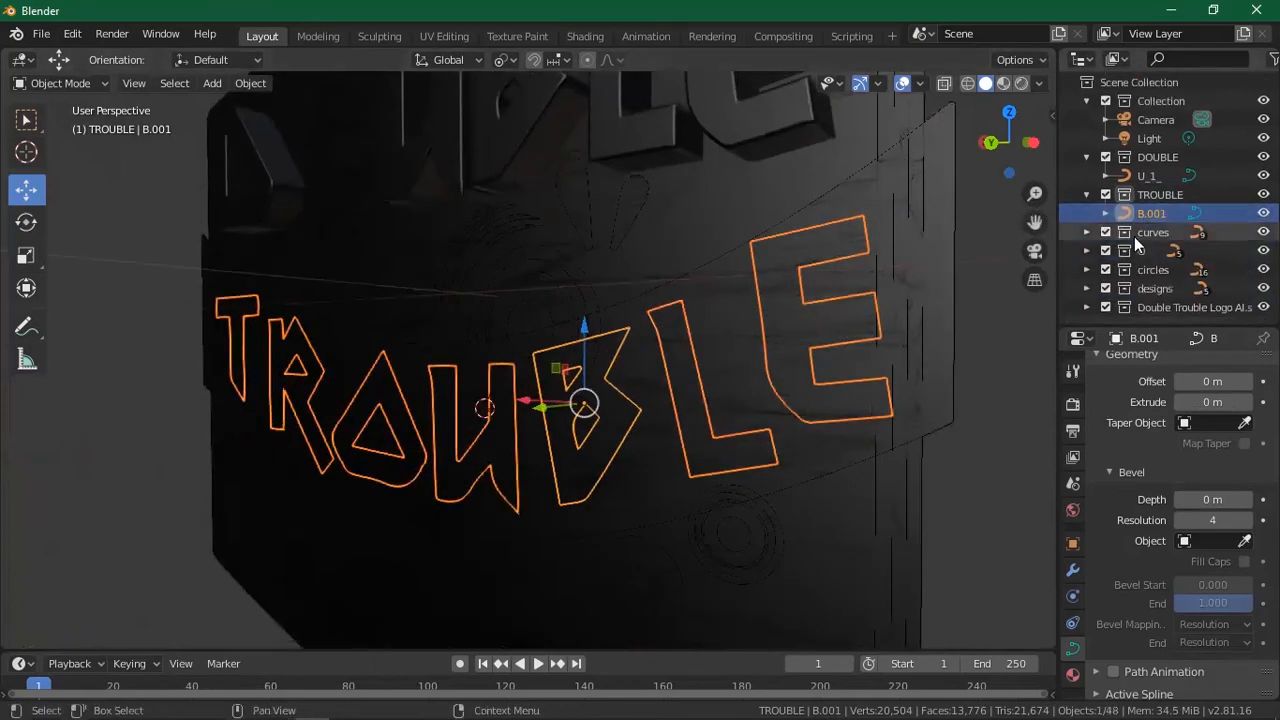
Extrude the joined TROUBLE letters, setting the extrusion amount to 0.003 m.
scroll(1091, 565, down, 3)
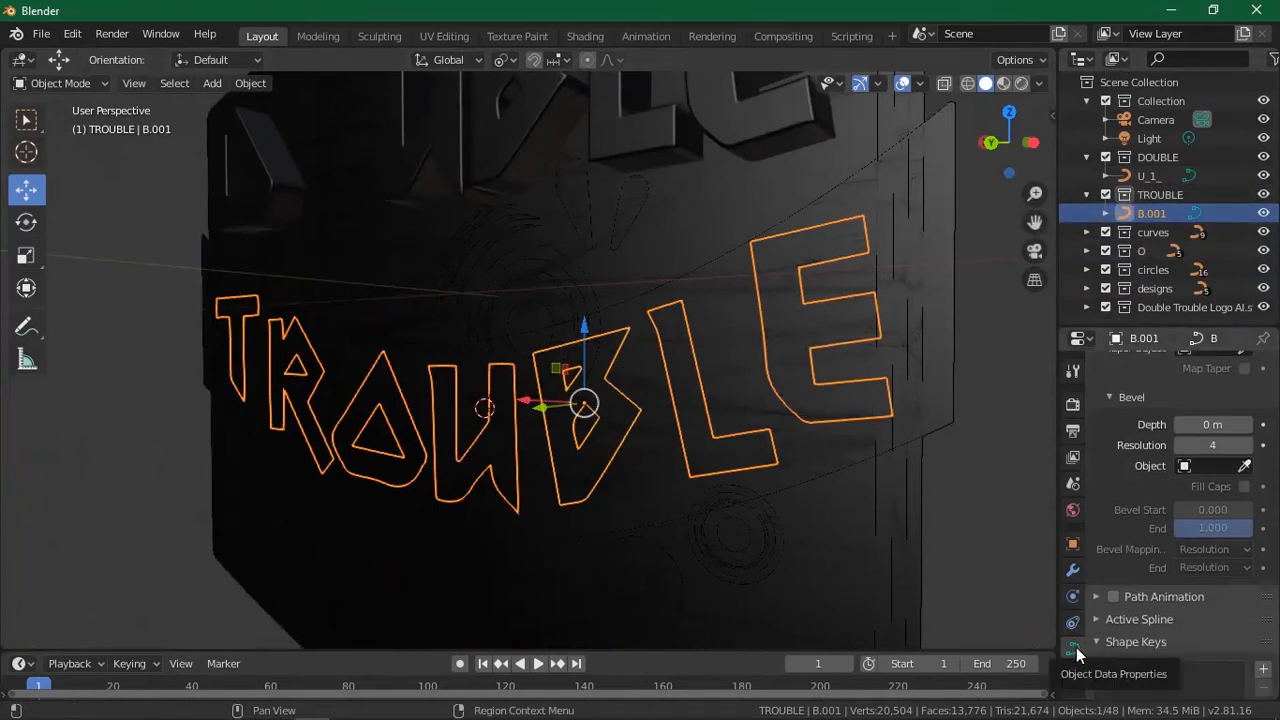
scroll(1115, 444, up, 5)
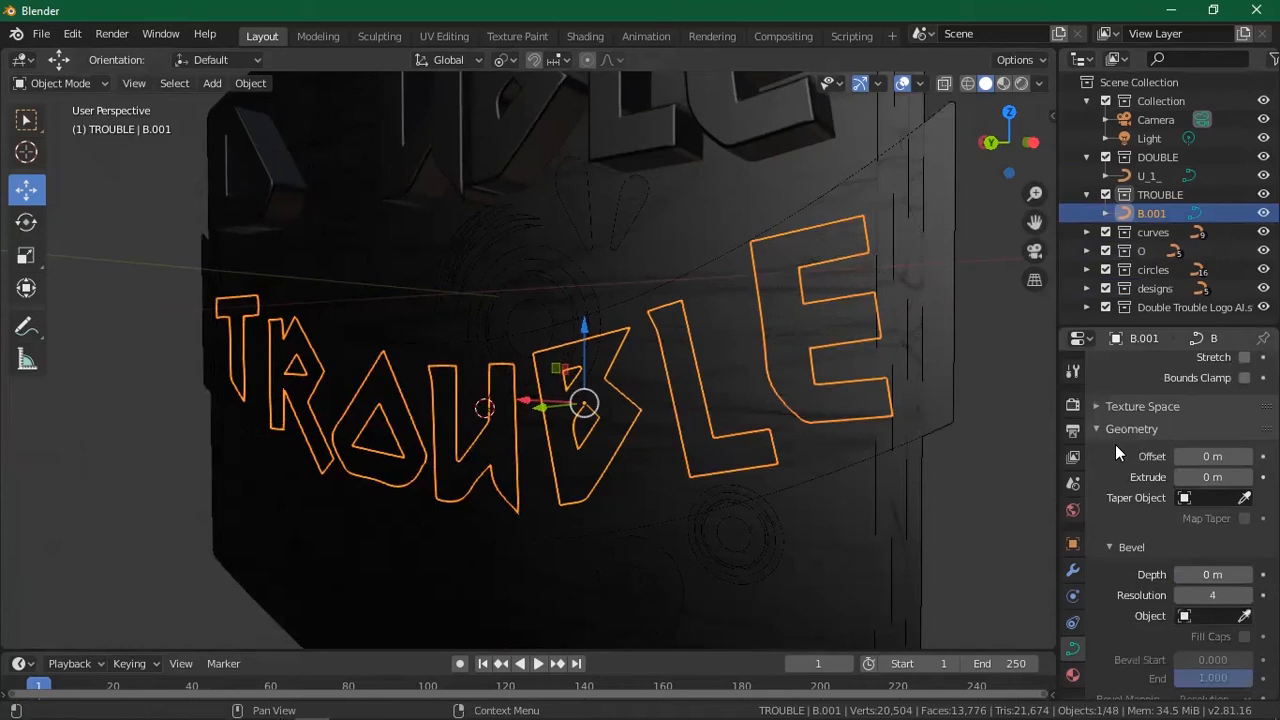
click(1207, 477)
text(.01)
key(BackSpace)
text(5)
key(Return)
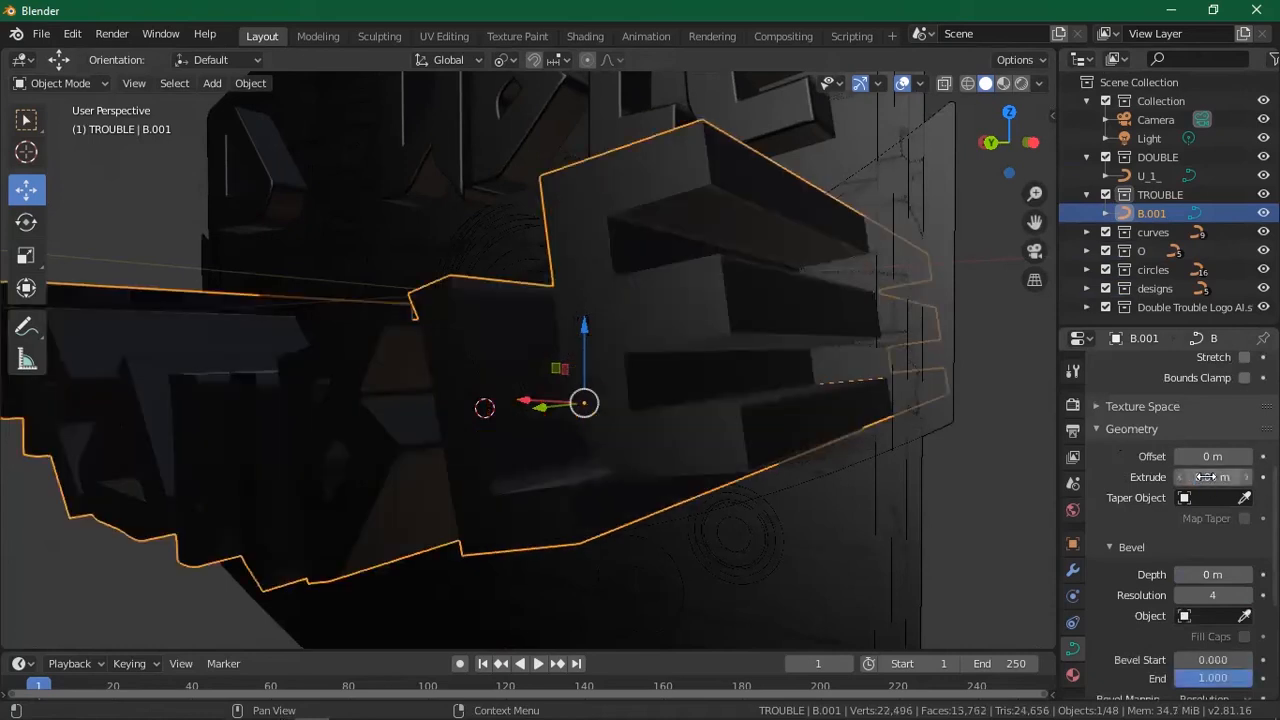
click(1207, 477)
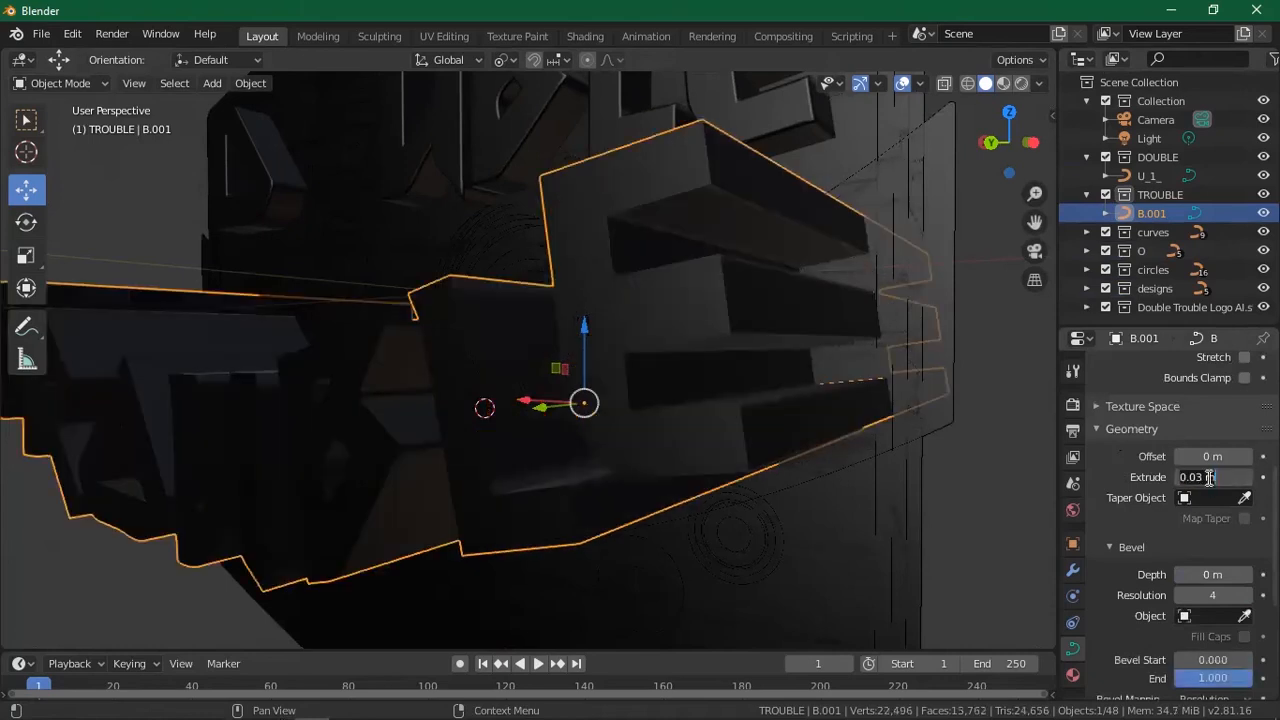
text(.003)
key(Return)
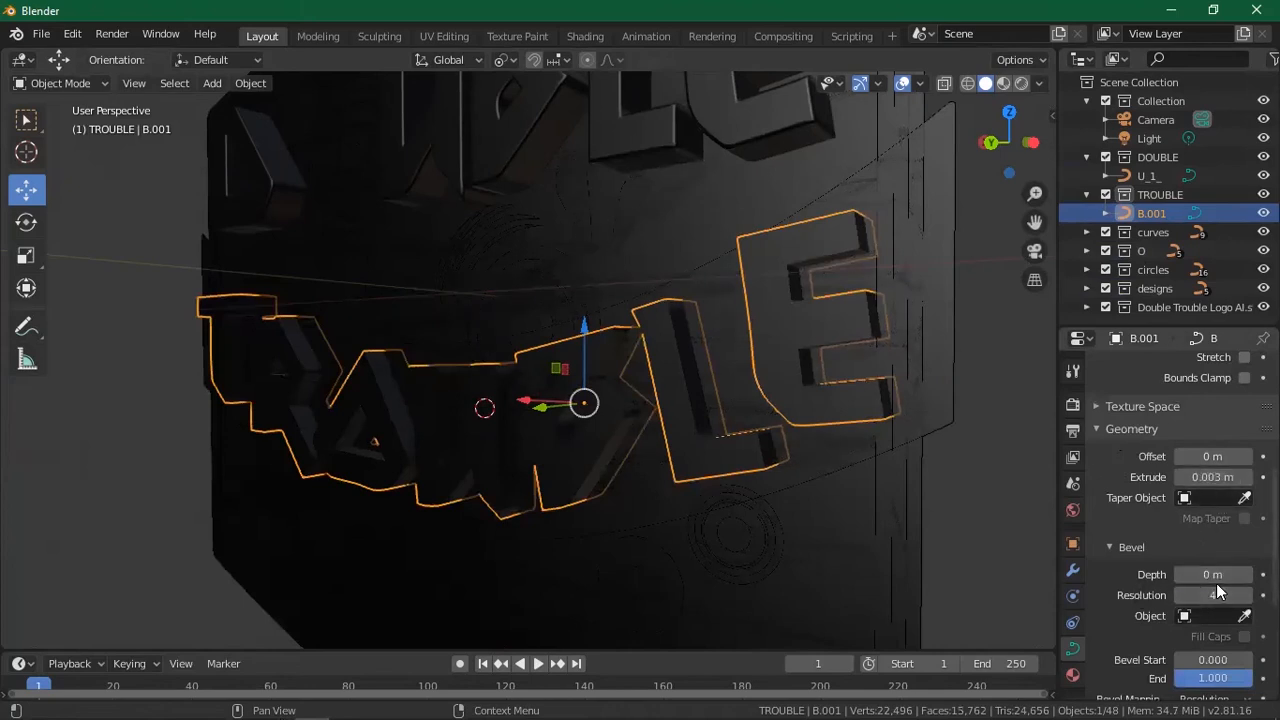
Bevel the TROUBLE letters with a depth of 0.0003 m and a resolution of 3.
click(1210, 575)
text(.0003)
key(Return)
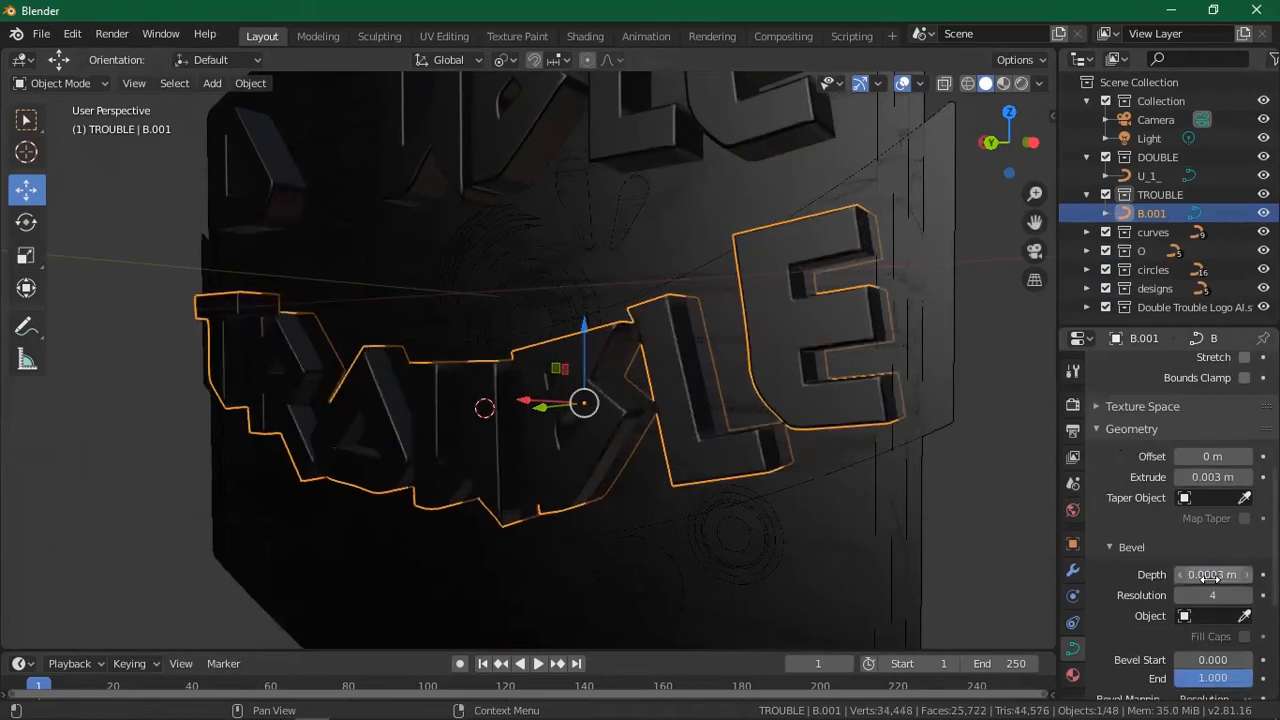
click(1208, 595)
key(BackSpace)
text(3)
key(Return)
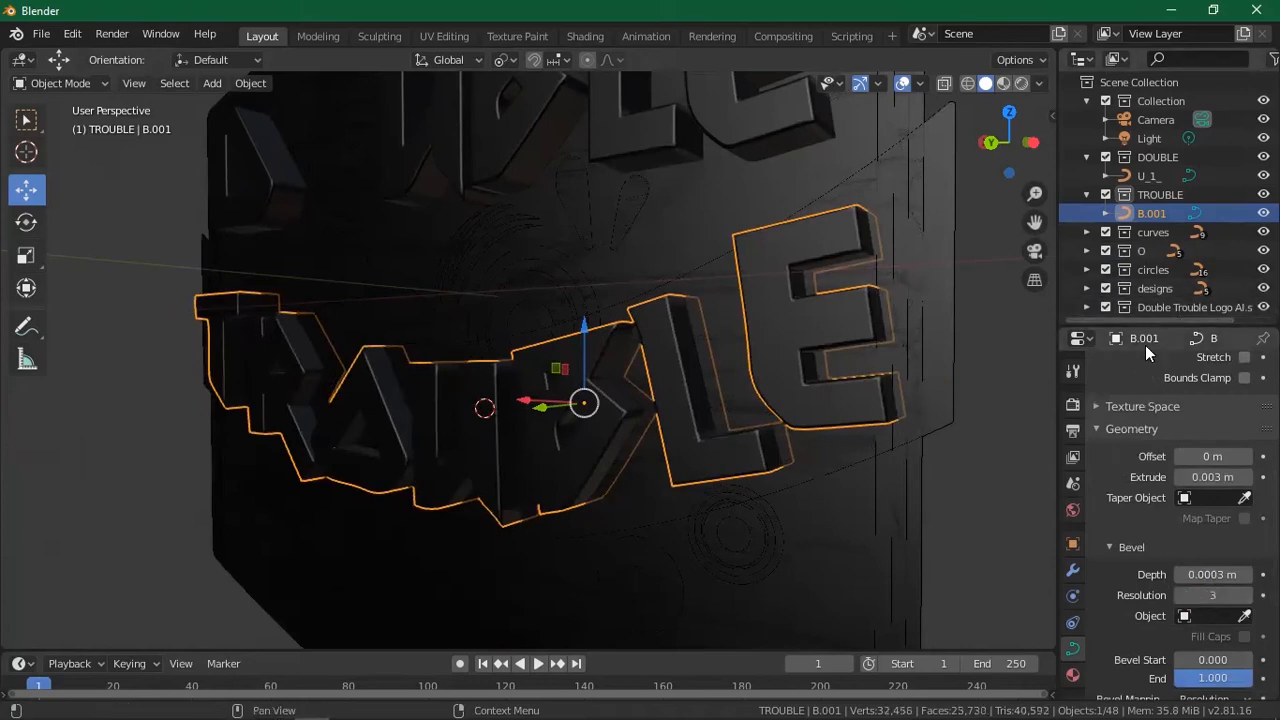
Select the joined U_1_ curve in the DOUBLE collection and set its bevel resolution to 3.
click(1141, 178)
click(1201, 595)
text(3)
key(Return)
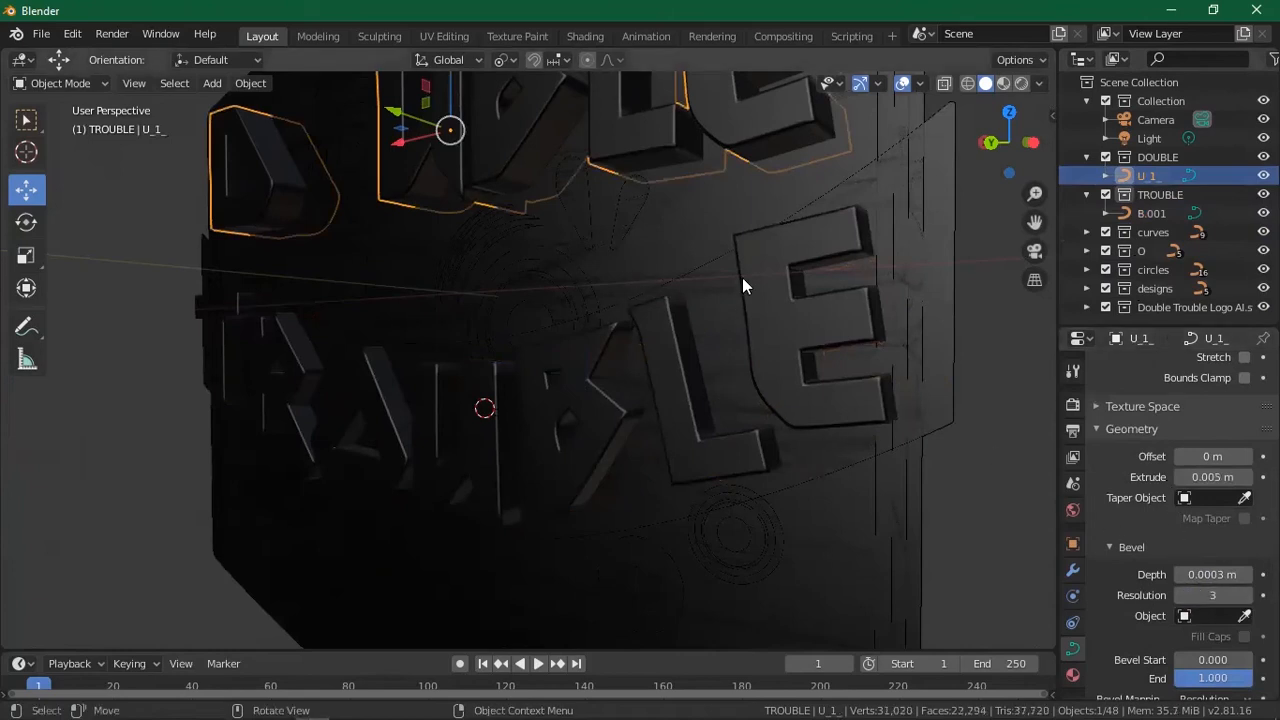
Select the text bg banner curve behind TROUBLE and locate it in the expanded Double Trouble Logo collection.
scroll(742, 286, down, 1)
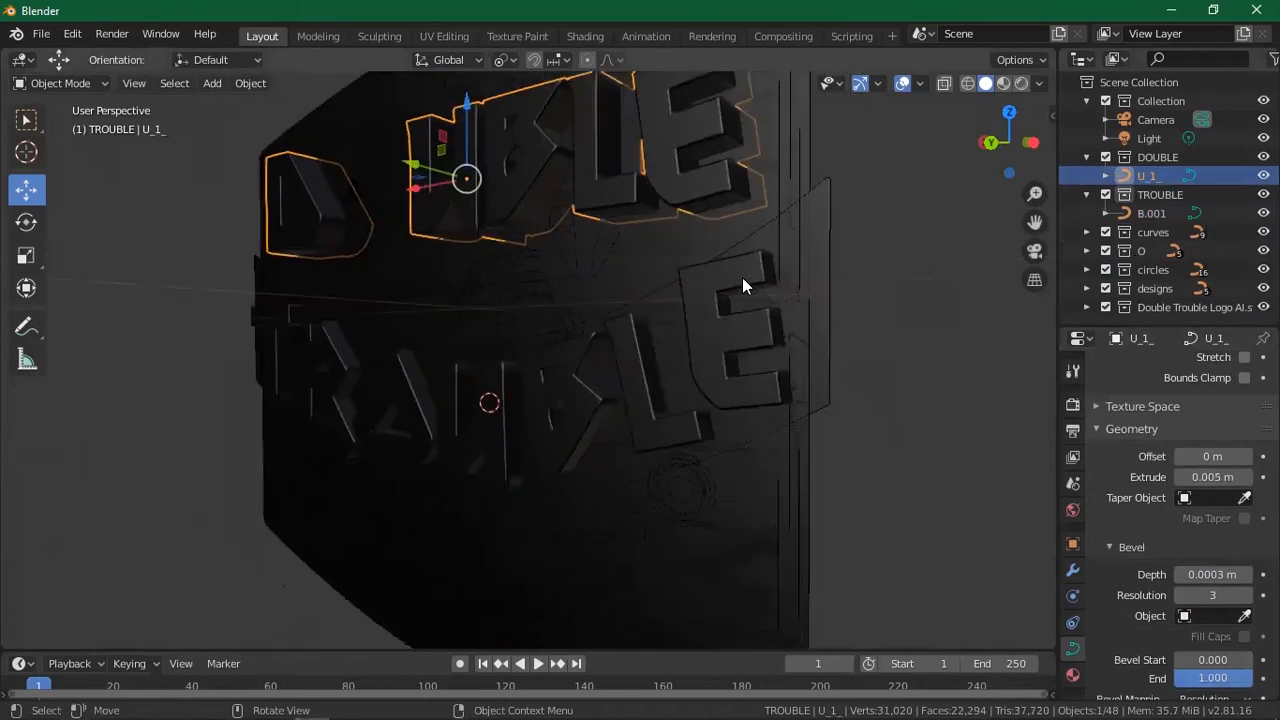
scroll(743, 280, down, 1)
click(772, 259)
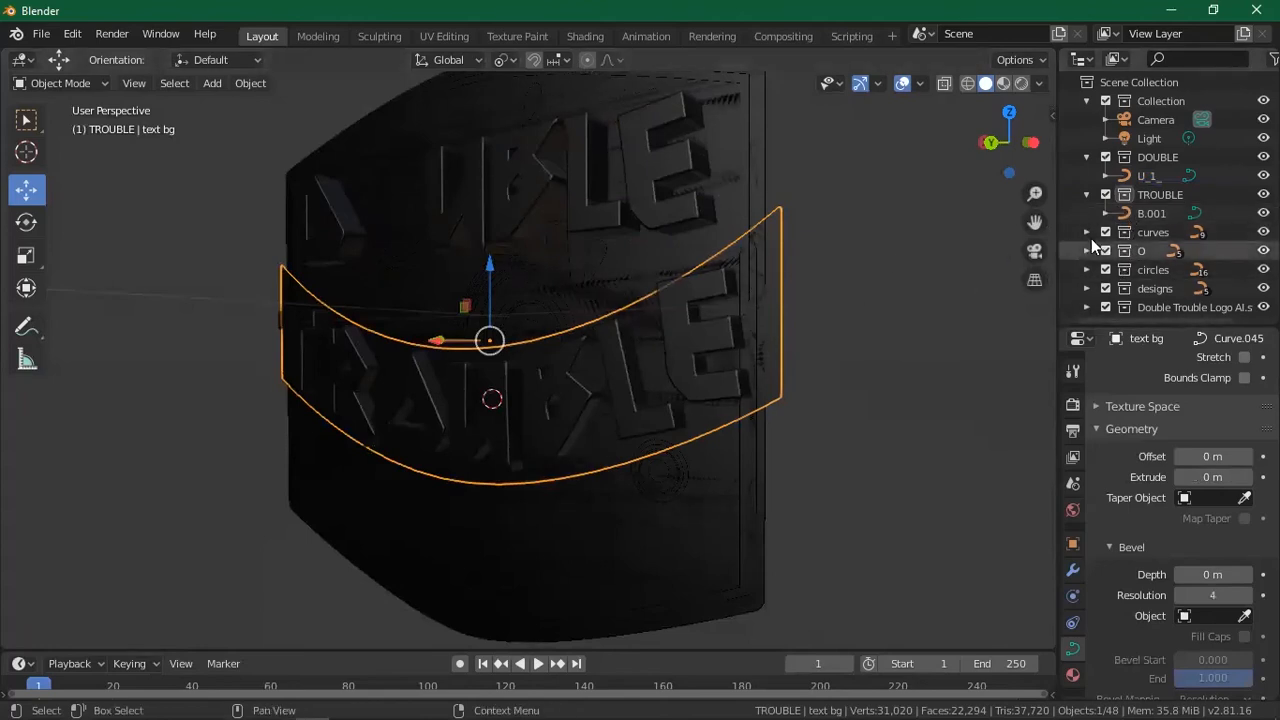
click(1087, 307)
scroll(1087, 309, down, 3)
scroll(1090, 305, down, 4)
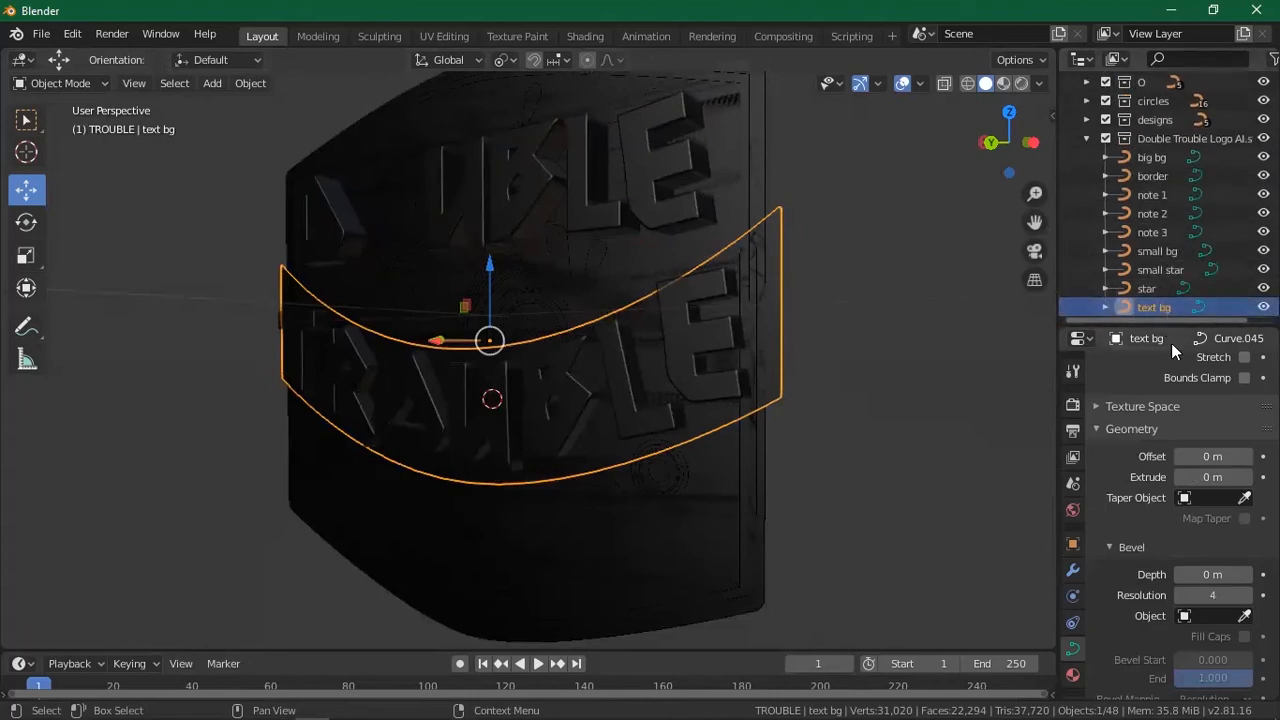
Extrude the text bg banner curve by 0.003 m and set its bevel depth to 0.0003 m.
click(1205, 478)
key(BackSpace)
text(0.3)
key(Return)
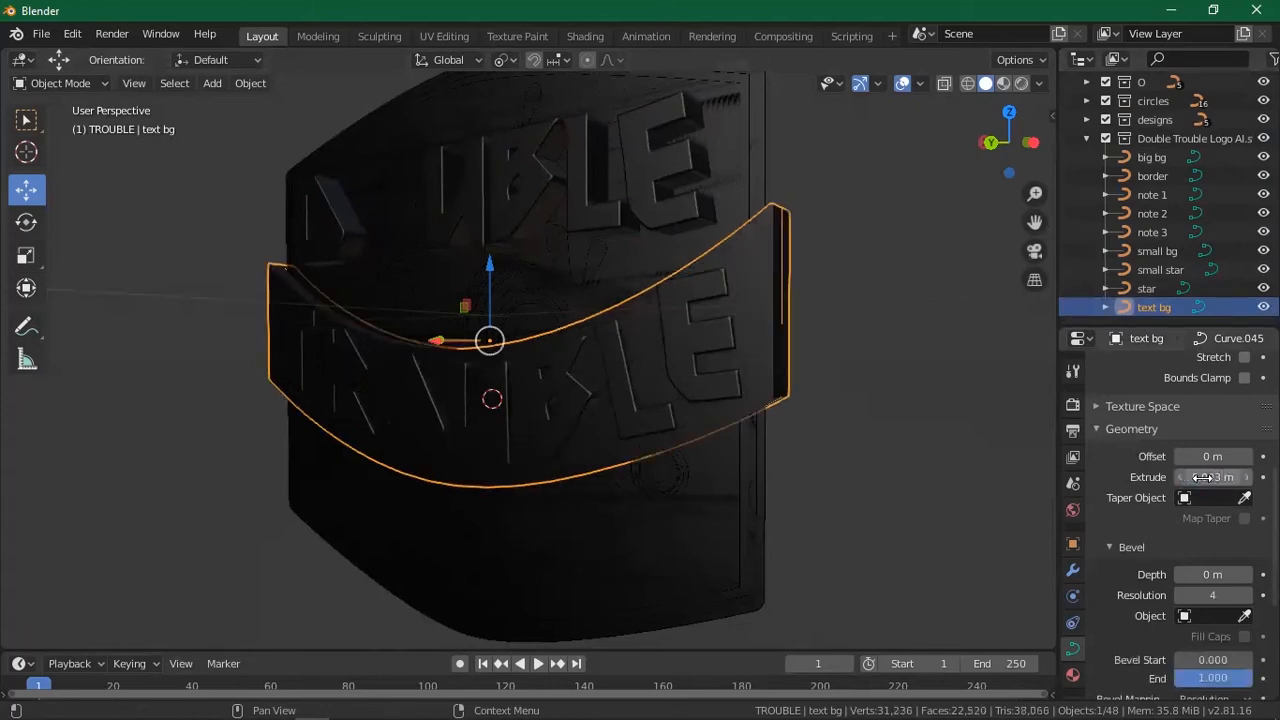
click(1210, 575)
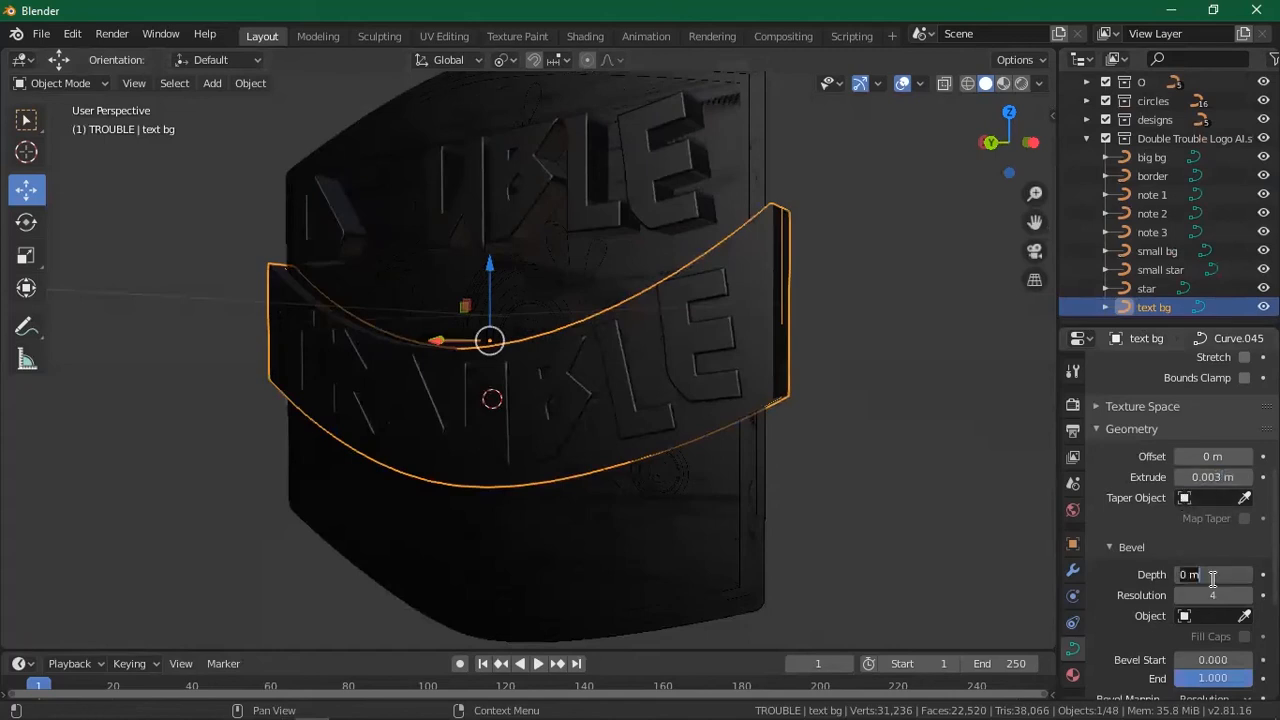
text(.0003)
key(Return)
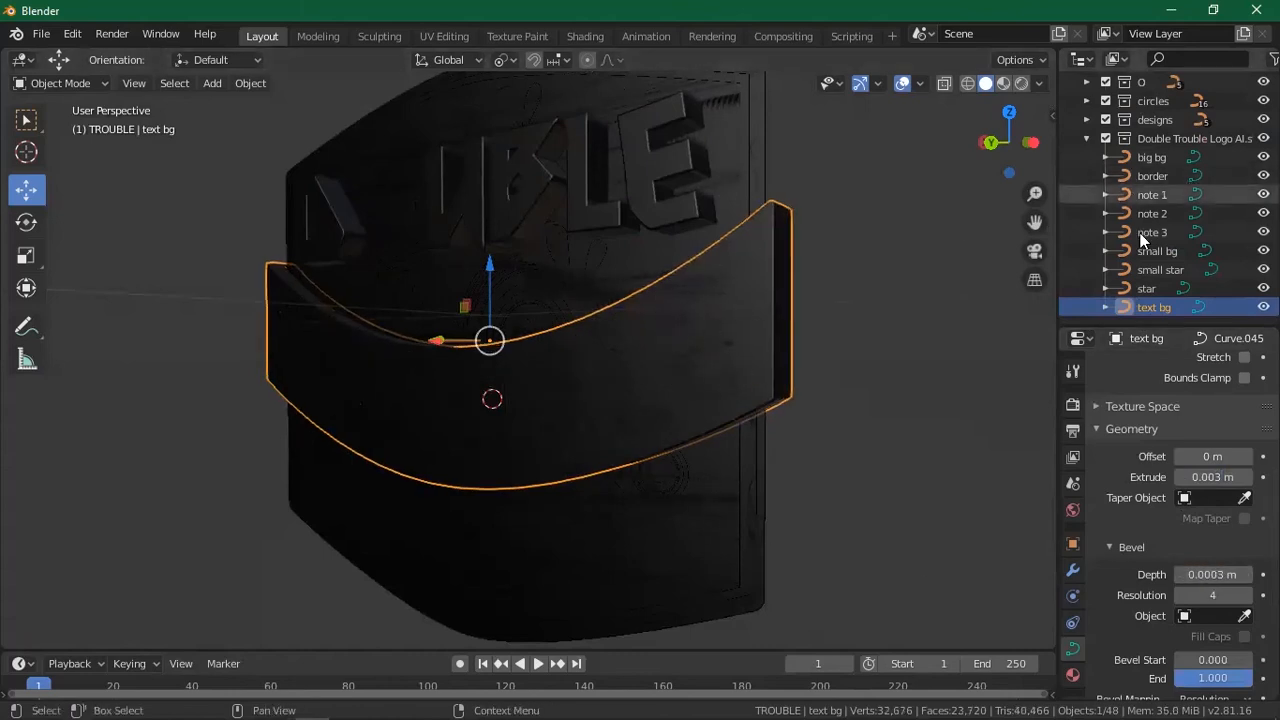
click(1226, 575)
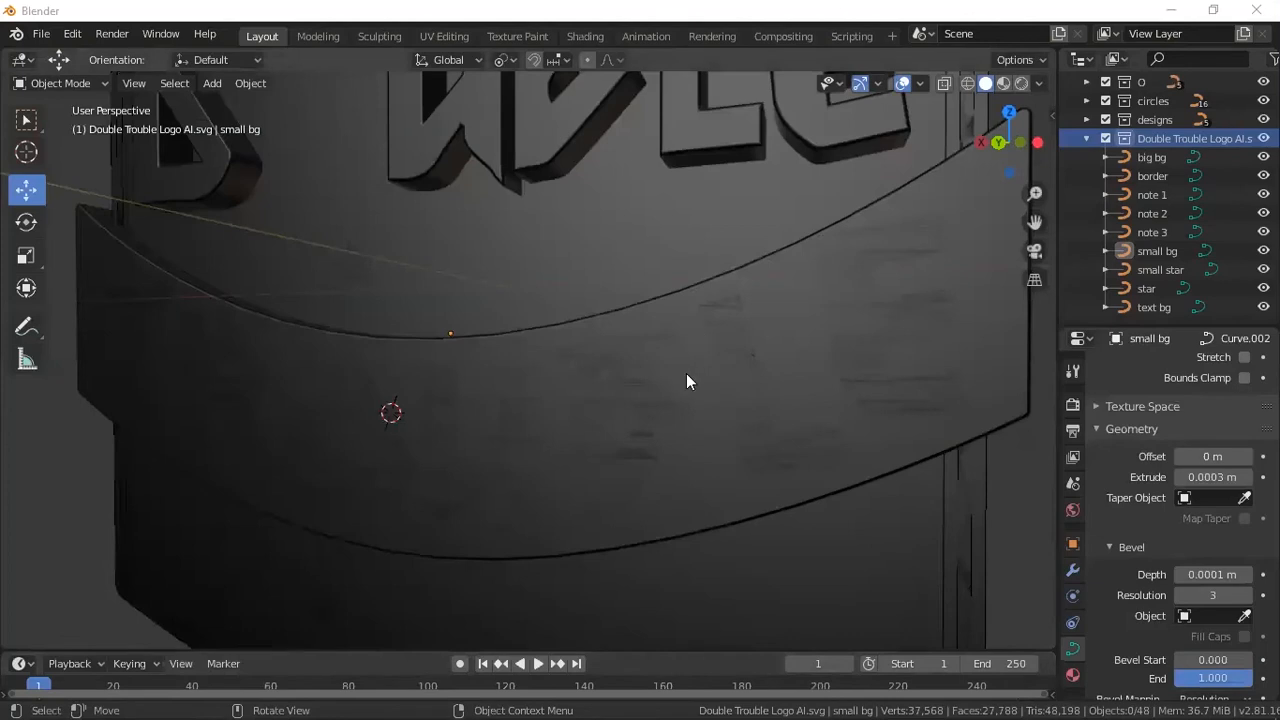
Inspect the banner up close and identify the small bg, star, small star and note 3 curves in the logo.
scroll(686, 381, down, 2)
scroll(682, 305, down, 2)
scroll(514, 332, up, 1)
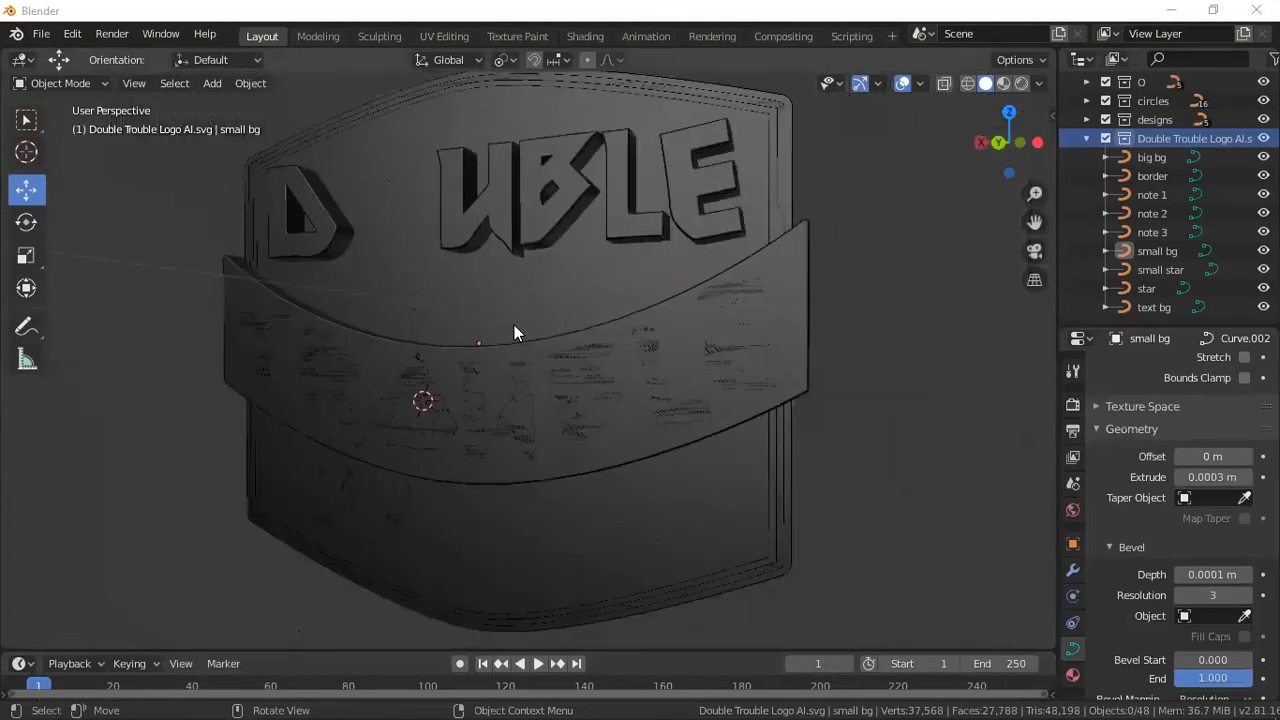
scroll(514, 328, up, 1)
scroll(440, 345, up, 2)
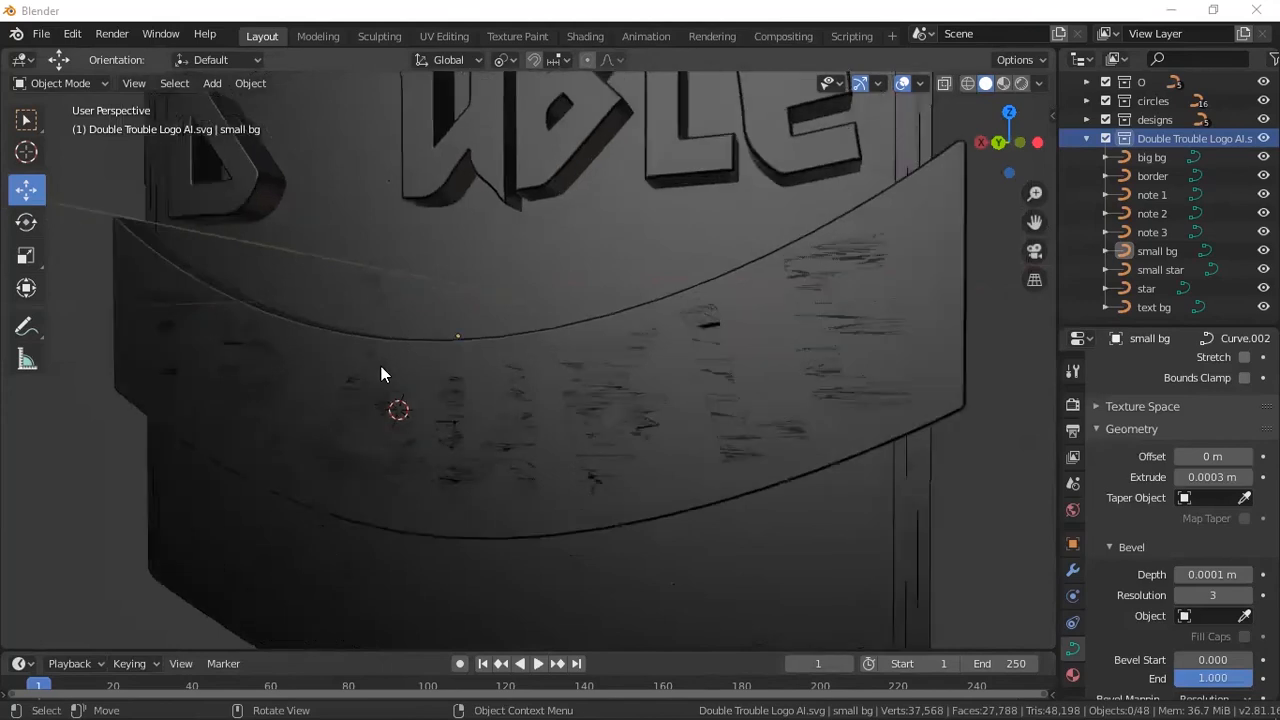
scroll(425, 371, down, 3)
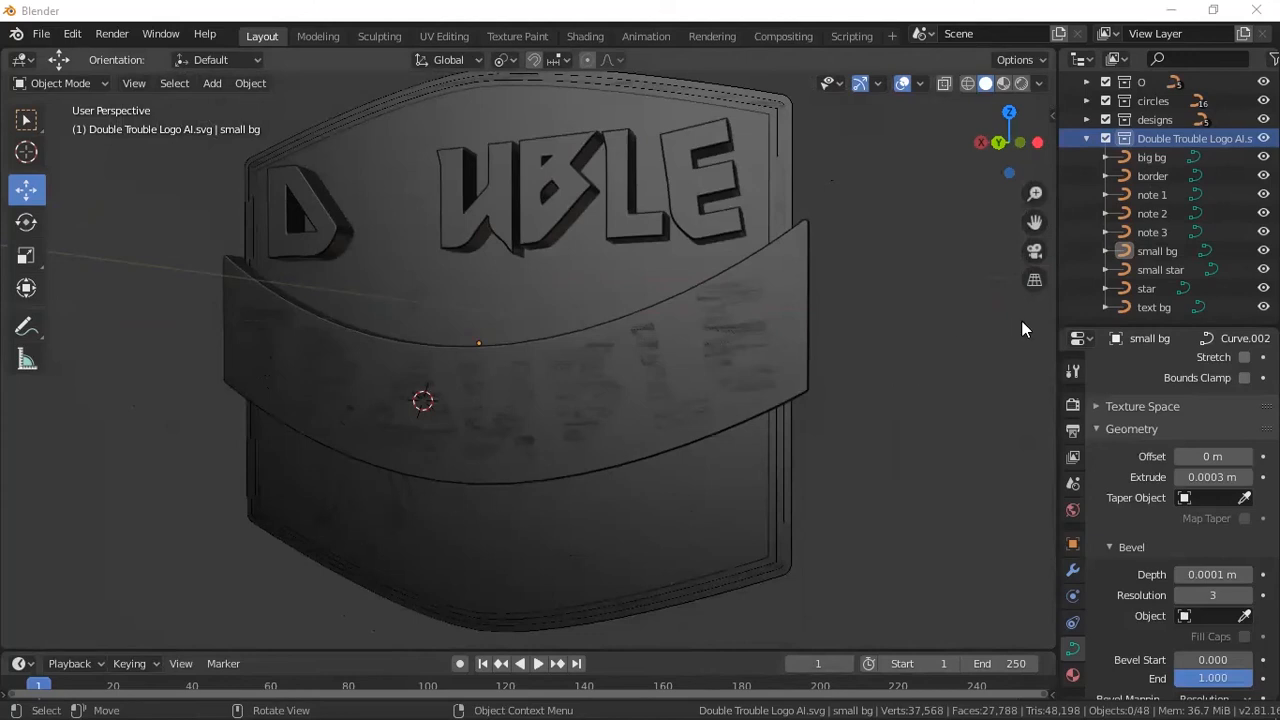
click(1147, 288)
click(1156, 251)
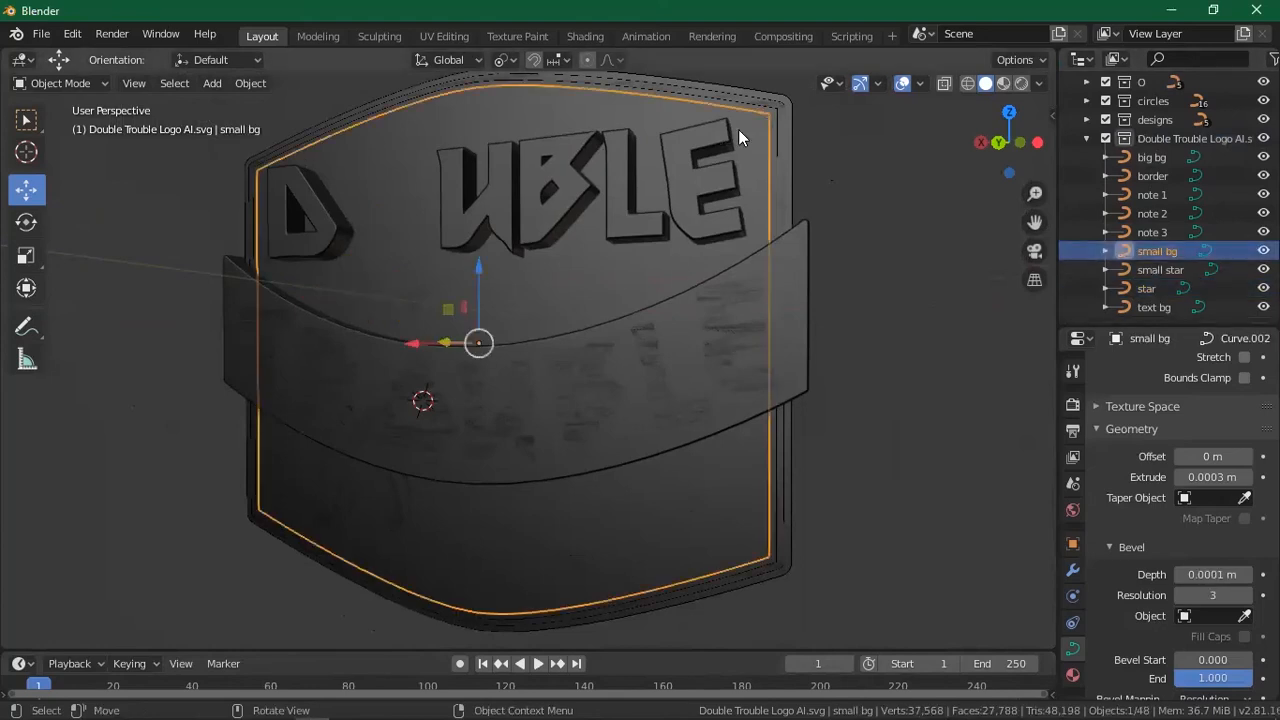
click(1155, 284)
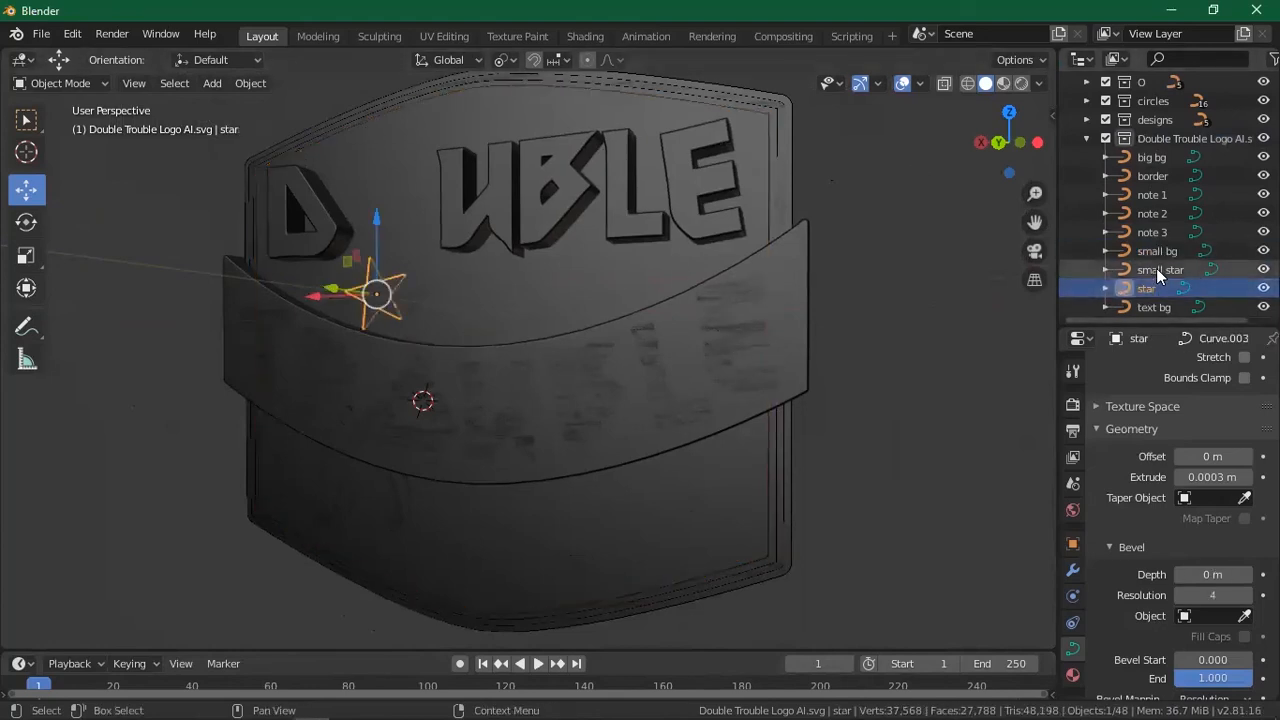
ctrl+click(1155, 270)
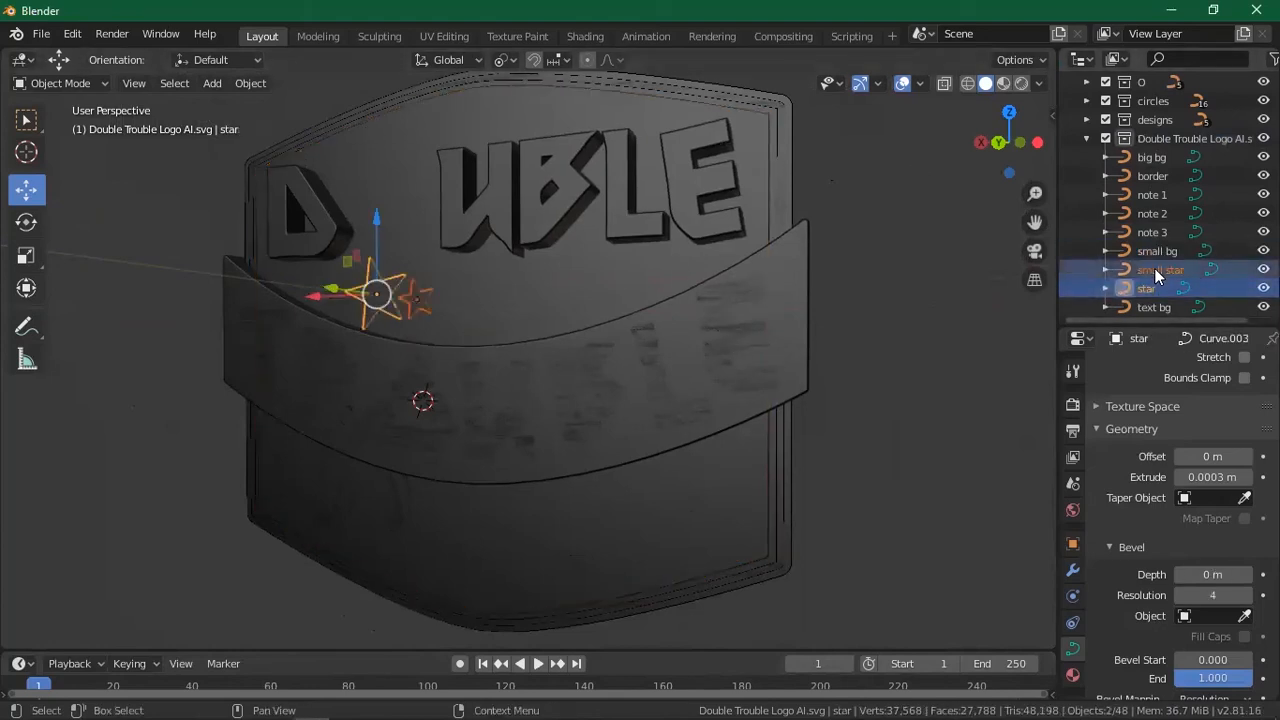
ctrl+click(1155, 233)
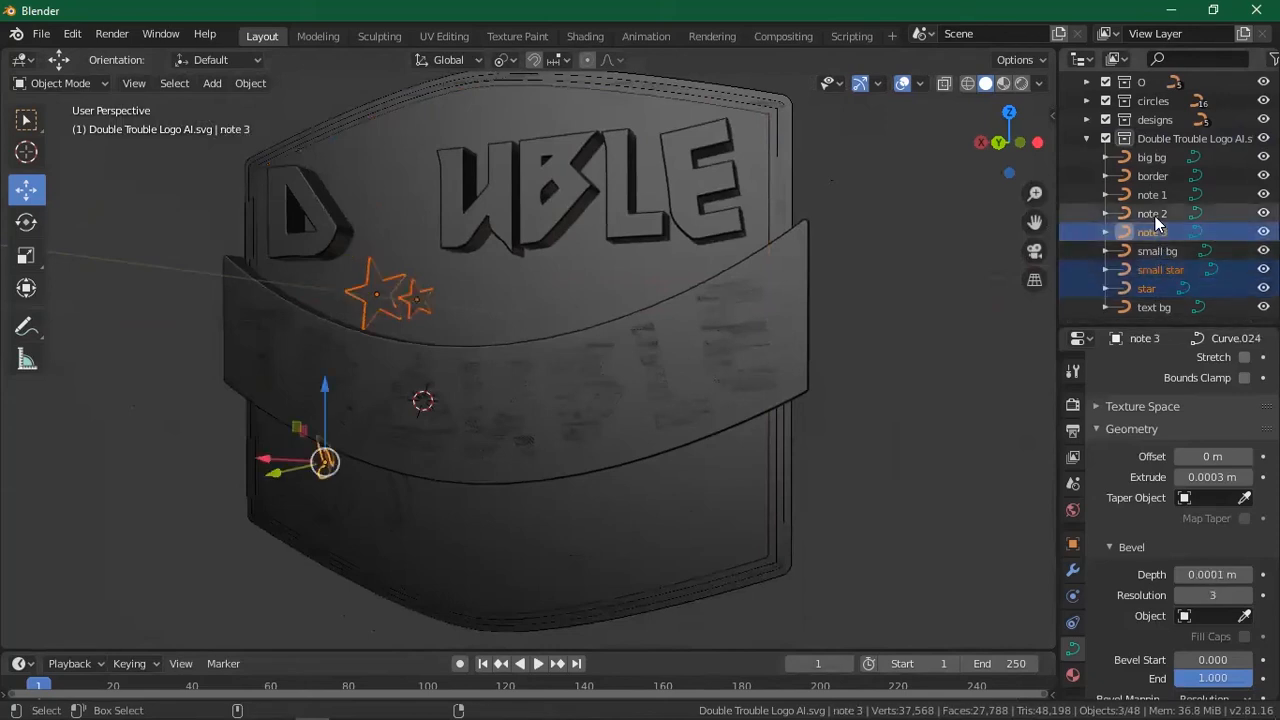
Collapse the Double Trouble Logo collection, enlarge the outliner and move the B.001 lettering curve into the DOUBLE collection.
click(1086, 138)
scroll(1096, 165, up, 3)
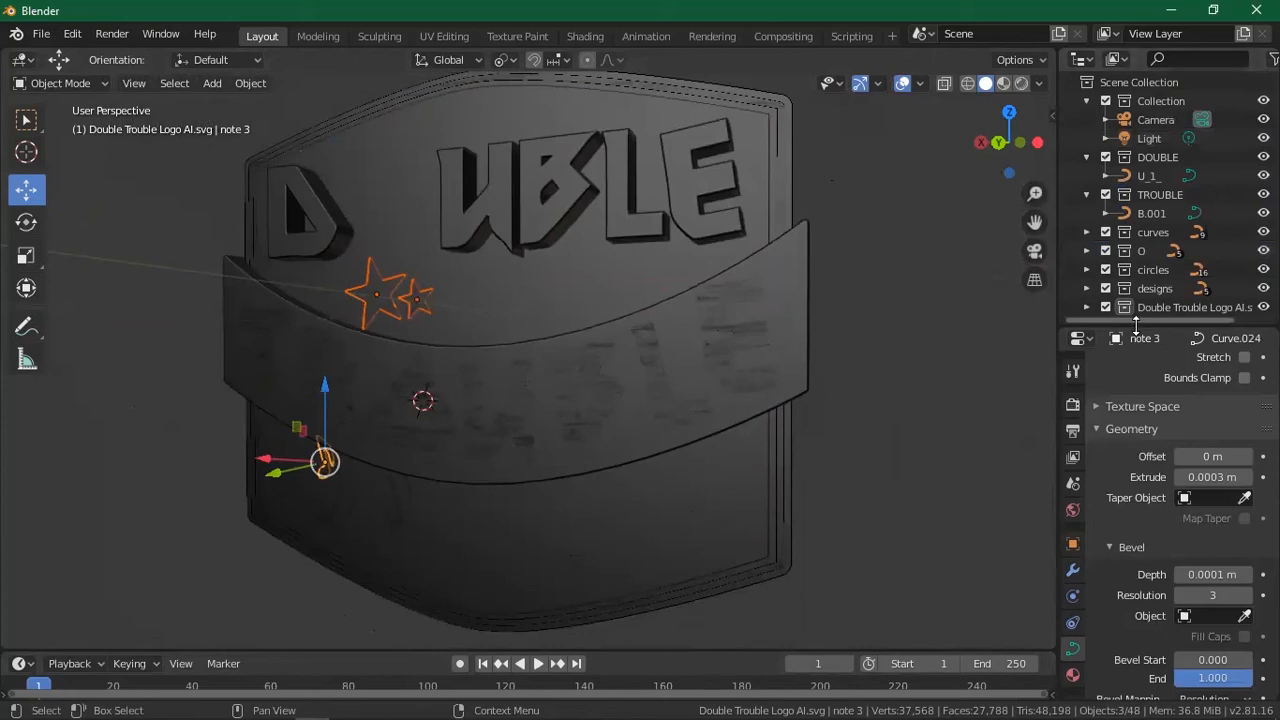
drag(1137, 328, 1137, 410)
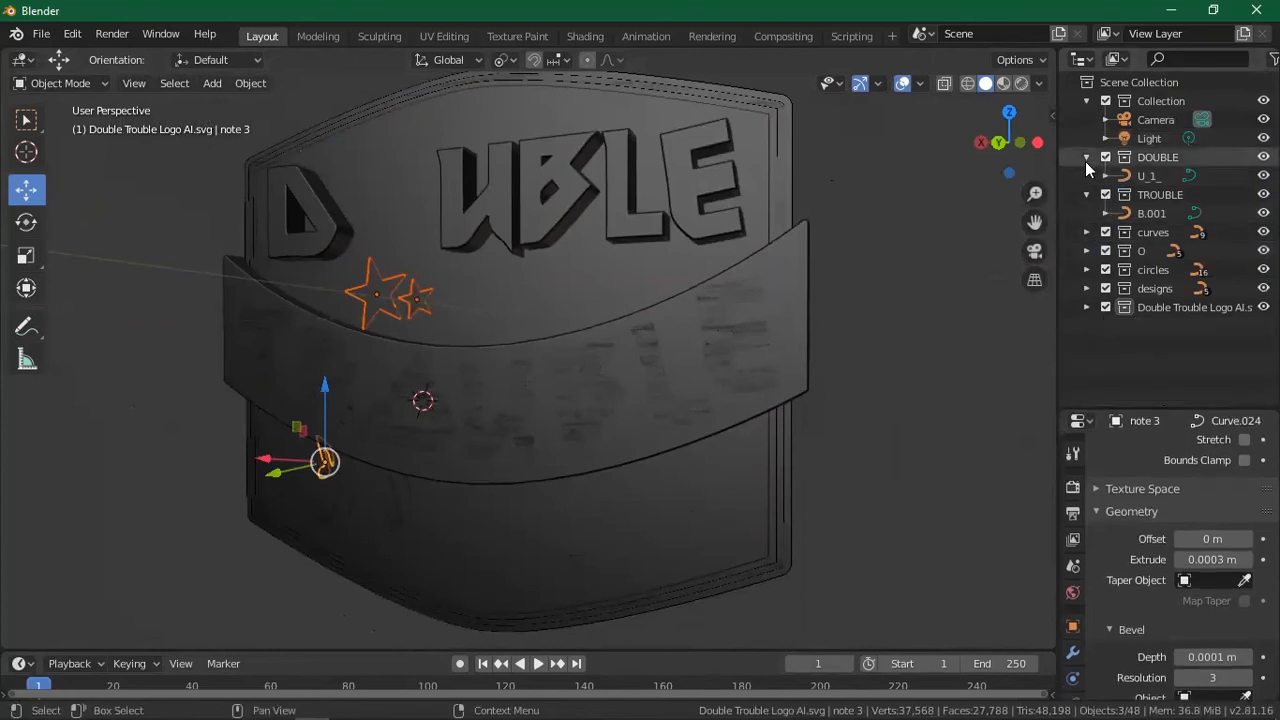
click(1145, 176)
drag(1145, 210, 1161, 157)
Rename the DOUBLE collection as DOUBLE TROUBLE.
click(1160, 157)
double_click(1168, 158)
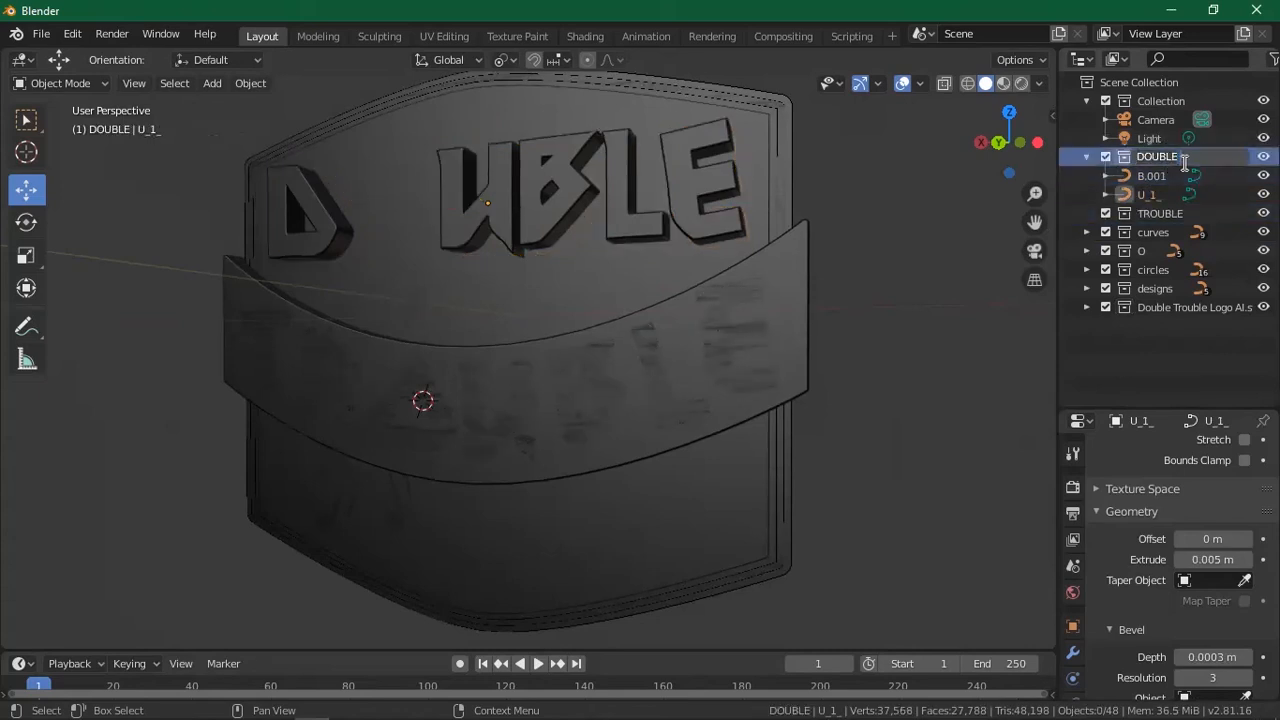
text(TROUBLE)
key(Return)
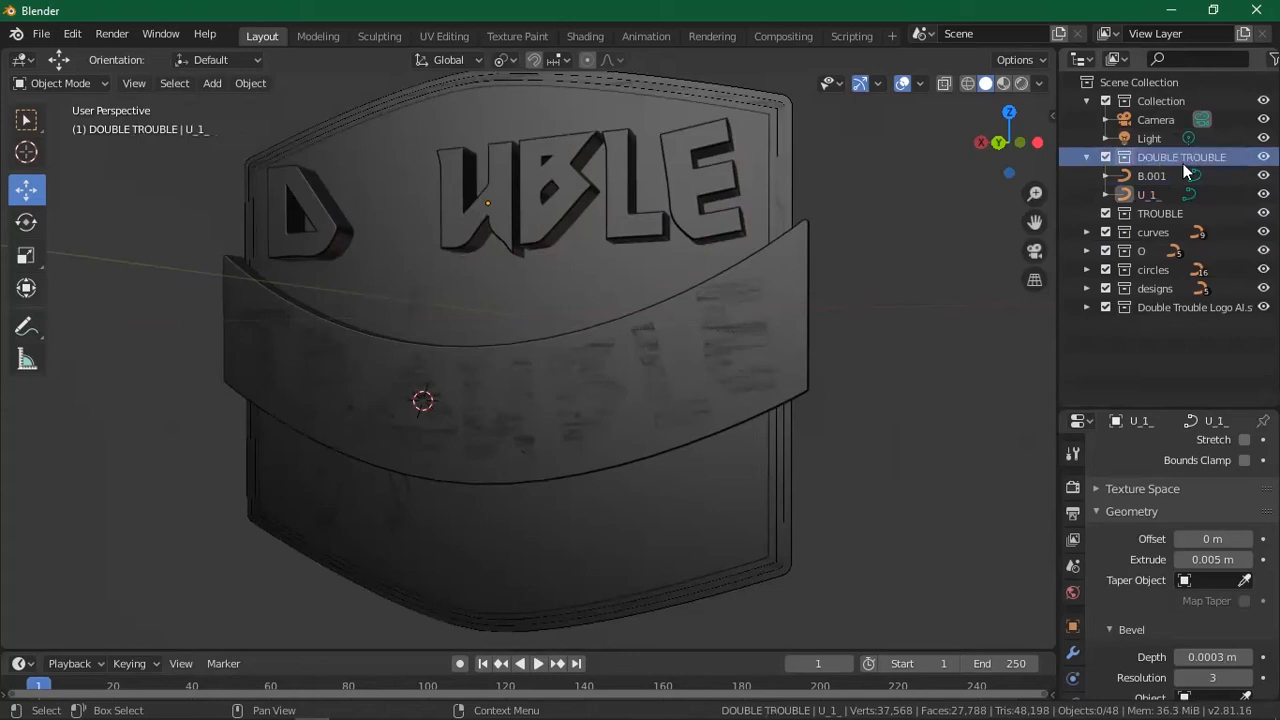
Rename the emptied TROUBLE collection as graphics.
click(1147, 213)
double_click(1147, 212)
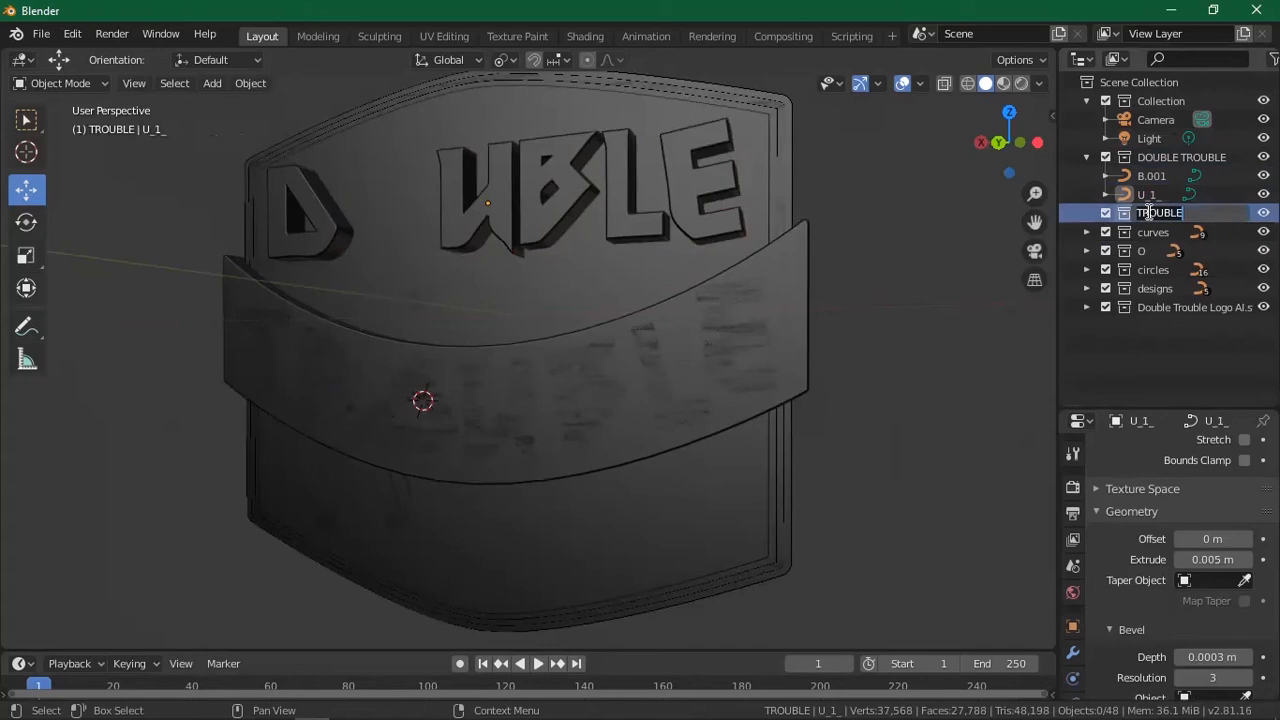
text(shield)
key(BackSpace)
key(BackSpace)
key(BackSpace)
key(BackSpace)
key(BackSpace)
key(BackSpace)
text(back)
key(BackSpace)
key(BackSpace)
key(BackSpace)
key(BackSpace)
text(graphics)
key(Return)
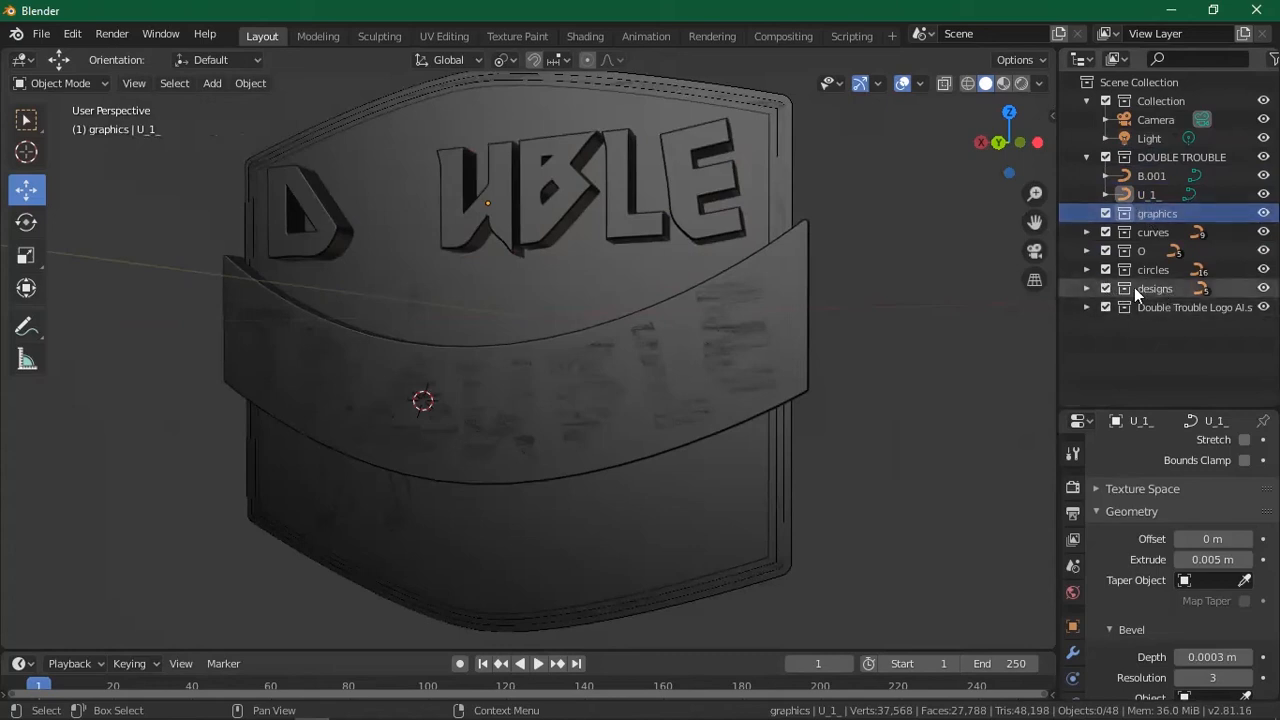
Move the note 1, note 2 and note 3 curves from the Double Trouble Logo collection into the graphics collection.
click(1087, 307)
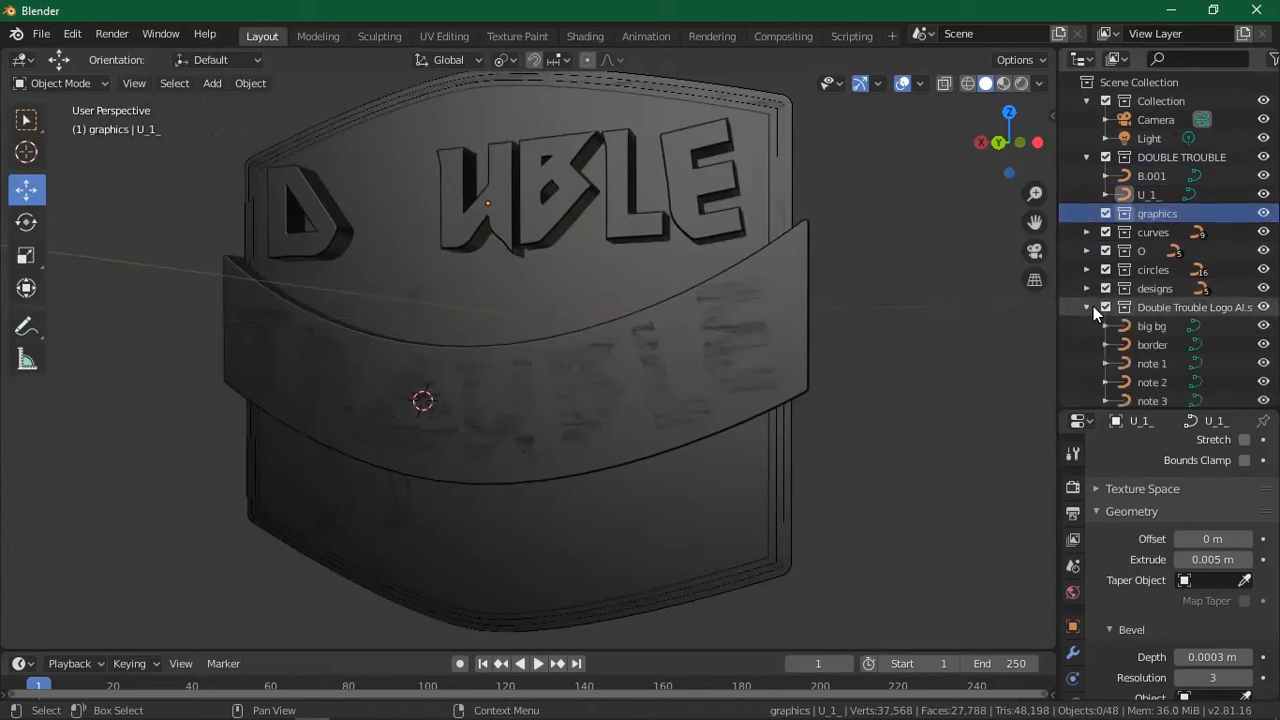
click(1152, 327)
click(1152, 346)
click(1150, 365)
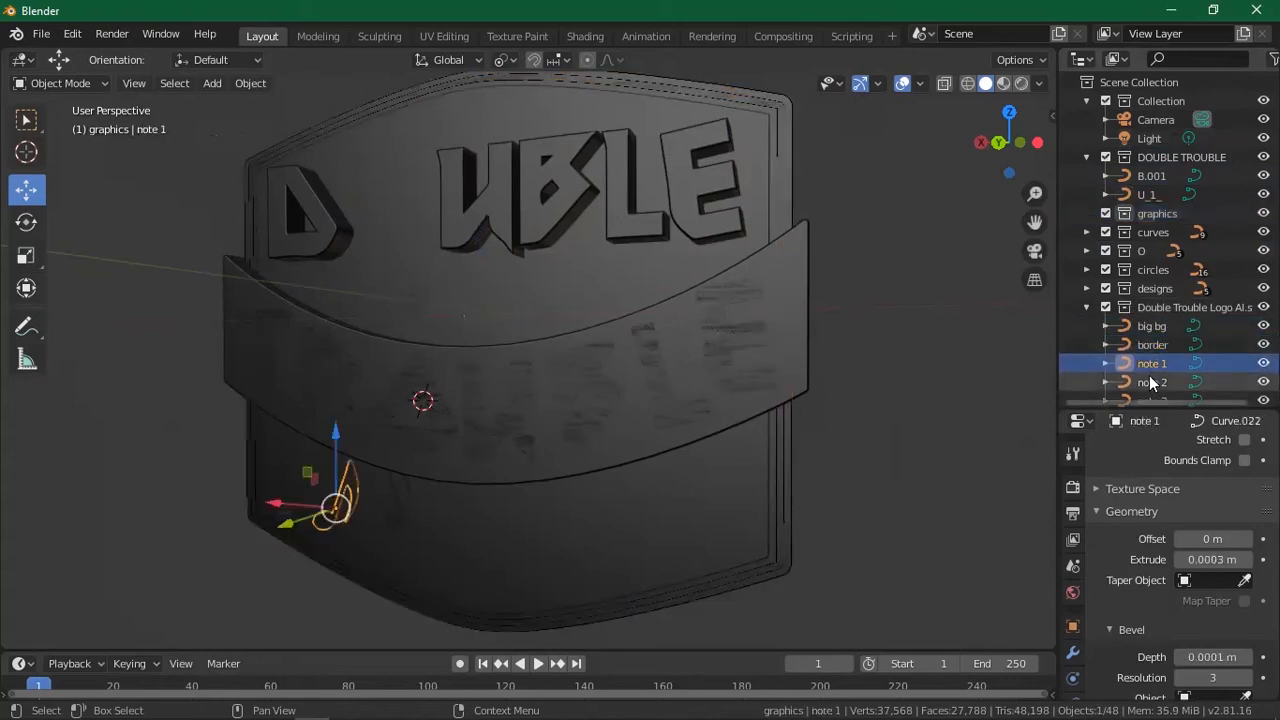
scroll(1153, 383, down, 3)
scroll(1152, 376, down, 1)
shift+click(1157, 309)
drag(1160, 280, 1155, 127)
Move the star and small star curves into the graphics collection, and collapse the graphics and DOUBLE TROUBLE collections.
click(1153, 350)
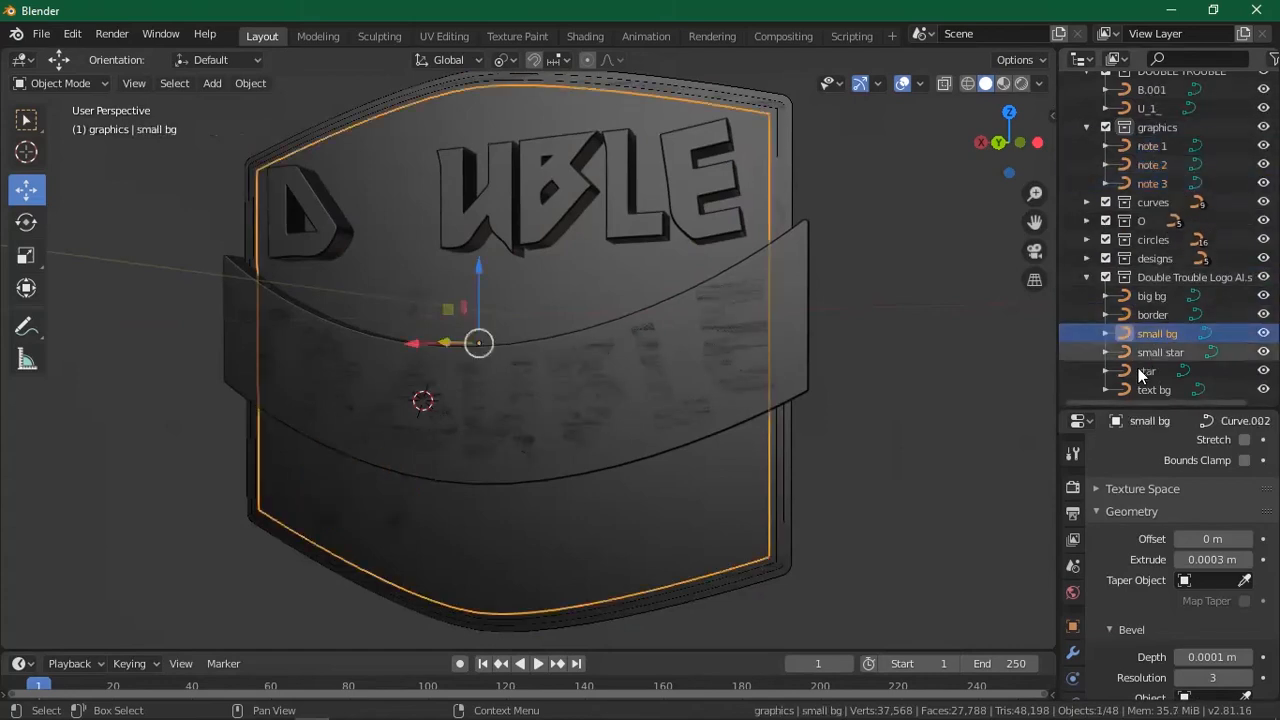
shift+click(1145, 374)
drag(1153, 357, 1102, 139)
click(1086, 127)
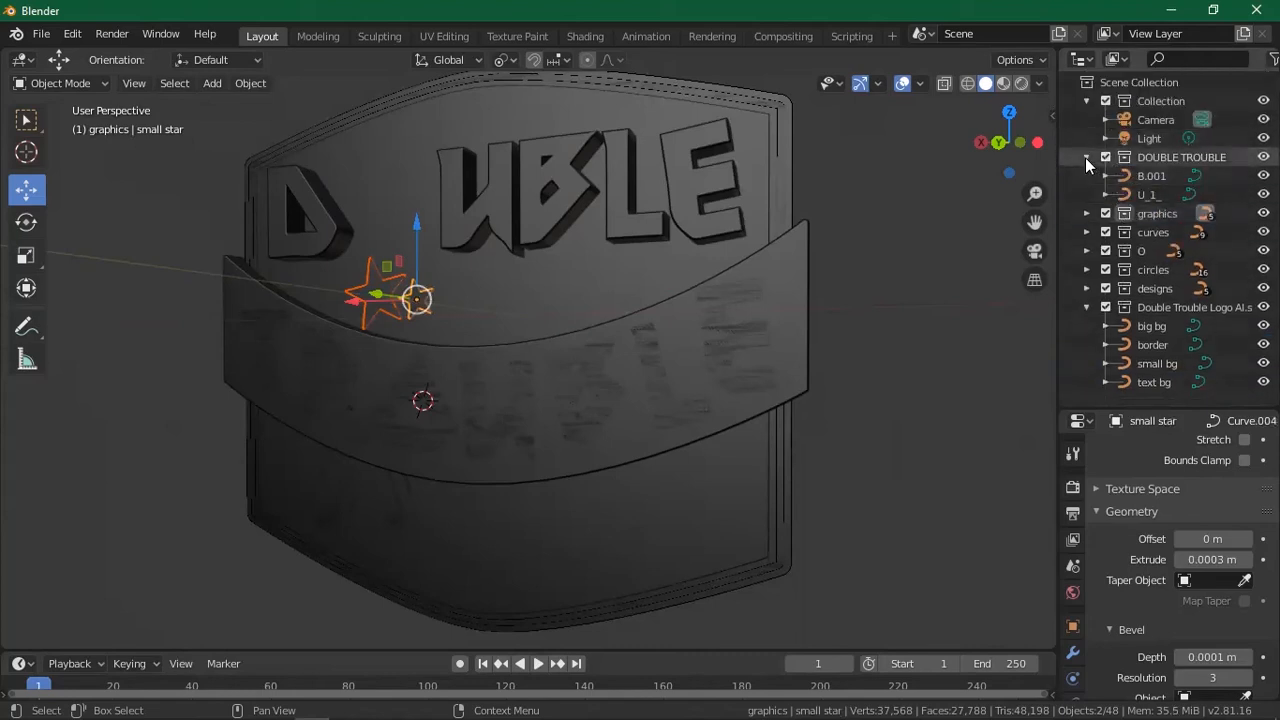
click(1086, 157)
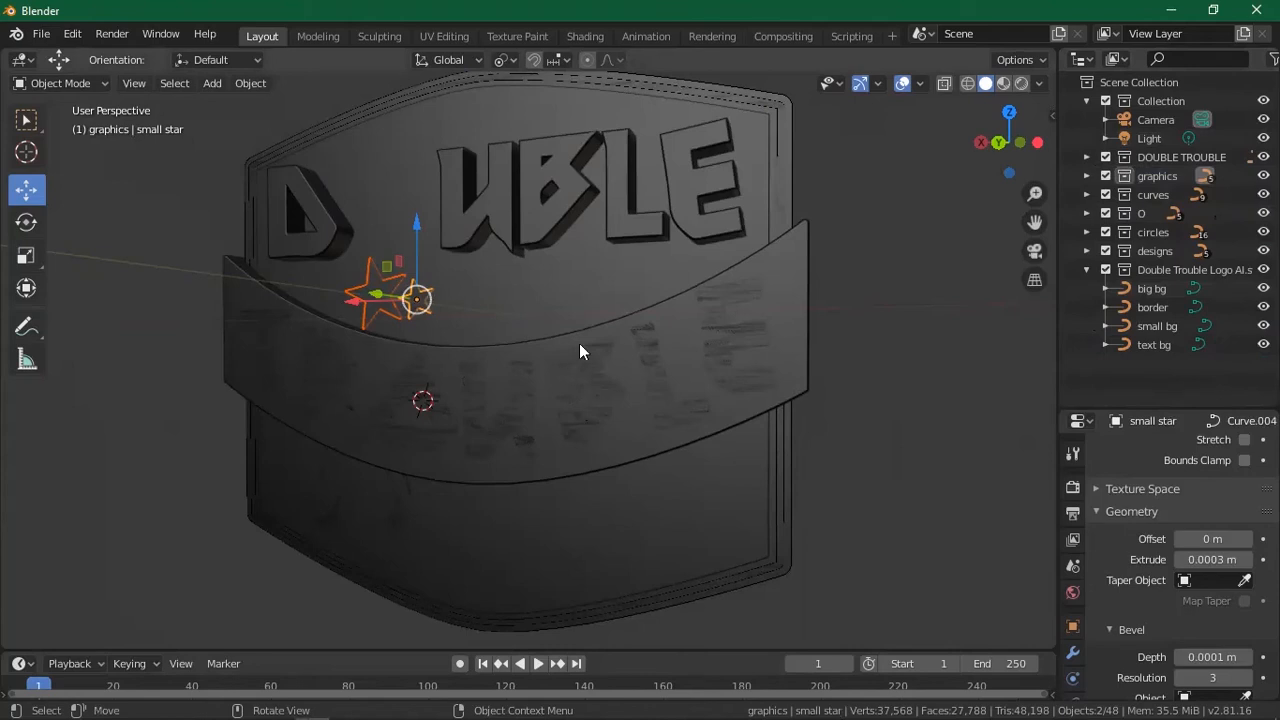
Hide the big bg curve in the viewport and check the border and small bg shapes, leaving small bg selected.
click(1164, 289)
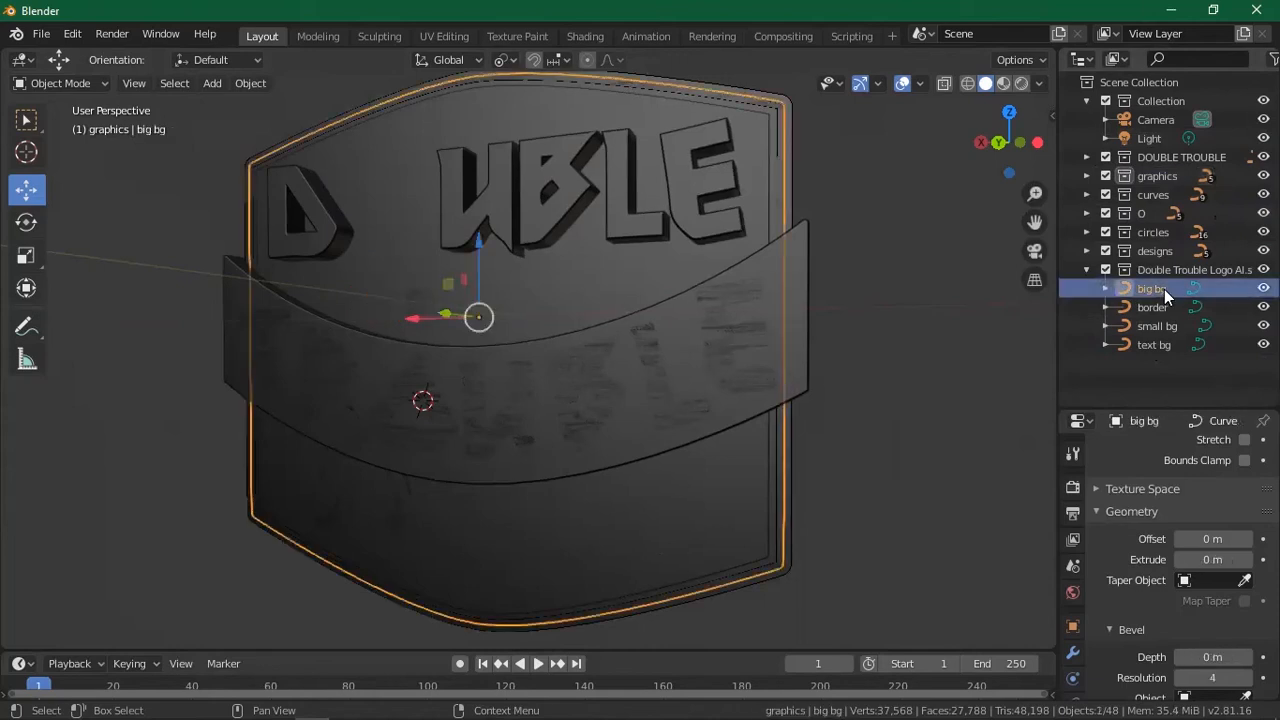
click(1263, 289)
click(1263, 289)
click(1263, 289)
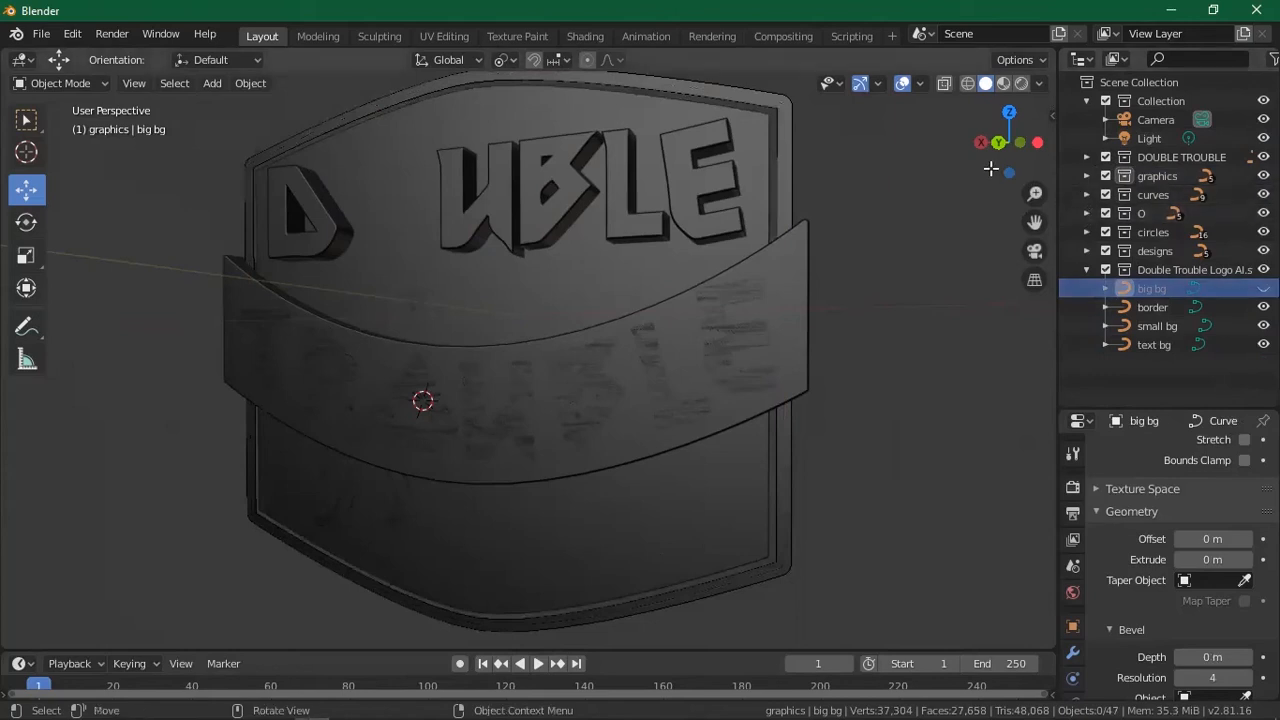
mouse_move(996, 158)
mouse_down()
mouse_move(918, 158)
mouse_move(1000, 146)
mouse_up()
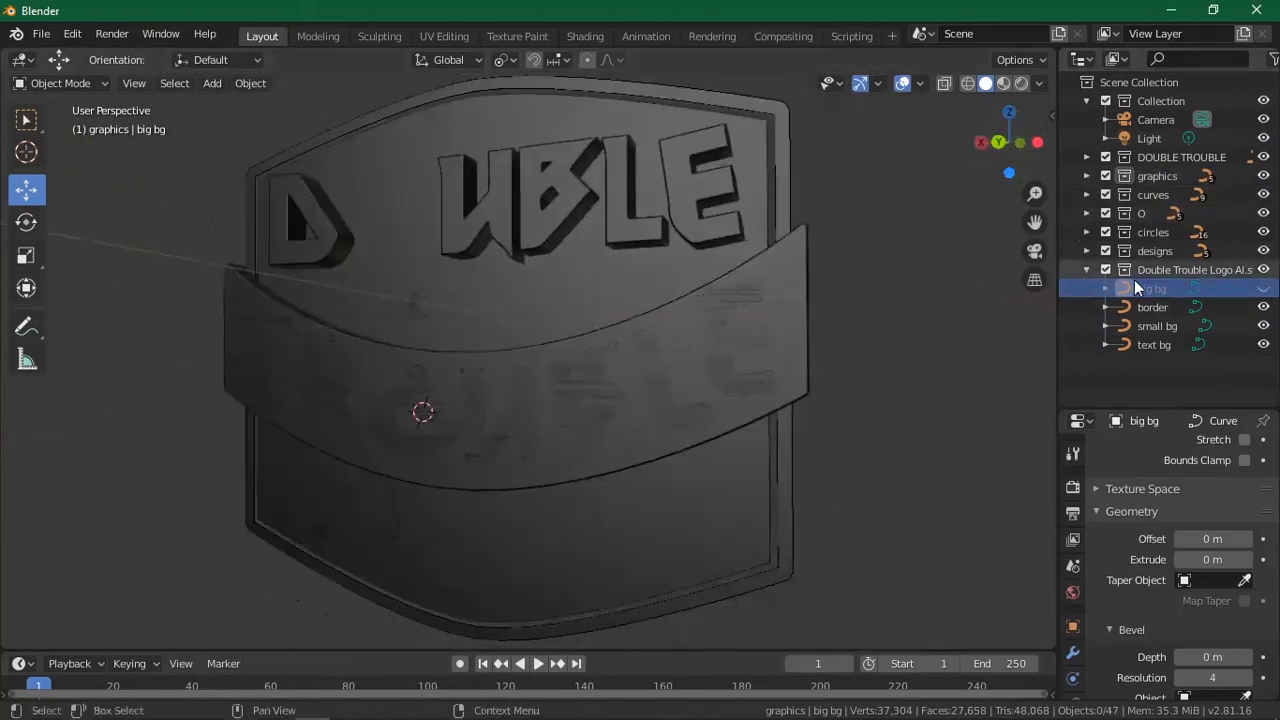
click(1160, 306)
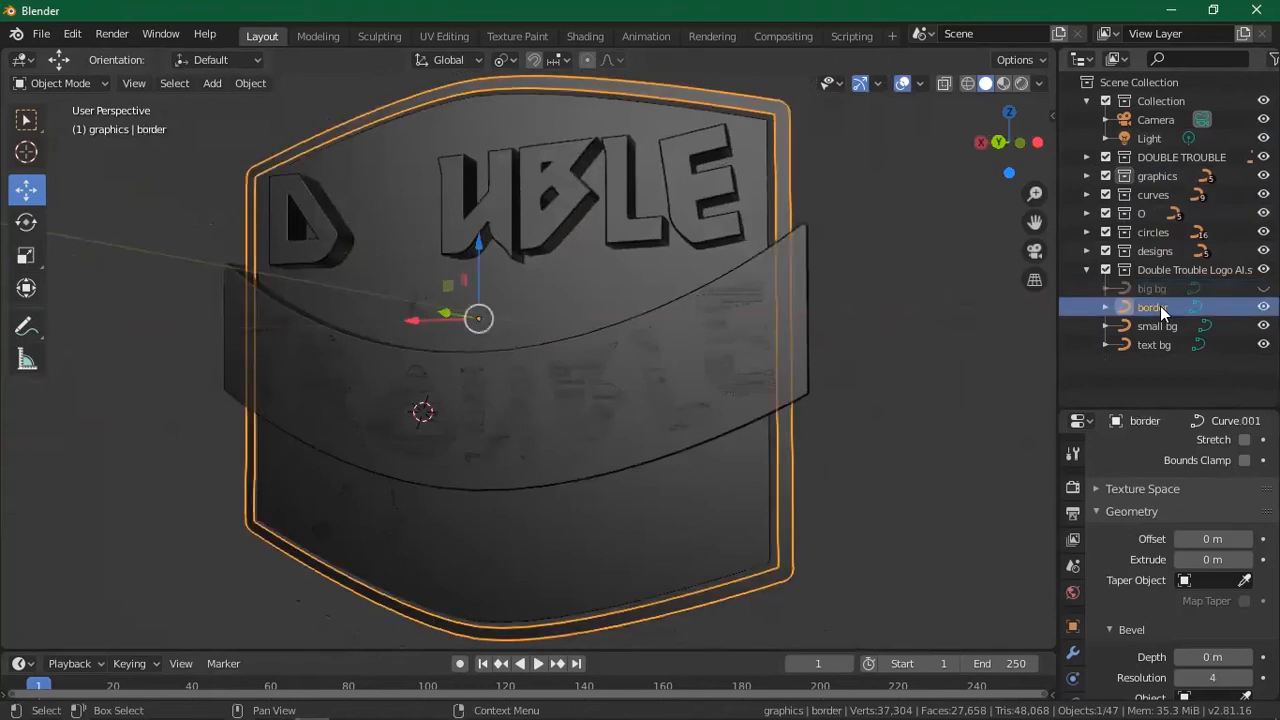
click(1156, 327)
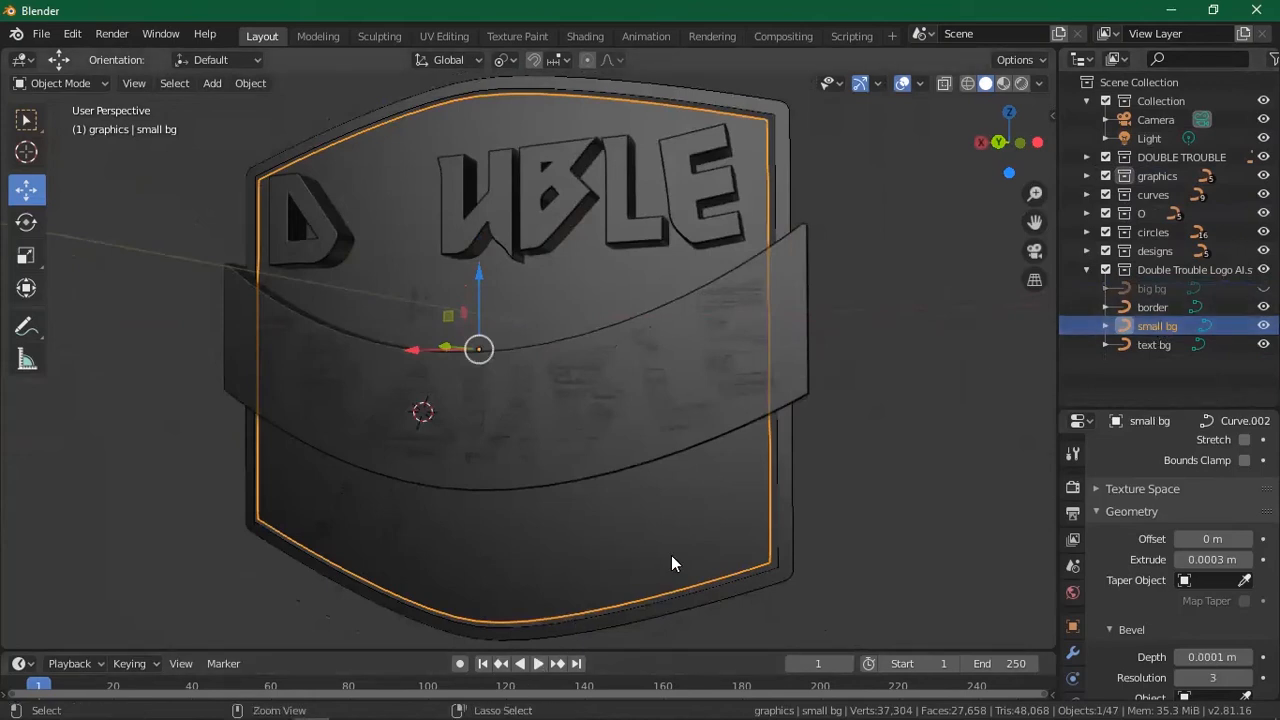
Save the project in the BLENDER CLASSES folder as Double Trouble 3D Logo.blend.
key(ctrl+s)
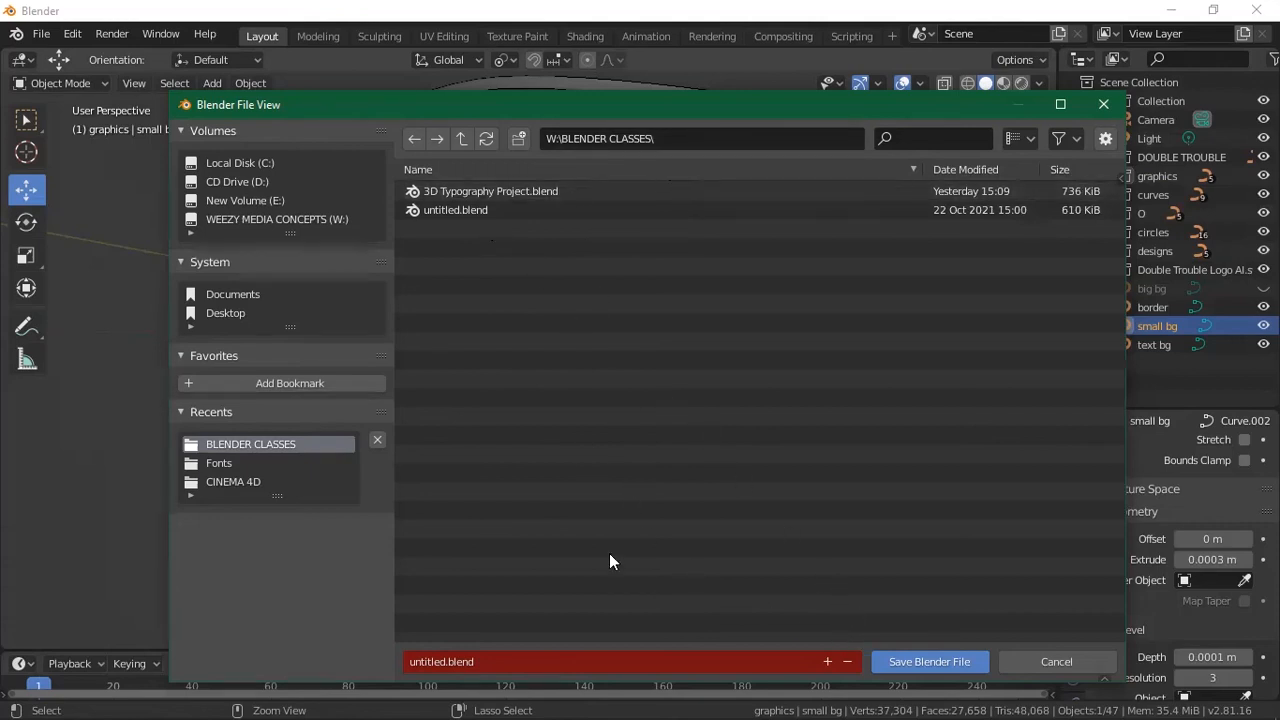
click(505, 661)
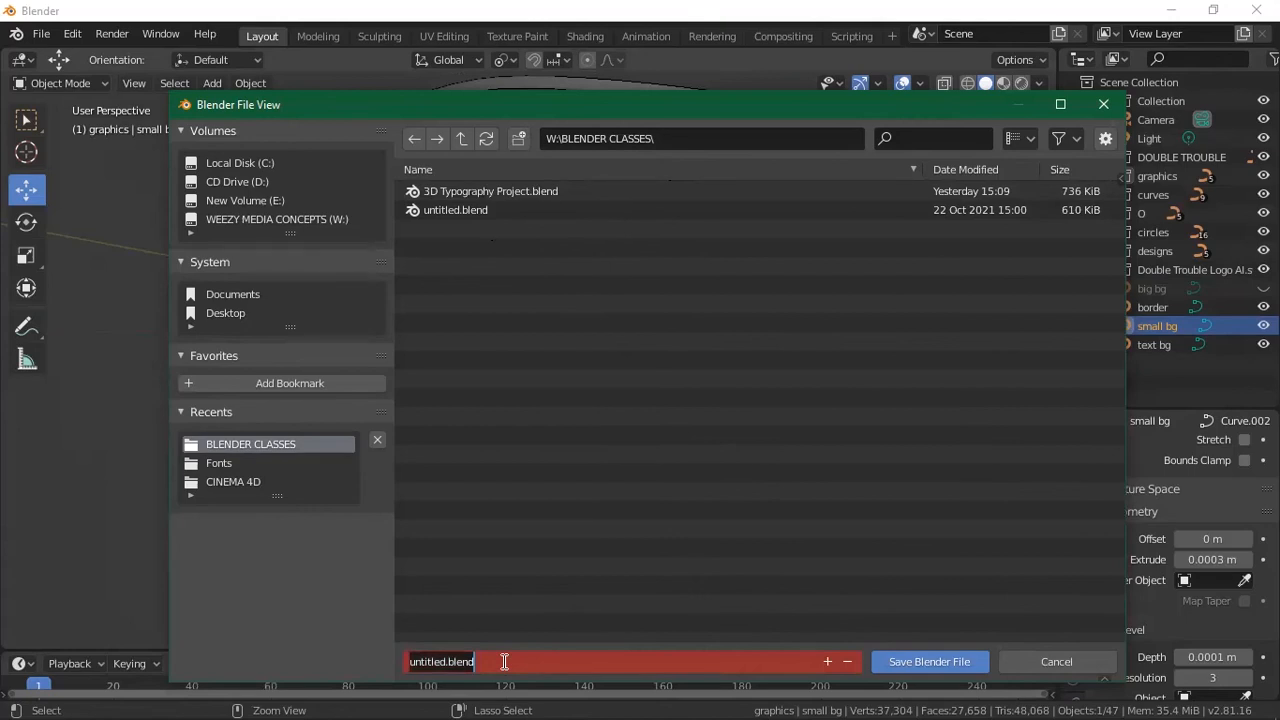
text(Double Troubl)
text(e Logo)
key(BackSpace)
key(BackSpace)
key(BackSpace)
key(BackSpace)
text(3D Logo)
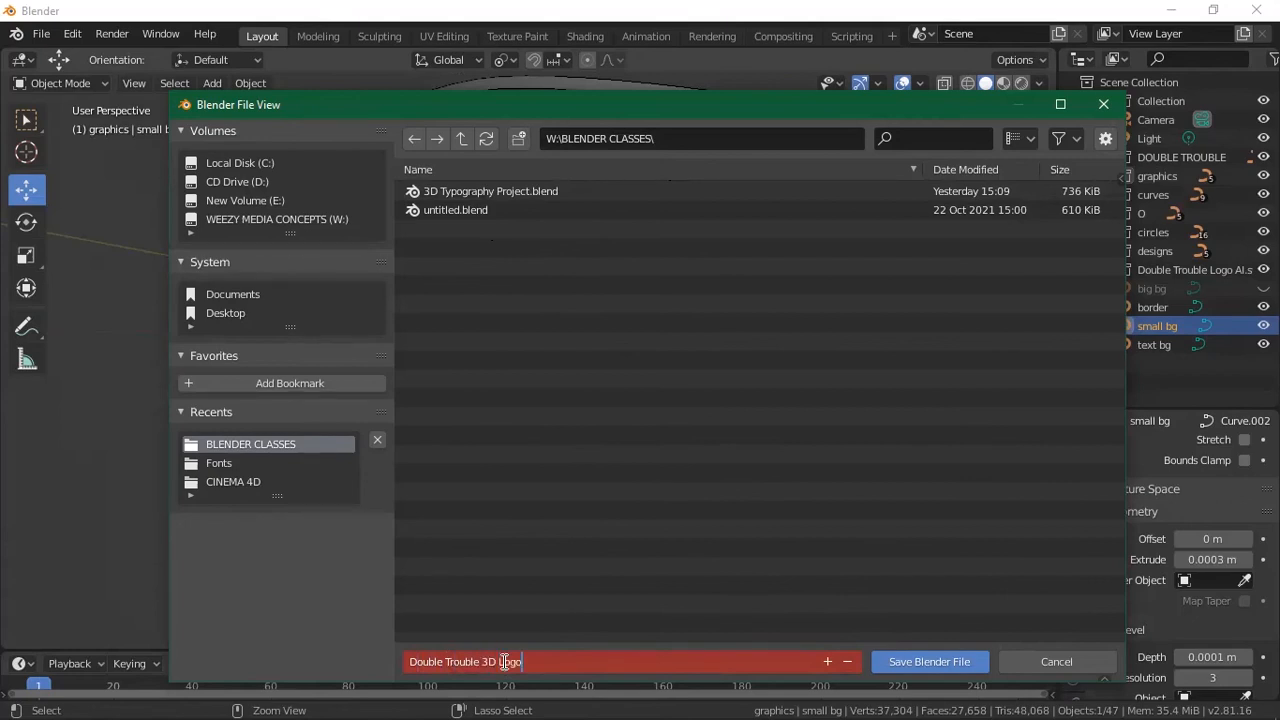
click(918, 664)
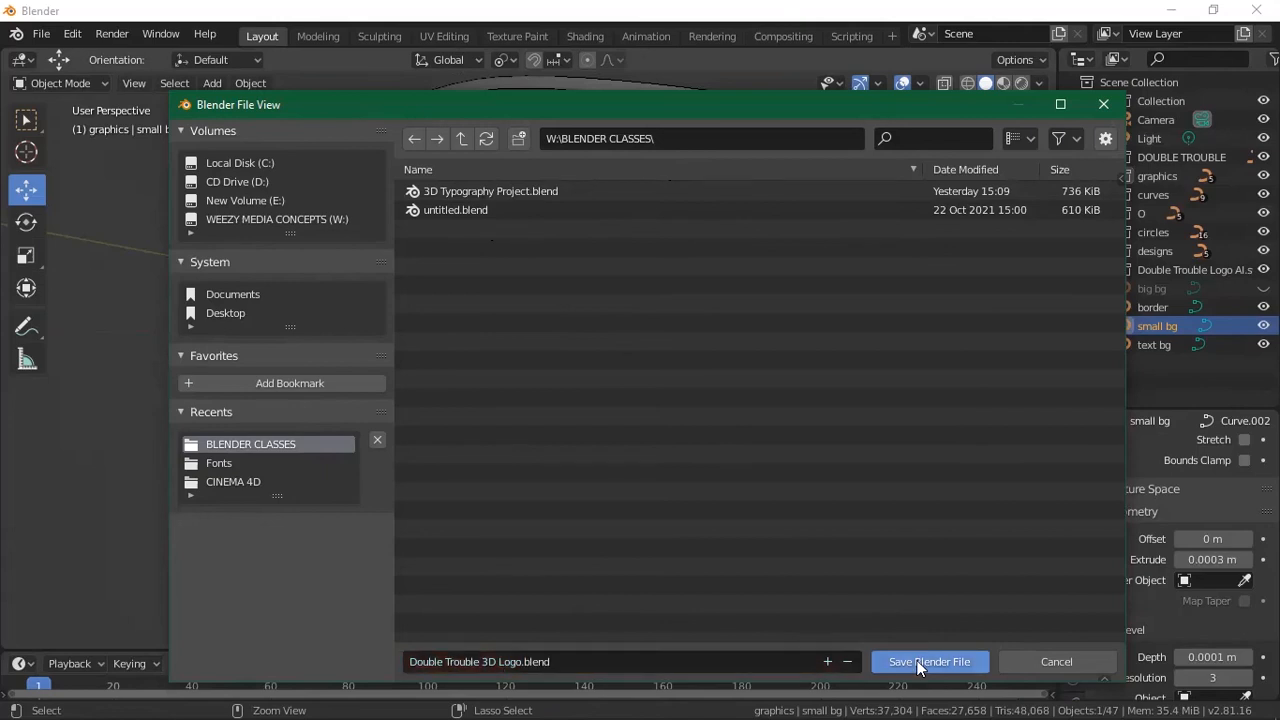
click(920, 664)
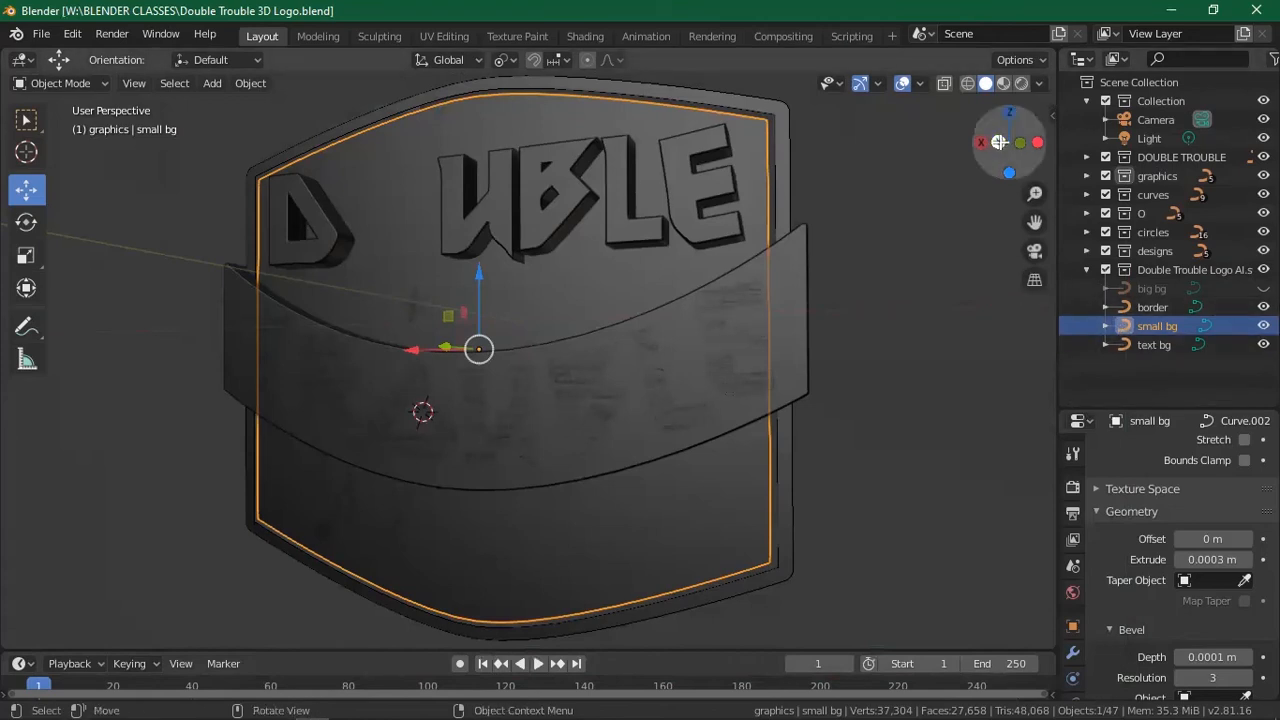
Switch the viewport to material preview shading with the whole logo in view.
scroll(731, 289, down, 3)
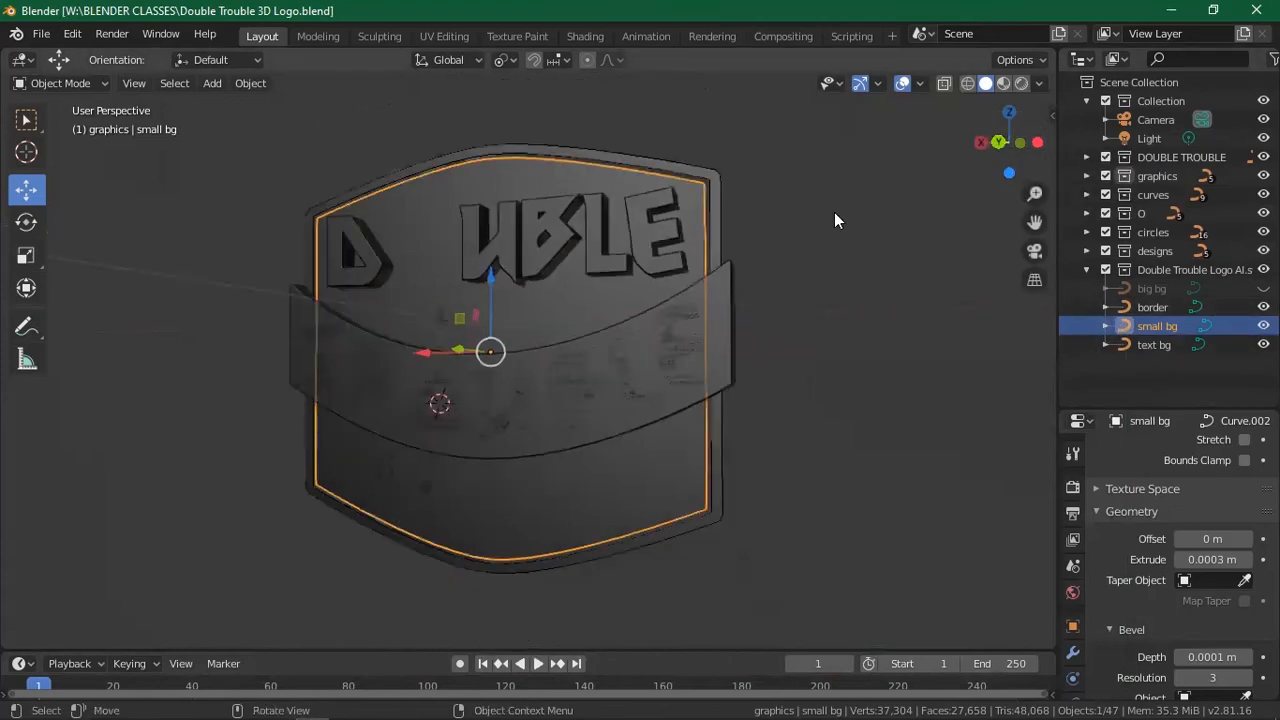
click(999, 84)
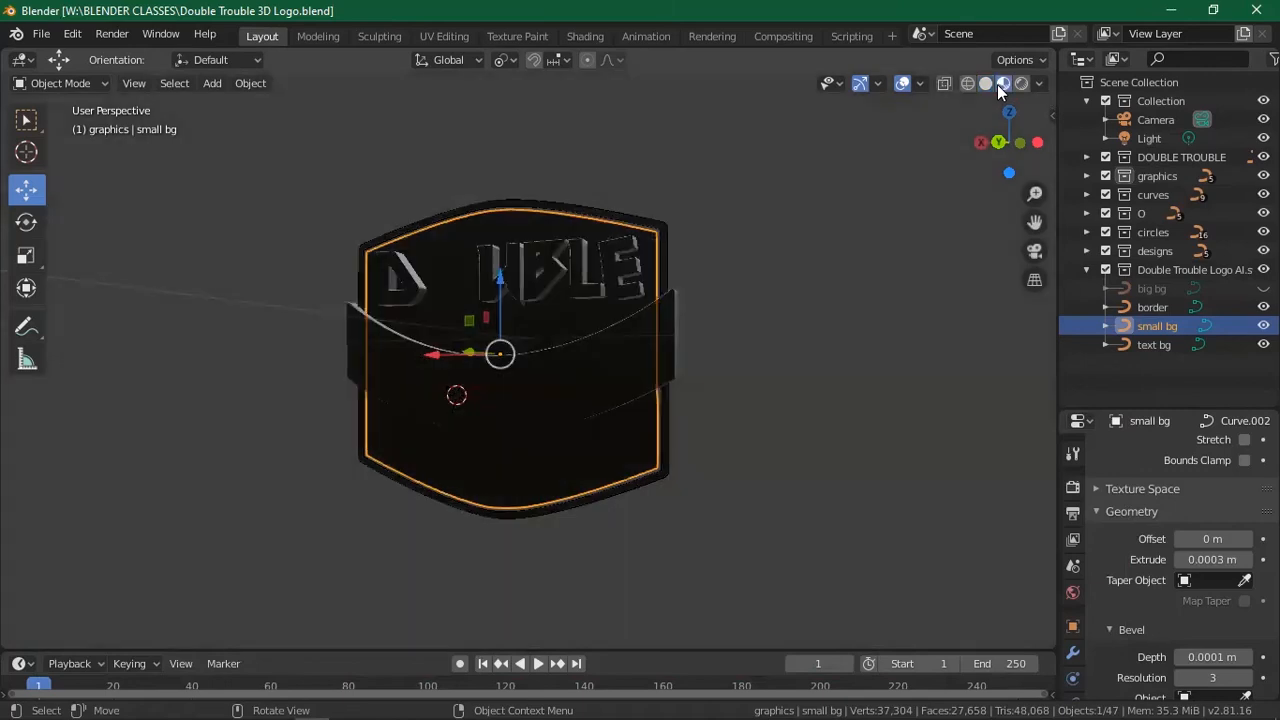
scroll(628, 258, down, 4)
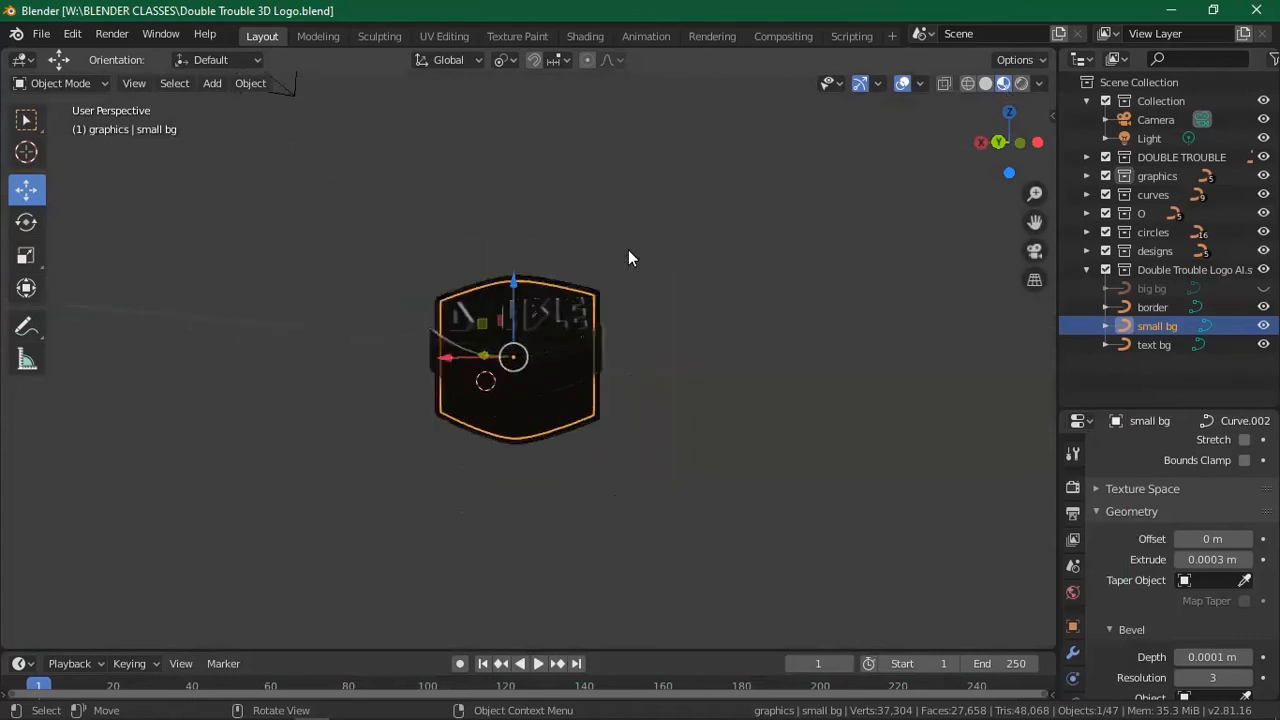
scroll(628, 258, up, 1)
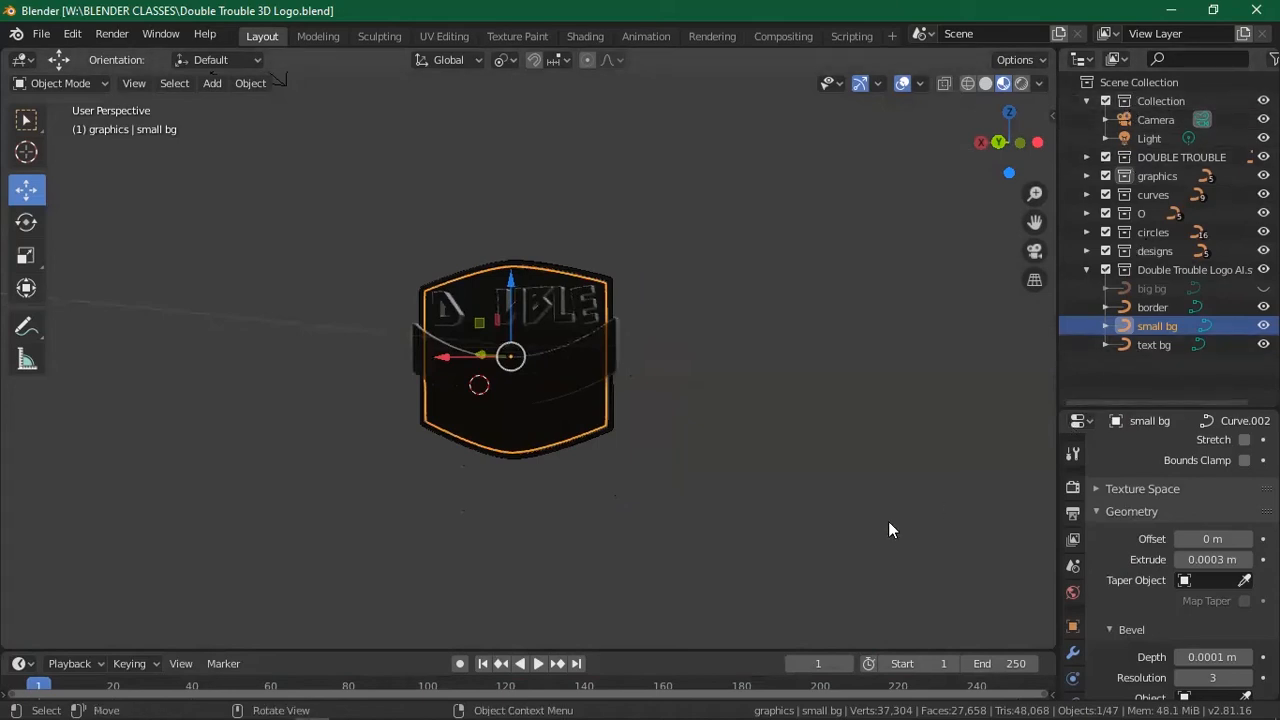
scroll(518, 360, up, 4)
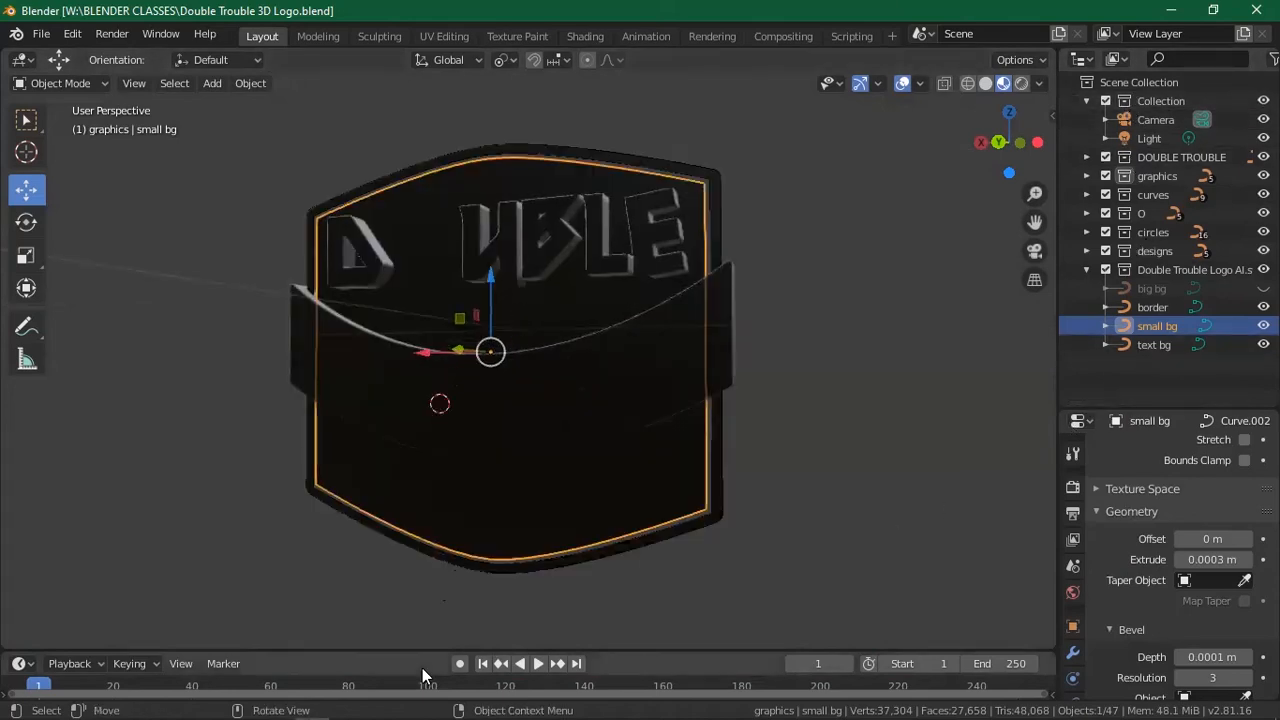
scroll(614, 340, down, 4)
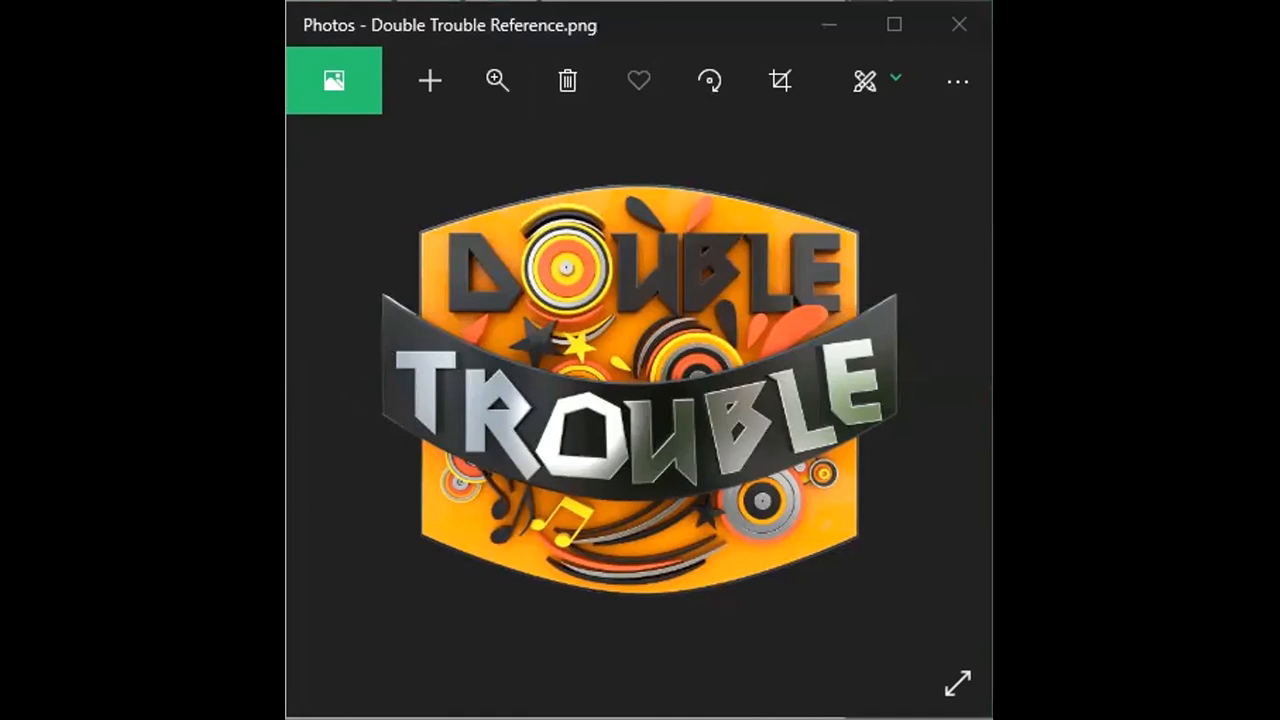
click(702, 437)
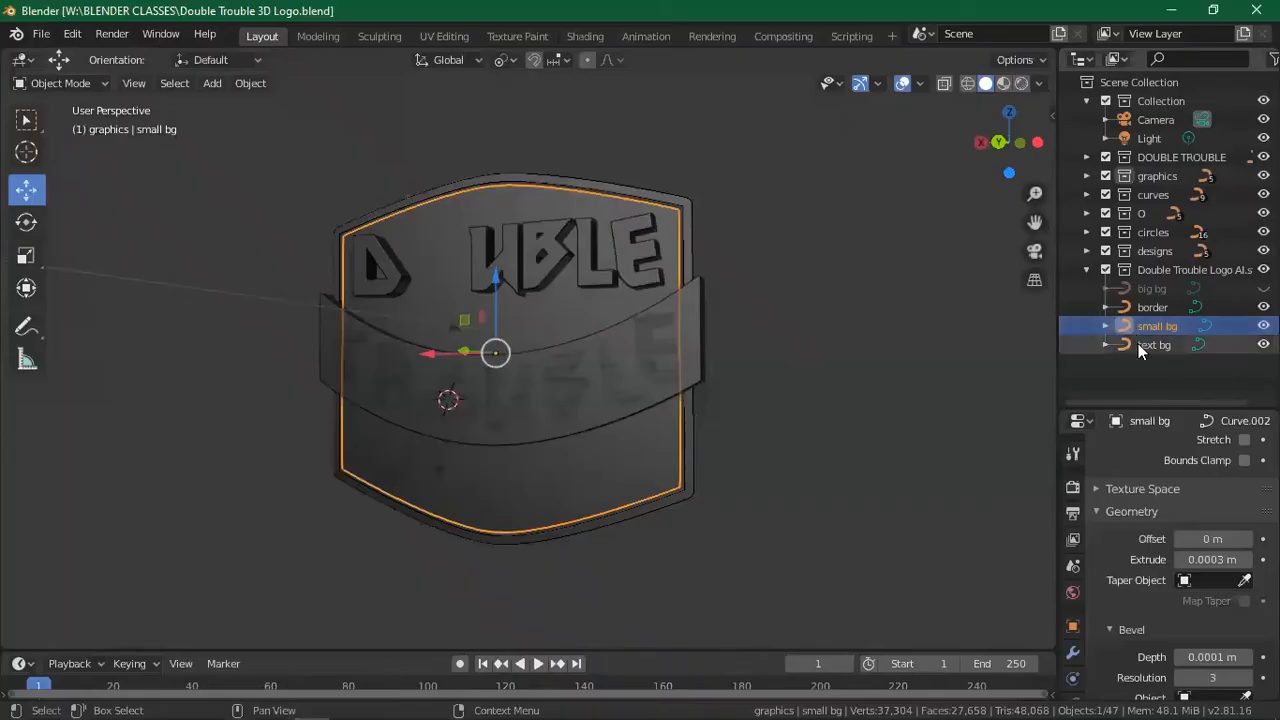
Check the text bg, small bg, border and big bg curves one by one, temporarily unhiding big bg, and collapse their collection.
click(1140, 344)
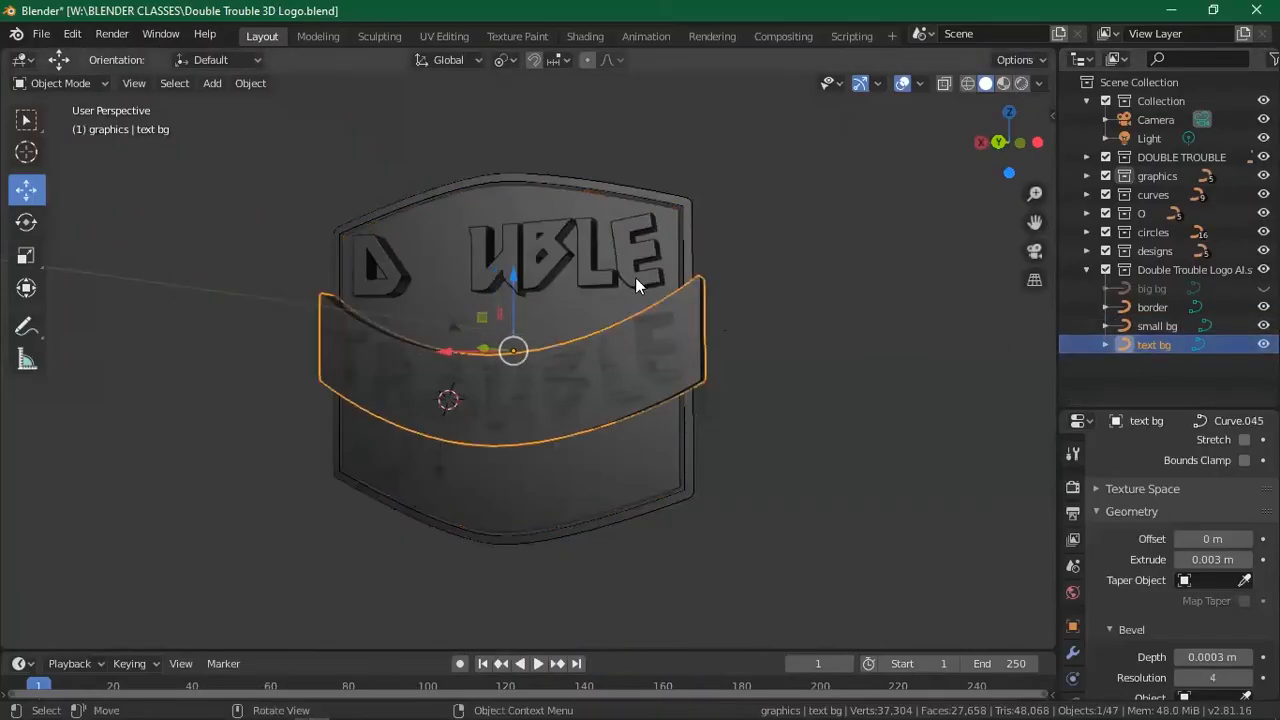
click(596, 202)
middle_drag(637, 227, 707, 214)
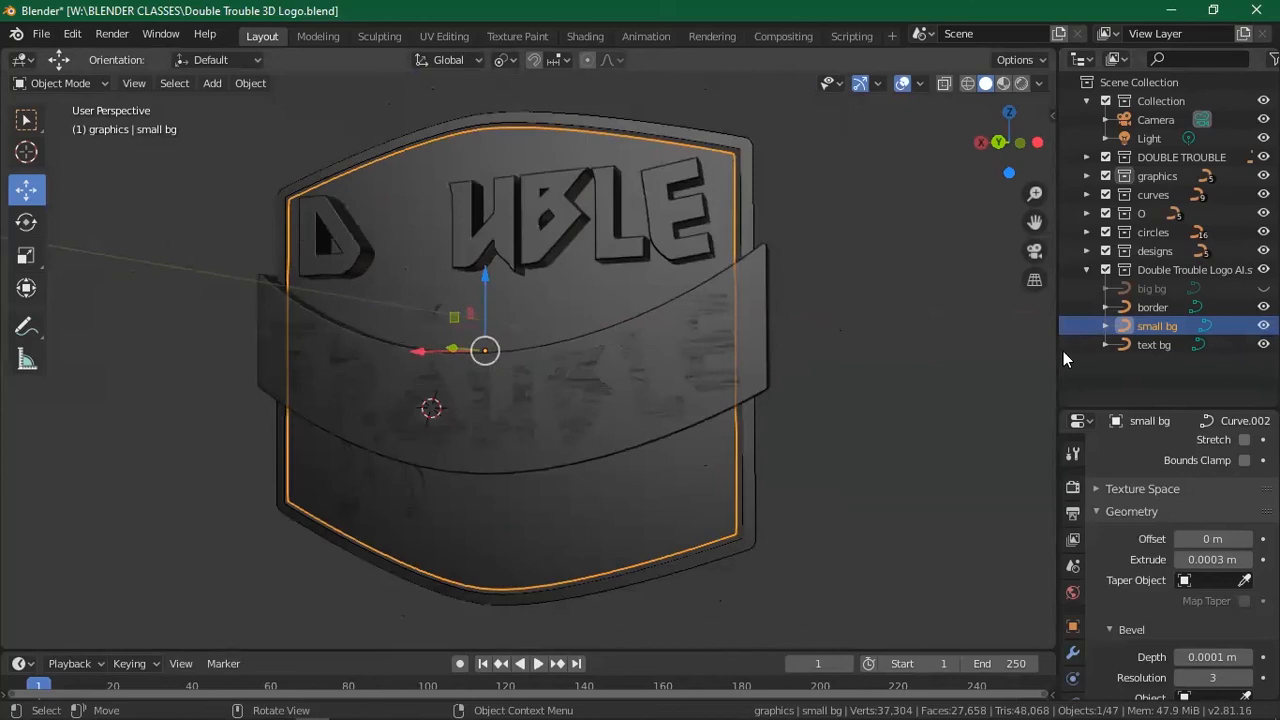
click(1146, 307)
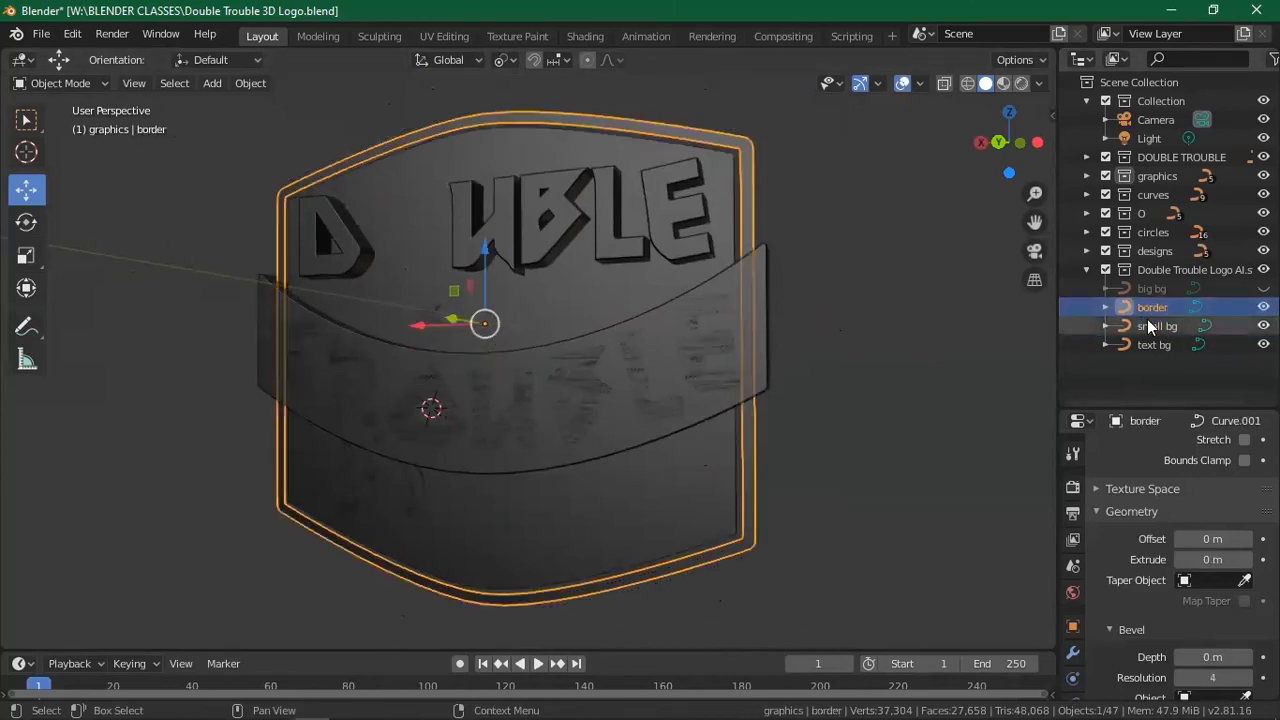
click(1148, 326)
click(1145, 345)
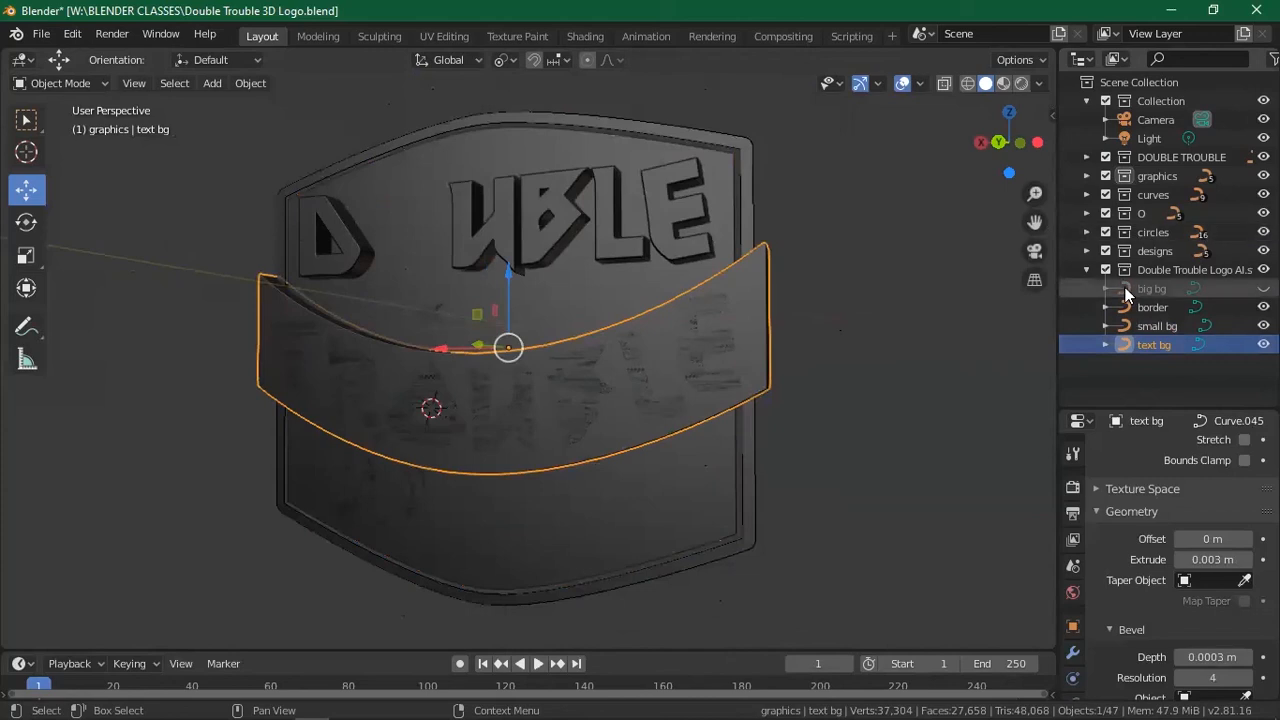
click(1158, 290)
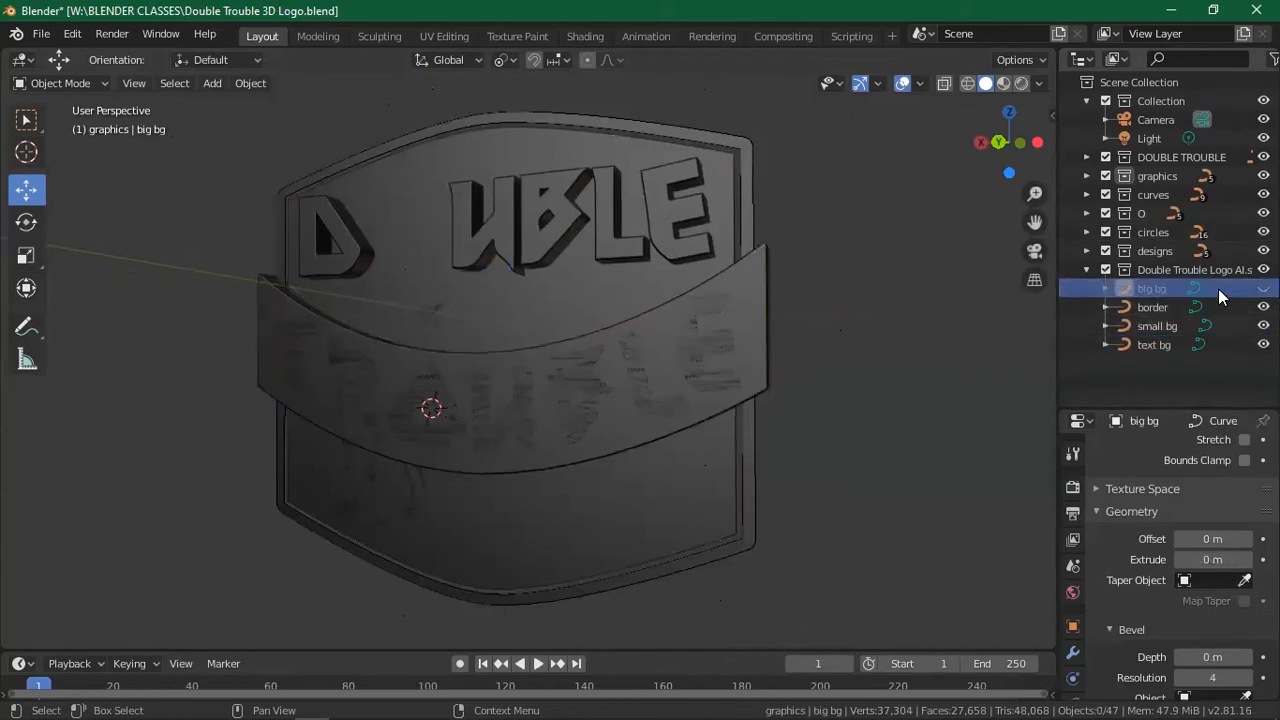
click(1263, 289)
click(1160, 288)
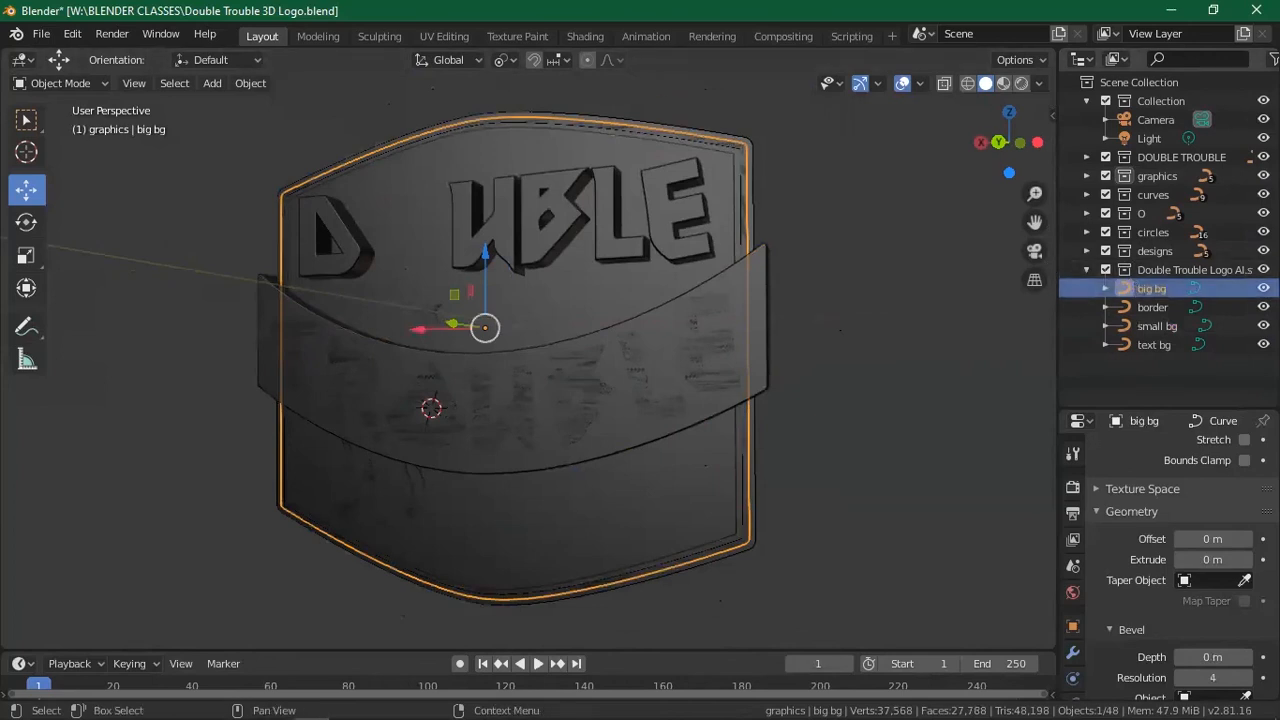
click(1263, 288)
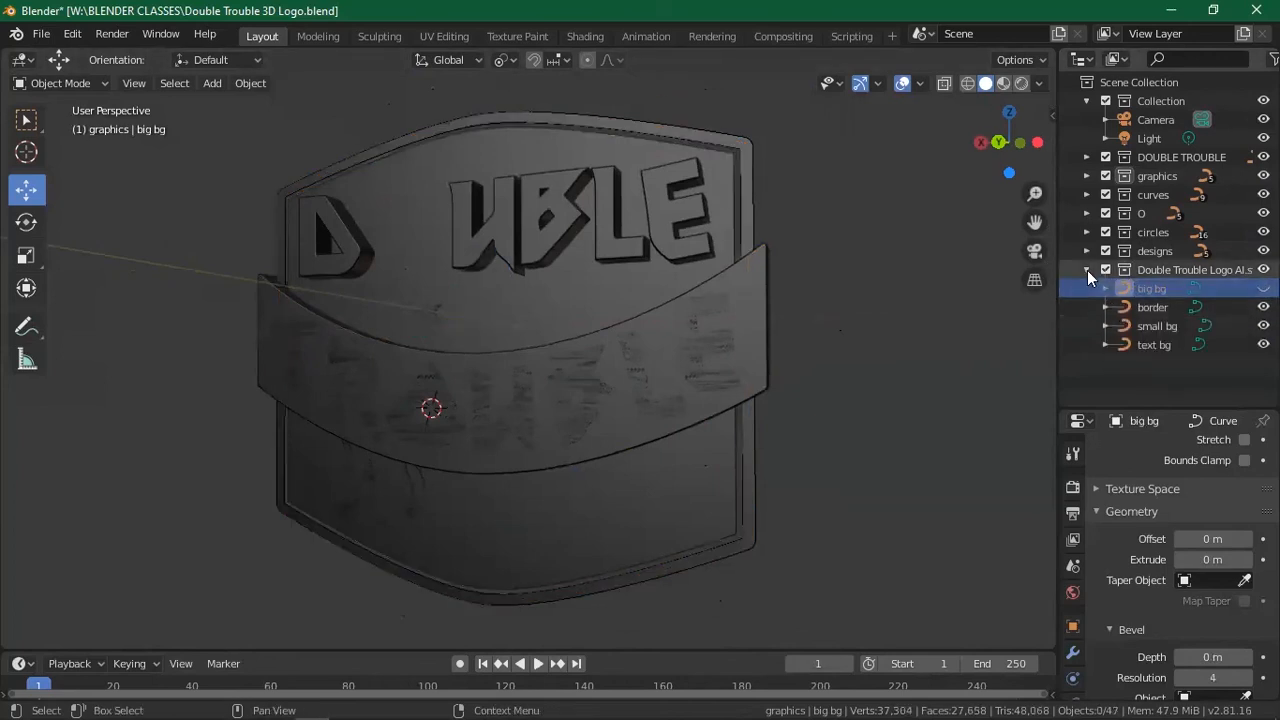
click(1087, 270)
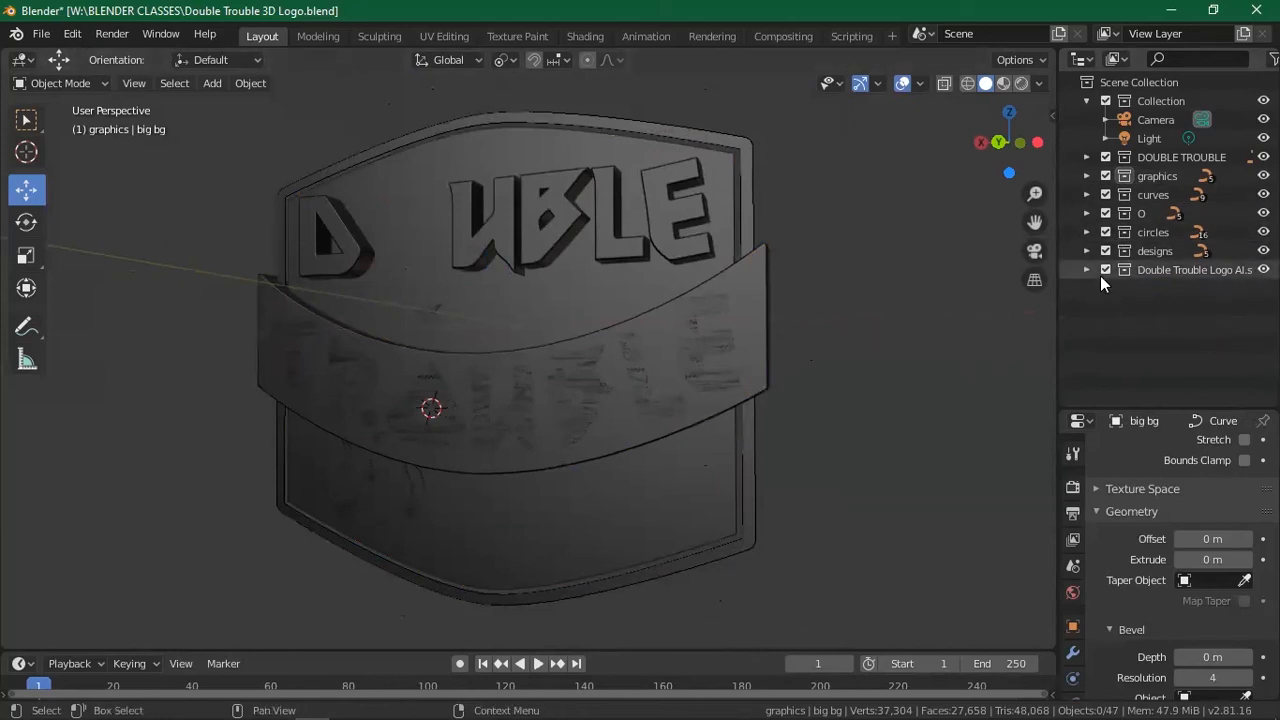
Rename the two lettering curves in the DOUBLE TROUBLE collection, B.001 as trouble and U_1_ as double.
click(1087, 157)
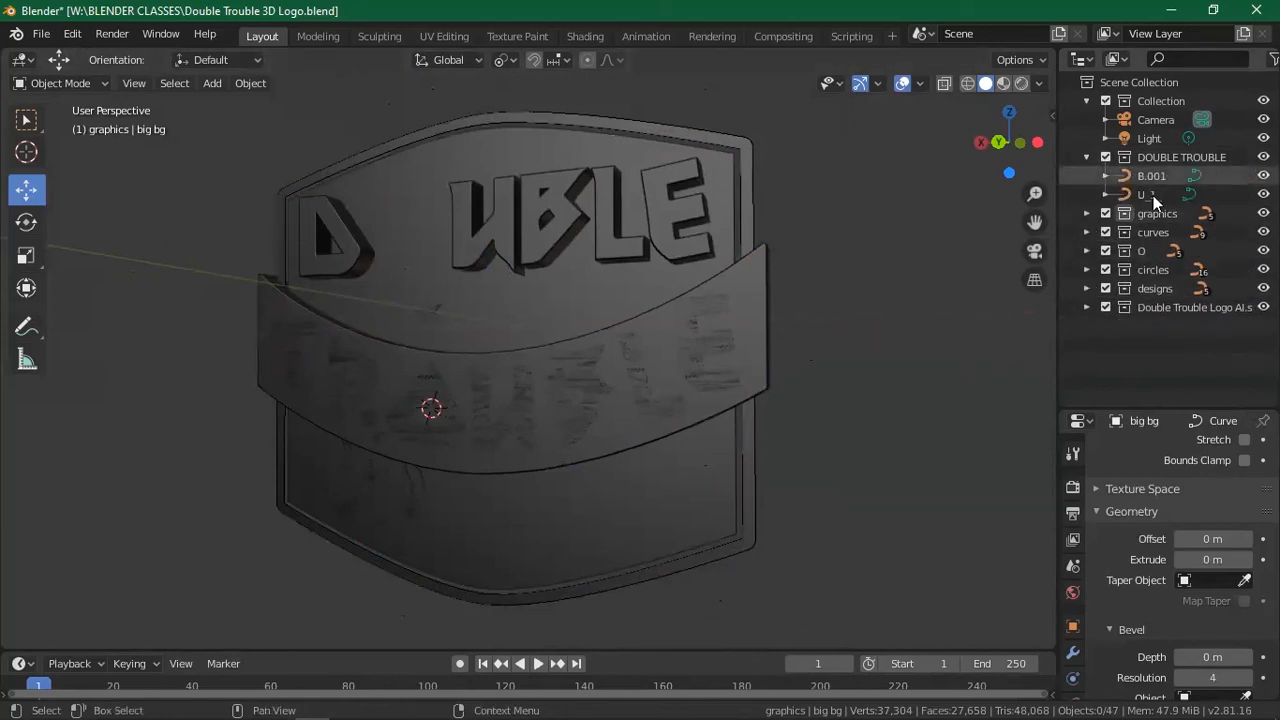
click(1149, 180)
double_click(1151, 178)
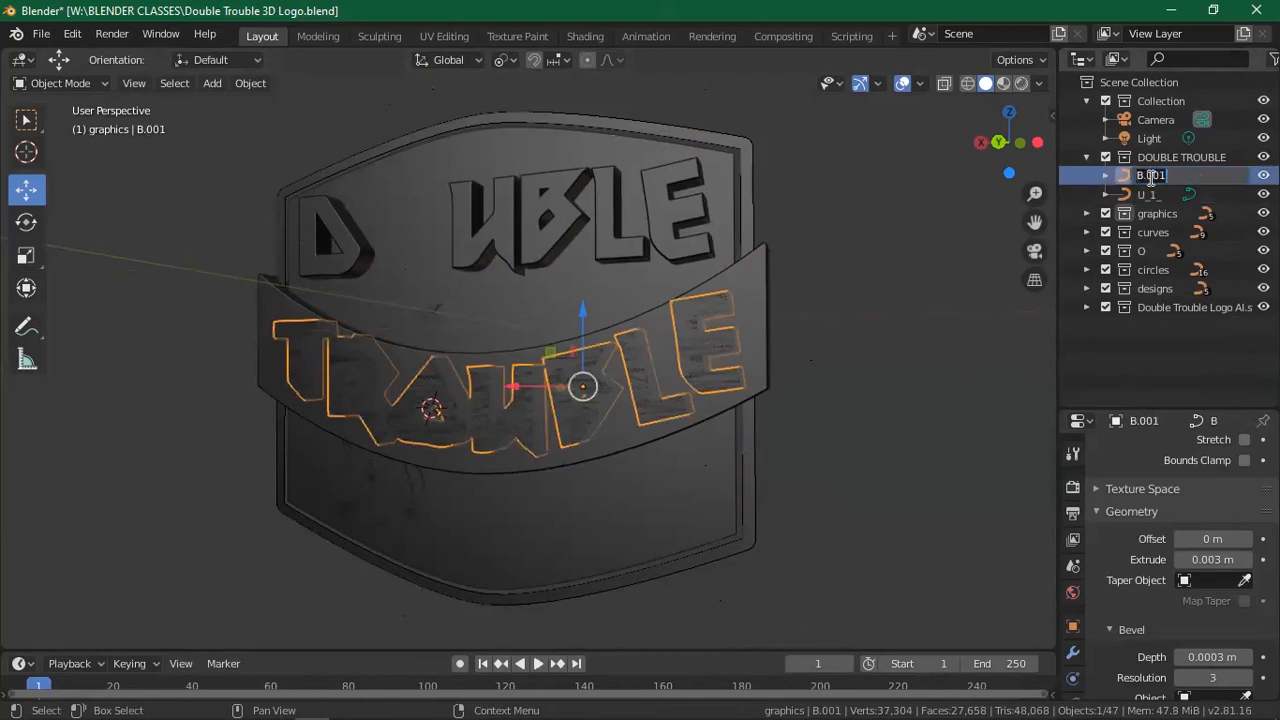
text(trouble)
key(Return)
click(1145, 193)
double_click(1145, 193)
text(double)
key(Return)
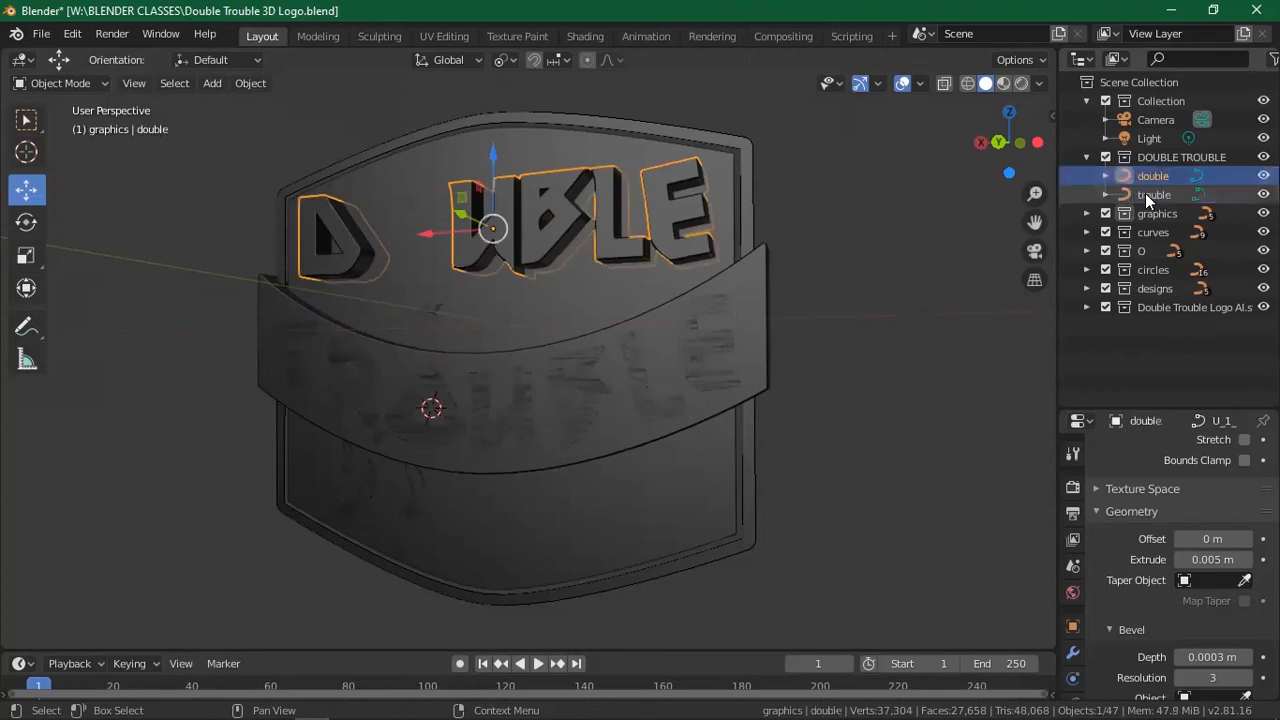
Move the trouble lettering forward so it stands out in front of the curved banner.
click(1145, 193)
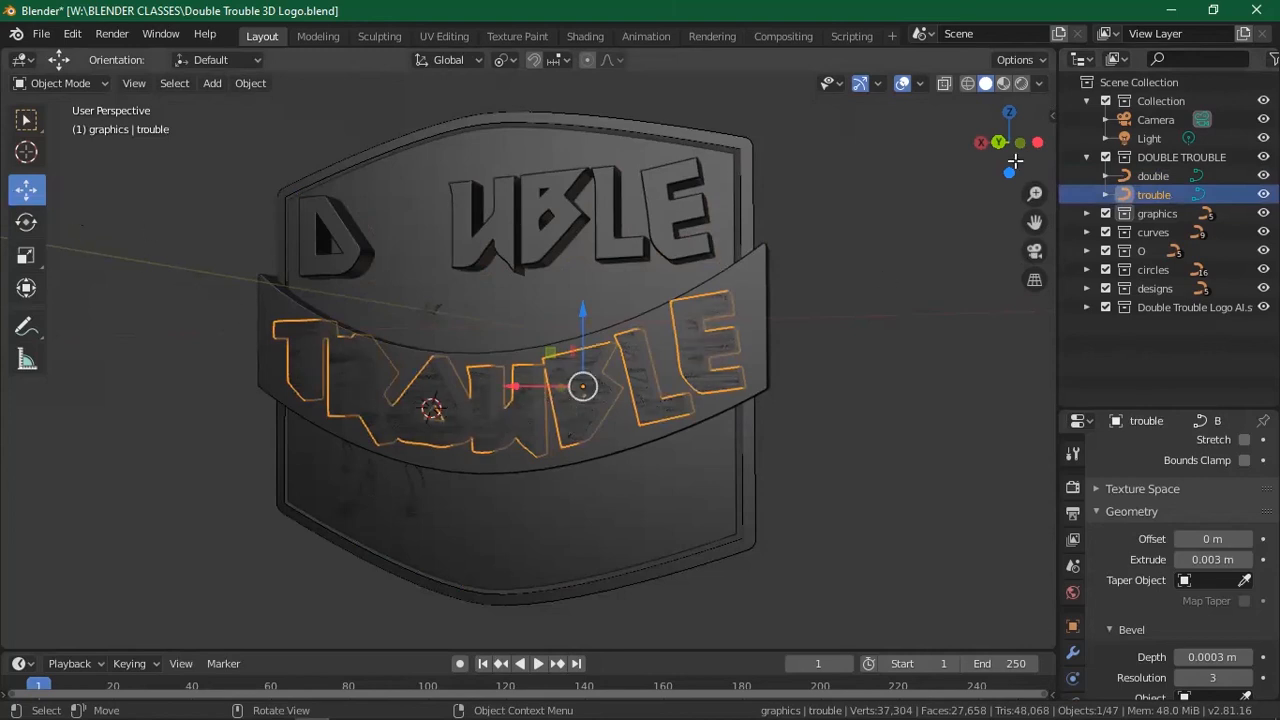
drag(997, 160, 1072, 176)
drag(608, 368, 588, 362)
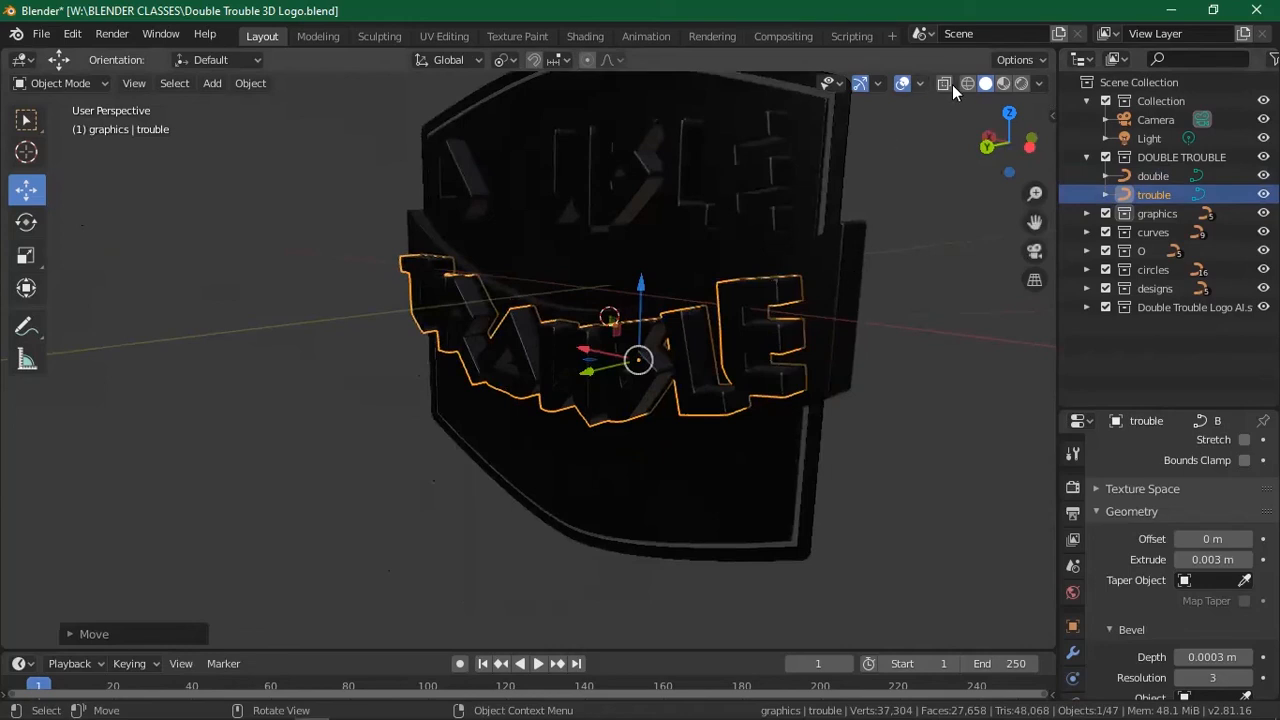
drag(1006, 145, 996, 121)
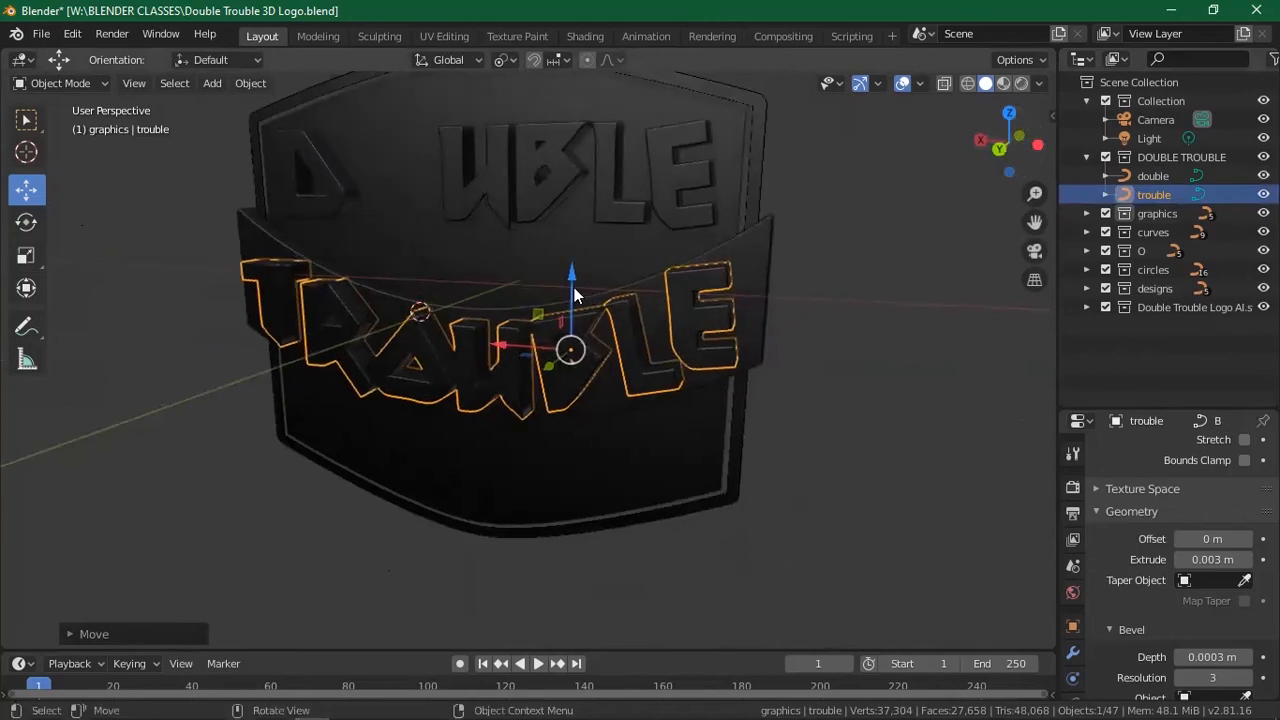
Expand the designs collection and check which shapes Curve.017, Curve.018 and Curve.019 are in the logo.
click(1143, 288)
click(1093, 288)
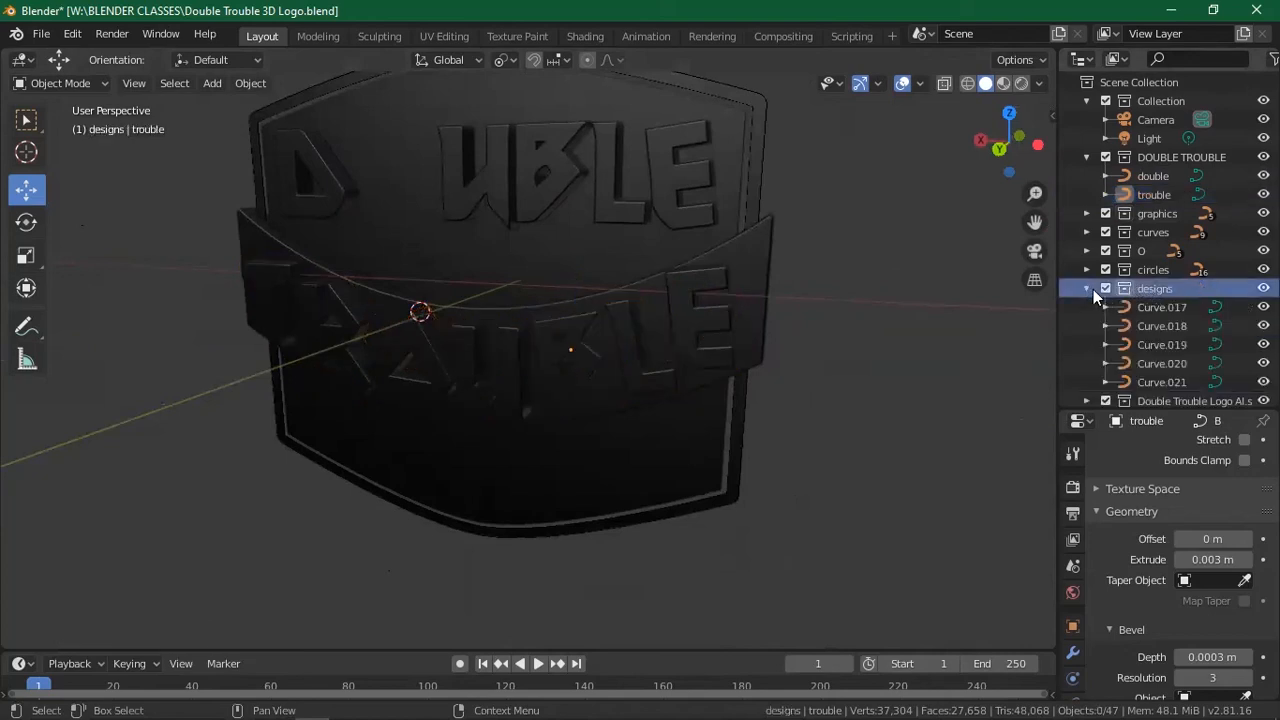
click(1169, 309)
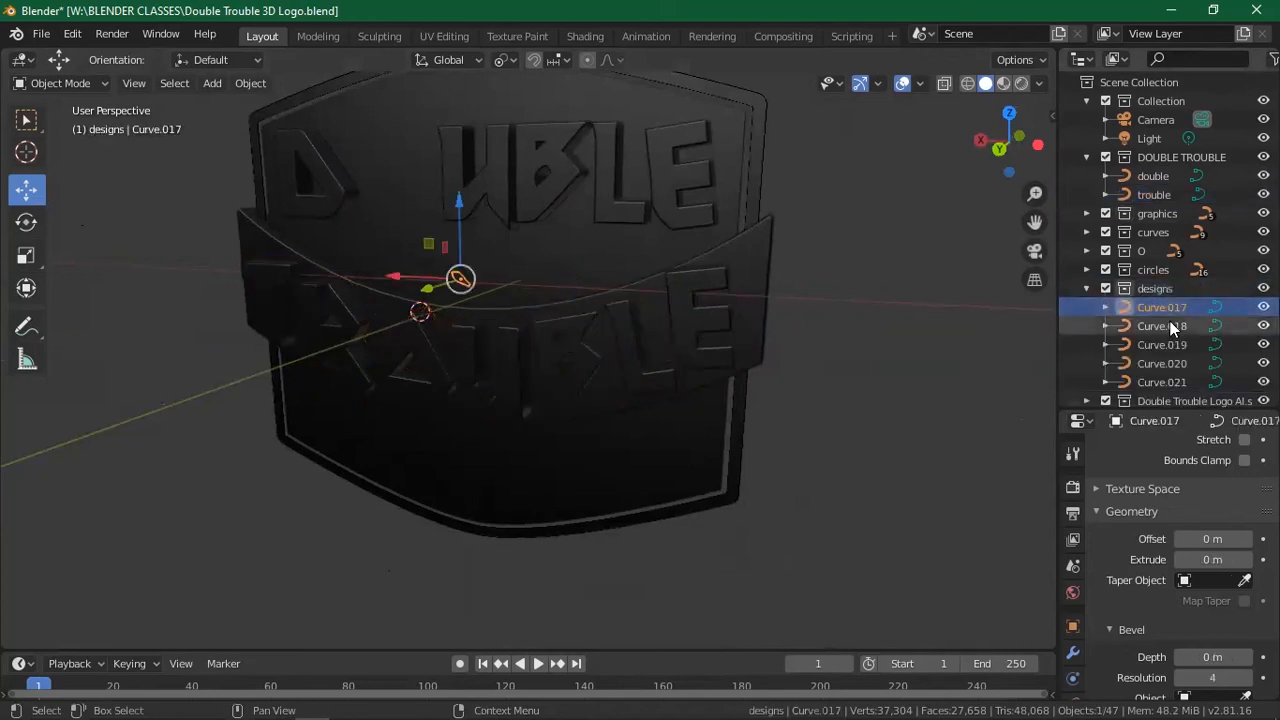
click(1170, 328)
click(1166, 347)
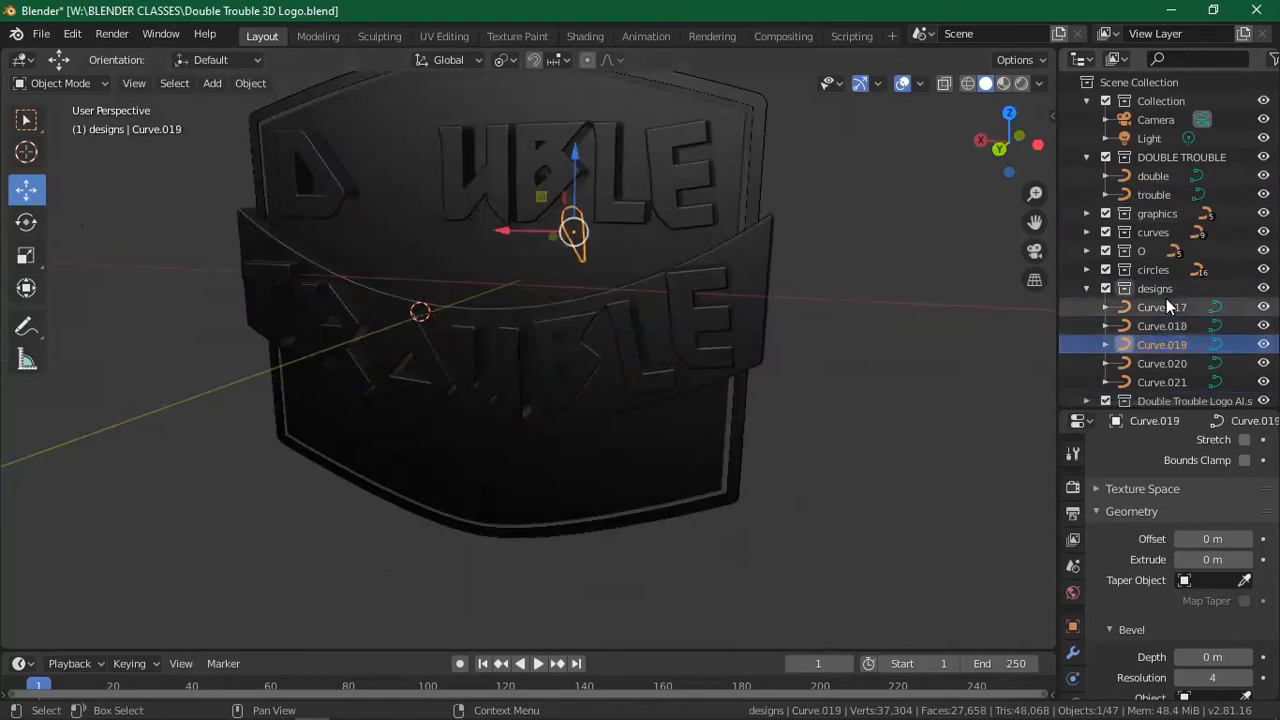
click(1170, 307)
scroll(1120, 255, down, 1)
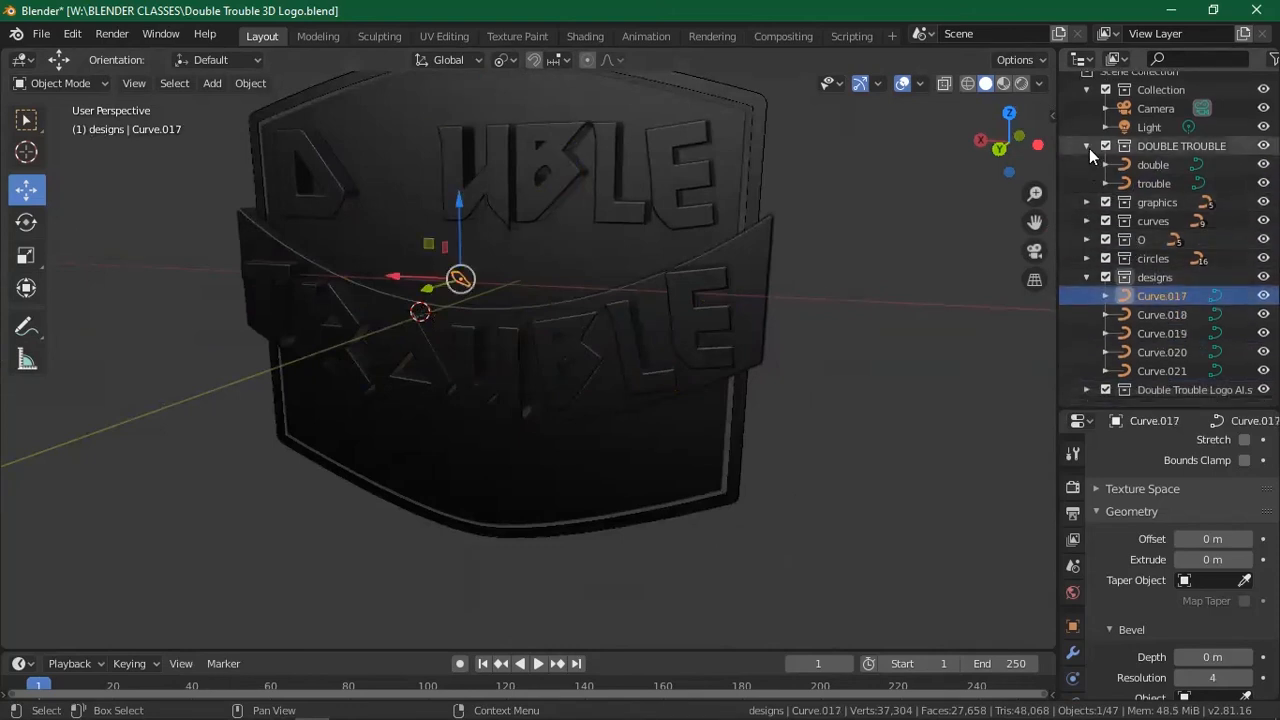
Collapse the DOUBLE TROUBLE collection, expand the graphics collection and select its note 1 curve.
click(1087, 146)
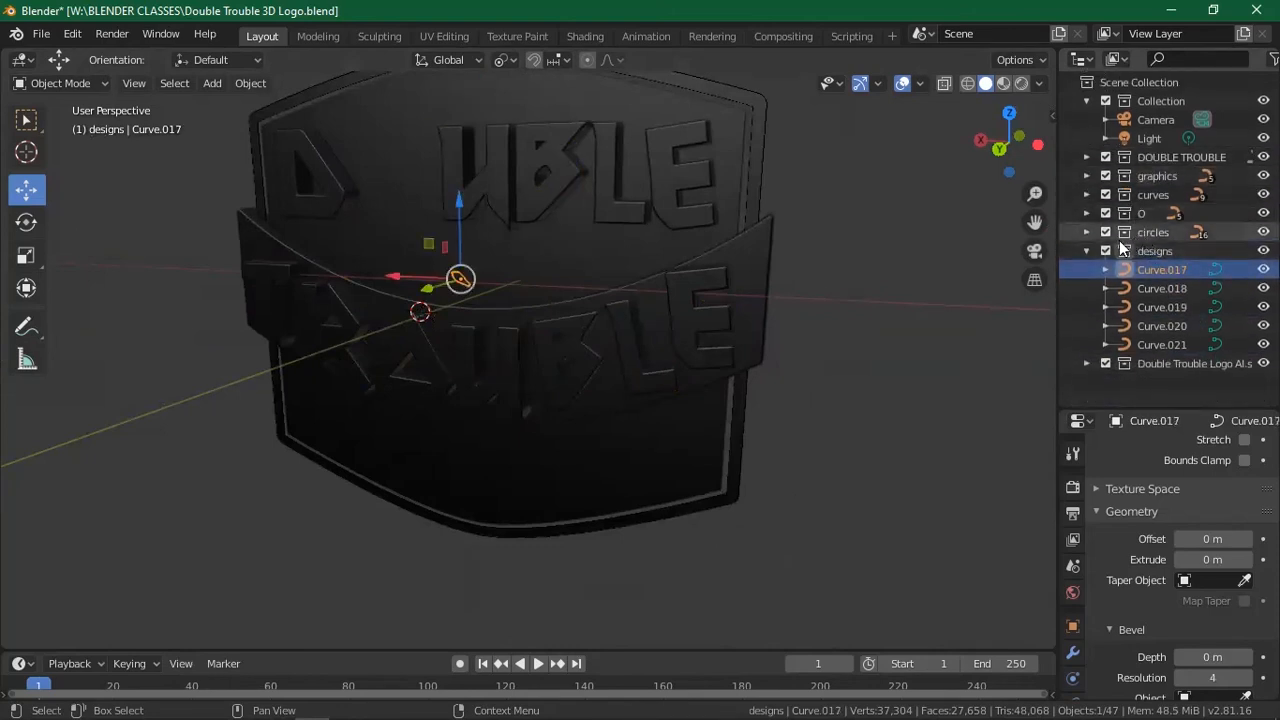
click(1087, 176)
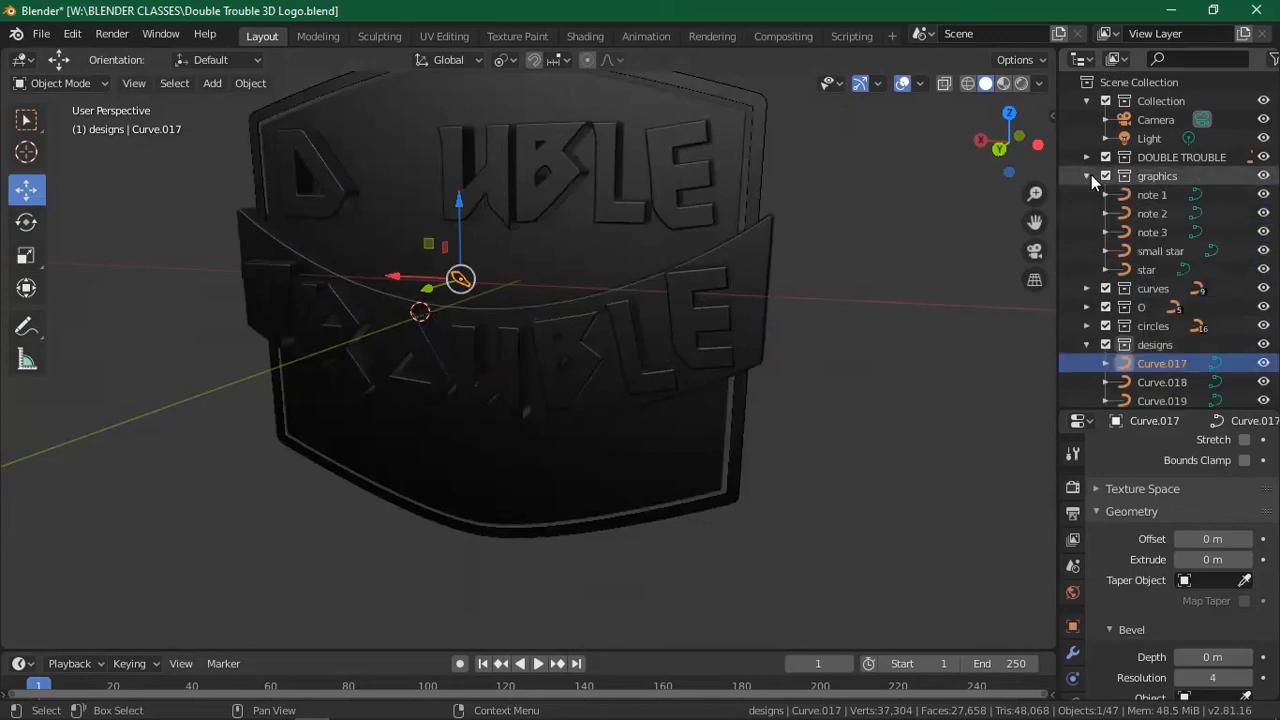
click(1156, 192)
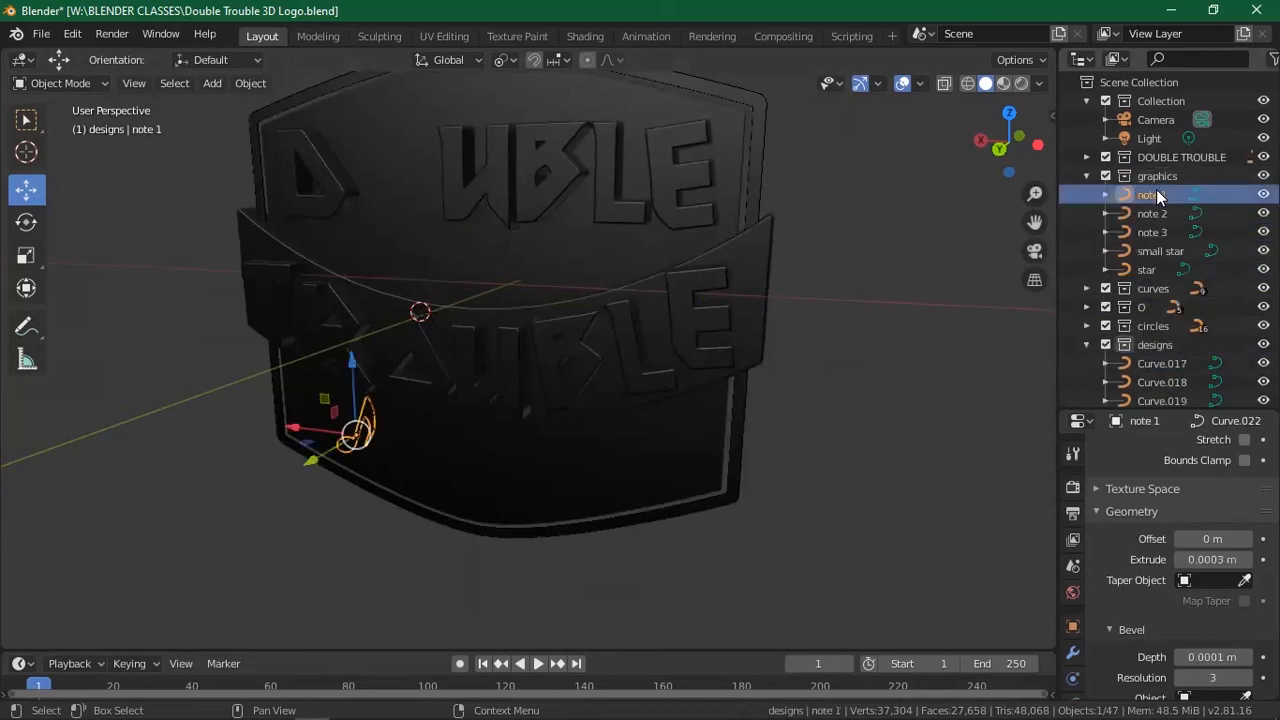
Try to move note 1 forward, away from the logo's background, and inspect its thickness up close.
key(g)
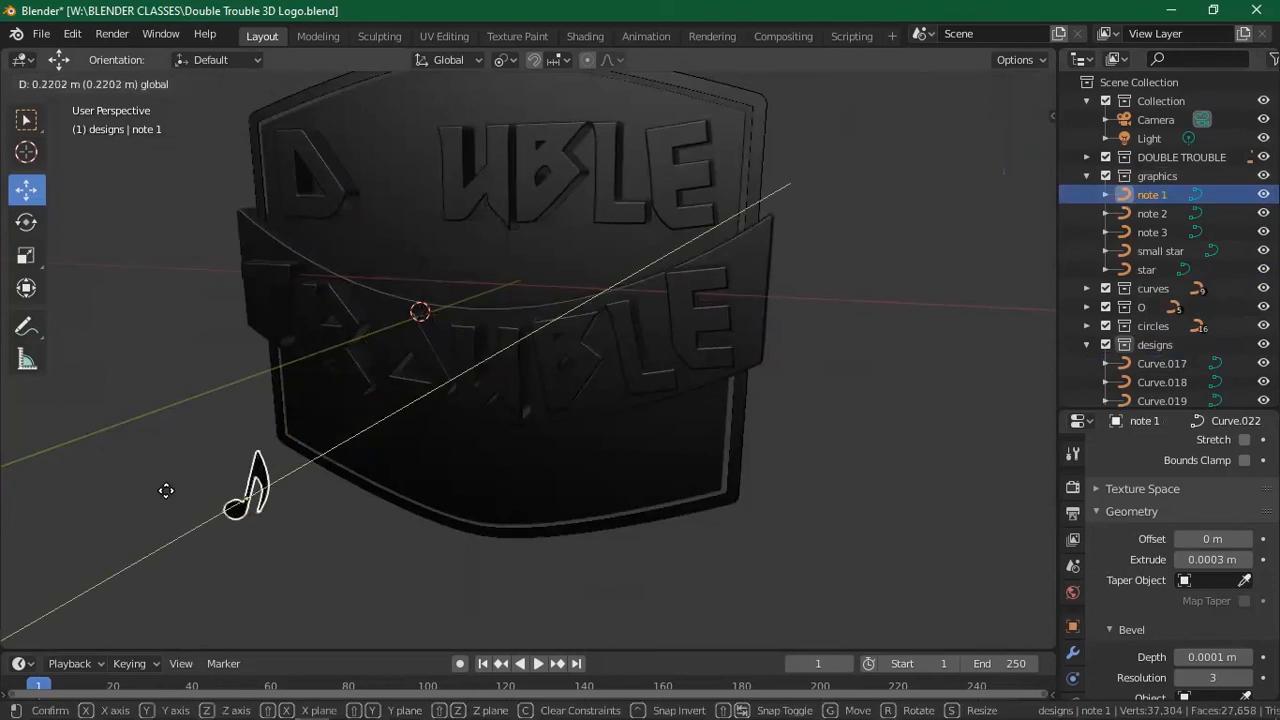
click(212, 522)
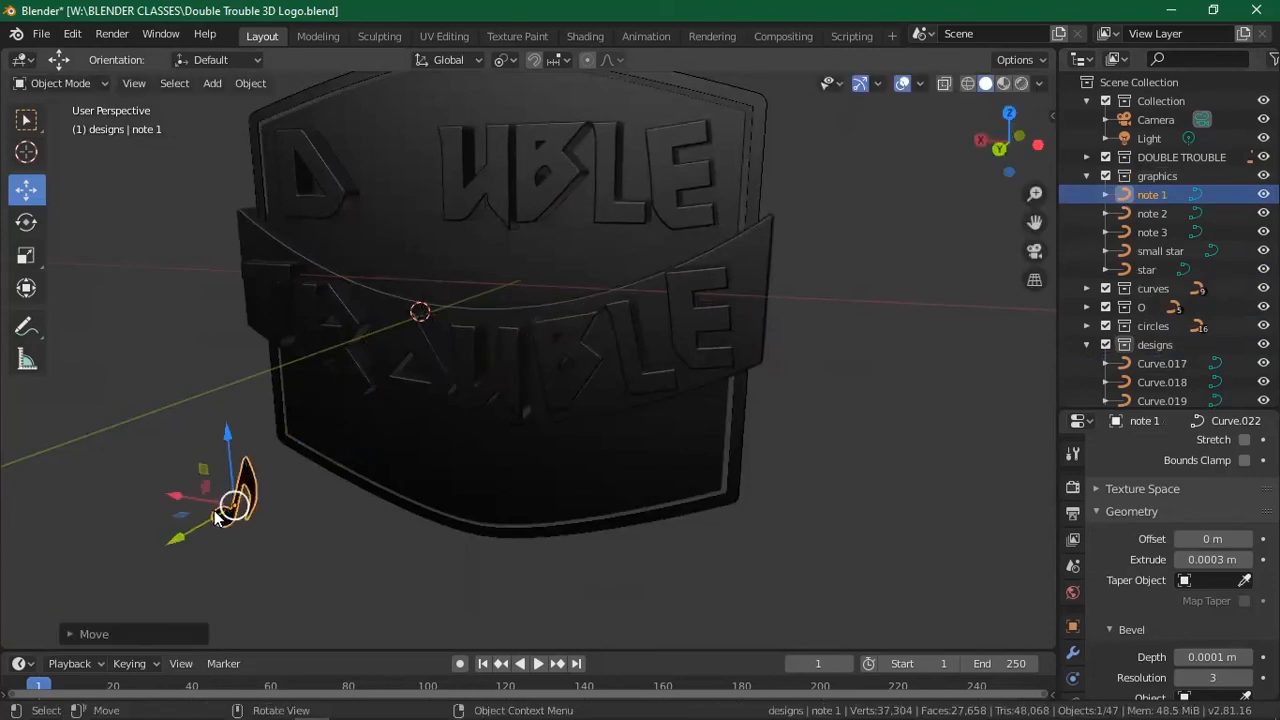
scroll(220, 516, up, 5)
scroll(217, 508, down, 5)
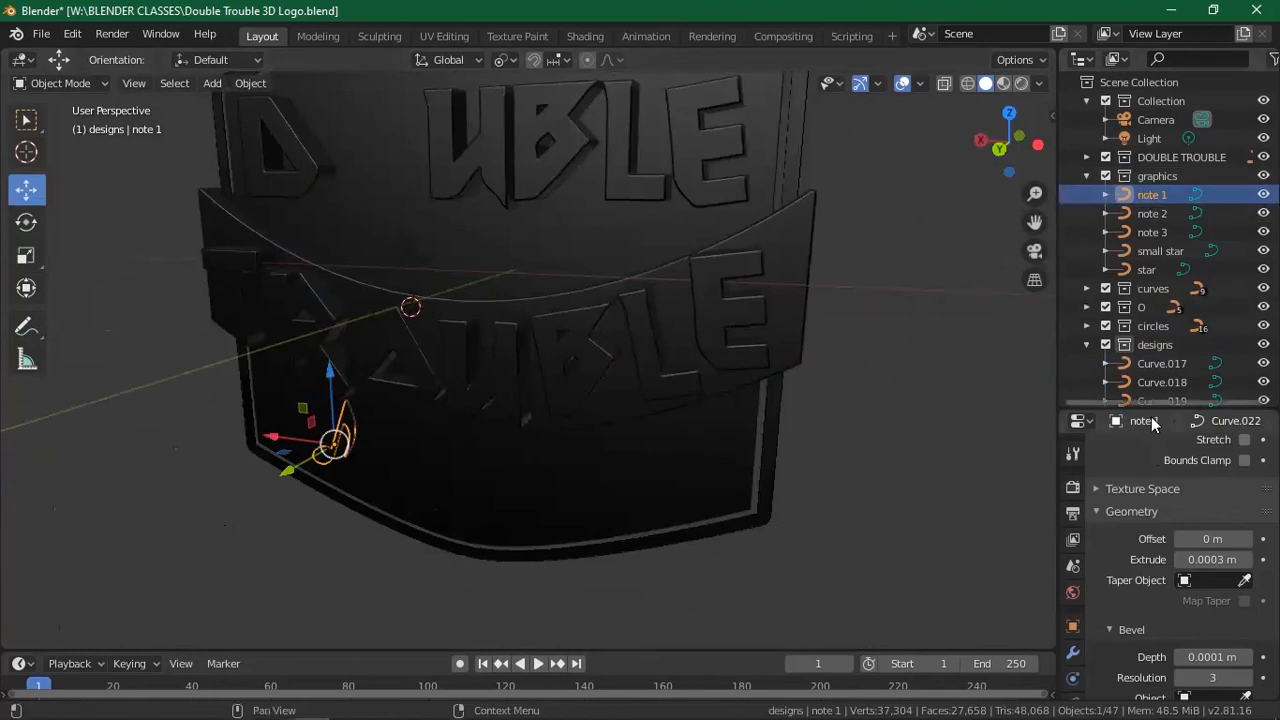
Copy note 1's extrude value of 0.0003 m to Curve.017 in the designs collection.
scroll(1157, 365, down, 2)
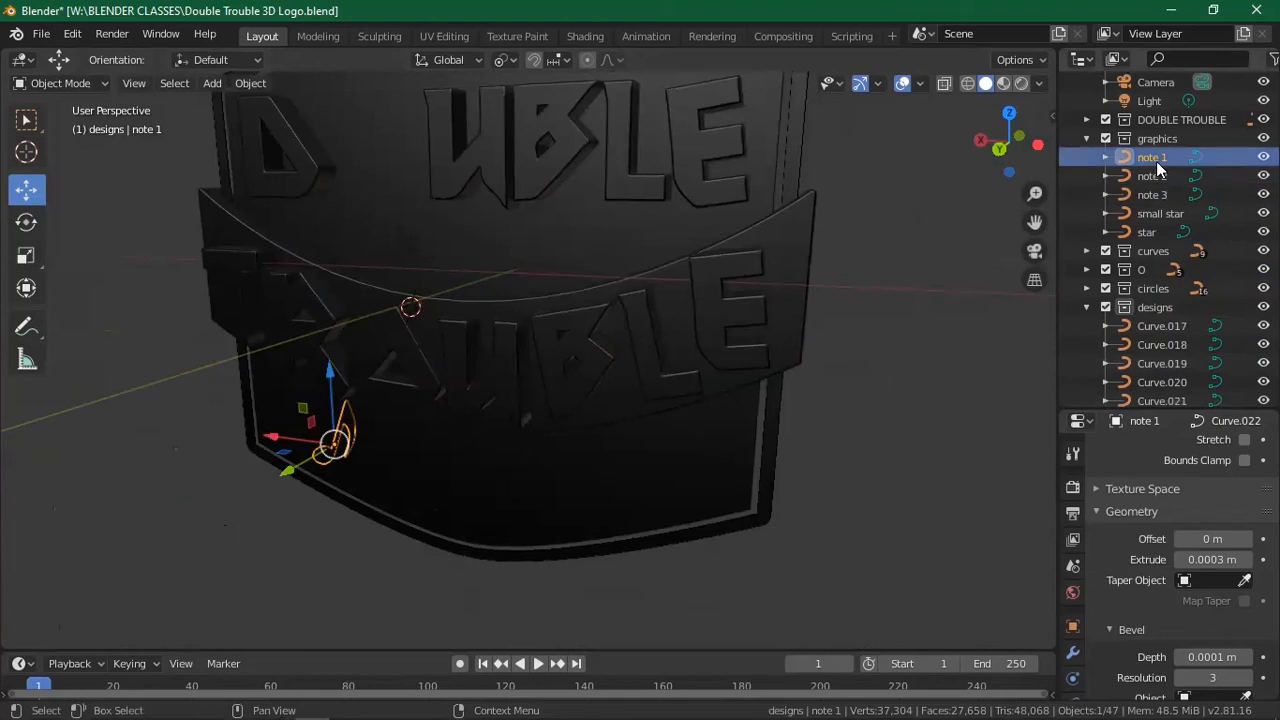
click(1216, 562)
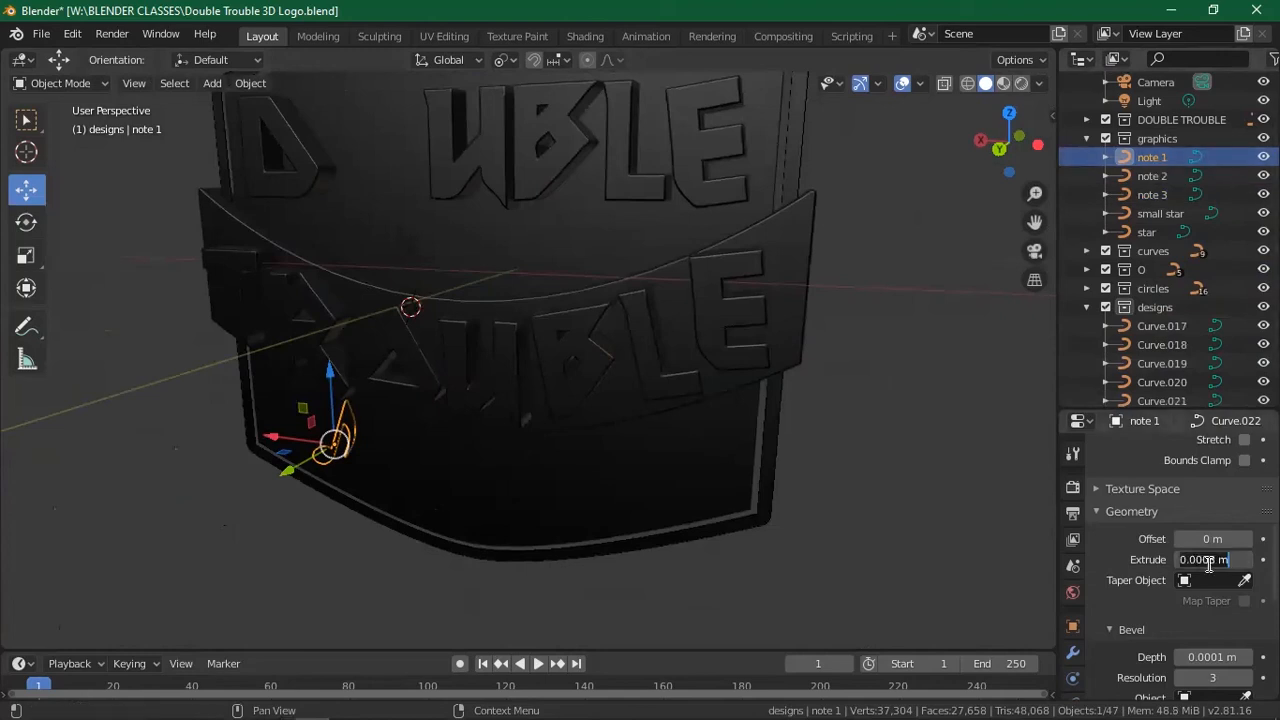
key(ctrl+c)
click(1209, 564)
click(1146, 326)
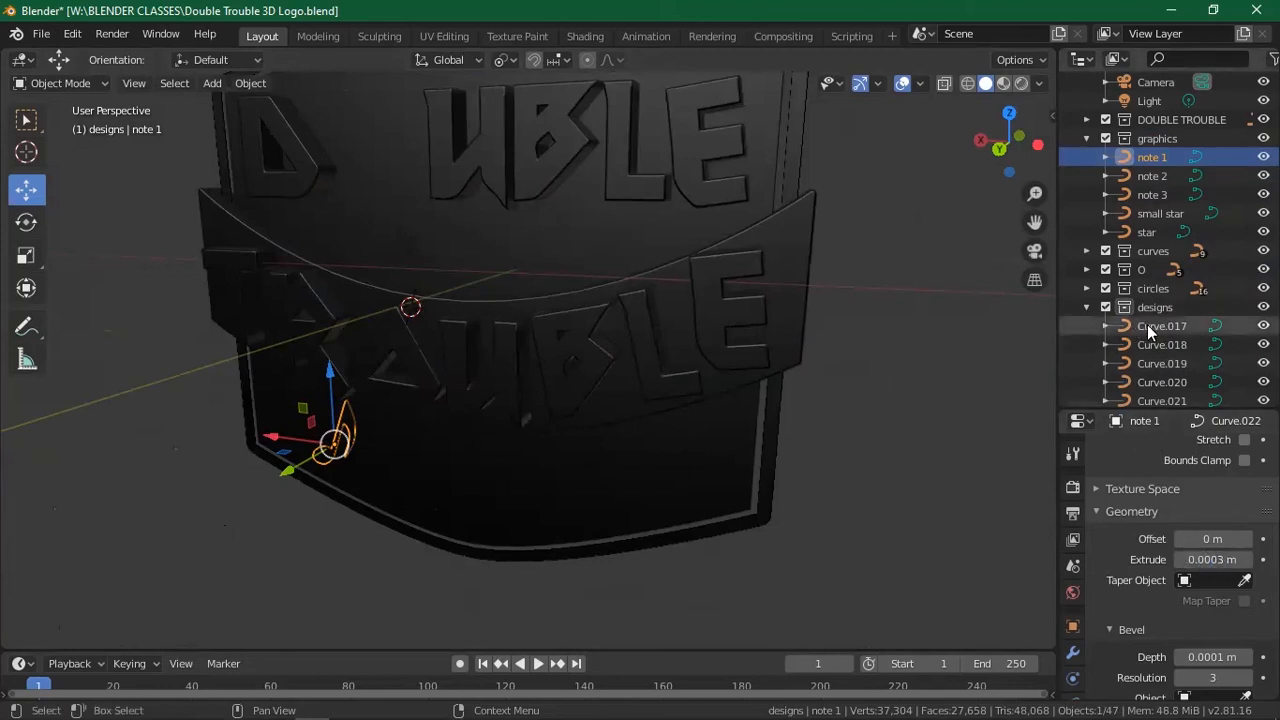
click(1160, 330)
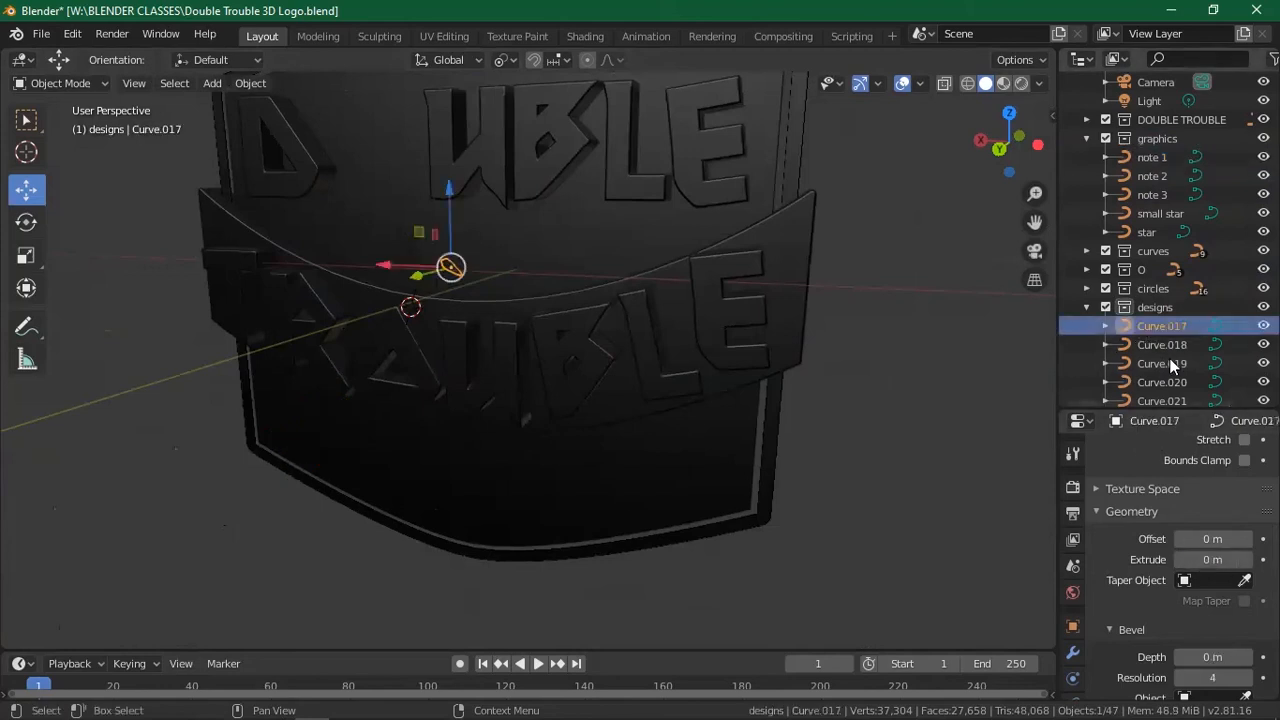
click(1220, 558)
key(ctrl+v)
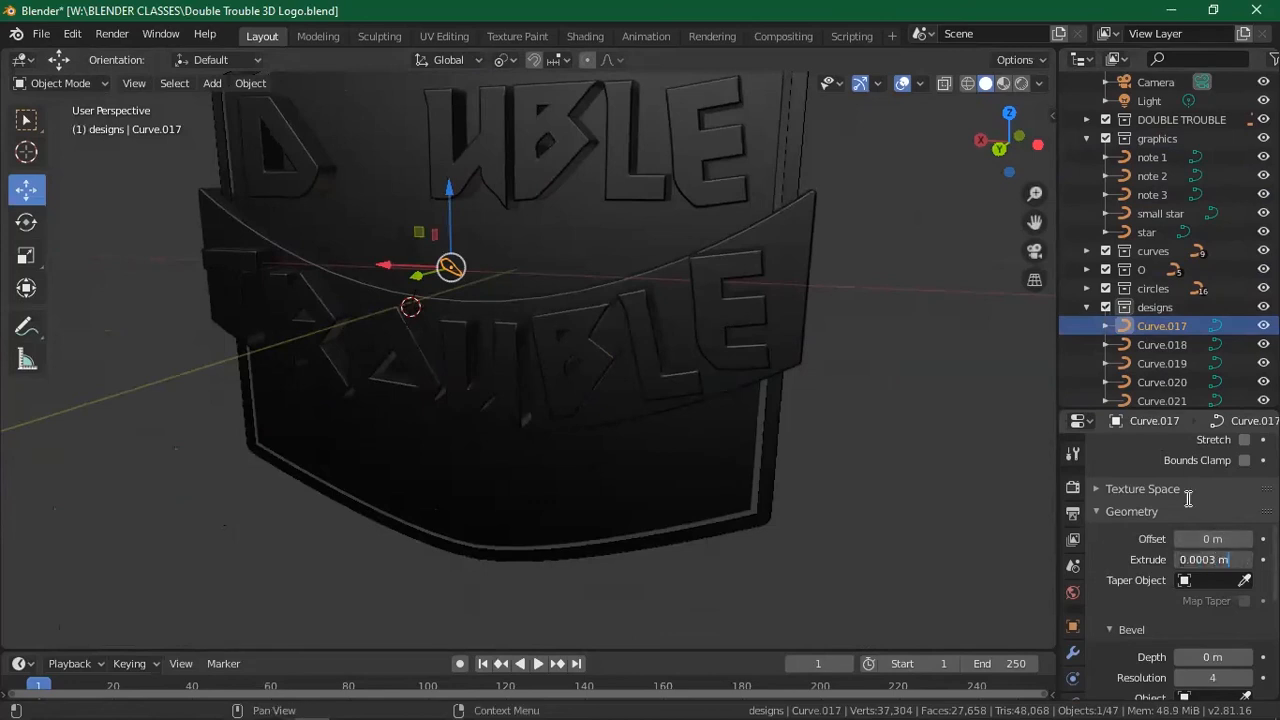
Set the extrude of Curve.018 and Curve.019 in the designs collection to 0.0003 m.
click(1147, 345)
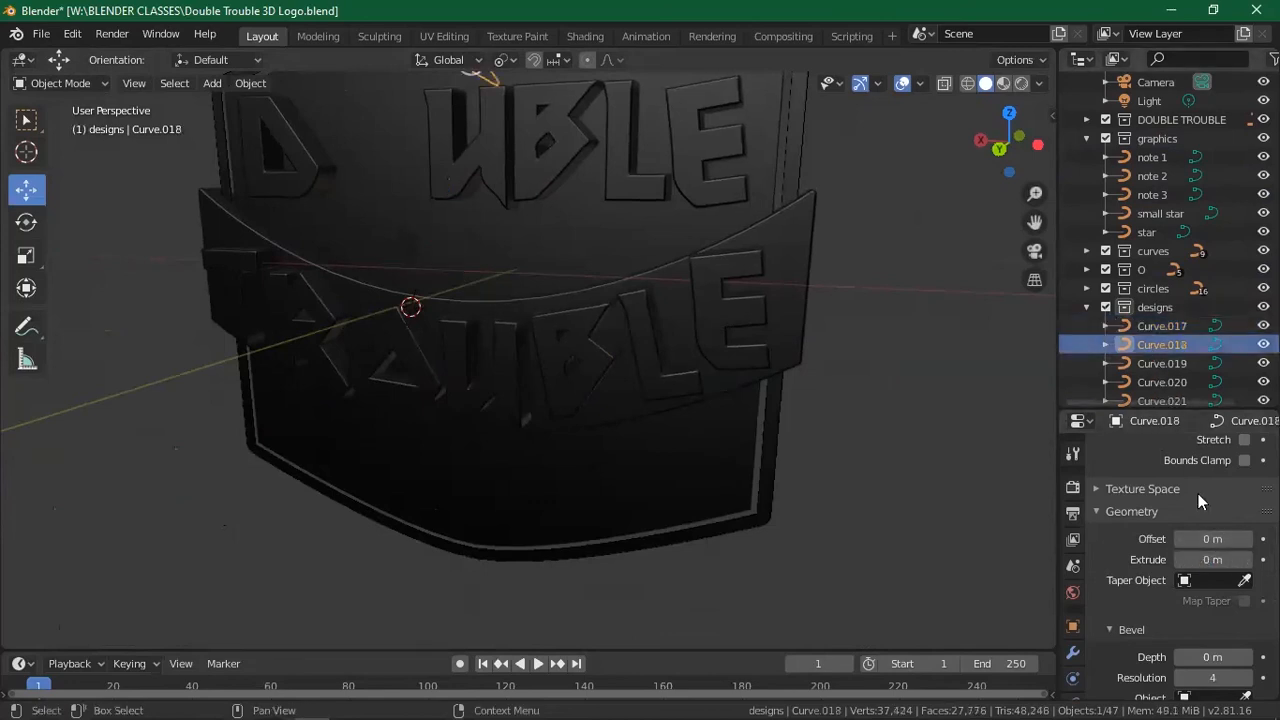
click(1212, 559)
key(ctrl+v)
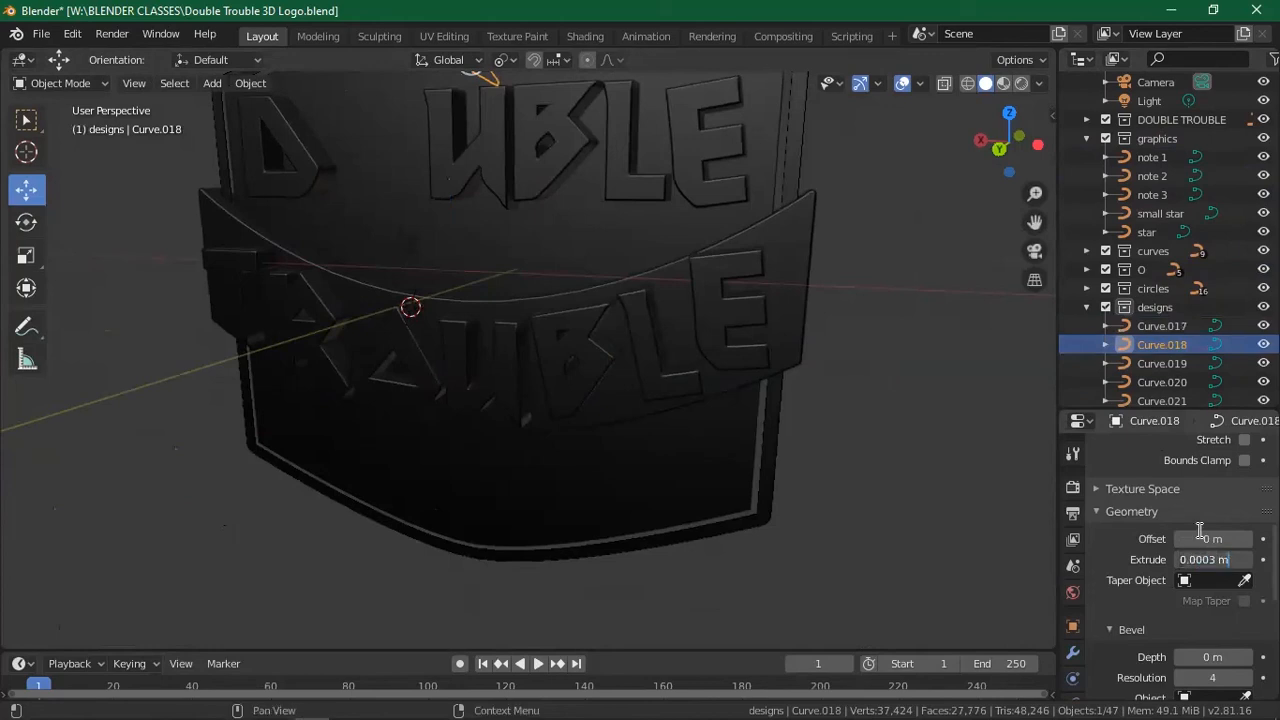
key(Return)
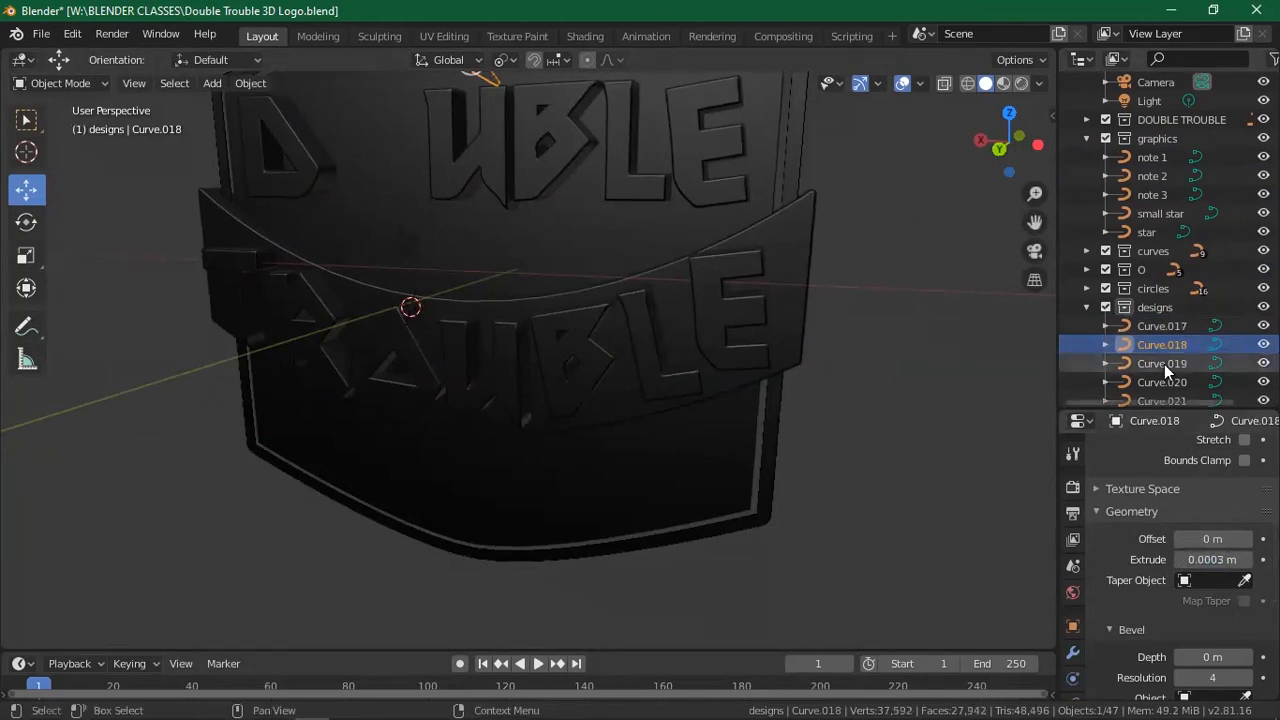
click(1164, 364)
click(1218, 559)
key(ctrl+v)
key(Return)
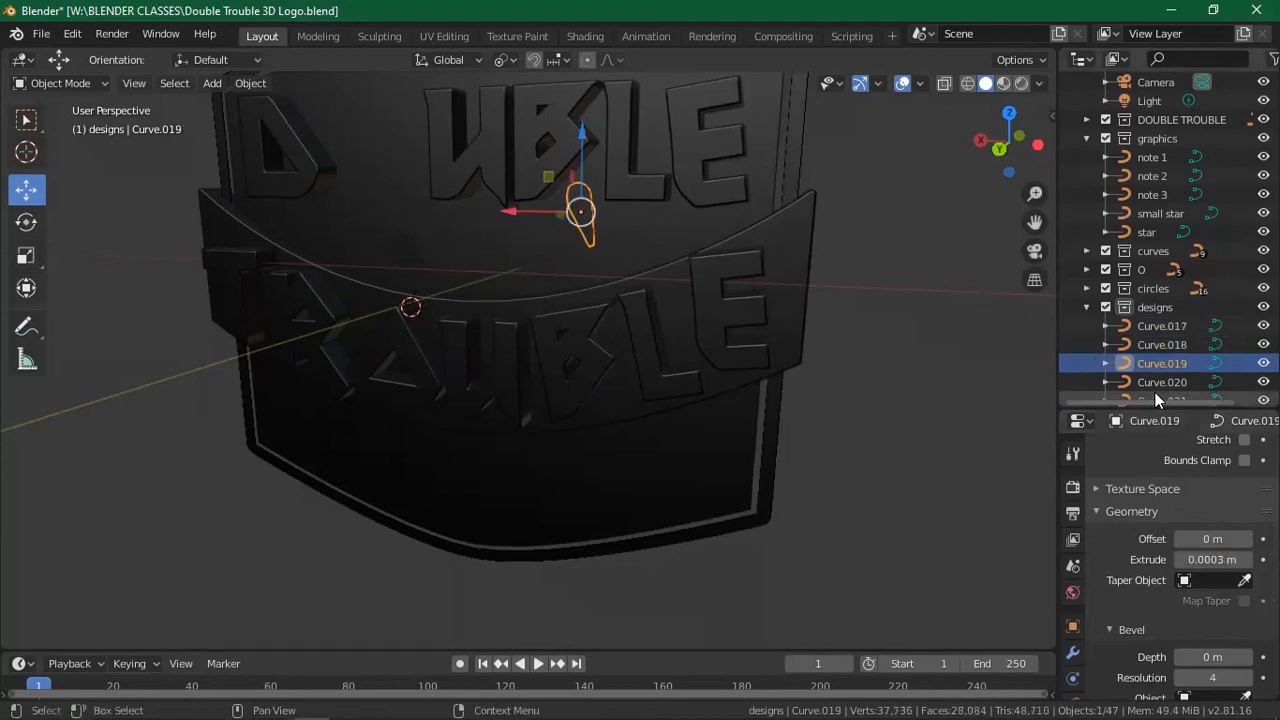
Set the extrude of Curve.021 and Curve.020 in the designs collection to 0.0003 m.
click(1160, 396)
click(1212, 560)
key(ctrl+v)
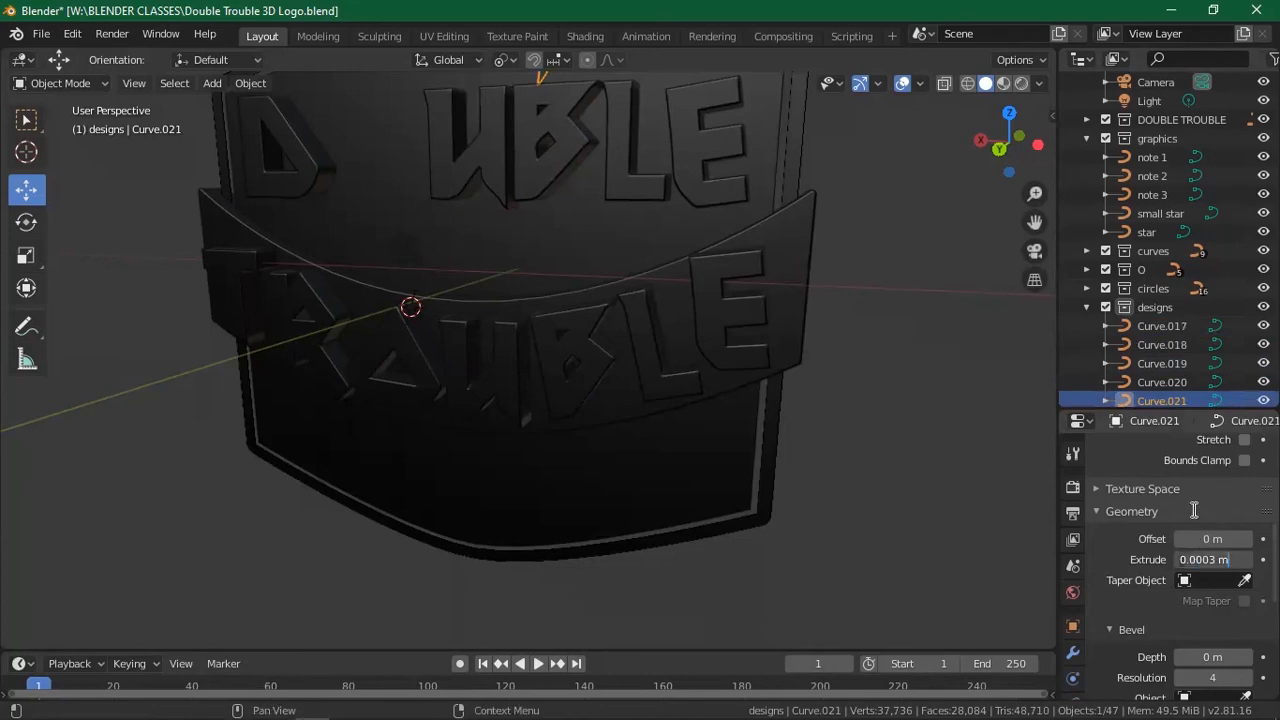
click(1175, 388)
click(1212, 559)
key(ctrl+v)
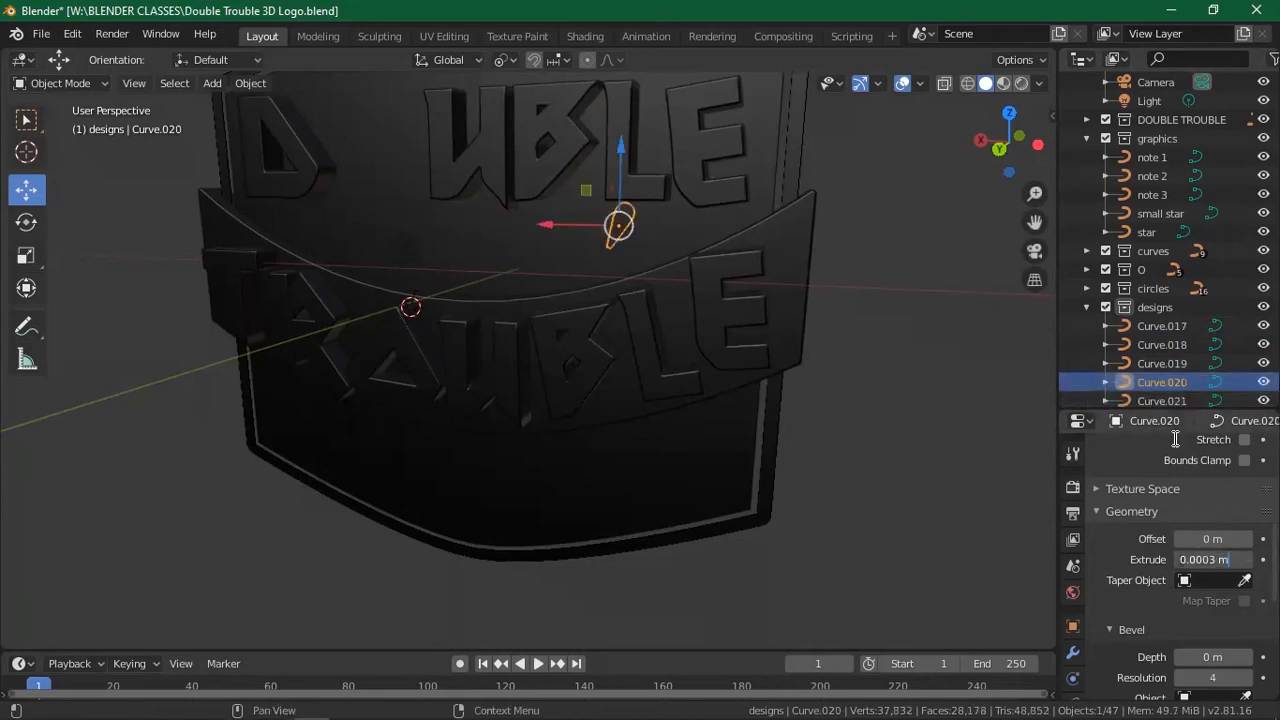
click(1148, 381)
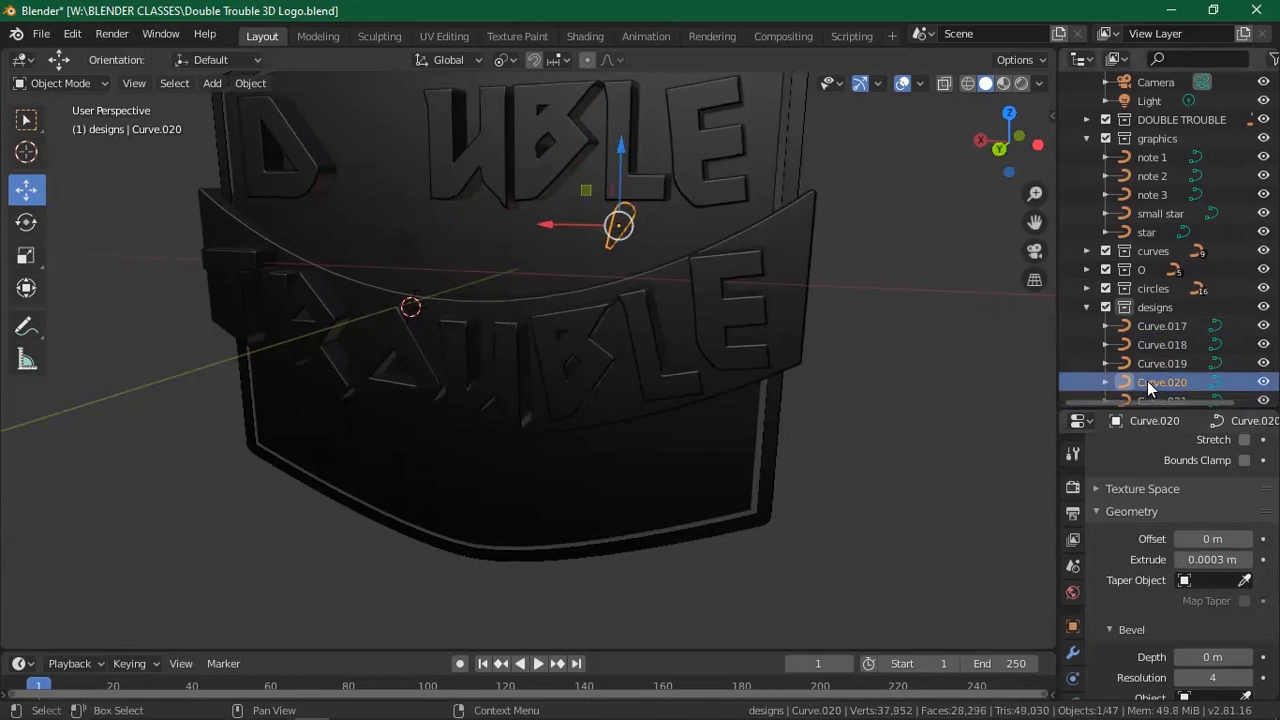
Select Curve.017 through Curve.021, then switch to Photos and look through the Double Trouble reference images.
click(1150, 327)
scroll(1150, 335, down, 1)
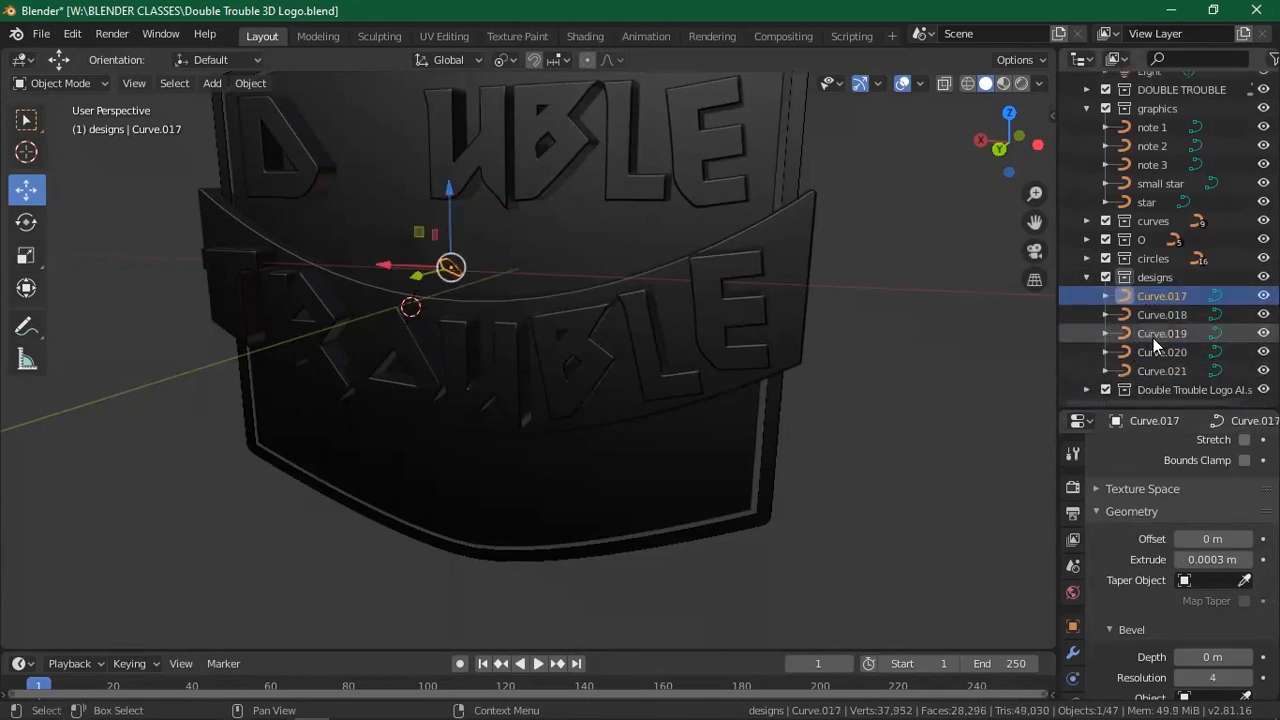
shift+click(1160, 368)
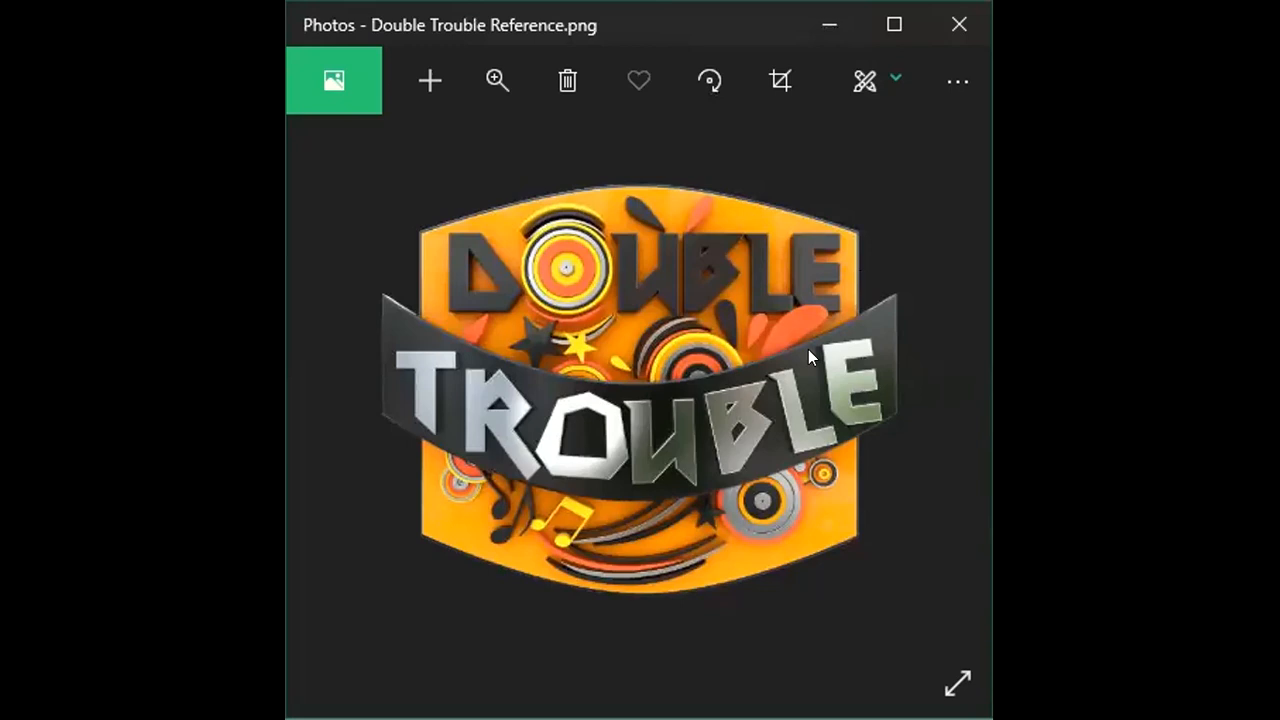
key(Right)
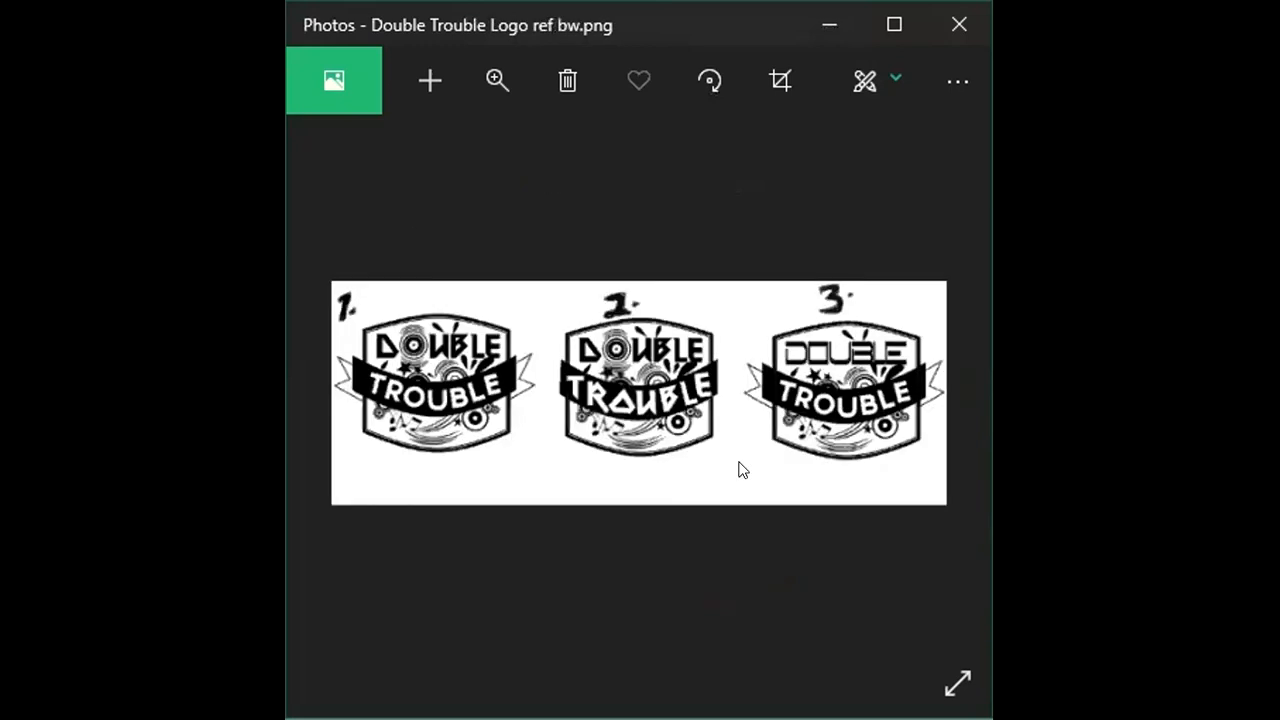
key(Right)
key(Right)
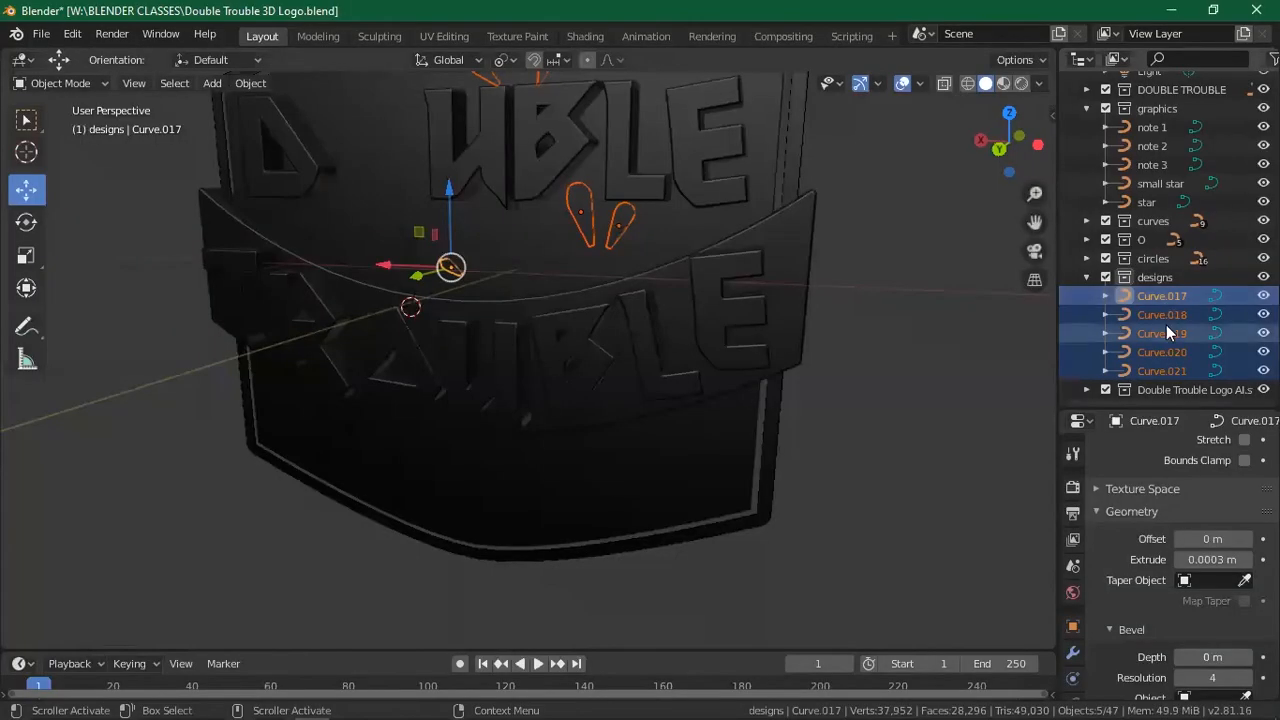
Select Curve.017 through Curve.021 in the designs collection and move them into the graphics collection.
click(1166, 328)
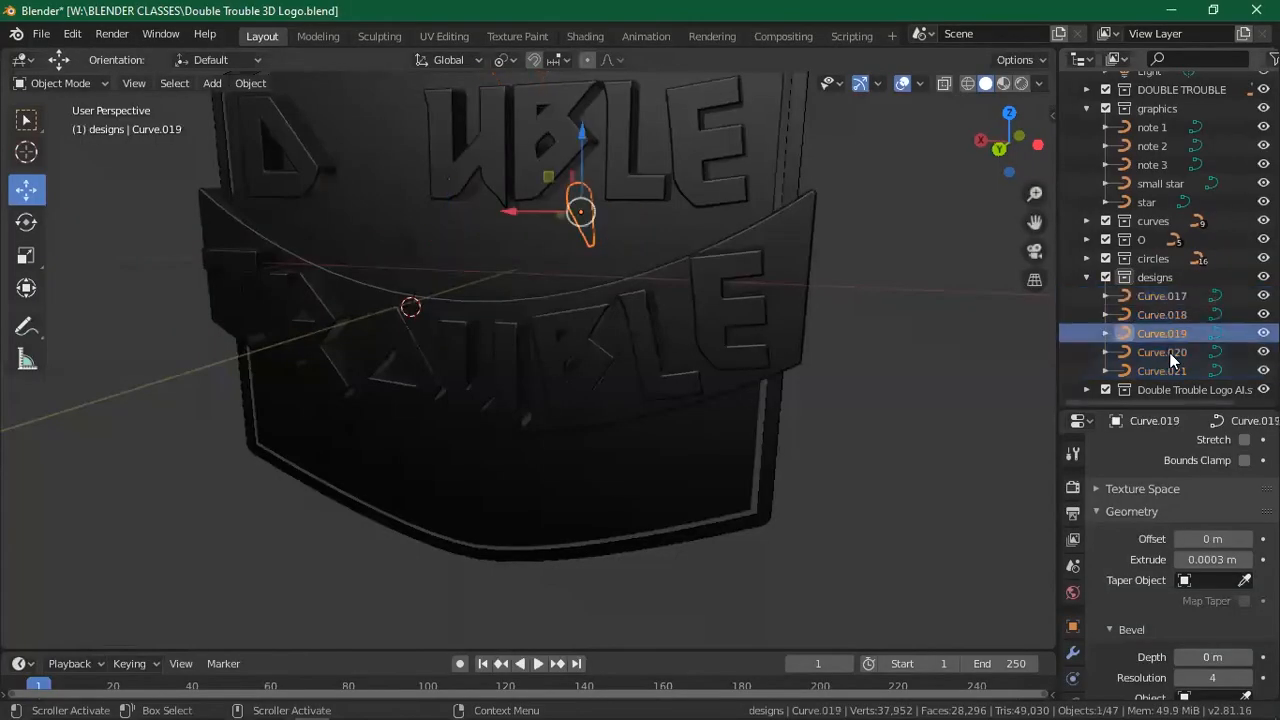
click(1172, 352)
click(1164, 372)
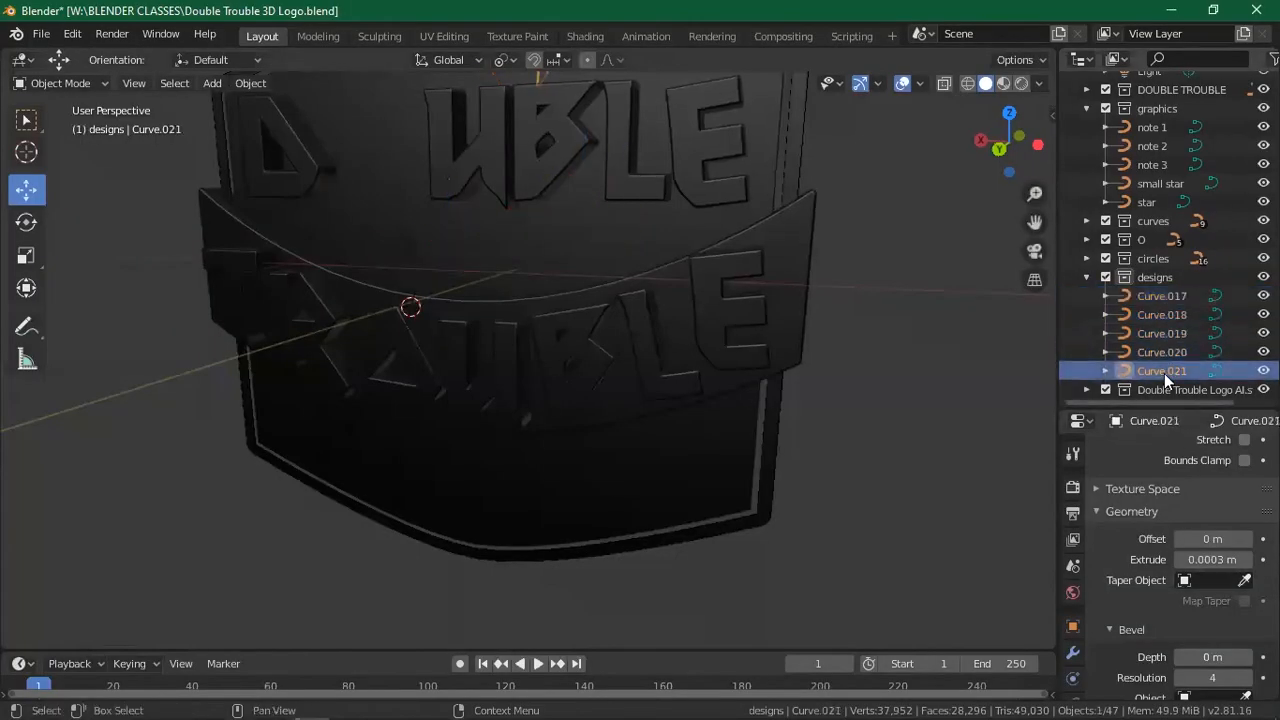
shift+click(1160, 296)
drag(1162, 284, 1158, 112)
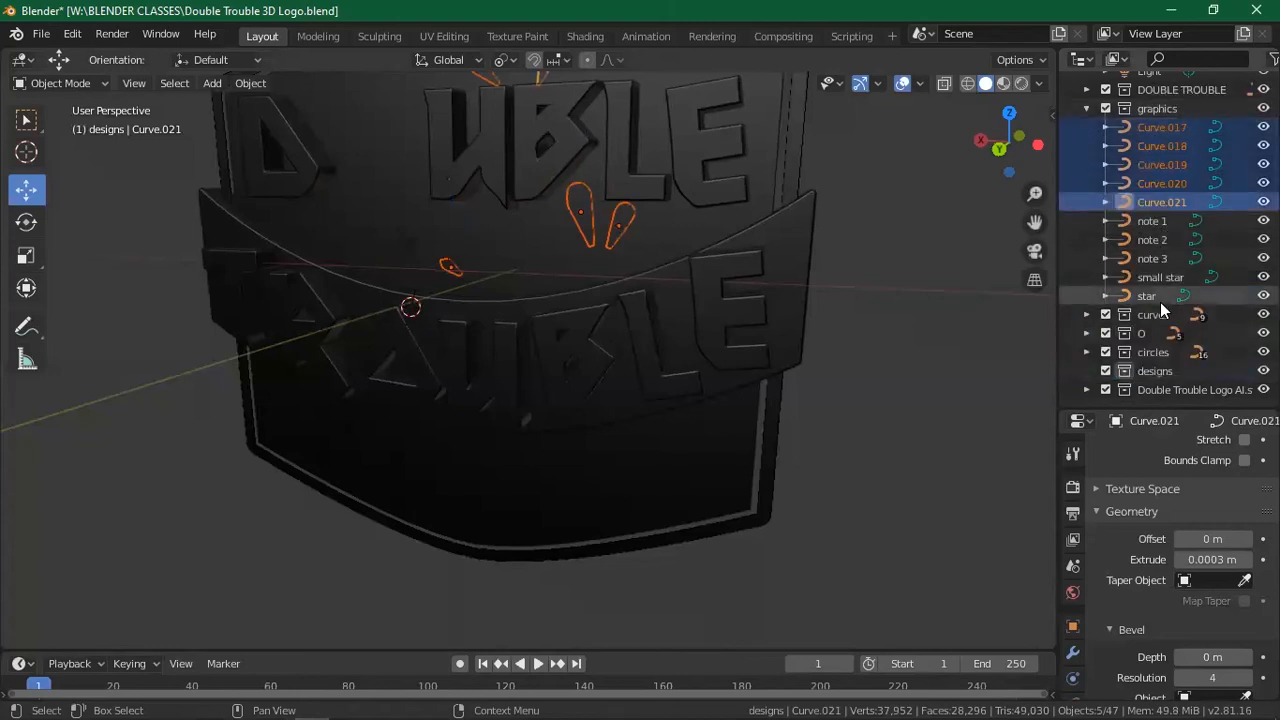
Delete the designs collection.
click(1145, 371)
right_click(1145, 371)
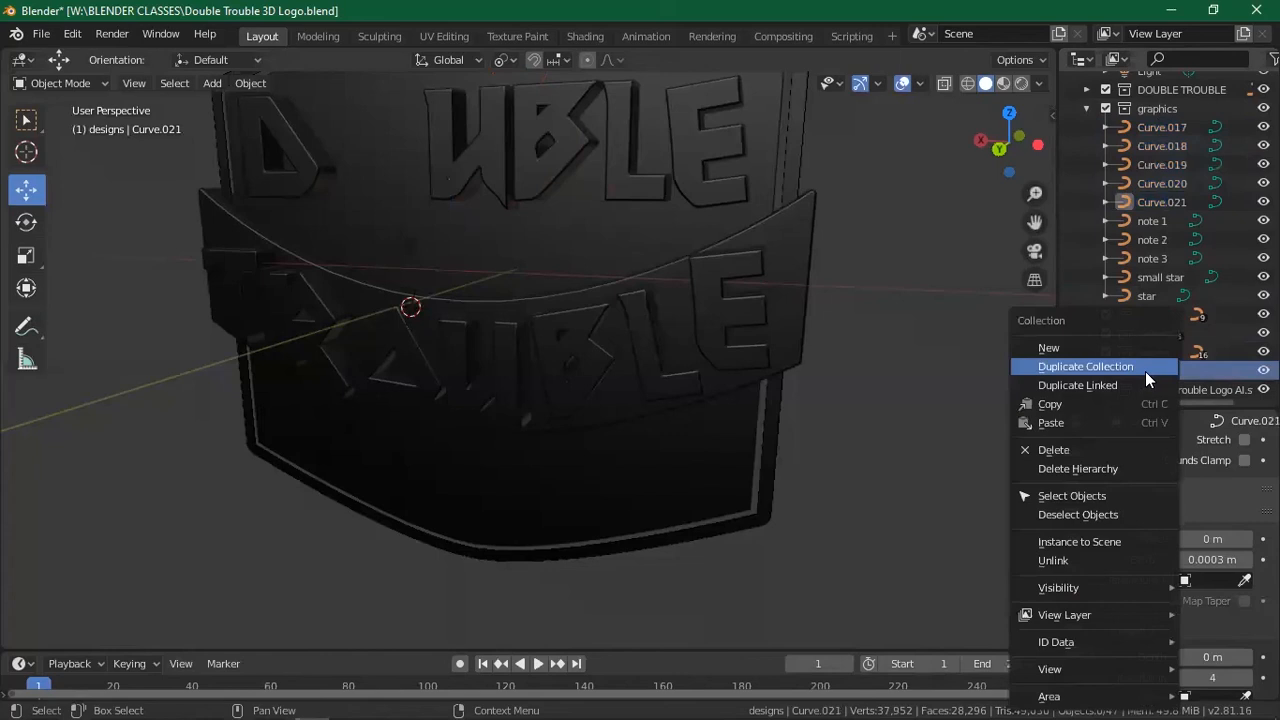
click(1060, 449)
Expand the curves collection and check which logo shapes Curve.009, Curve.011 and Curve.013 are.
click(1166, 336)
click(1088, 334)
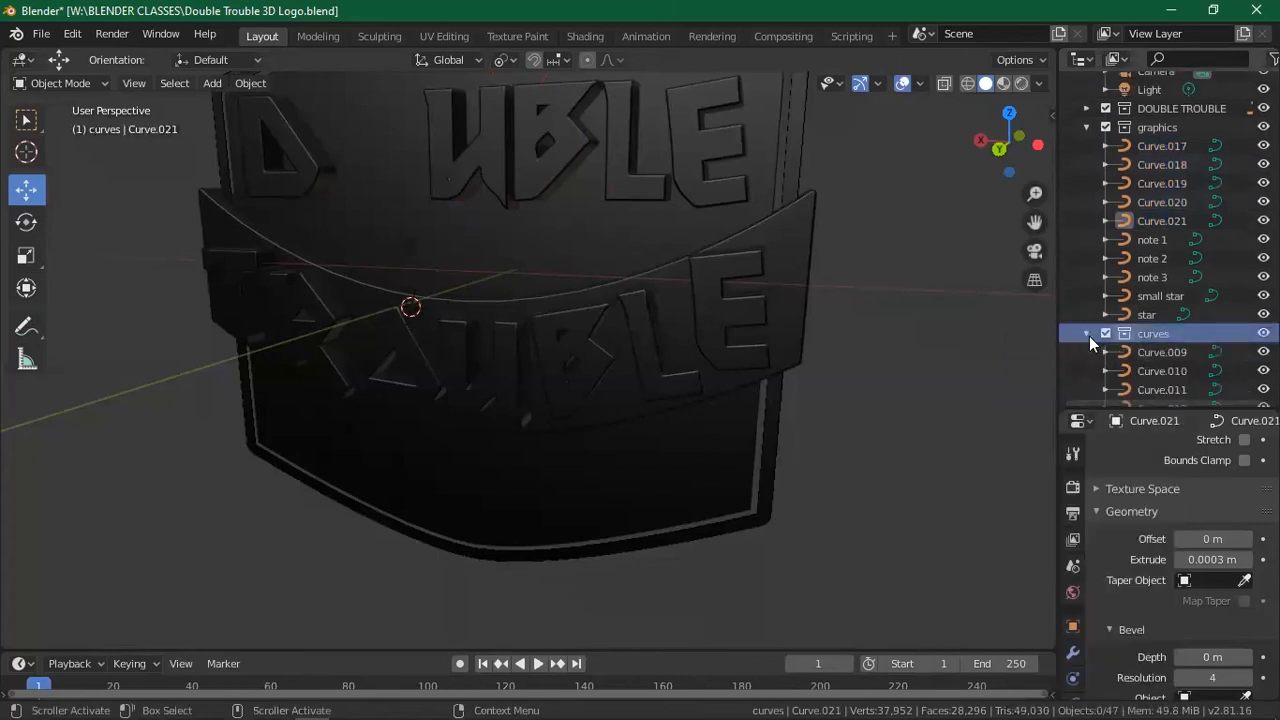
scroll(1143, 337, down, 5)
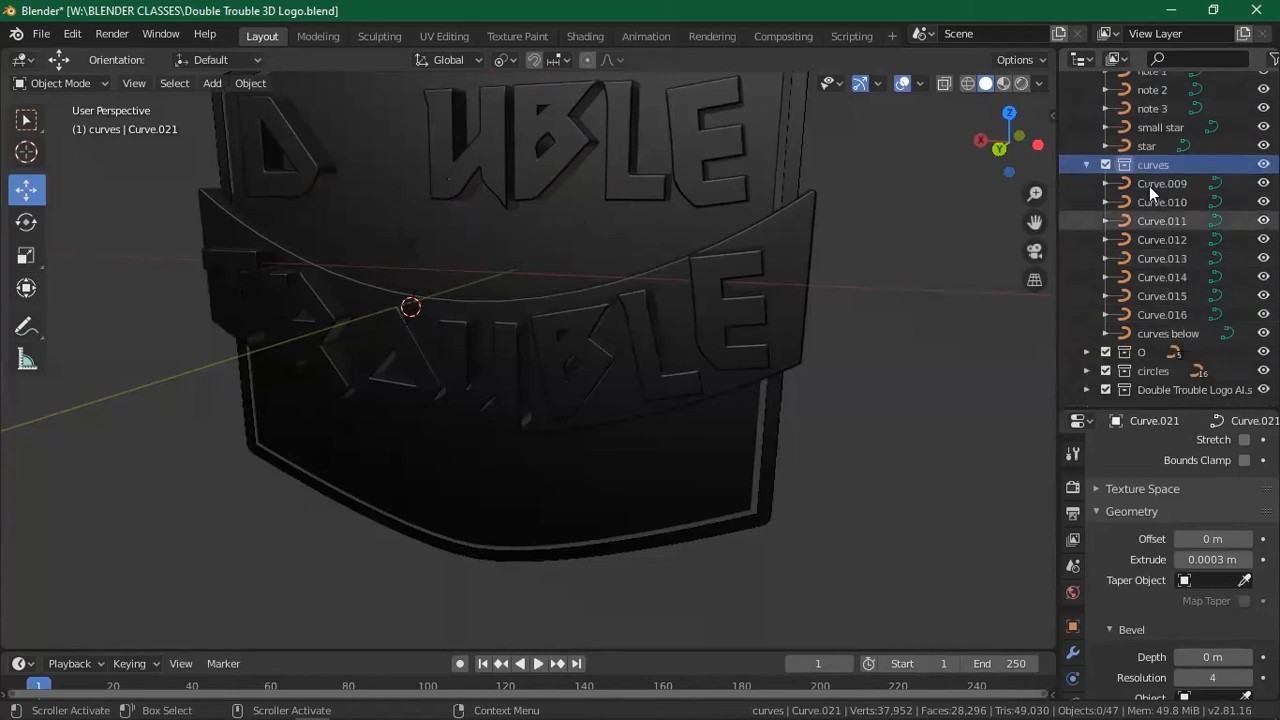
click(1150, 184)
click(1159, 218)
click(1160, 253)
click(1164, 189)
scroll(1164, 189, up, 3)
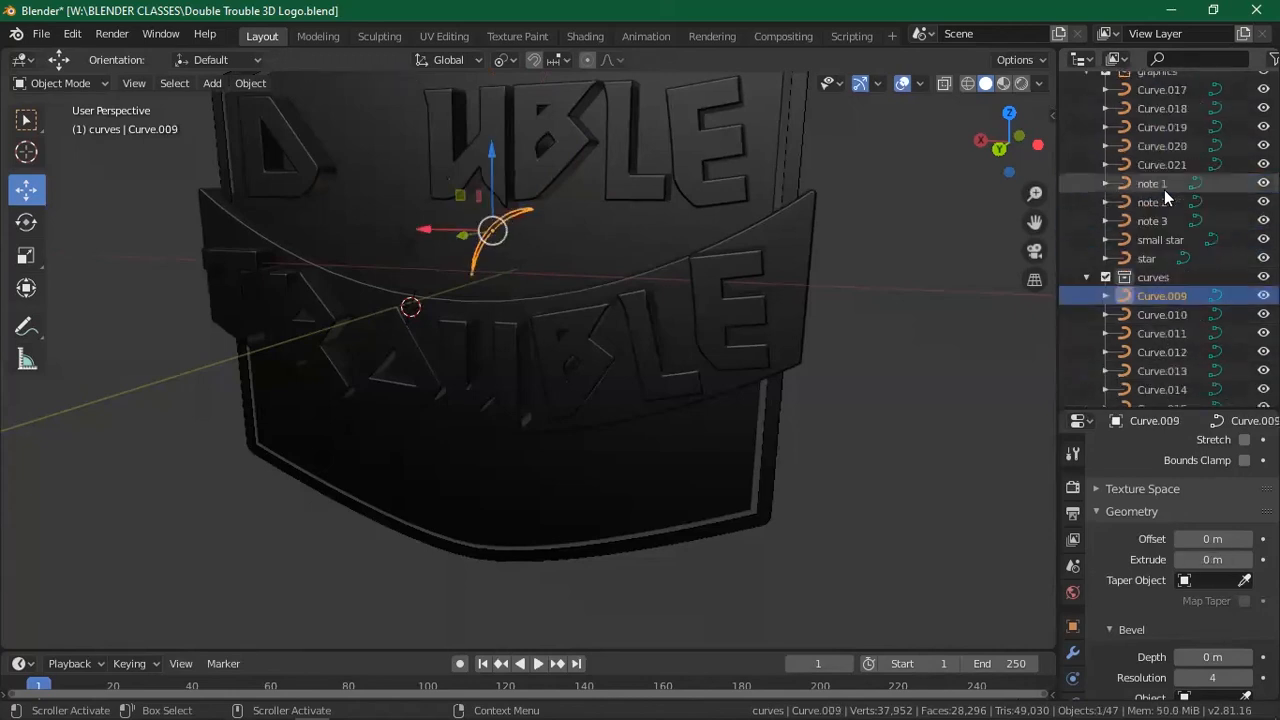
Copy note 1's bevel depth of 0.0001 m to Curve.017 in the graphics collection.
click(1160, 185)
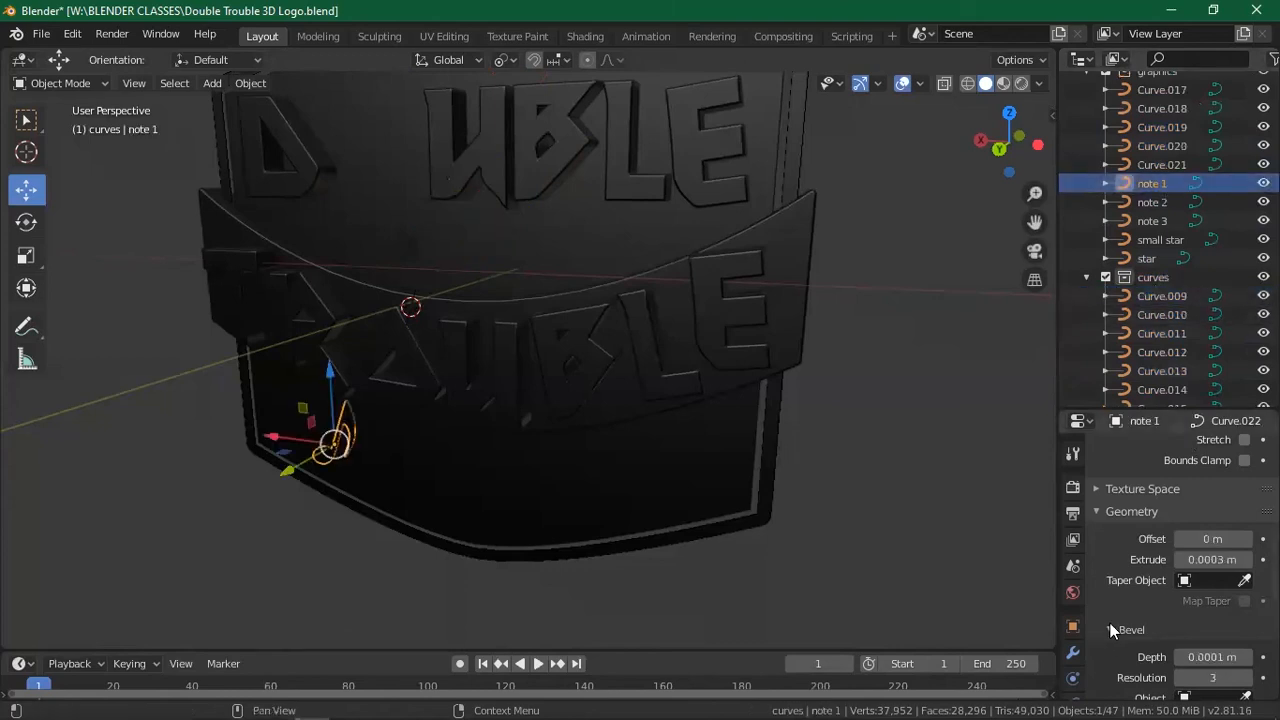
scroll(1110, 620, down, 3)
click(1205, 544)
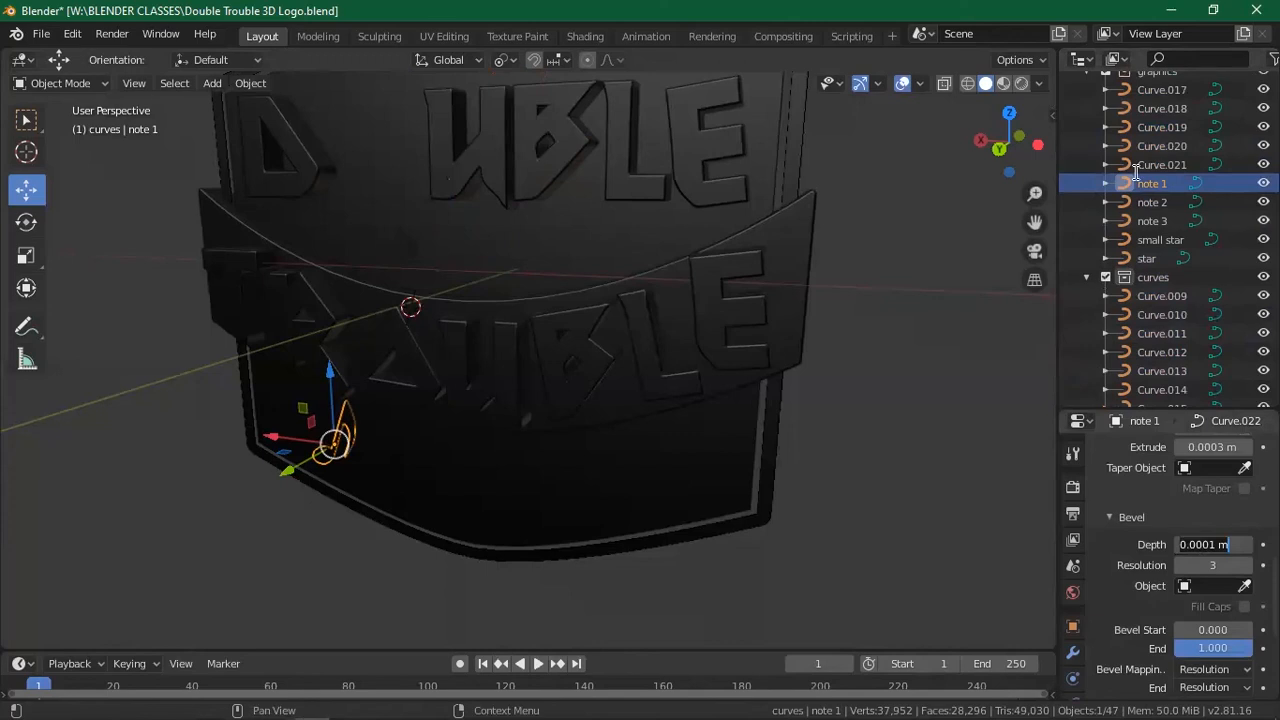
key(Return)
scroll(1155, 150, up, 3)
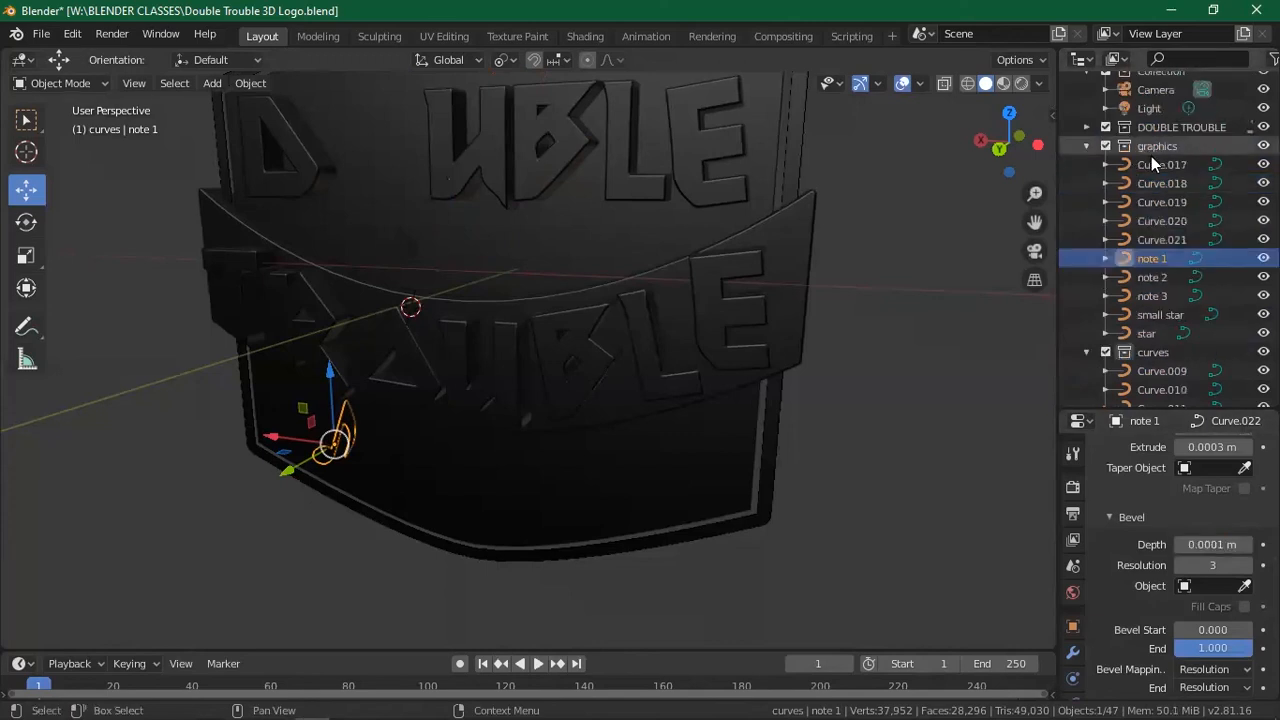
click(1153, 162)
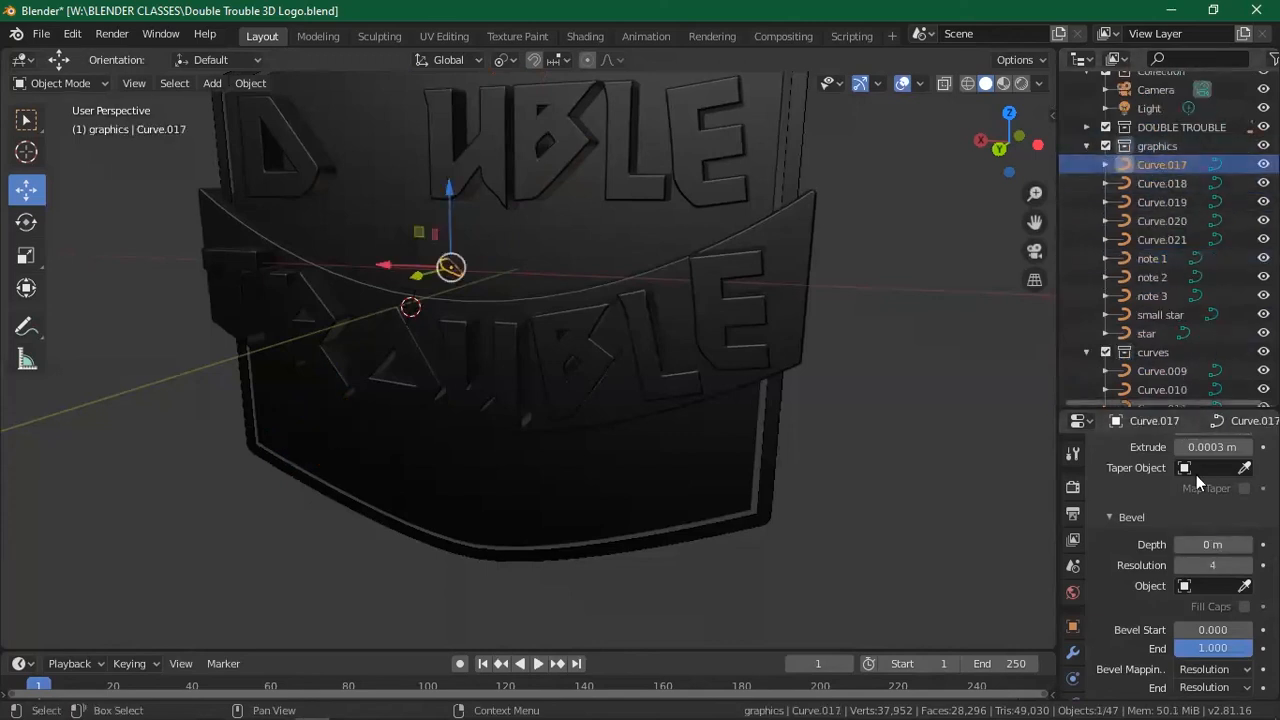
click(1207, 545)
key(ctrl+c)
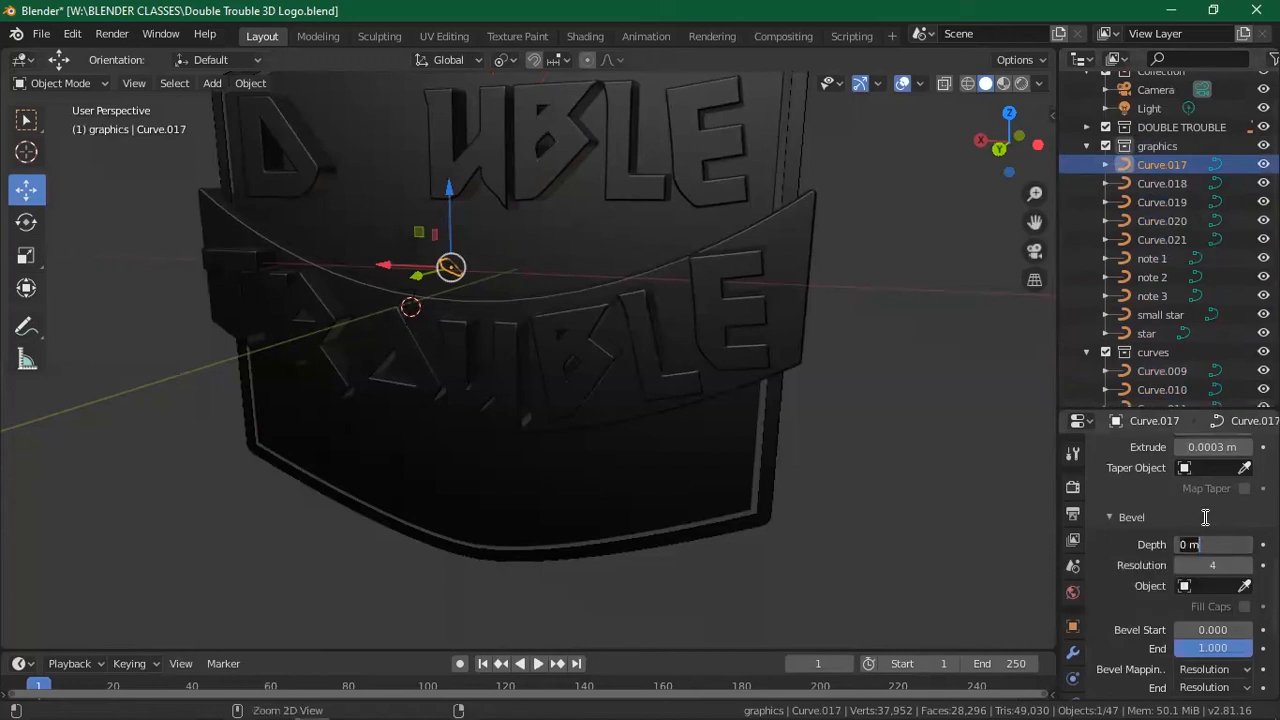
Set the bevel depth of Curve.018 and Curve.019 in the graphics collection to 0.0001 m.
click(1168, 184)
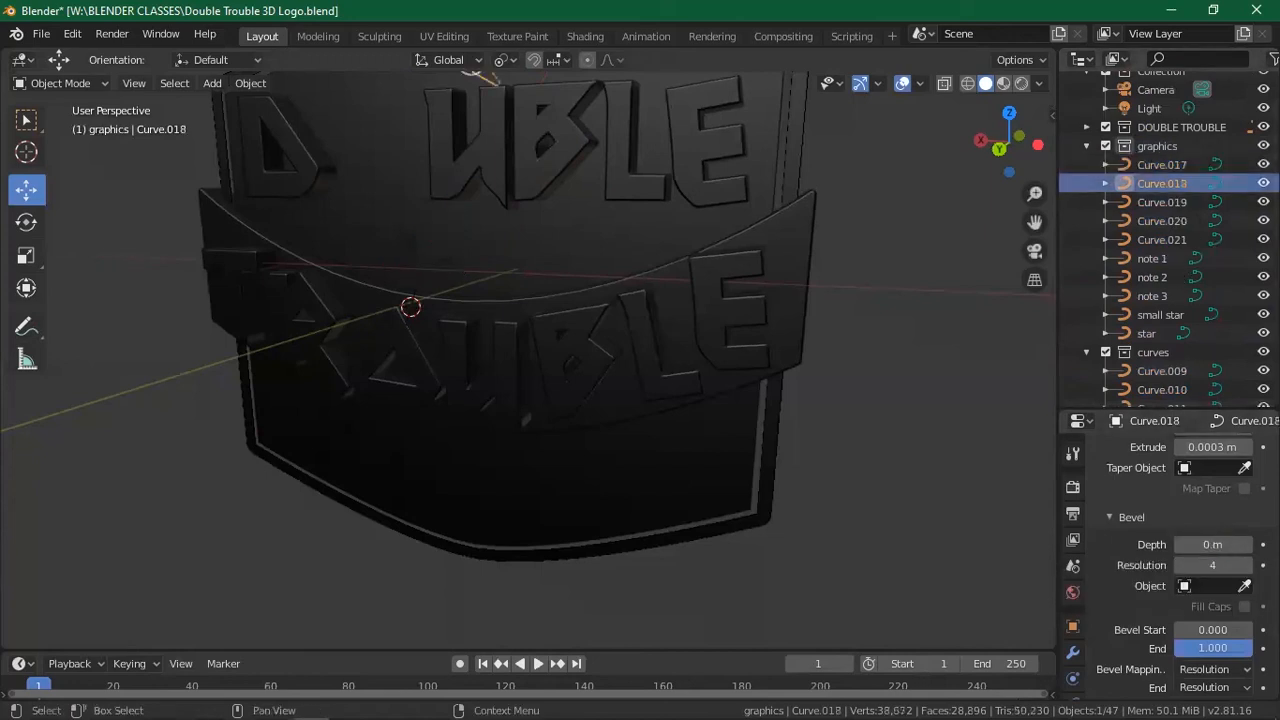
click(1207, 544)
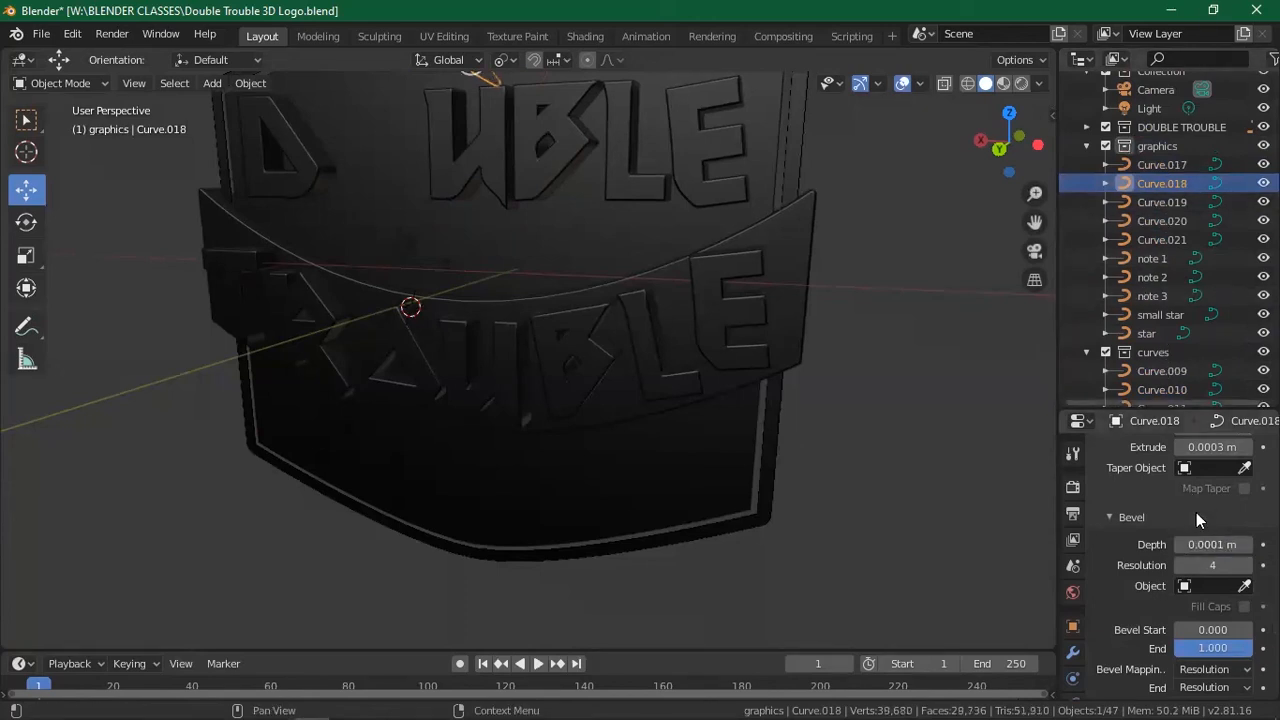
click(1162, 202)
click(1203, 544)
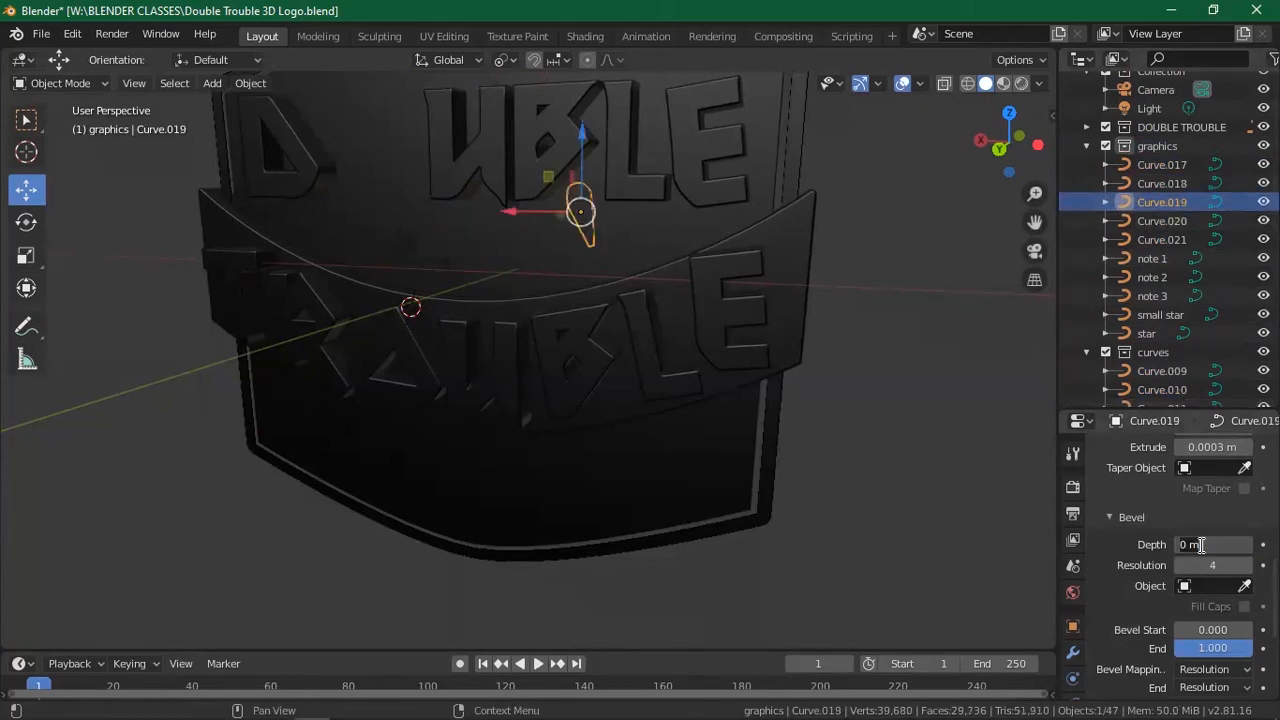
key(ctrl+v)
key(Return)
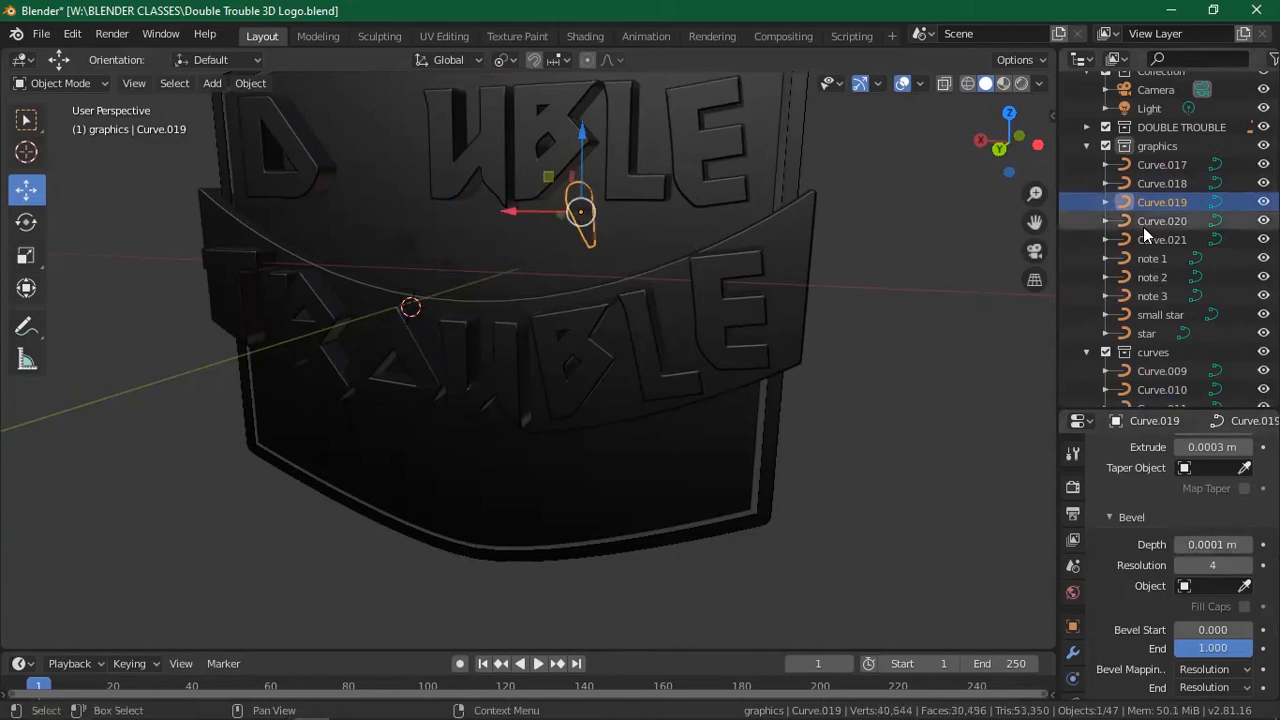
Set the bevel depth of Curve.020 and Curve.021 in the graphics collection to 0.0001 m.
click(1145, 226)
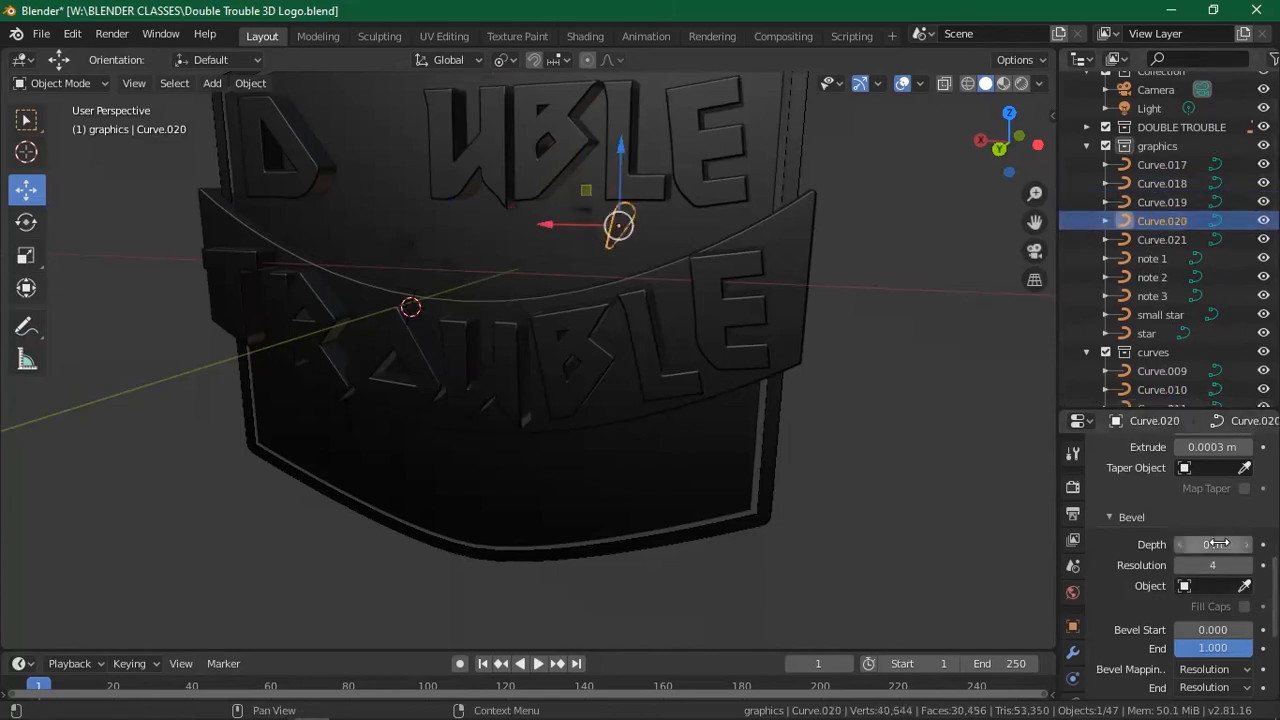
click(1212, 544)
key(ctrl+v)
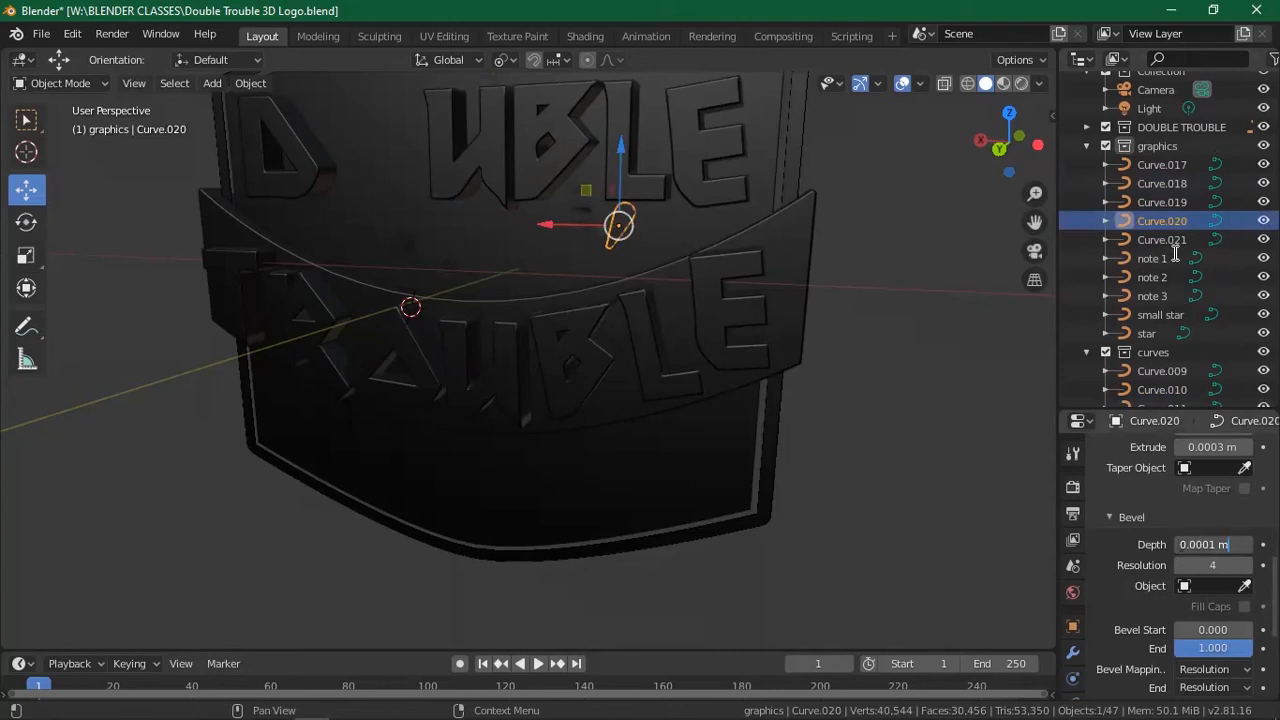
click(1163, 240)
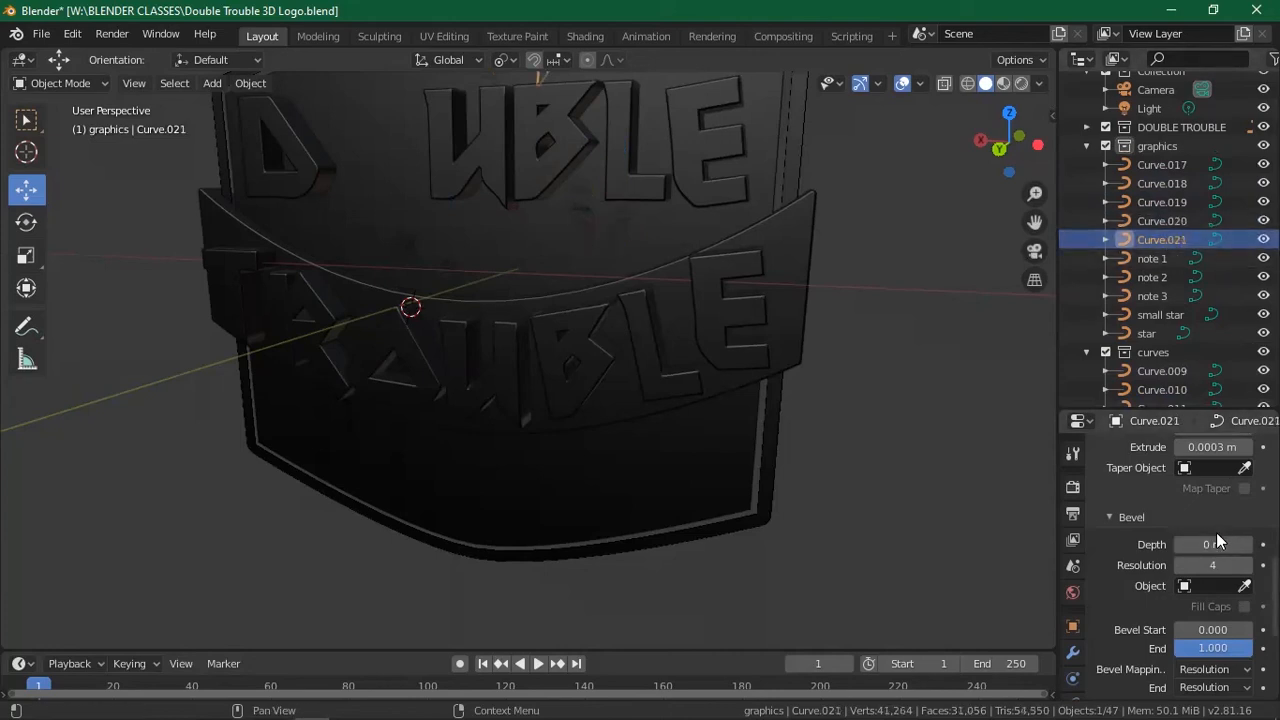
click(1213, 544)
key(ctrl+v)
click(1188, 247)
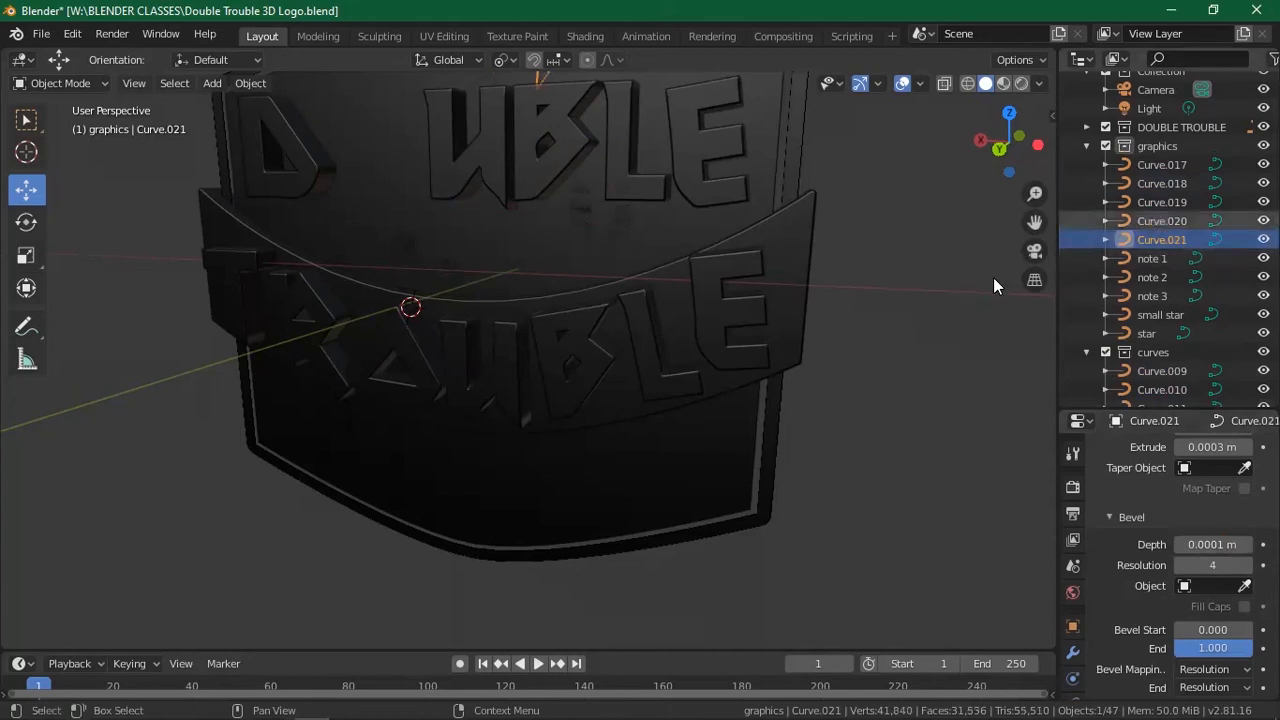
Collapse the graphics collection and compare note 1's extrude and bevel settings with the curves in the curves collection.
scroll(972, 274, down, 1)
scroll(971, 272, up, 2)
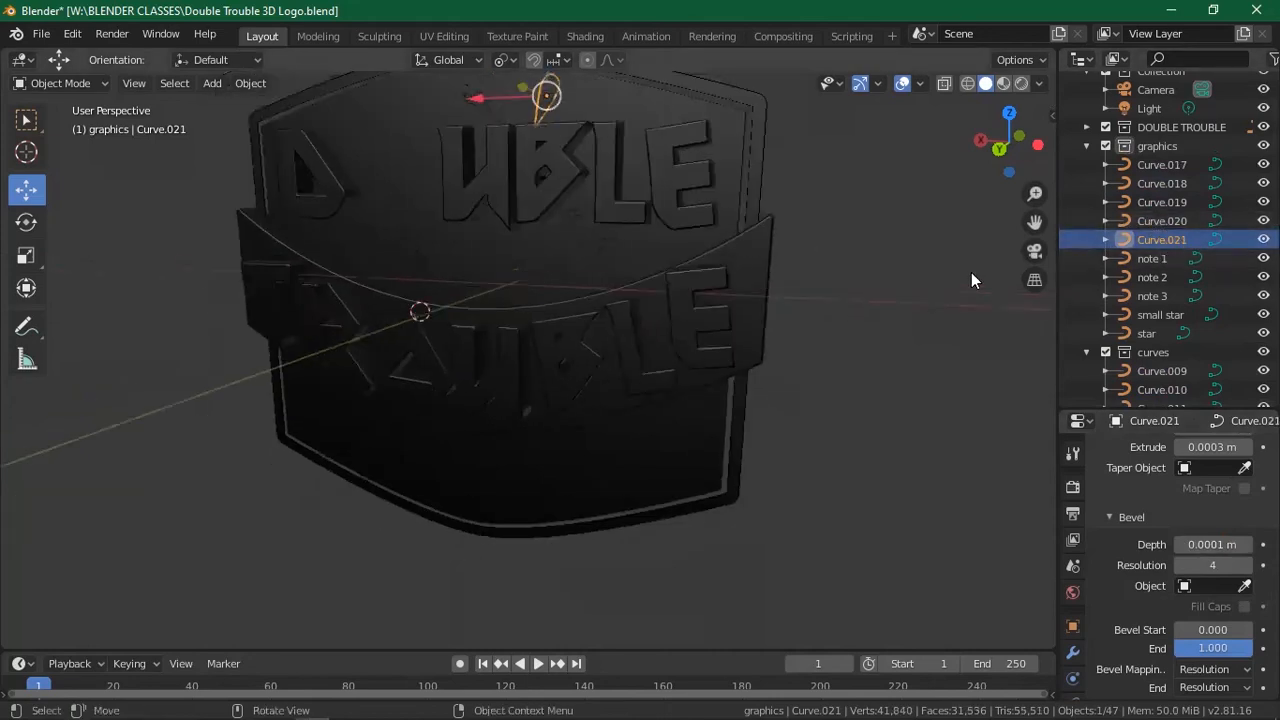
click(1141, 257)
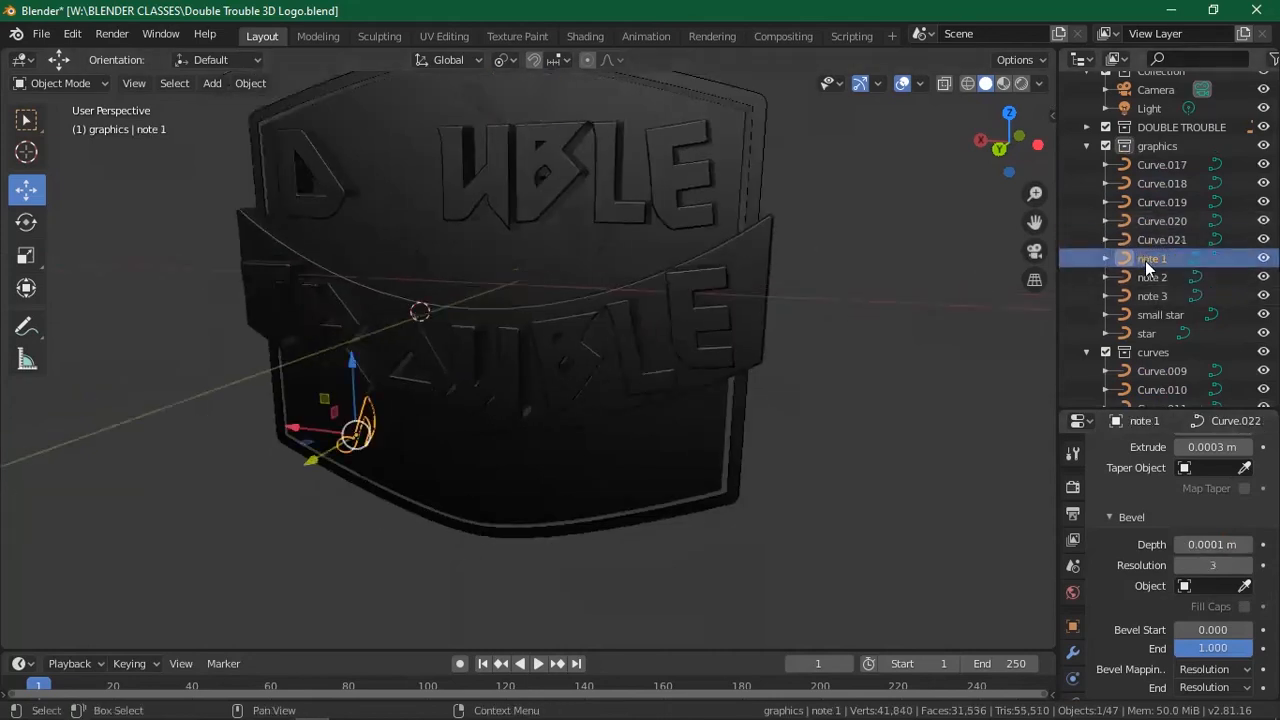
click(1088, 147)
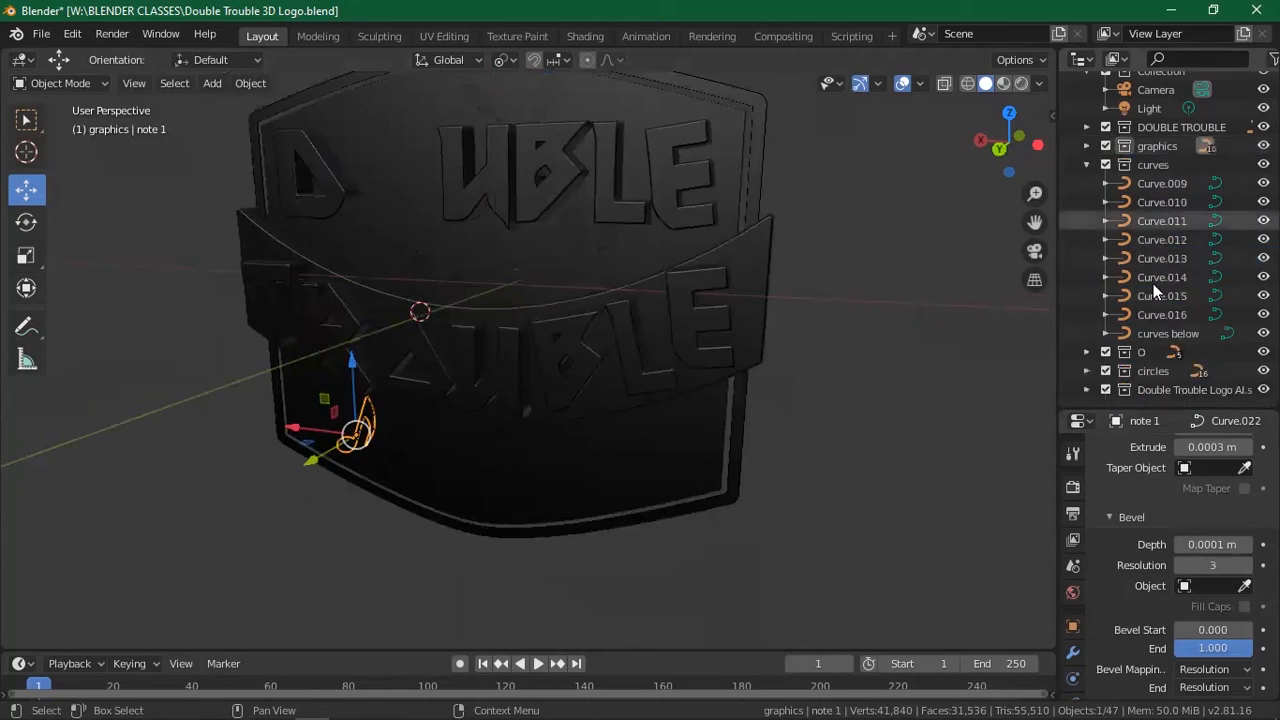
click(1156, 178)
click(1160, 202)
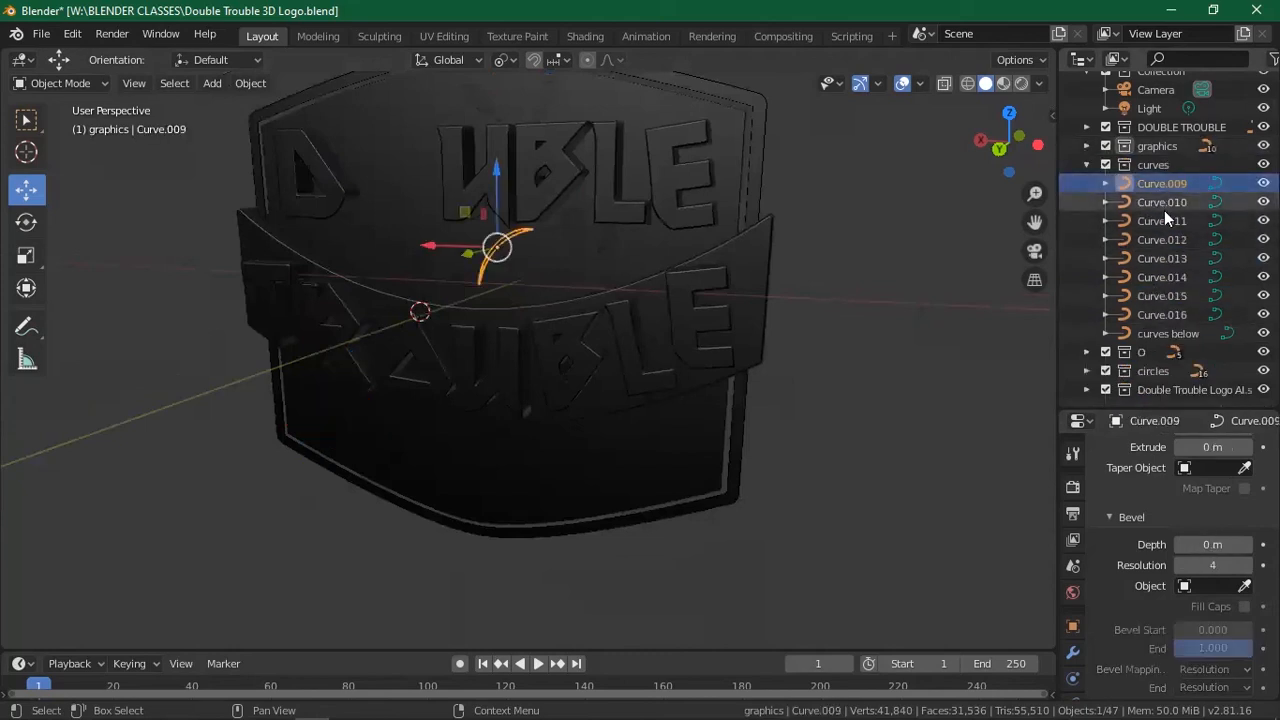
click(1165, 219)
click(1165, 259)
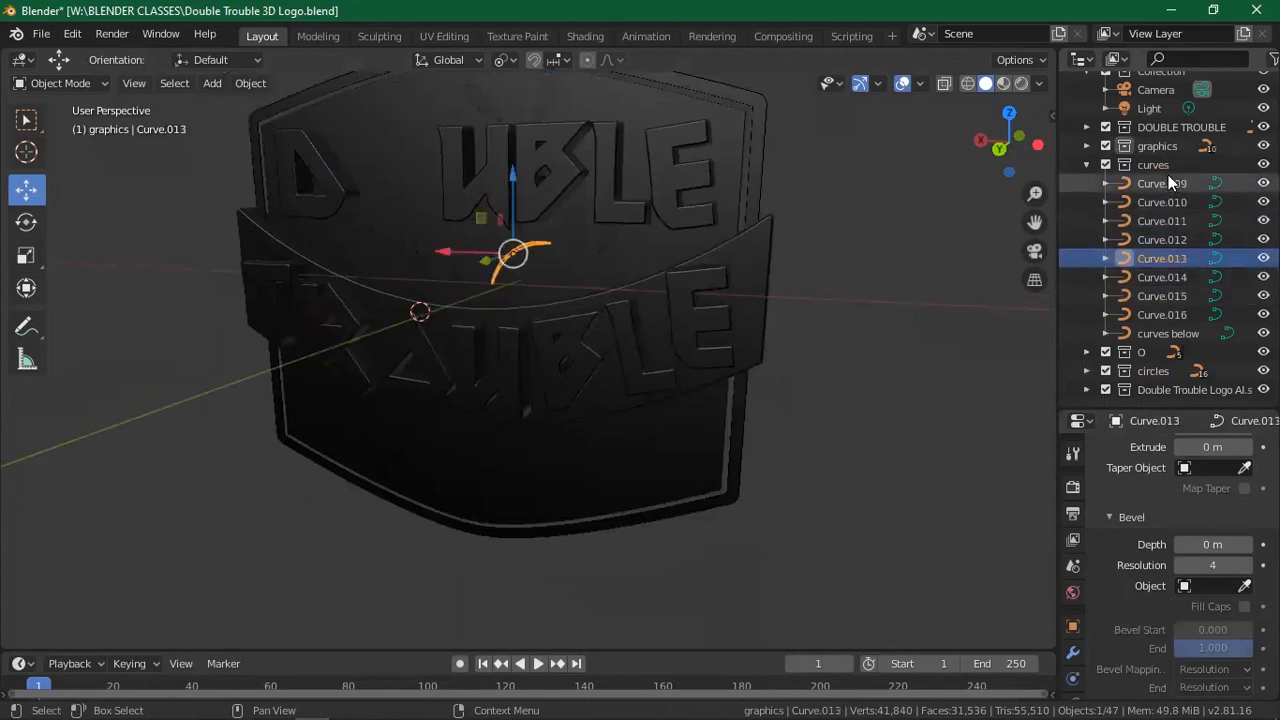
Copy the 0.0003 m extrude value of Curve.017 in the graphics collection to Curve.009 in the curves collection.
click(1087, 146)
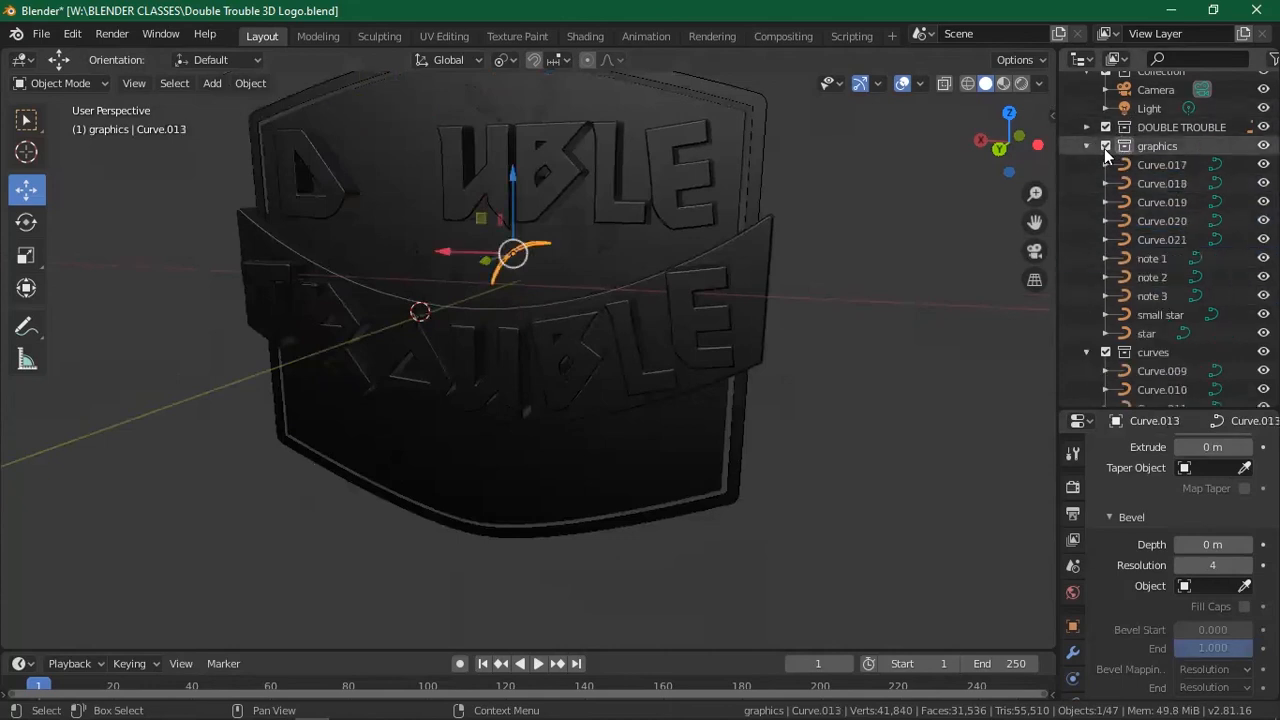
click(1134, 165)
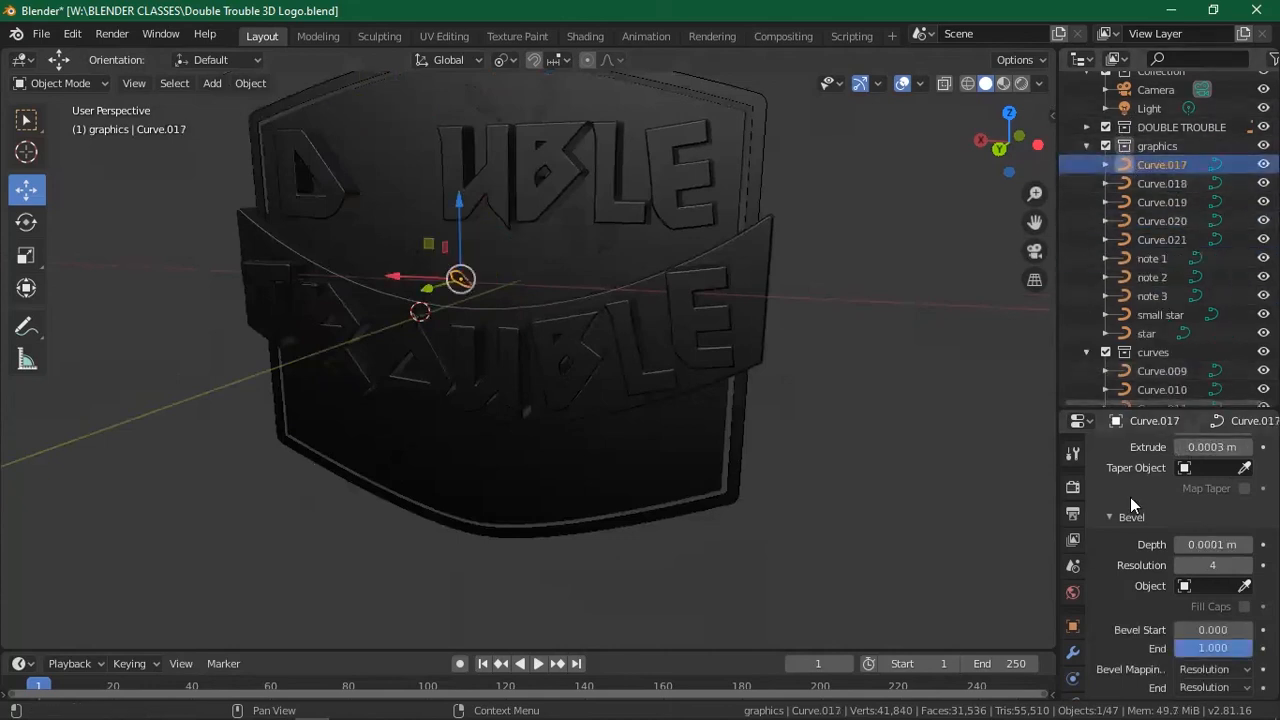
scroll(1131, 505, up, 3)
click(1205, 559)
key(ctrl+c)
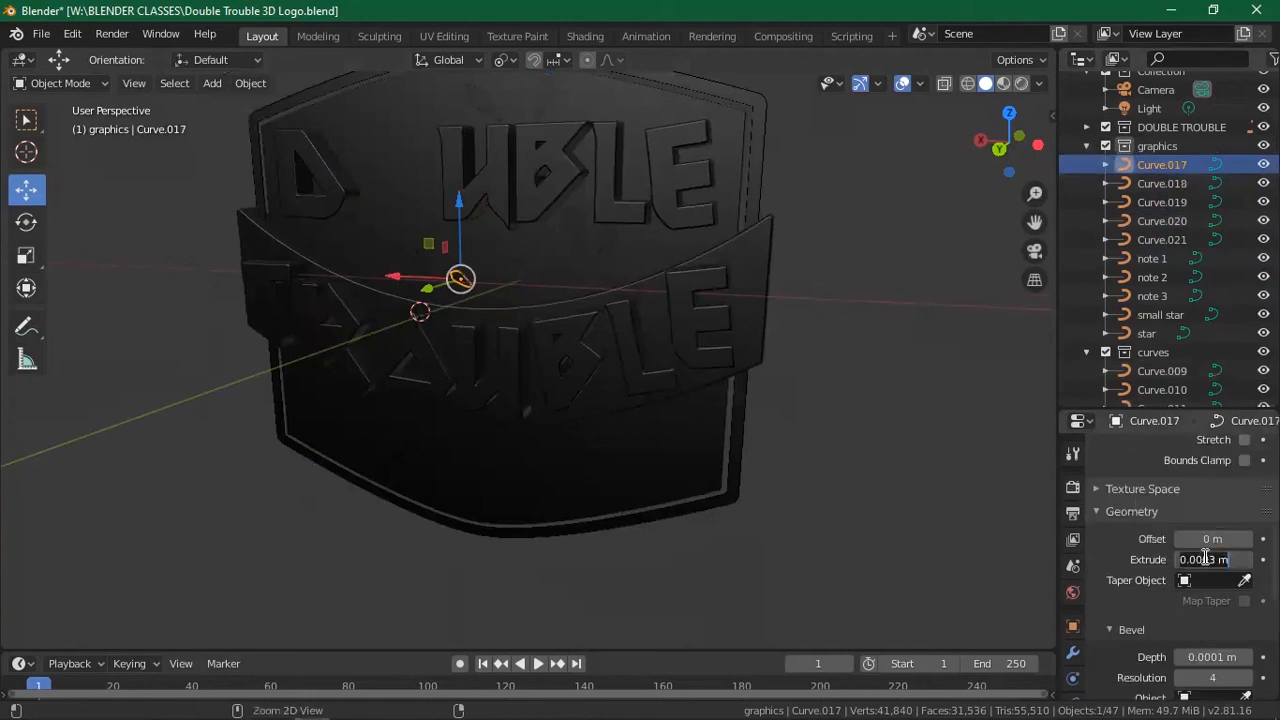
click(1088, 141)
click(1088, 146)
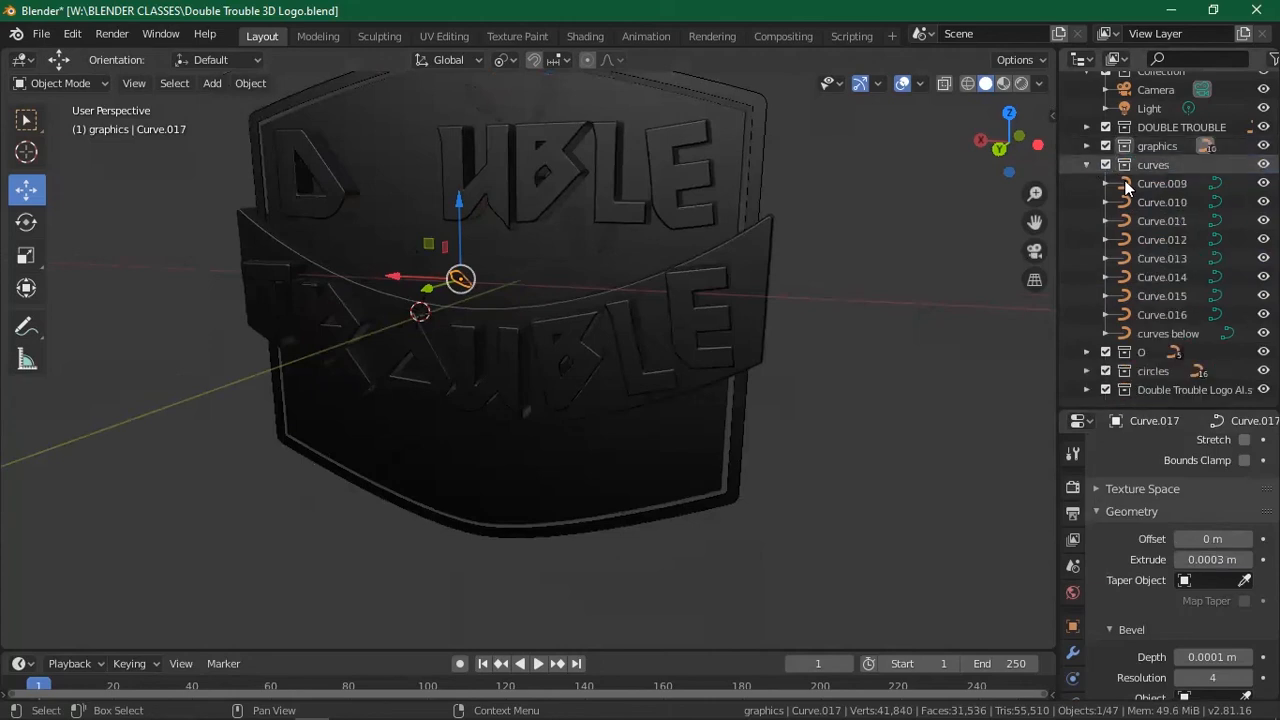
click(1162, 183)
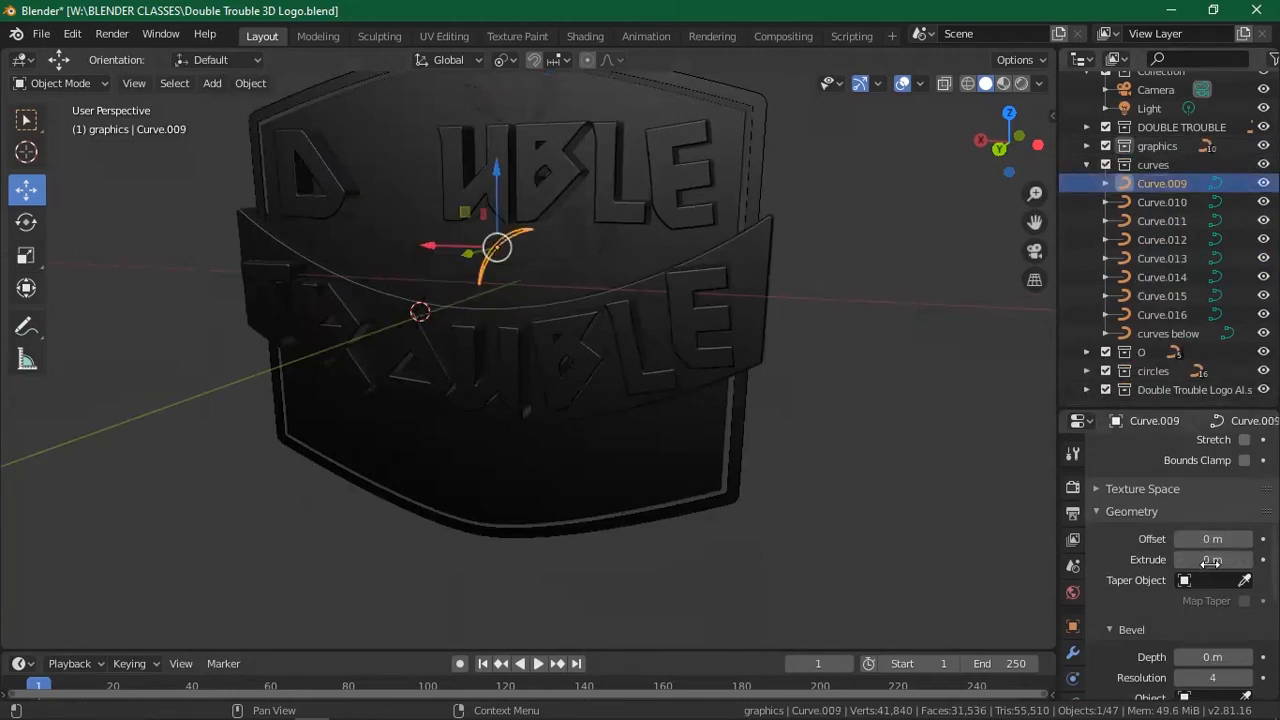
double_click(1211, 560)
key(ctrl+v)
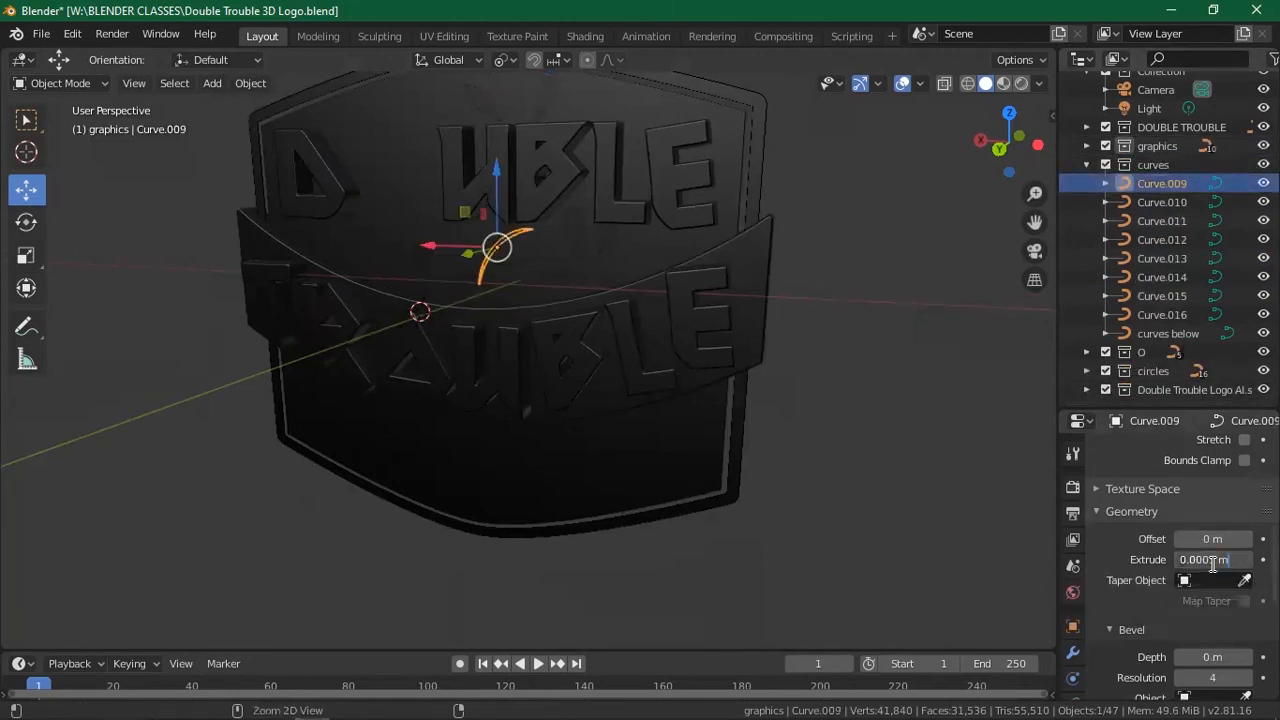
click(1169, 206)
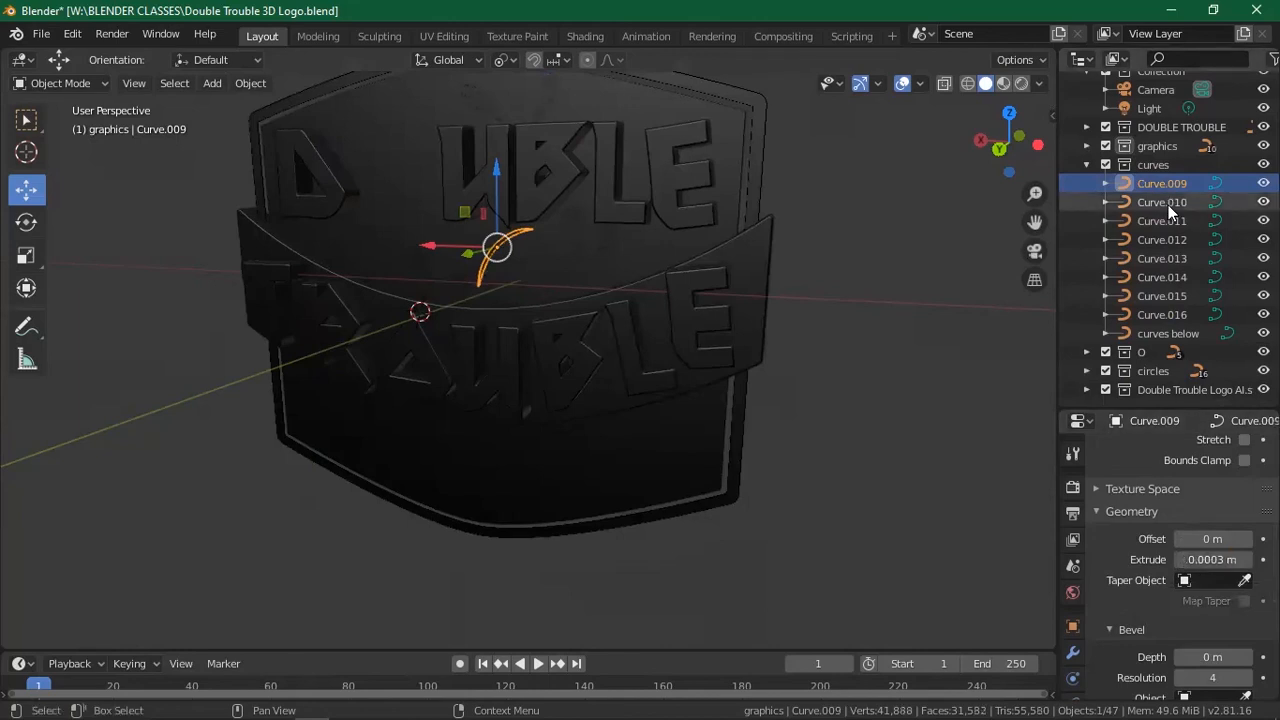
Set the extrude of Curve.010, Curve.011, Curve.012 and Curve.013 in the curves collection to 0.0003 m.
click(1169, 206)
double_click(1211, 560)
key(ctrl+v)
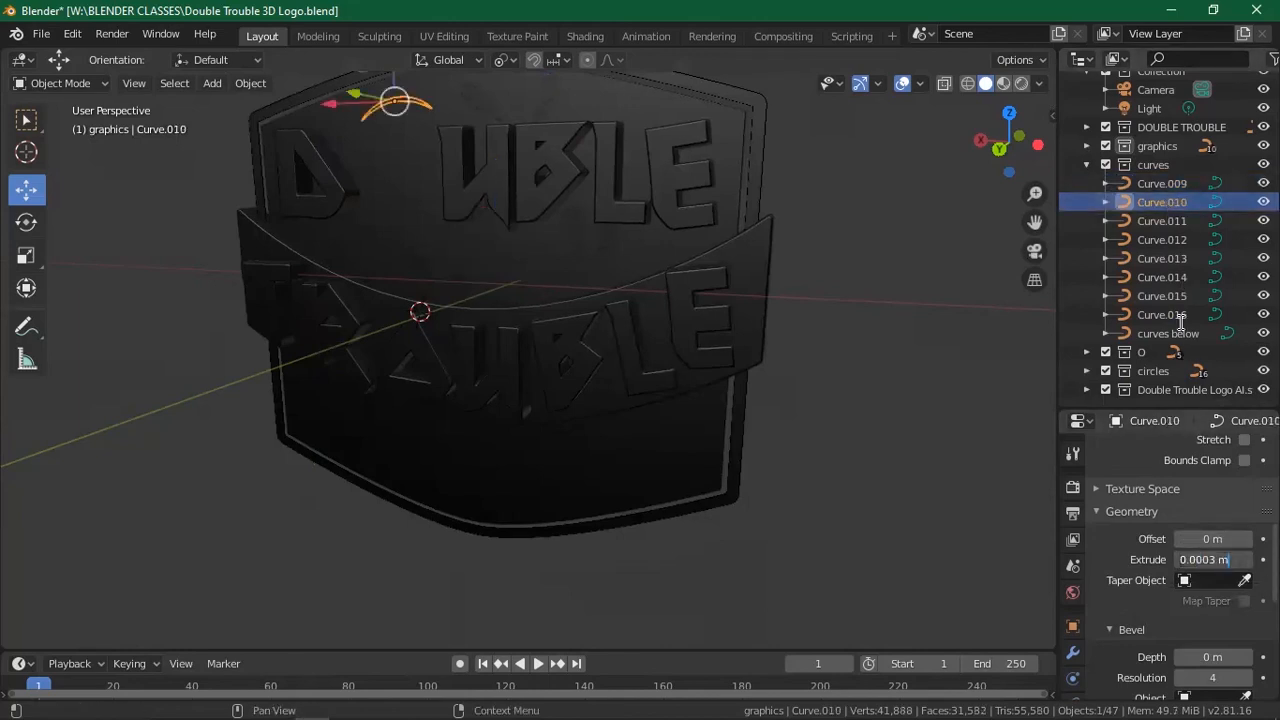
click(1160, 221)
click(1160, 221)
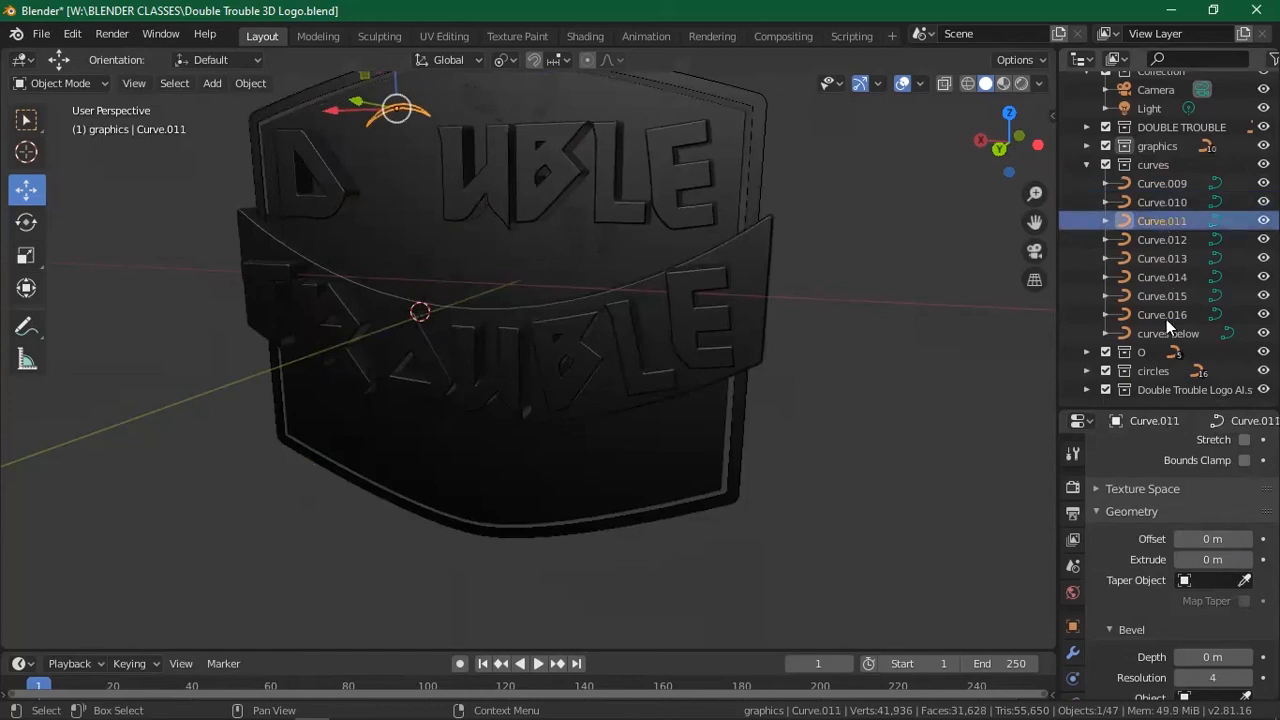
double_click(1214, 558)
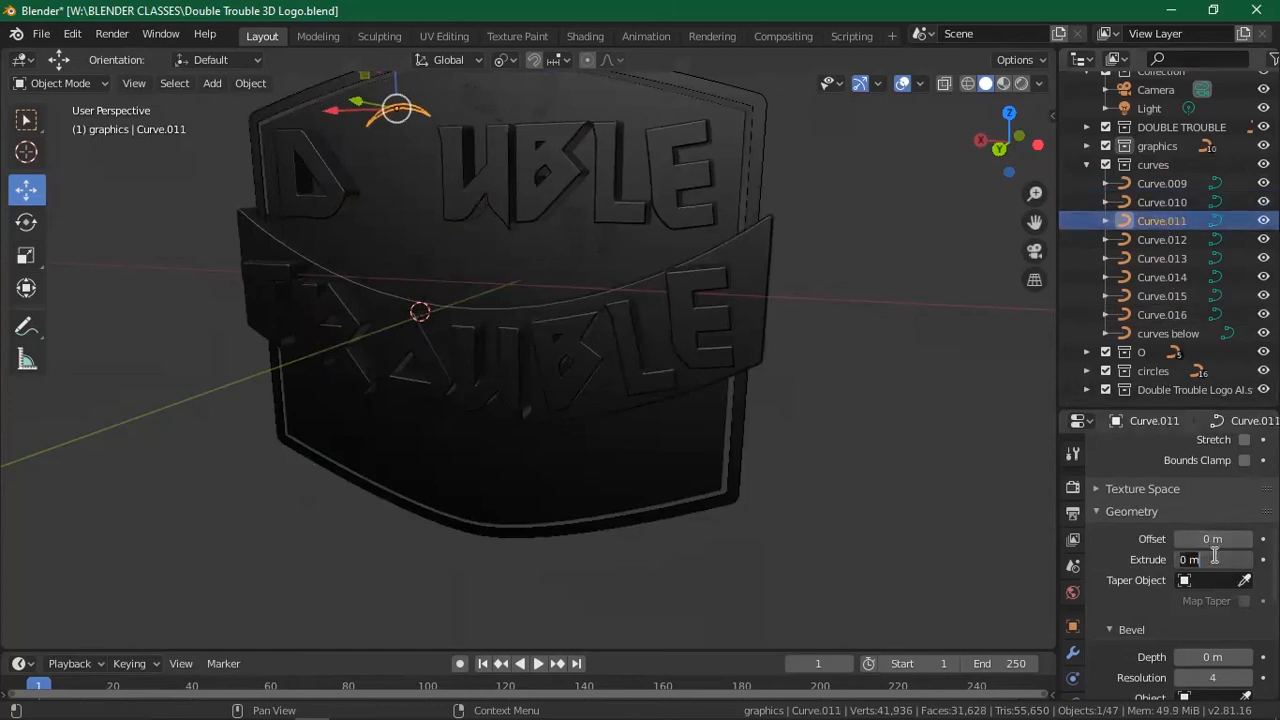
key(ctrl+v)
key(Return)
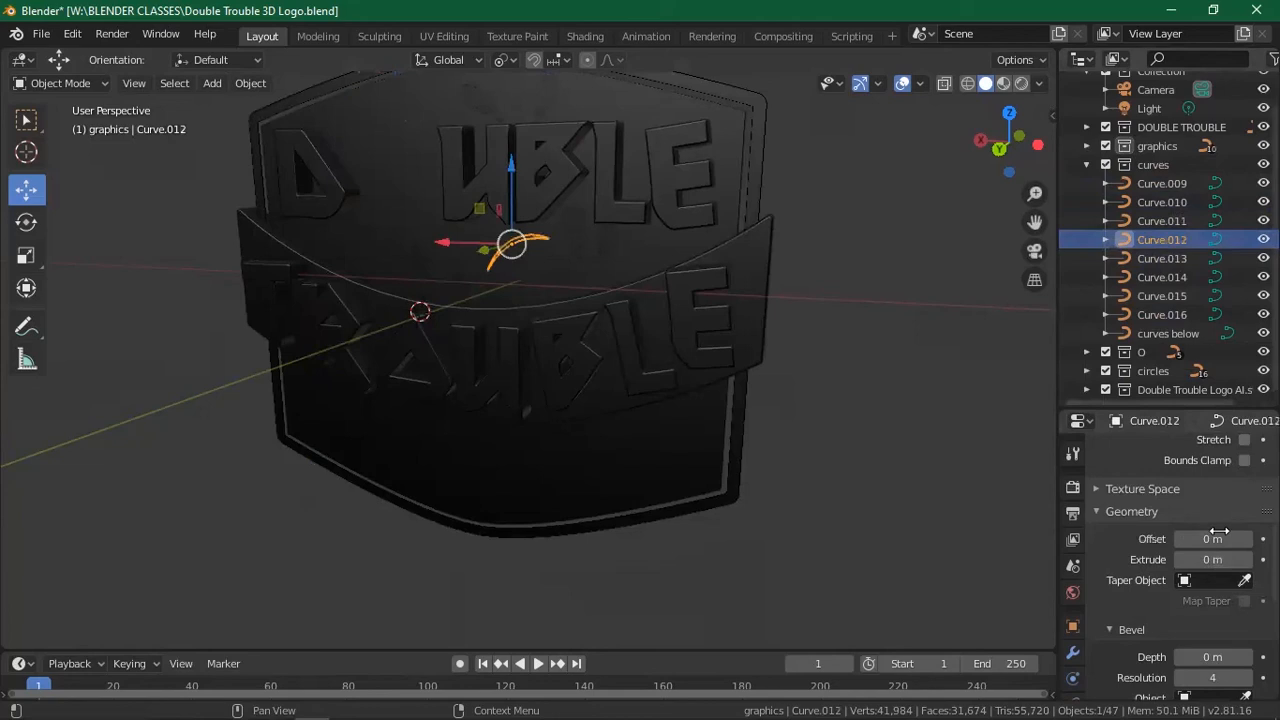
key(Return)
click(1143, 259)
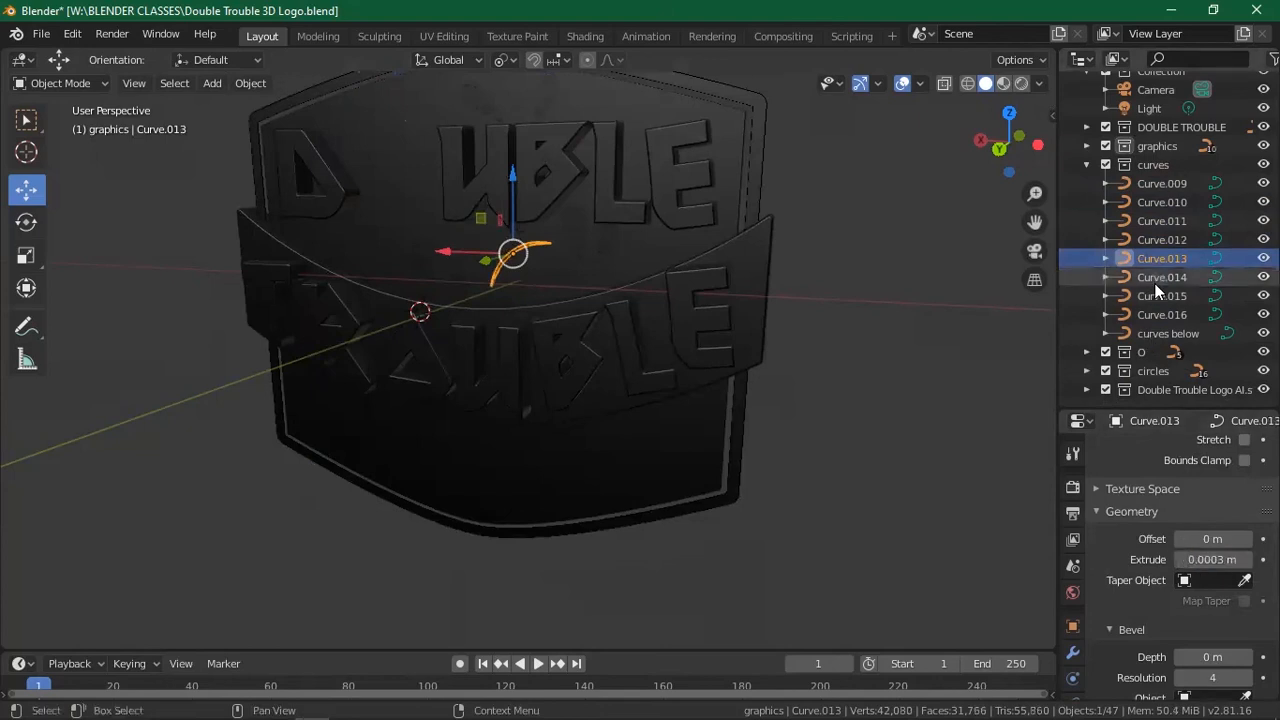
Check the extrude settings of curves below, Curve.016, Curve.015 and Curve.014, and highlight Curve.009 through Curve.016 together.
click(1147, 333)
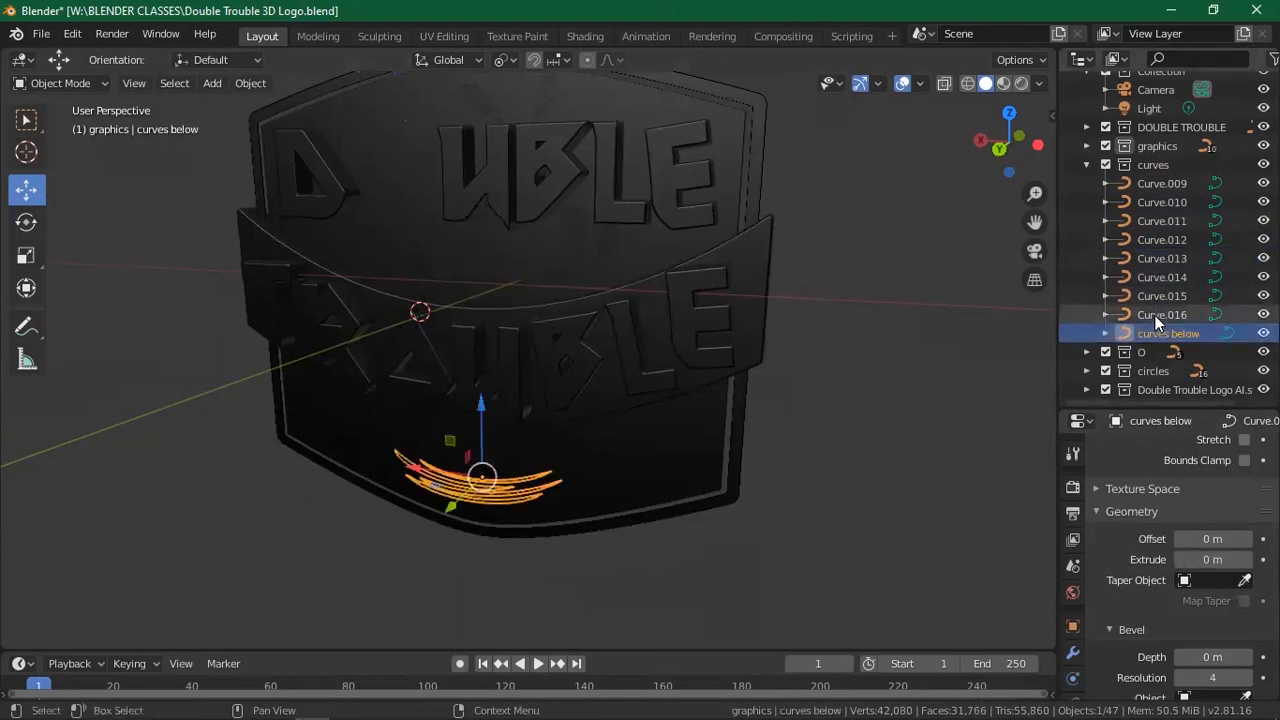
click(1158, 313)
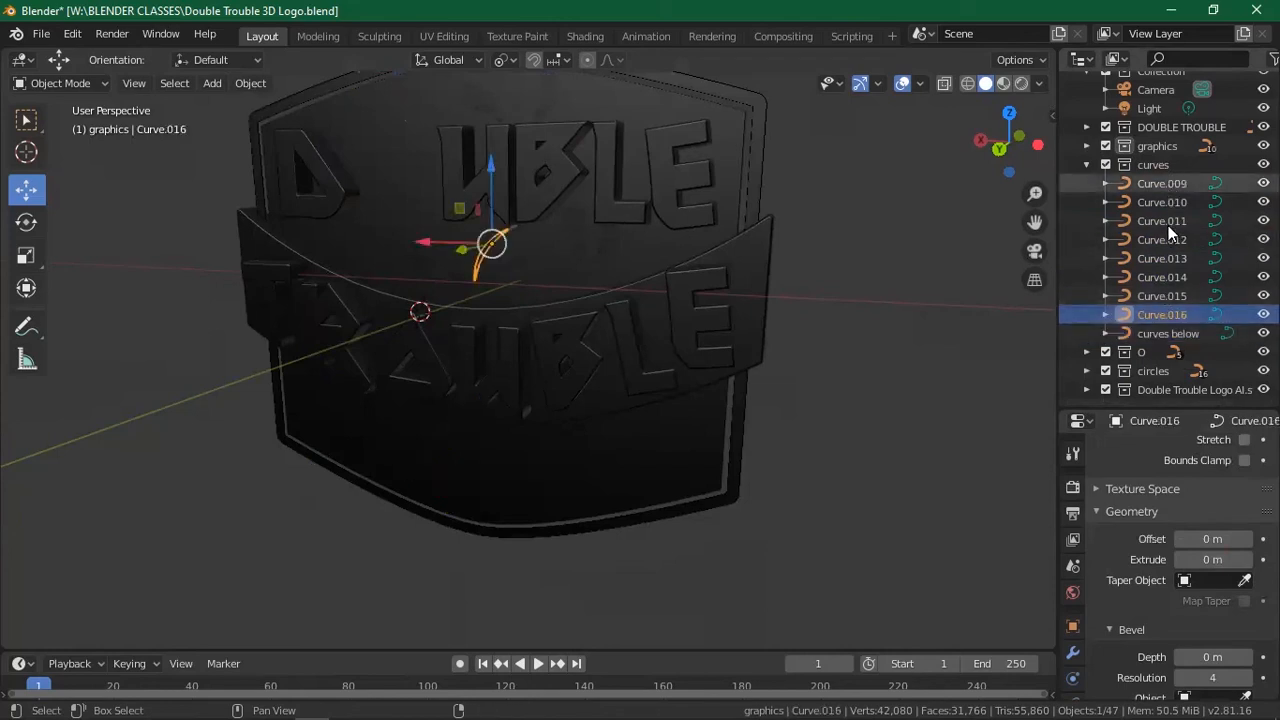
click(1149, 302)
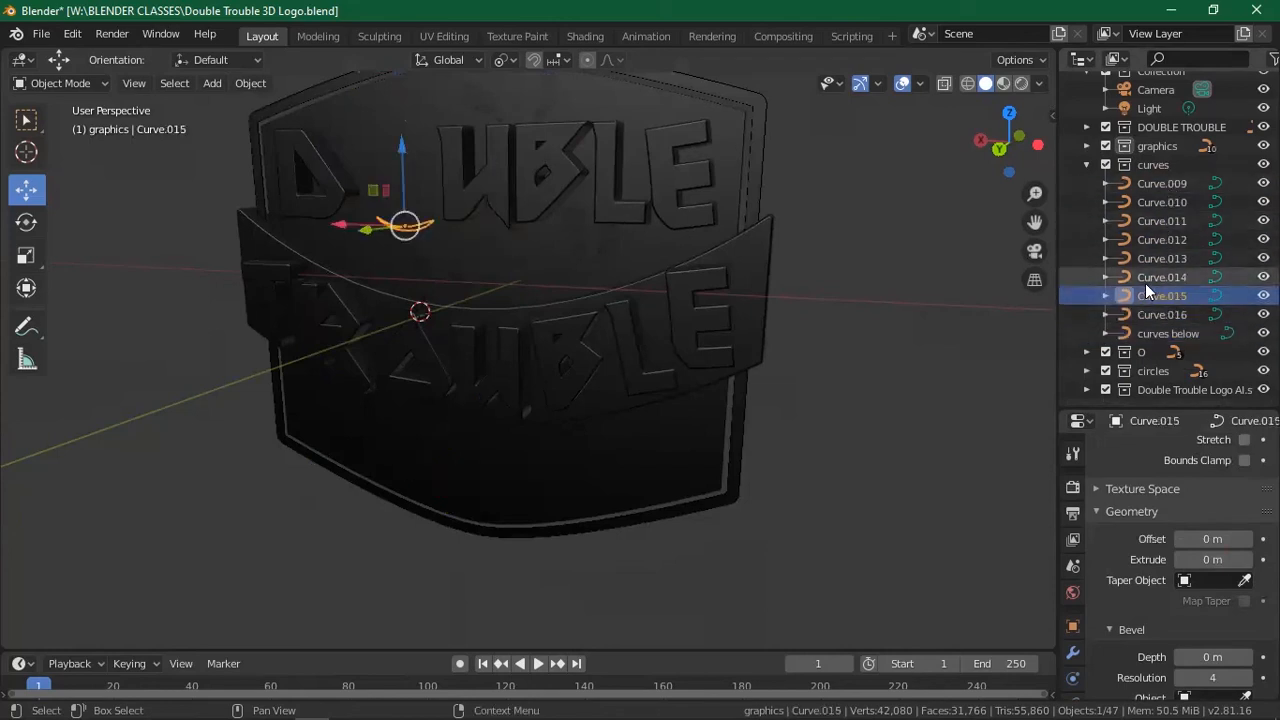
click(1145, 283)
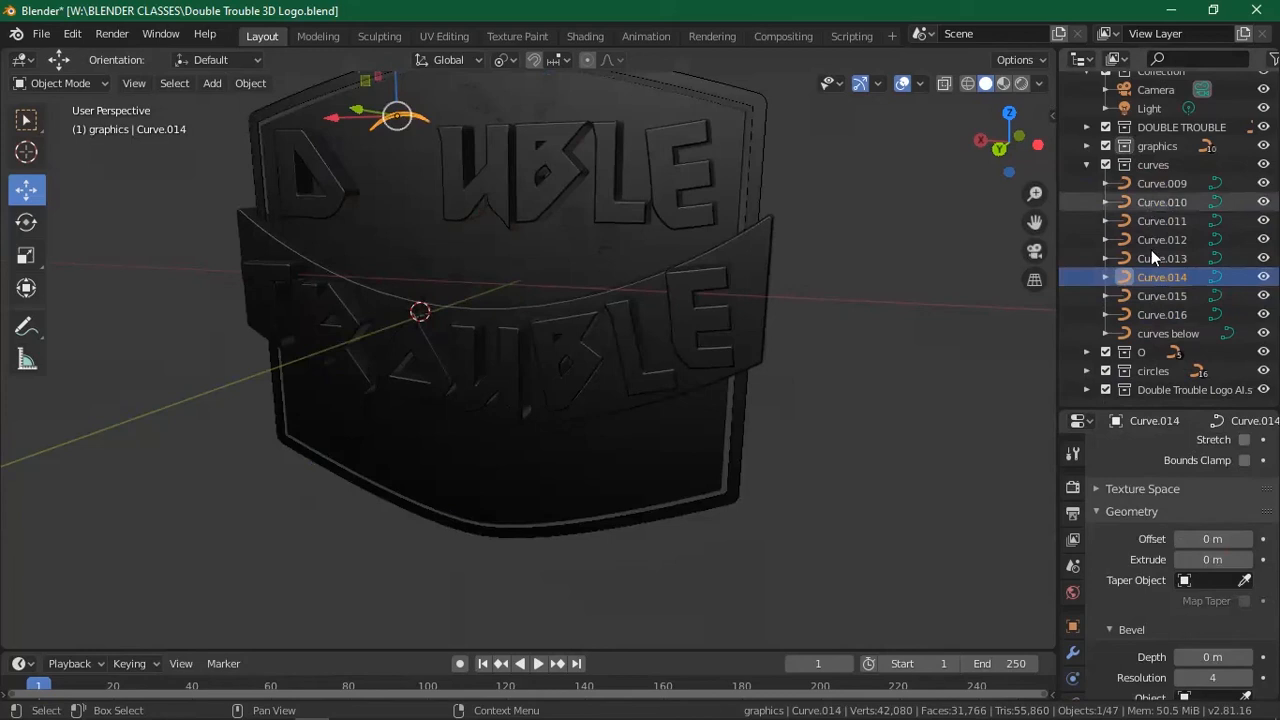
click(1166, 315)
ctrl+click(1145, 183)
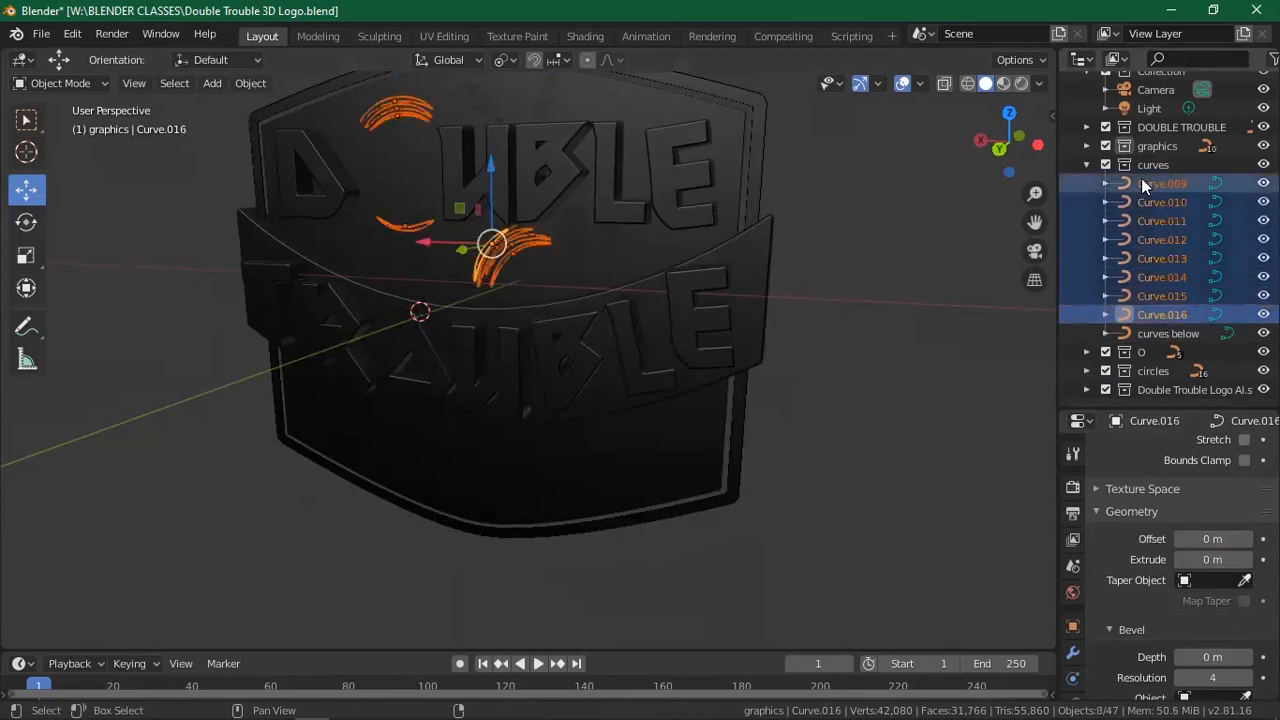
Review the shapes and extrude settings of Curve.009 through Curve.014 and curves below one by one.
click(1183, 246)
click(1175, 224)
click(1173, 235)
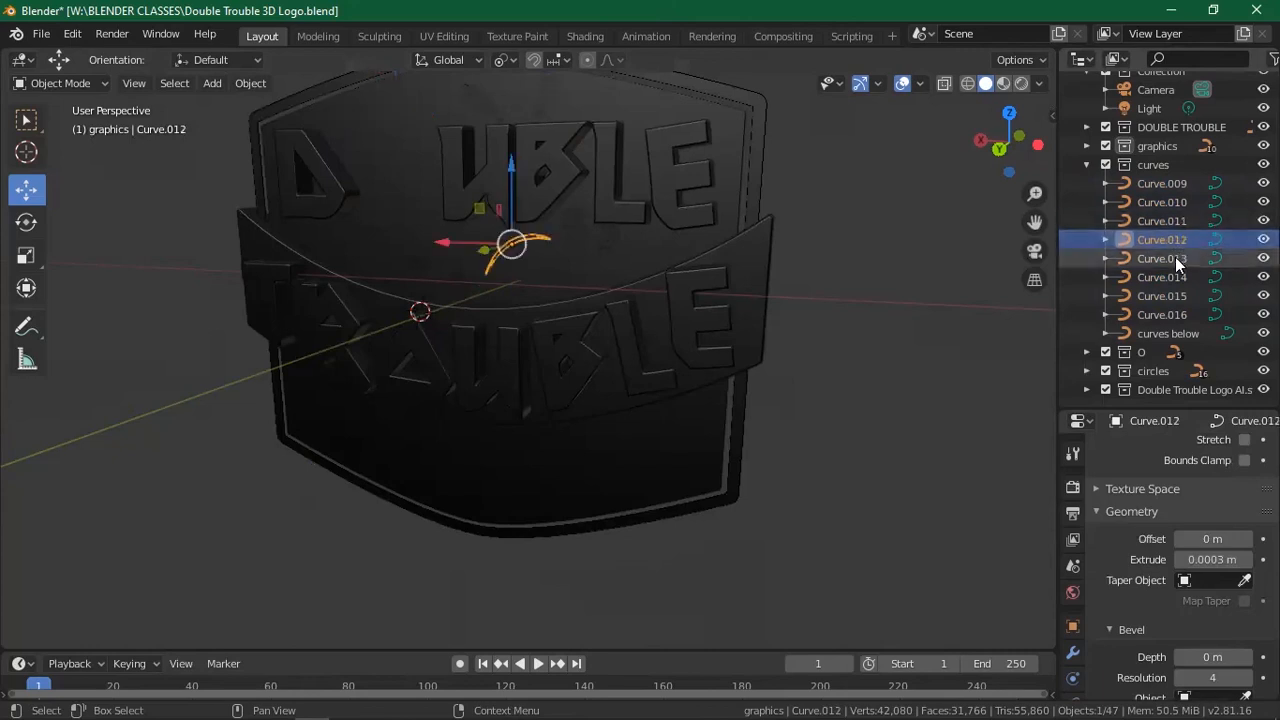
click(1175, 257)
click(1169, 279)
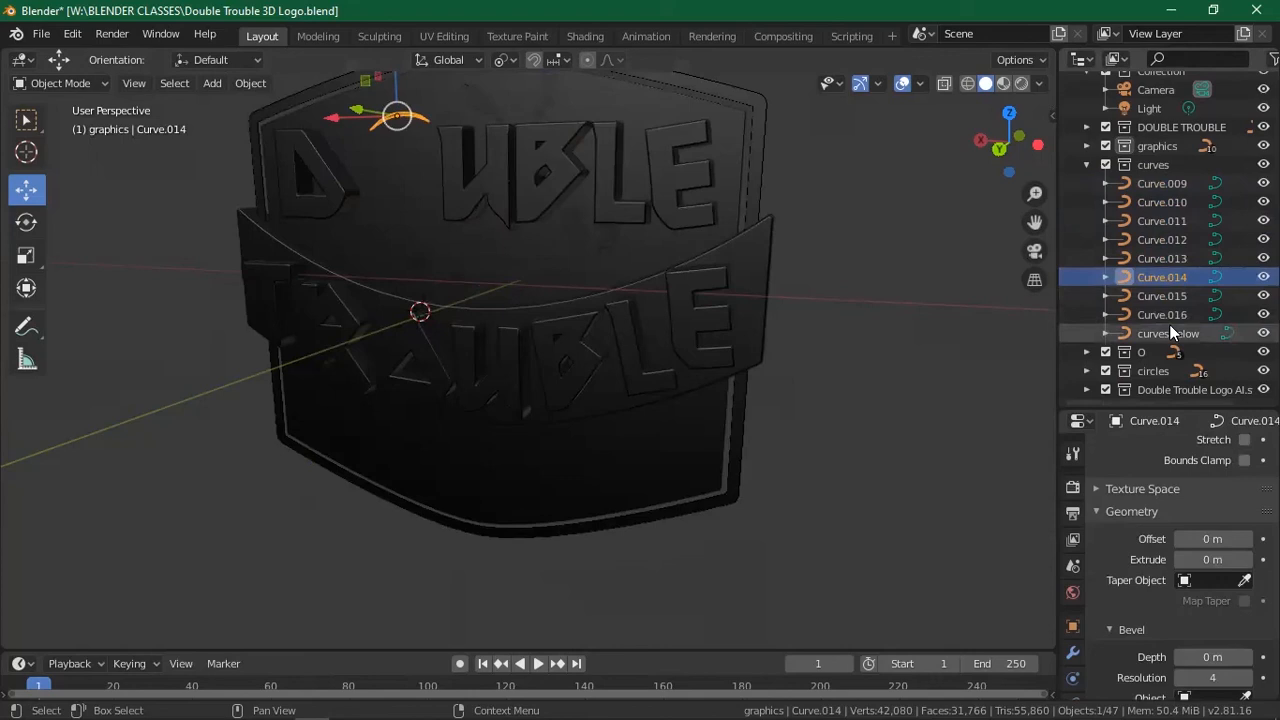
click(1170, 327)
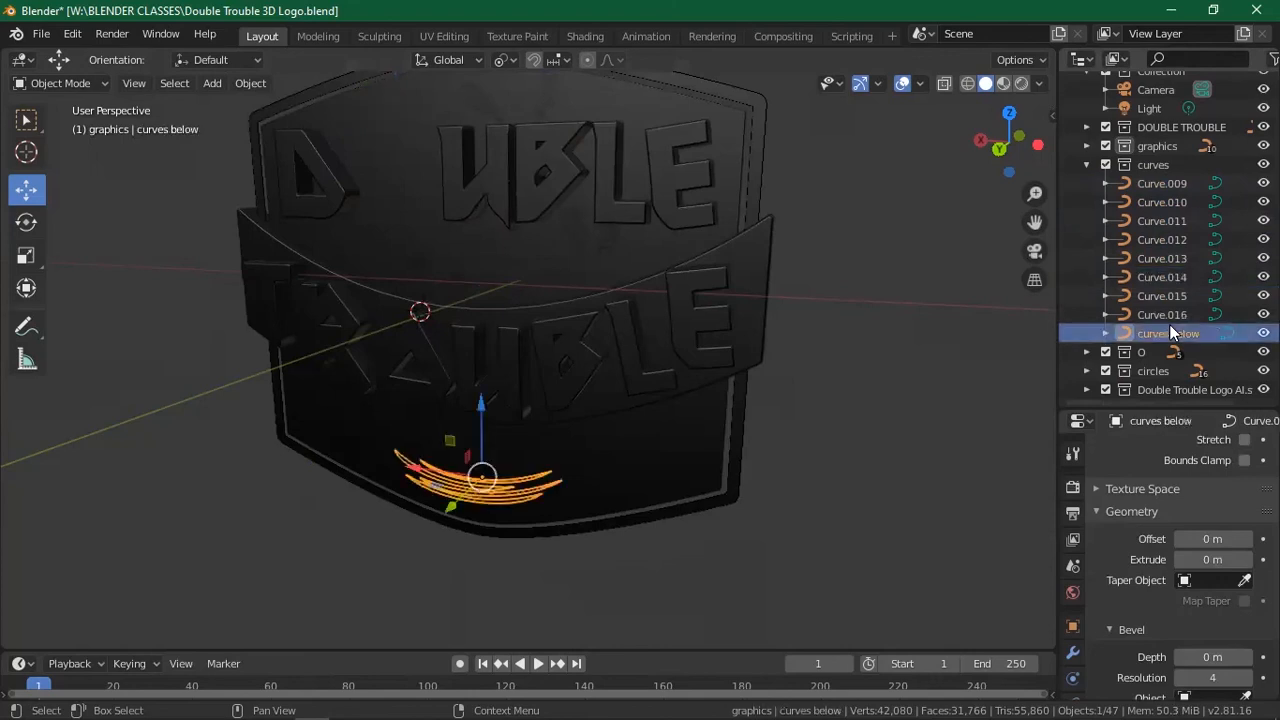
click(1143, 188)
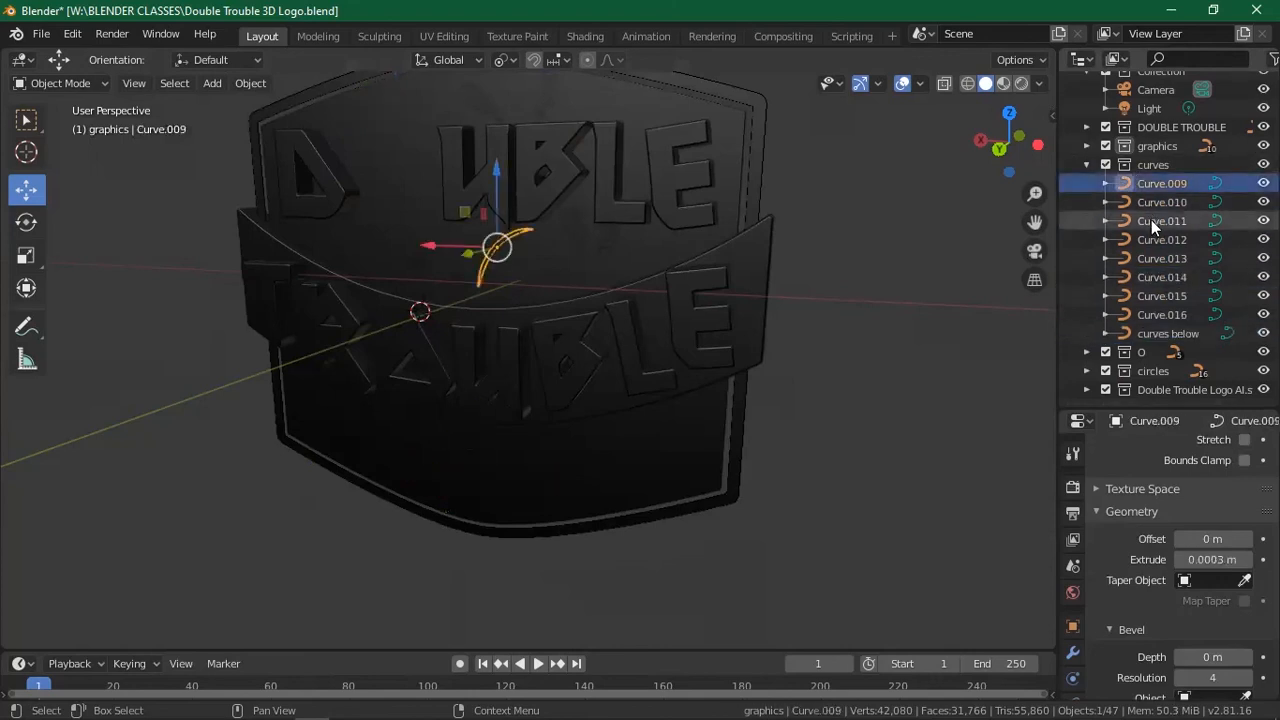
click(1150, 205)
click(1149, 221)
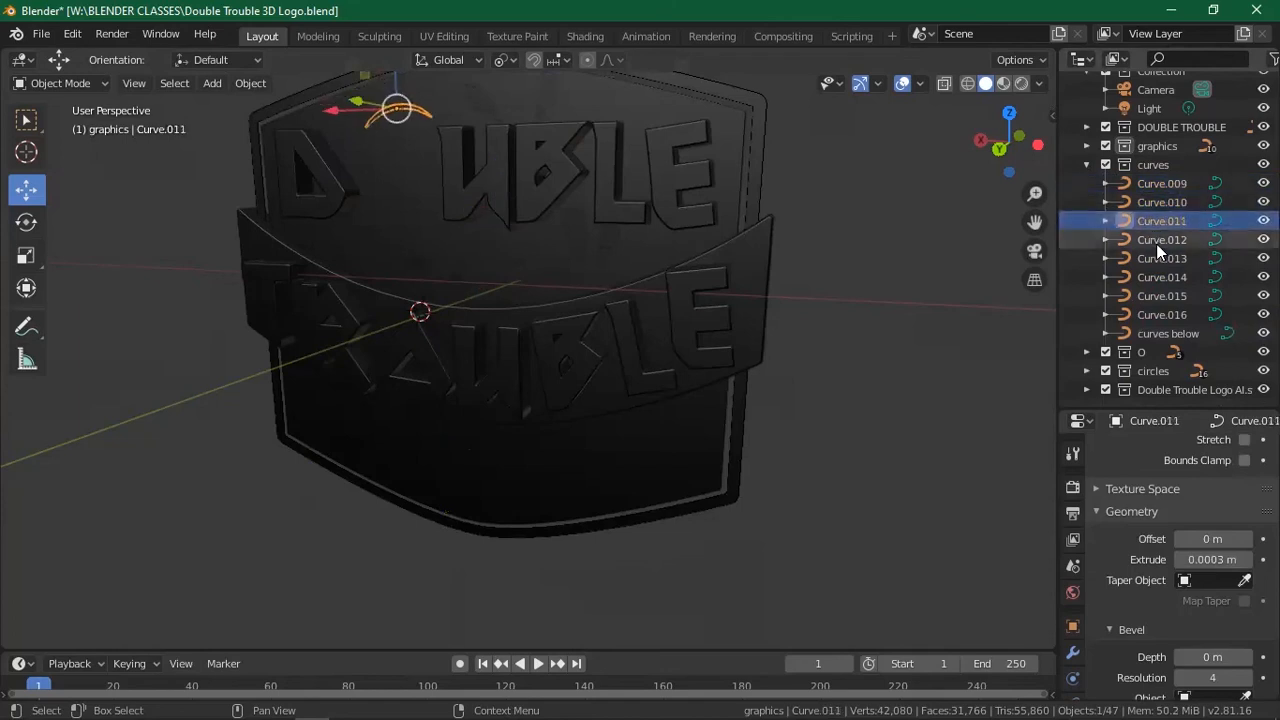
click(1156, 241)
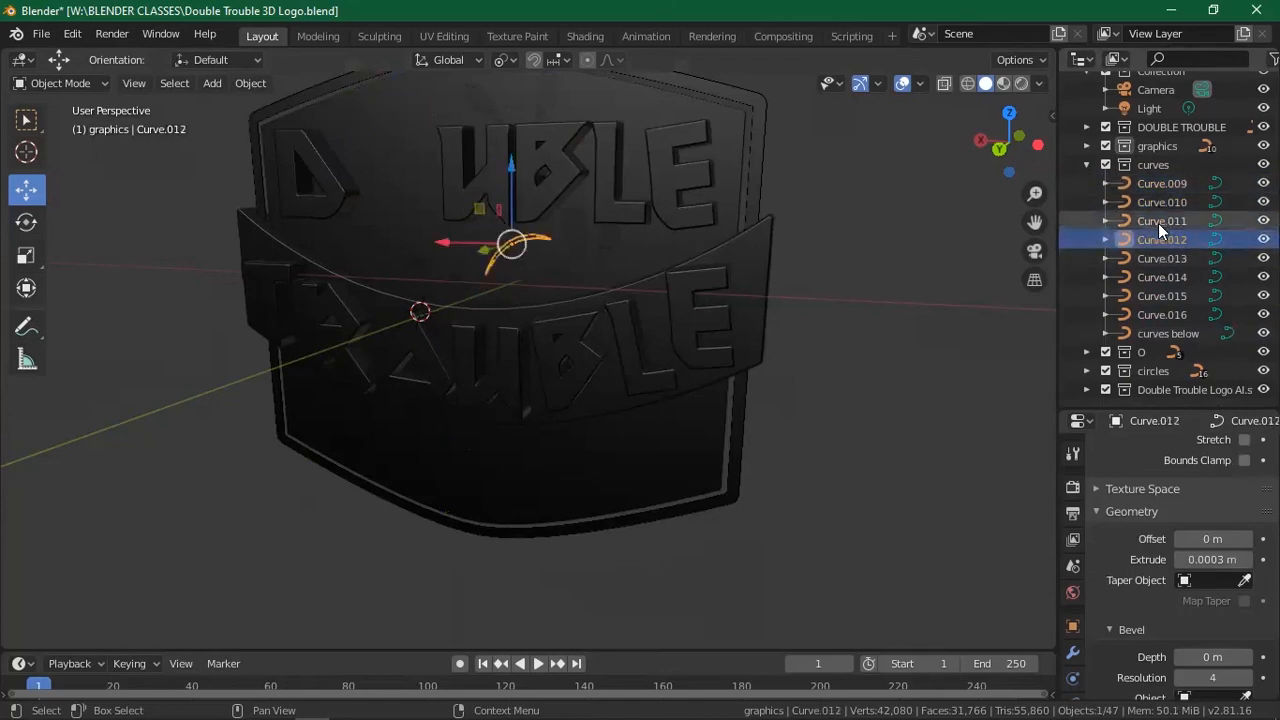
Try selecting Curve.009, Curve.010 and Curve.011 together in different combinations within the curves collection.
click(1158, 222)
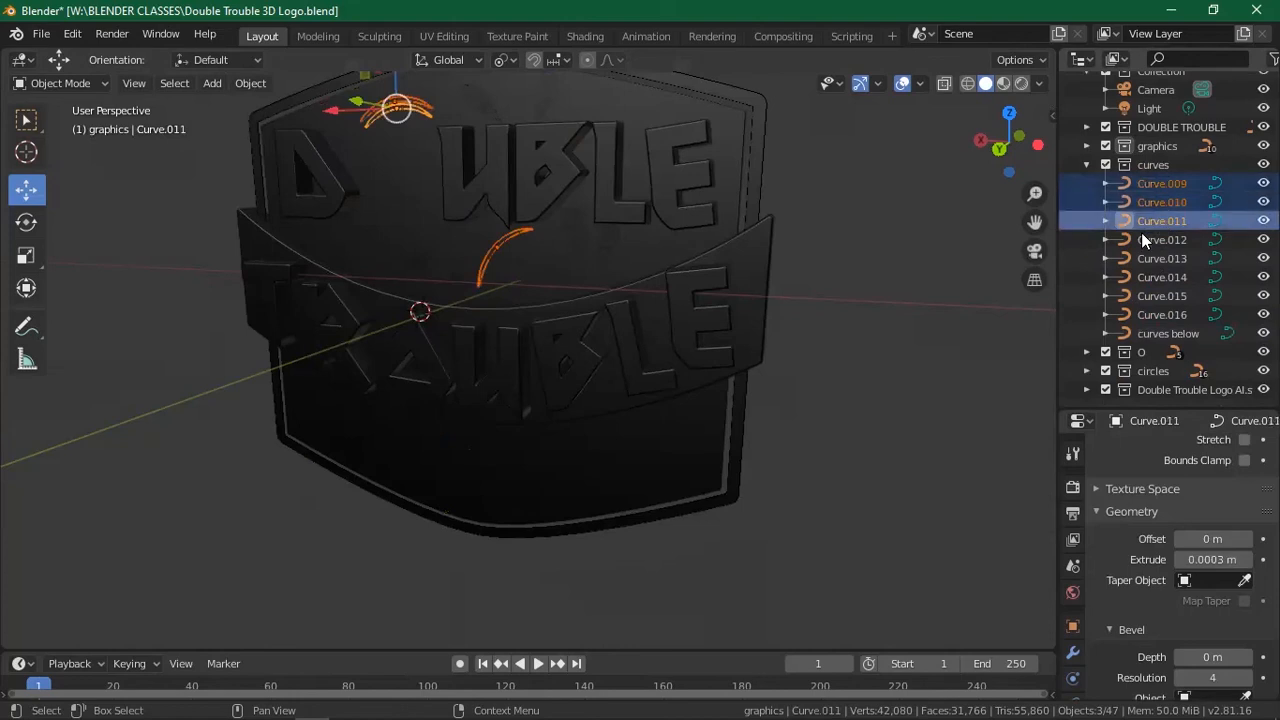
ctrl+click(1158, 220)
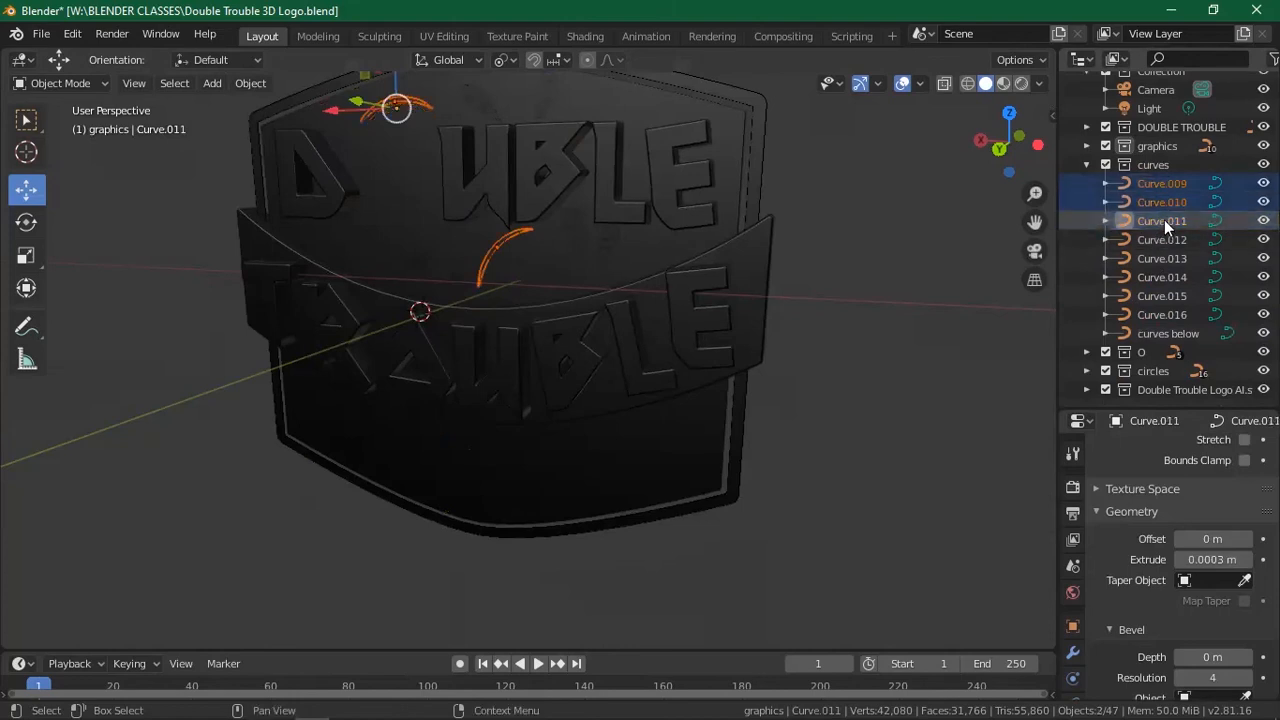
ctrl+click(1166, 185)
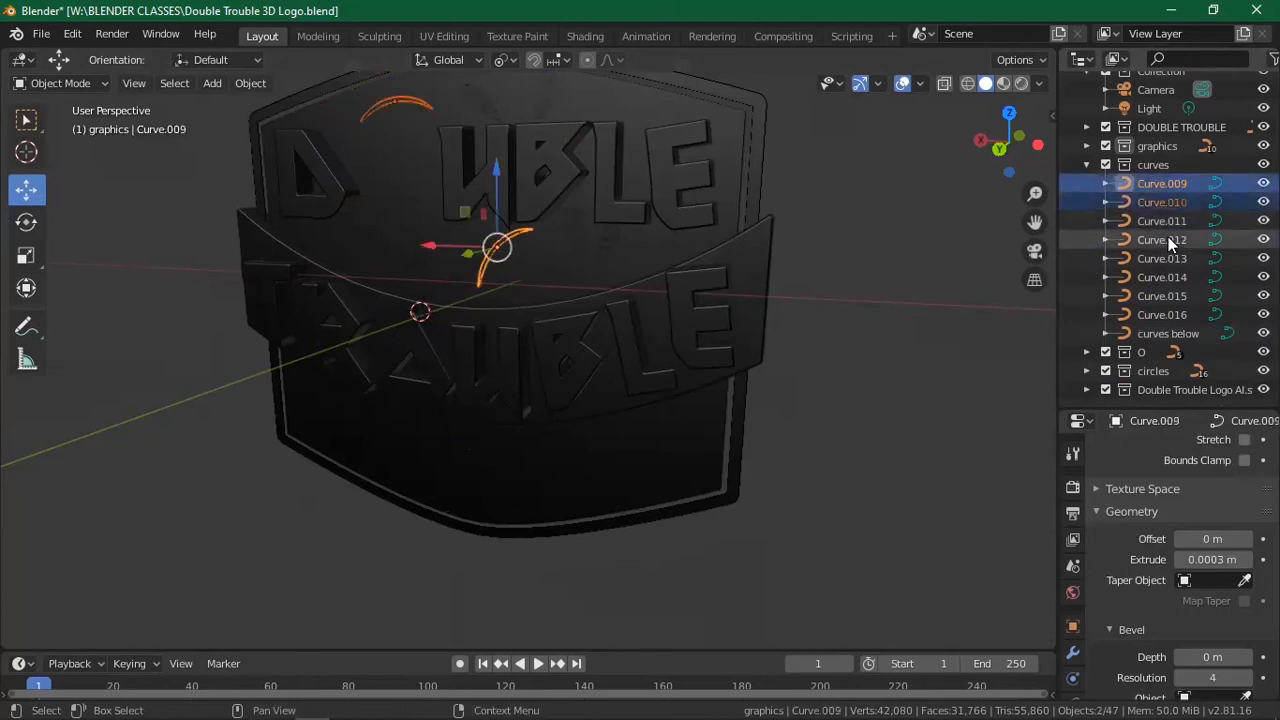
click(1170, 244)
click(1164, 221)
shift+click(1163, 200)
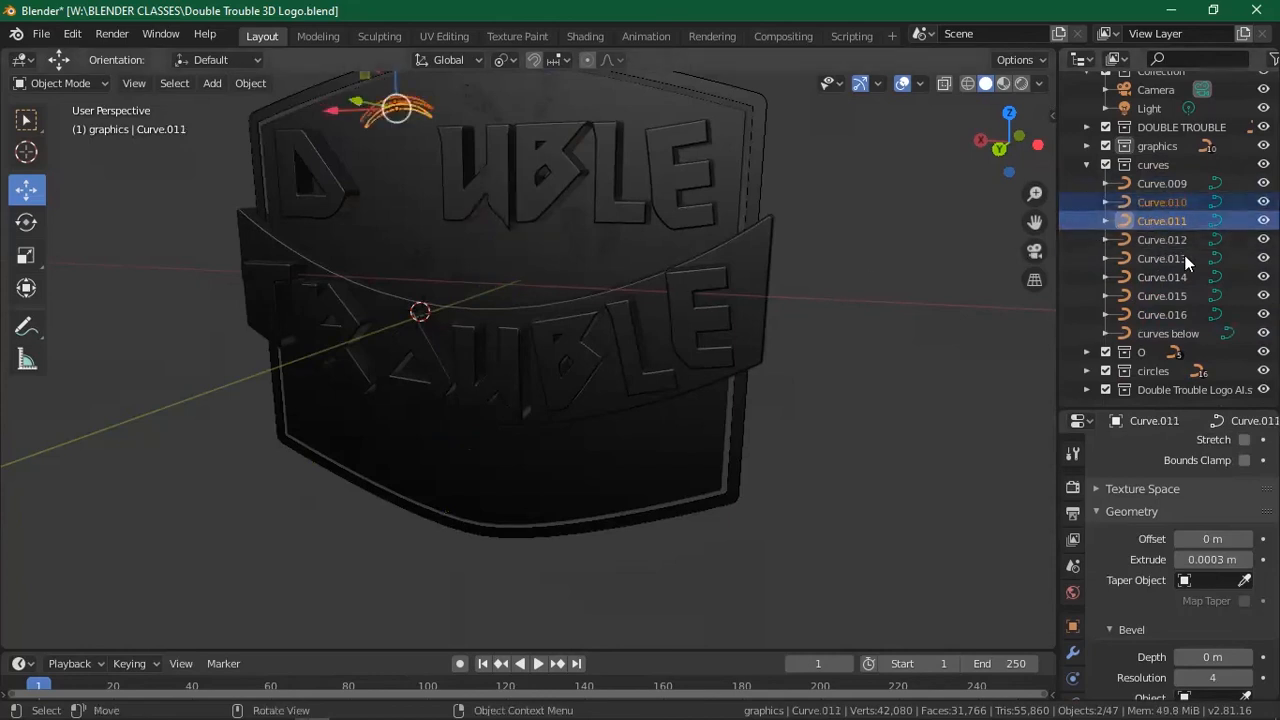
Check the geometry settings of Curve.015, curves below and Curve.016 in the curves collection.
click(1151, 296)
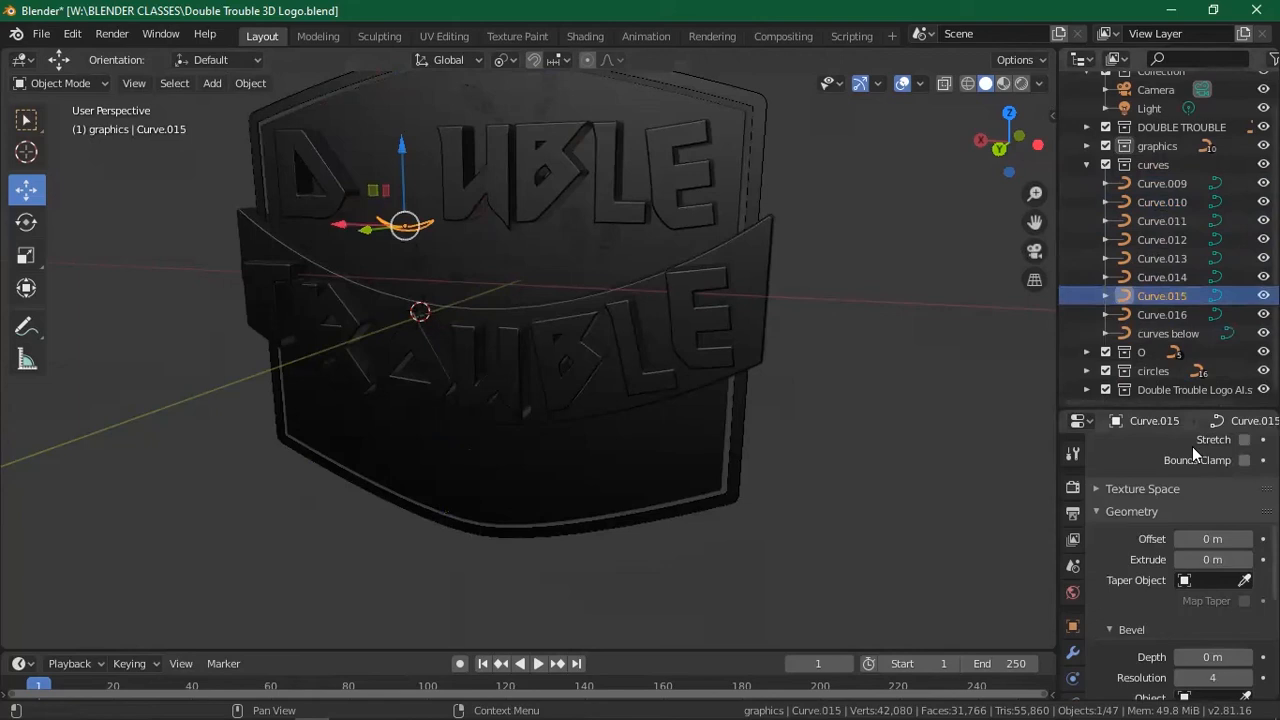
click(1163, 336)
click(1160, 313)
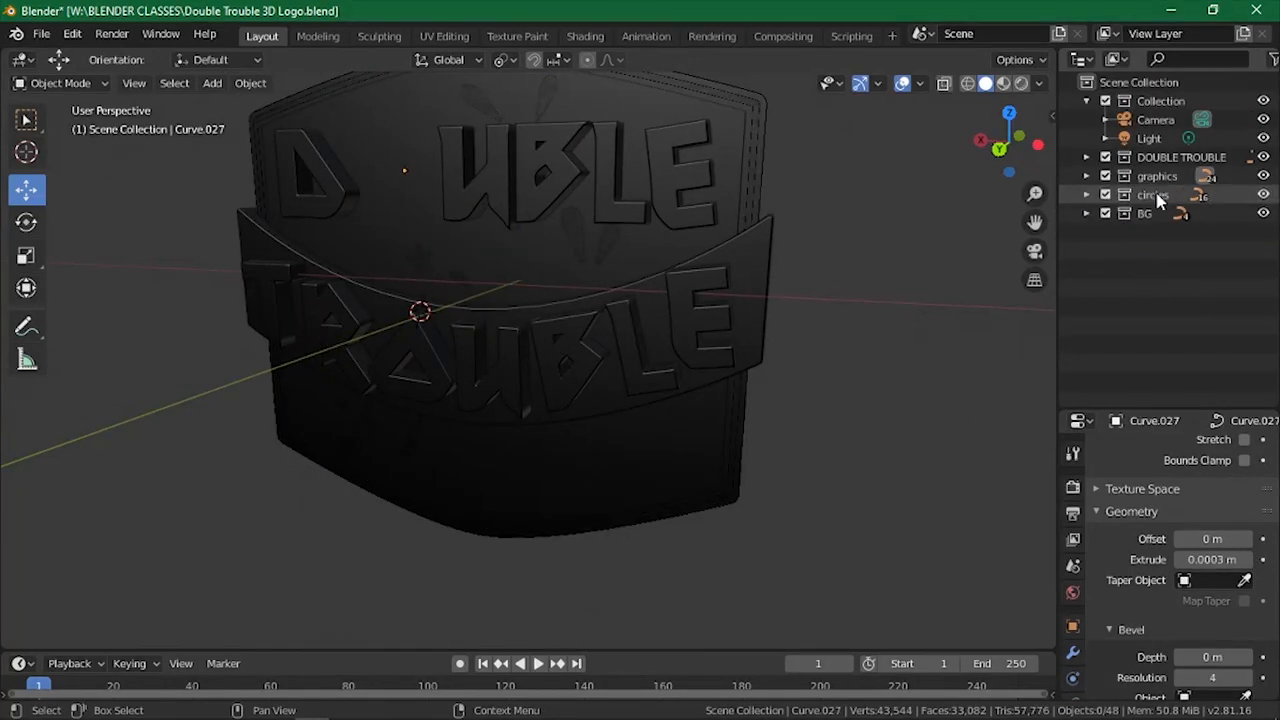
Expand the graphics collection and check the extrude settings of Curve.009 and Curve.011.
click(1087, 176)
click(1161, 195)
click(1161, 232)
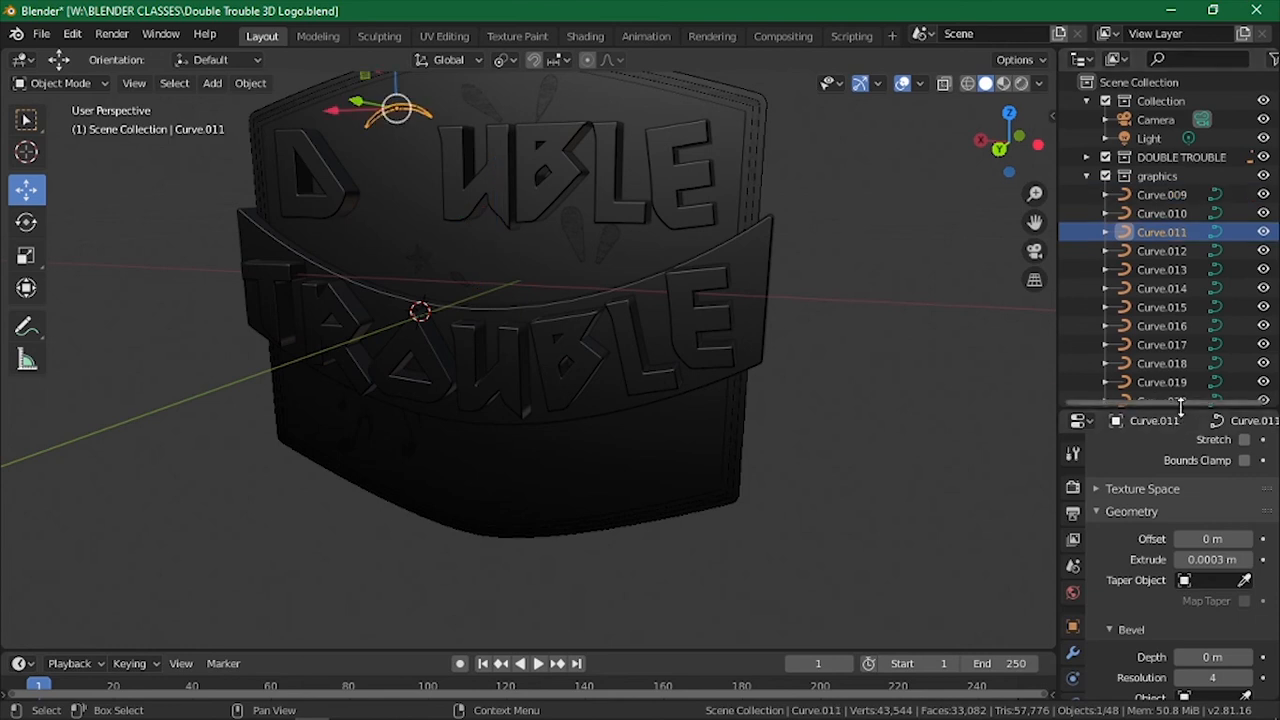
Select all curves in the graphics collection, from Curve.009 to star, and shift them slightly along the Y axis.
drag(1180, 405, 1180, 454)
click(1161, 195)
scroll(1130, 370, down, 6)
shift+click(1155, 401)
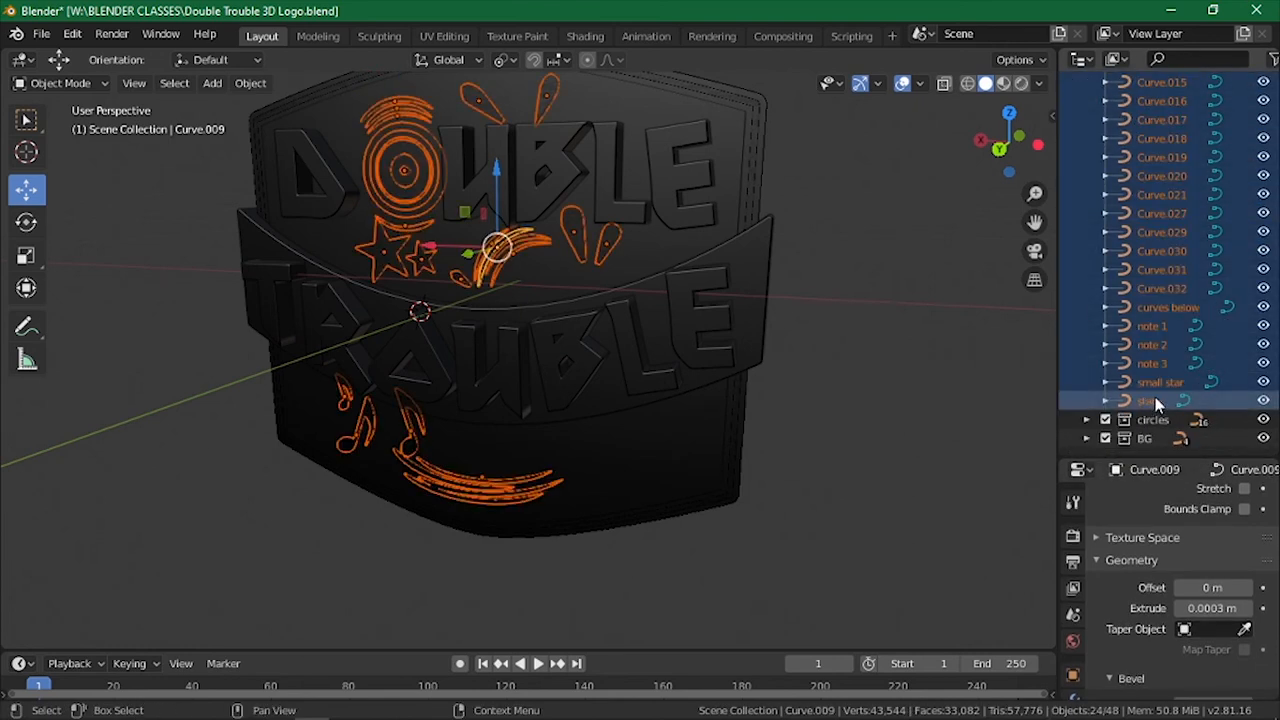
mouse_move(1002, 148)
mouse_down()
mouse_move(960, 148)
mouse_move(982, 150)
mouse_up()
scroll(552, 100, up, 2)
drag(1035, 222, 992, 384)
drag(1006, 160, 1020, 160)
drag(460, 357, 457, 357)
drag(1035, 193, 1016, 168)
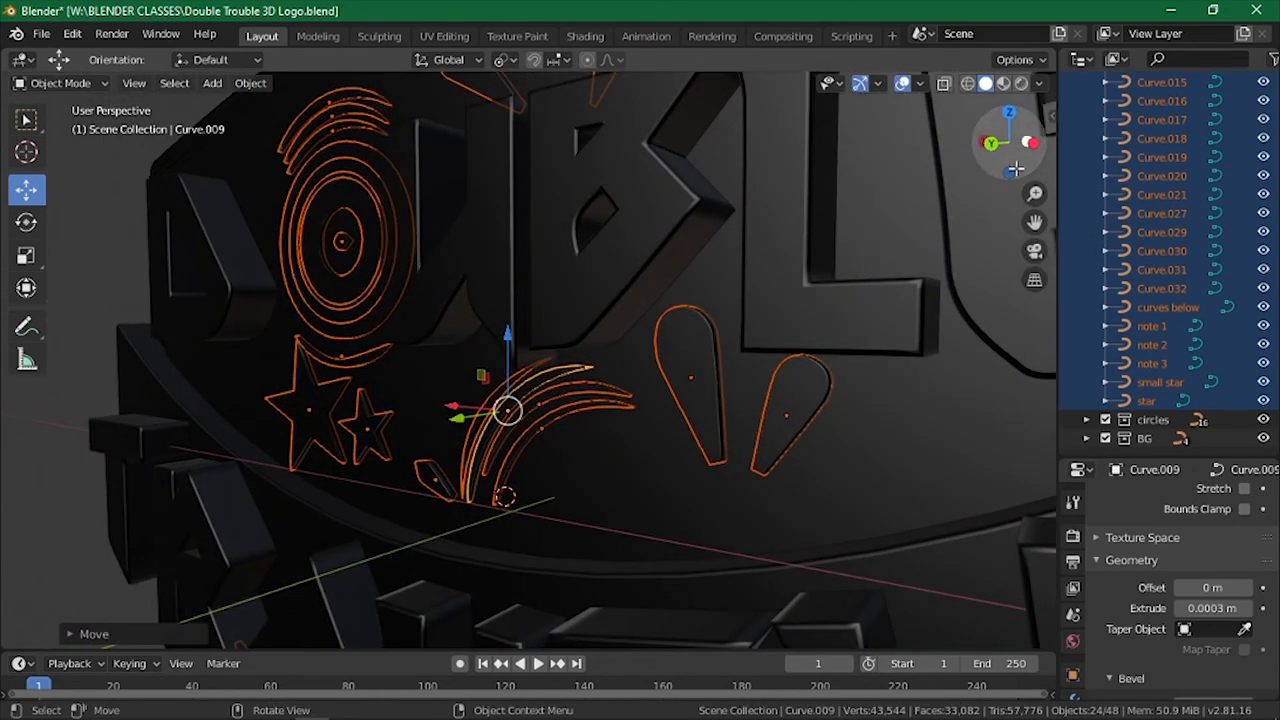
Copy the 0.005 m extrude value from the double curve and apply it to the big bg curve.
click(1033, 143)
scroll(251, 334, down, 3)
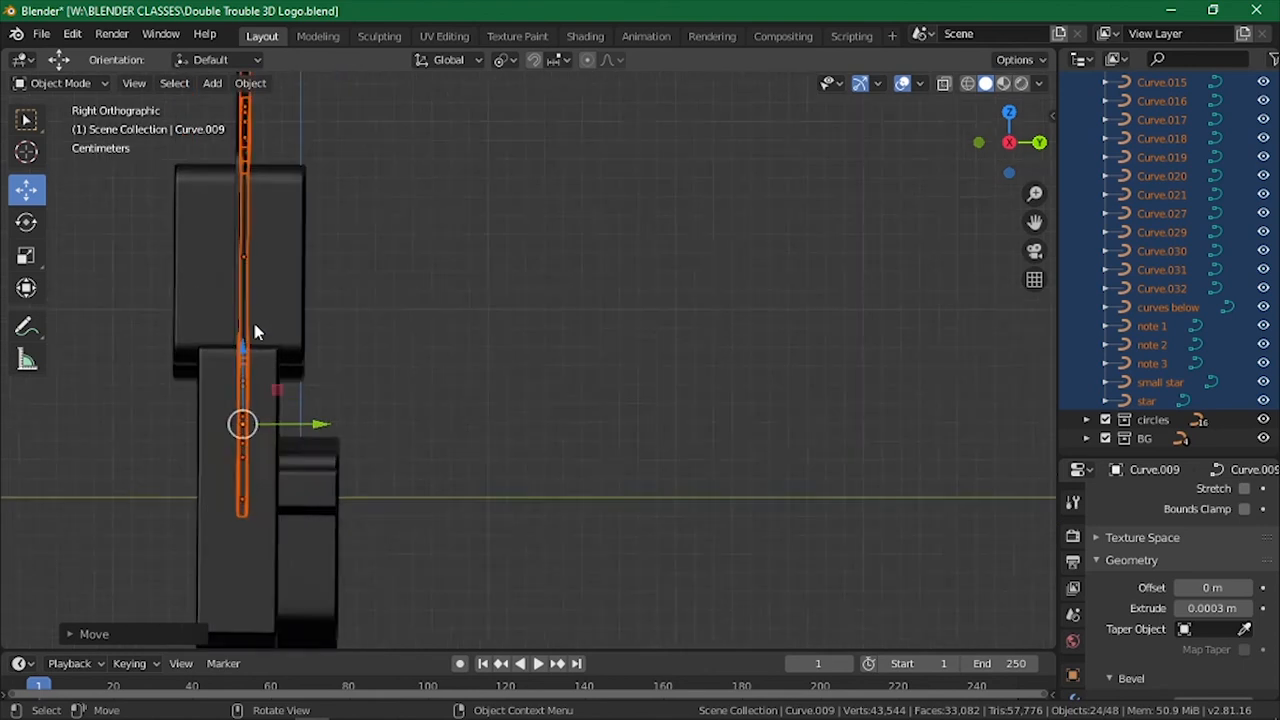
drag(1035, 222, 1190, 298)
mouse_move(1008, 145)
mouse_down()
mouse_move(950, 160)
mouse_move(1025, 178)
mouse_move(1008, 145)
mouse_up()
scroll(1130, 270, up, 8)
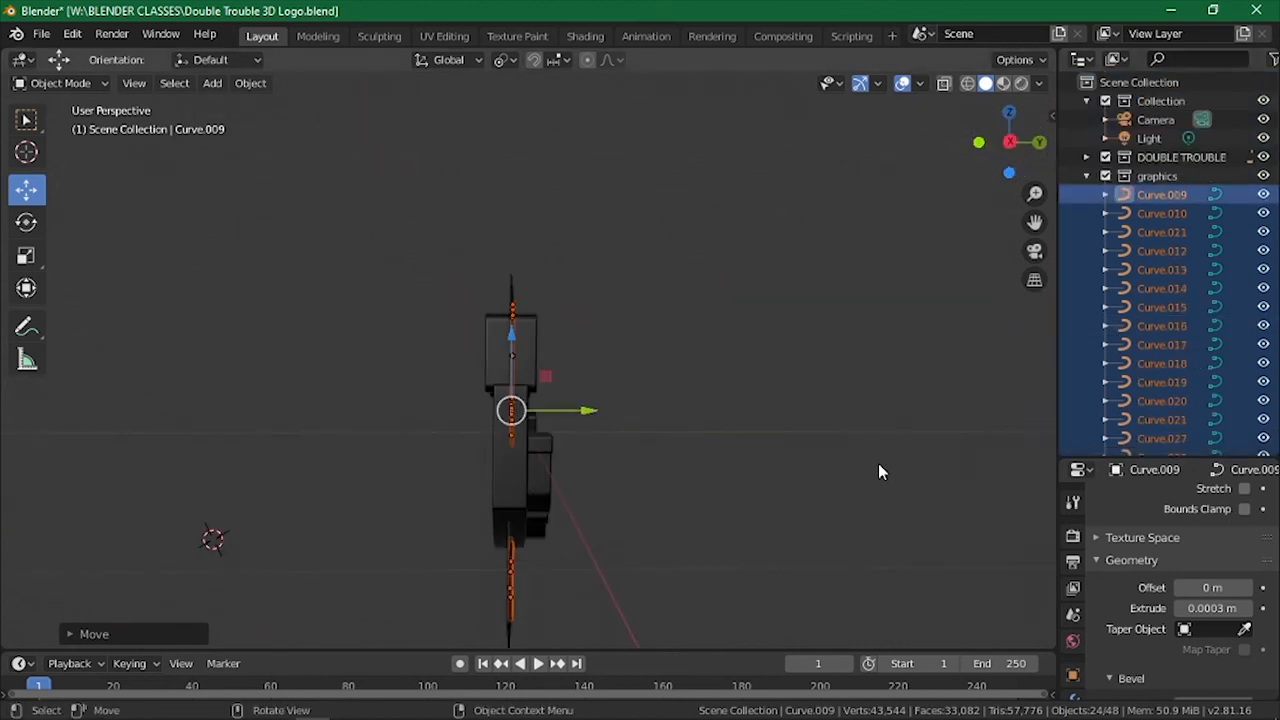
click(1087, 176)
click(1087, 213)
click(1087, 157)
click(1125, 176)
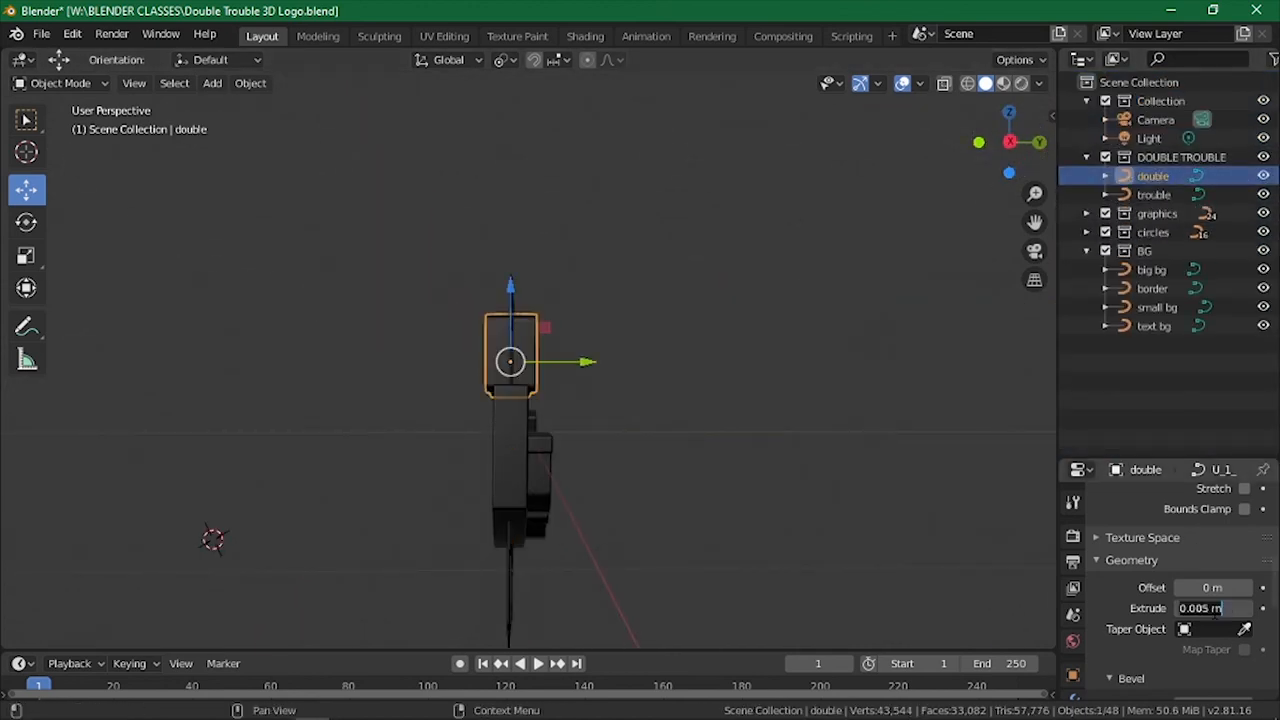
click(1087, 157)
click(1160, 232)
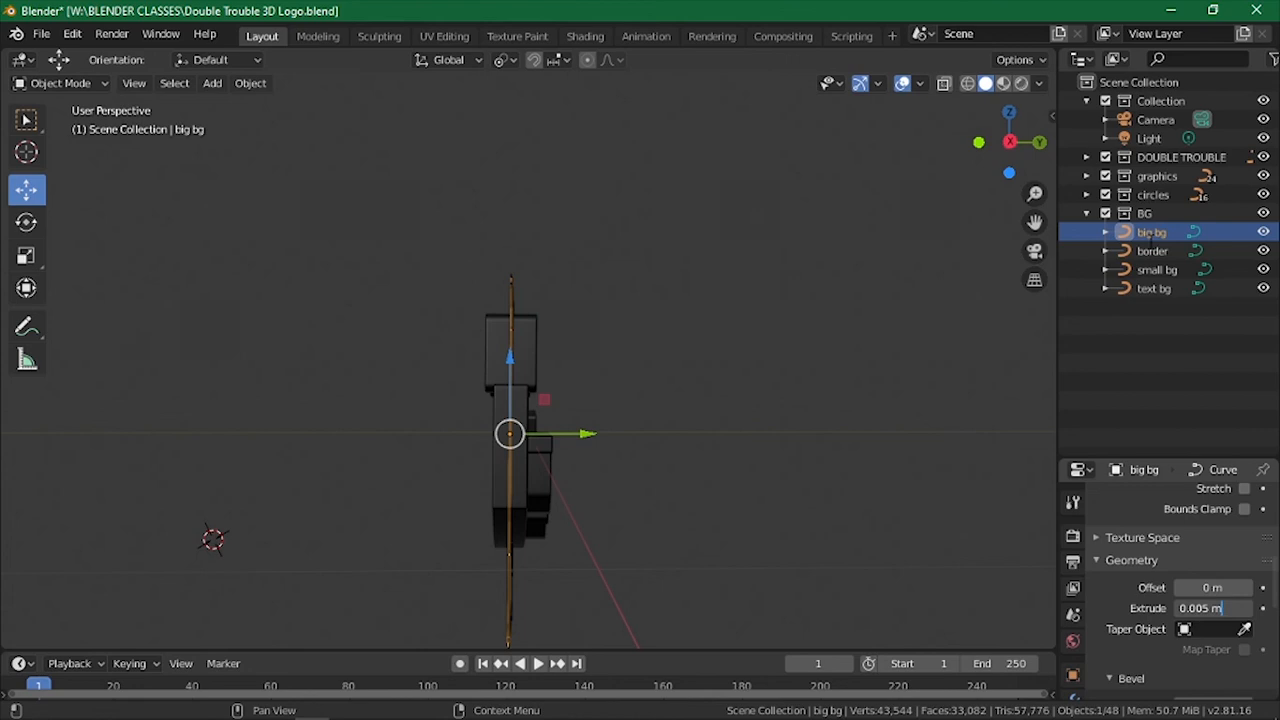
click(1212, 608)
Set the extrude of the small bg and text bg curves in the BG collection to 0.0015 m.
click(1152, 251)
click(1157, 270)
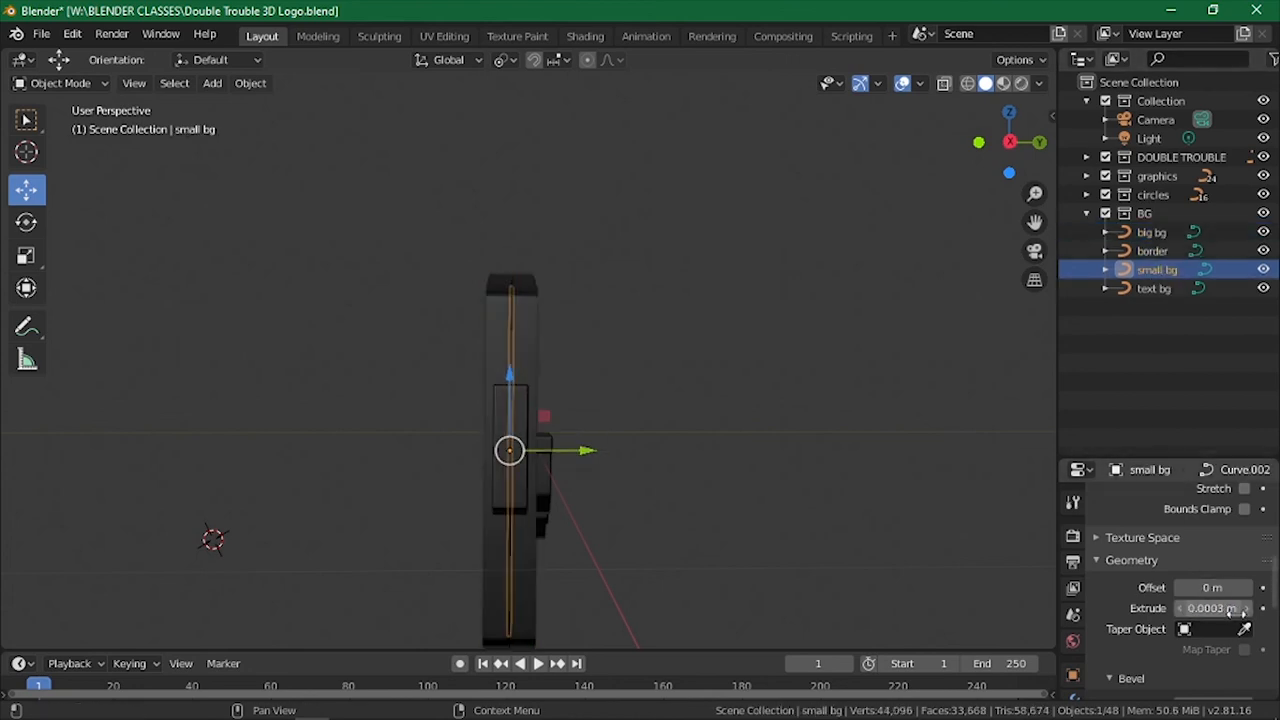
click(1156, 288)
drag(1005, 150, 1040, 160)
key(BackSpace)
text(3)
key(Return)
click(1214, 612)
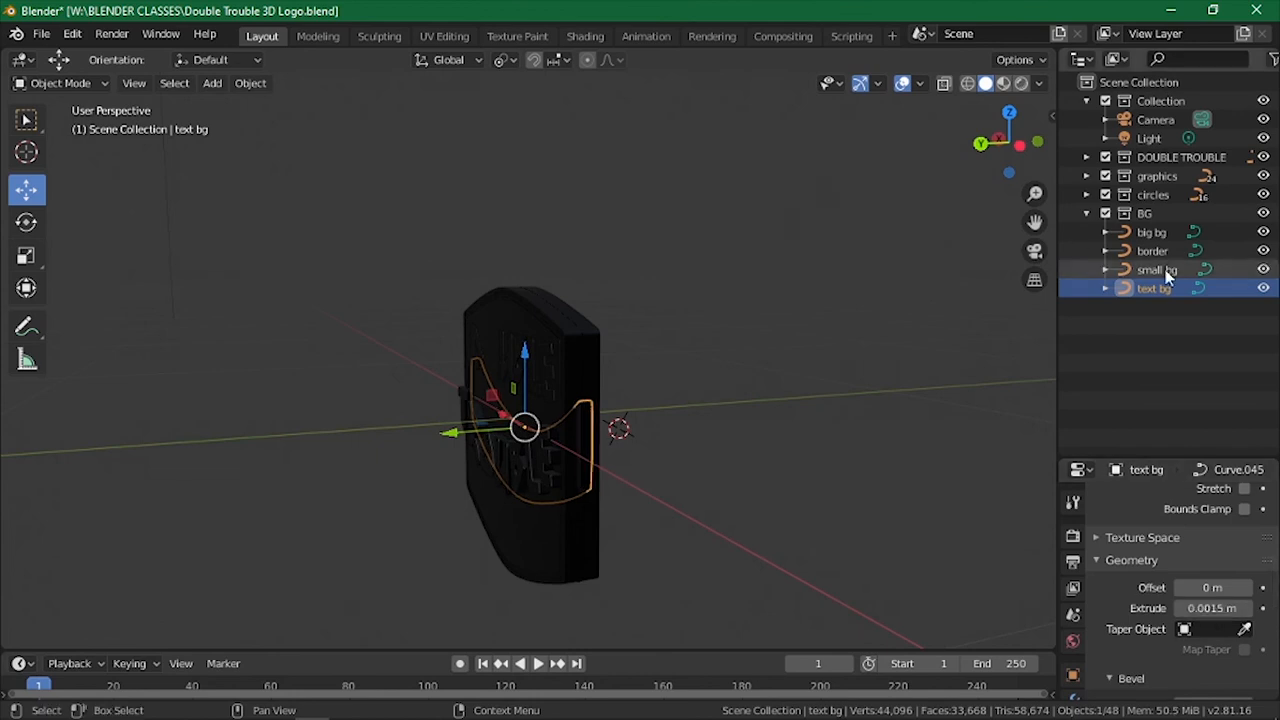
click(1162, 269)
click(1155, 251)
click(1152, 232)
mouse_move(1010, 145)
mouse_down()
mouse_move(1060, 150)
mouse_move(1030, 148)
mouse_up()
click(1160, 270)
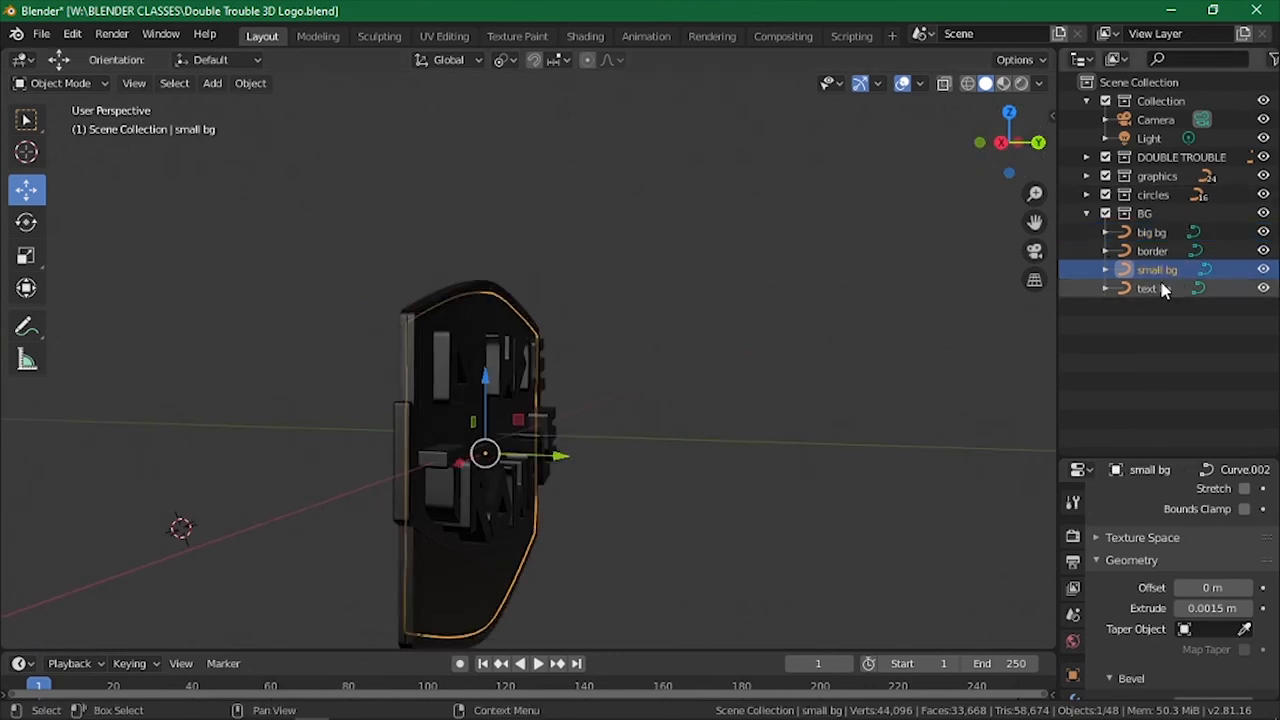
Move the text bg banner slightly forward along the Y axis.
click(1163, 289)
scroll(423, 493, up, 4)
drag(1035, 222, 1164, 79)
scroll(647, 396, up, 3)
mouse_move(682, 394)
mouse_down()
mouse_move(663, 394)
mouse_move(693, 394)
mouse_up()
drag(1007, 146, 1018, 148)
drag(735, 398, 740, 394)
drag(1008, 143, 1030, 148)
Halve the extrude of the trouble and double curves to 0.0015 m each.
click(717, 400)
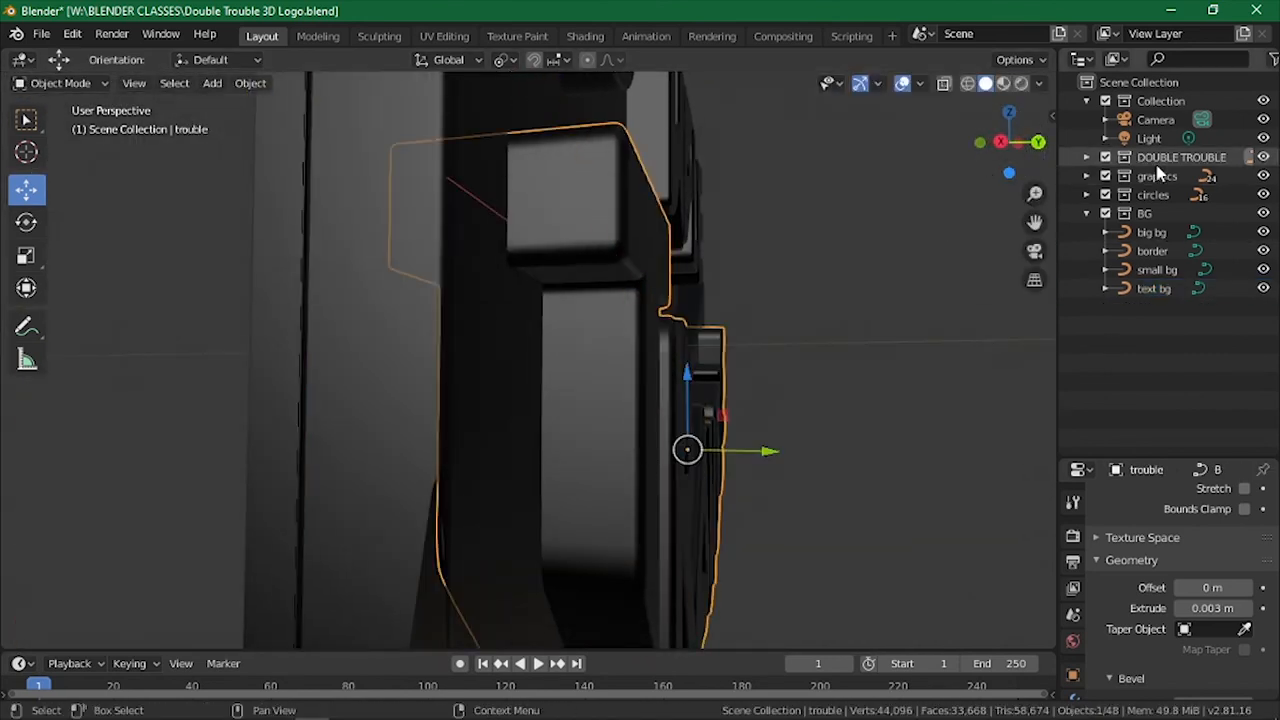
text(/2)
key(Return)
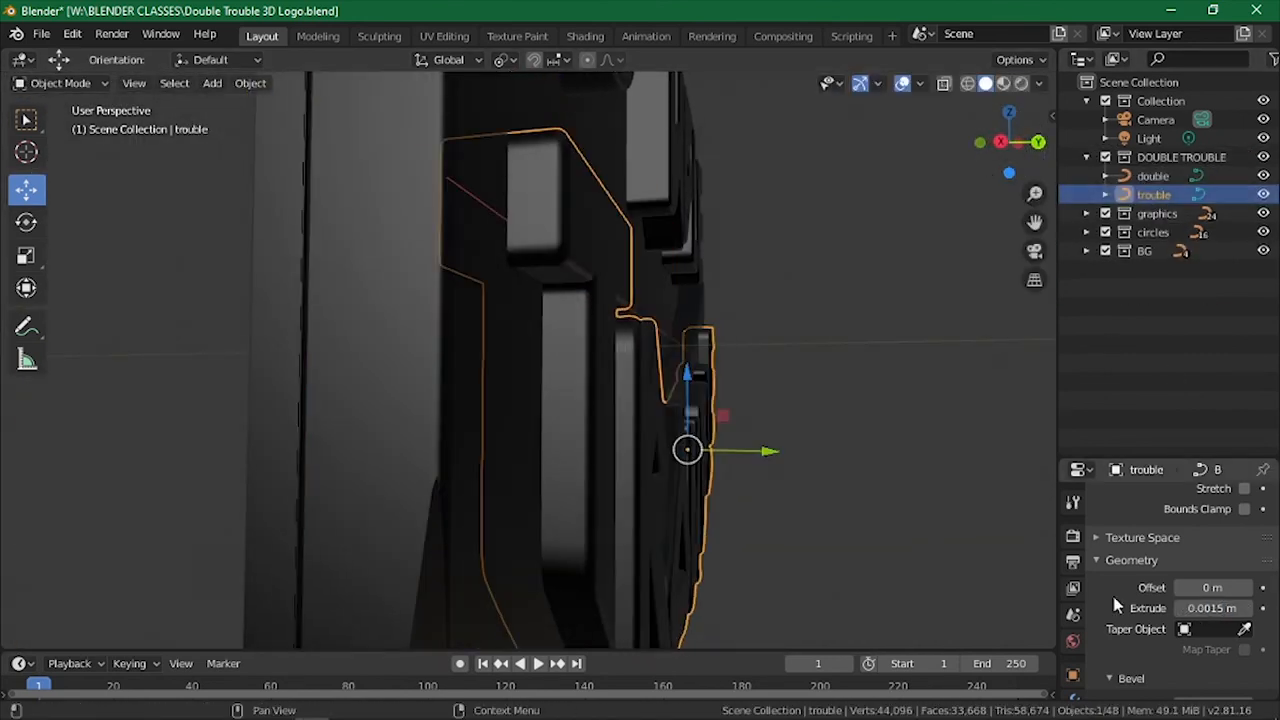
click(1153, 176)
double_click(1212, 608)
text(/2)
key(Return)
Move the trouble and double lettering forward along the Y axis, one after the other.
click(1153, 195)
drag(755, 453, 770, 455)
drag(1013, 172, 1001, 220)
click(1153, 176)
drag(643, 291, 682, 287)
drag(1010, 152, 835, 154)
Hide the big bg curve in the BG collection.
click(1087, 251)
click(1263, 270)
drag(1035, 197, 1036, 234)
drag(1014, 156, 1240, 168)
Select every curve in the graphics collection and move them together slightly forward along the Y axis.
click(1087, 157)
click(1087, 176)
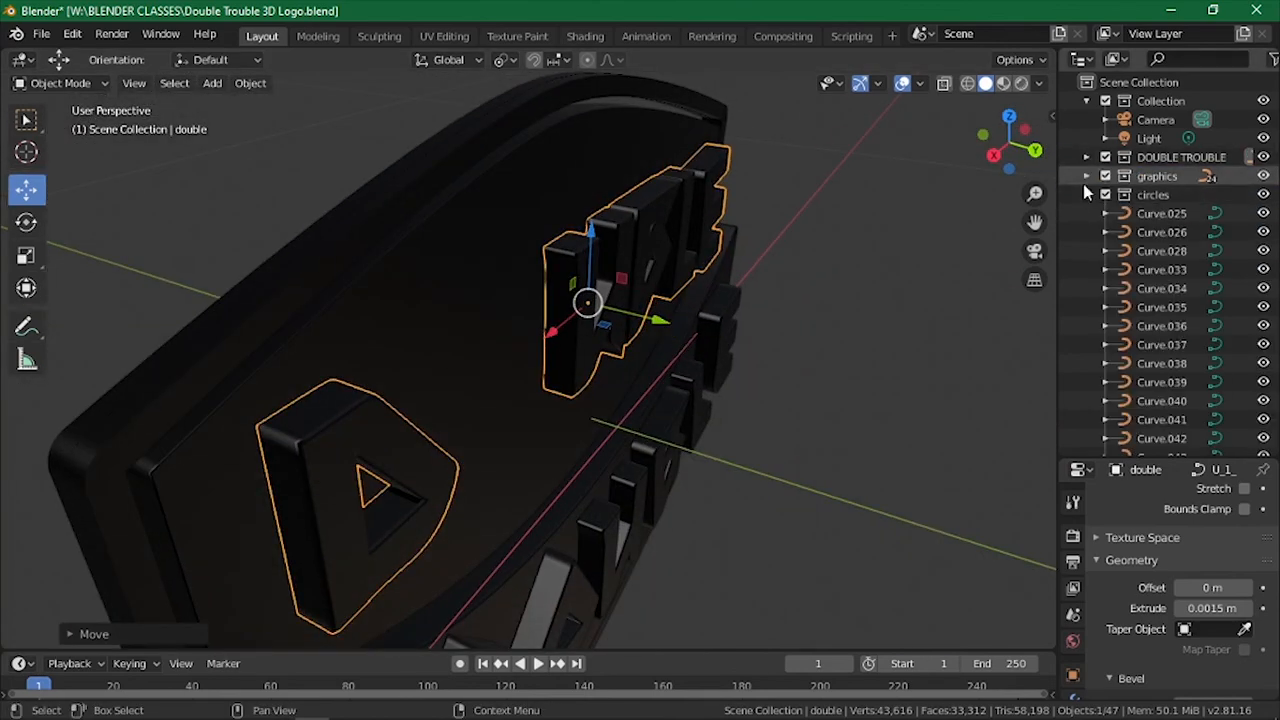
click(1160, 194)
scroll(1160, 300, down, 5)
shift+click(1159, 329)
scroll(1150, 330, up, 5)
drag(625, 412, 639, 416)
drag(995, 160, 1040, 150)
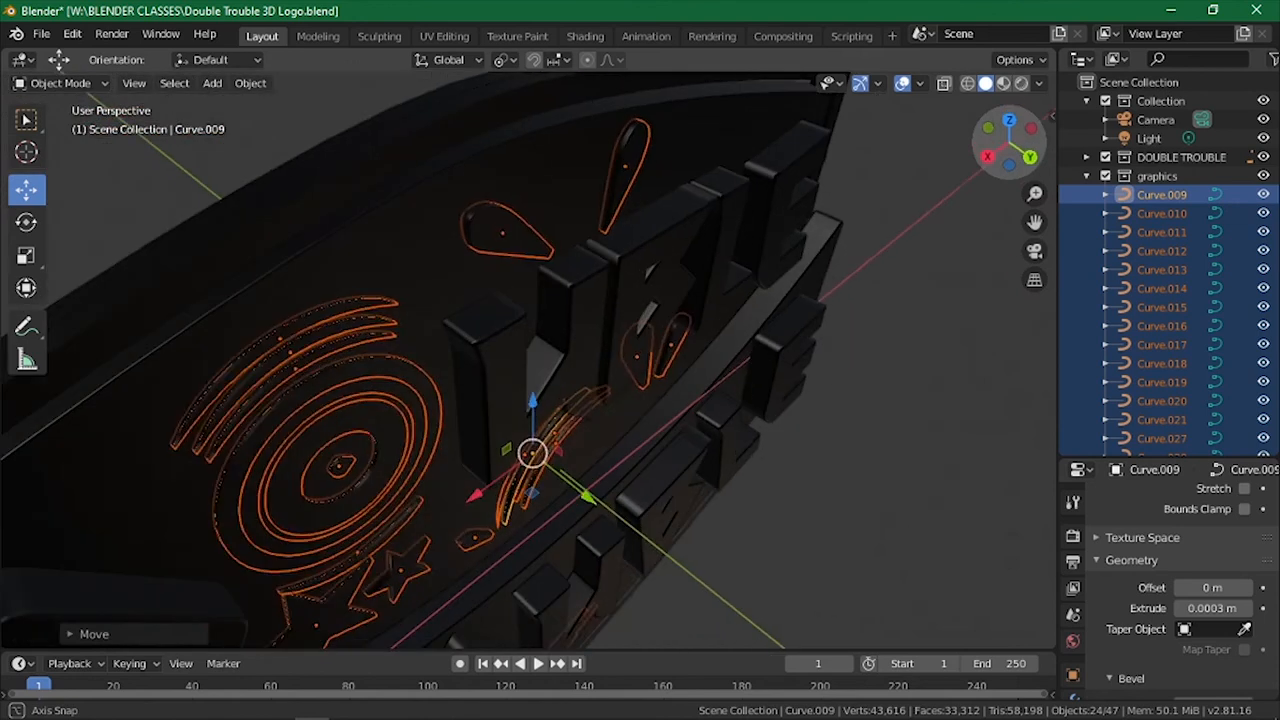
Set the extrude of Curve.009, Curve.010 and Curve.011 in the graphics collection to 0.0015 m.
click(1160, 194)
key(Return)
click(1163, 214)
click(1218, 608)
text(0.0015 m)
key(Return)
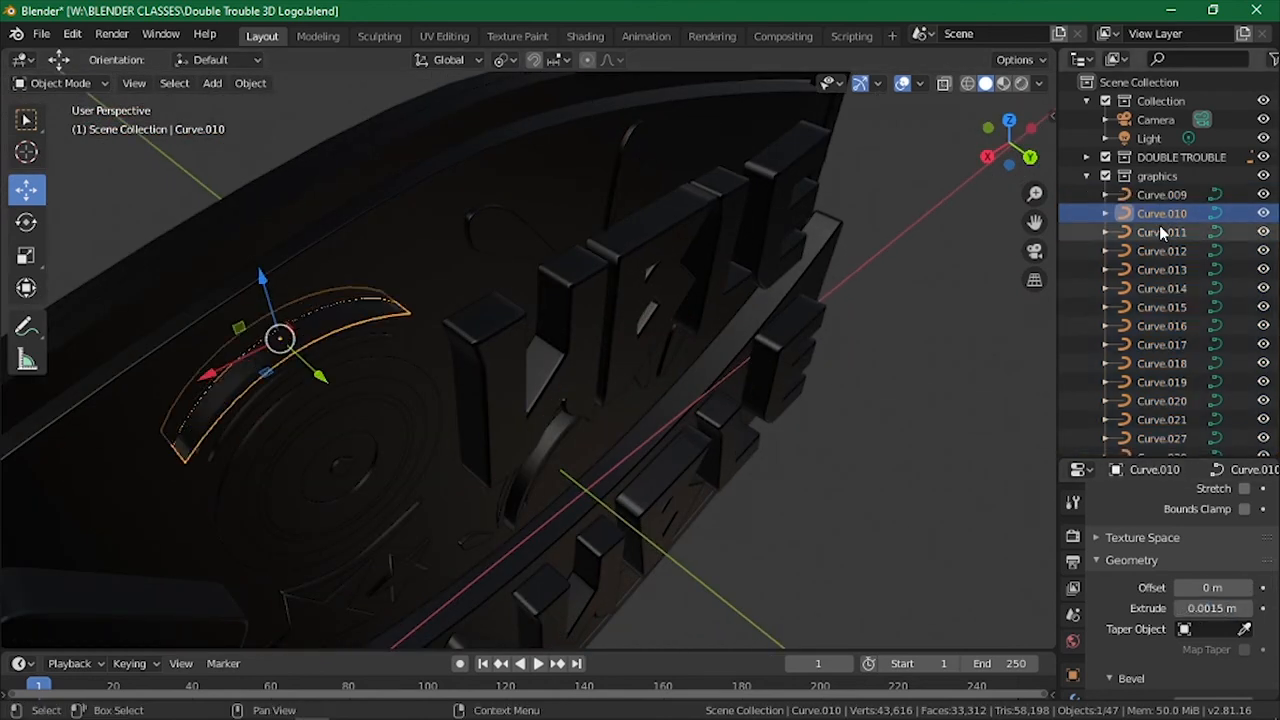
click(1163, 233)
click(1218, 608)
text(0.0015 m)
key(Return)
click(1163, 251)
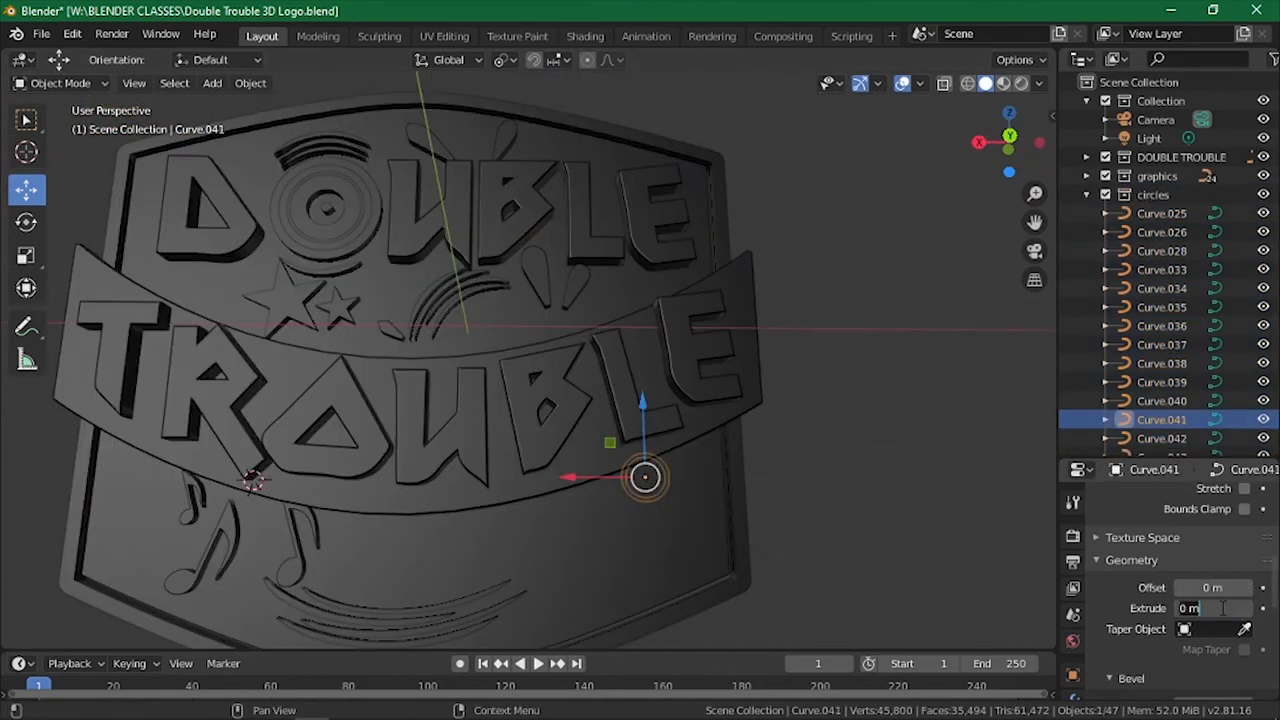
Set the extrude of Curve.042 in the circles collection to 0.0015 m.
click(1162, 437)
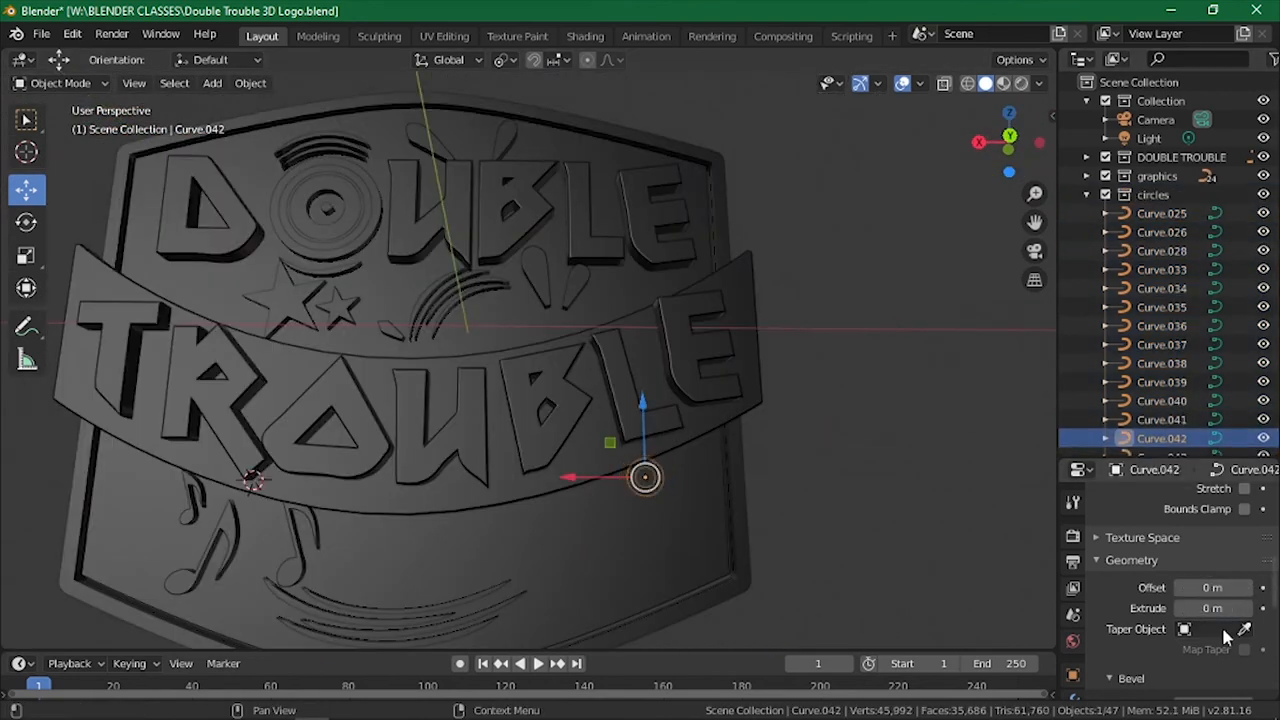
click(1218, 608)
key(ctrl+v)
key(Return)
scroll(1177, 442, down, 2)
Set the extrude of the last three curves in the circles collection, ending with Curve.048, to 0.0015 m each.
click(1162, 382)
click(1218, 608)
text(0.0015 m)
key(Return)
click(1162, 401)
click(1222, 608)
text(0.0015 m)
key(Return)
click(1162, 420)
click(1218, 608)
text(0.0015 m)
key(Return)
scroll(1117, 403, up, 3)
click(1087, 195)
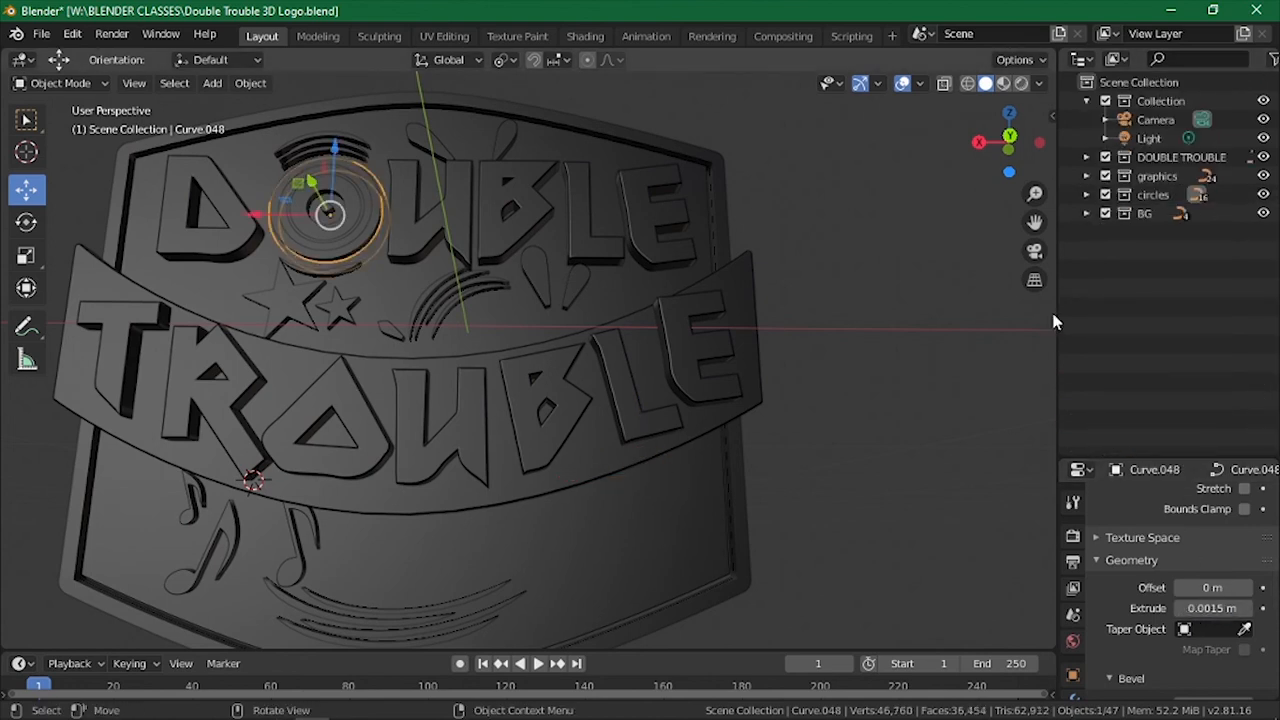
Move the disc ring Curve.048 in the word DOUBLE along the Y axis.
drag(1018, 147, 982, 148)
drag(272, 242, 259, 244)
scroll(520, 168, up, 4)
drag(1012, 143, 1125, 146)
scroll(361, 267, up, 2)
scroll(361, 270, down, 1)
drag(364, 286, 425, 305)
scroll(500, 290, down, 7)
drag(1010, 143, 905, 155)
Duplicate the circles collection.
click(1153, 195)
right_click(1158, 200)
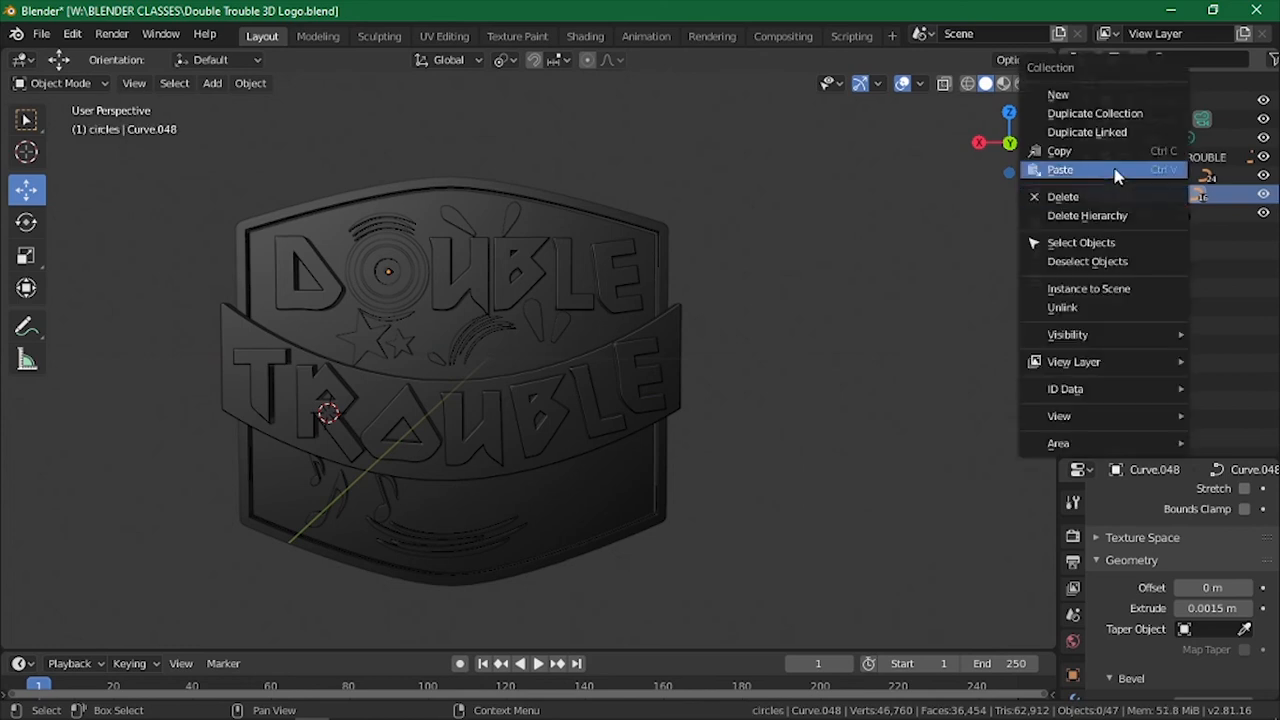
click(1145, 113)
click(1087, 213)
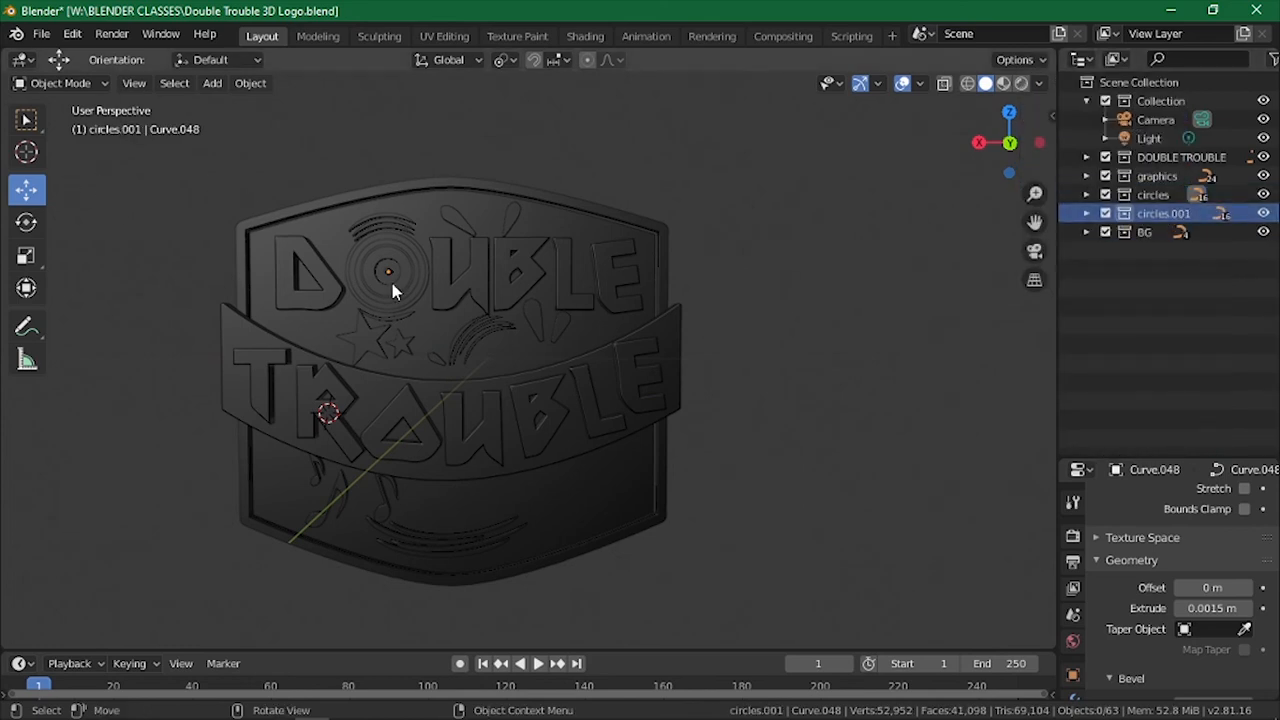
click(1087, 213)
click(1238, 236)
scroll(1225, 330, down, 5)
shift+click(1185, 420)
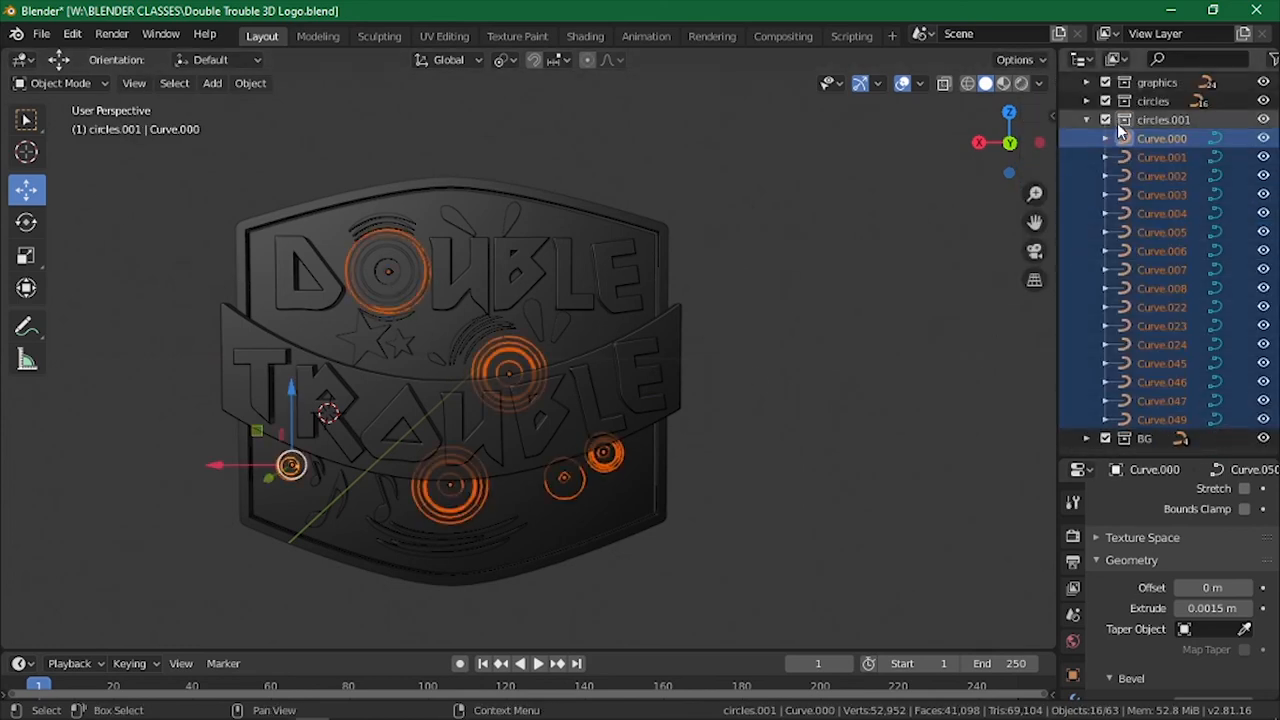
click(1087, 120)
key(ctrl+z)
key(ctrl+z)
Select all curves in circles.001, from Curve.000 to Curve.049, and move them forward along the Y axis.
click(1087, 213)
click(1154, 235)
scroll(1154, 236, down, 4)
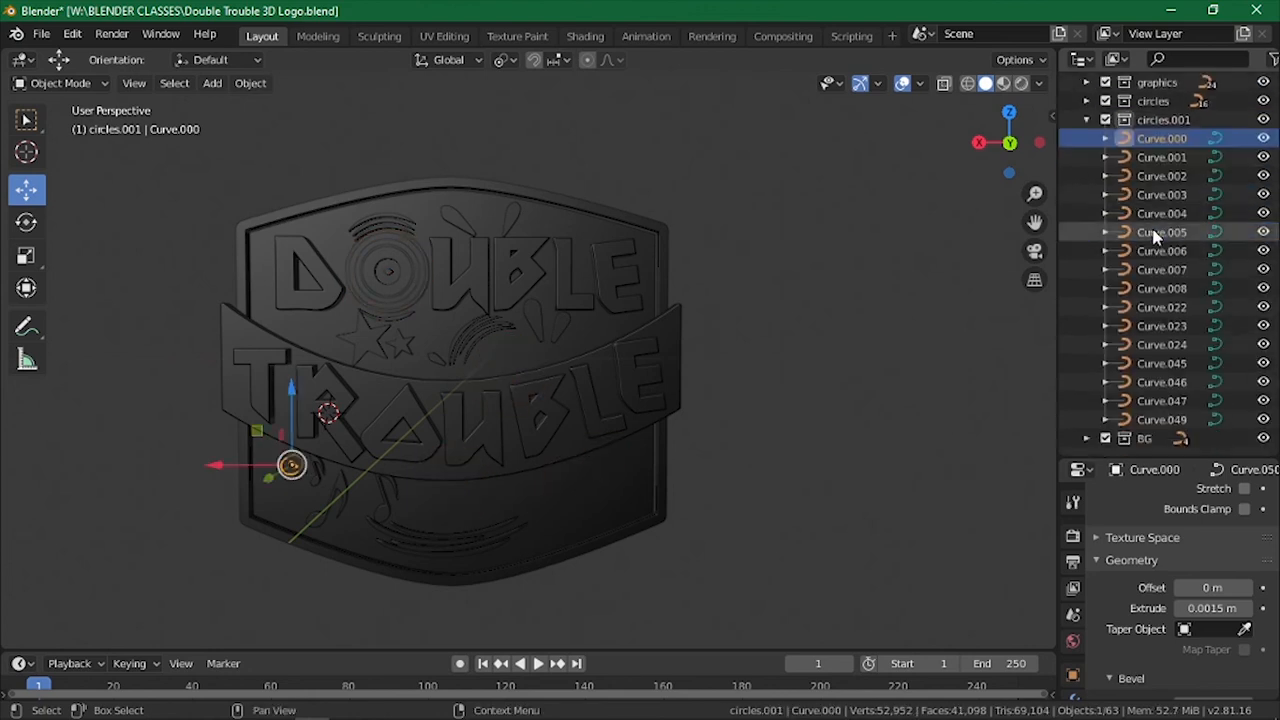
shift+click(1190, 420)
drag(1004, 148, 1001, 112)
scroll(523, 394, up, 4)
mouse_move(108, 467)
mouse_down()
mouse_move(93, 467)
mouse_move(113, 467)
mouse_up()
drag(1011, 166, 1048, 158)
drag(427, 427, 487, 425)
drag(1008, 150, 960, 190)
click(945, 260)
Save the logo file and collapse the circles.001 collection.
drag(1035, 222, 1031, 153)
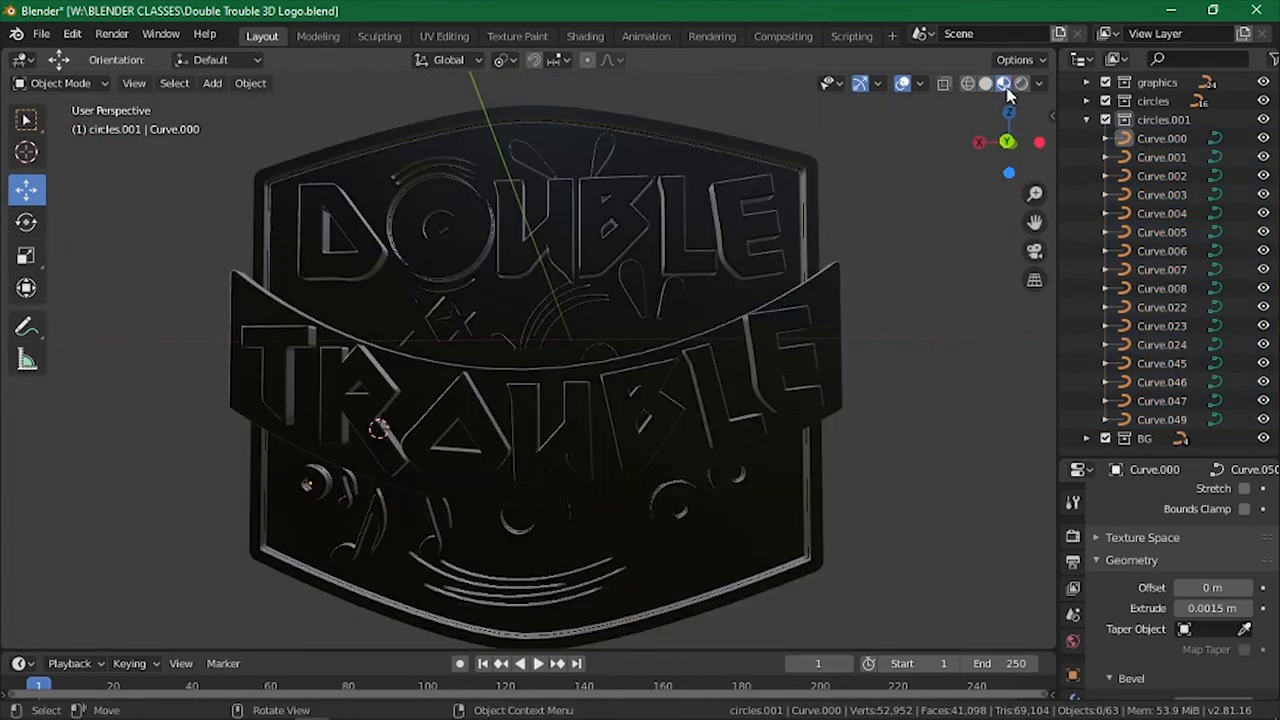
key(ctrl+s)
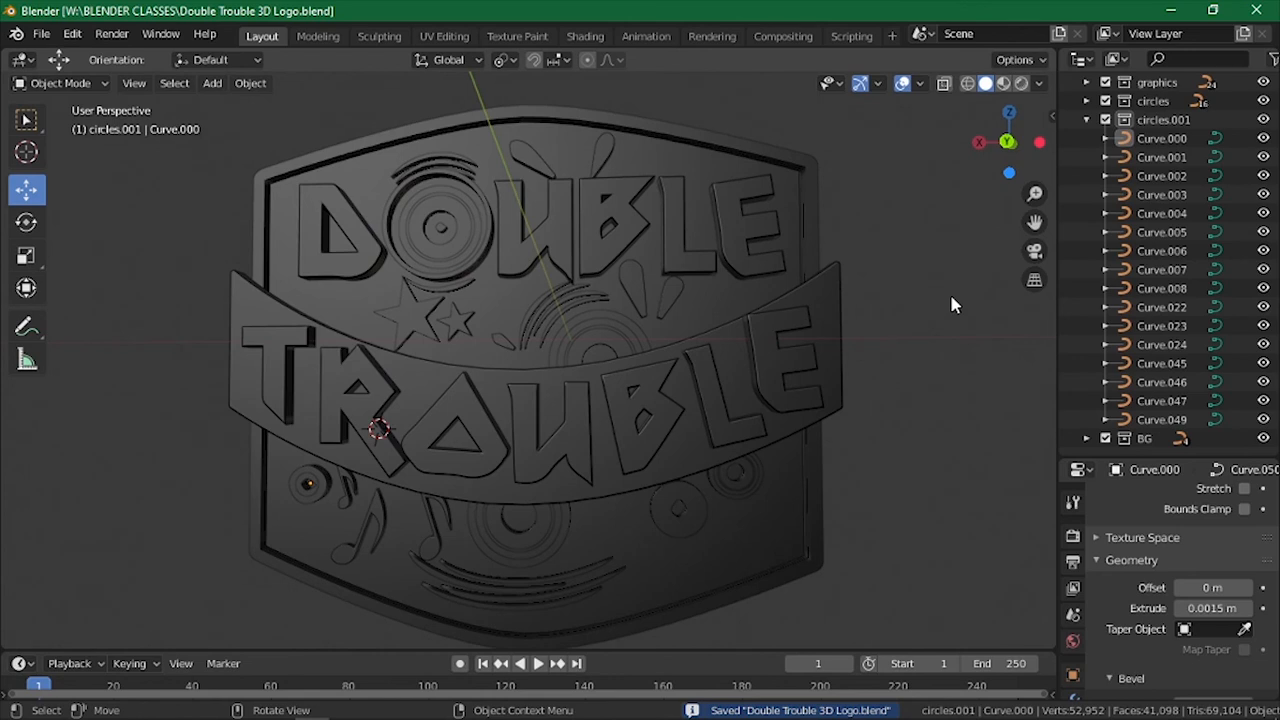
click(1086, 119)
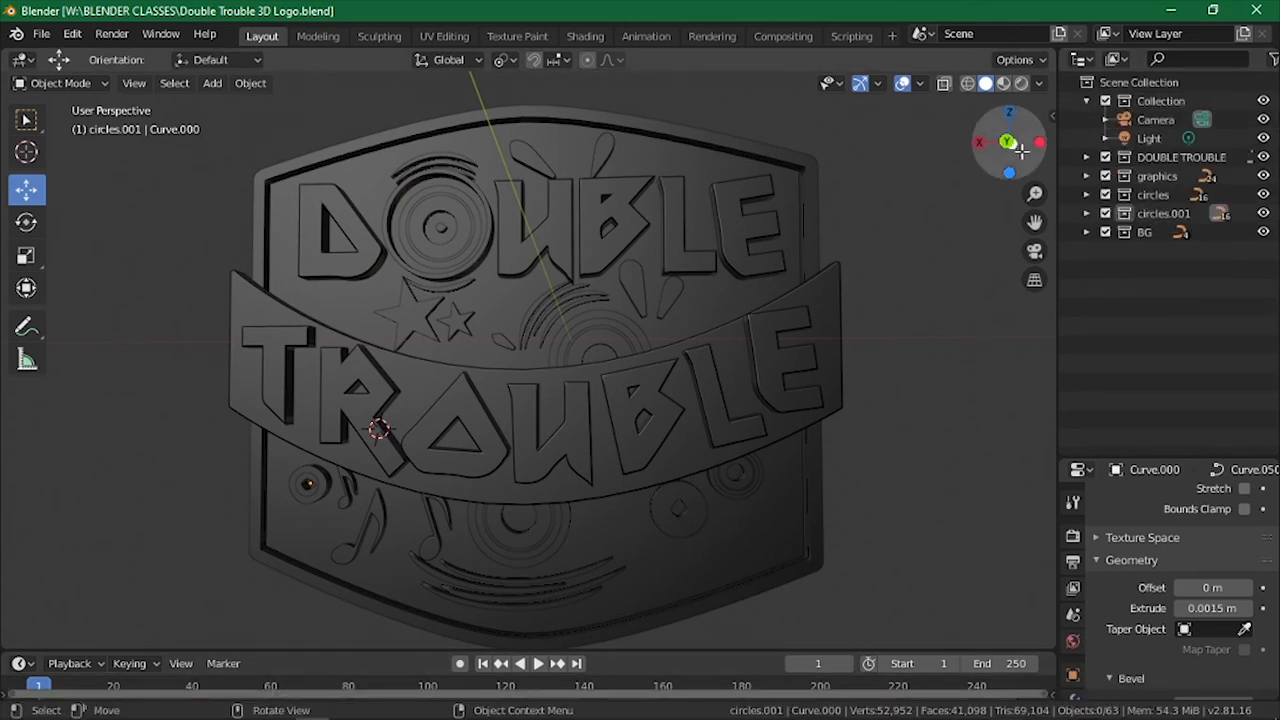
In the Shading workspace, convert the small bg curve to a mesh with Keep Original enabled.
drag(1021, 151, 1048, 180)
click(1086, 232)
right_click(1140, 289)
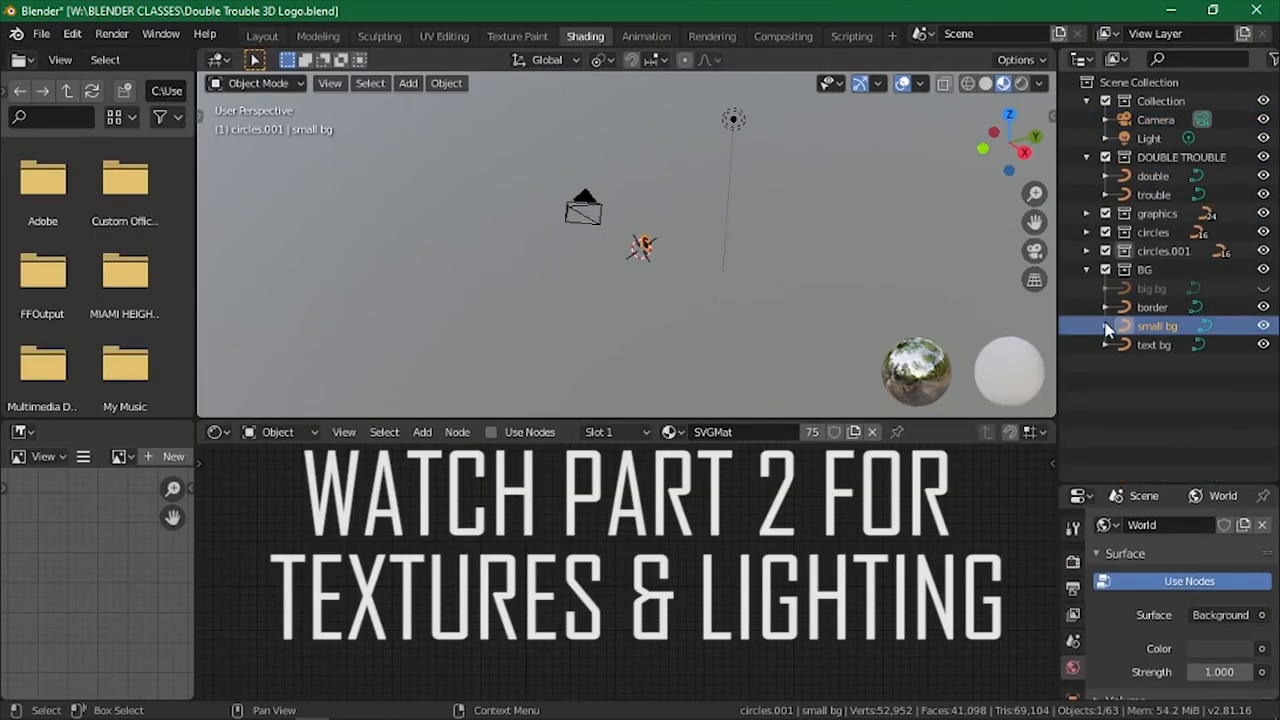
key(KP_Decimal)
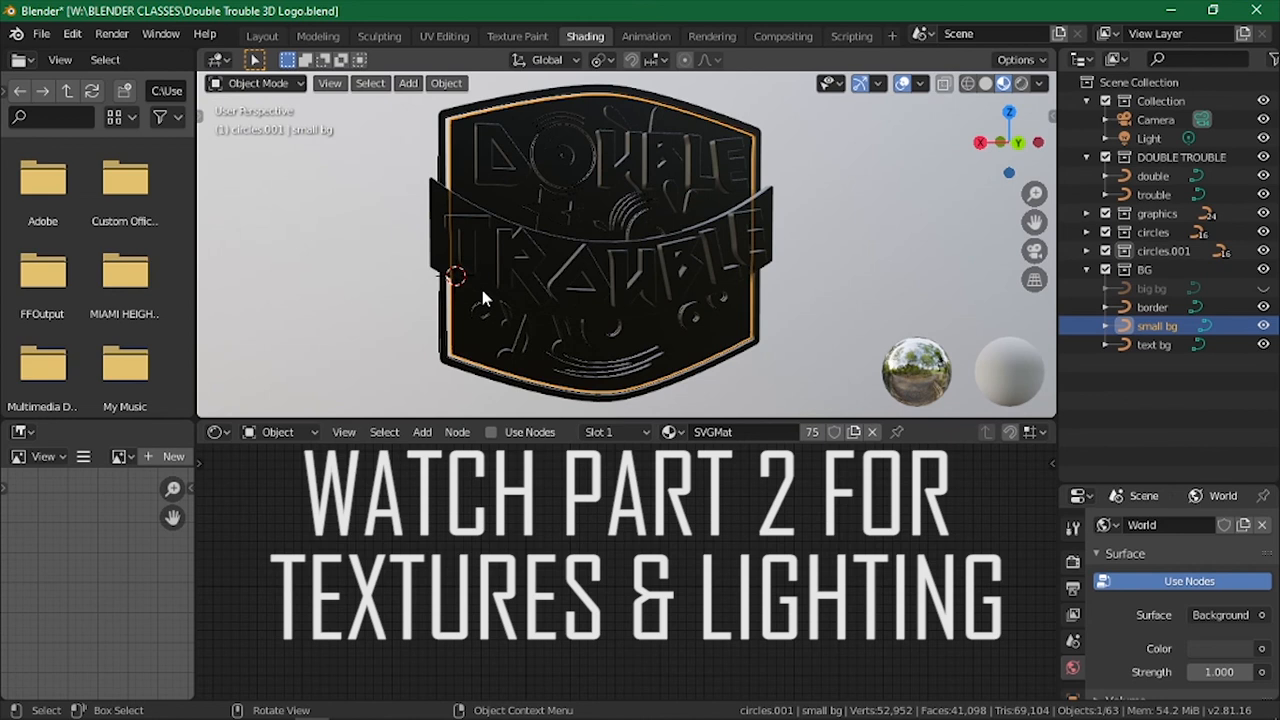
right_click(1131, 327)
right_click(744, 271)
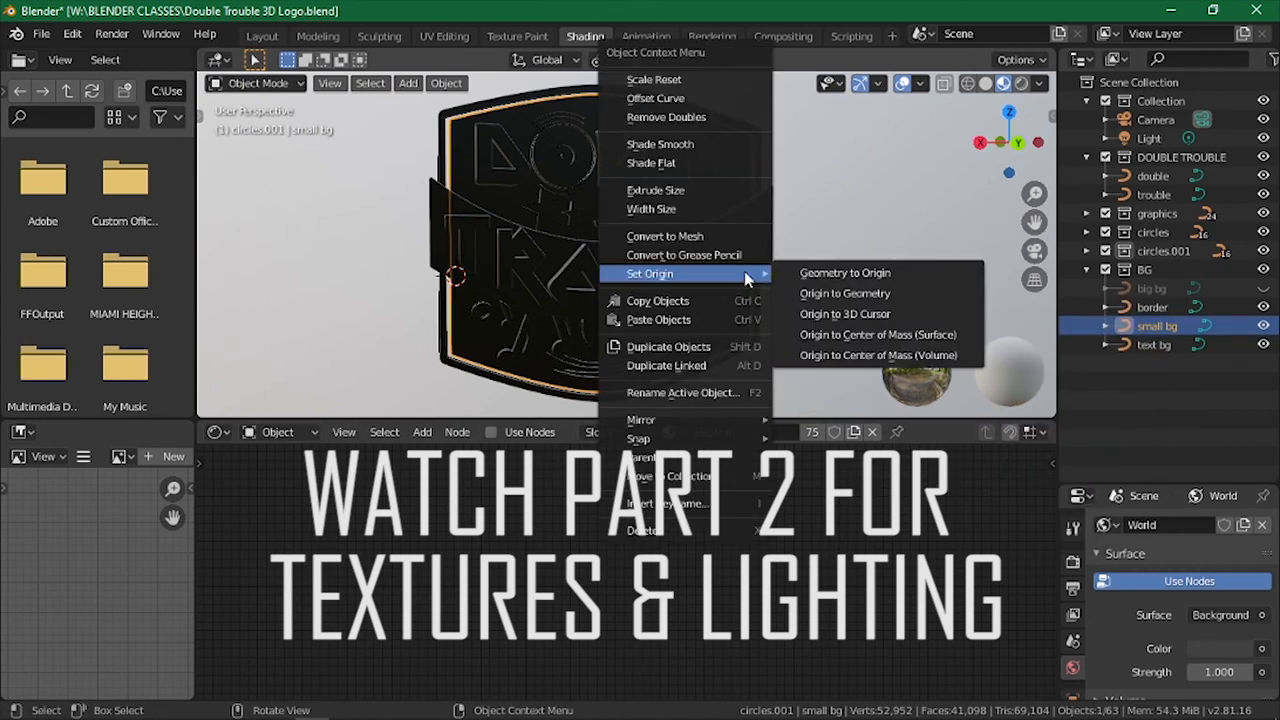
click(744, 236)
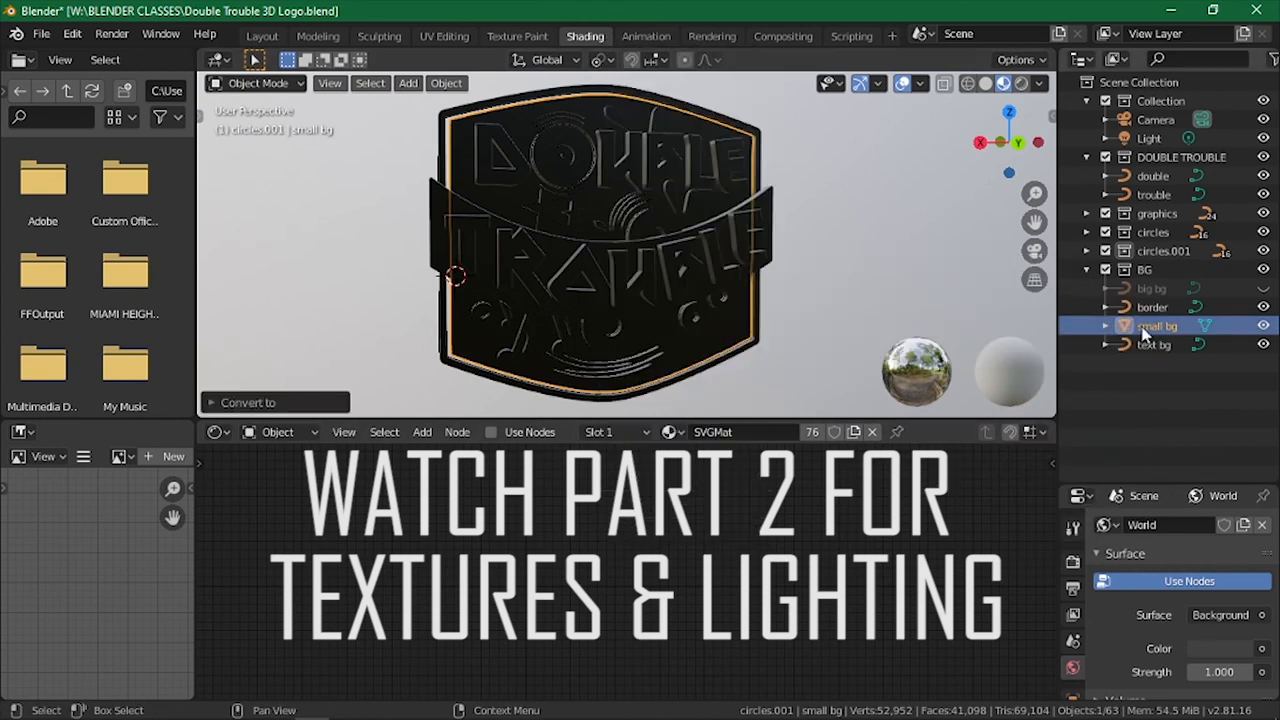
click(278, 405)
click(446, 398)
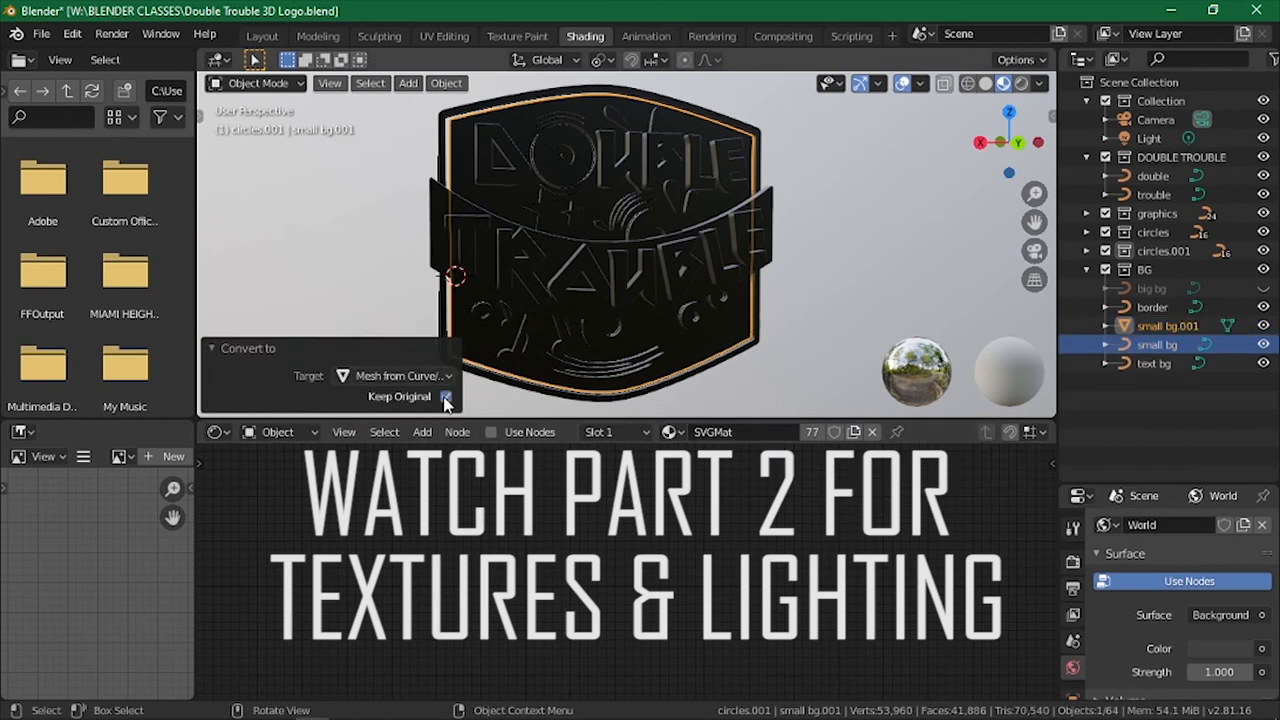
Put the mesh small bg.001 into Edit Mode and select all of its geometry.
click(1154, 328)
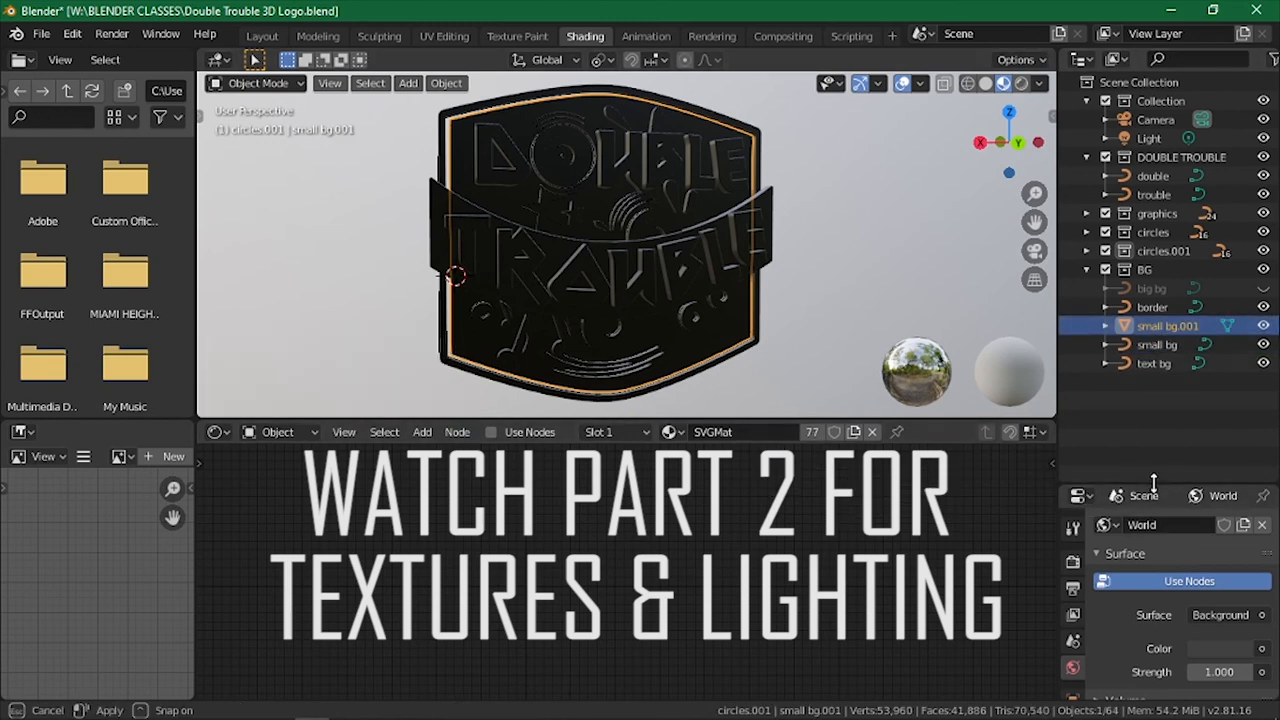
drag(1154, 483, 1154, 392)
click(258, 83)
click(252, 72)
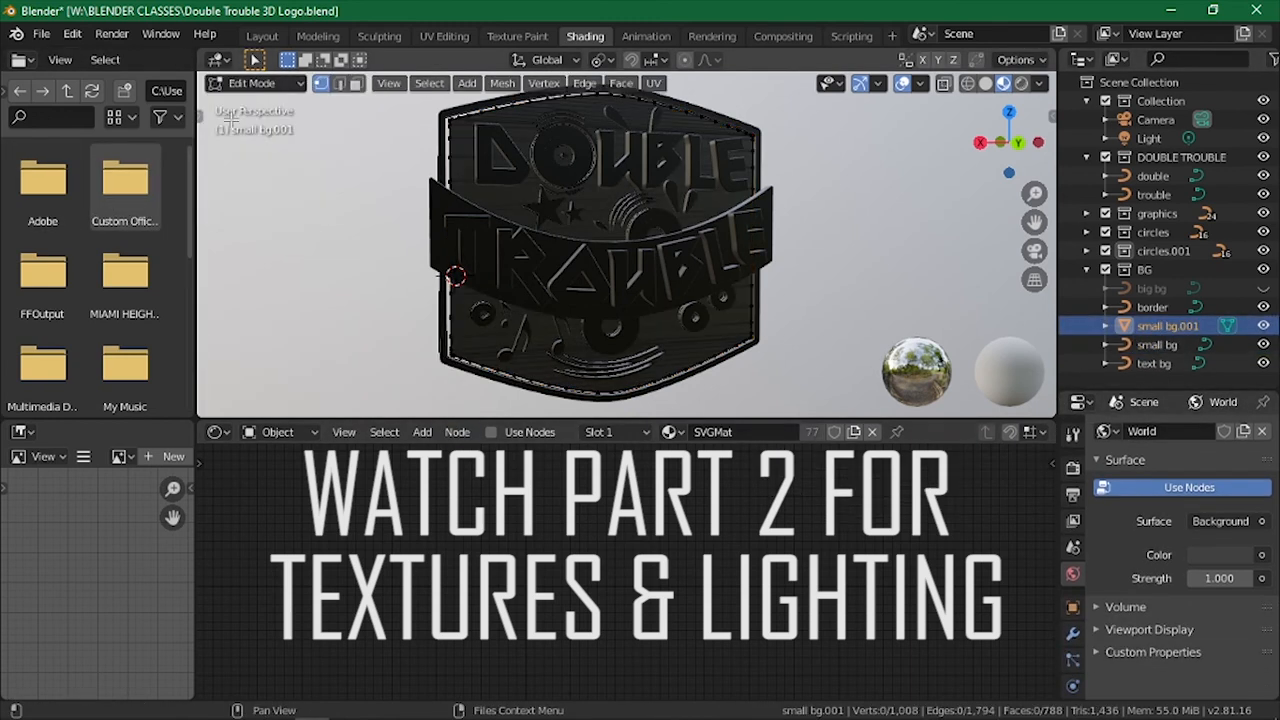
key(a)
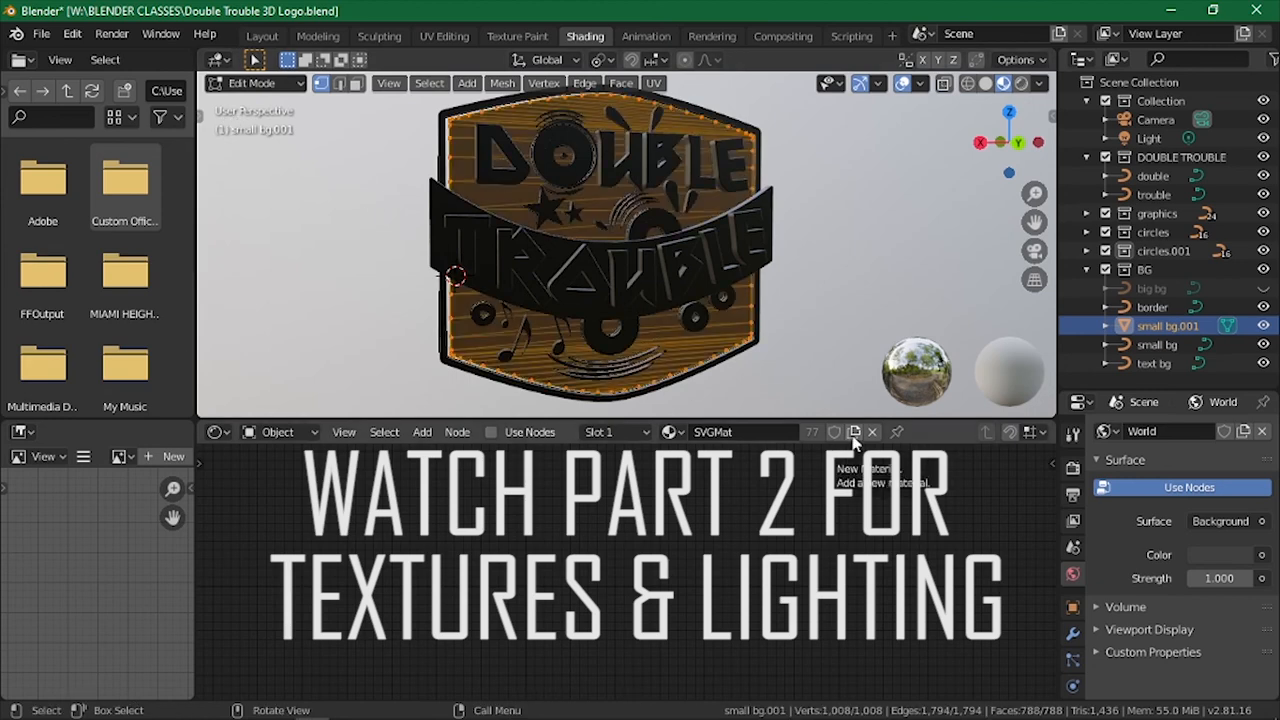